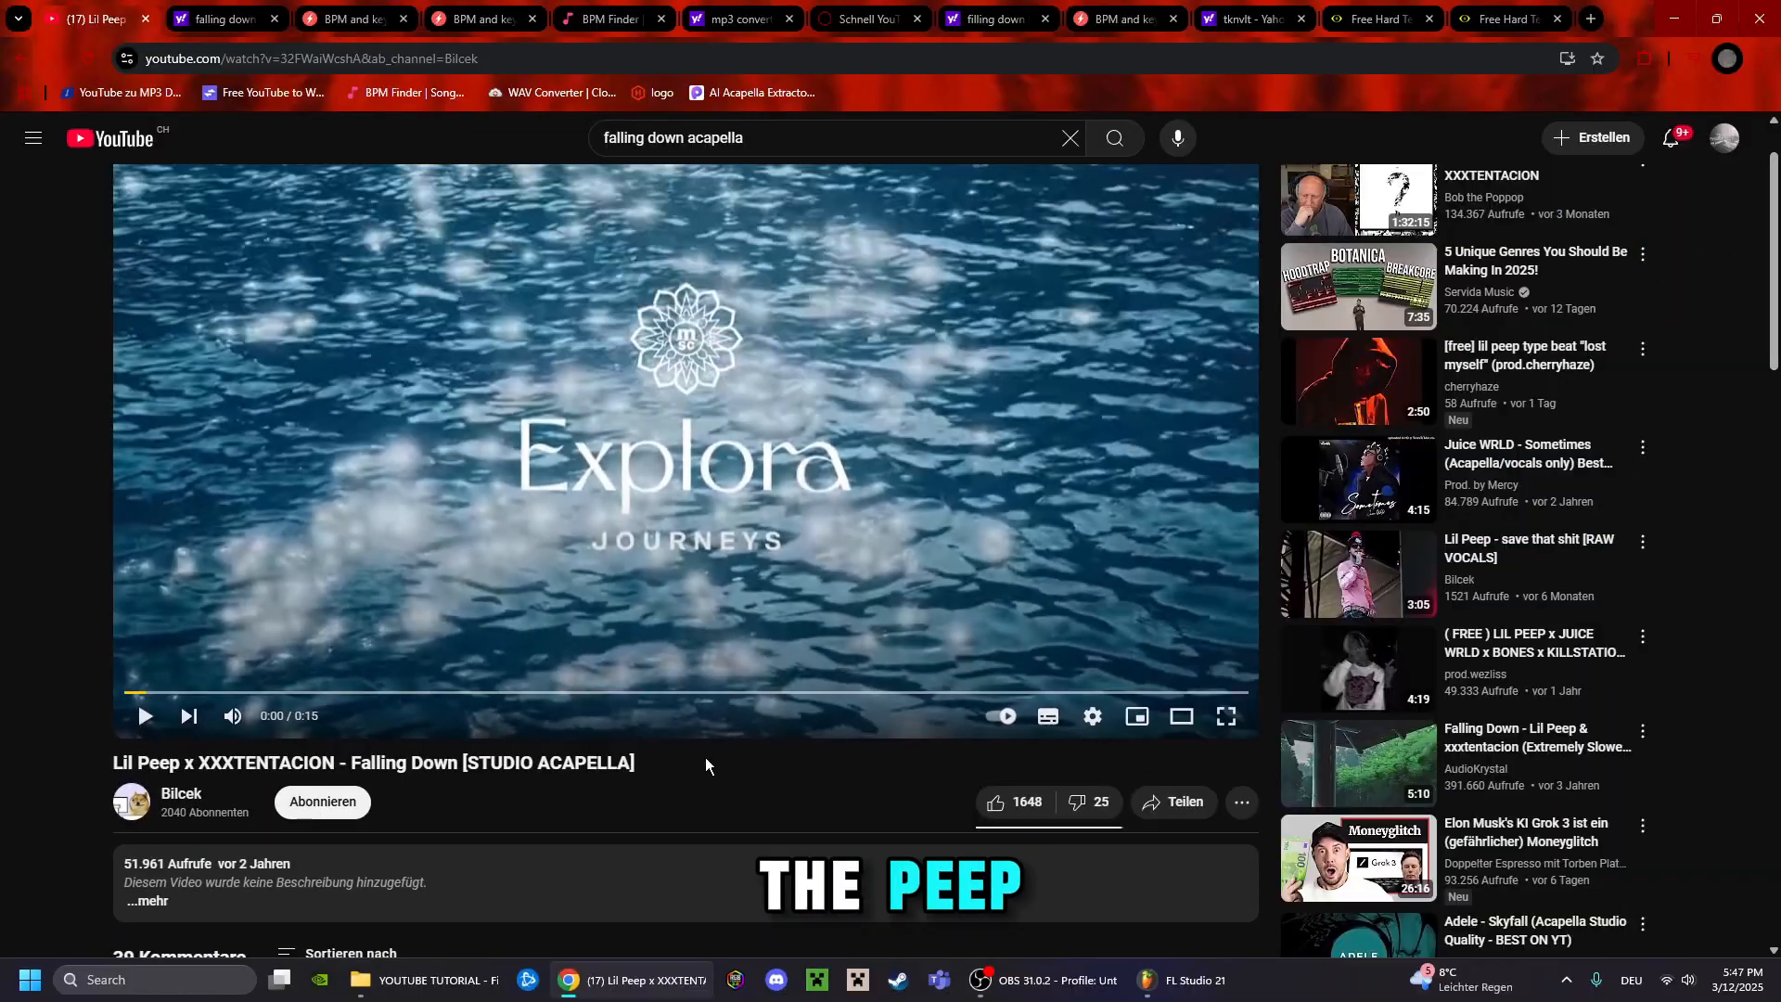
# Search YouTube for "falling down acapella" and look through the results
pyautogui.click(568, 140)
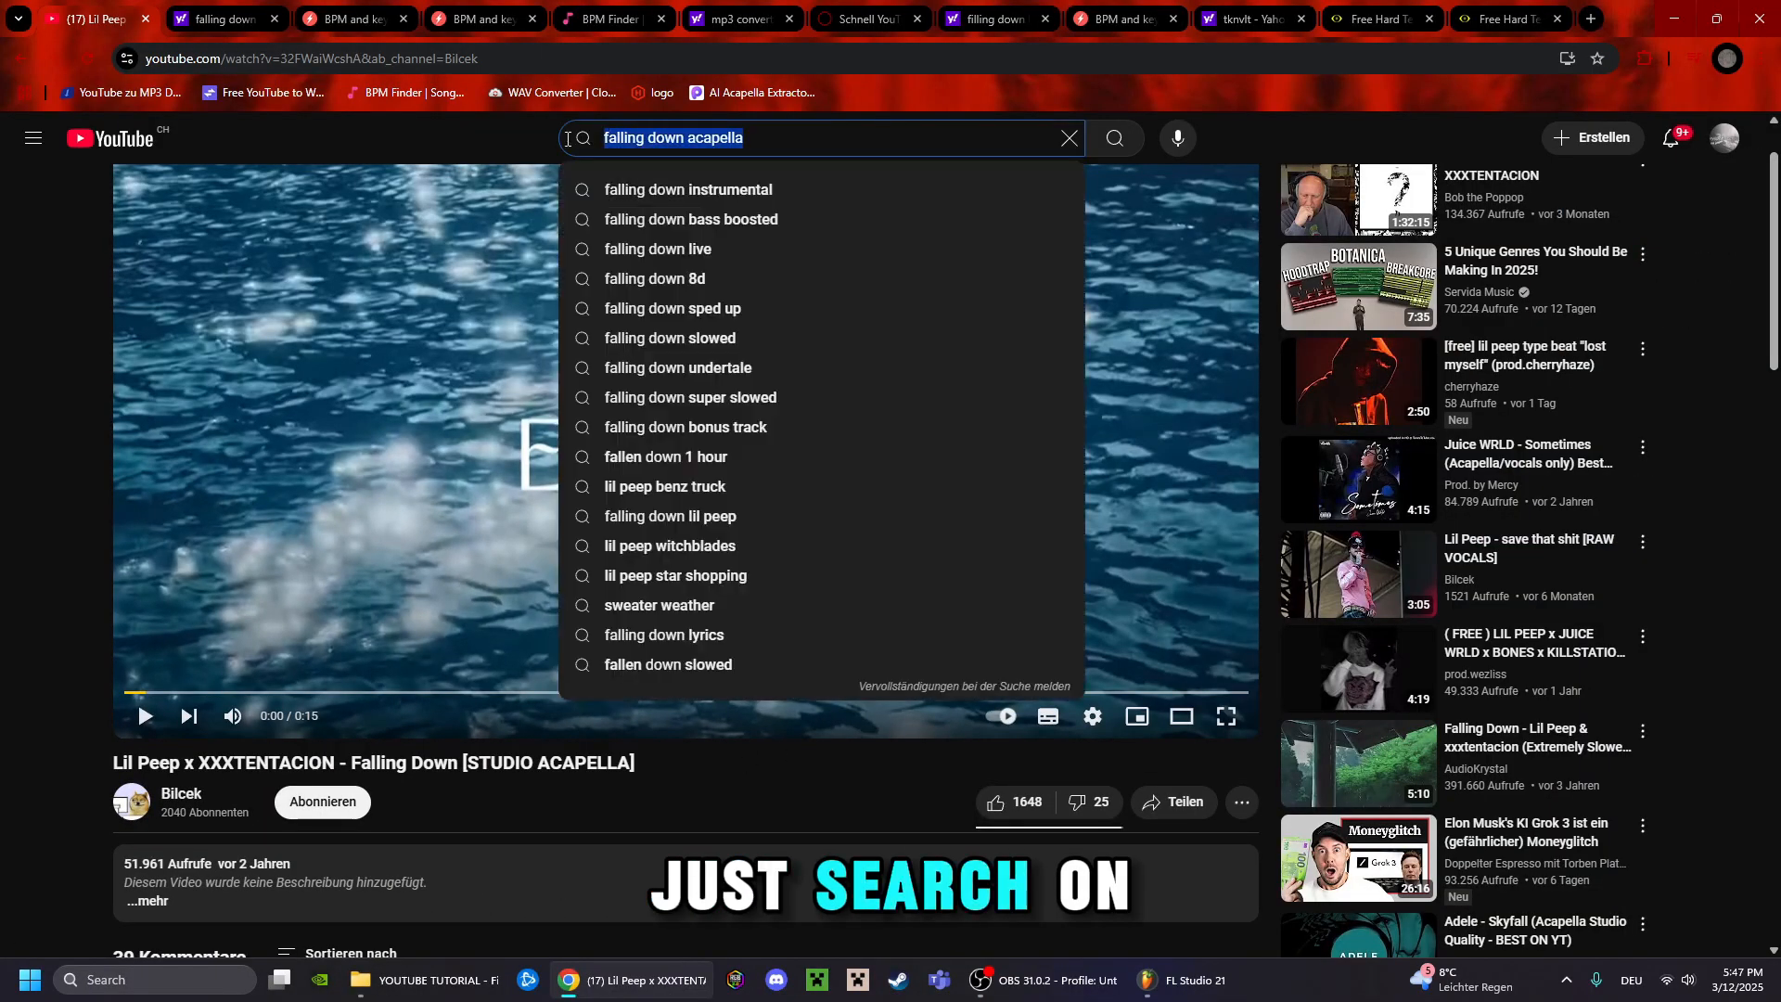
pyautogui.click(519, 144)
pyautogui.click(791, 139)
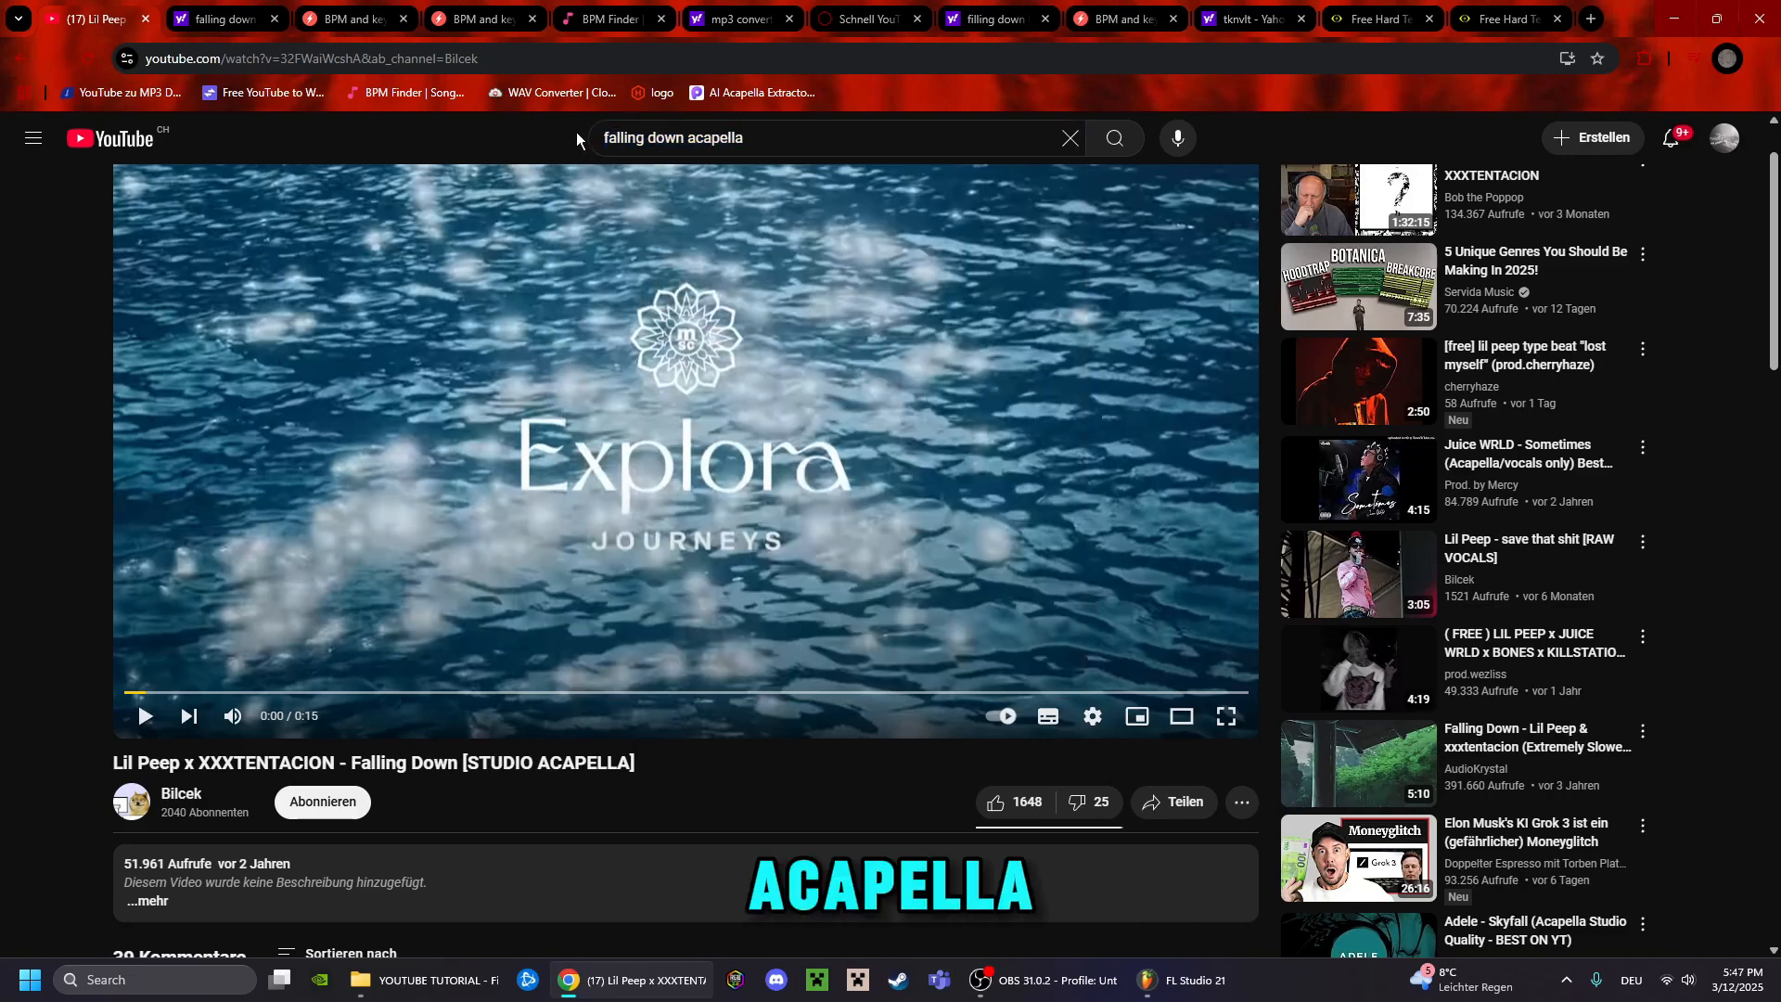
pyautogui.press('Return')
pyautogui.scroll(-6, 297, 660)
pyautogui.scroll(9, 297, 660)
pyautogui.scroll(3, 297, 661)
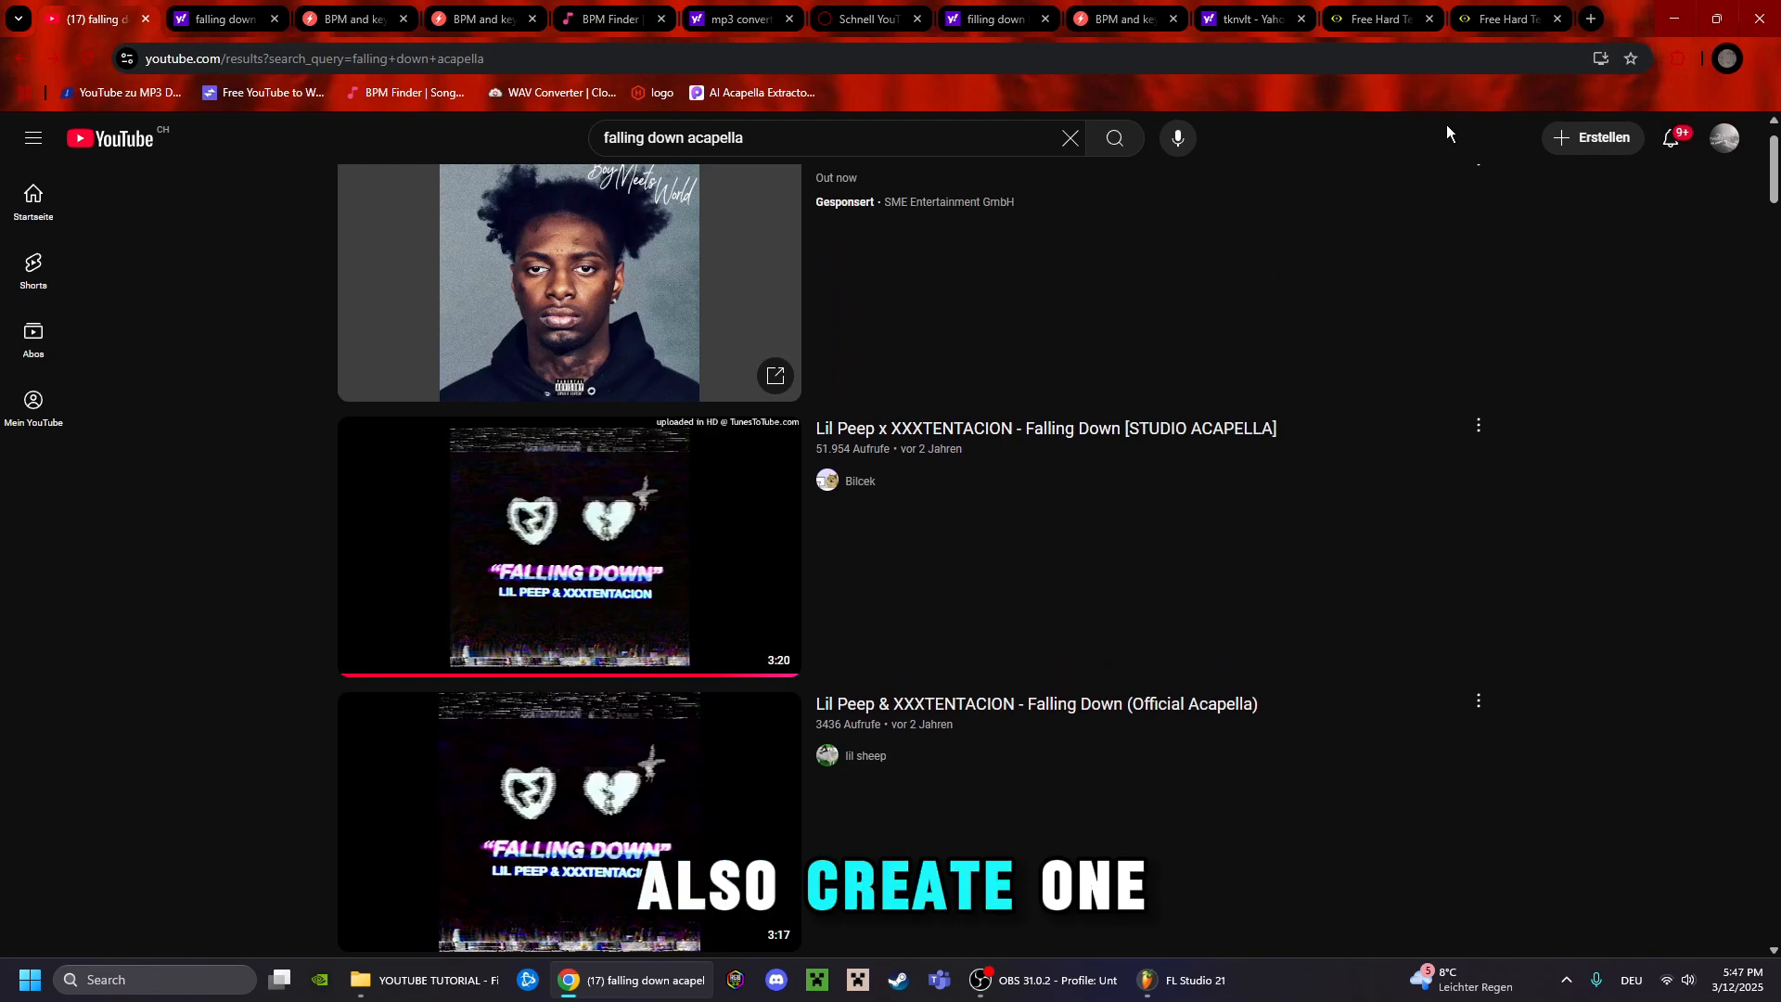
pyautogui.scroll(1, 649, 575)
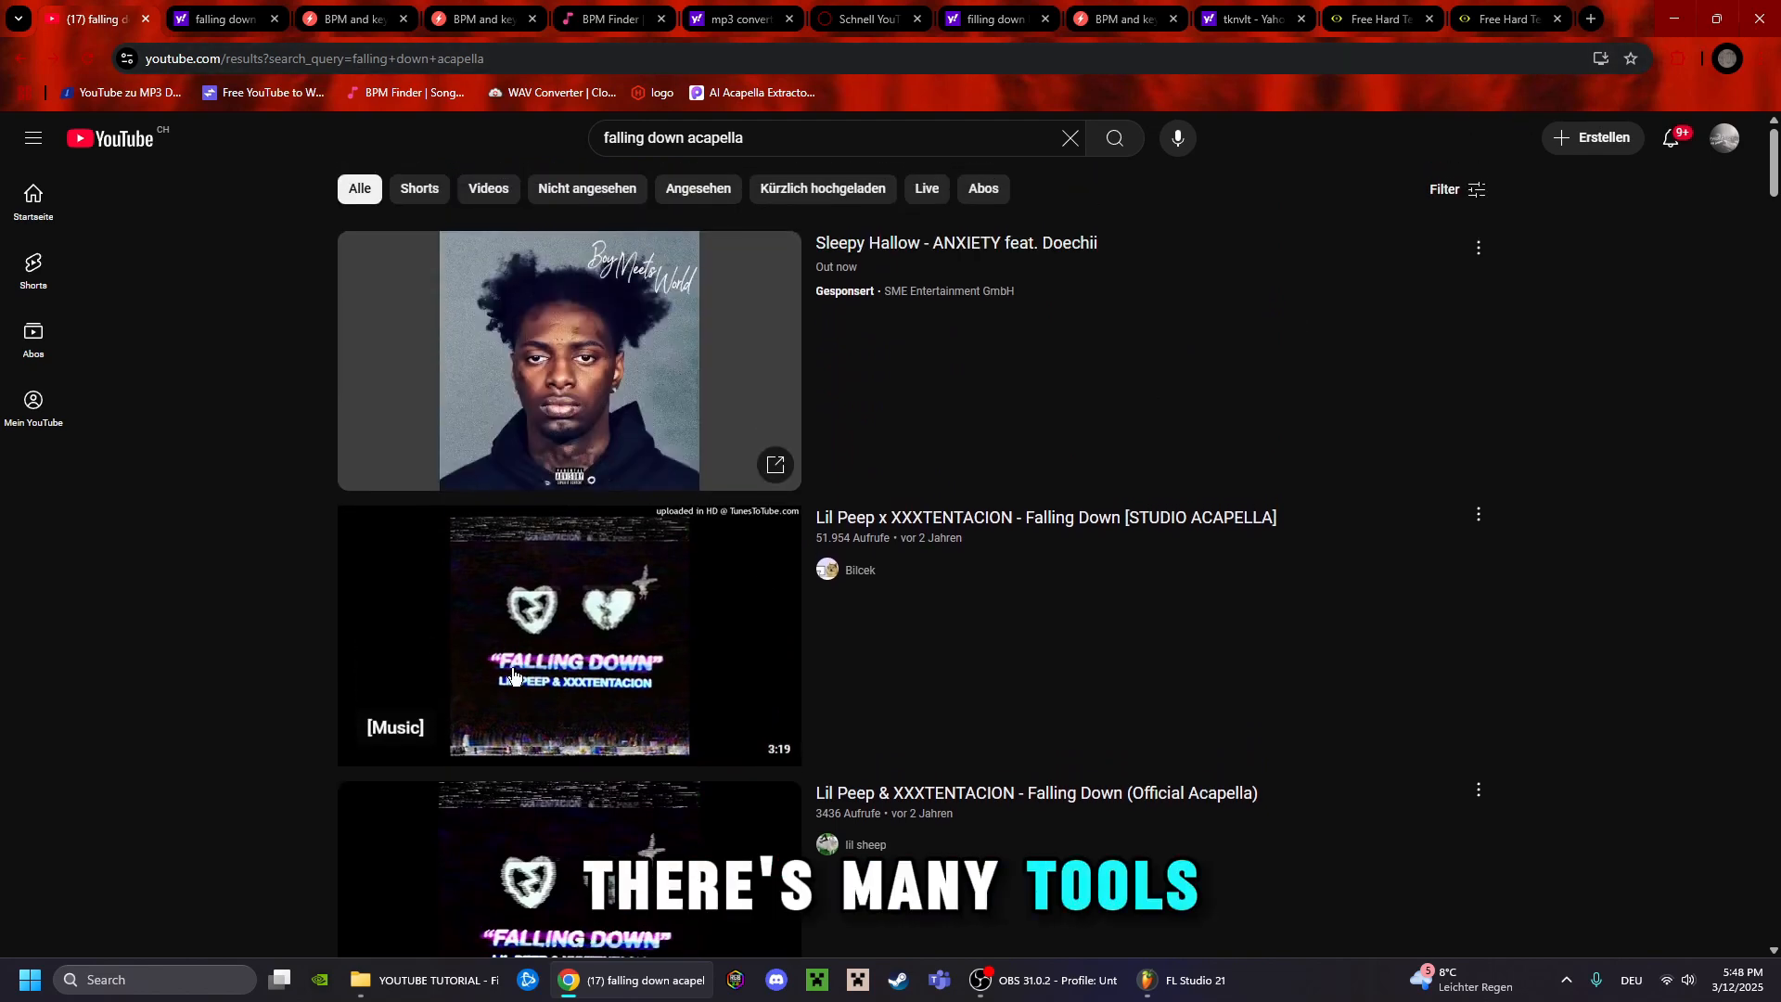
# Open the "Lil Peep x XXXTENTACION - Falling Down [STUDIO ACAPELLA]" video and pause it
pyautogui.click(515, 676)
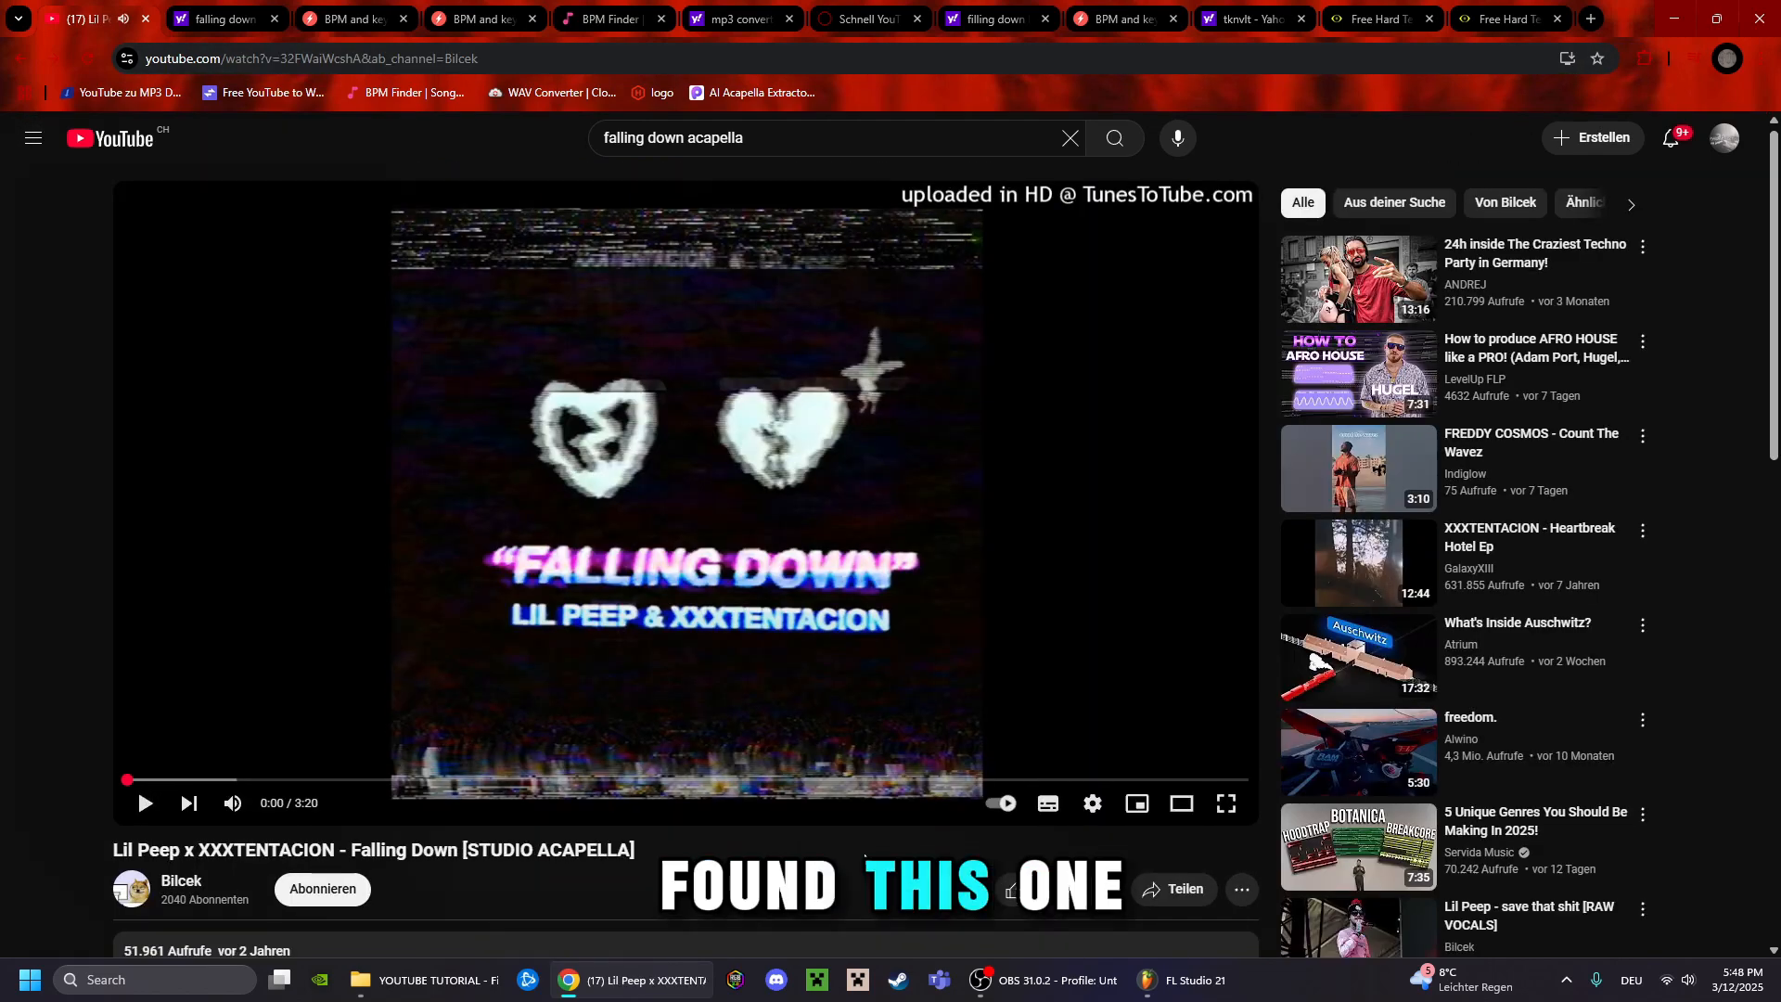
pyautogui.scroll(-2, 618, 526)
pyautogui.scroll(2, 632, 819)
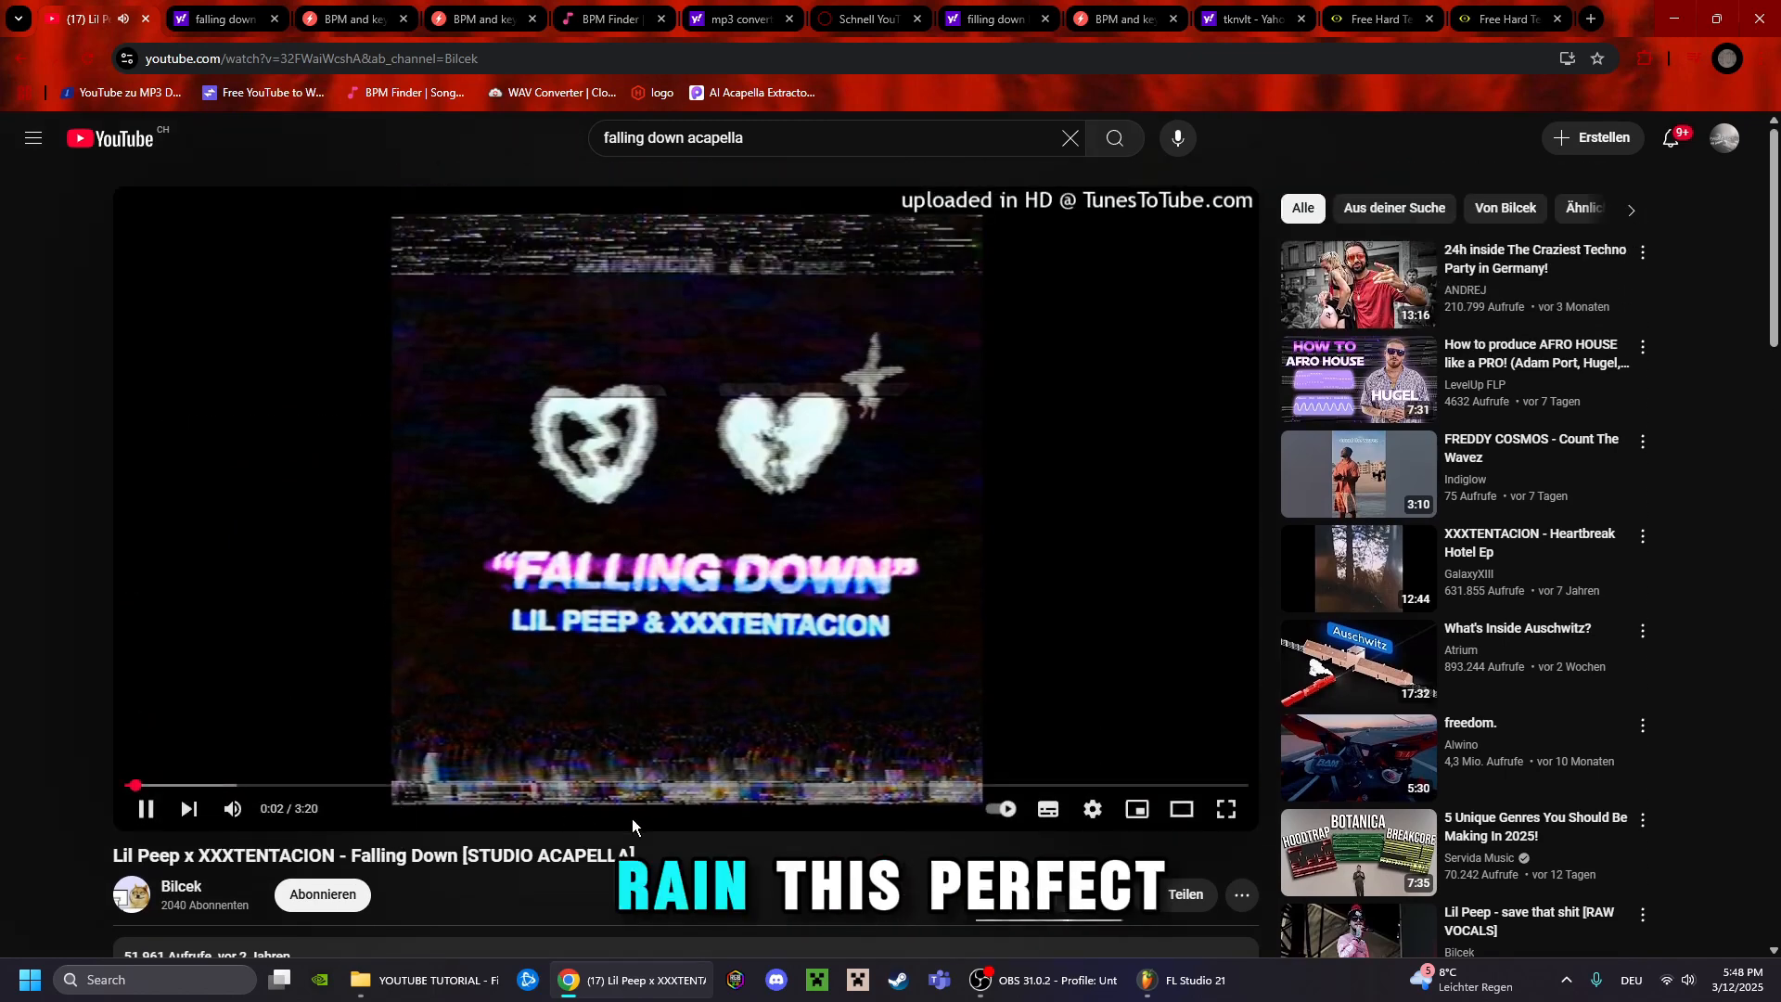
pyautogui.click(472, 659)
# Copy the acapella video's share link to the clipboard
pyautogui.scroll(-3, 630, 714)
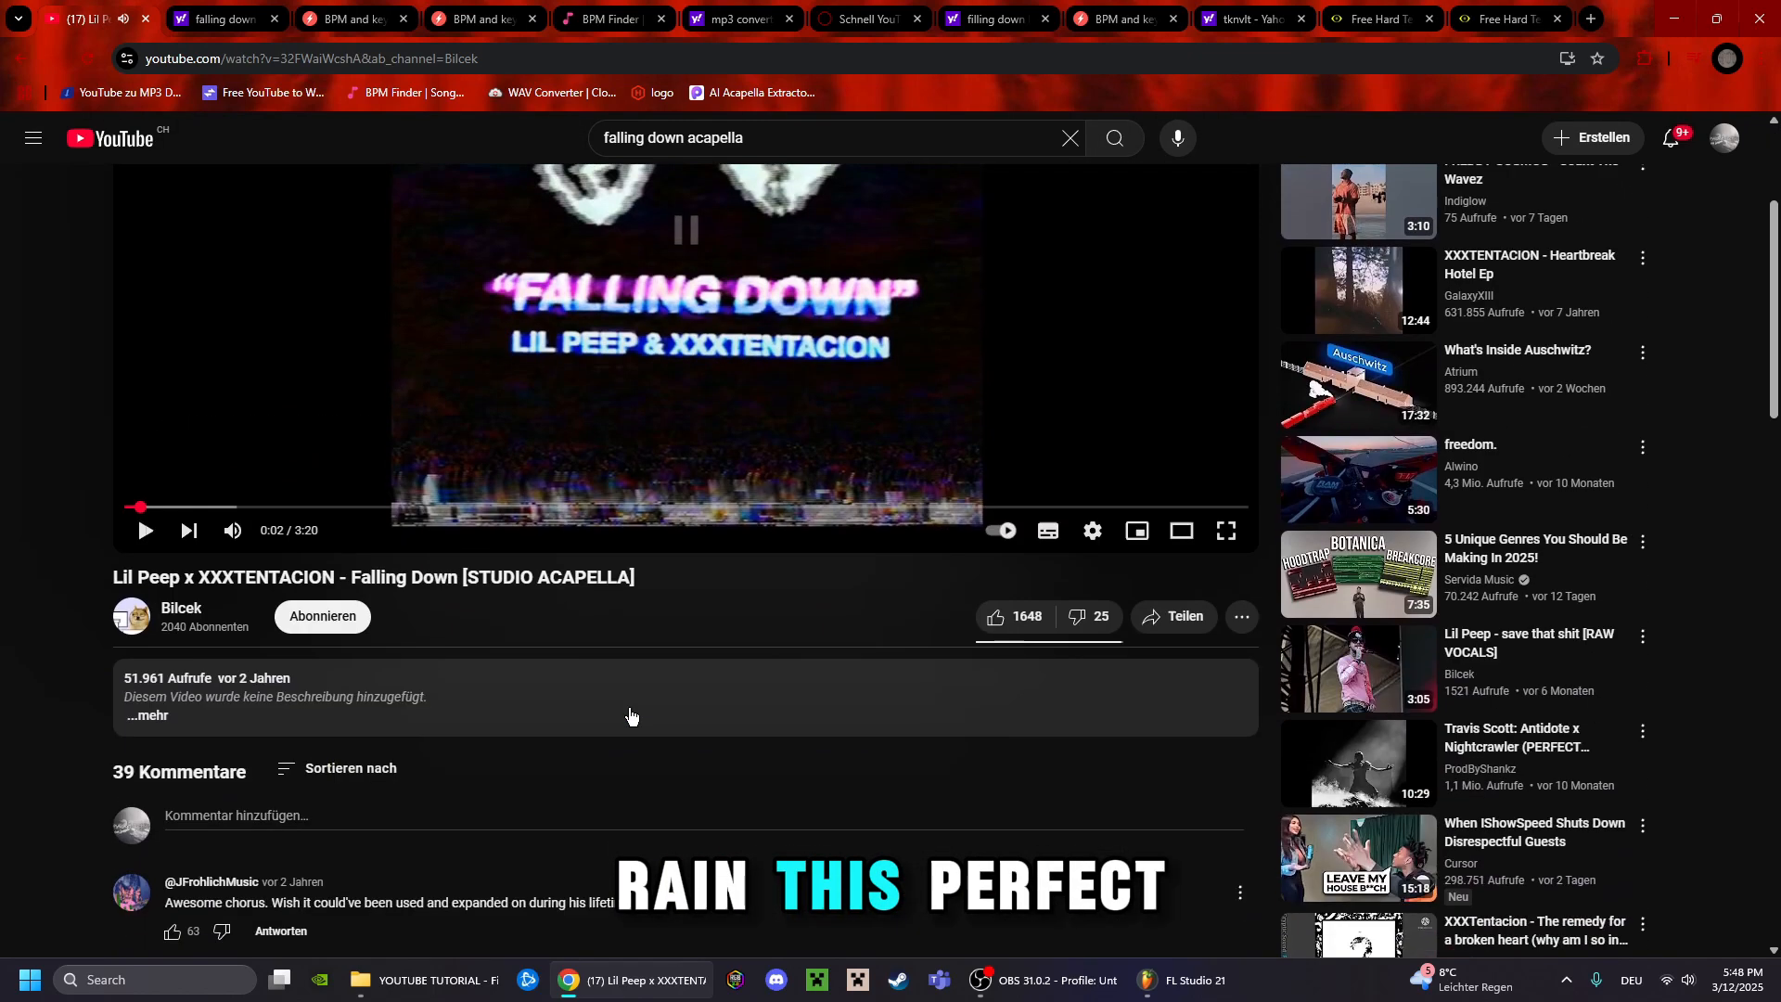
pyautogui.click(1195, 633)
pyautogui.click(1056, 633)
pyautogui.press('Escape')
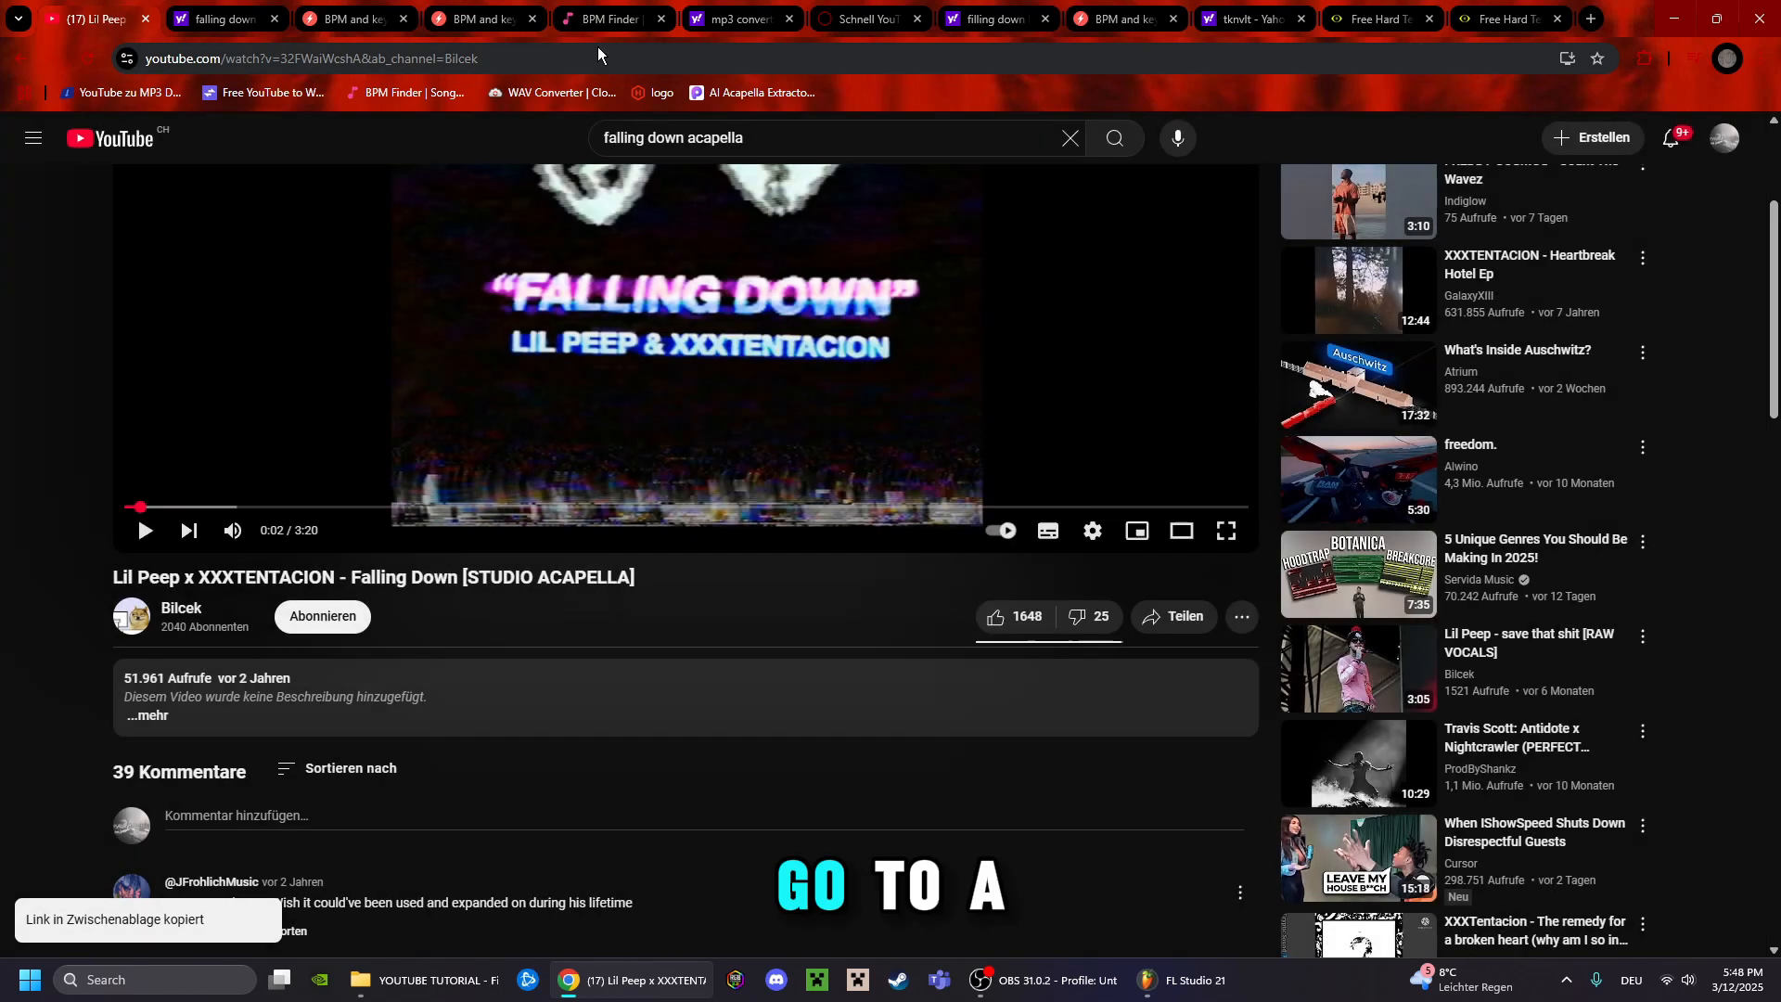
# Open the YouConvert YouTube-to-MP3 converter from the "mp3 converte yt" search results and convert the copied video link
pyautogui.click(733, 20)
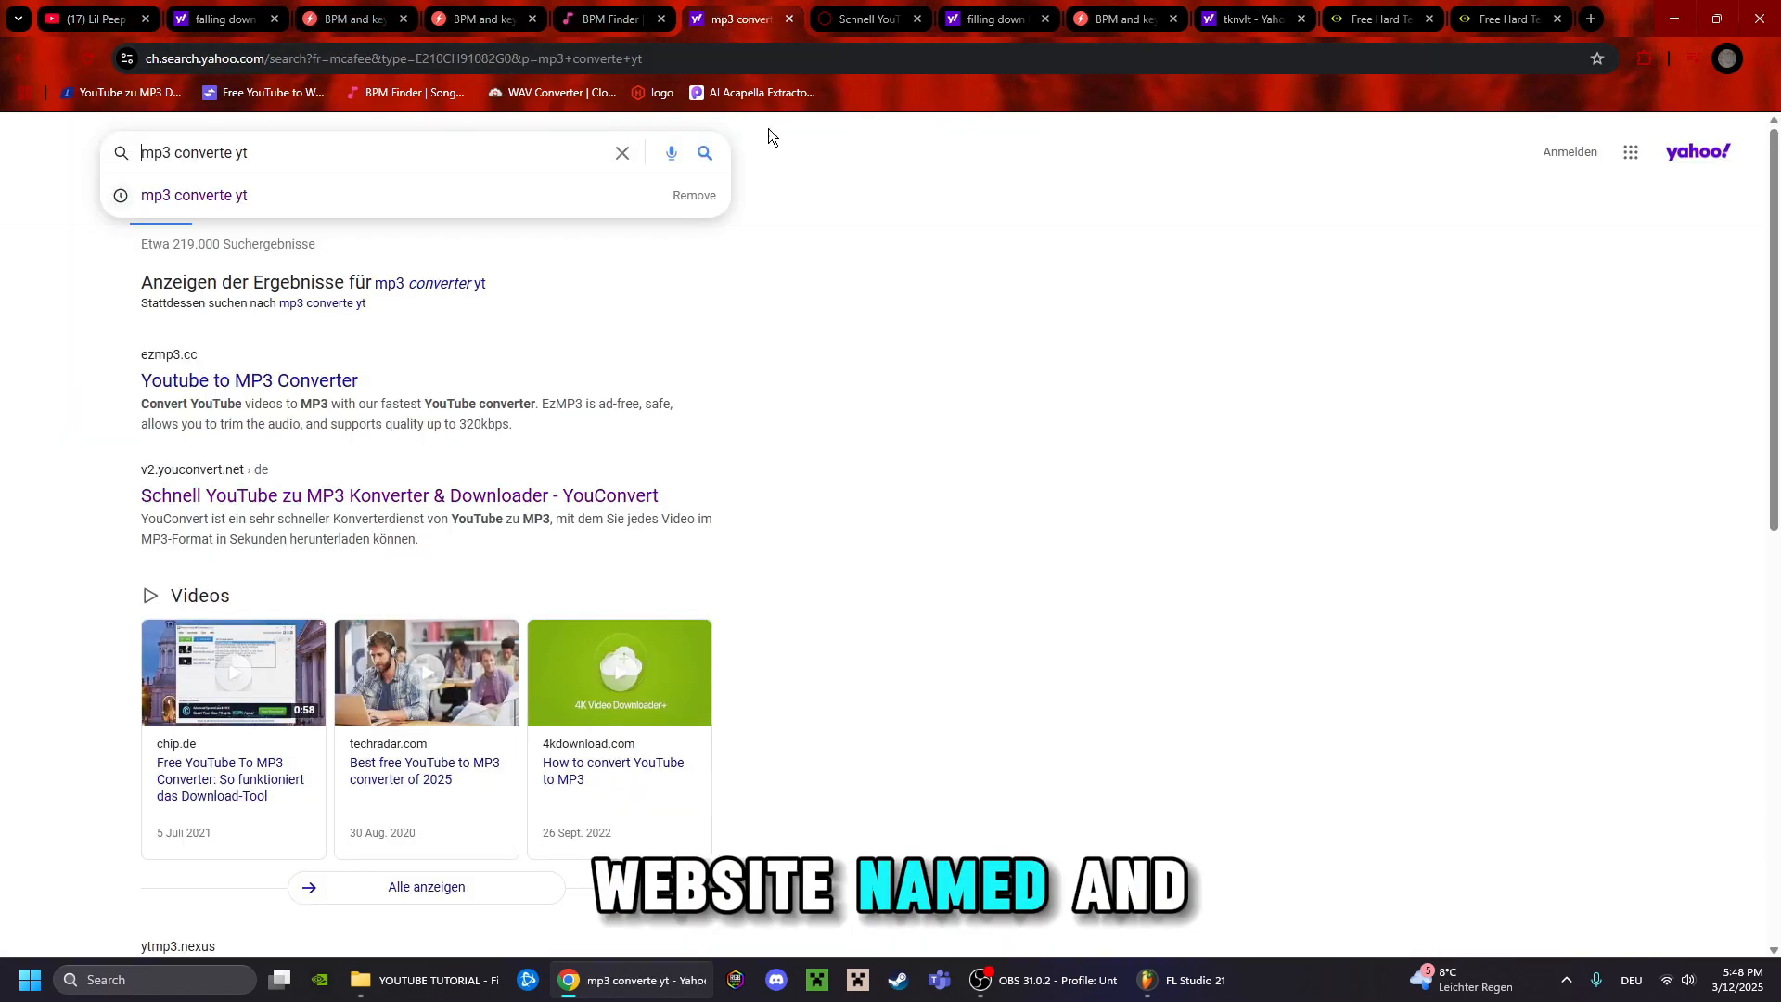
pyautogui.click(227, 289)
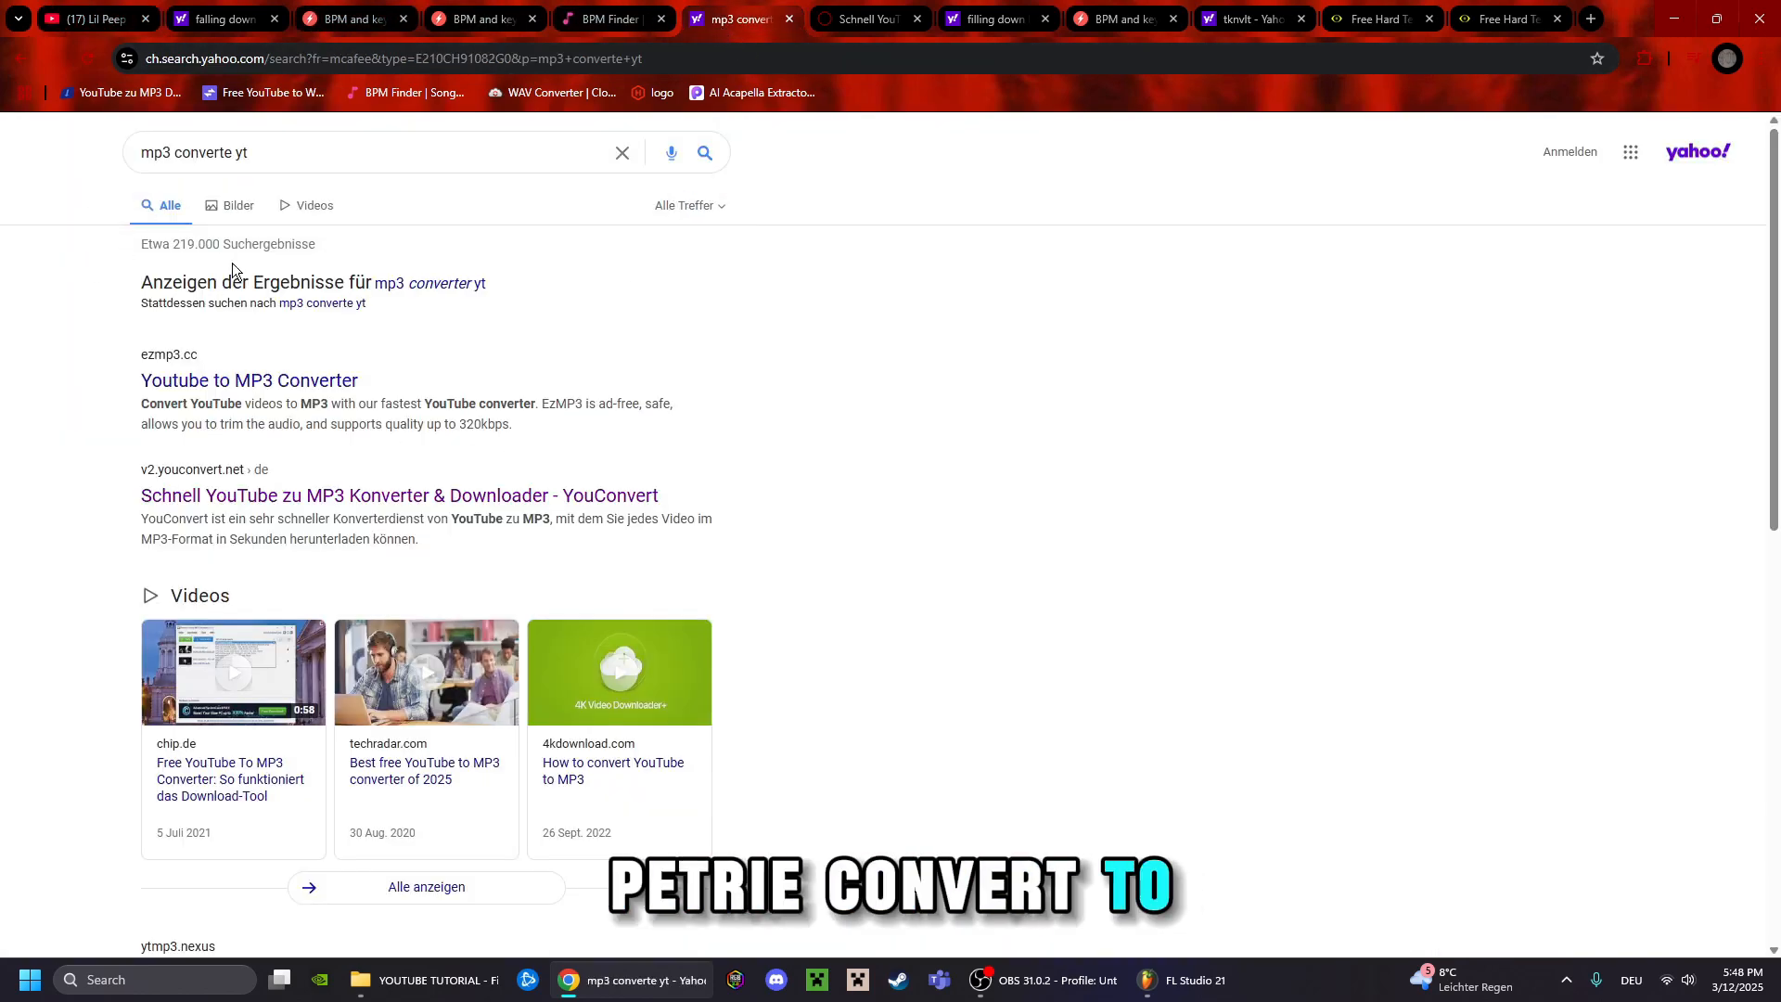
pyautogui.click(243, 496)
pyautogui.write('https://youtu.be/32FWaiWcshA?si=JO_vh0MoiVK6cF0T')
pyautogui.click(1159, 302)
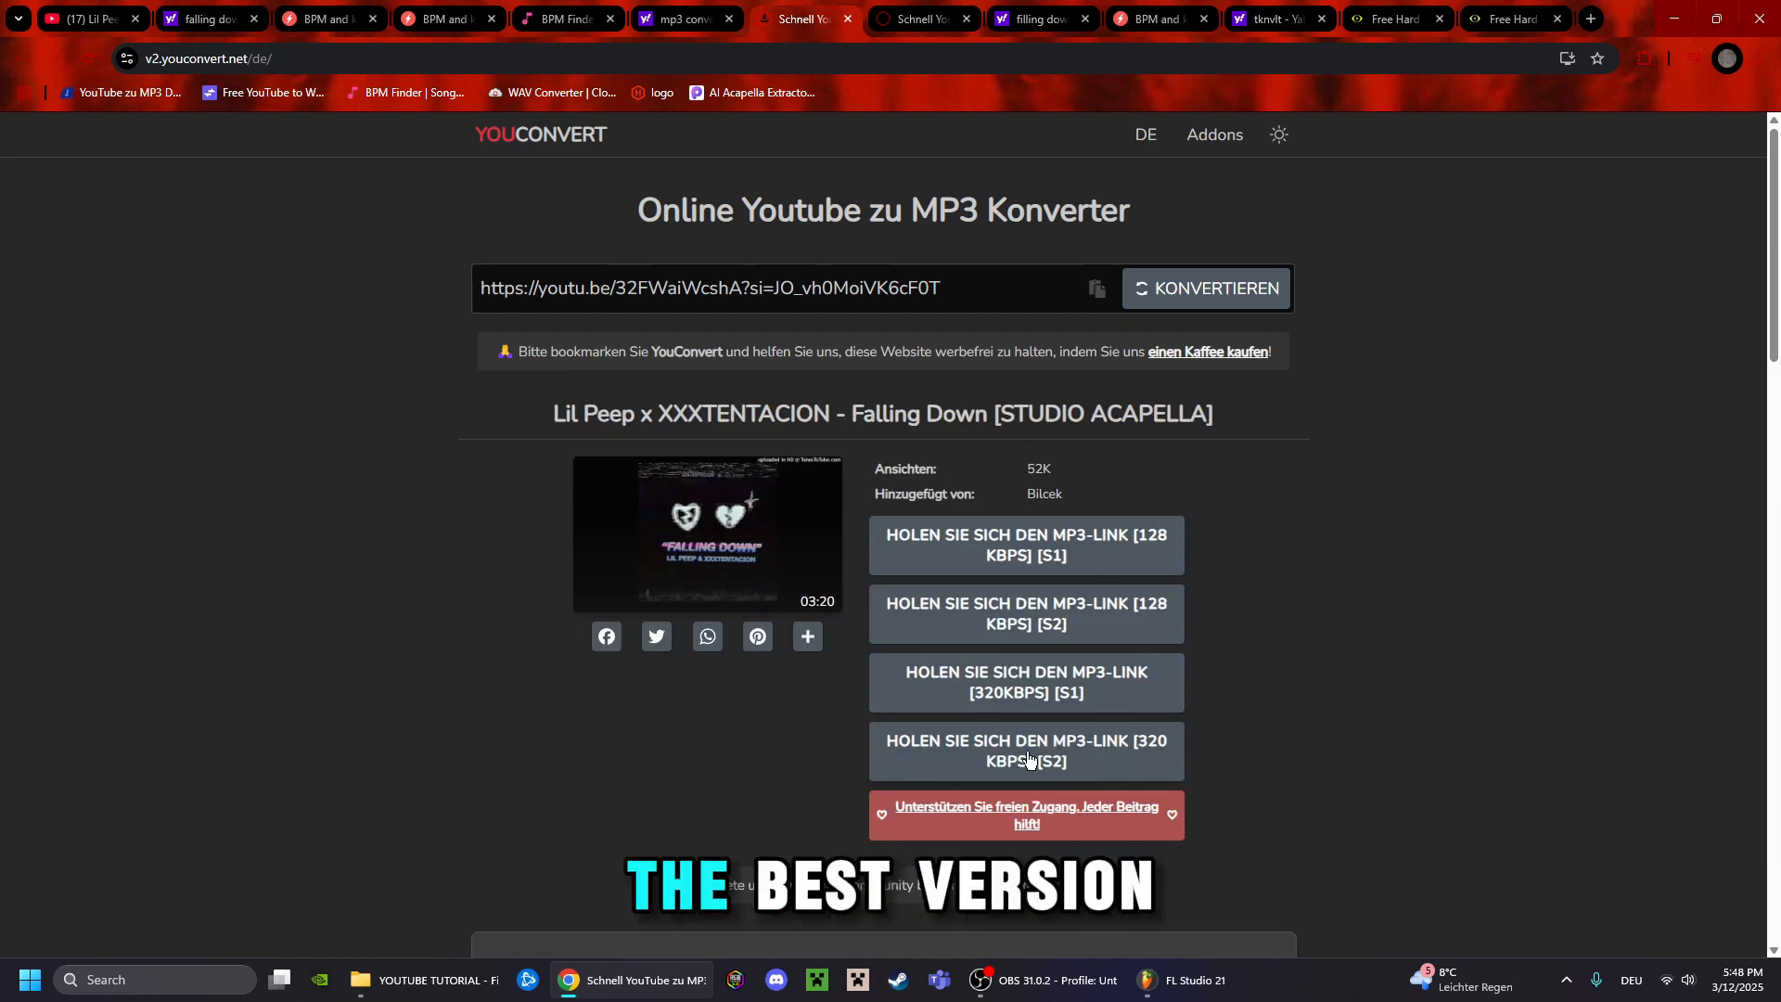
# Generate the 320 kbps [S2] MP3 and save it under its suggested name in the YOUTUBE TUTORIAL folder
pyautogui.click(971, 759)
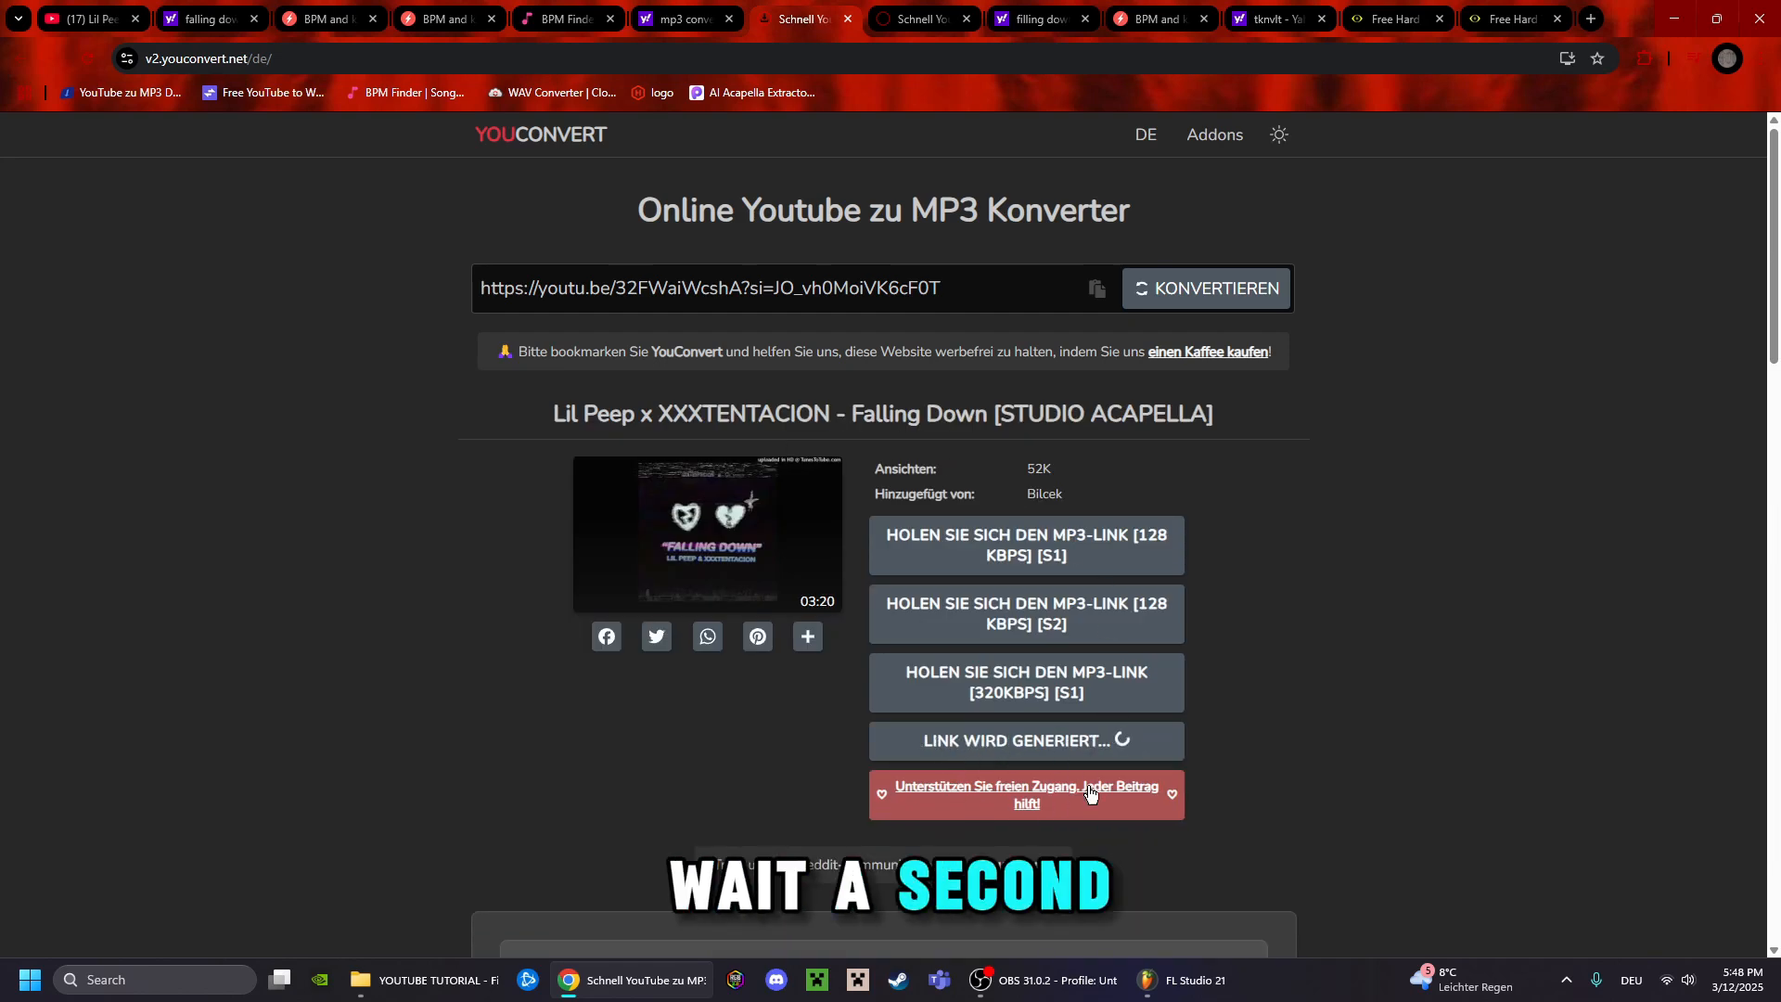
pyautogui.click(1078, 741)
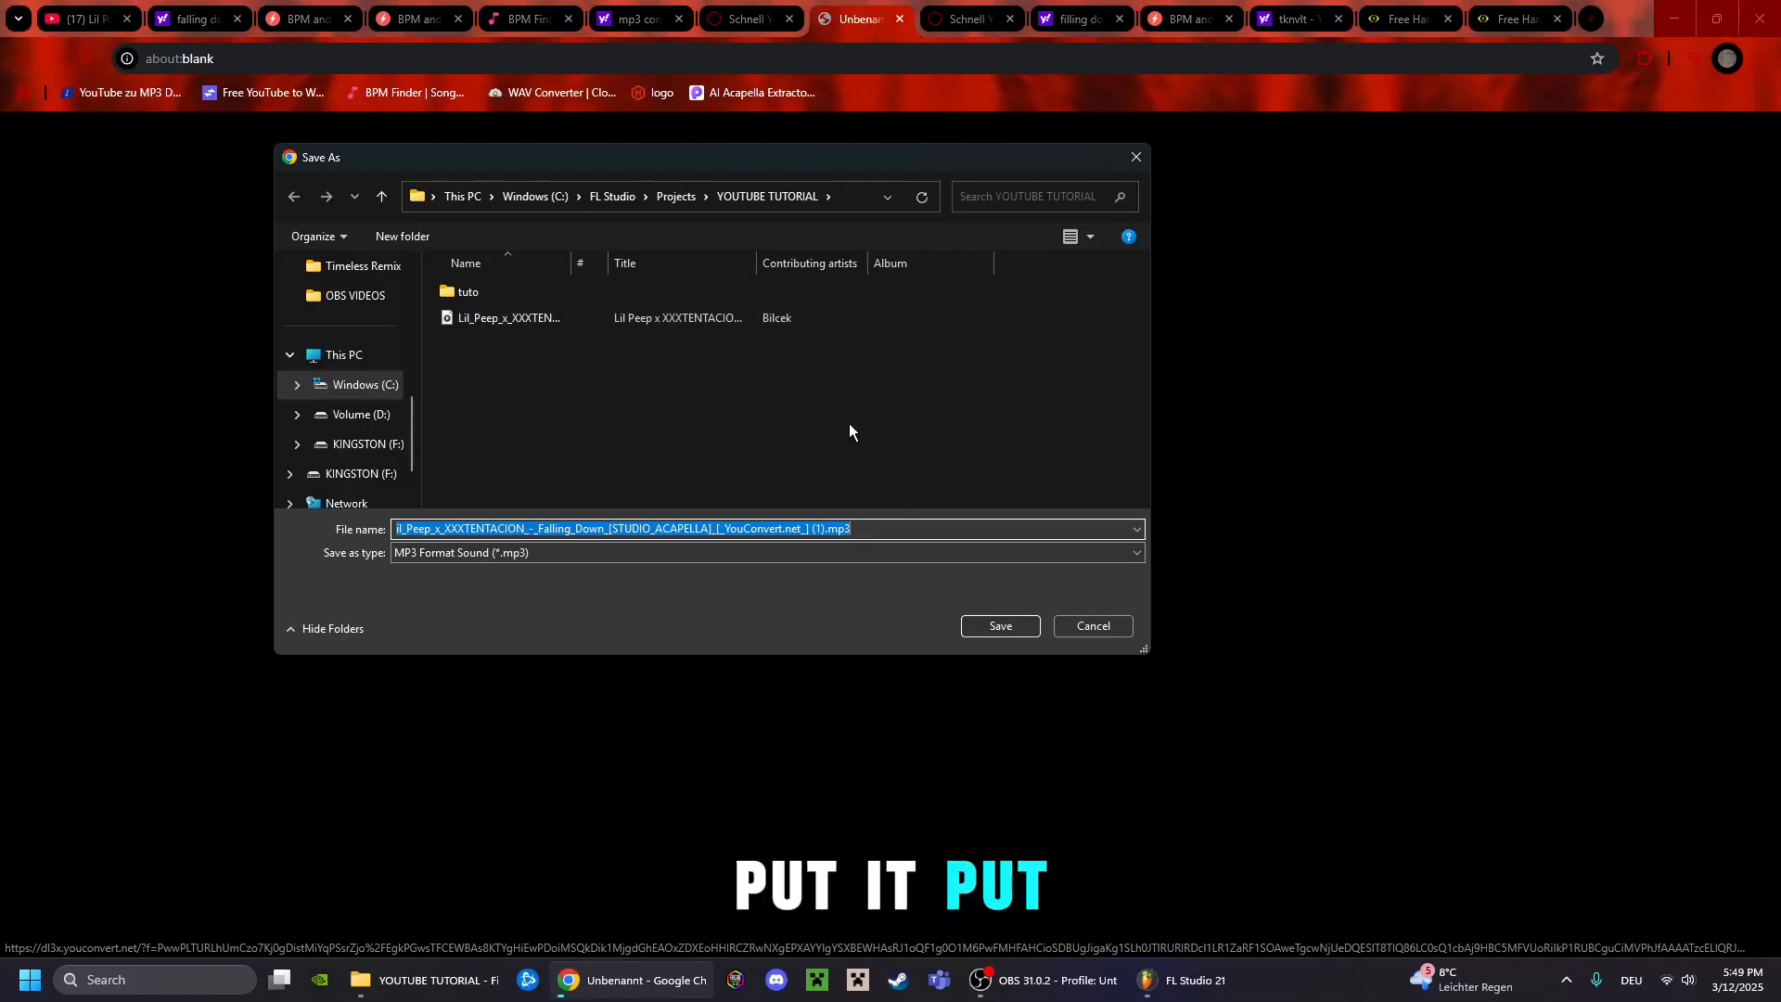
pyautogui.click(979, 626)
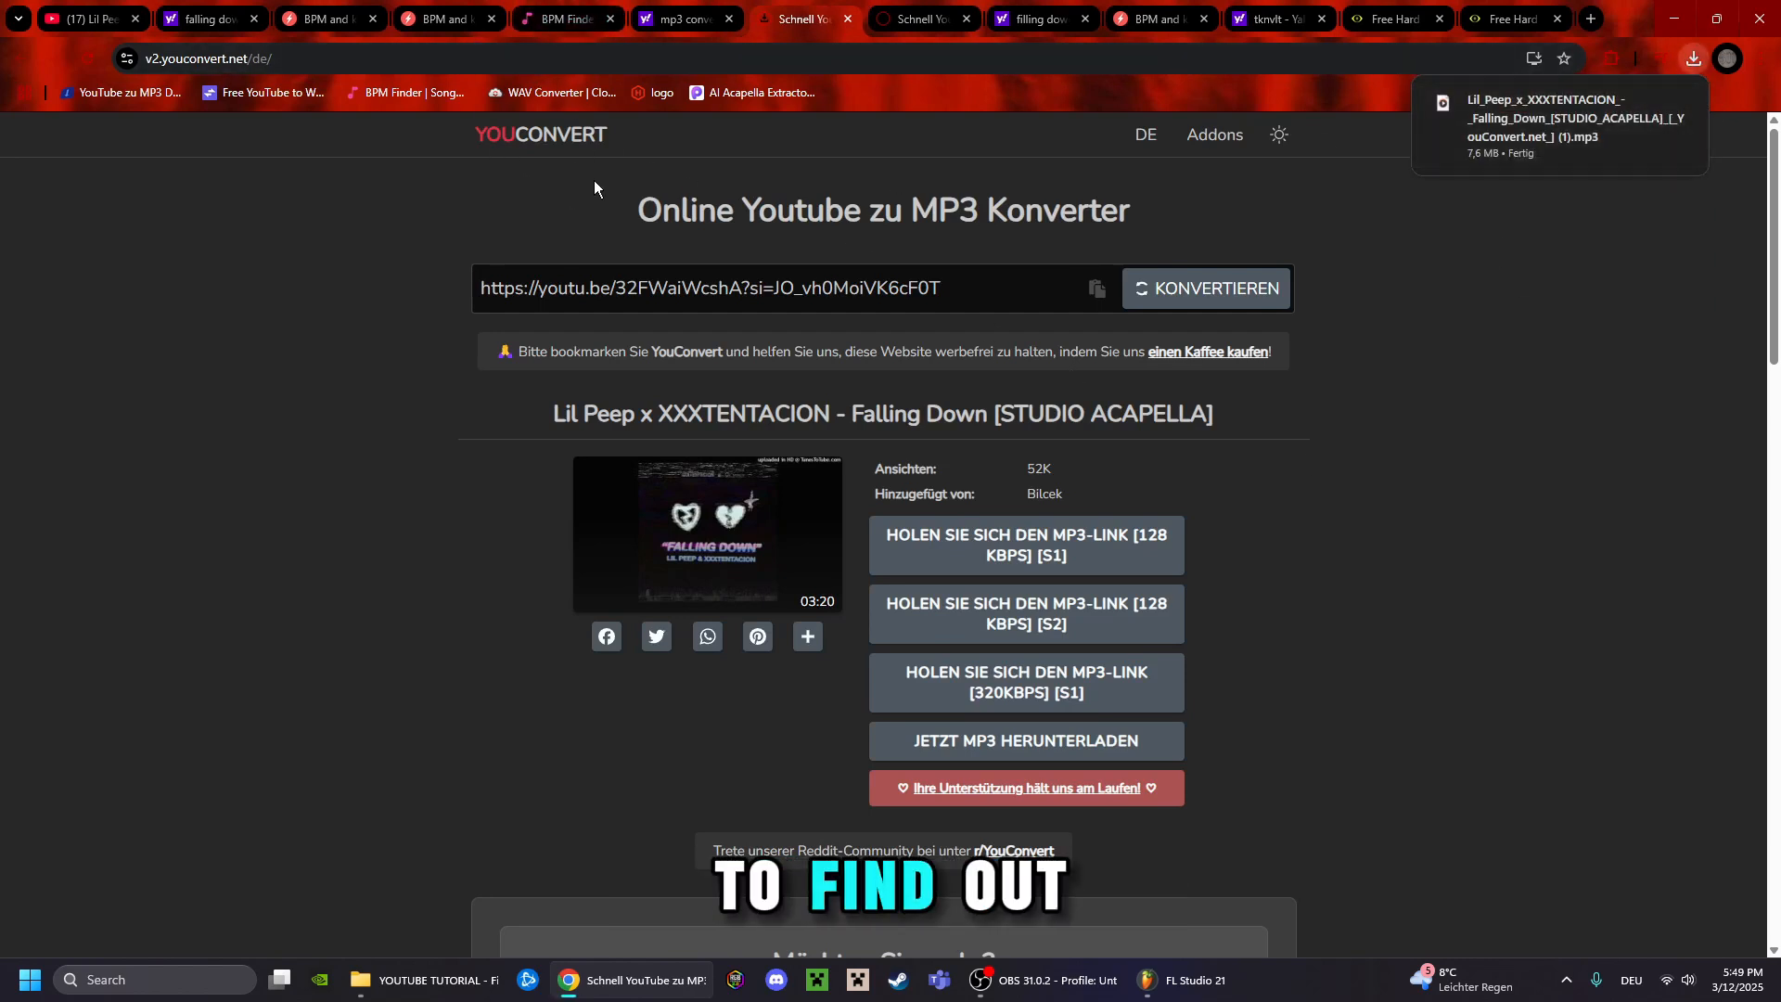
# Look up the tempo of Falling Down by Lil Peep on SongBPM through the existing "filling down by lil peen bpm" search
pyautogui.click(1000, 22)
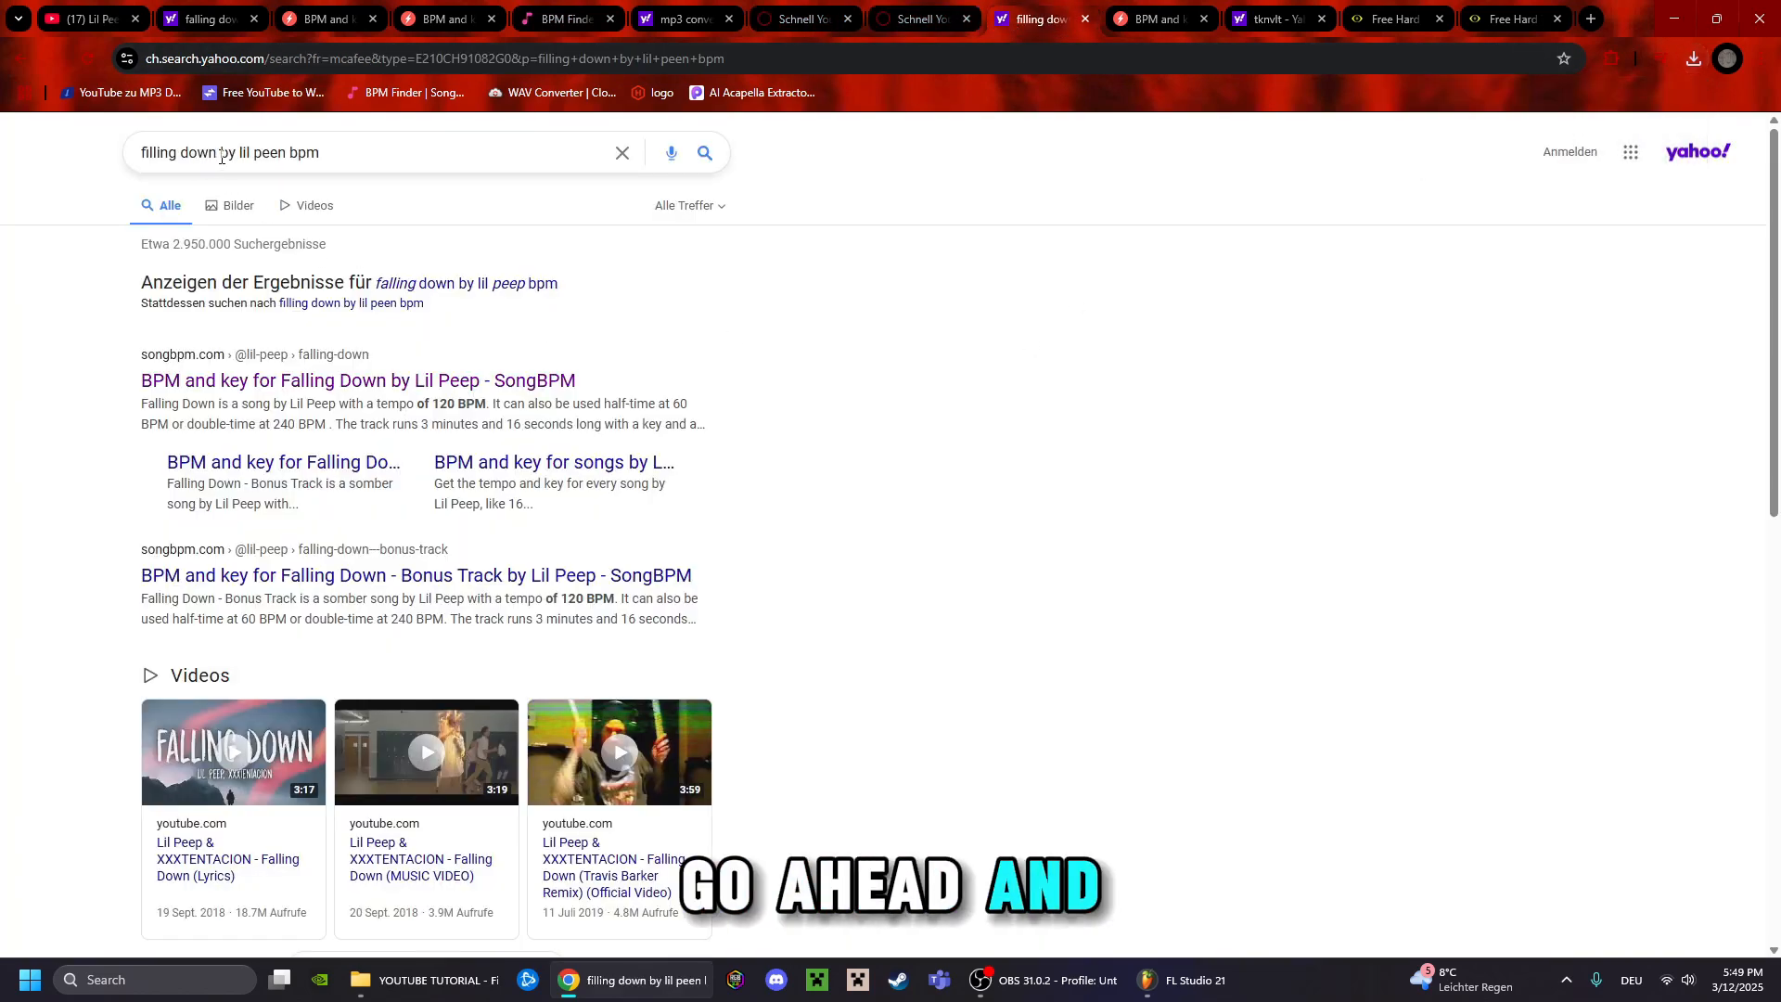
pyautogui.moveTo(221, 155); pyautogui.dragTo(80, 171)
pyautogui.click(82, 173)
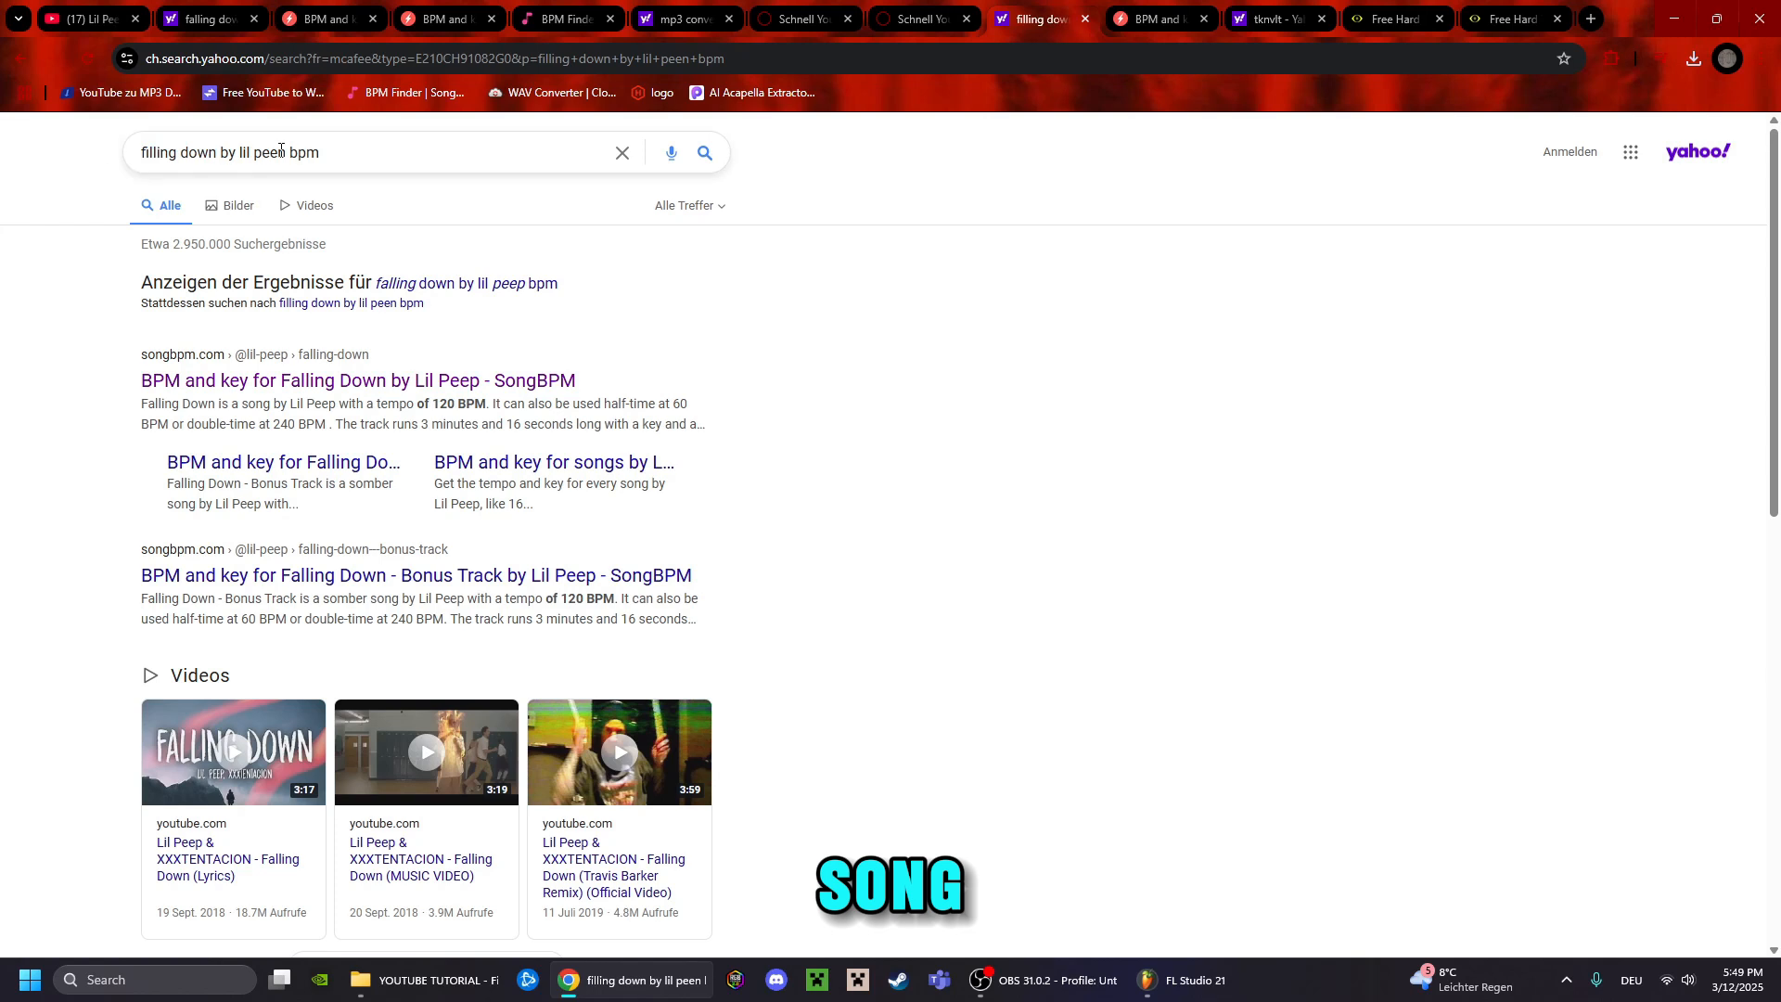
pyautogui.doubleClick(314, 155)
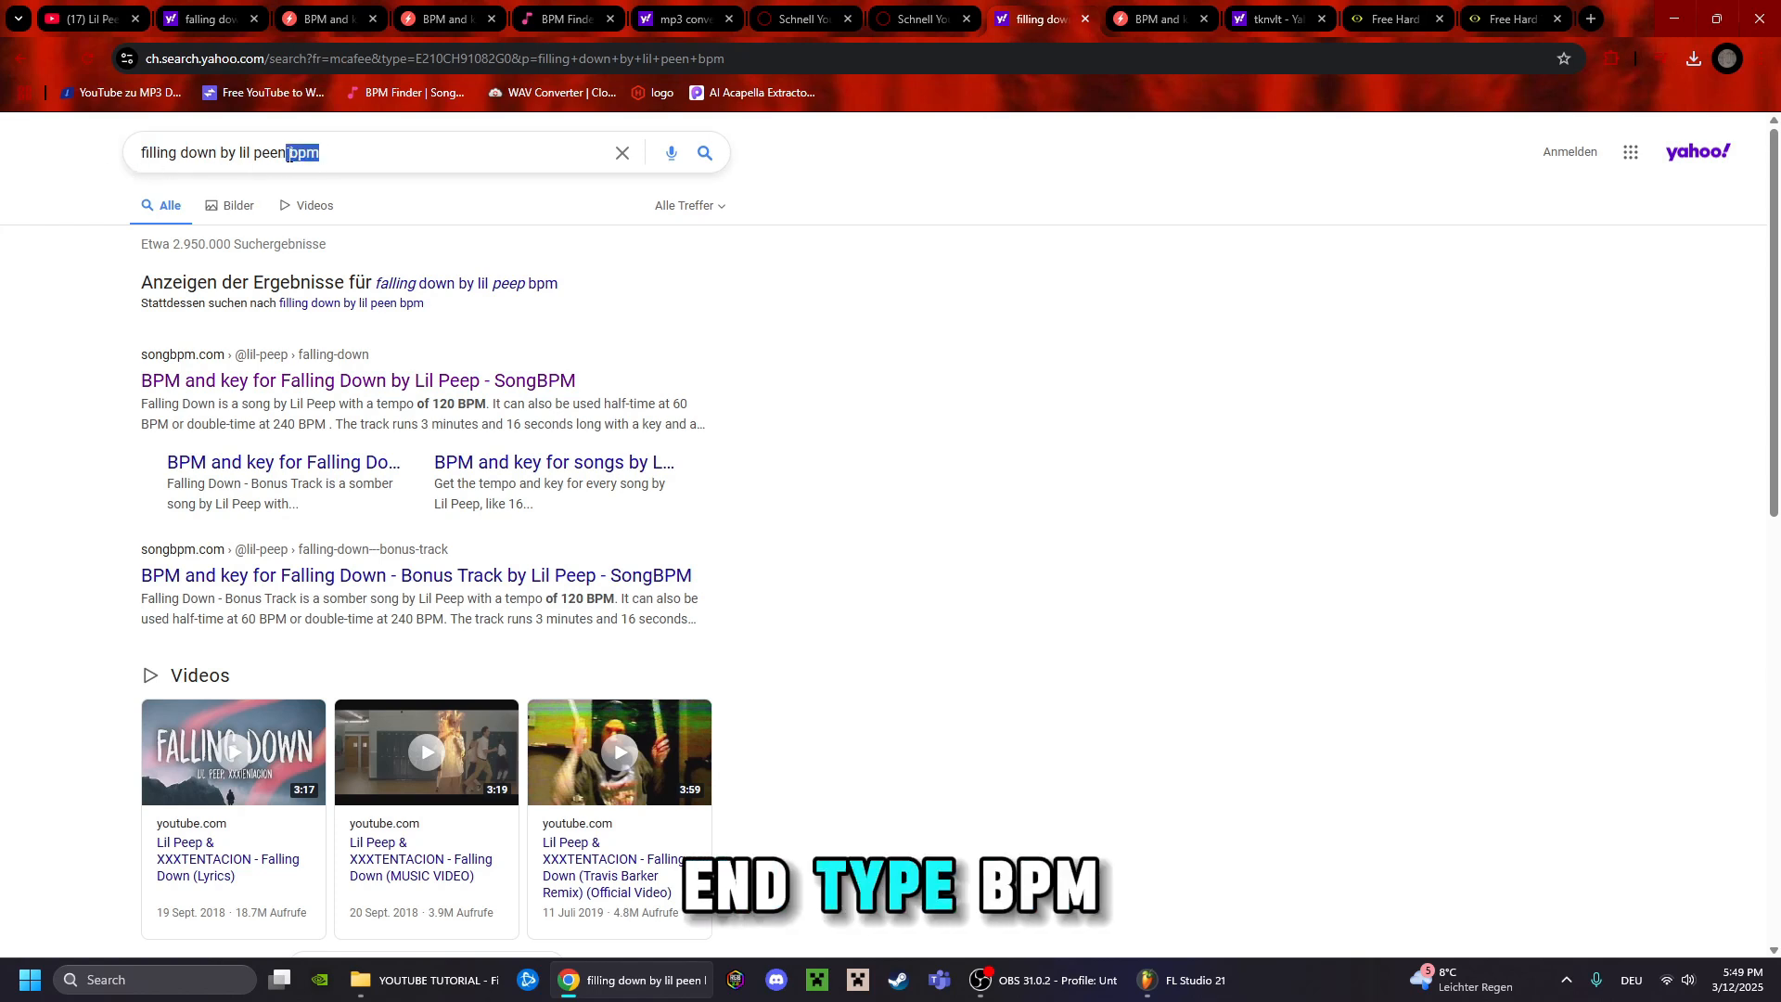
pyautogui.click(923, 282)
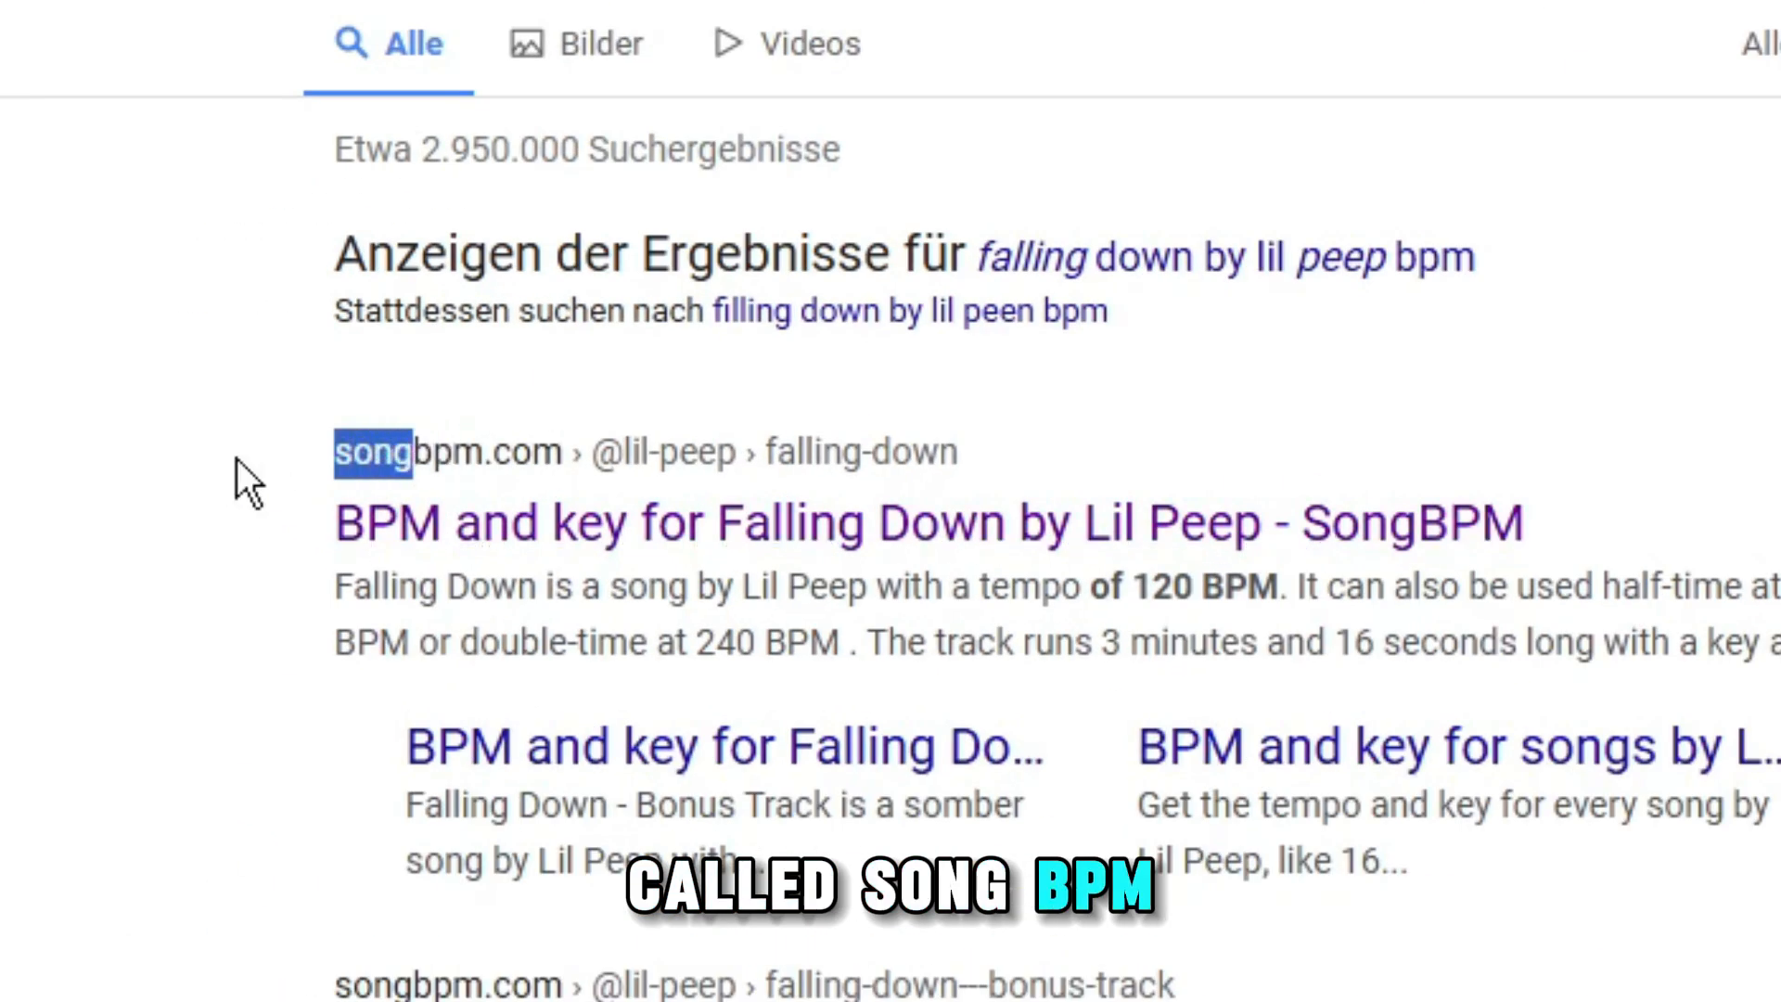
pyautogui.click(246, 384)
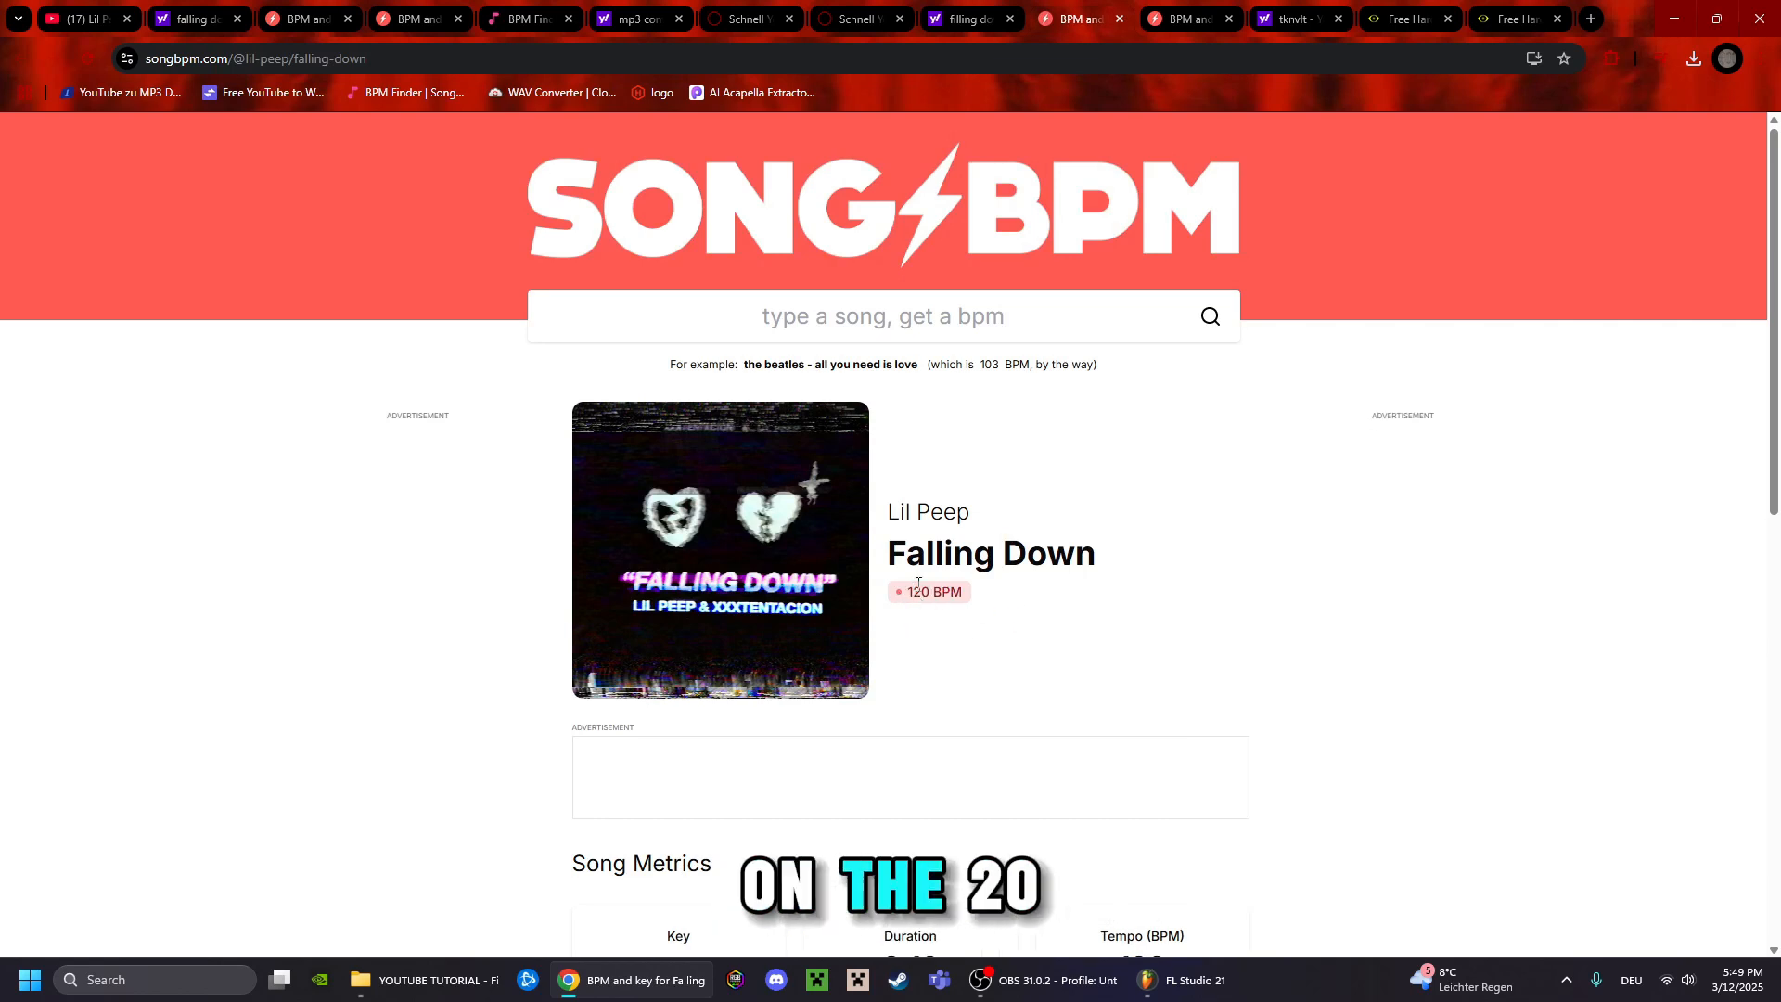
pyautogui.scroll(-1, 915, 588)
pyautogui.scroll(1, 918, 593)
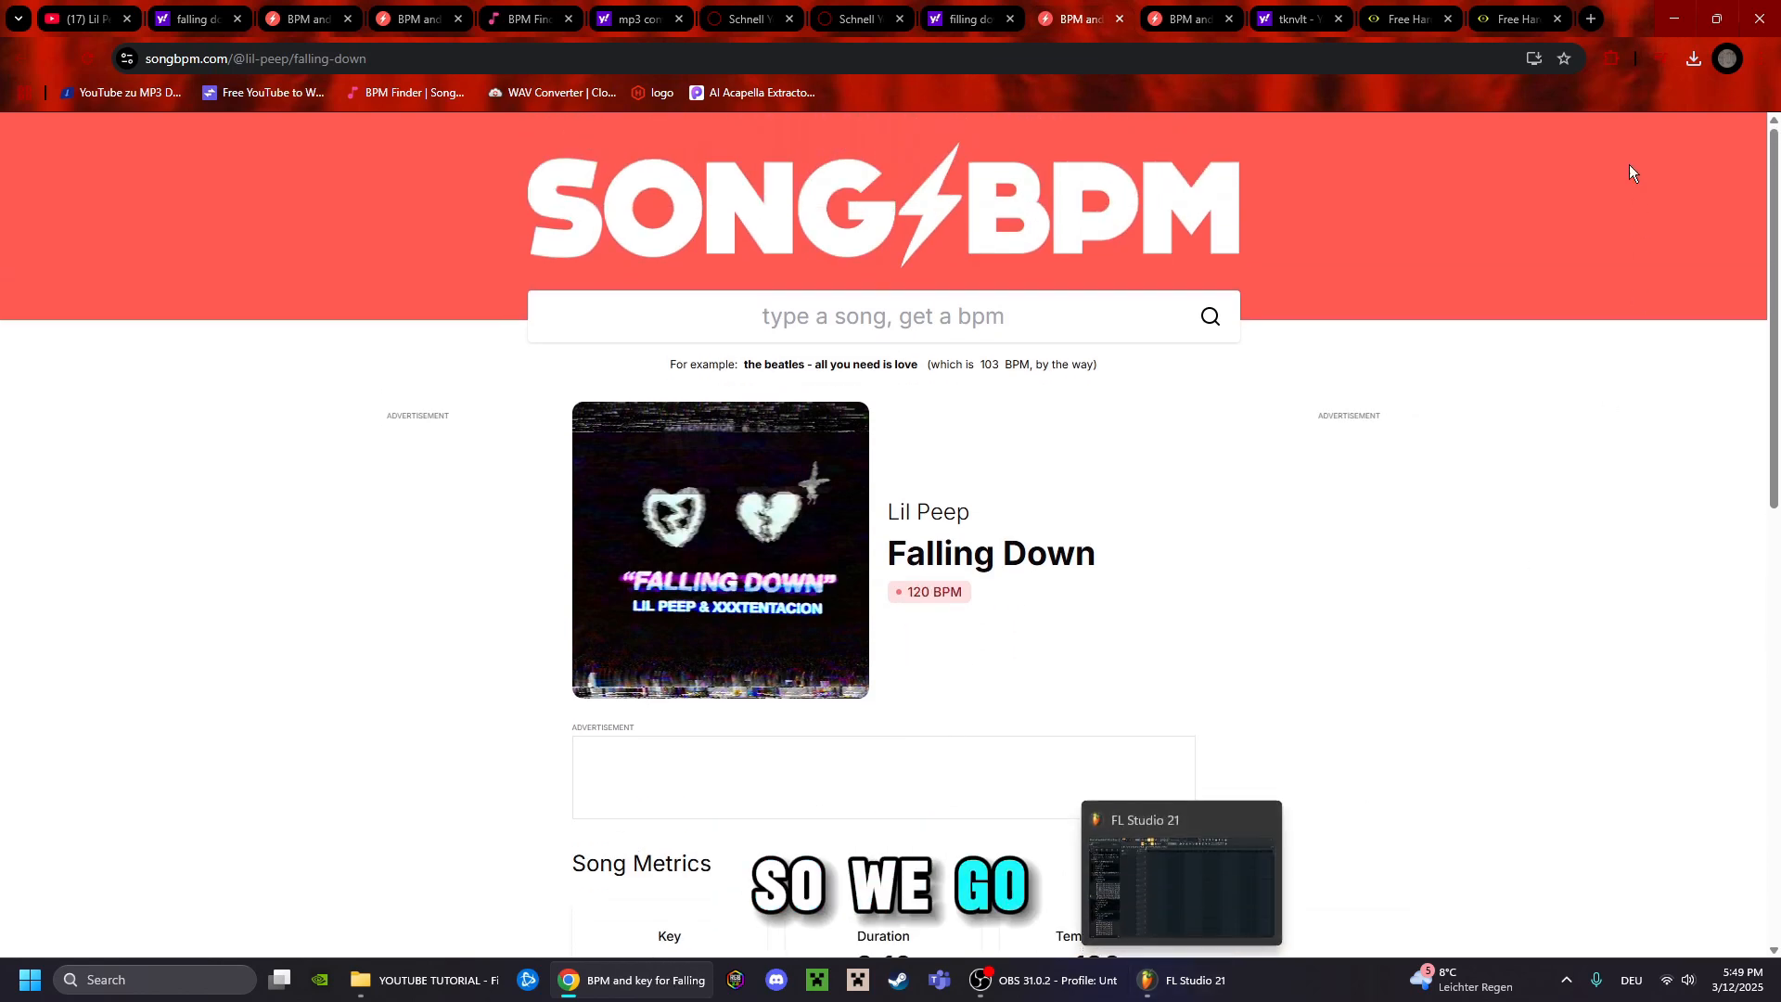
# Bring the newly downloaded acapella MP3 into FL Studio's playlist on Track 5, with the clip starting at bar 5
pyautogui.click(1695, 58)
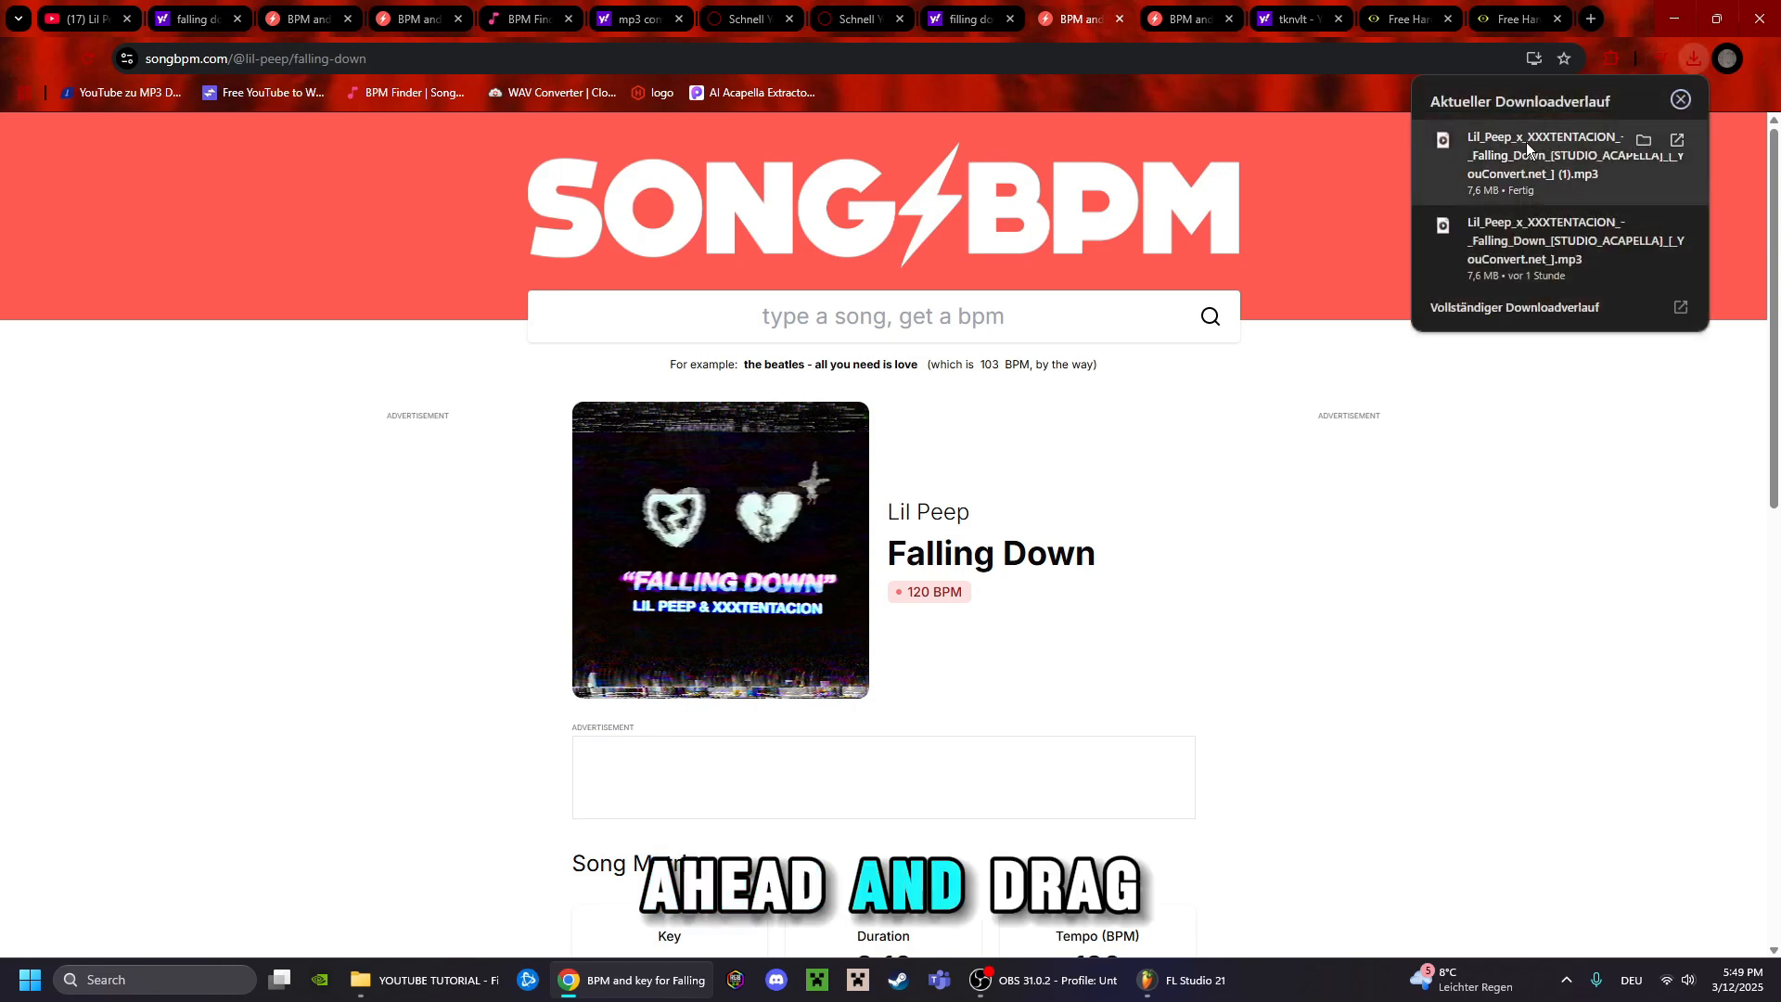
pyautogui.moveTo(1527, 142); pyautogui.dragTo(1410, 167)
pyautogui.moveTo(1171, 995); pyautogui.dragTo(817, 378)
pyautogui.scroll(3, 644, 121)
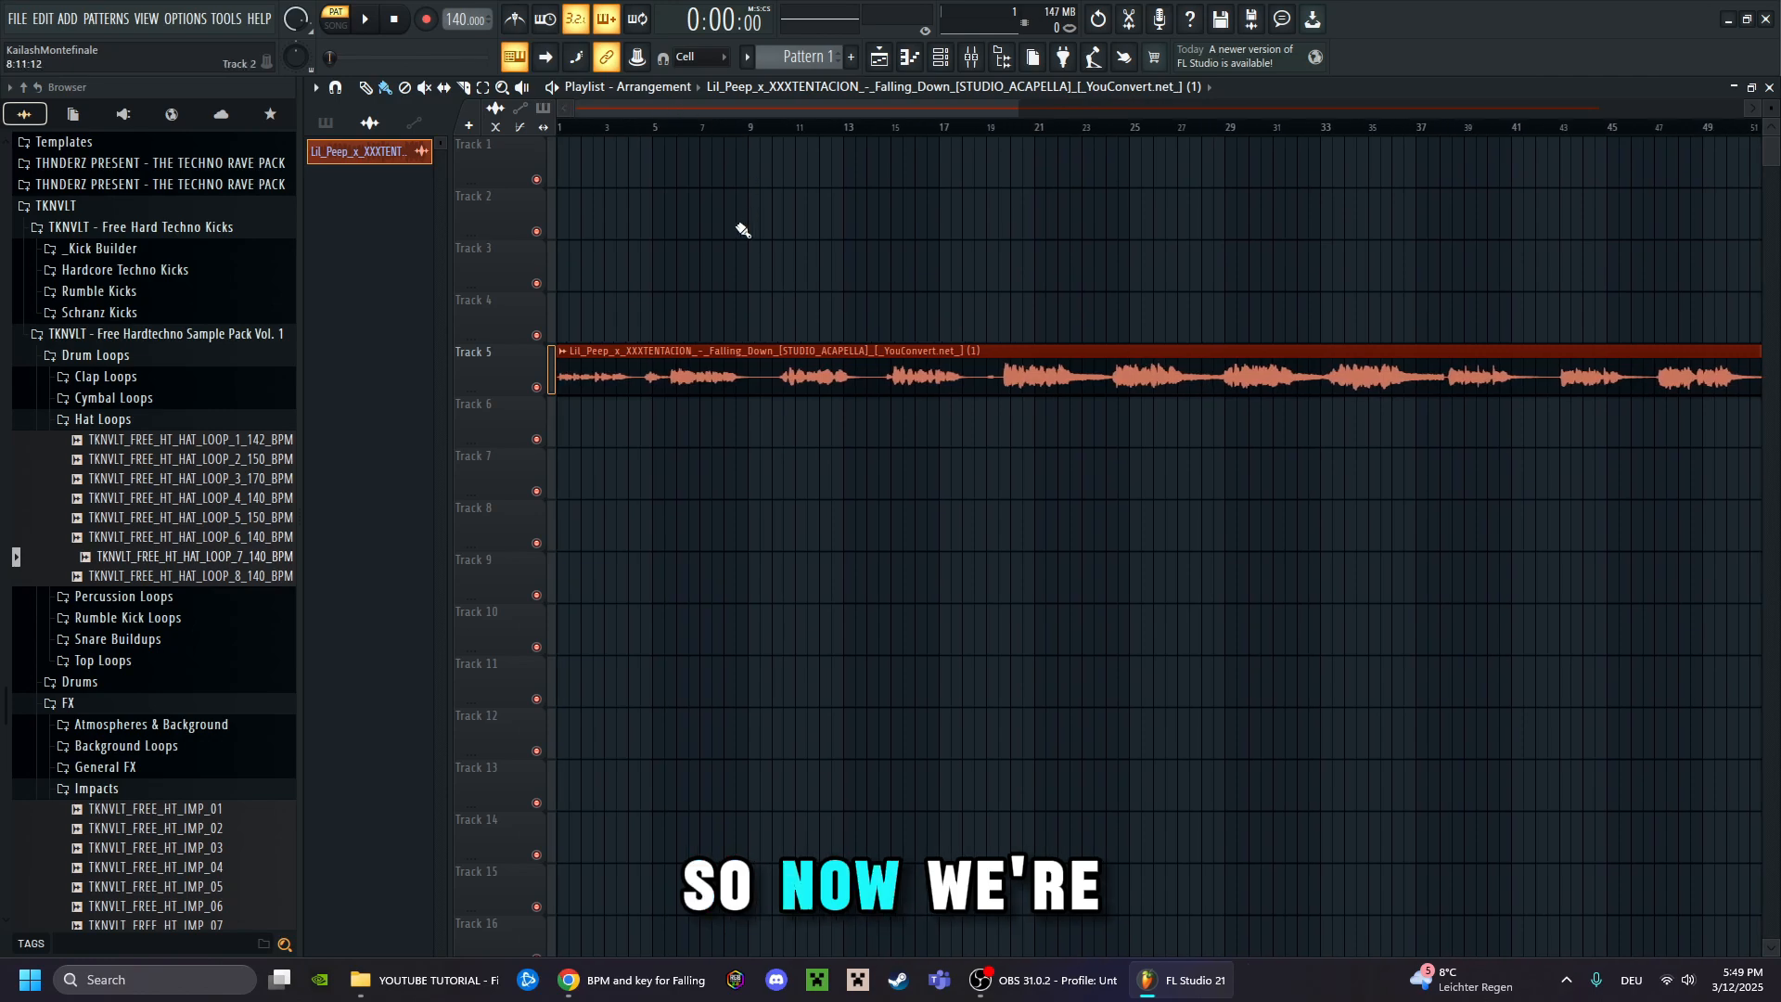
pyautogui.moveTo(681, 363); pyautogui.dragTo(778, 360)
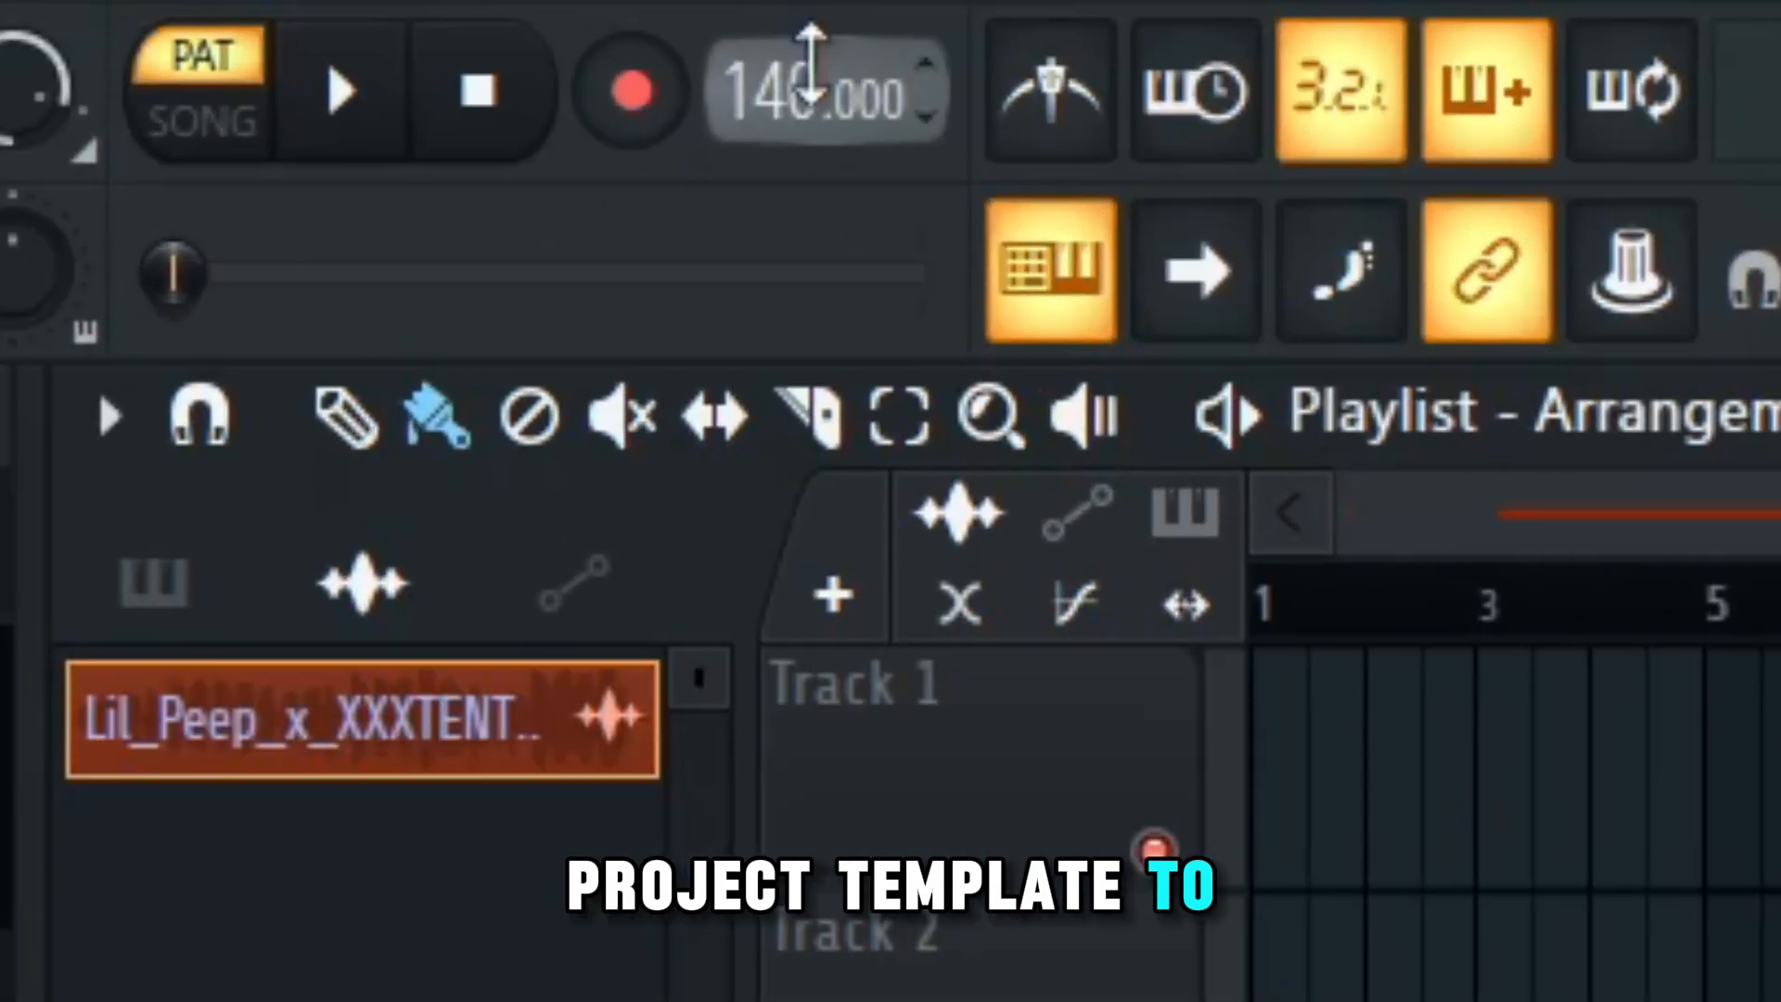
# Set the project tempo to 120 BPM and the acapella clip's time-stretching mode to Stretch
pyautogui.moveTo(462, 17); pyautogui.dragTo(462, 28)
pyautogui.moveTo(840, 92); pyautogui.dragTo(839, 139)
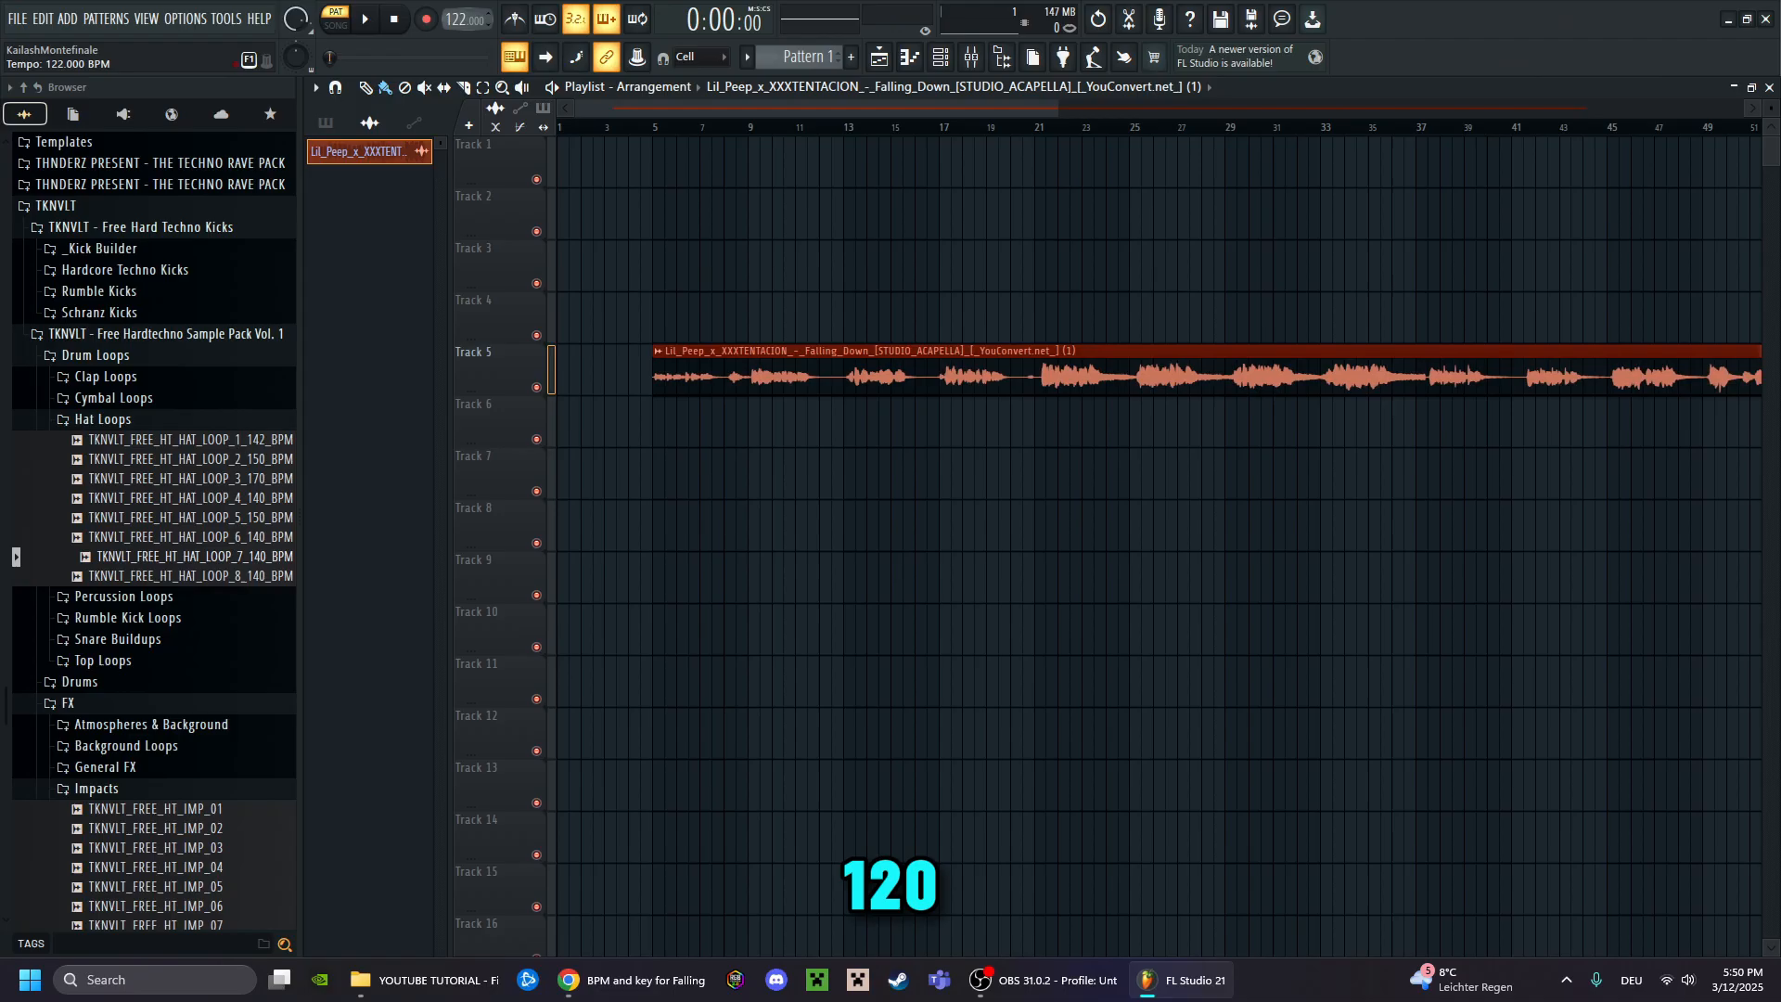
pyautogui.doubleClick(790, 370)
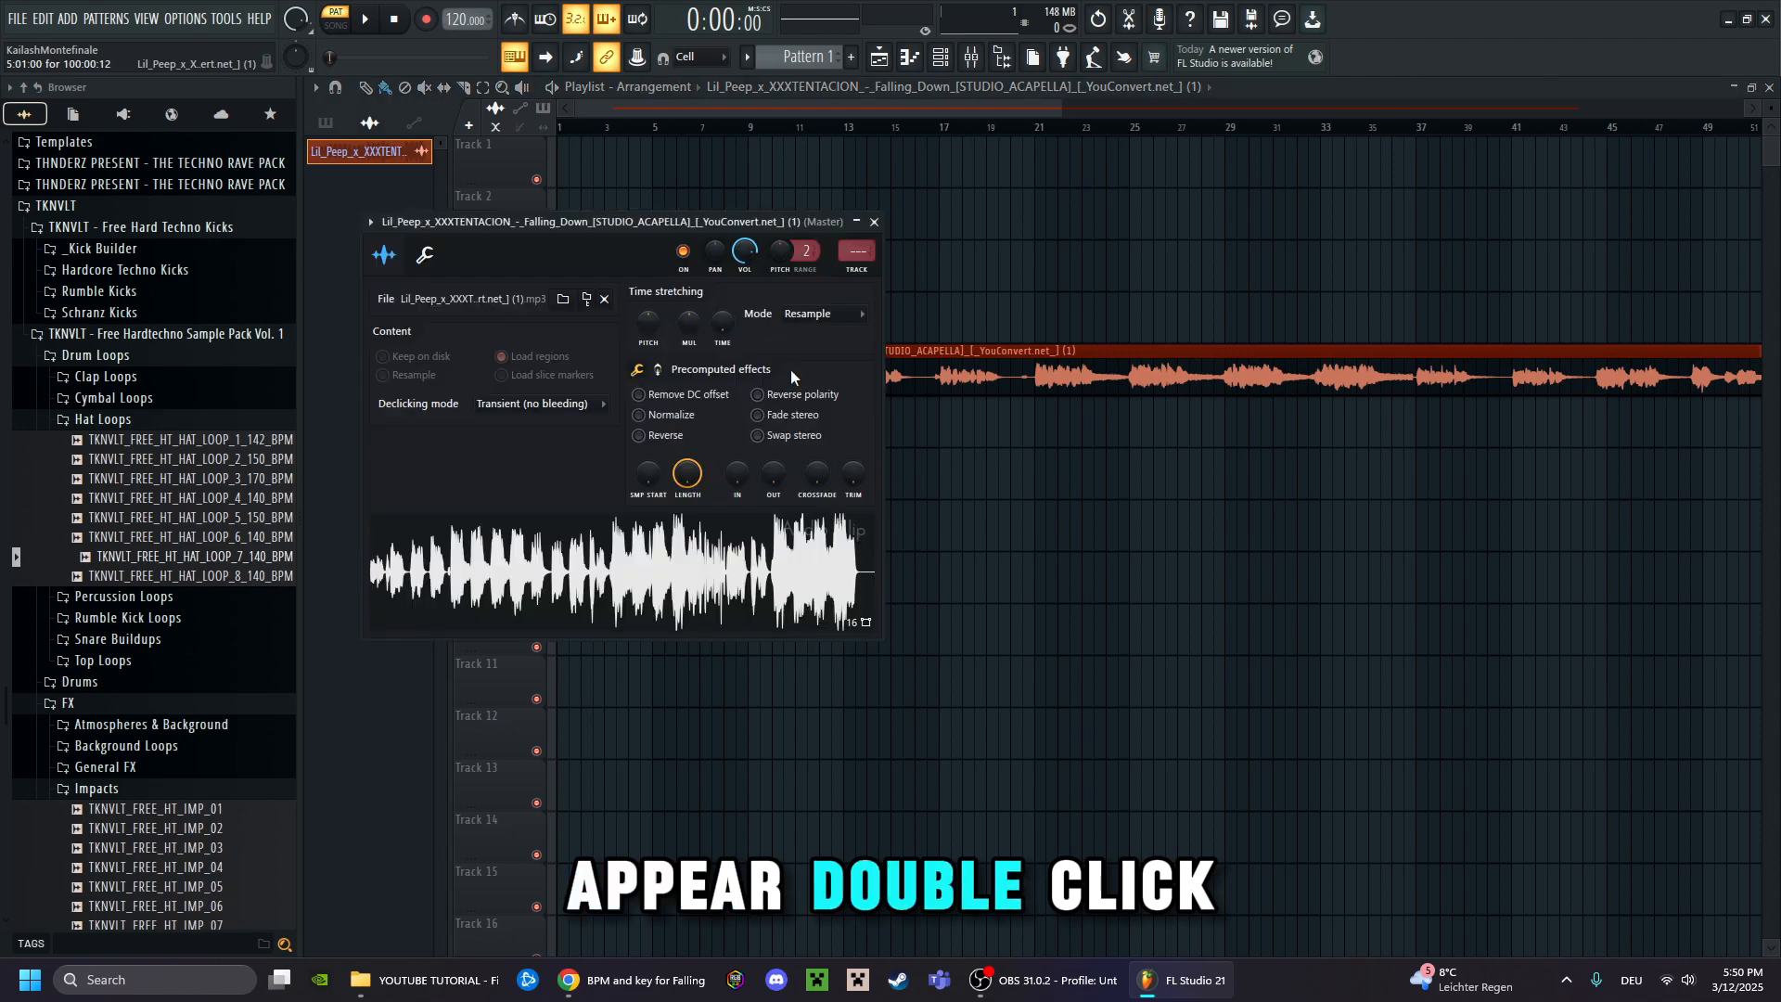
pyautogui.moveTo(755, 221); pyautogui.dragTo(735, 420)
pyautogui.click(805, 513)
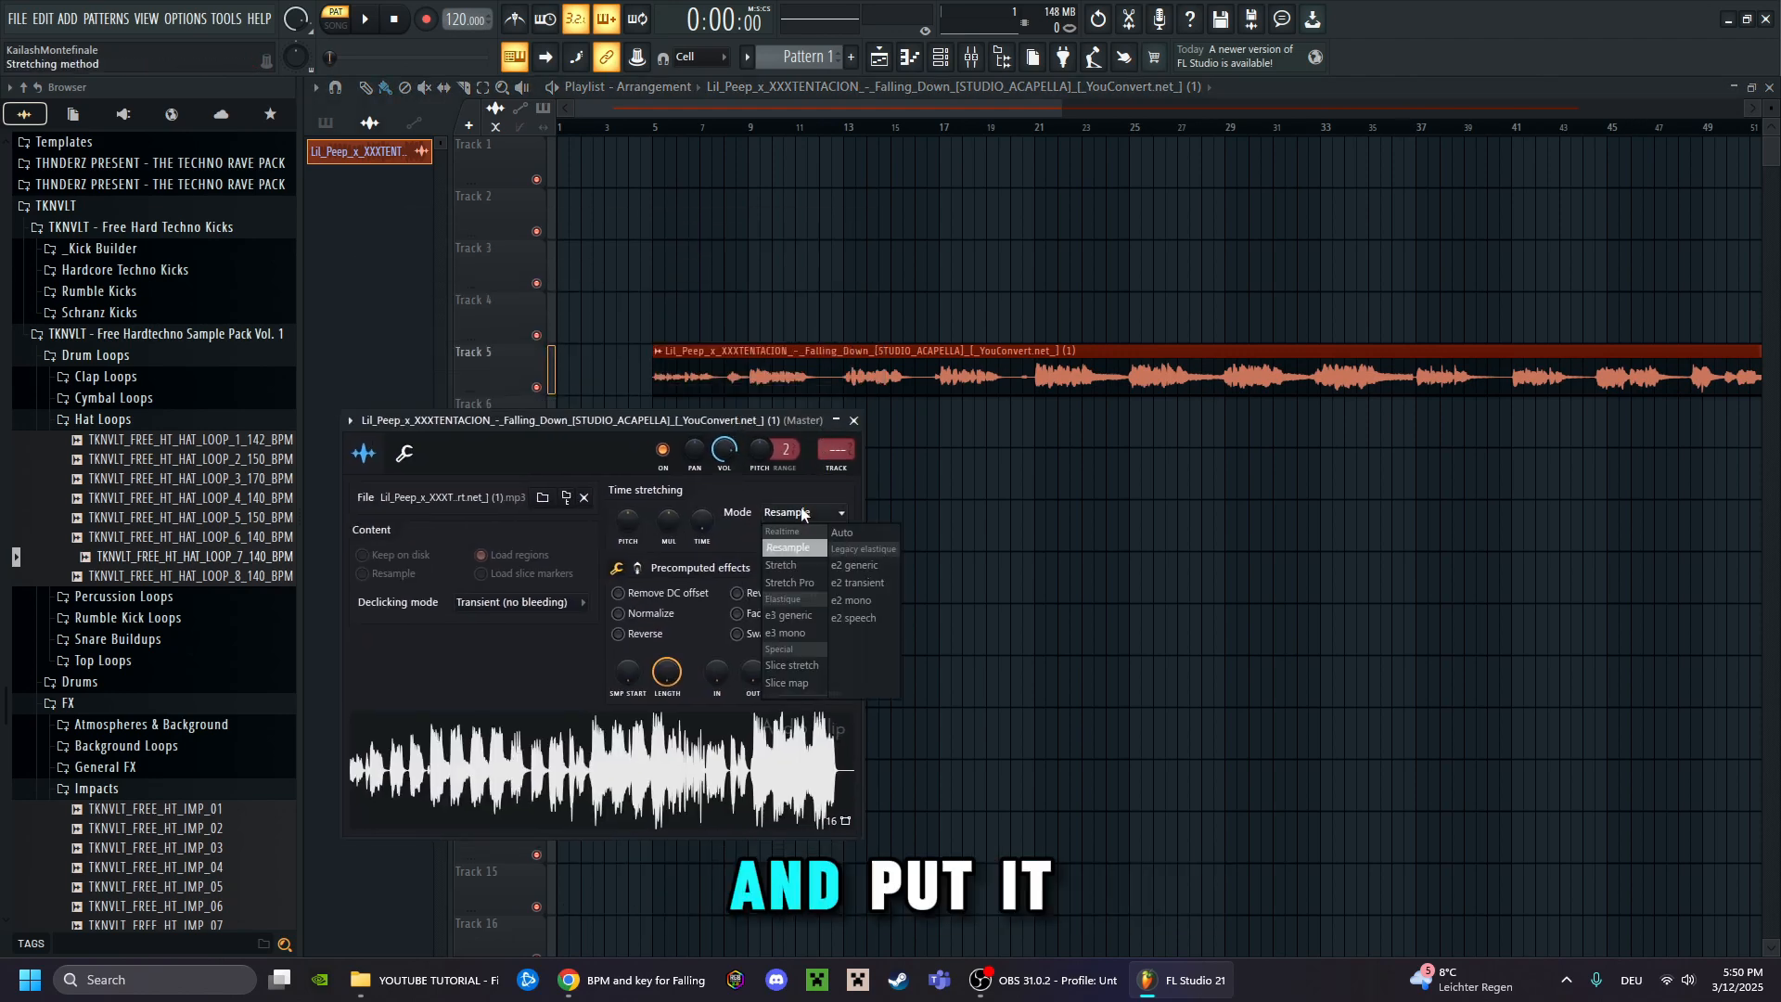
pyautogui.click(812, 565)
pyautogui.press('Escape')
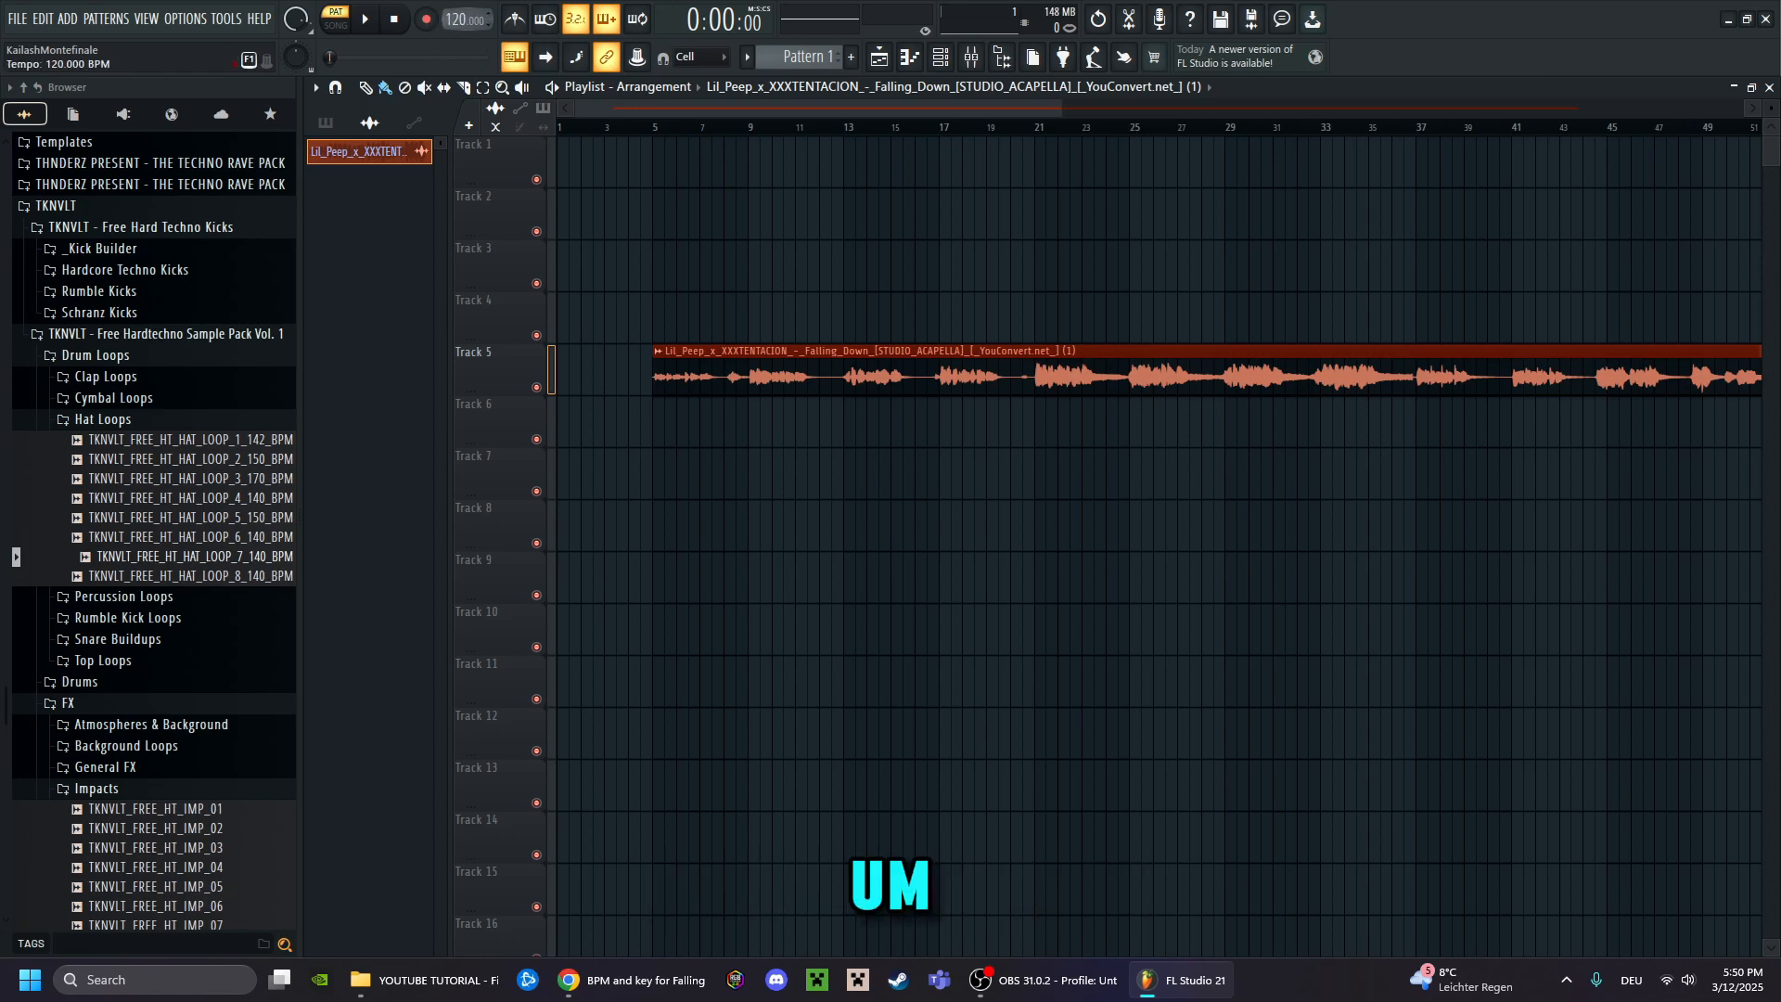
# Set the project tempo to 155 BPM and play the acapella from around bar 20 to check how it sounds
pyautogui.moveTo(464, 18); pyautogui.dragTo(464, 0)
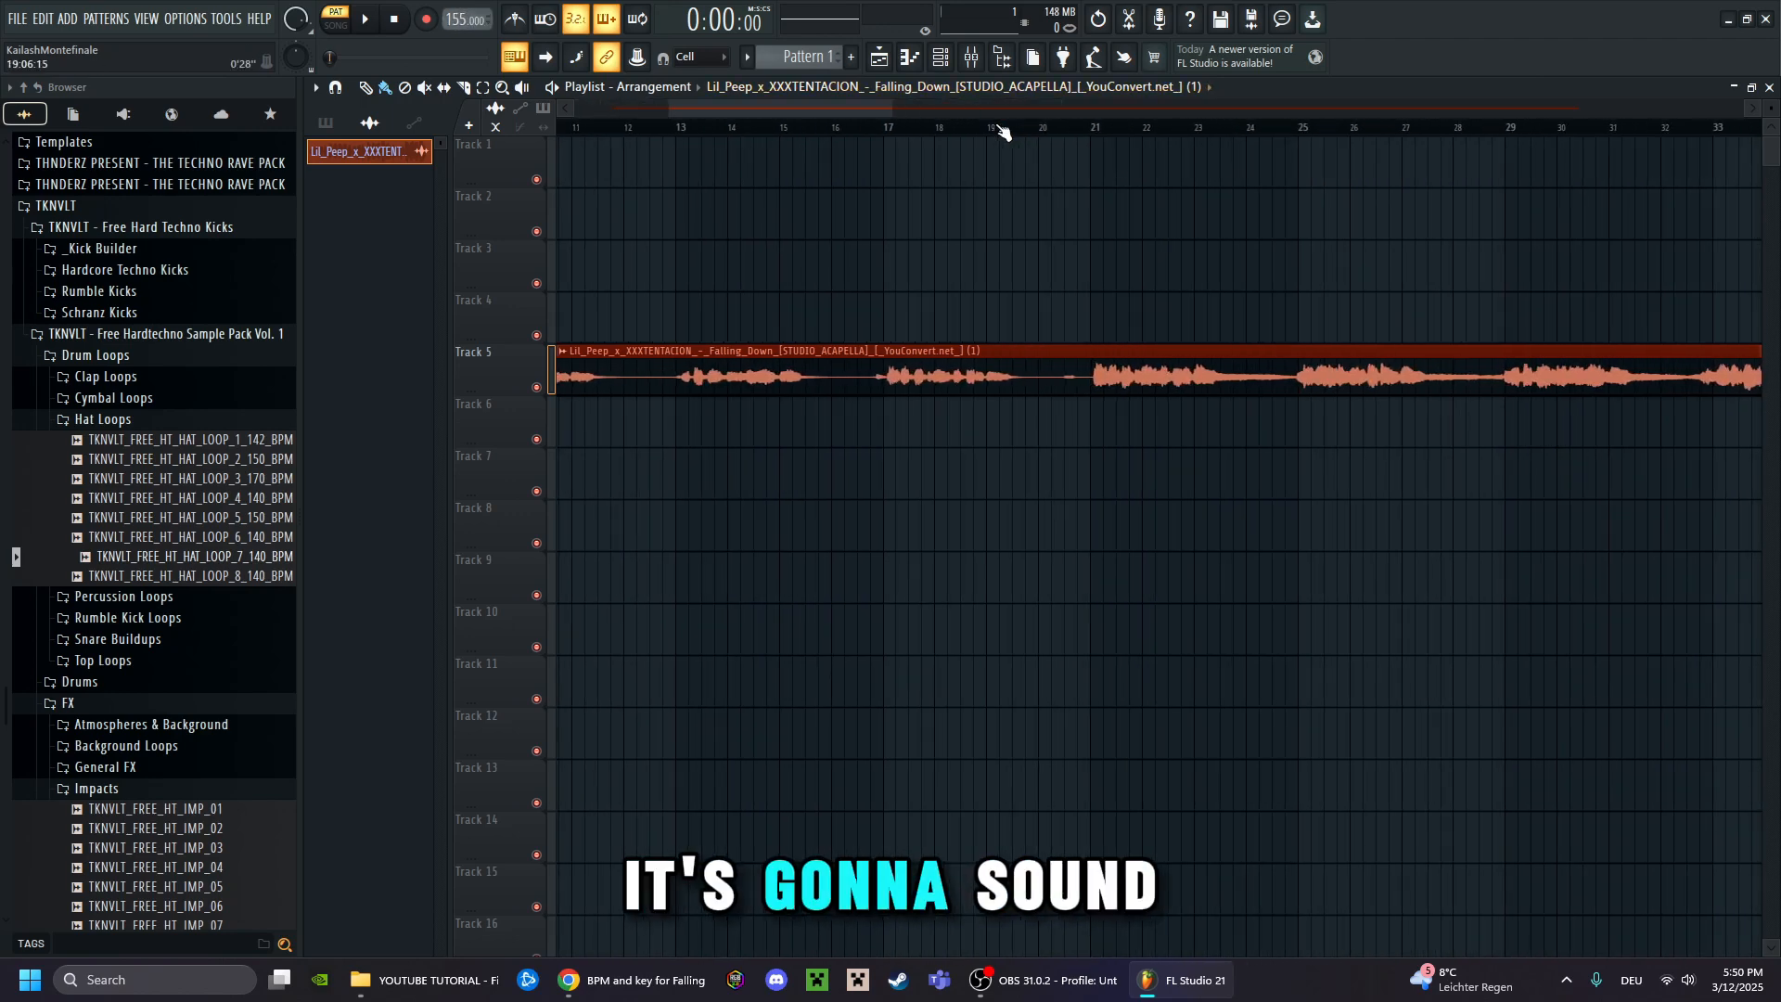
pyautogui.click(1054, 130)
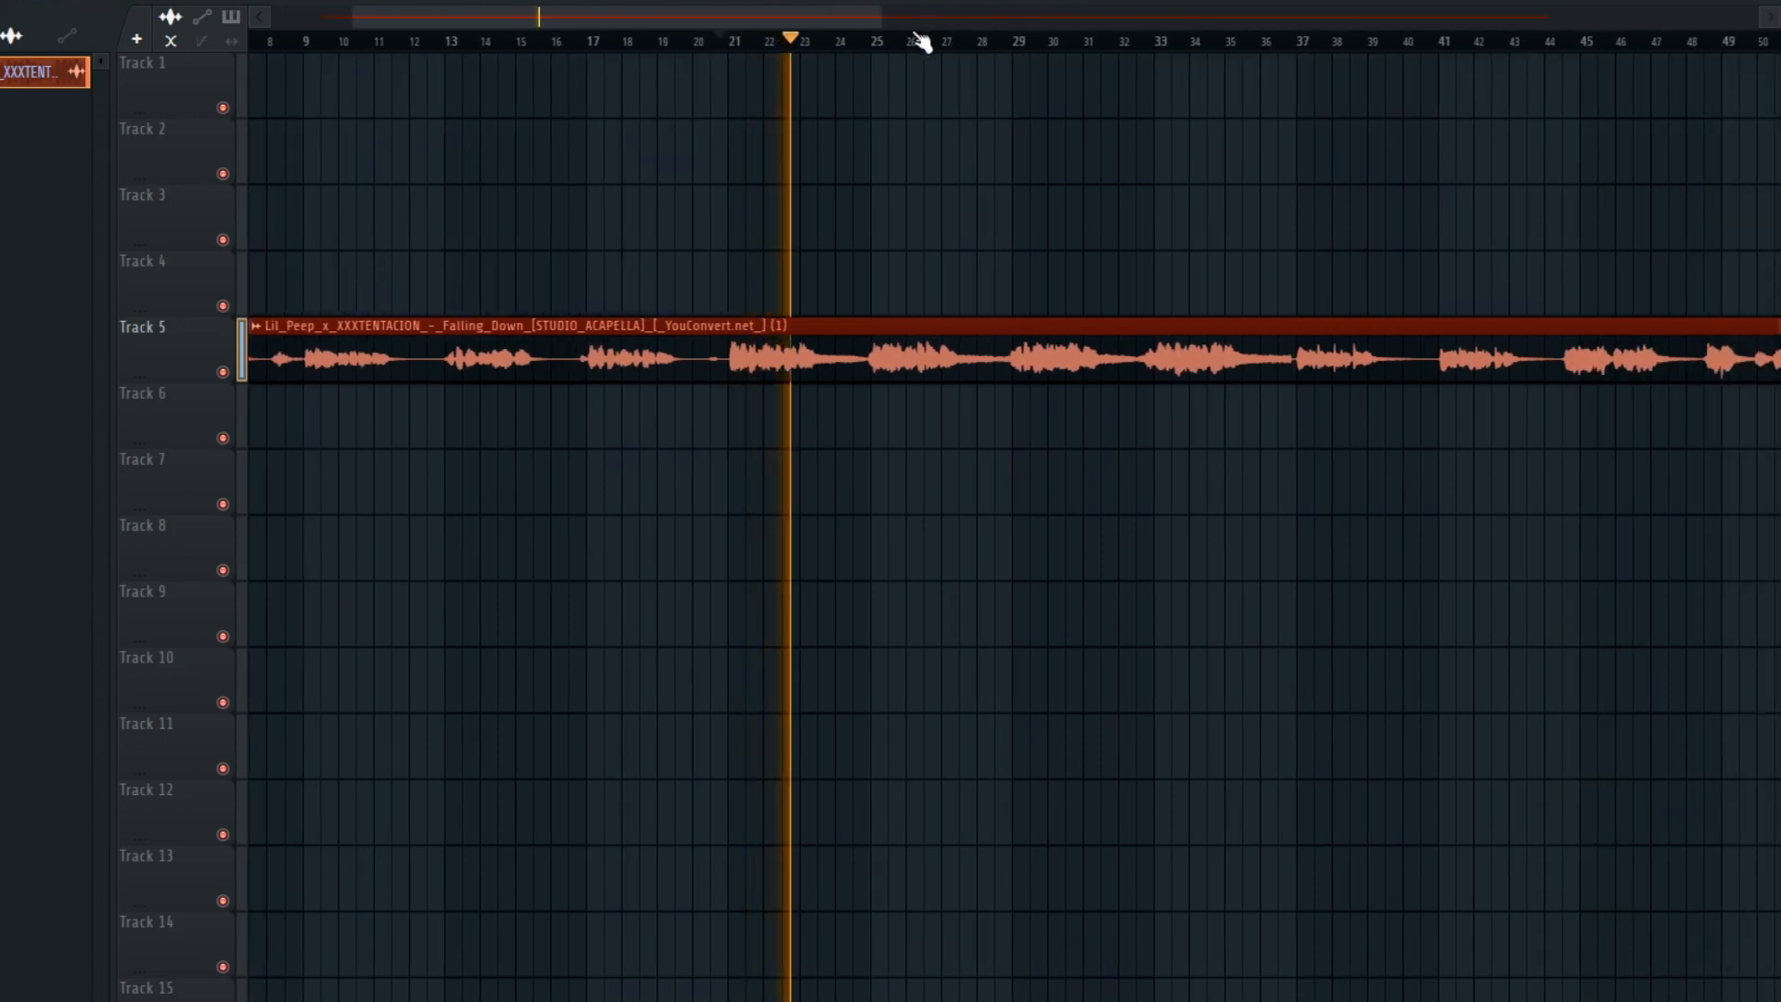
pyautogui.press('space')
pyautogui.click(873, 96)
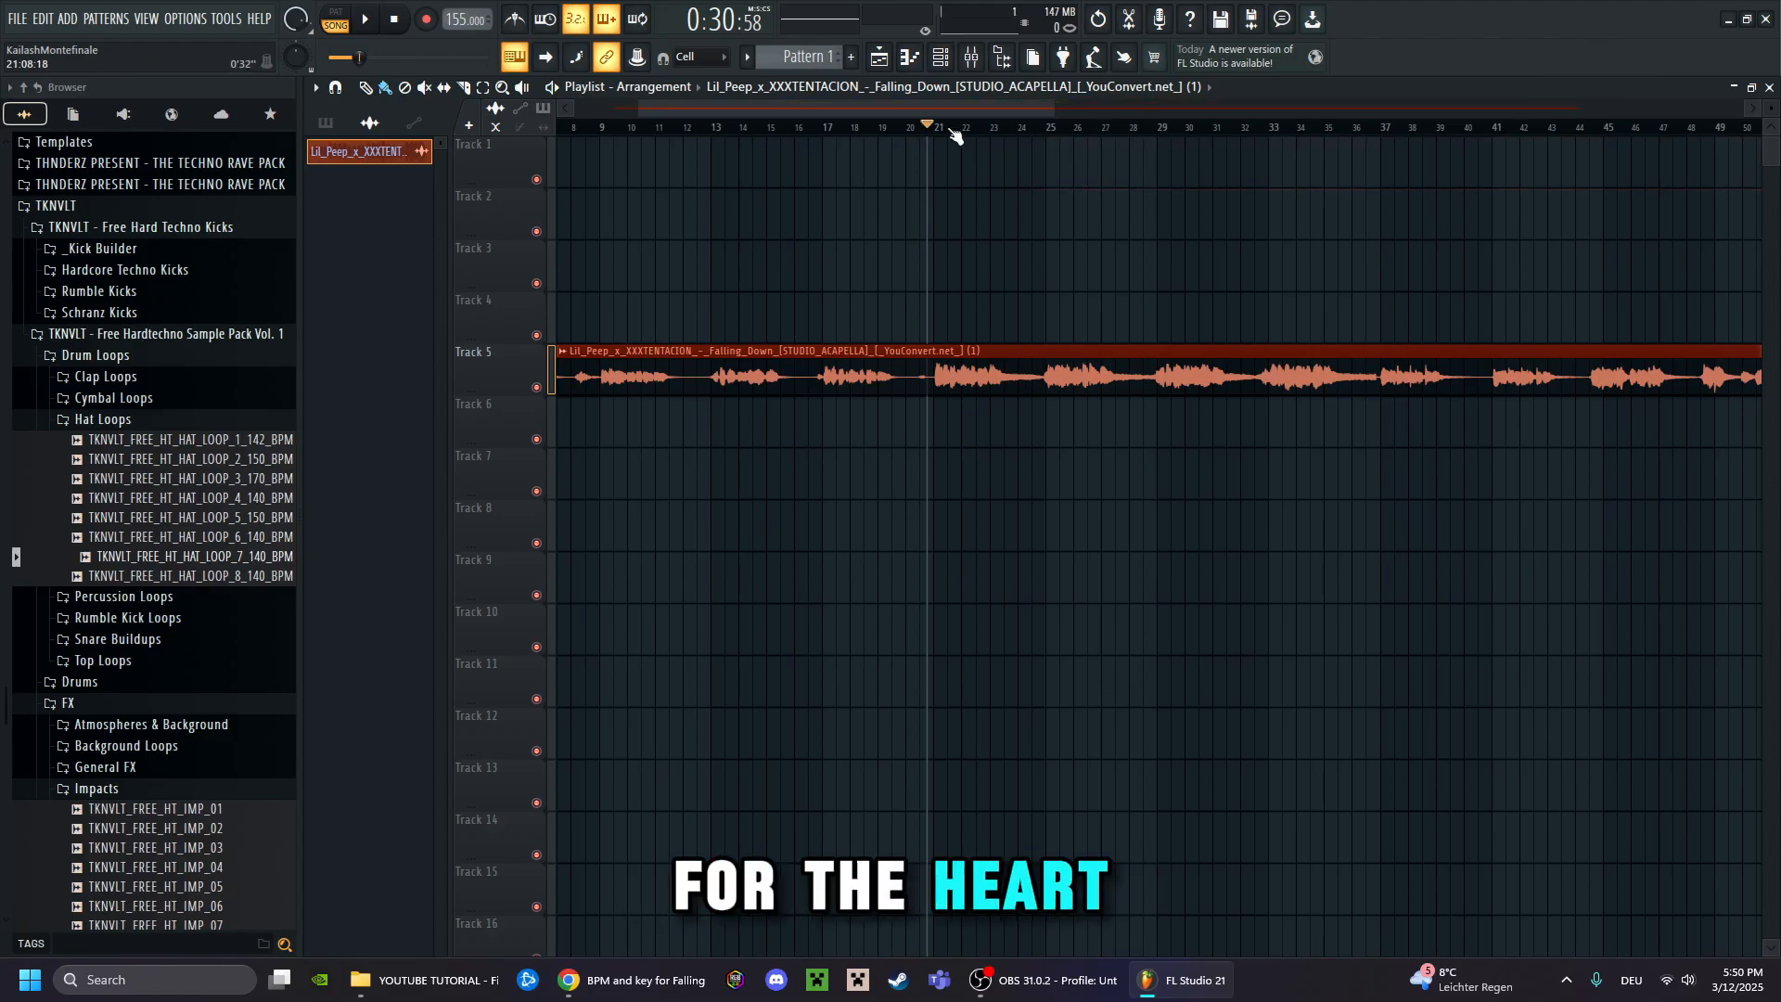
pyautogui.scroll(-4, 946, 131)
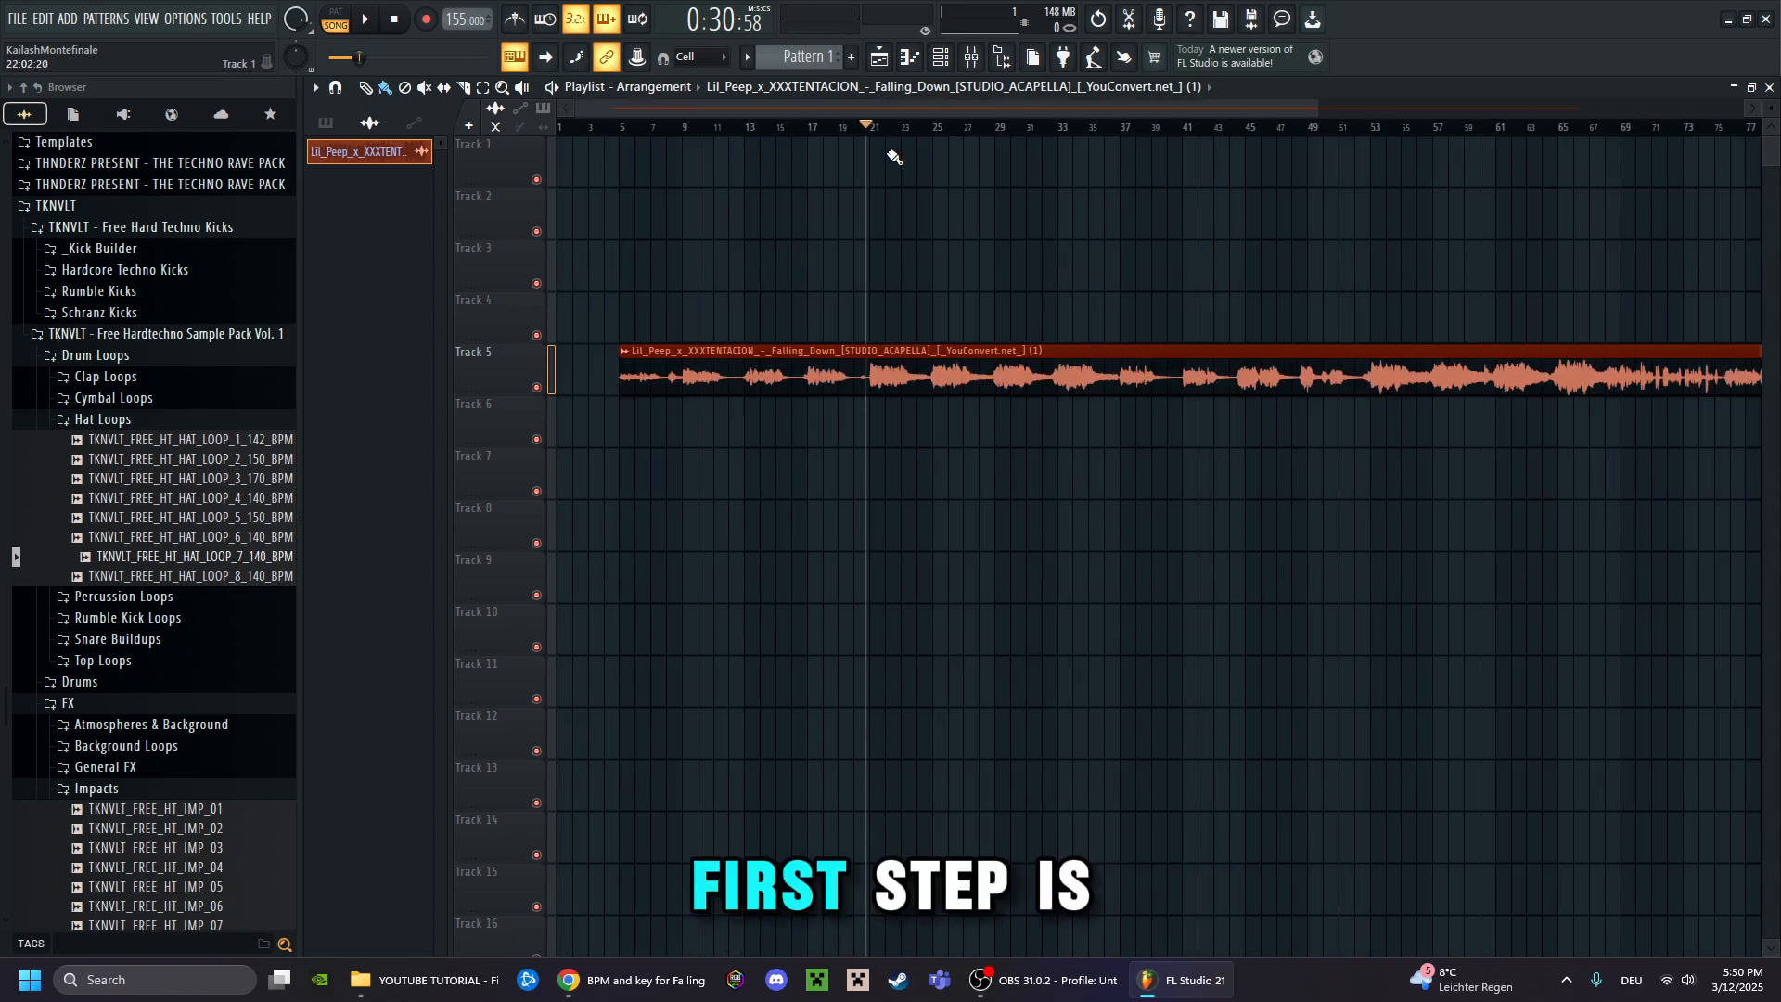
pyautogui.scroll(-1, 914, 139)
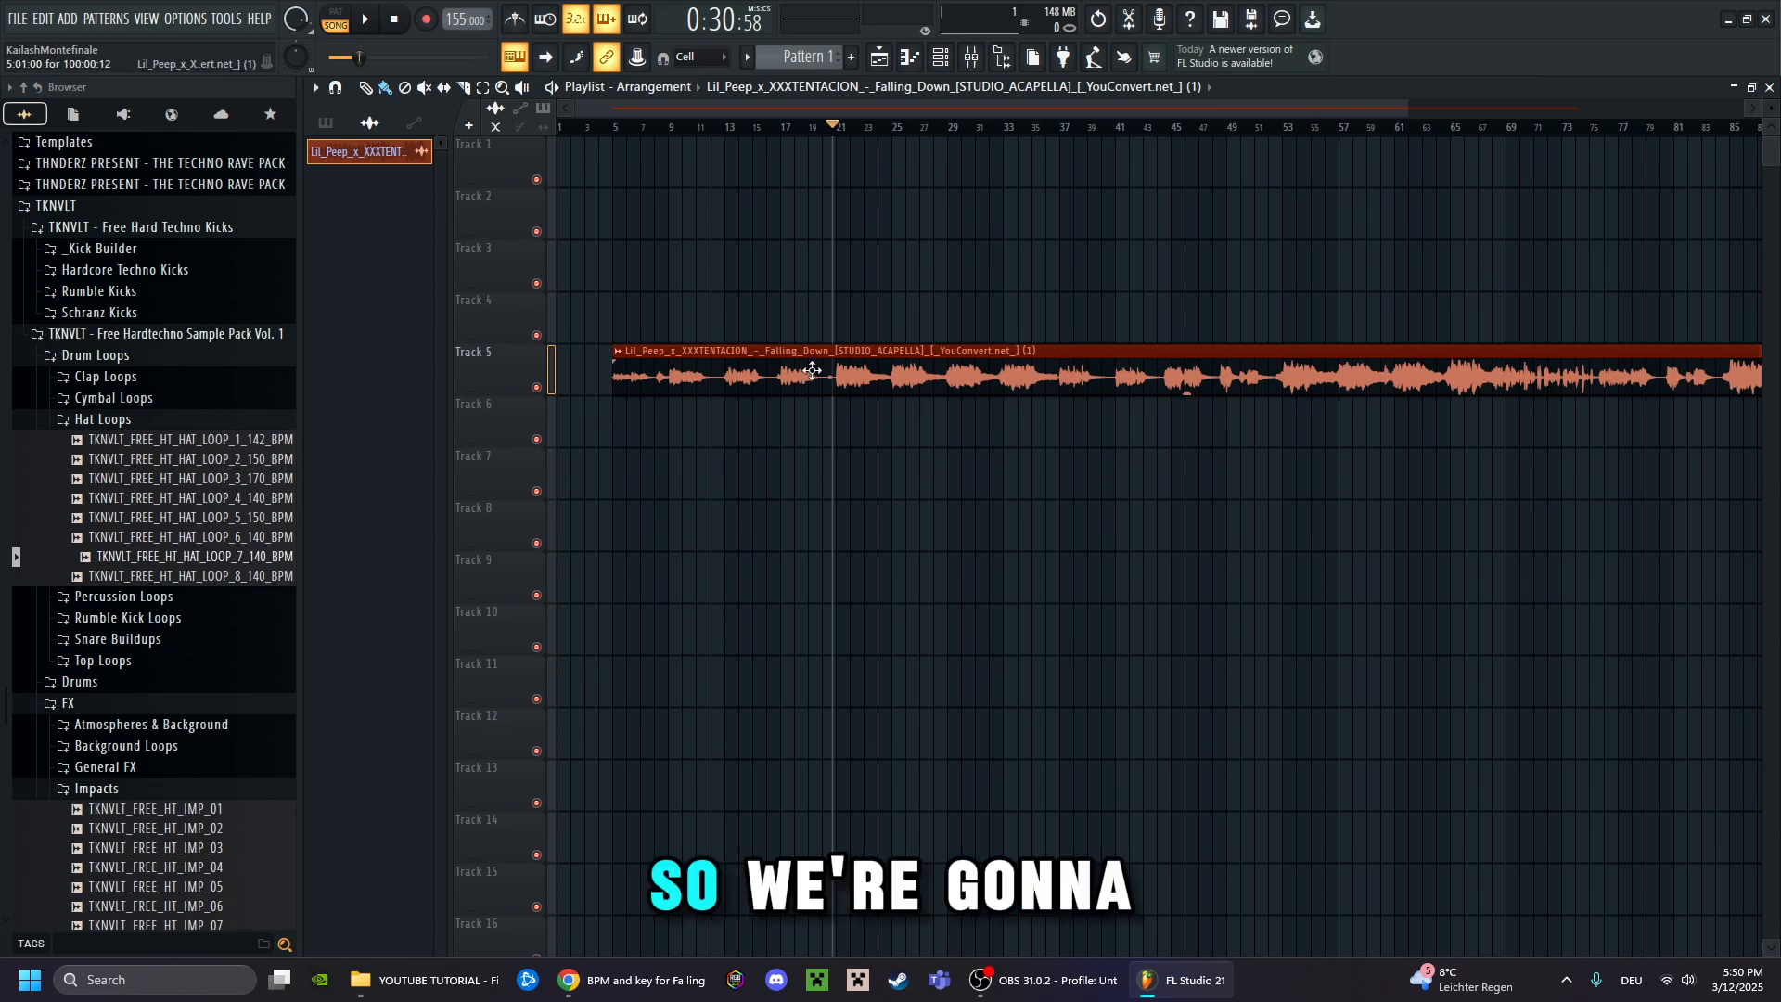
# Move the acapella clip about 45 bars later on Track 5, leaving the start of the arrangement empty
pyautogui.moveTo(795, 377); pyautogui.dragTo(1419, 377)
pyautogui.scroll(1, 895, 141)
pyautogui.scroll(5, 895, 144)
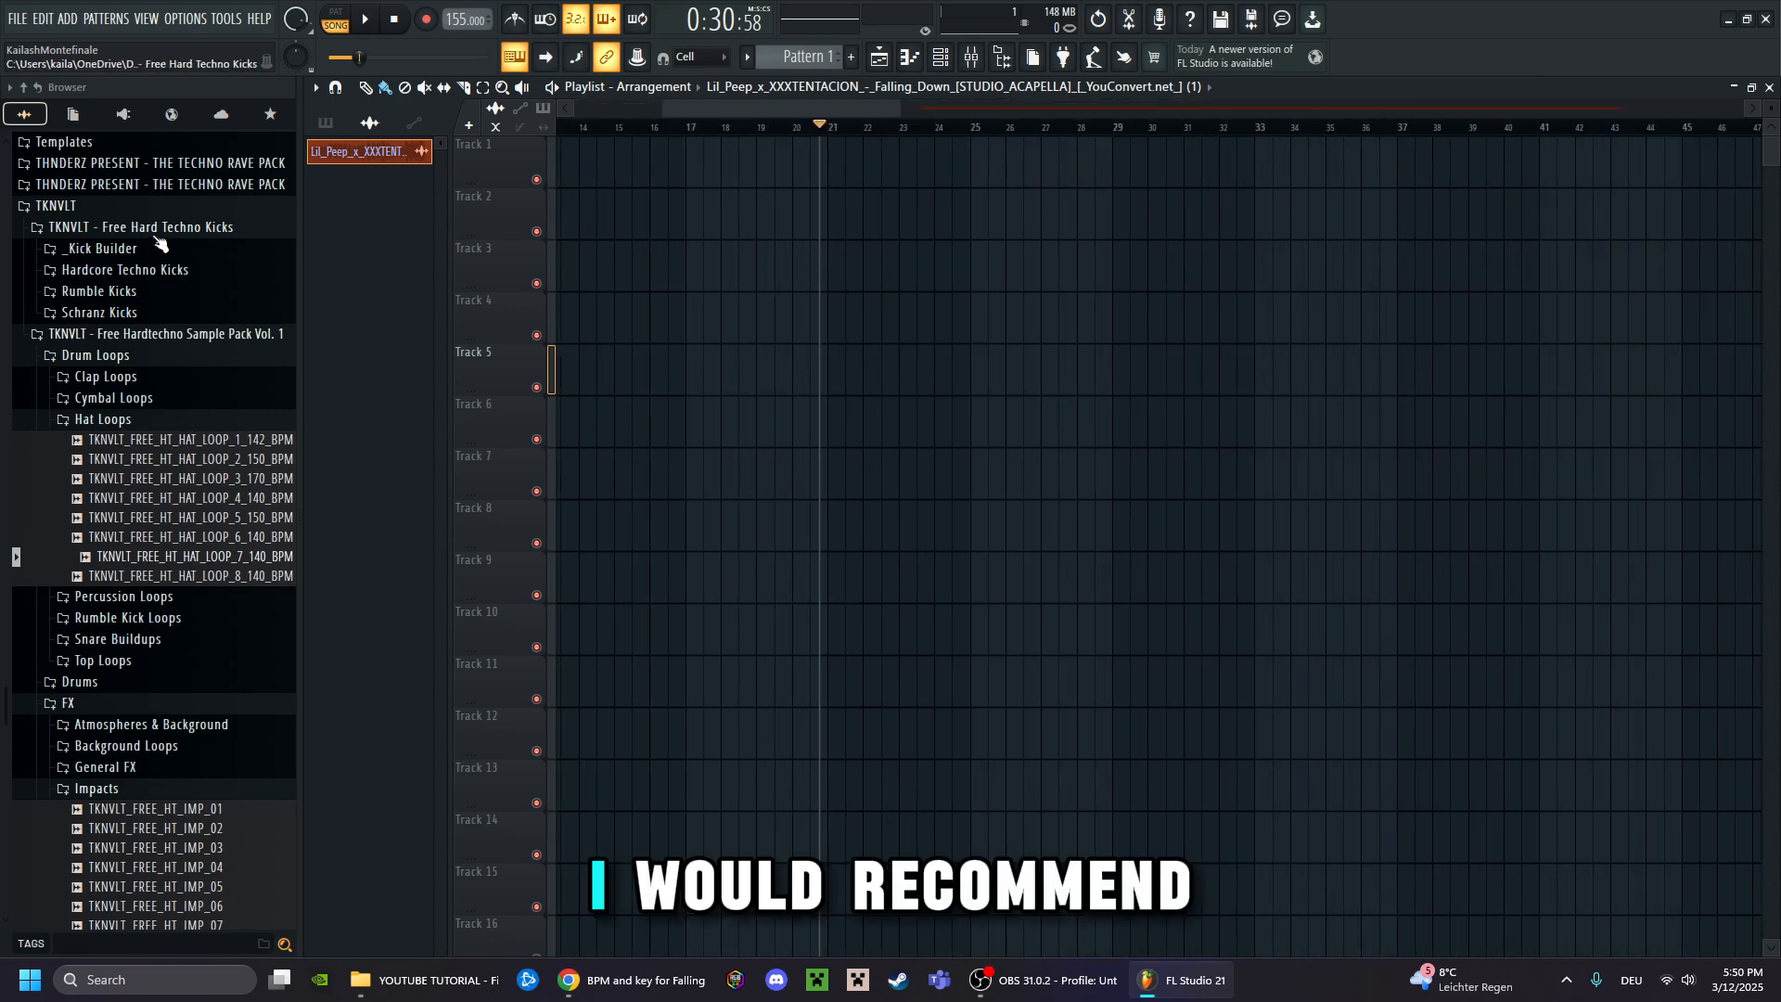
# Switch to Chrome and open Teknovault's Free Hard Techno Sample Pack page from the tknvlt search results
pyautogui.click(56, 205)
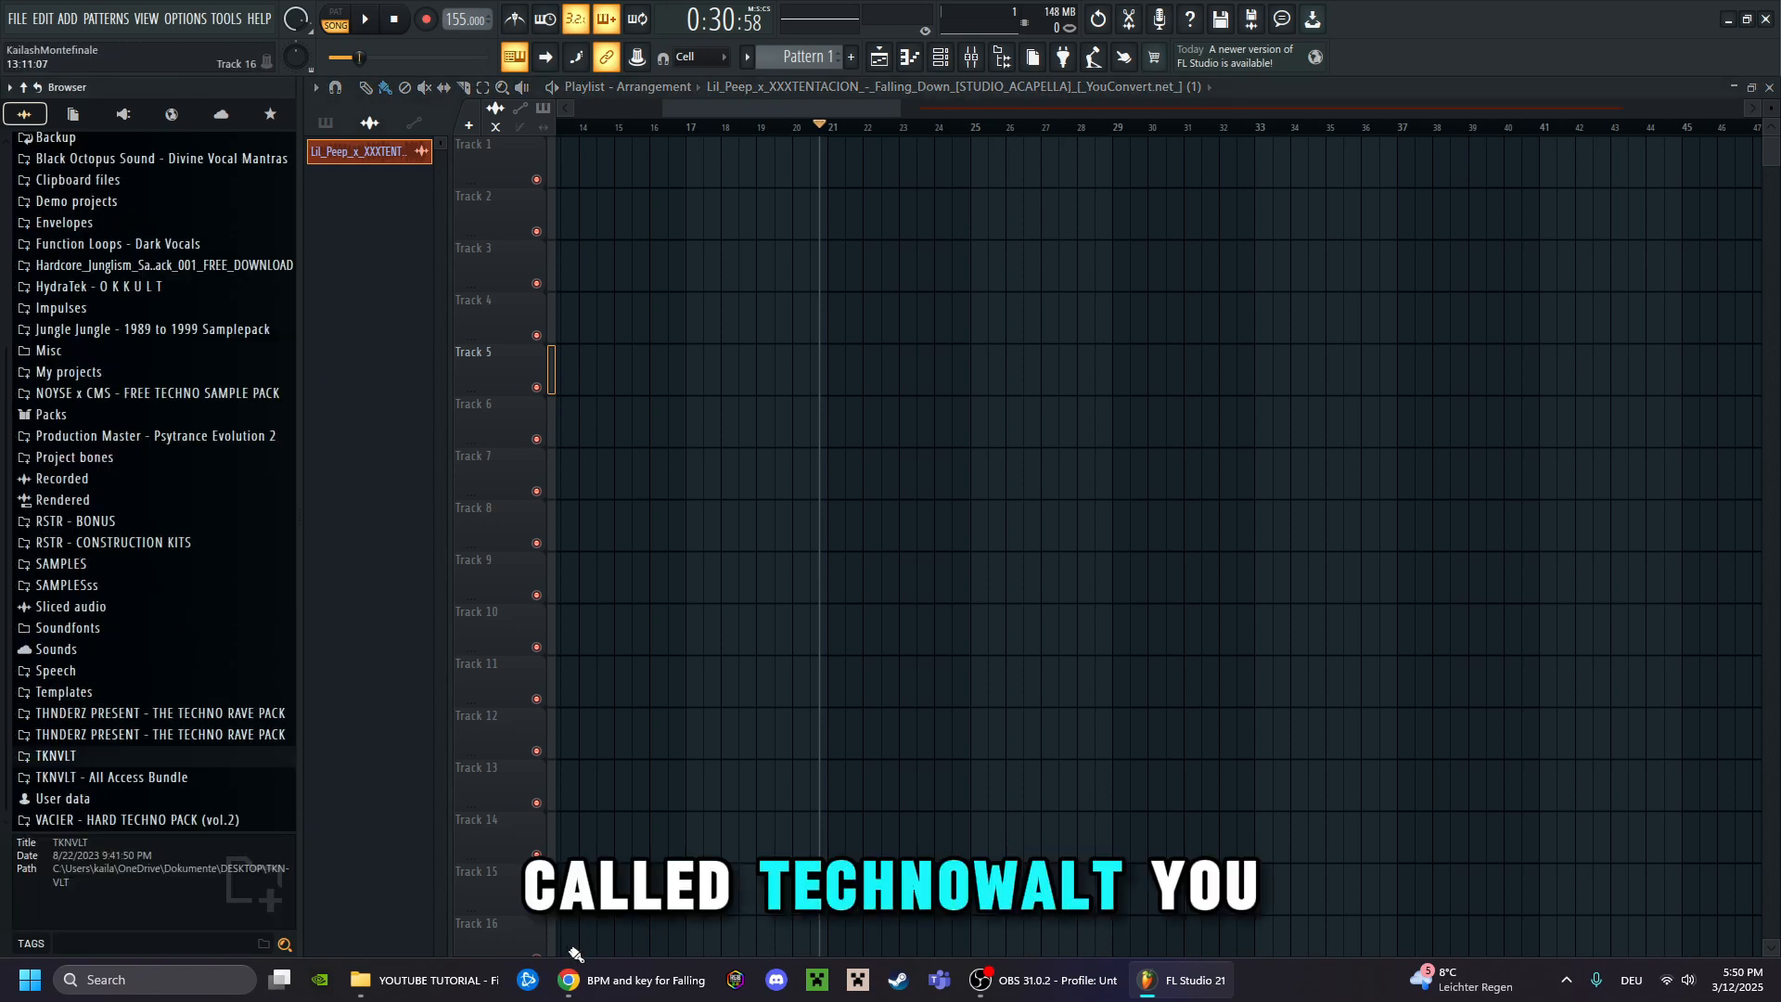
pyautogui.click(593, 980)
pyautogui.click(1292, 23)
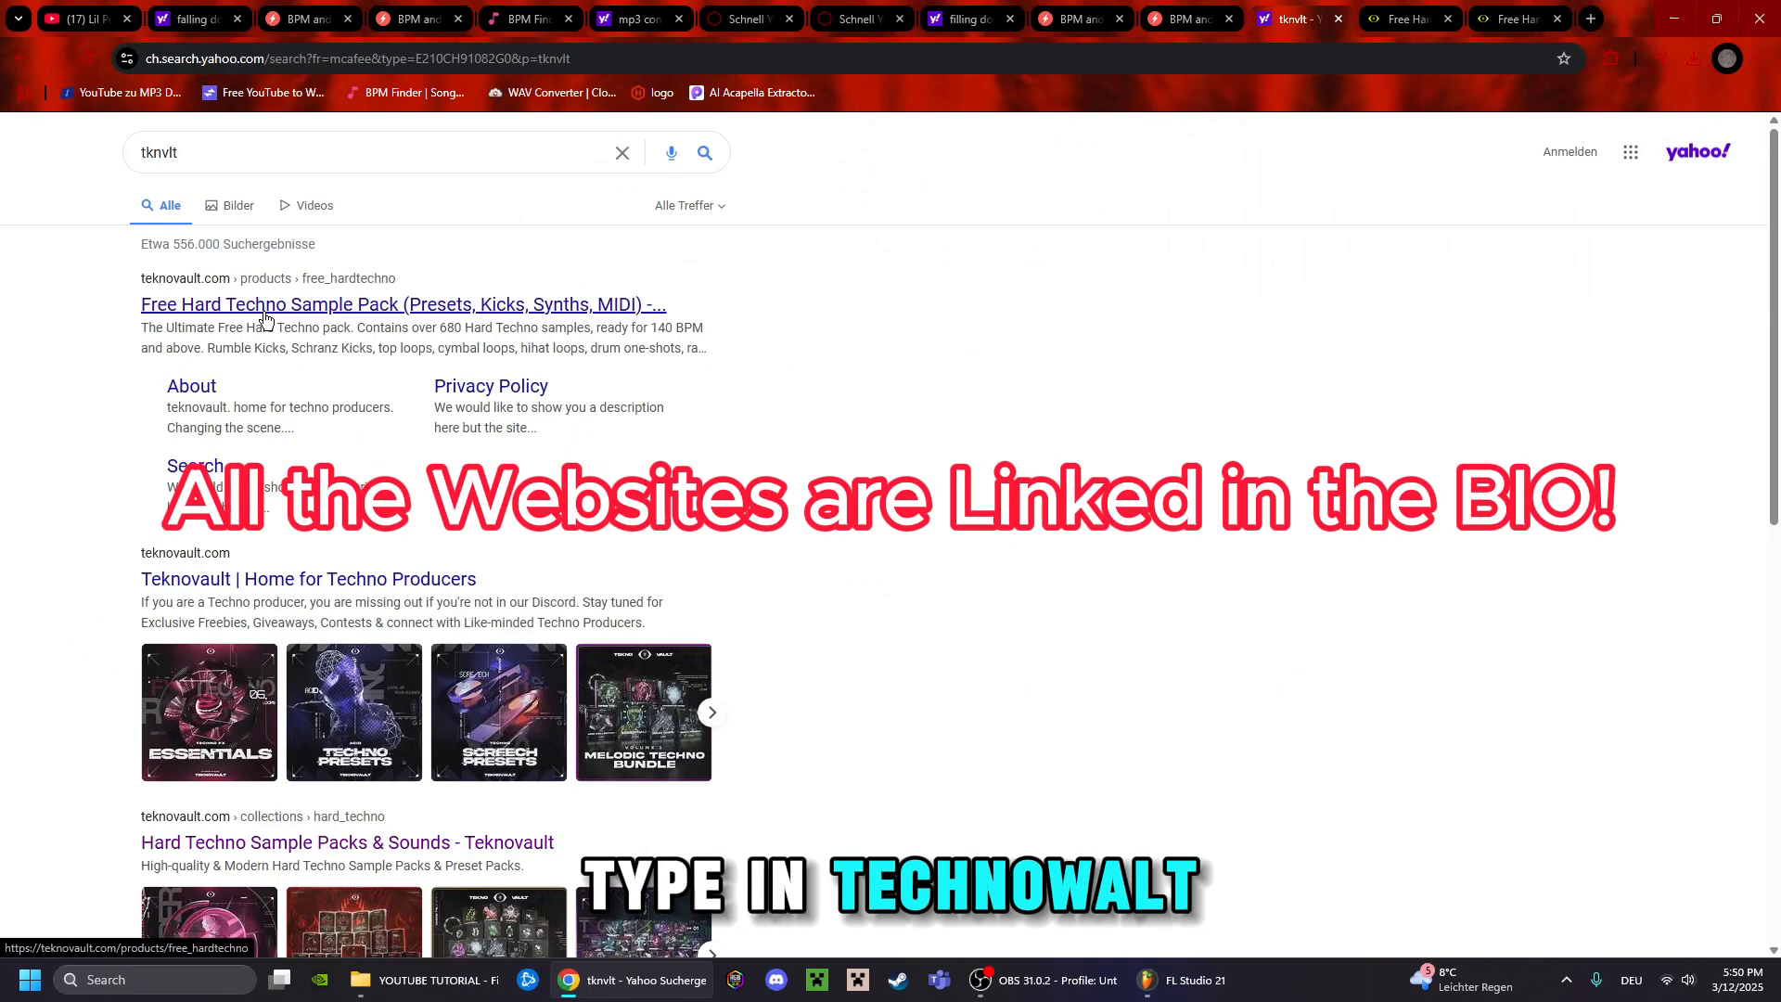
pyautogui.click(265, 306)
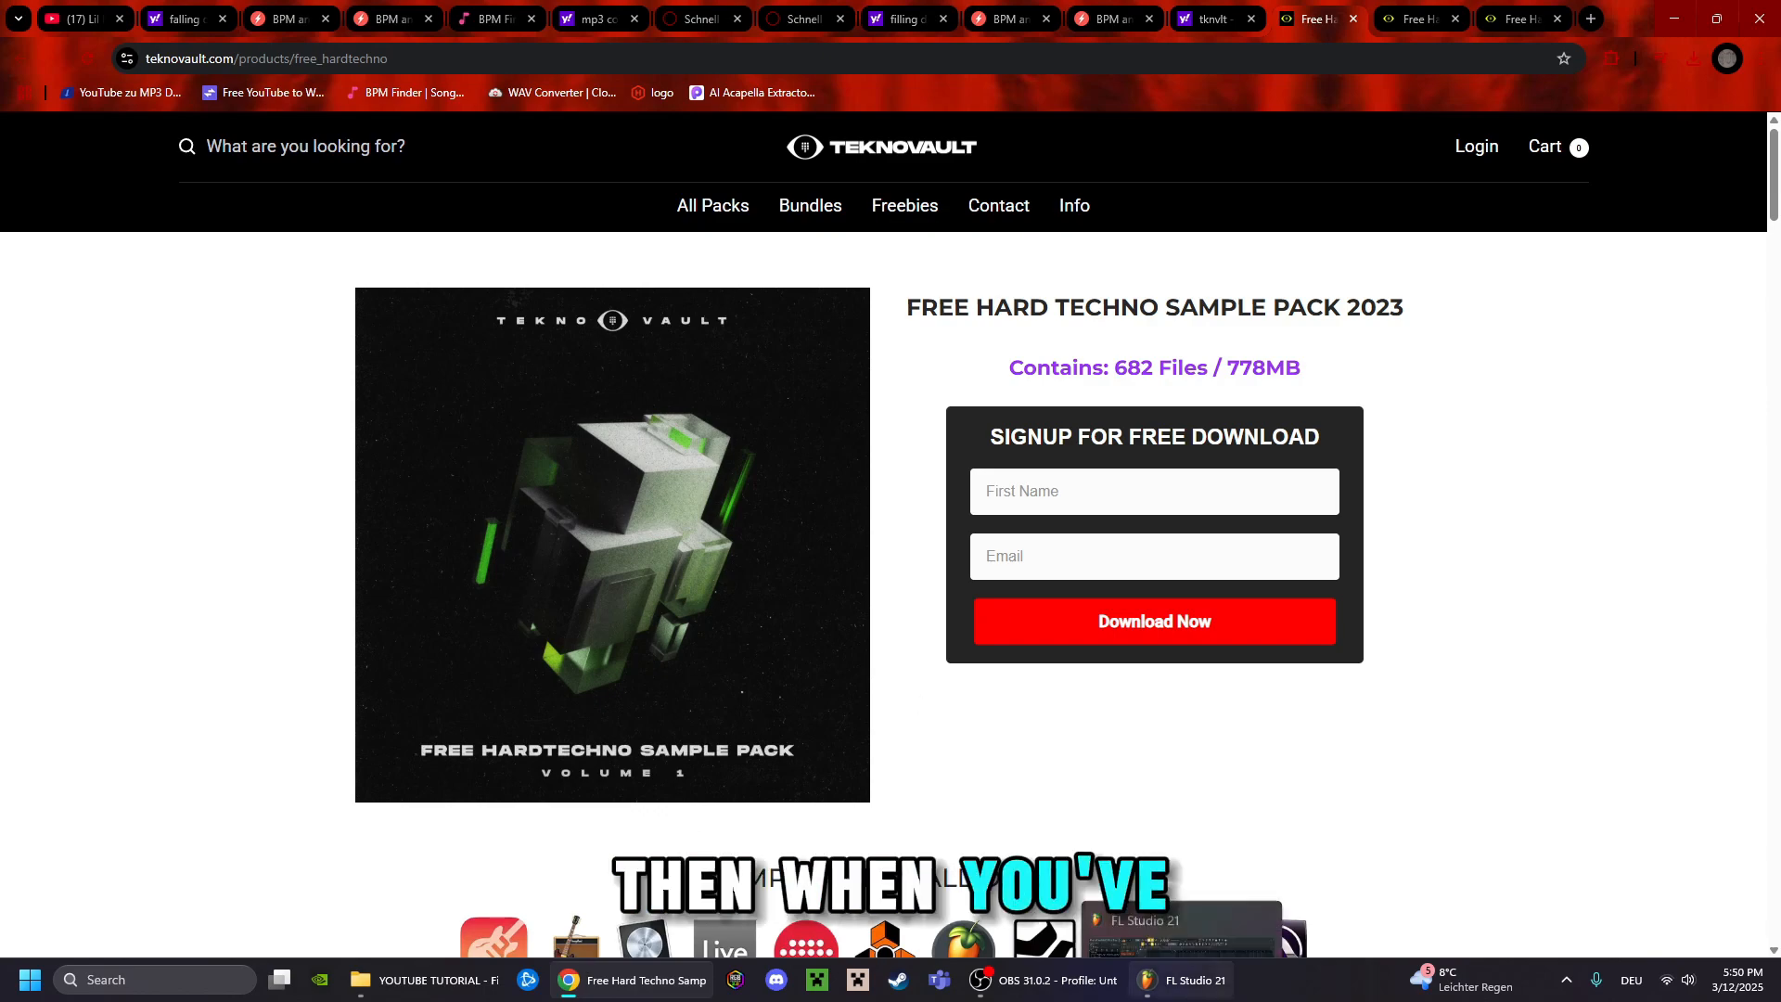
# Return to FL Studio, expand the Rumble Kicks folder of the TKNVLT pack, and preview rumble kicks 14 and 9
pyautogui.click(1166, 875)
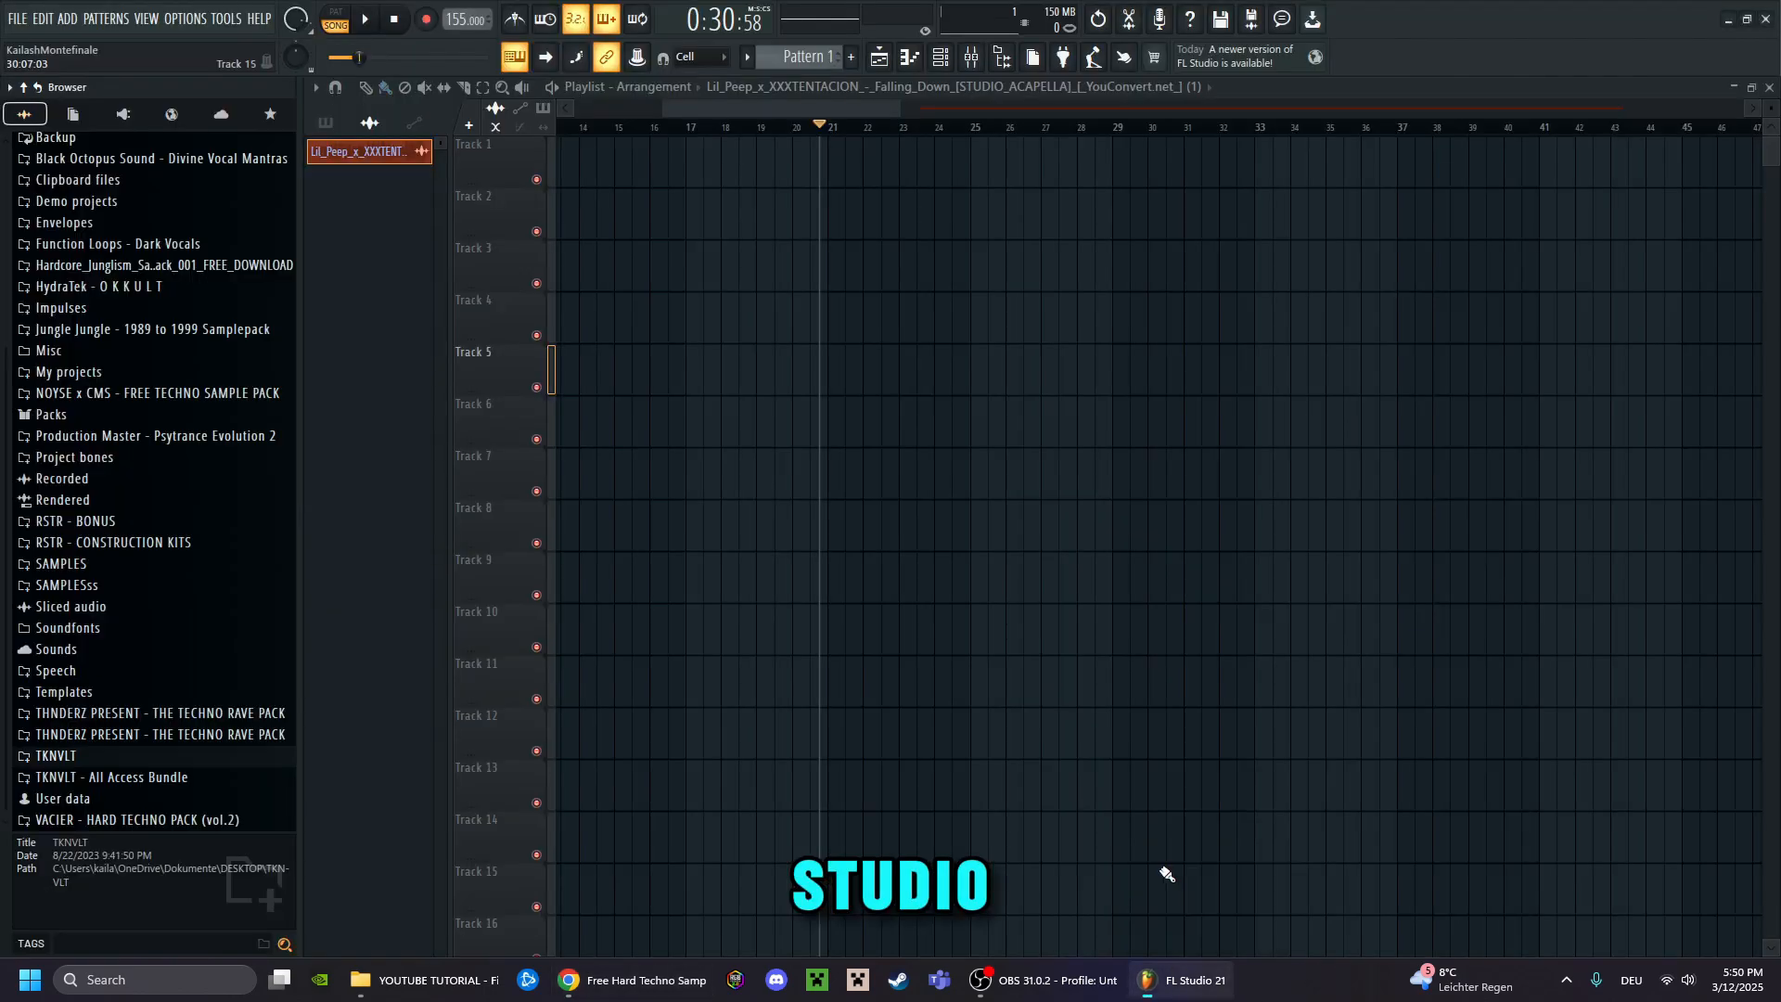
pyautogui.click(56, 784)
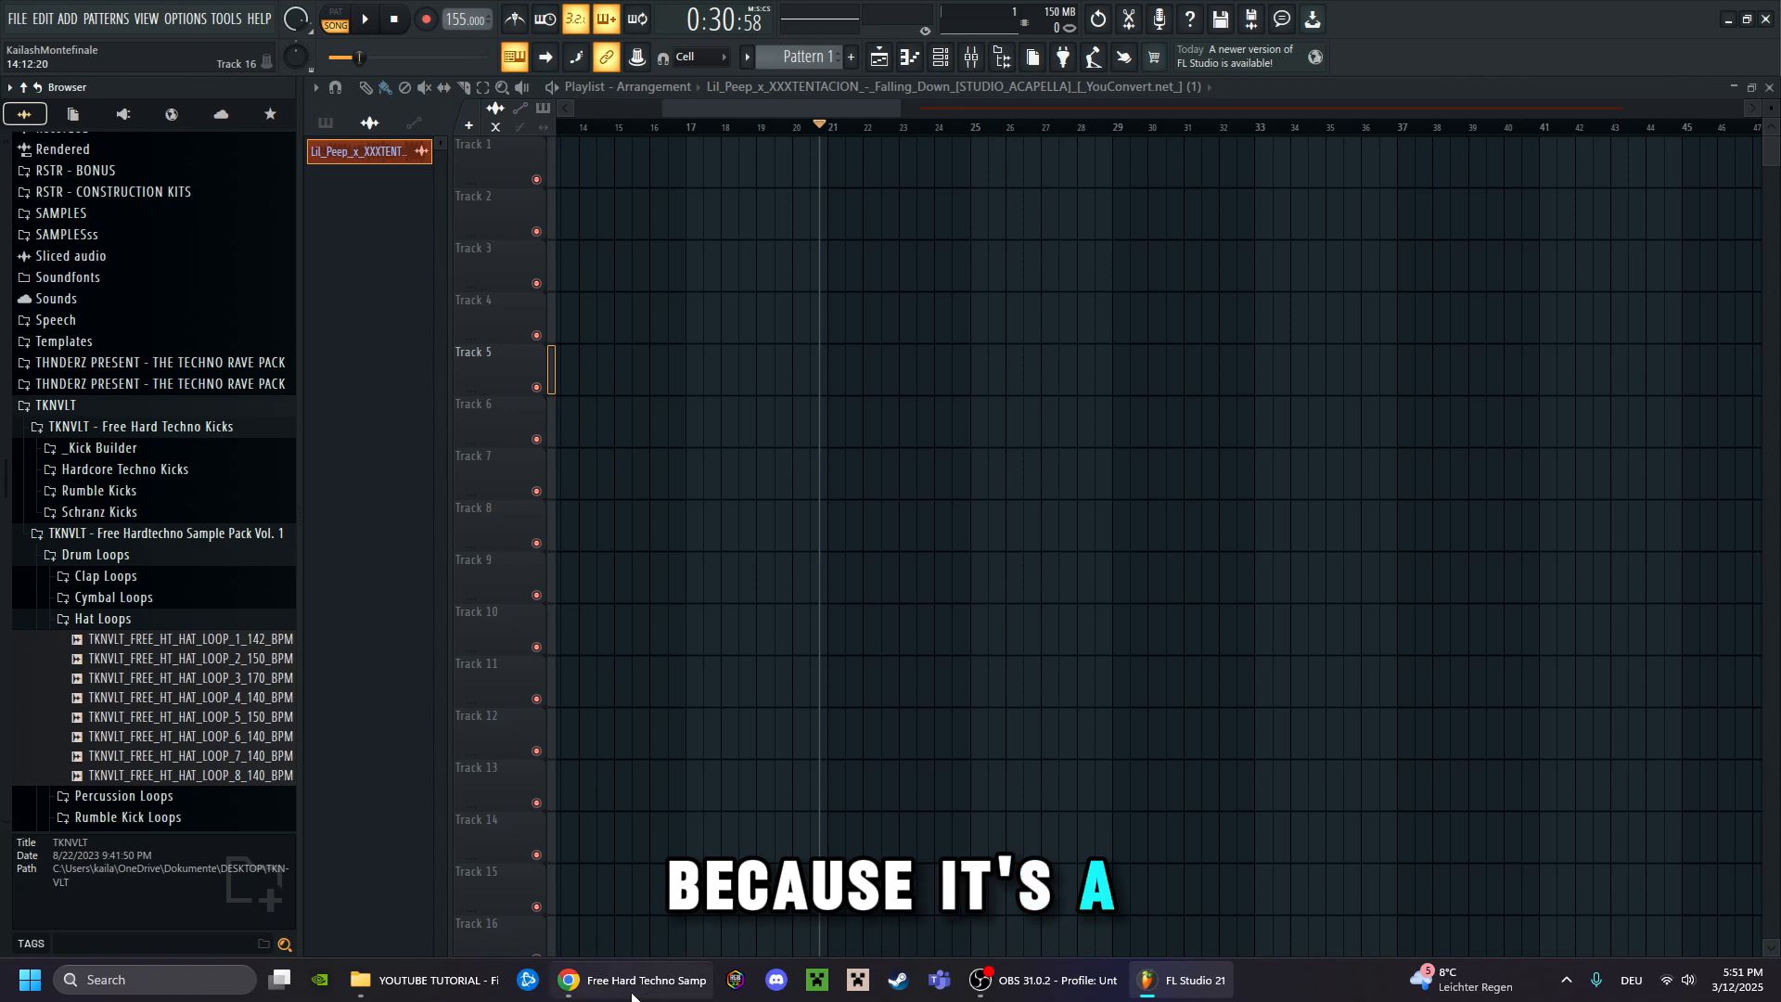
pyautogui.click(100, 490)
pyautogui.scroll(-4, 167, 538)
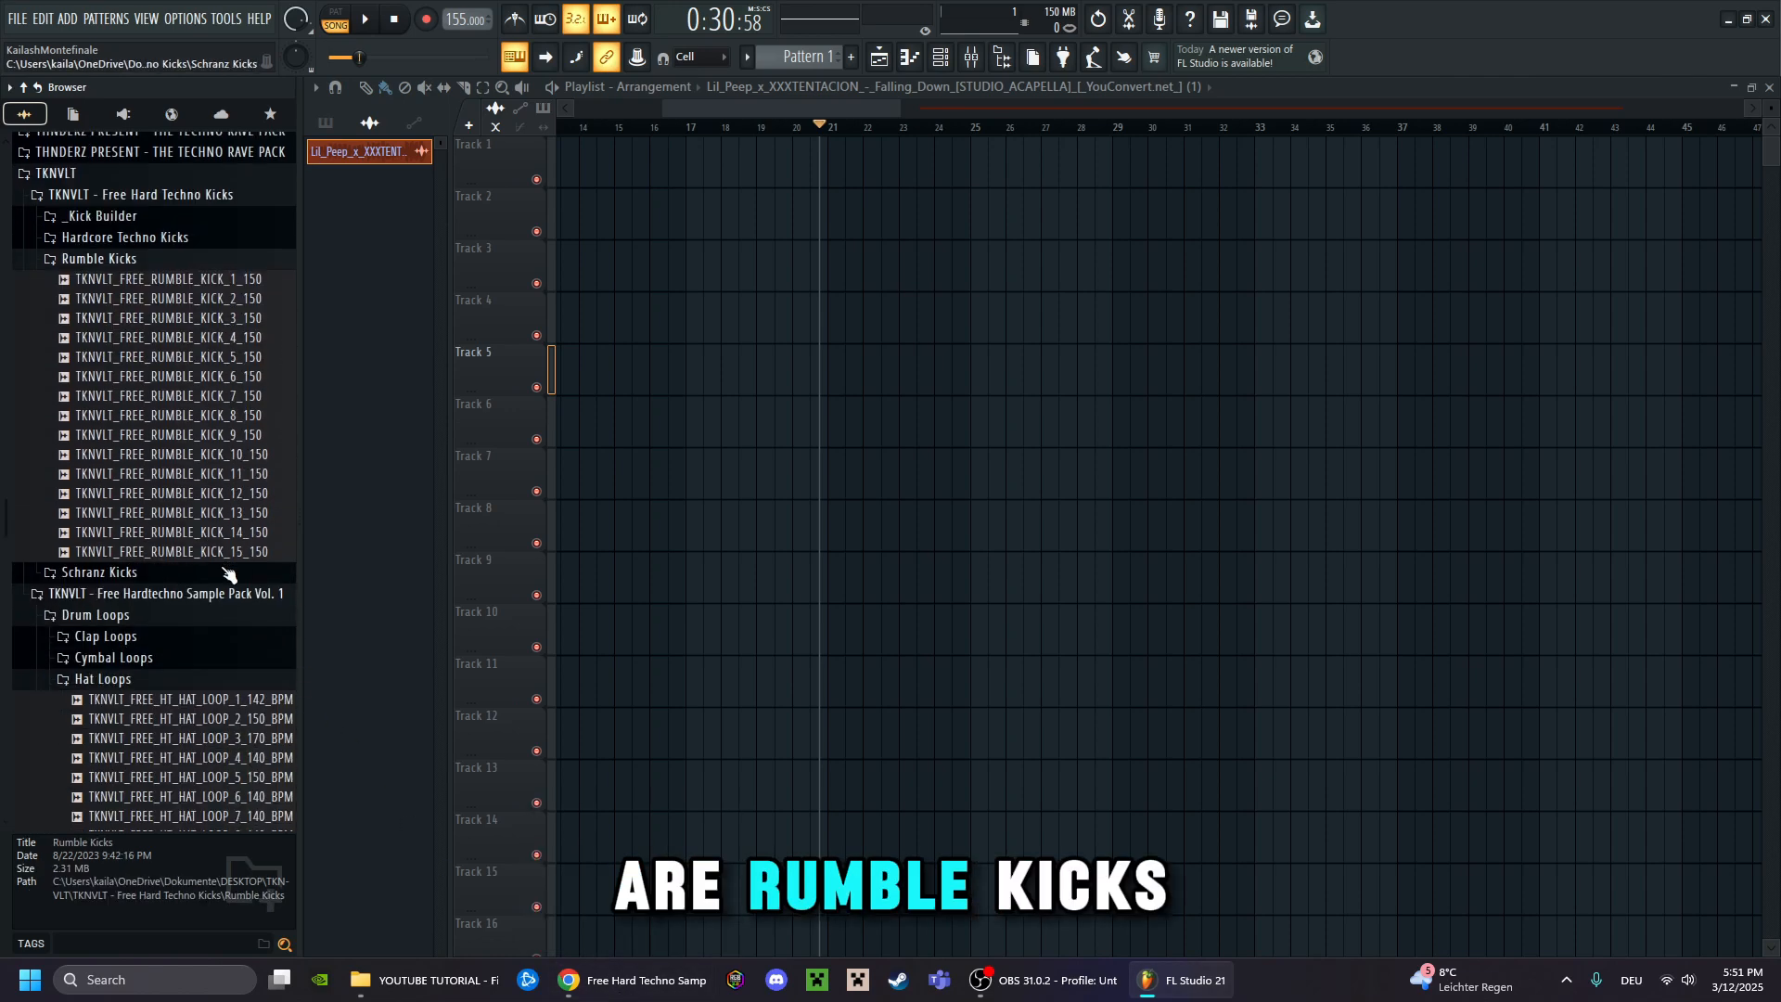
pyautogui.click(199, 531)
pyautogui.click(223, 434)
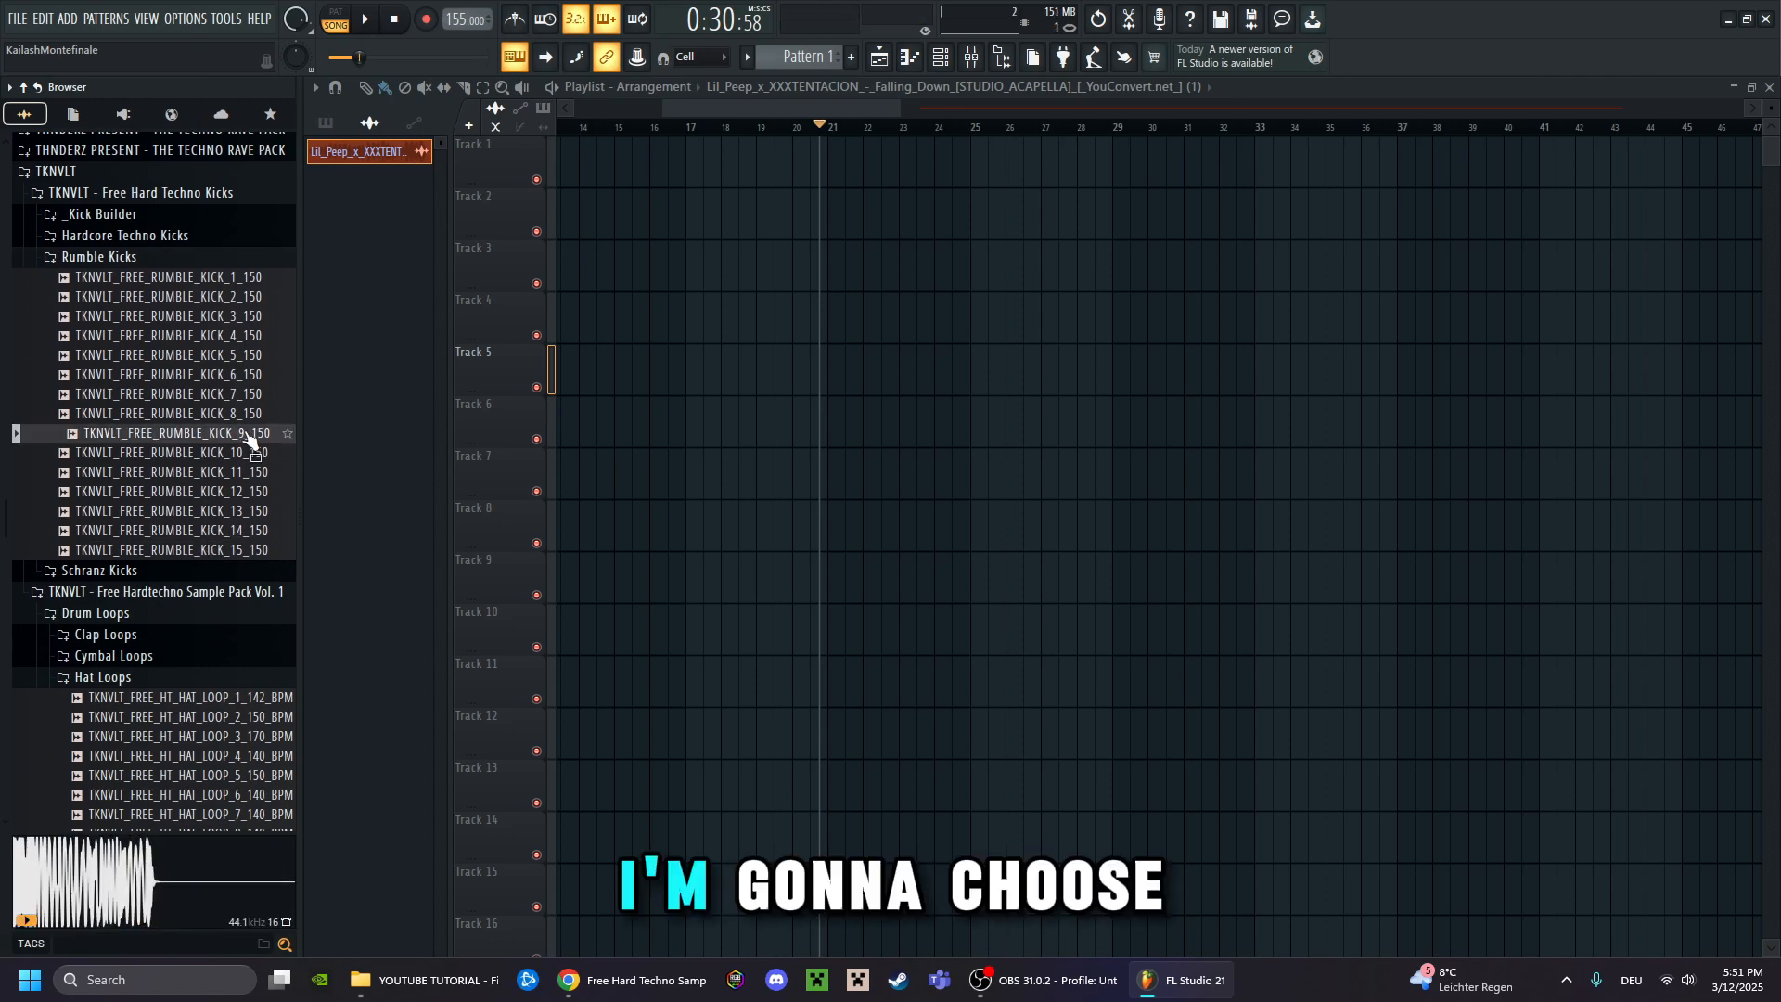
# Place the sample TKNVLT_FREE_RUMBLE_KICK_2_150 on Track 2 at bar 25
pyautogui.click(232, 297)
pyautogui.moveTo(232, 302); pyautogui.dragTo(979, 215)
pyautogui.scroll(6, 965, 209)
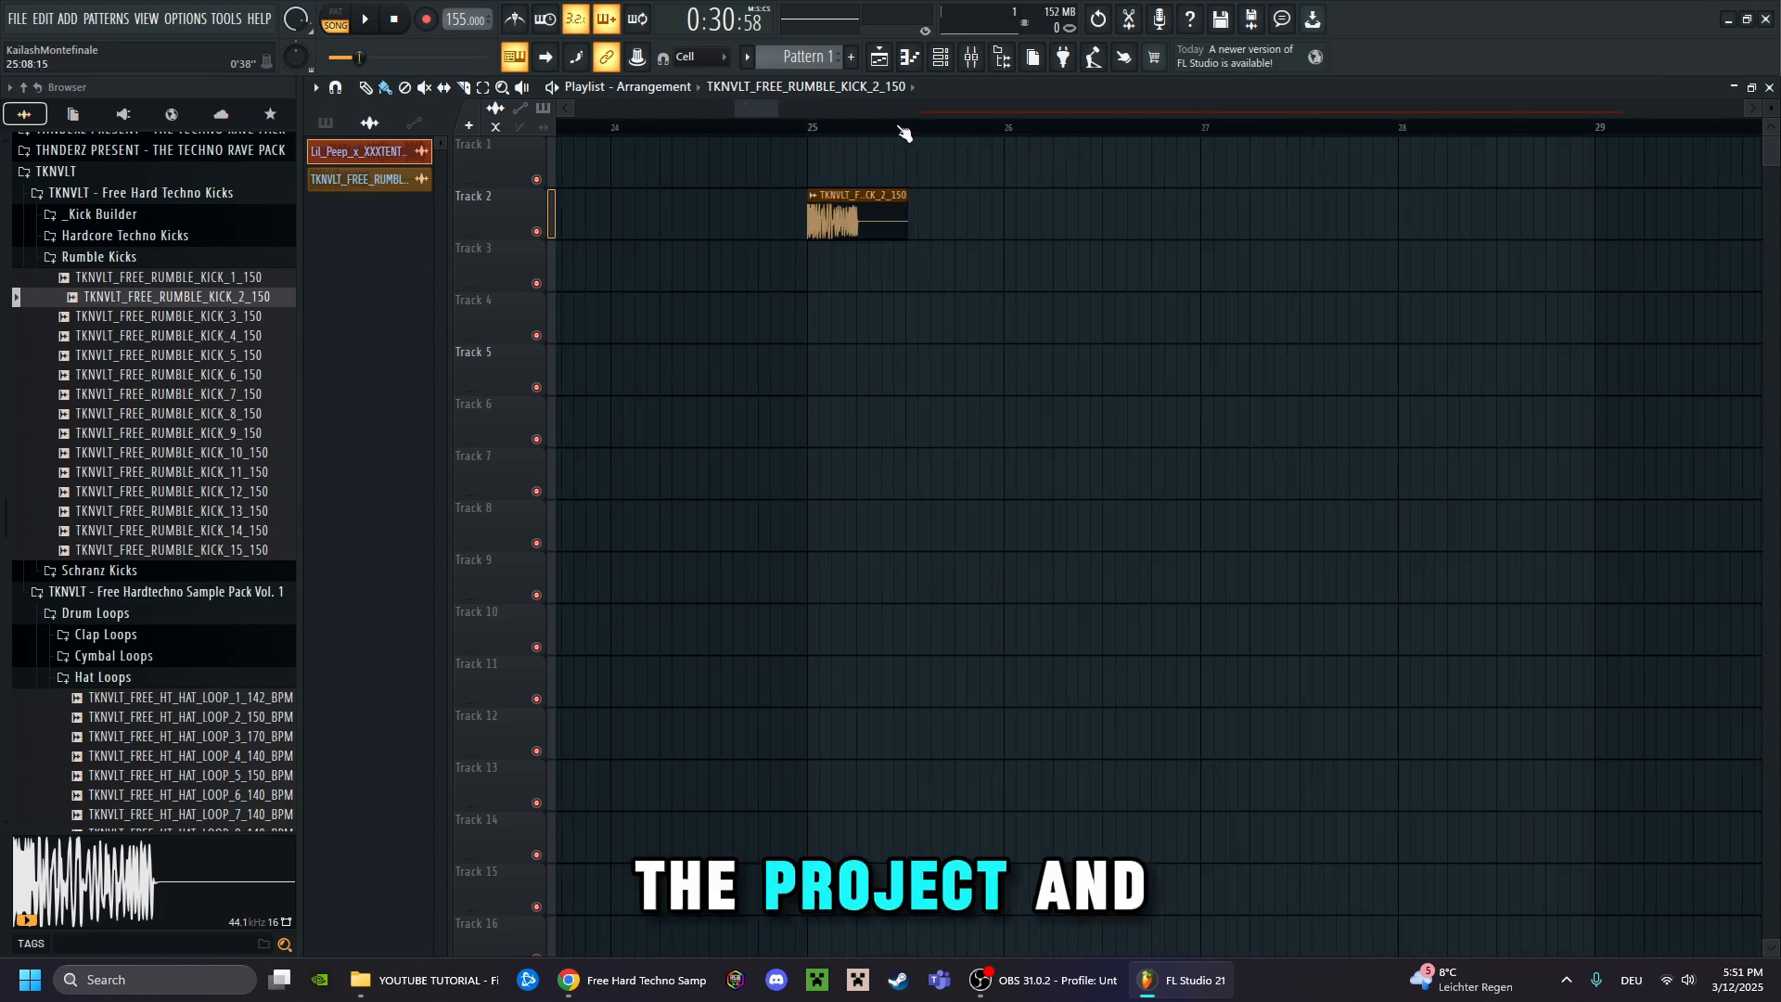
# Set the rumble kick clip's time-stretching mode to Stretch and close its settings window
pyautogui.doubleClick(943, 219)
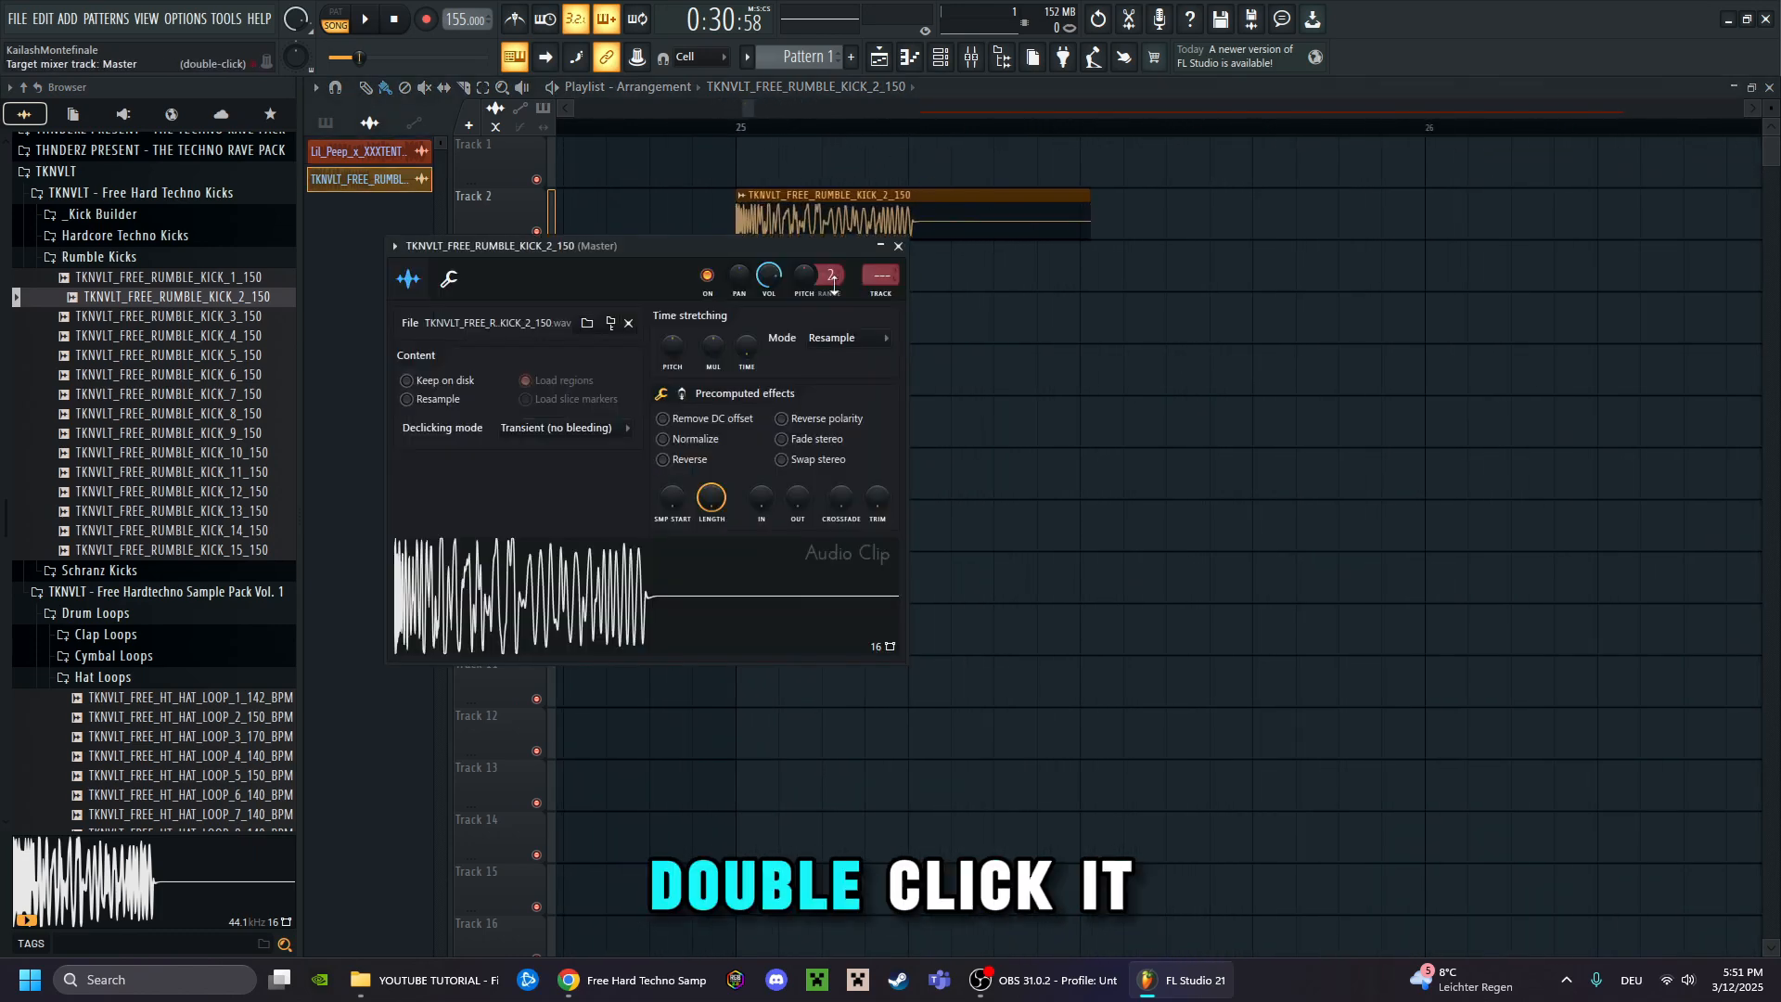
pyautogui.moveTo(817, 271); pyautogui.dragTo(816, 369)
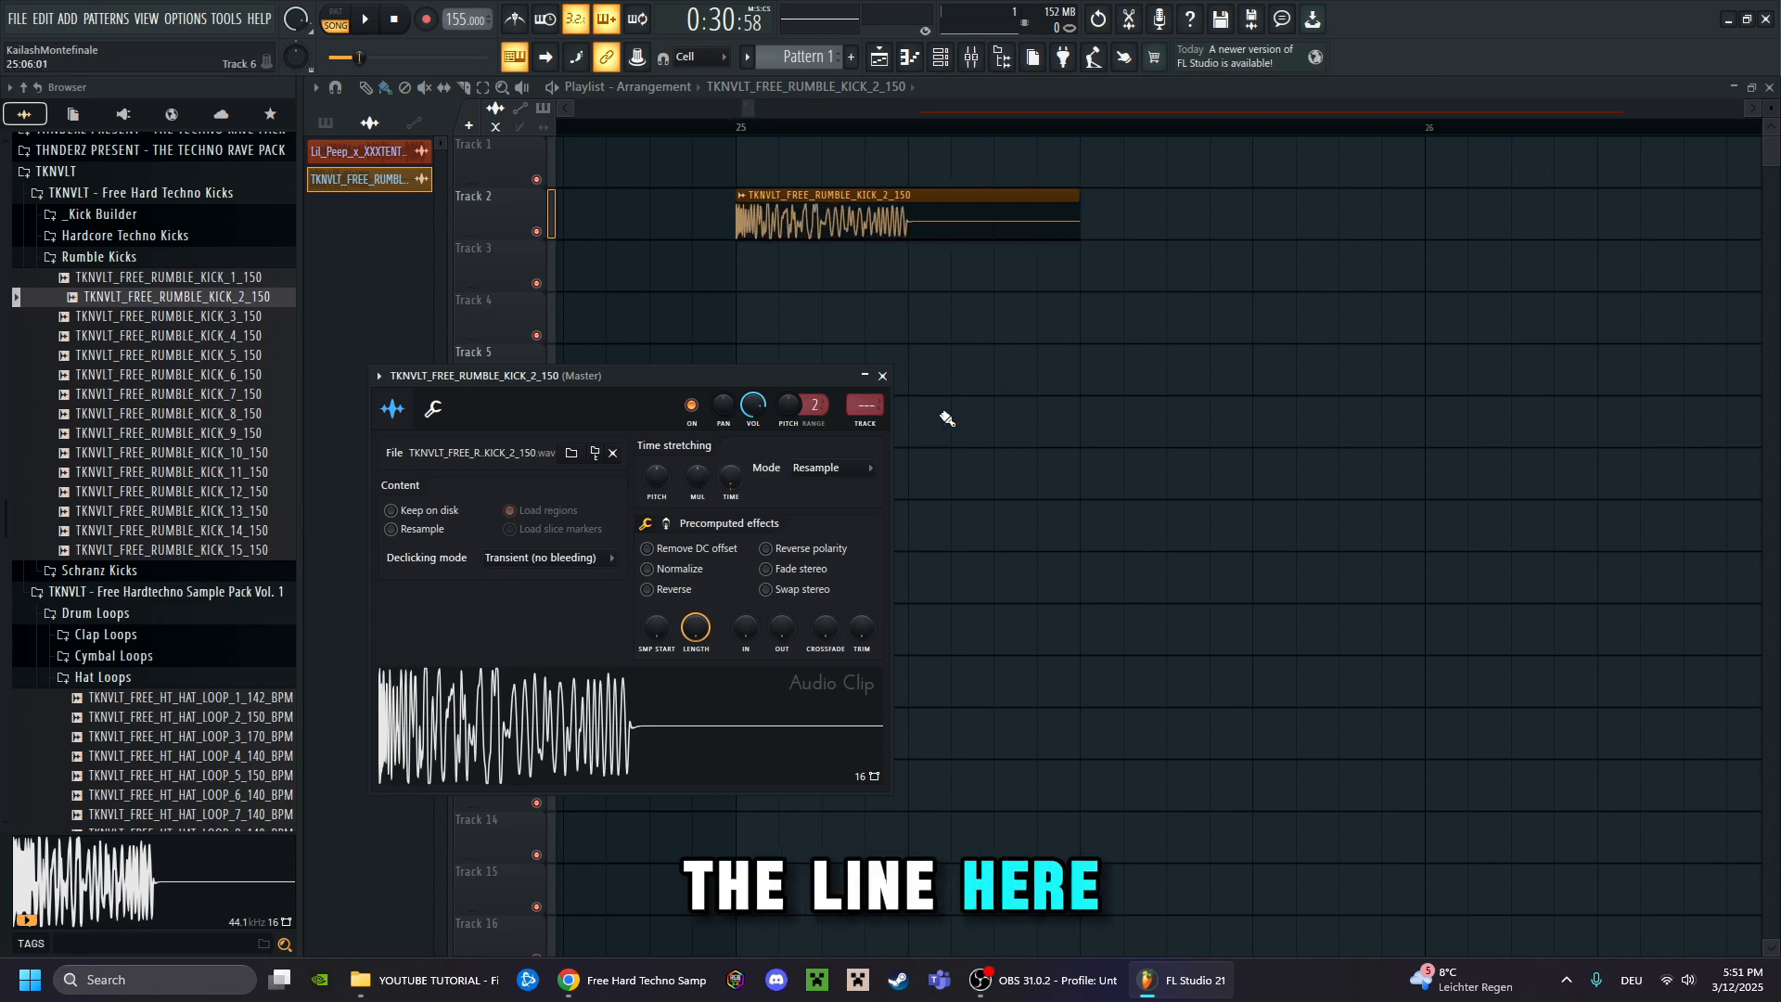
pyautogui.click(817, 468)
pyautogui.click(823, 520)
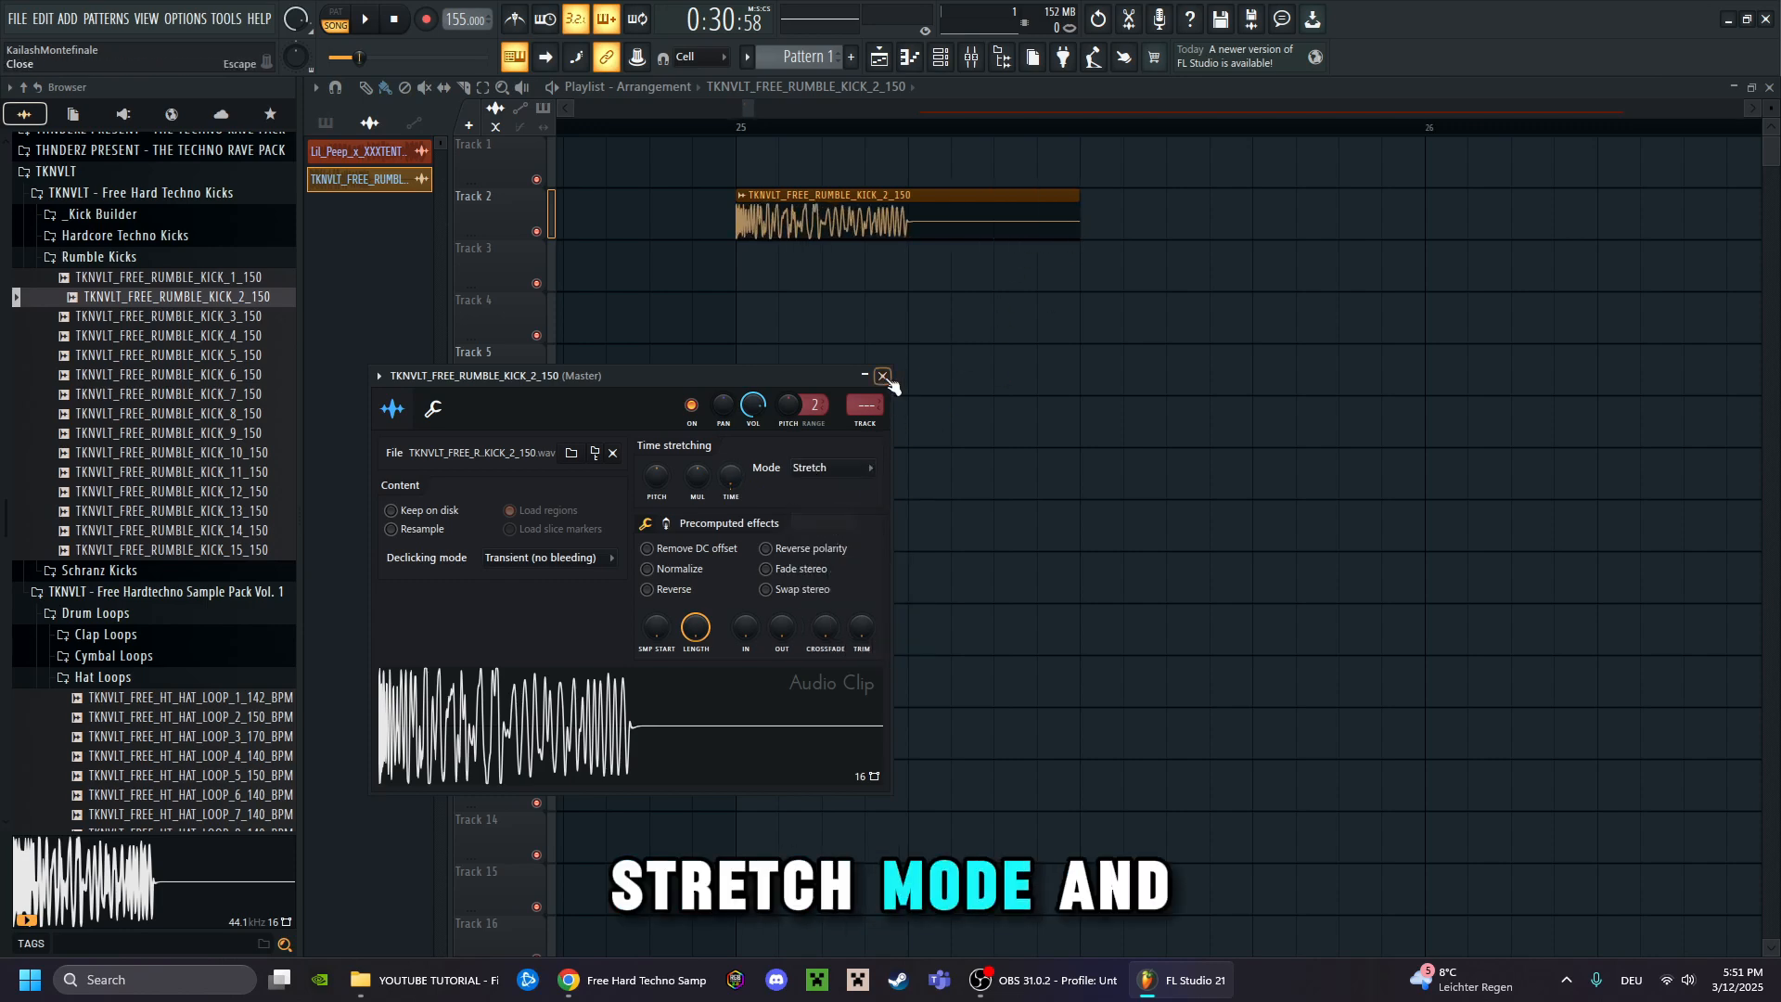
pyautogui.click(882, 376)
# Shorten the rumble kick clip to one beat and repeat it back to back on Track 2 for nearly four bars
pyautogui.moveTo(1077, 208)
pyautogui.mouseDown()
pyautogui.moveTo(937, 209)
pyautogui.moveTo(1575, 223)
pyautogui.mouseUp()
pyautogui.scroll(-5, 956, 153)
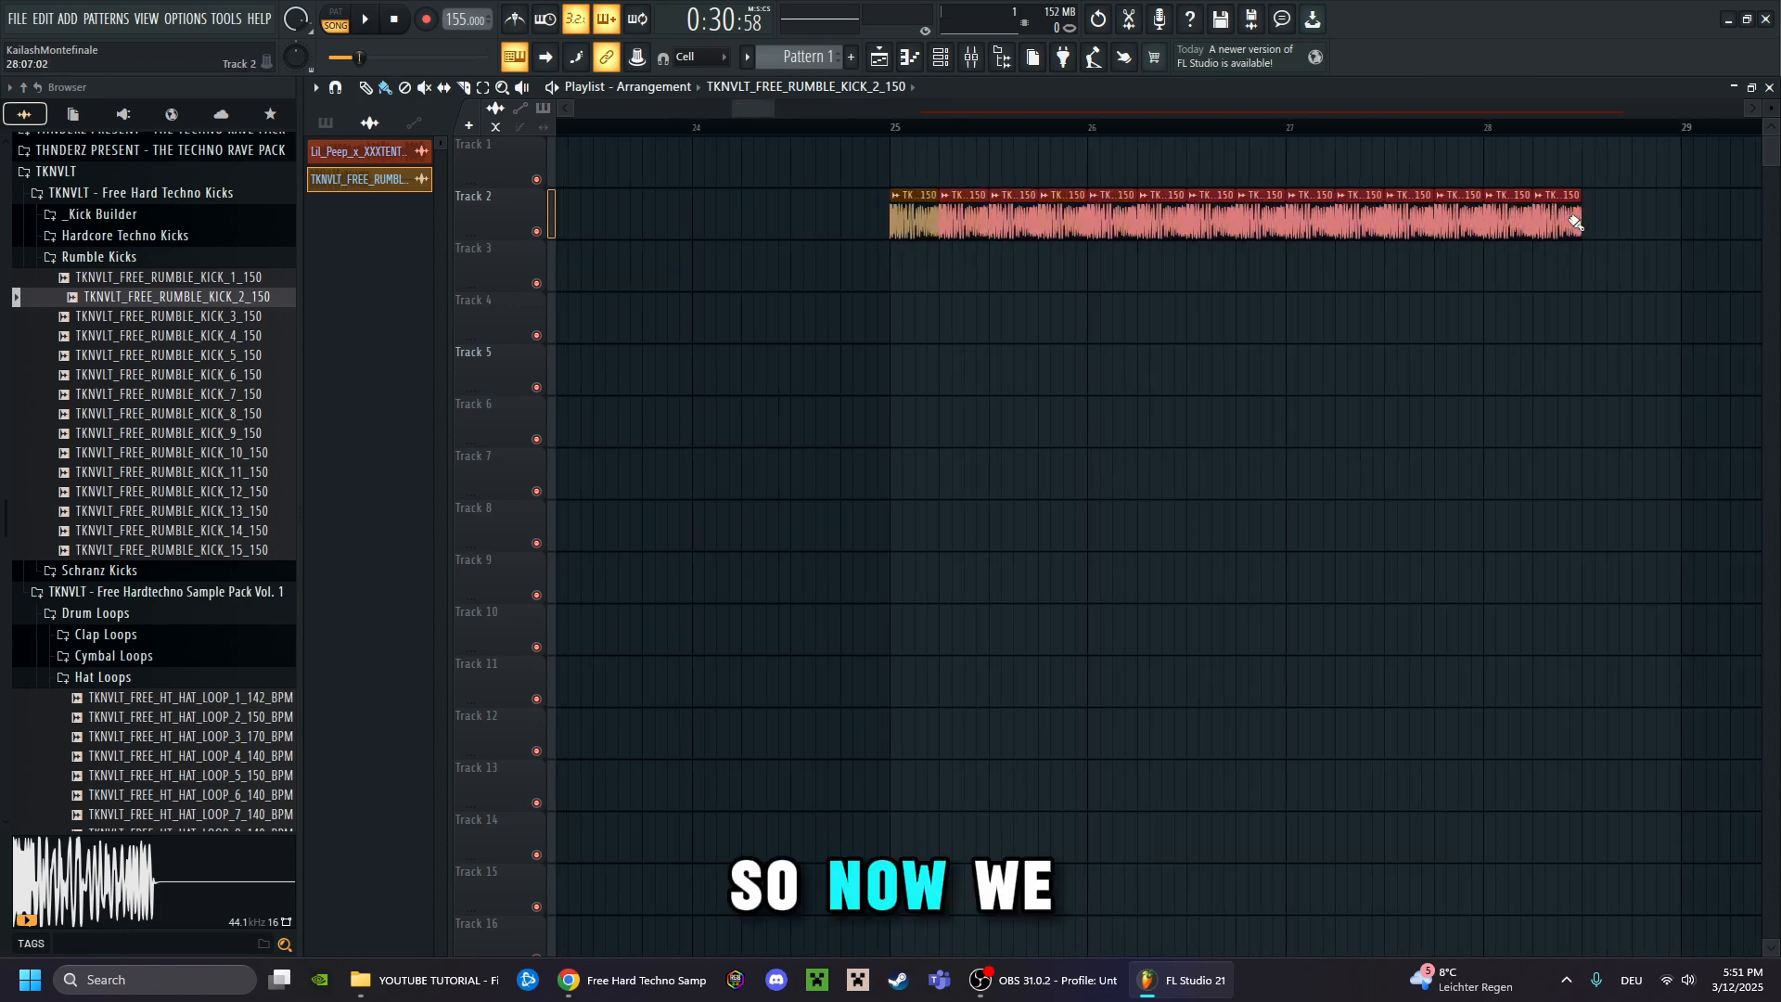
pyautogui.scroll(-5, 1339, 140)
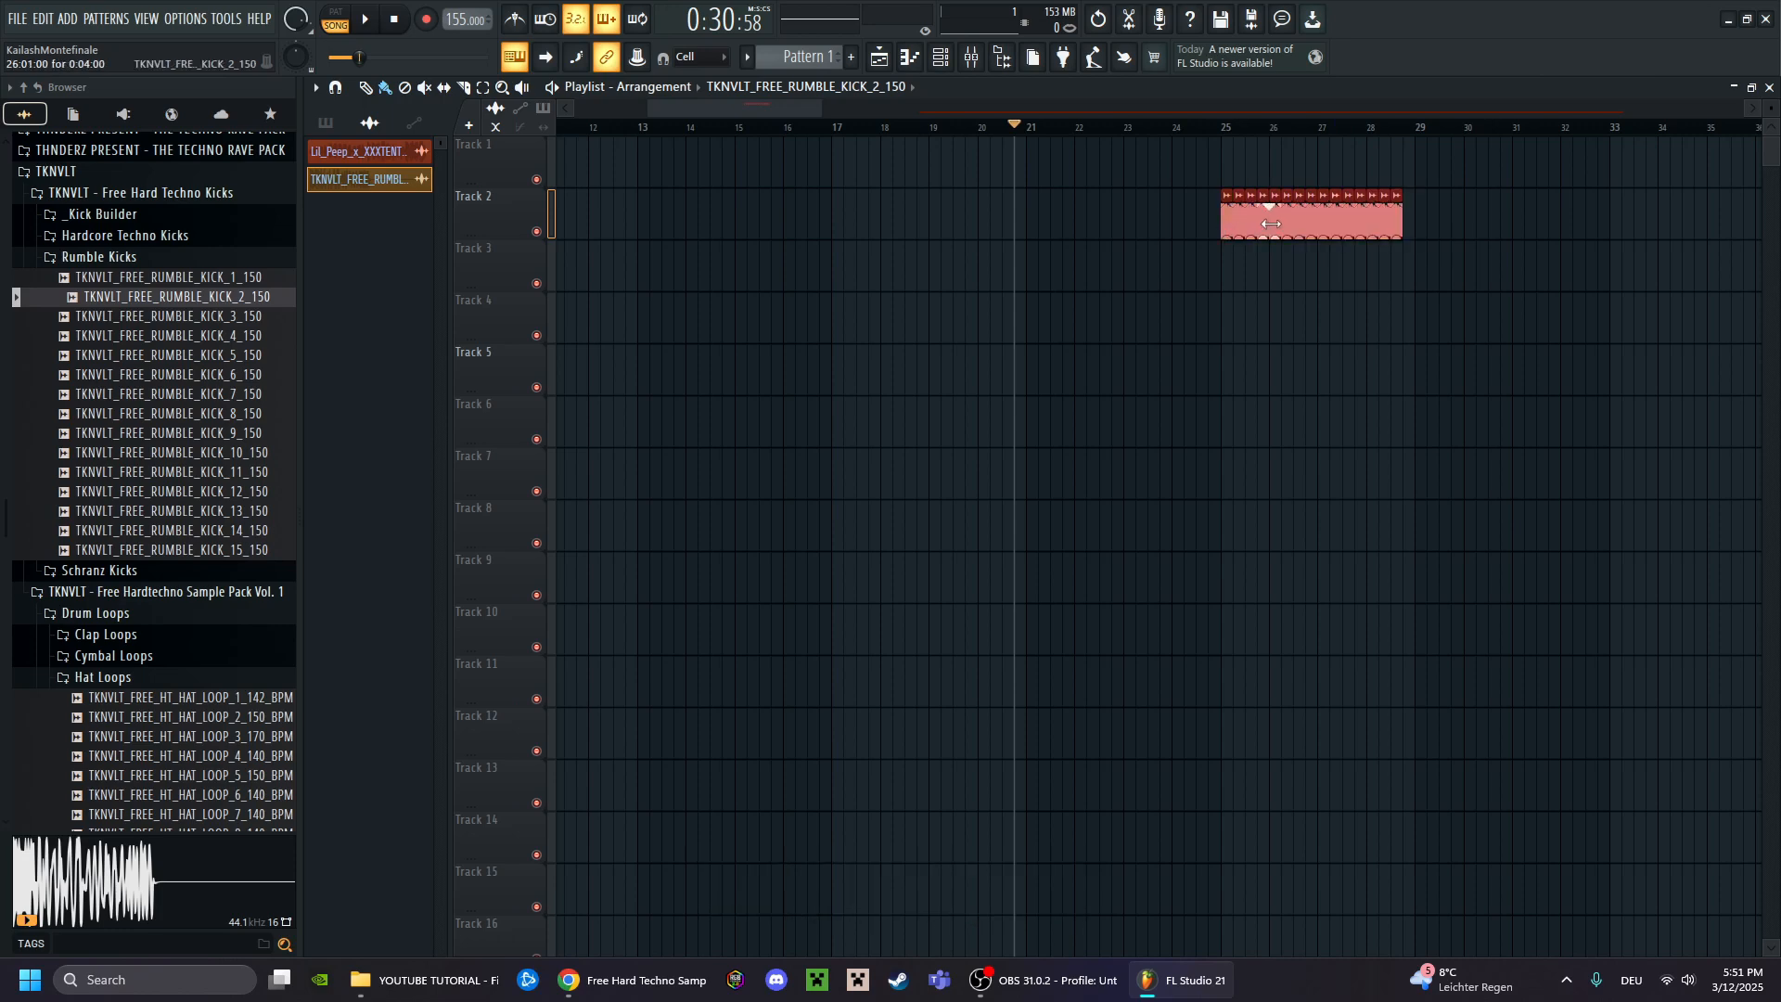
# Move the row of kicks to start at bar 17 on Track 2 and repeat it up to bar 33
pyautogui.moveTo(1271, 224); pyautogui.dragTo(879, 227)
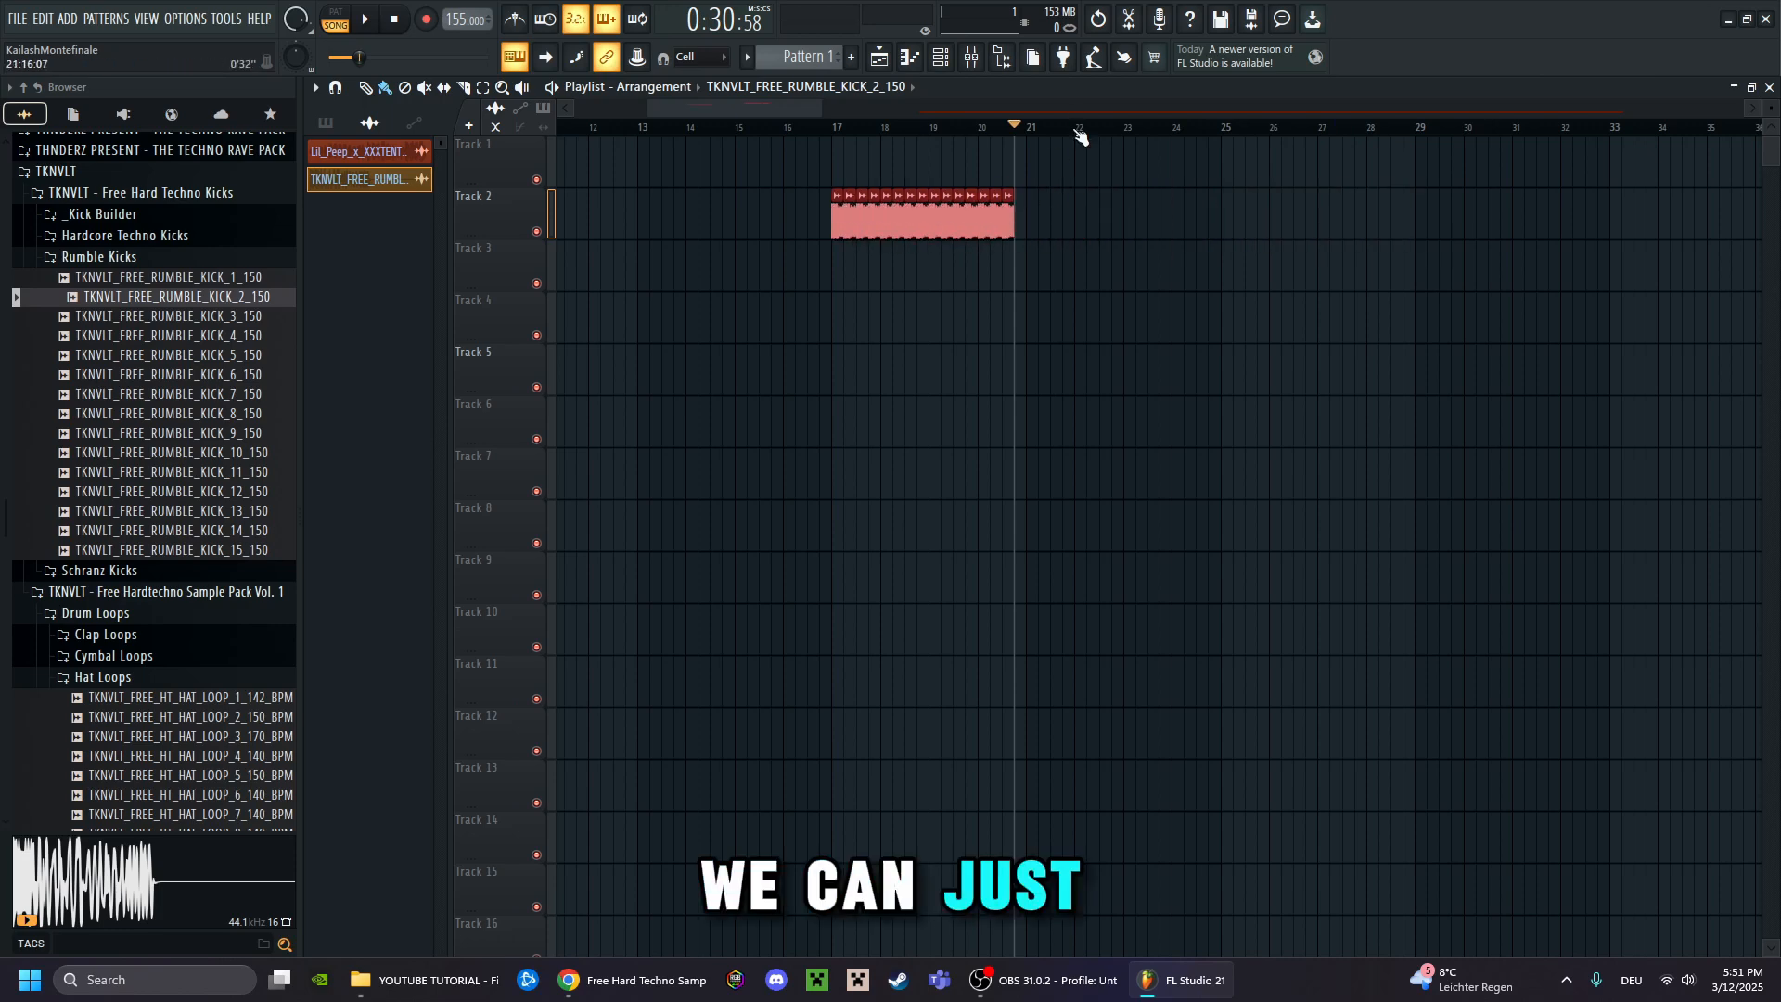
pyautogui.moveTo(1017, 221); pyautogui.dragTo(1588, 222)
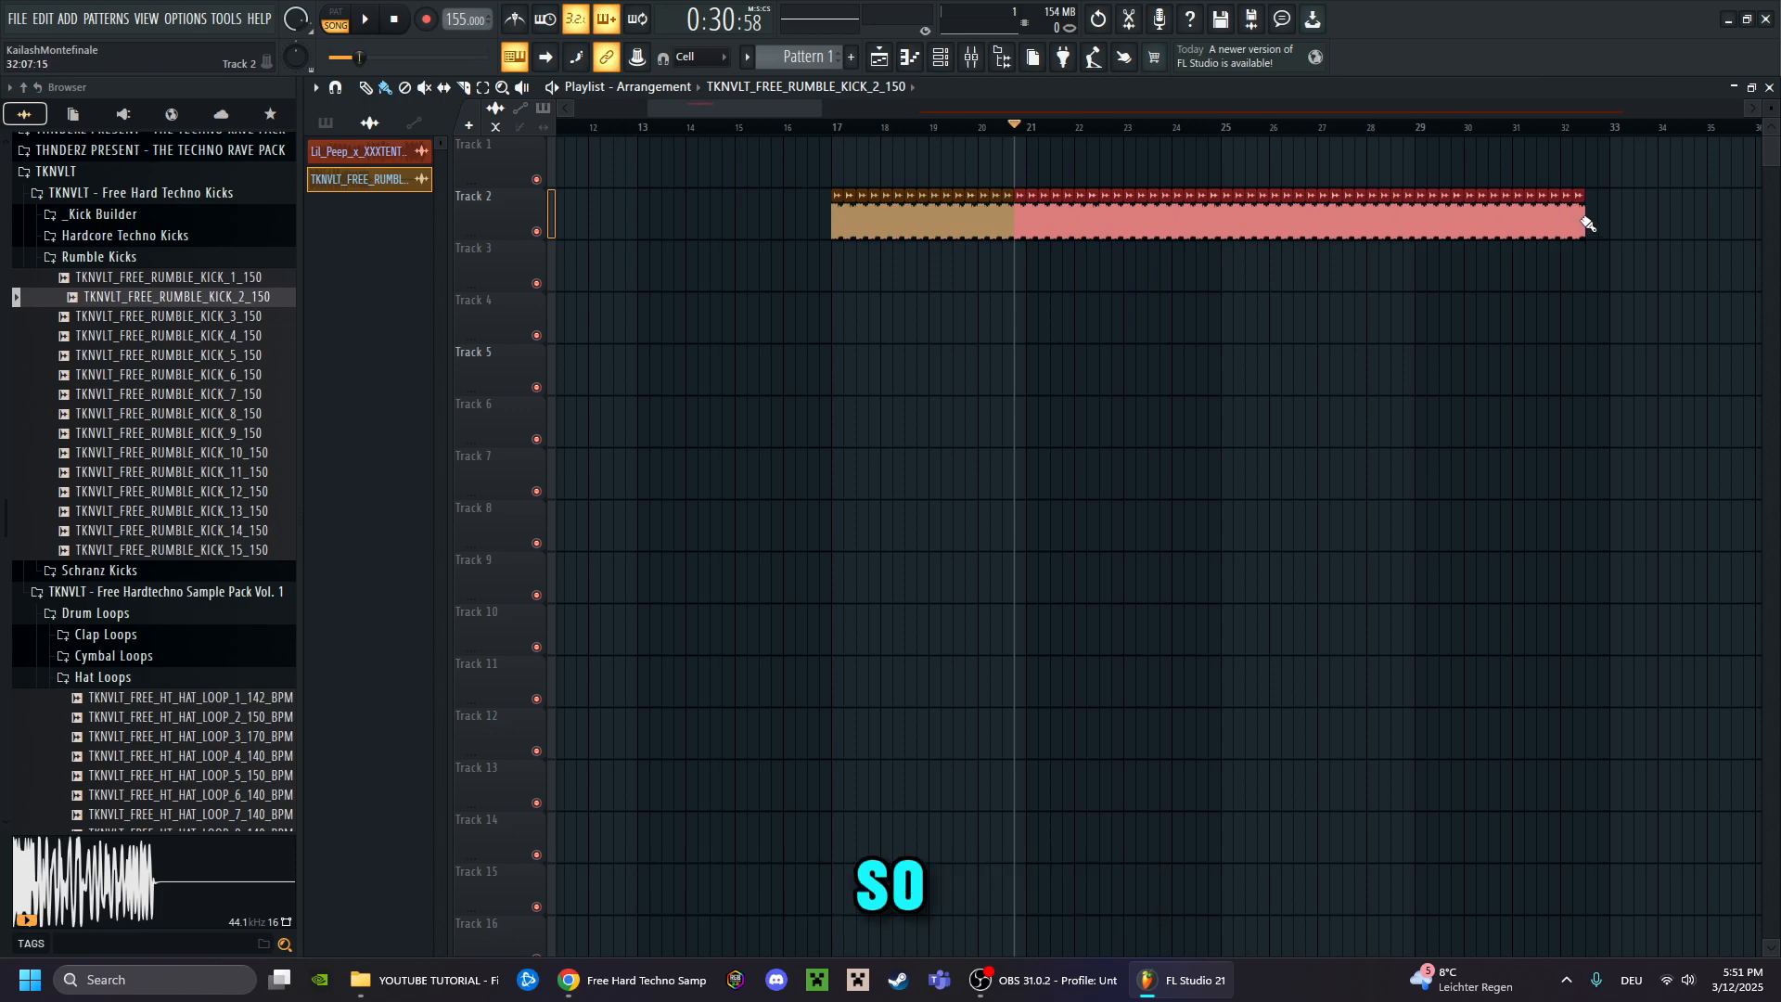
pyautogui.click(832, 127)
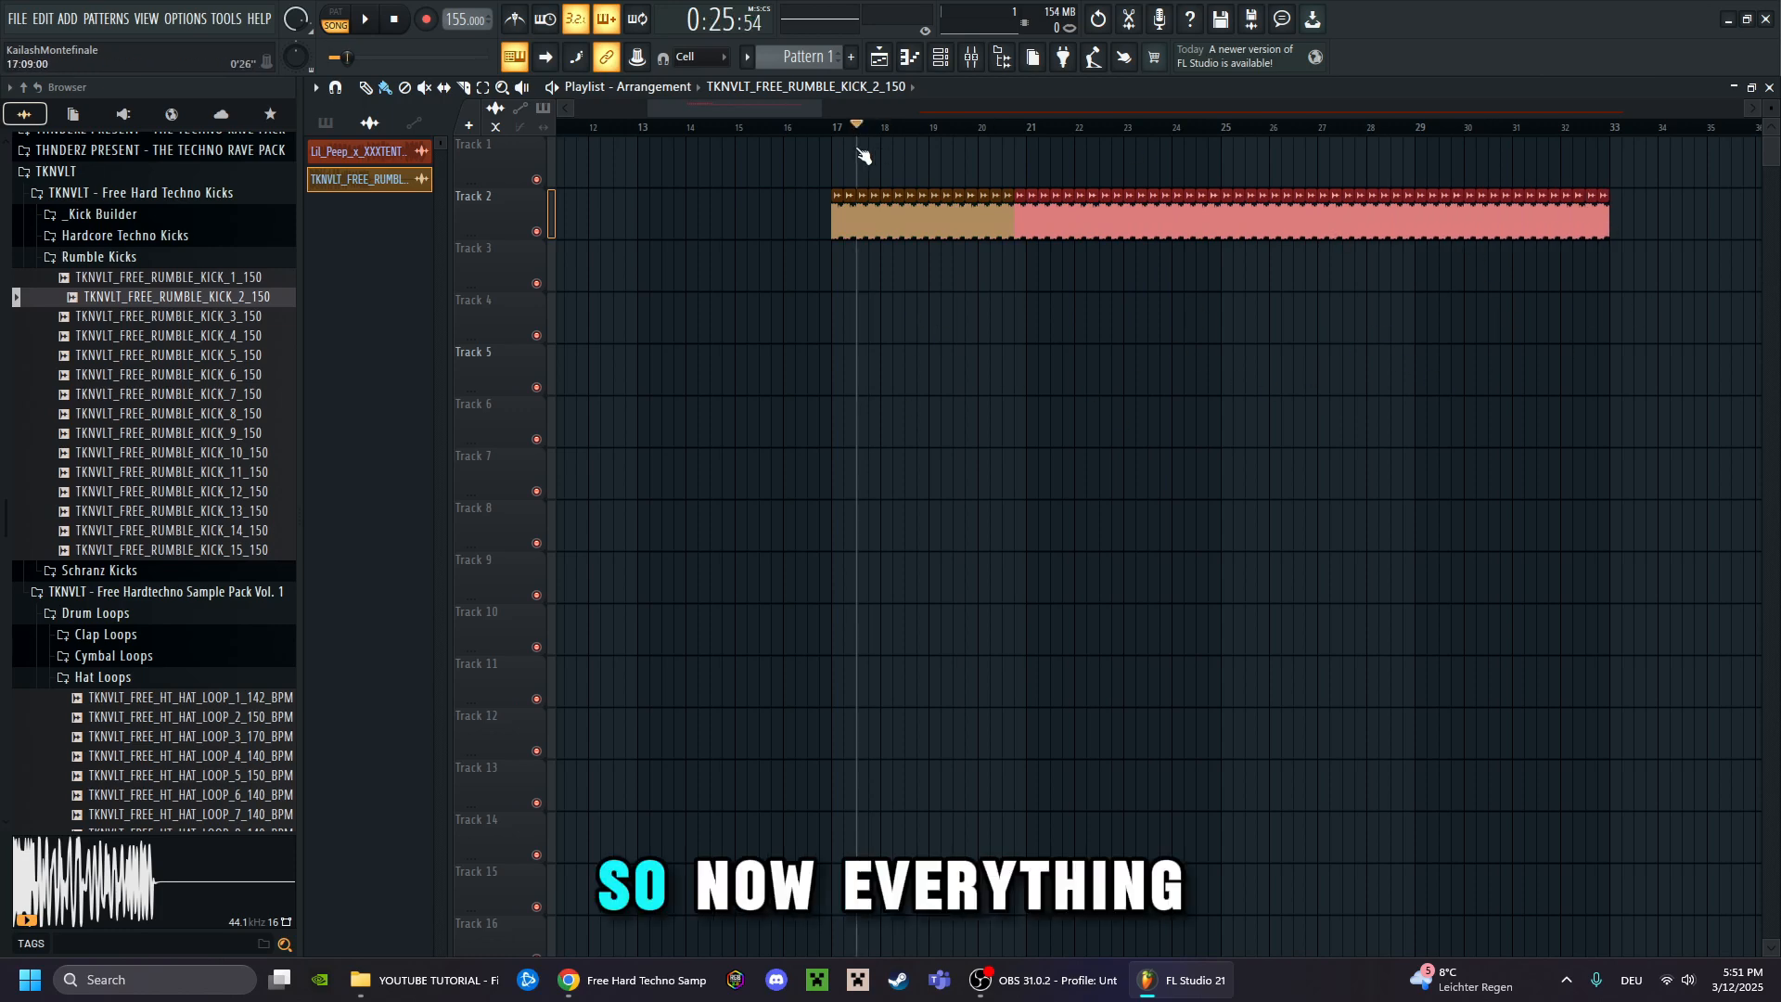
pyautogui.click(1020, 162)
pyautogui.rightClick(1021, 162)
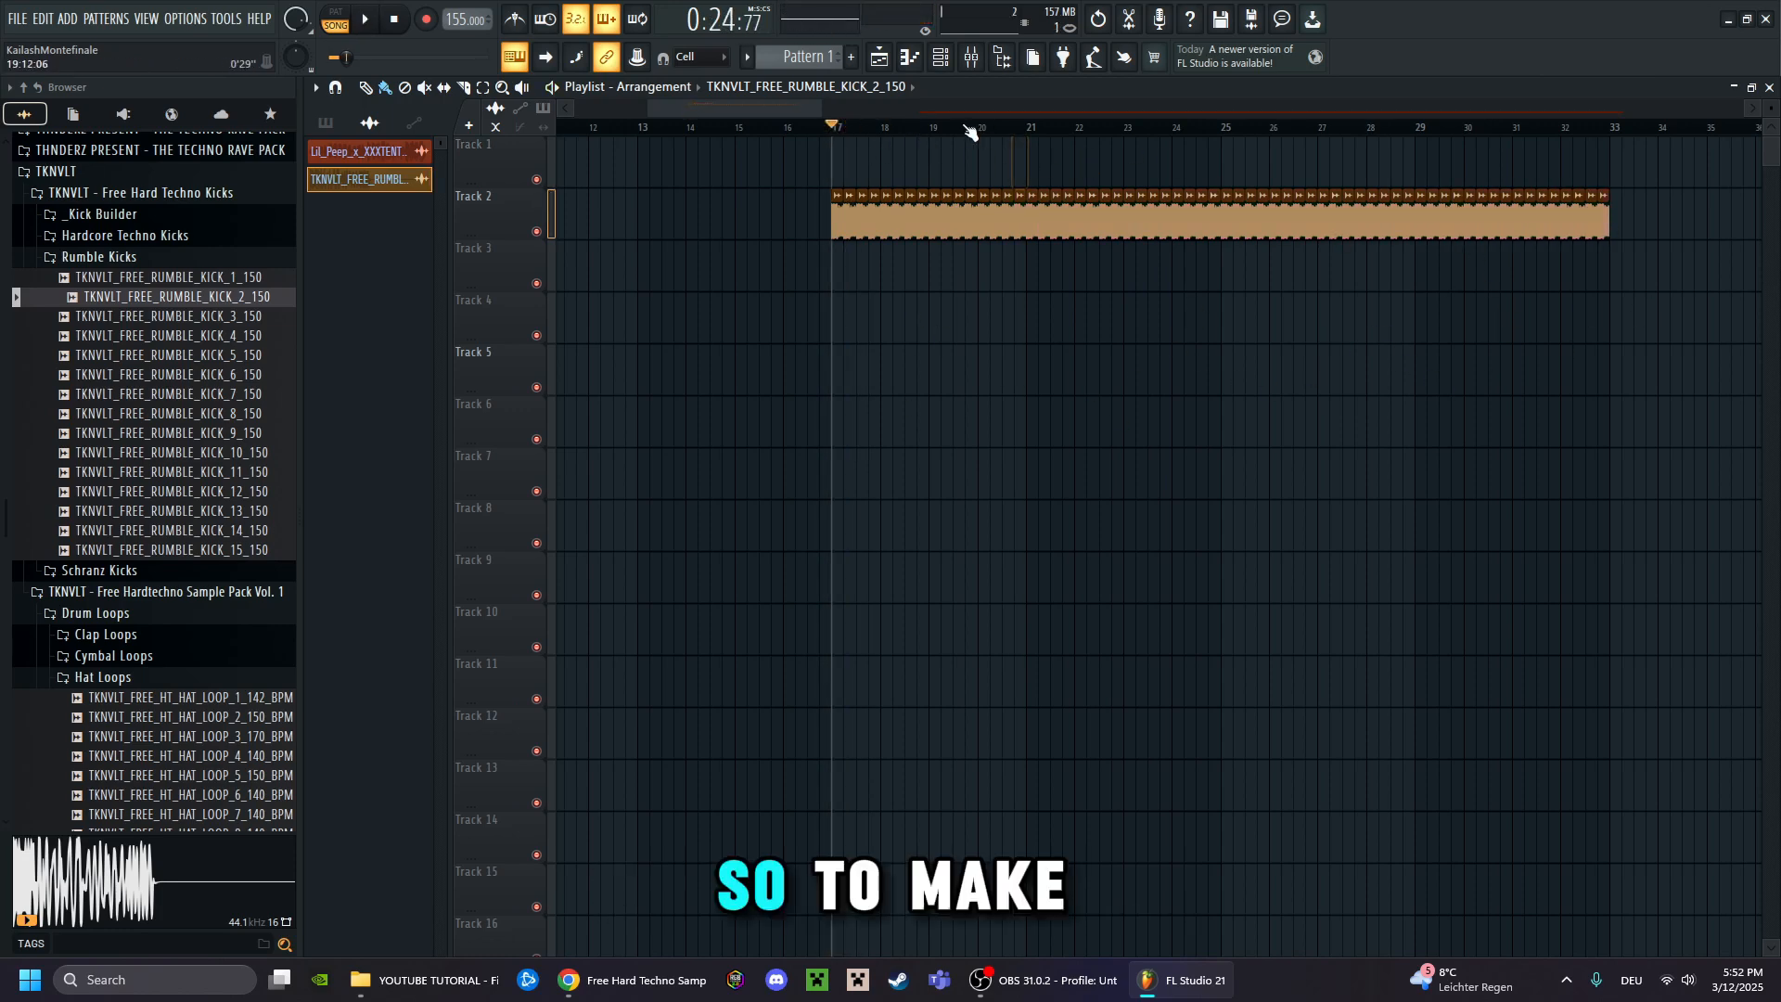
# Replace the last kick before bar 21 on Track 2 with two half-beat kicks
pyautogui.scroll(3, 1021, 158)
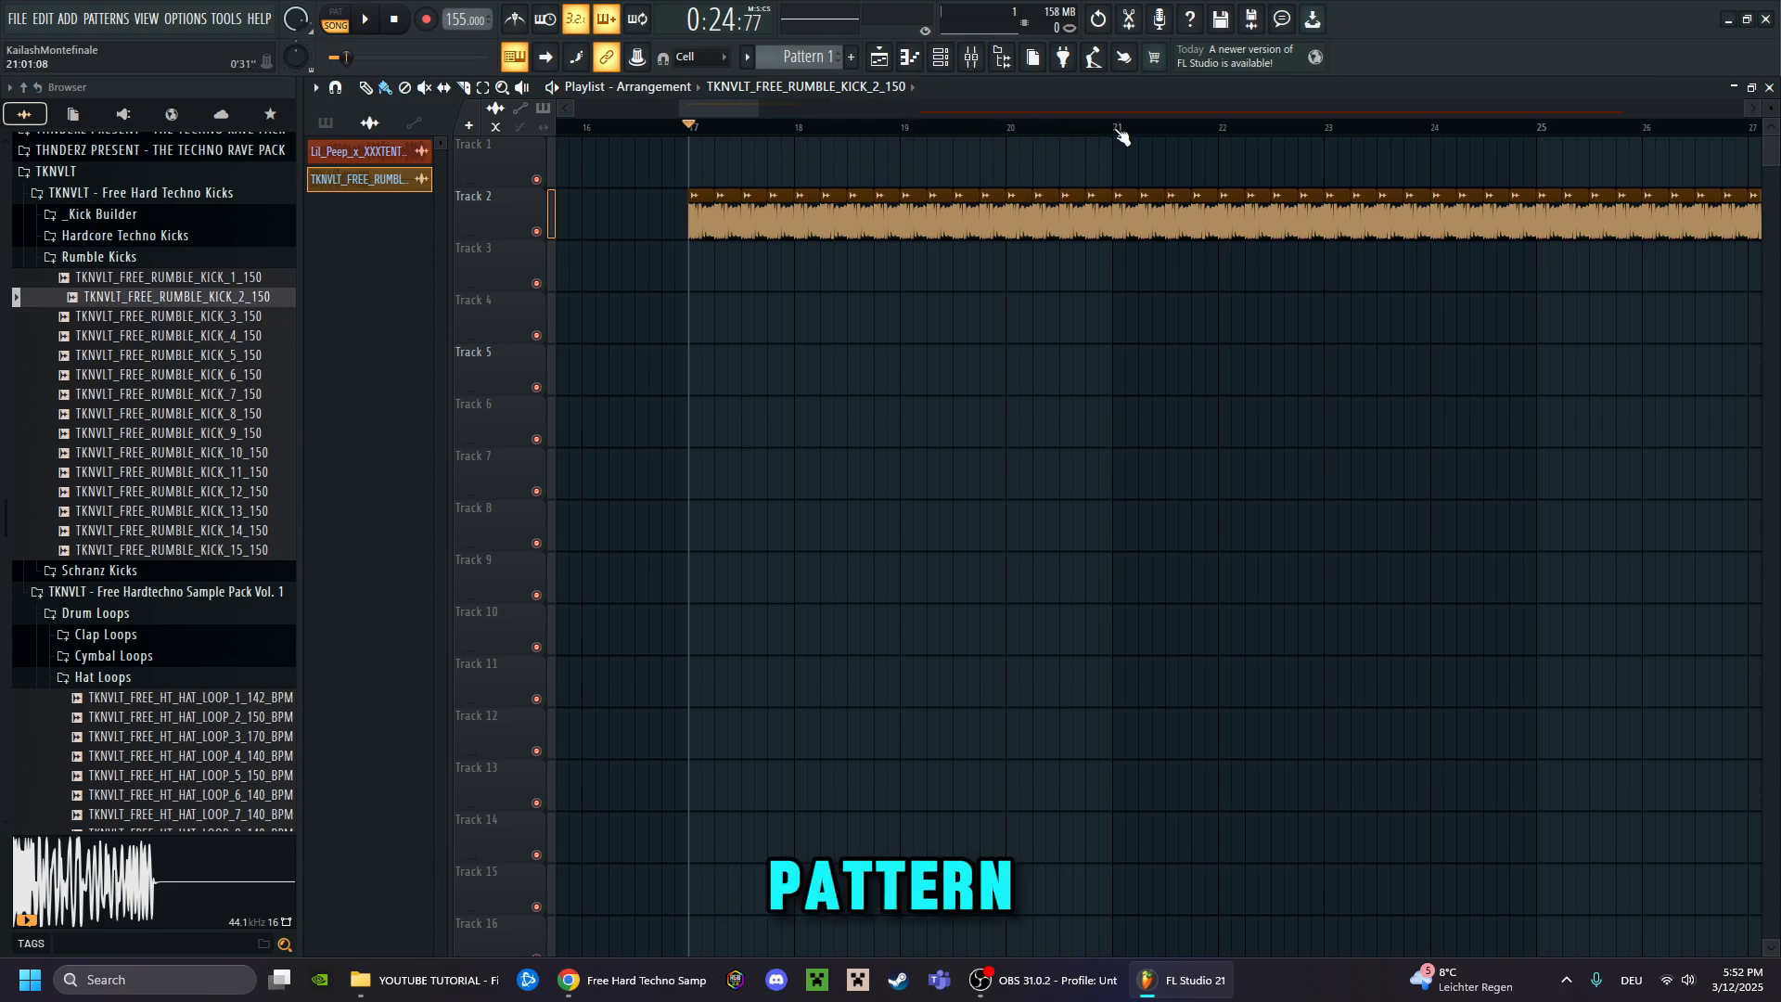
pyautogui.scroll(1, 1122, 137)
pyautogui.scroll(3, 1118, 137)
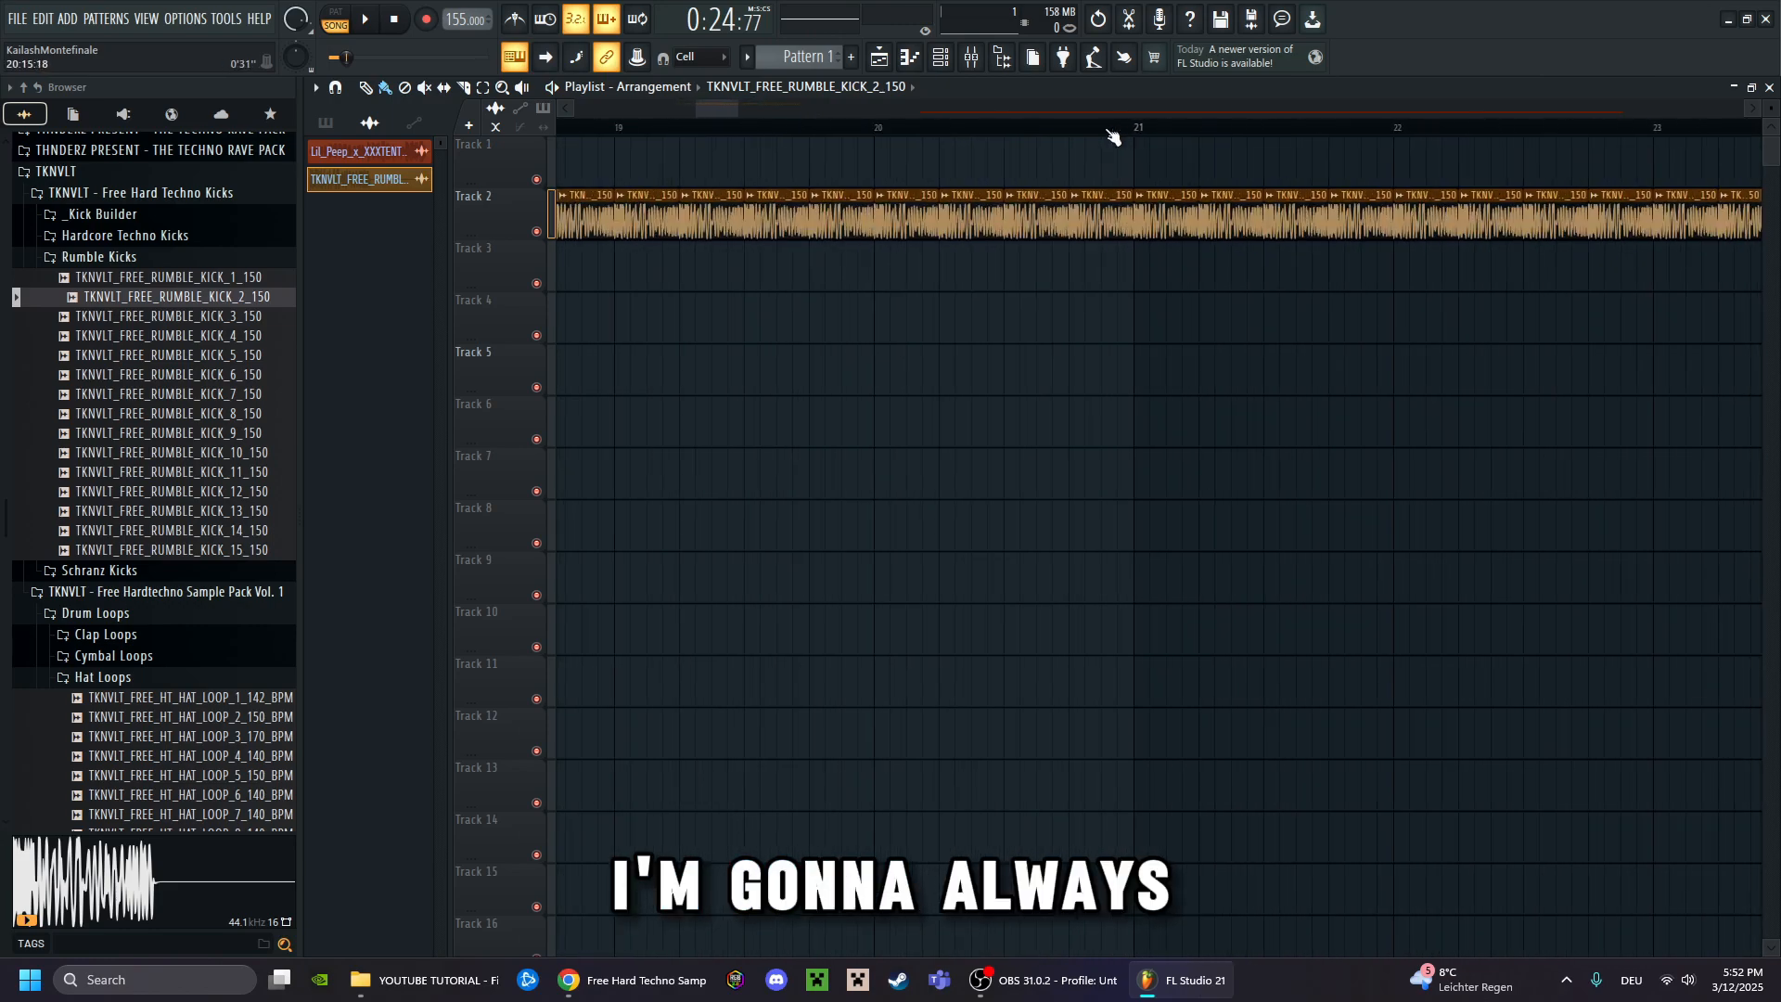
pyautogui.scroll(-4, 1113, 138)
pyautogui.scroll(-2, 1104, 111)
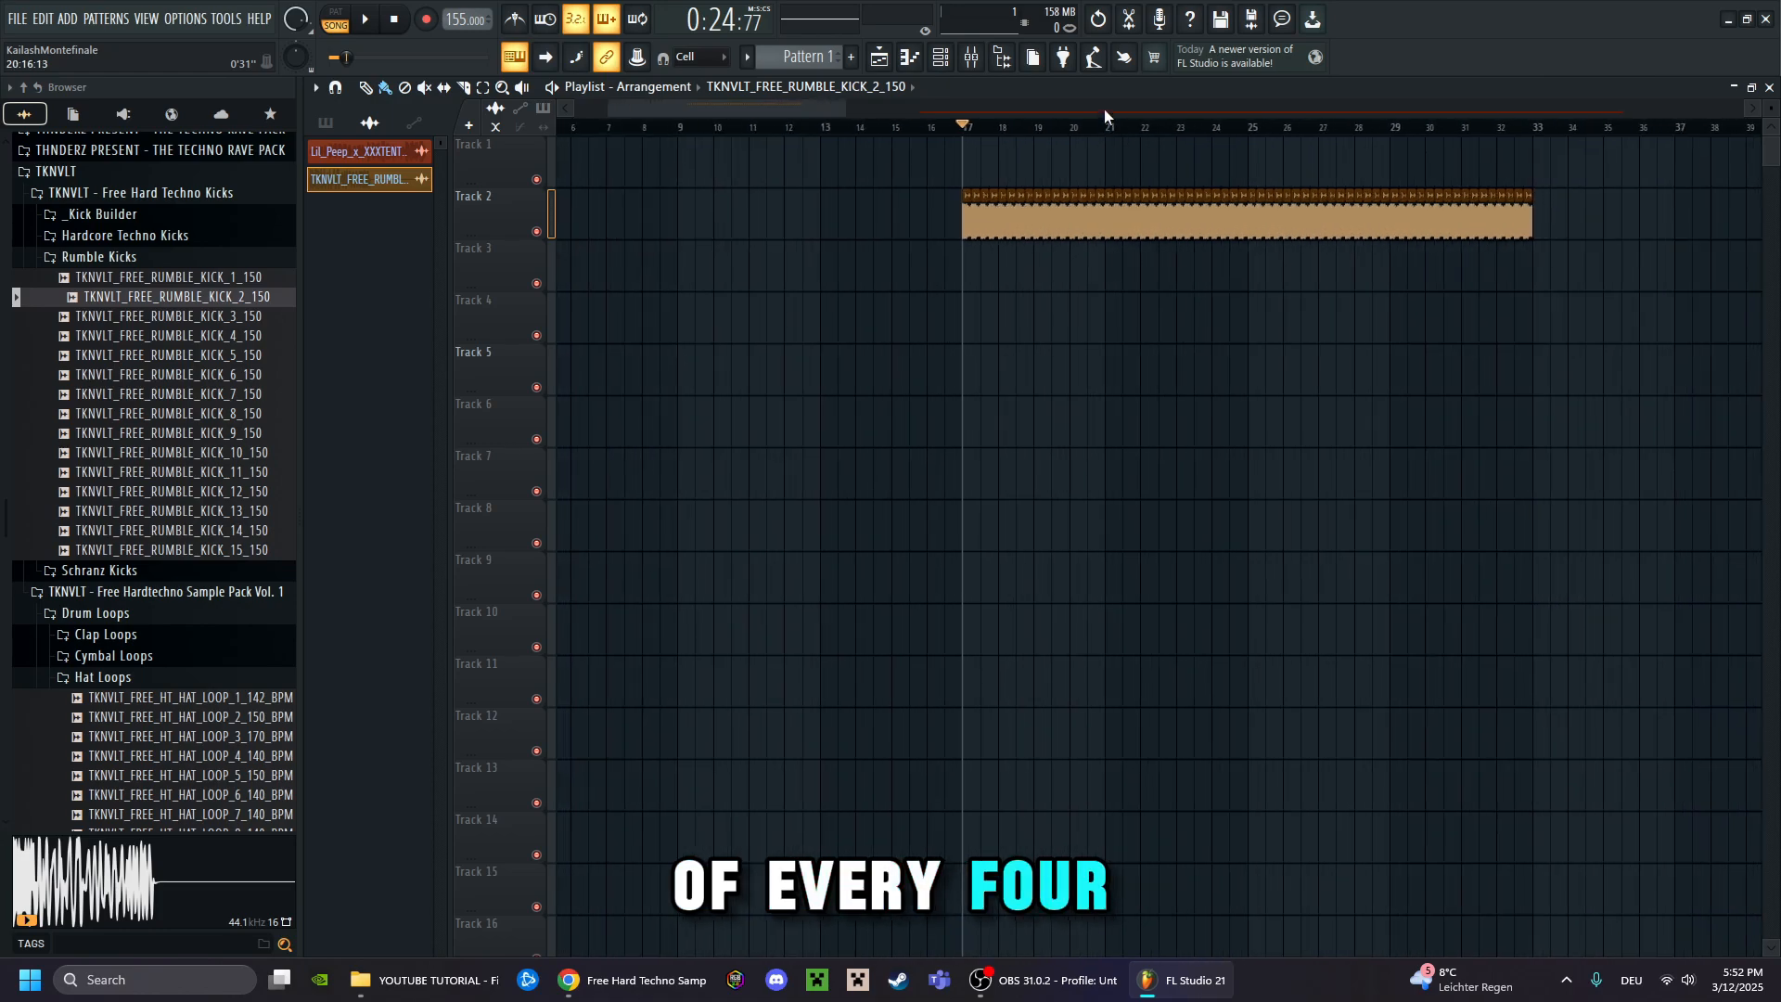
pyautogui.hscroll(2, 1104, 109)
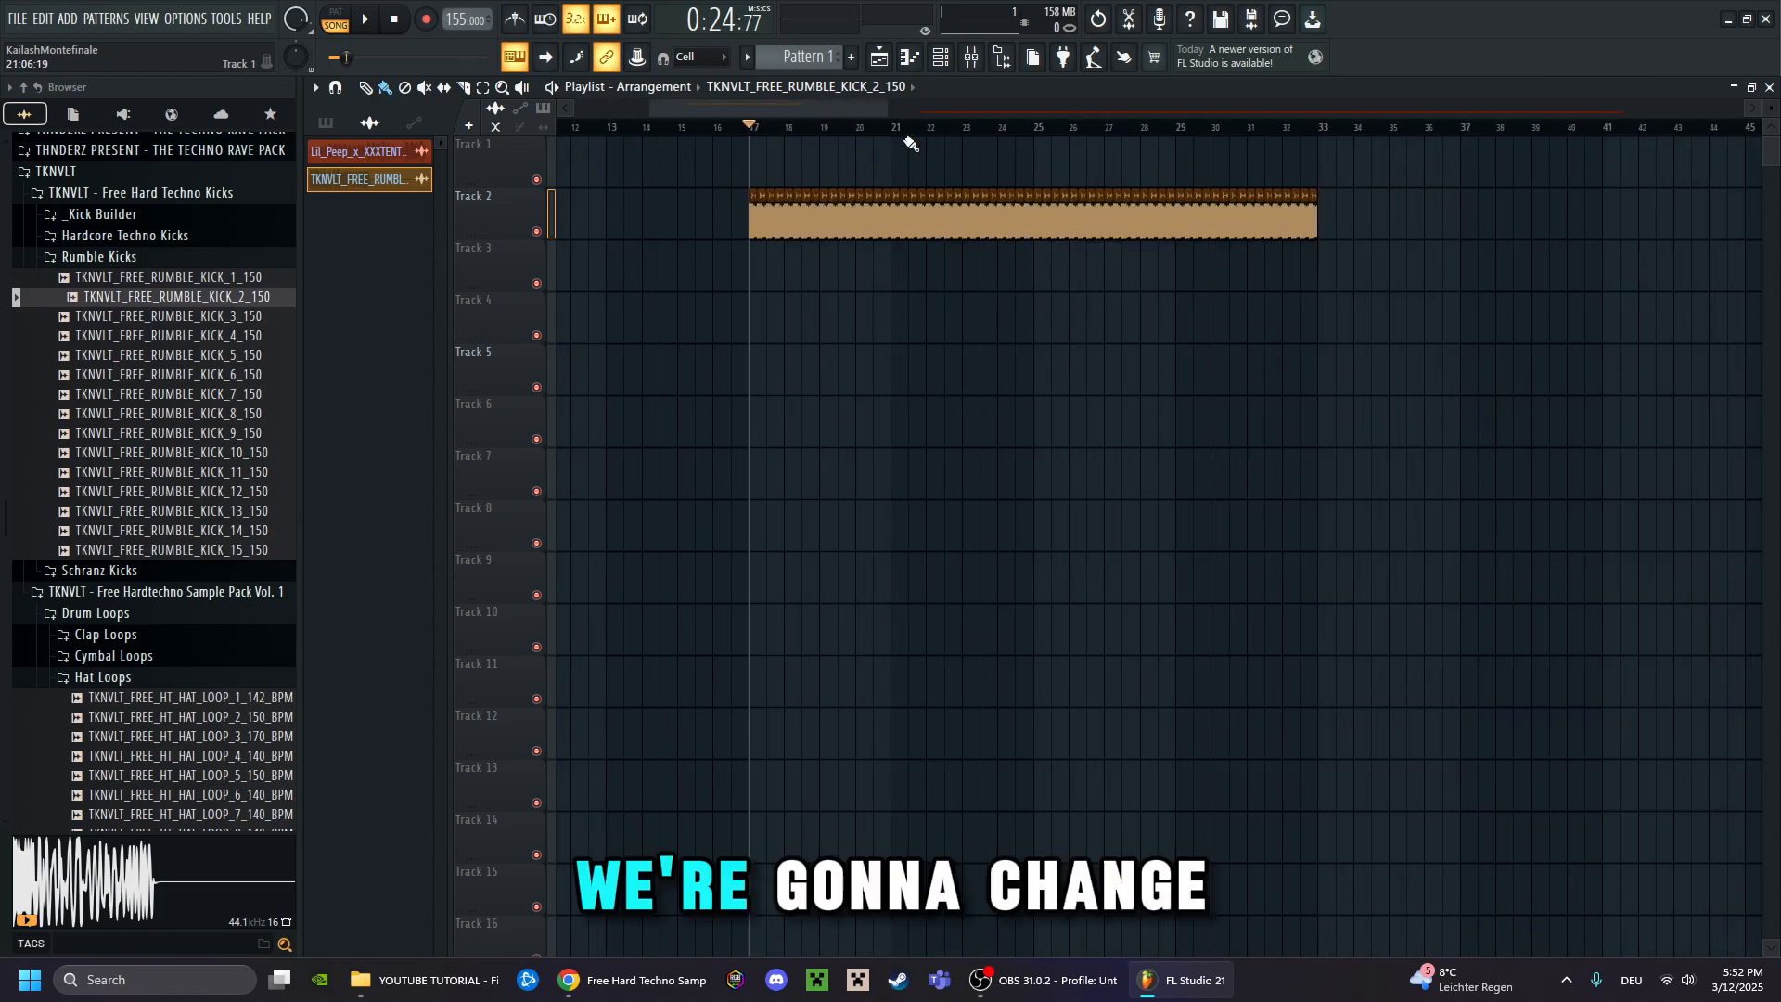
pyautogui.scroll(5, 916, 141)
pyautogui.scroll(1, 918, 141)
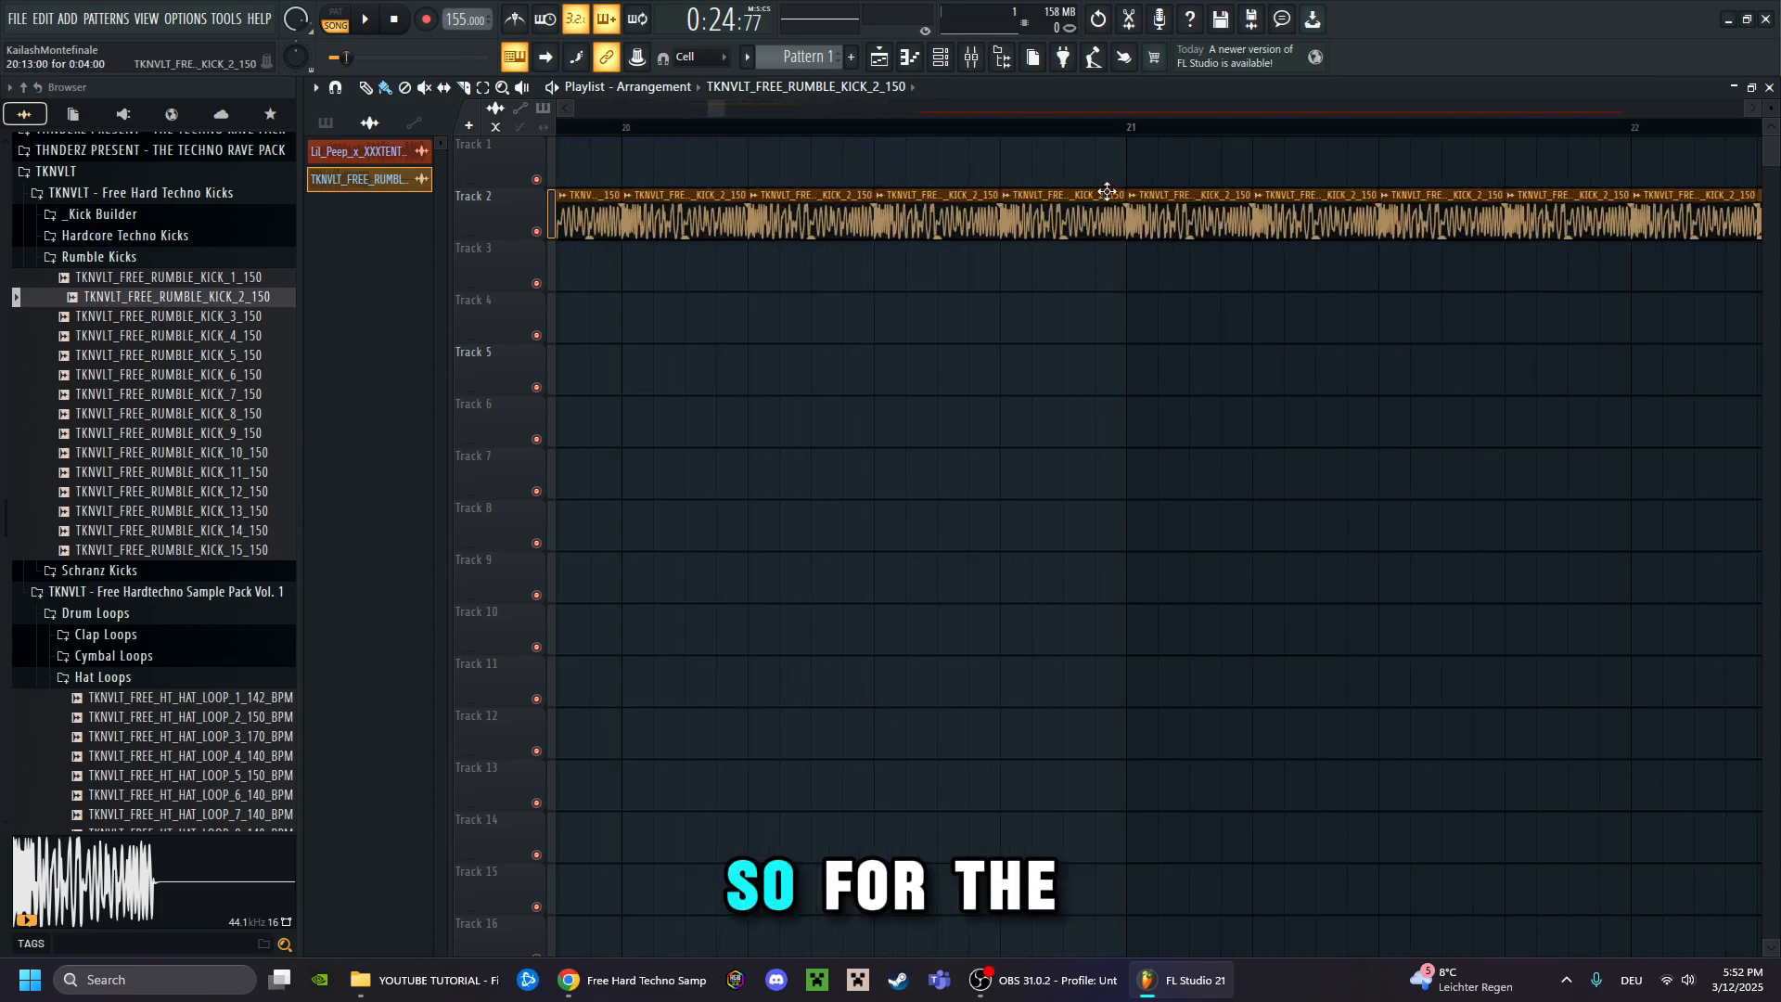
pyautogui.moveTo(1106, 195); pyautogui.dragTo(1055, 196)
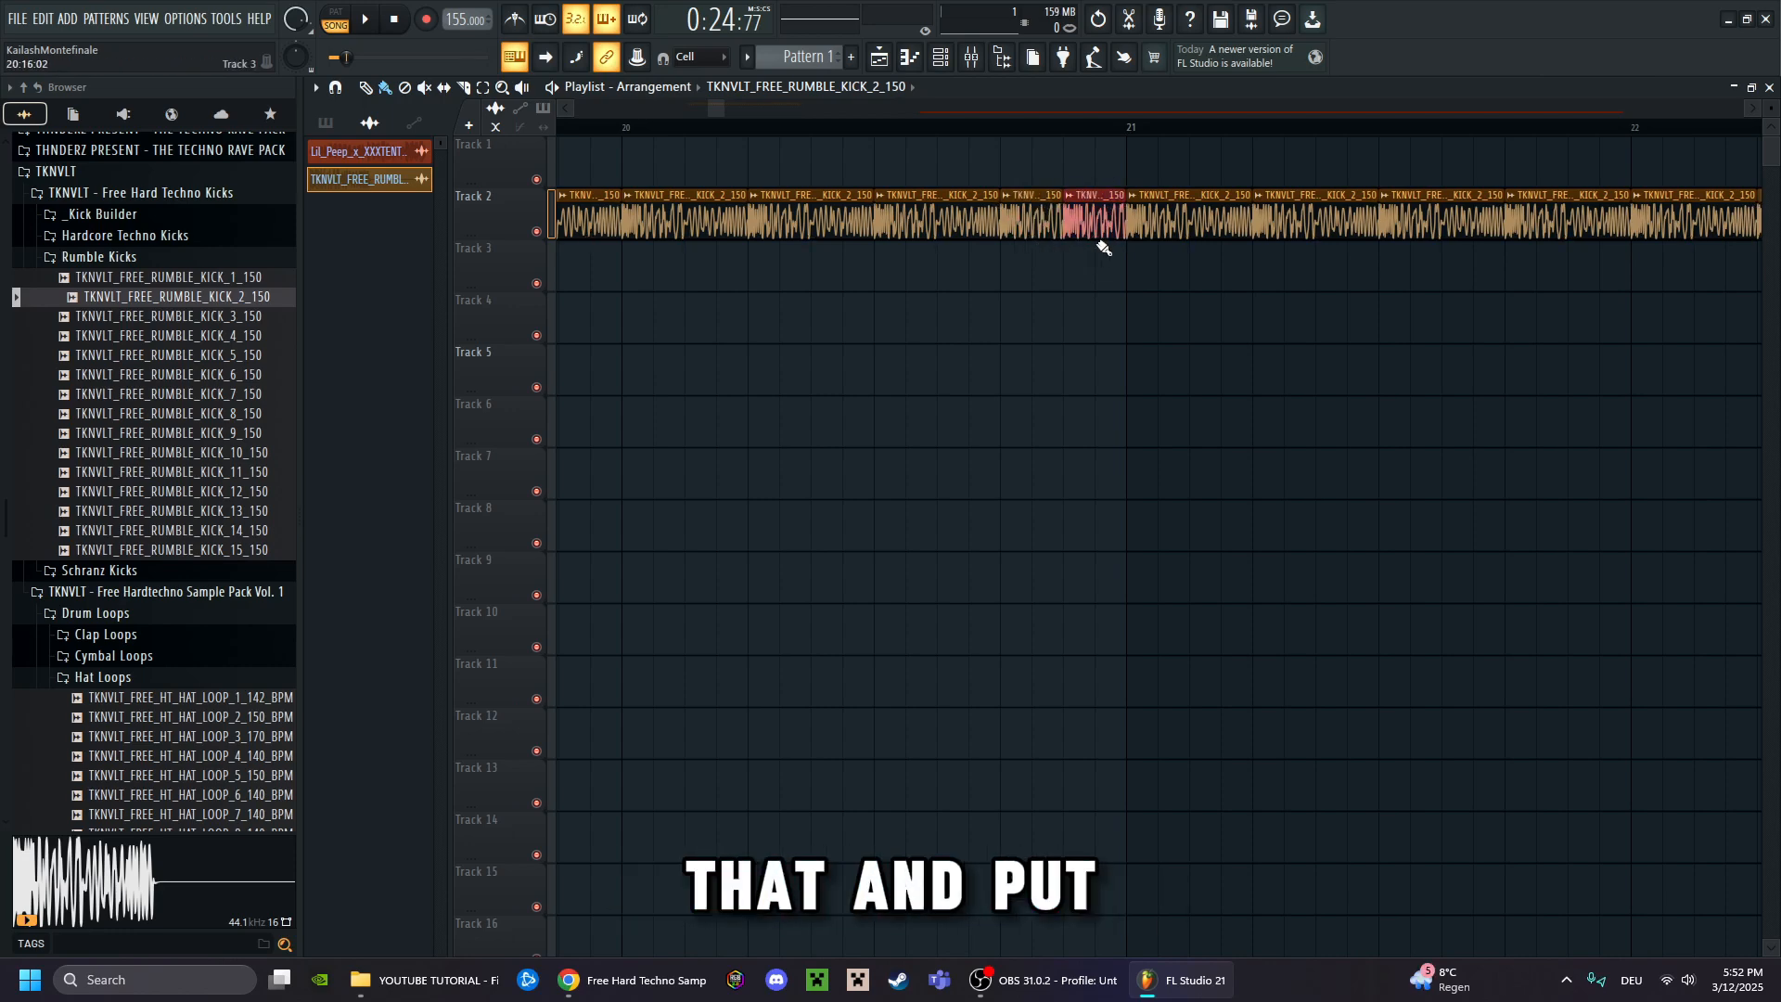
# Play the kick row from around bar 20 to hear the variation before bar 21
pyautogui.scroll(-3, 1067, 133)
pyautogui.click(893, 130)
pyautogui.press('space')
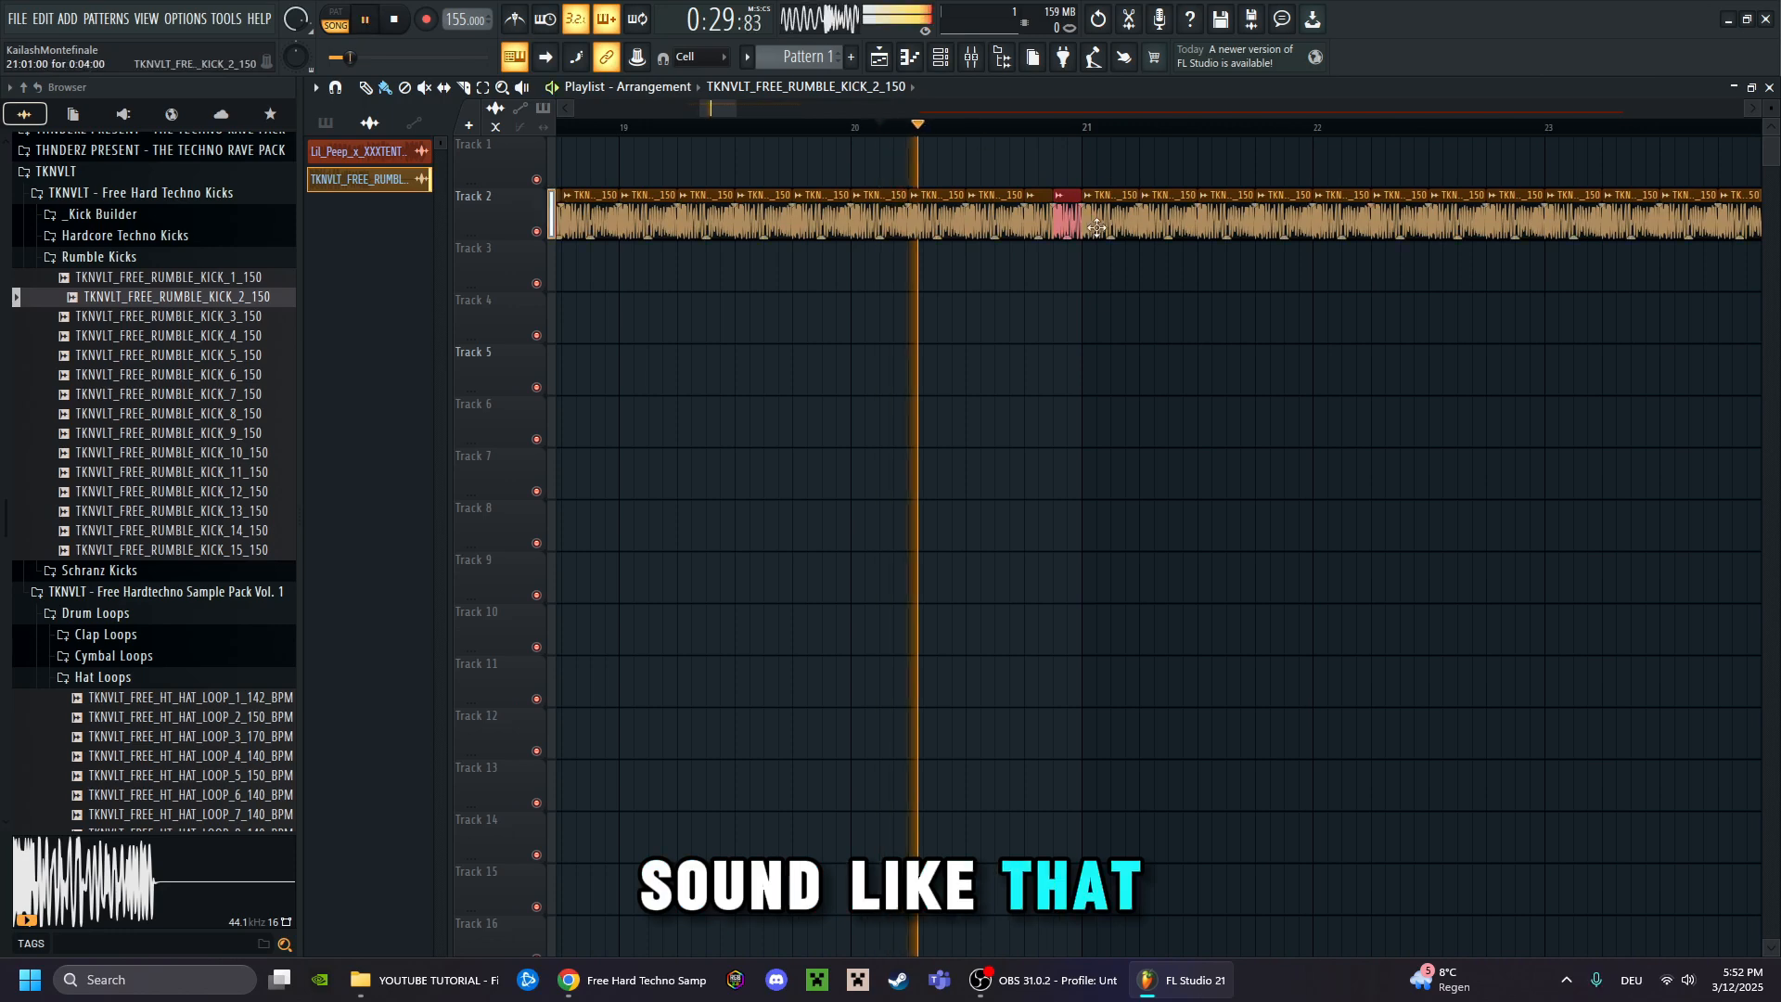
pyautogui.scroll(-2, 1083, 110)
pyautogui.press('space')
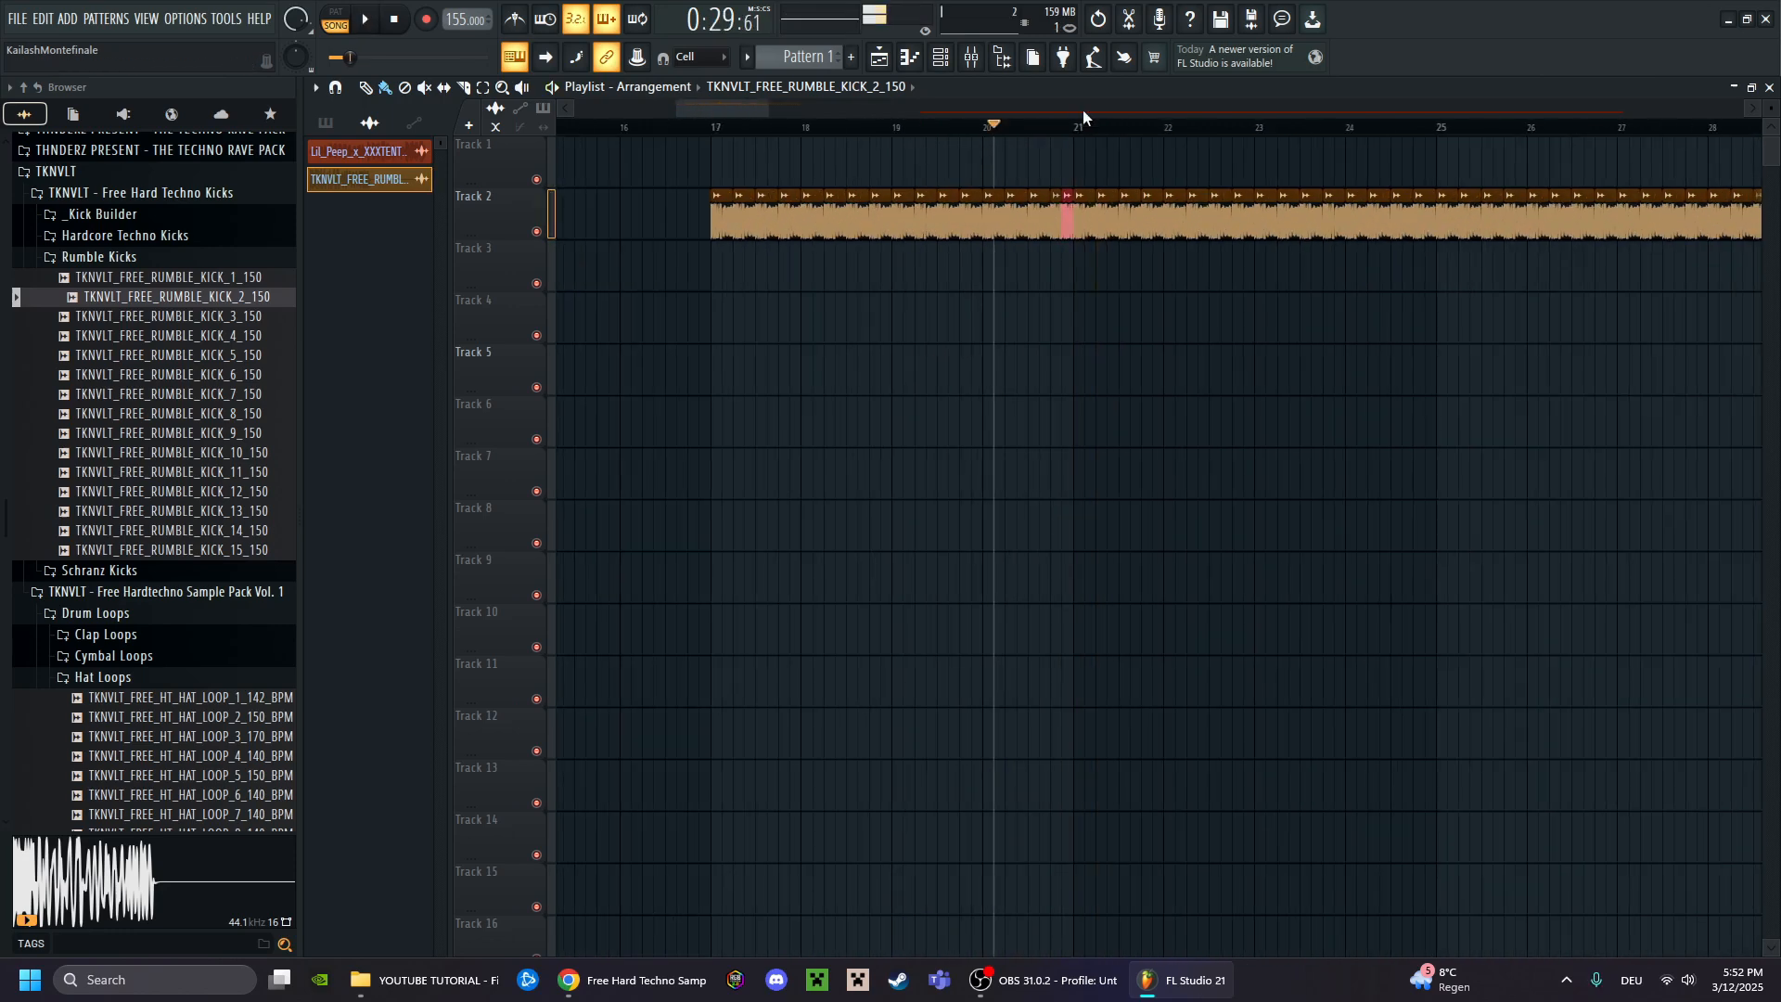
# Change the last kick before bar 25 into one half-beat and two quarter-beat kicks, and play that passage
pyautogui.scroll(-3, 1093, 130)
pyautogui.scroll(4, 1030, 131)
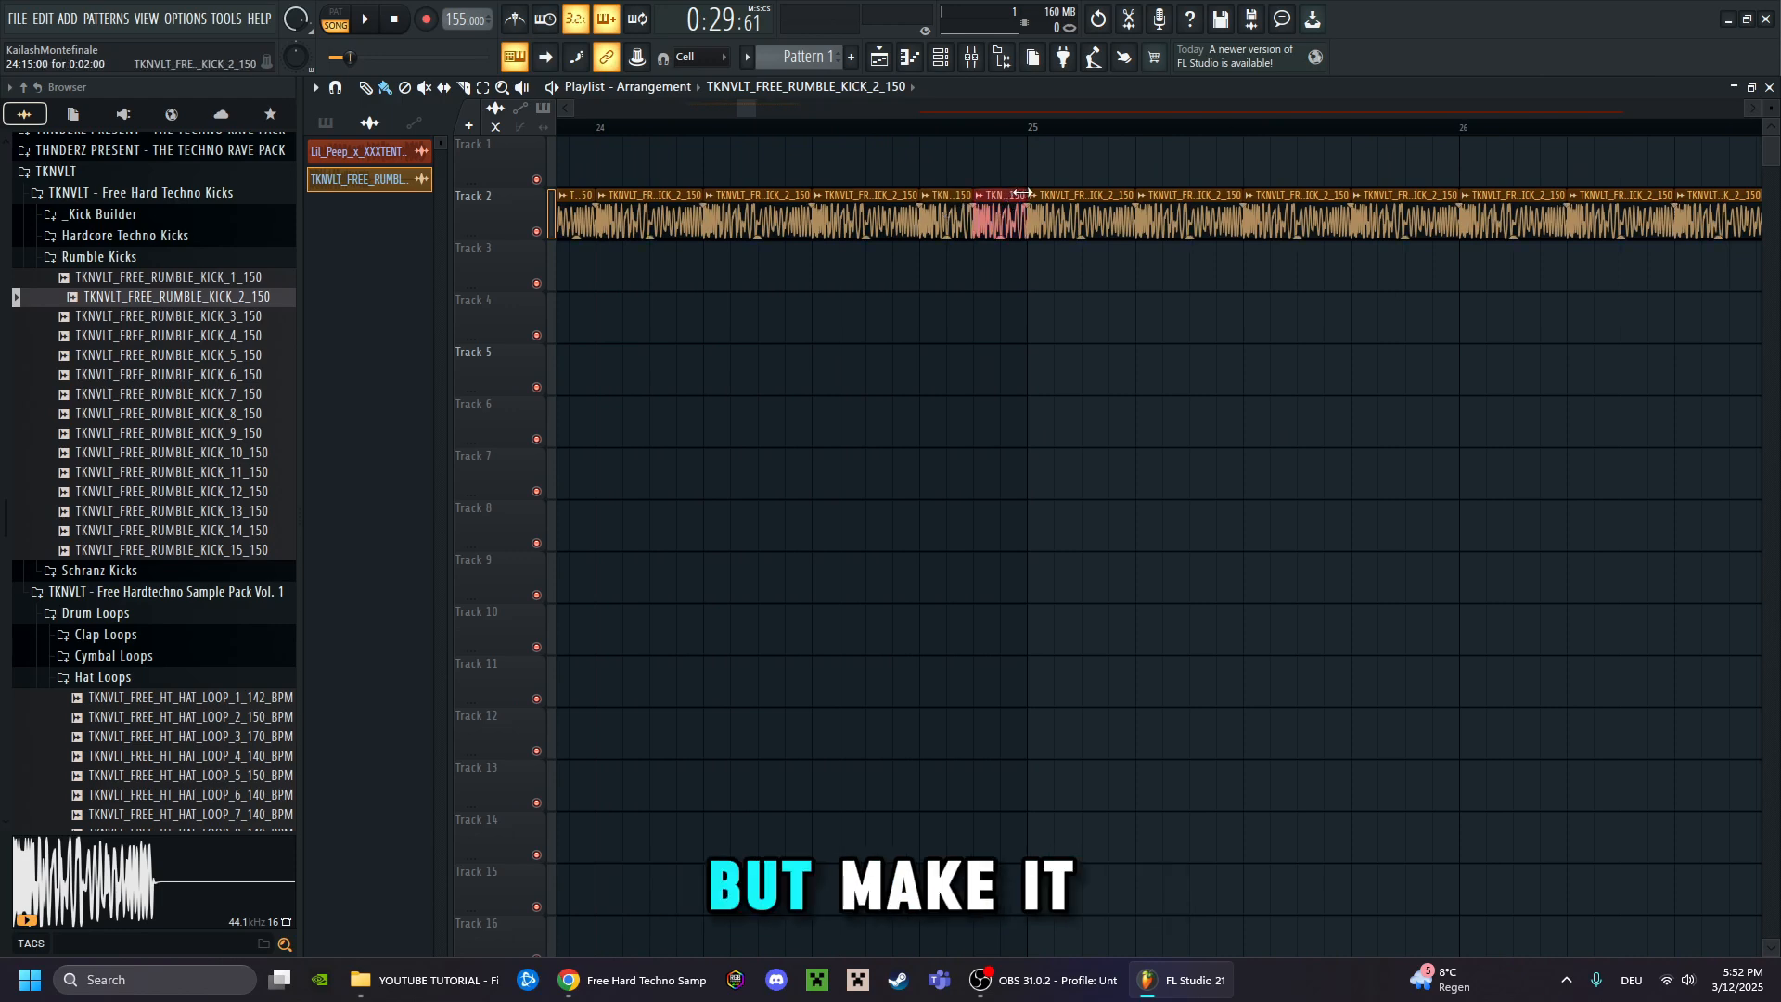
pyautogui.moveTo(1023, 192); pyautogui.dragTo(1000, 212)
pyautogui.scroll(-3, 1039, 134)
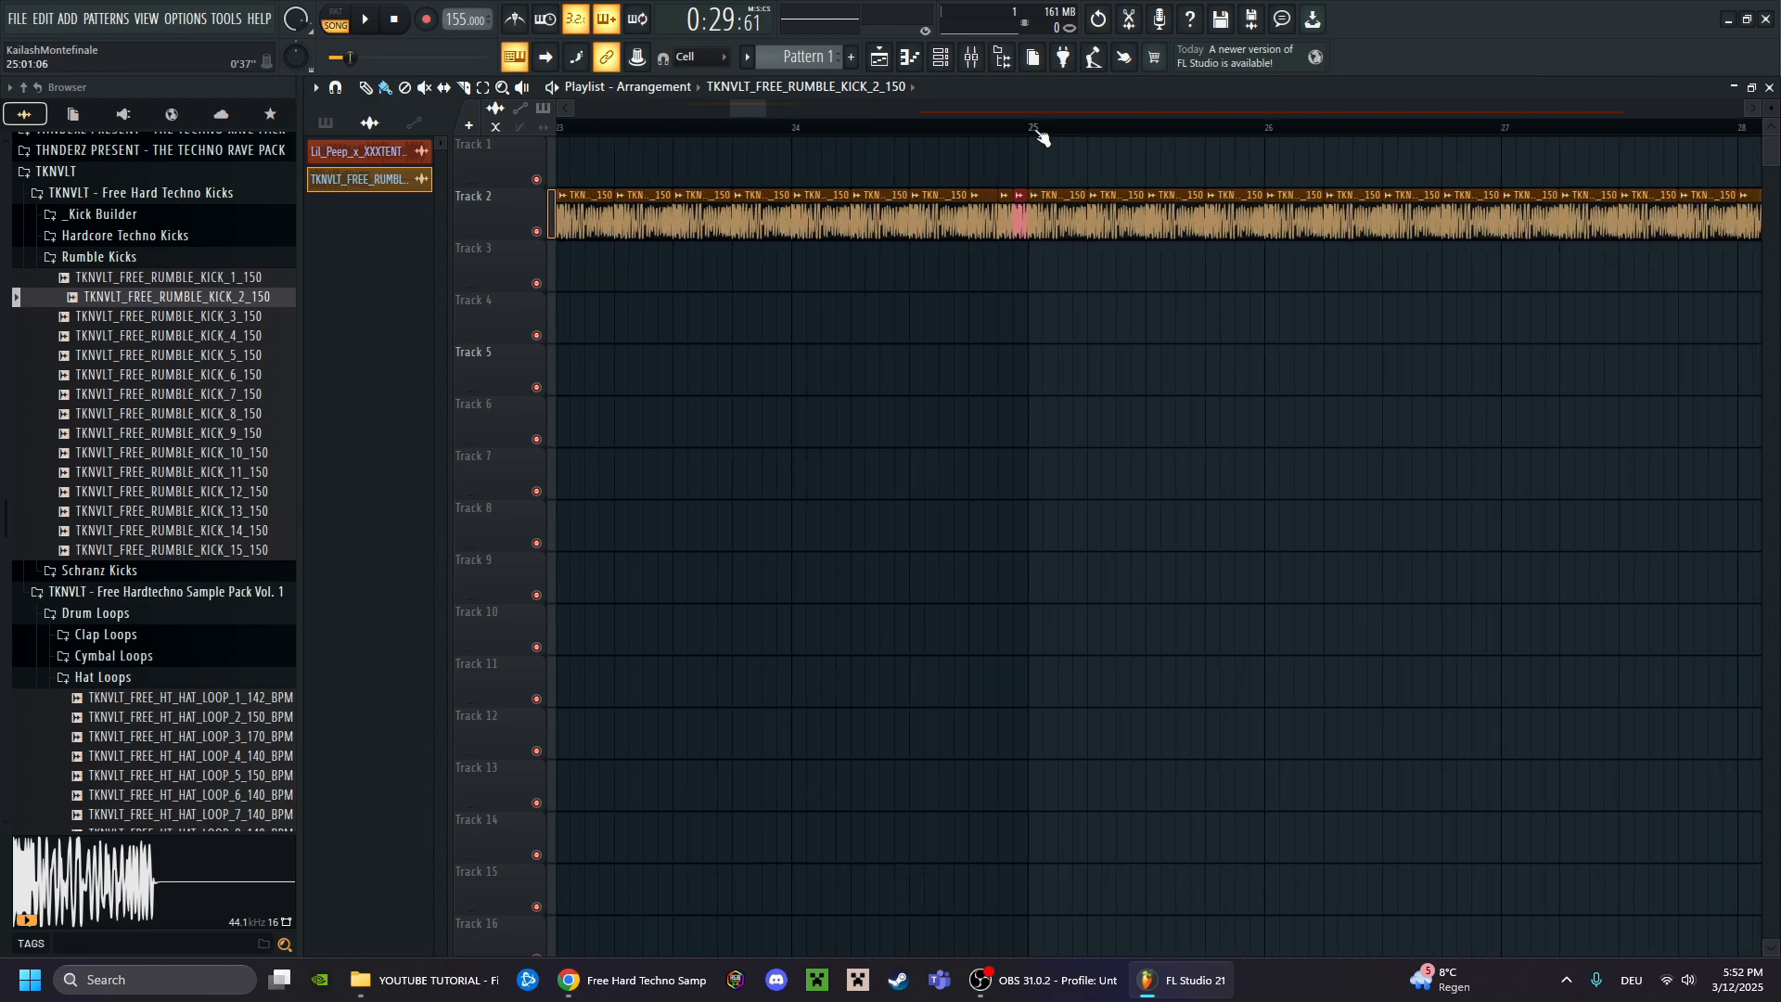
pyautogui.click(914, 125)
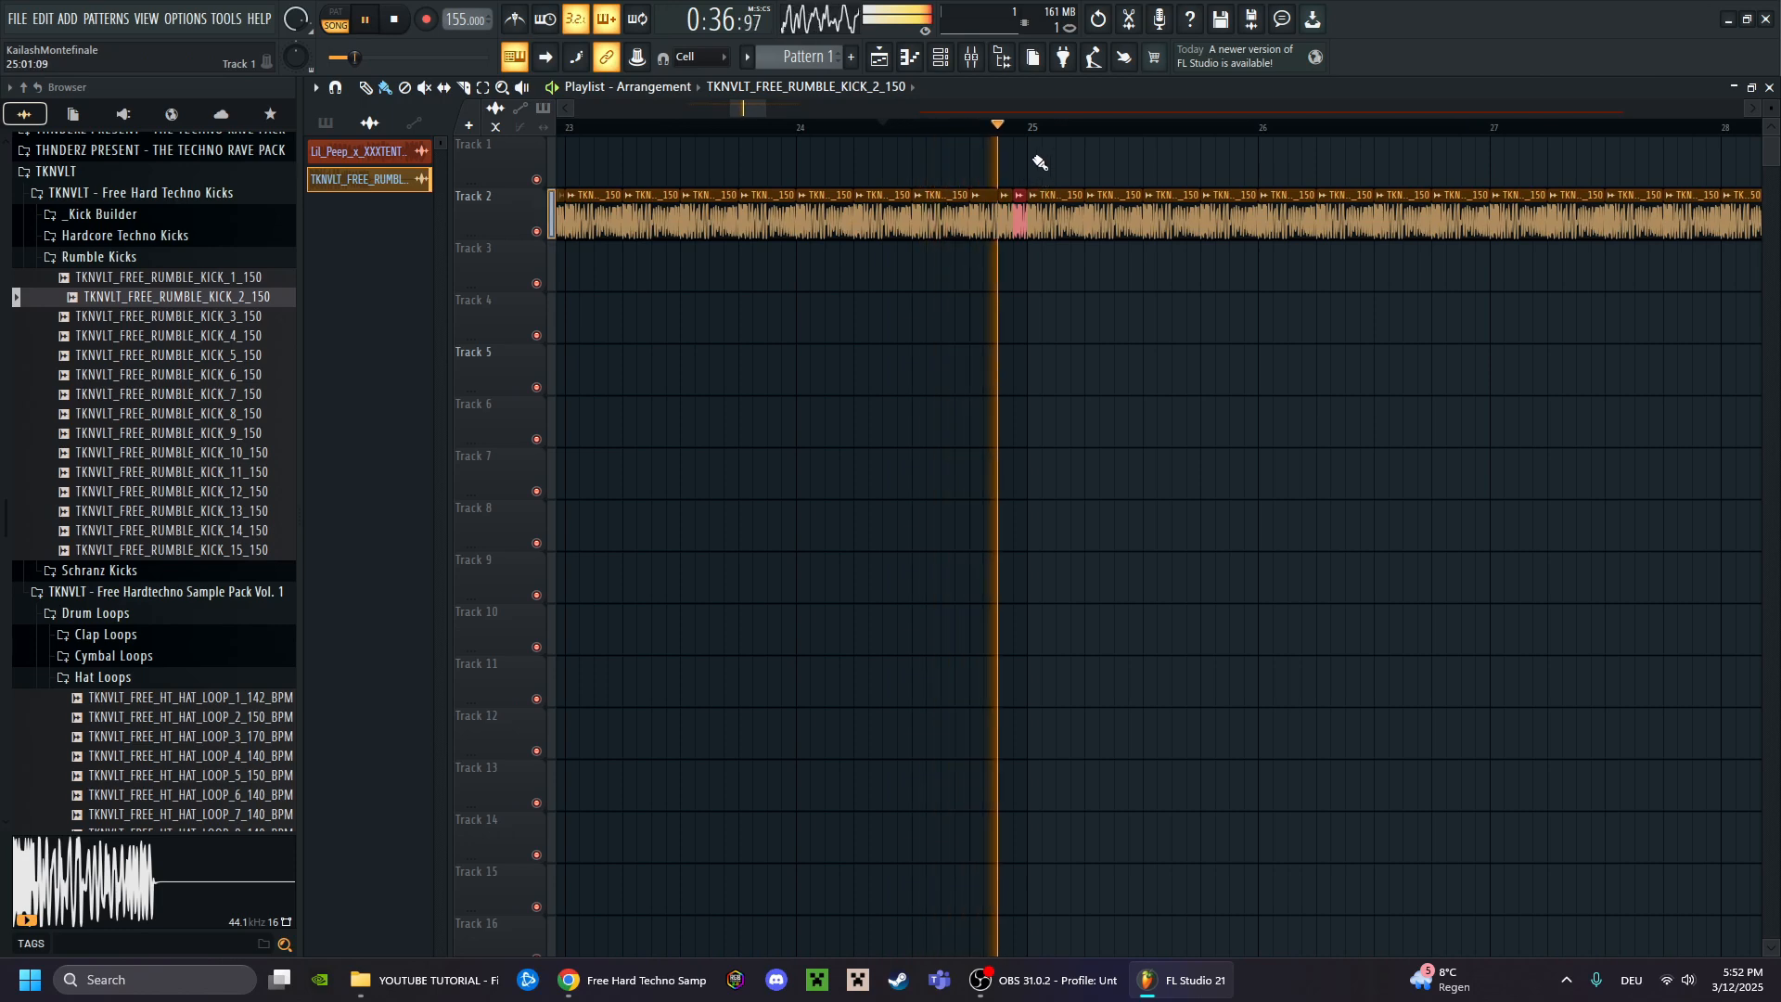
pyautogui.press('space')
# Replace the last kick before bar 29 on Track 2 with two half-beat kicks
pyautogui.scroll(-5, 1039, 130)
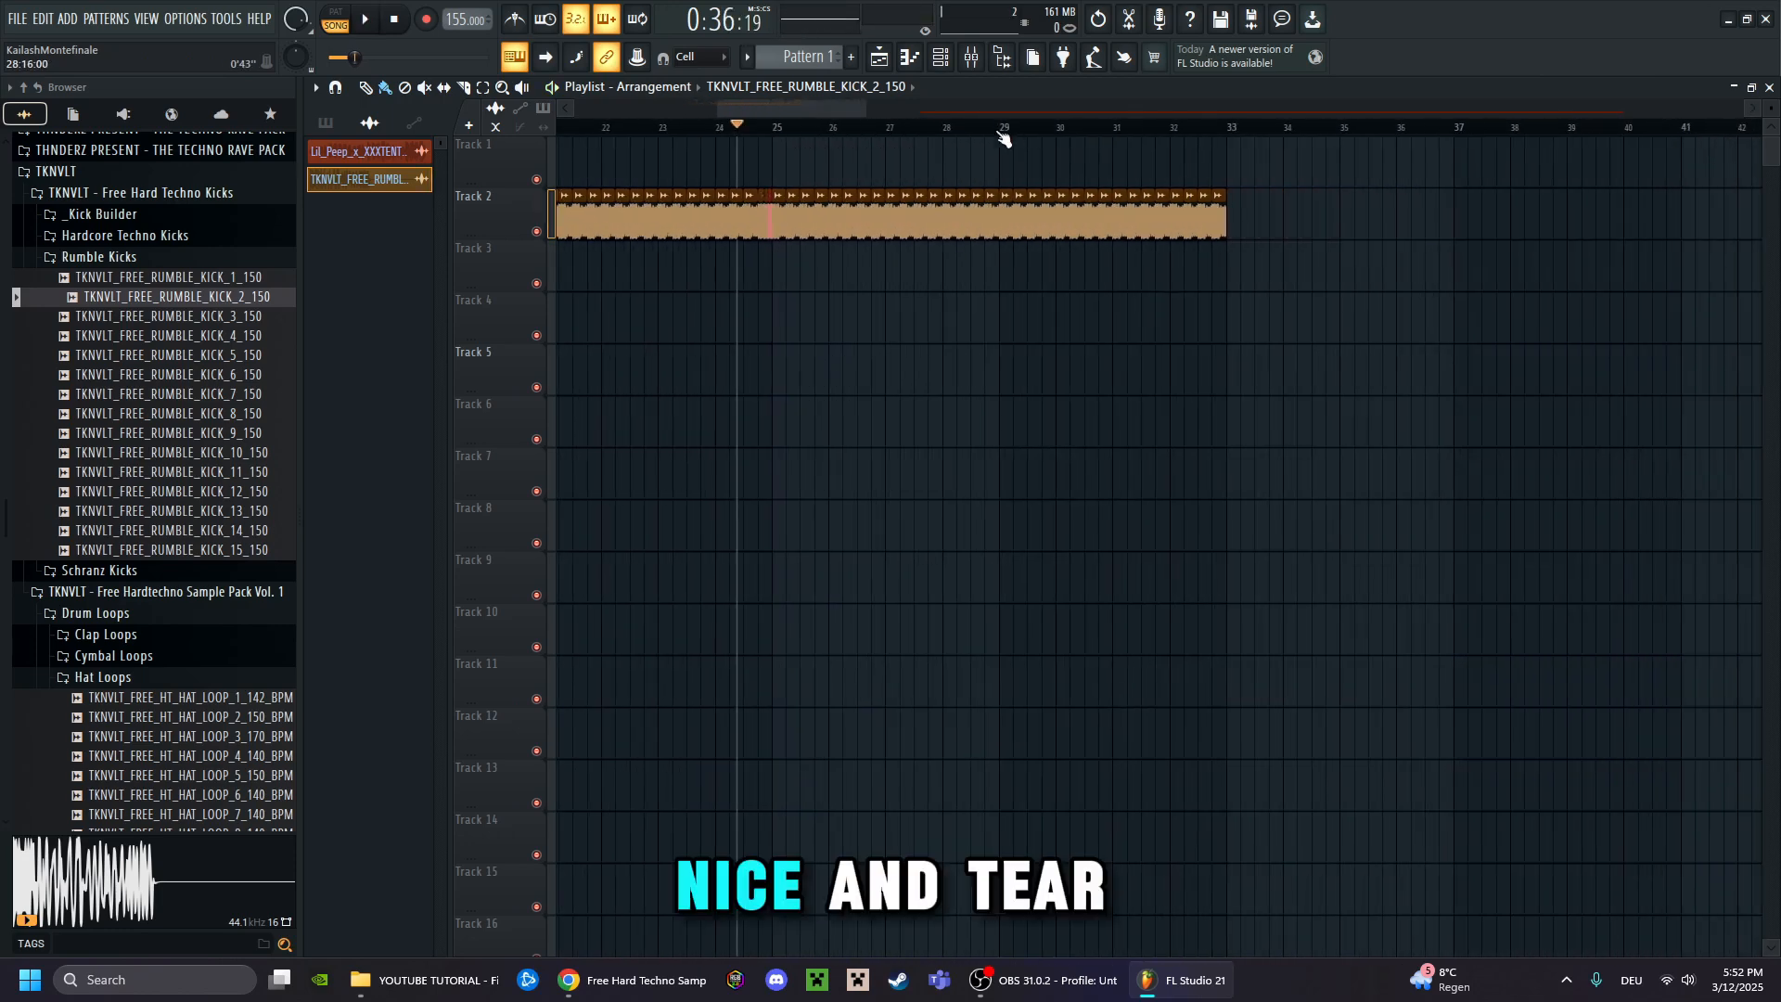
pyautogui.scroll(5, 1005, 137)
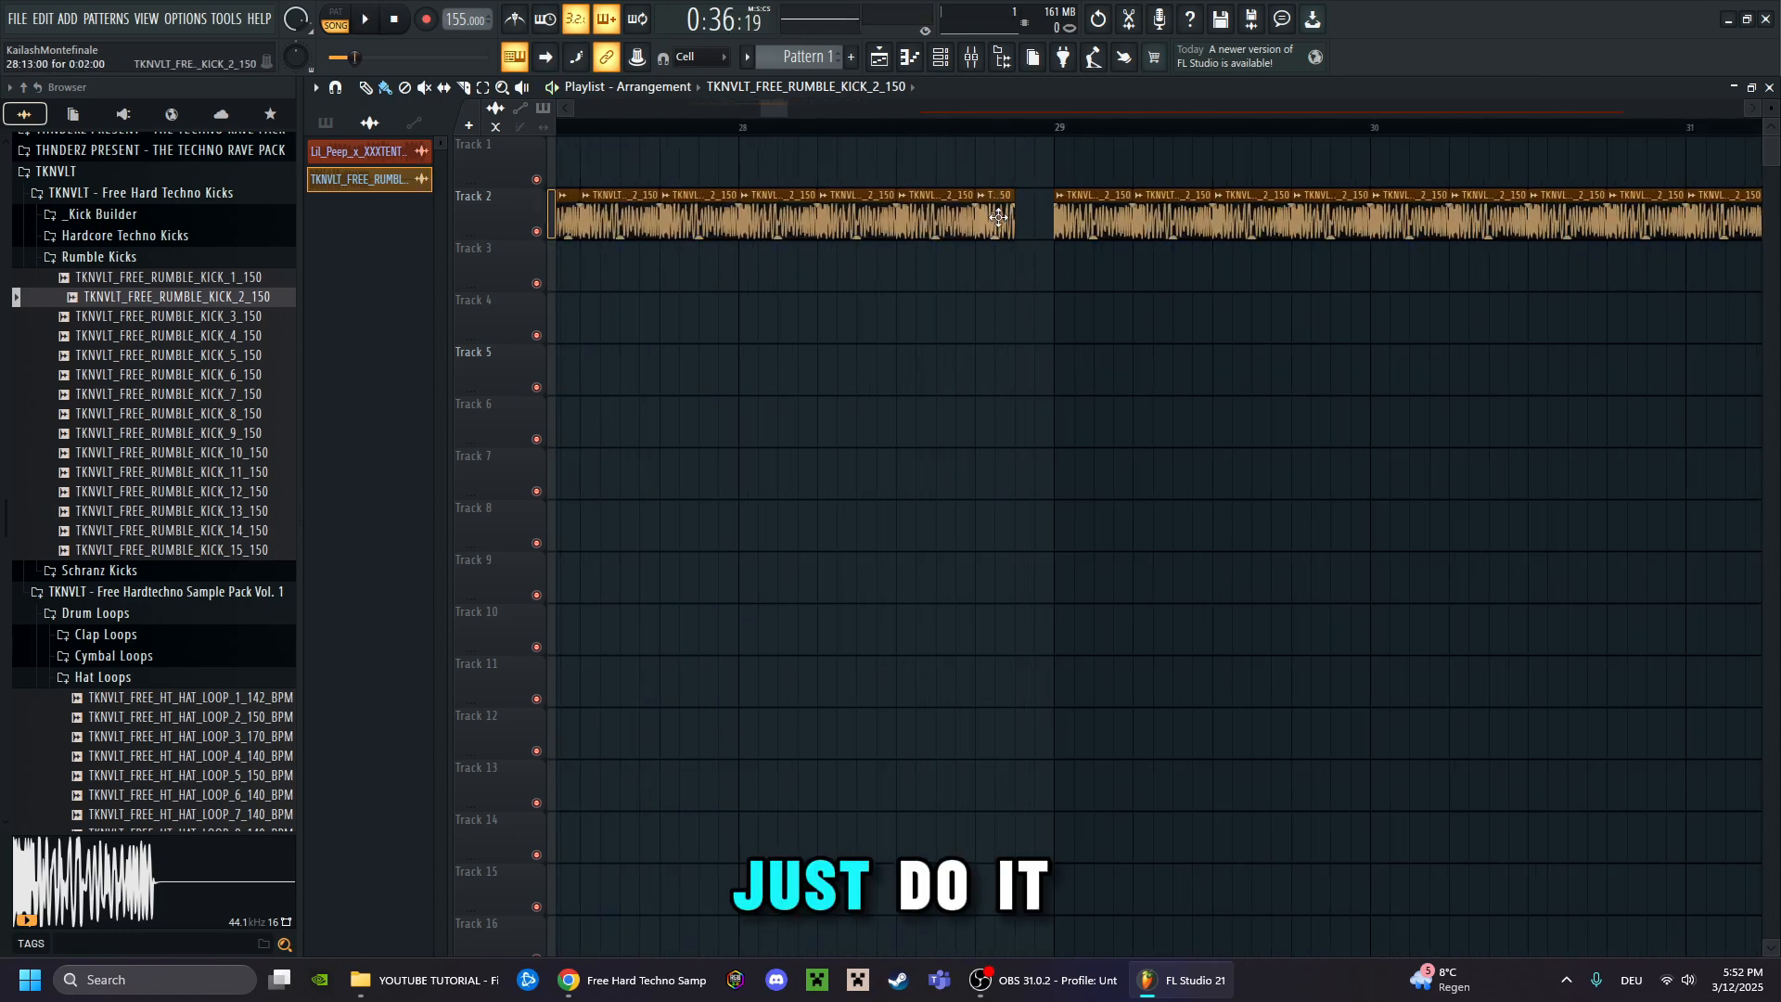
pyautogui.scroll(3, 1045, 131)
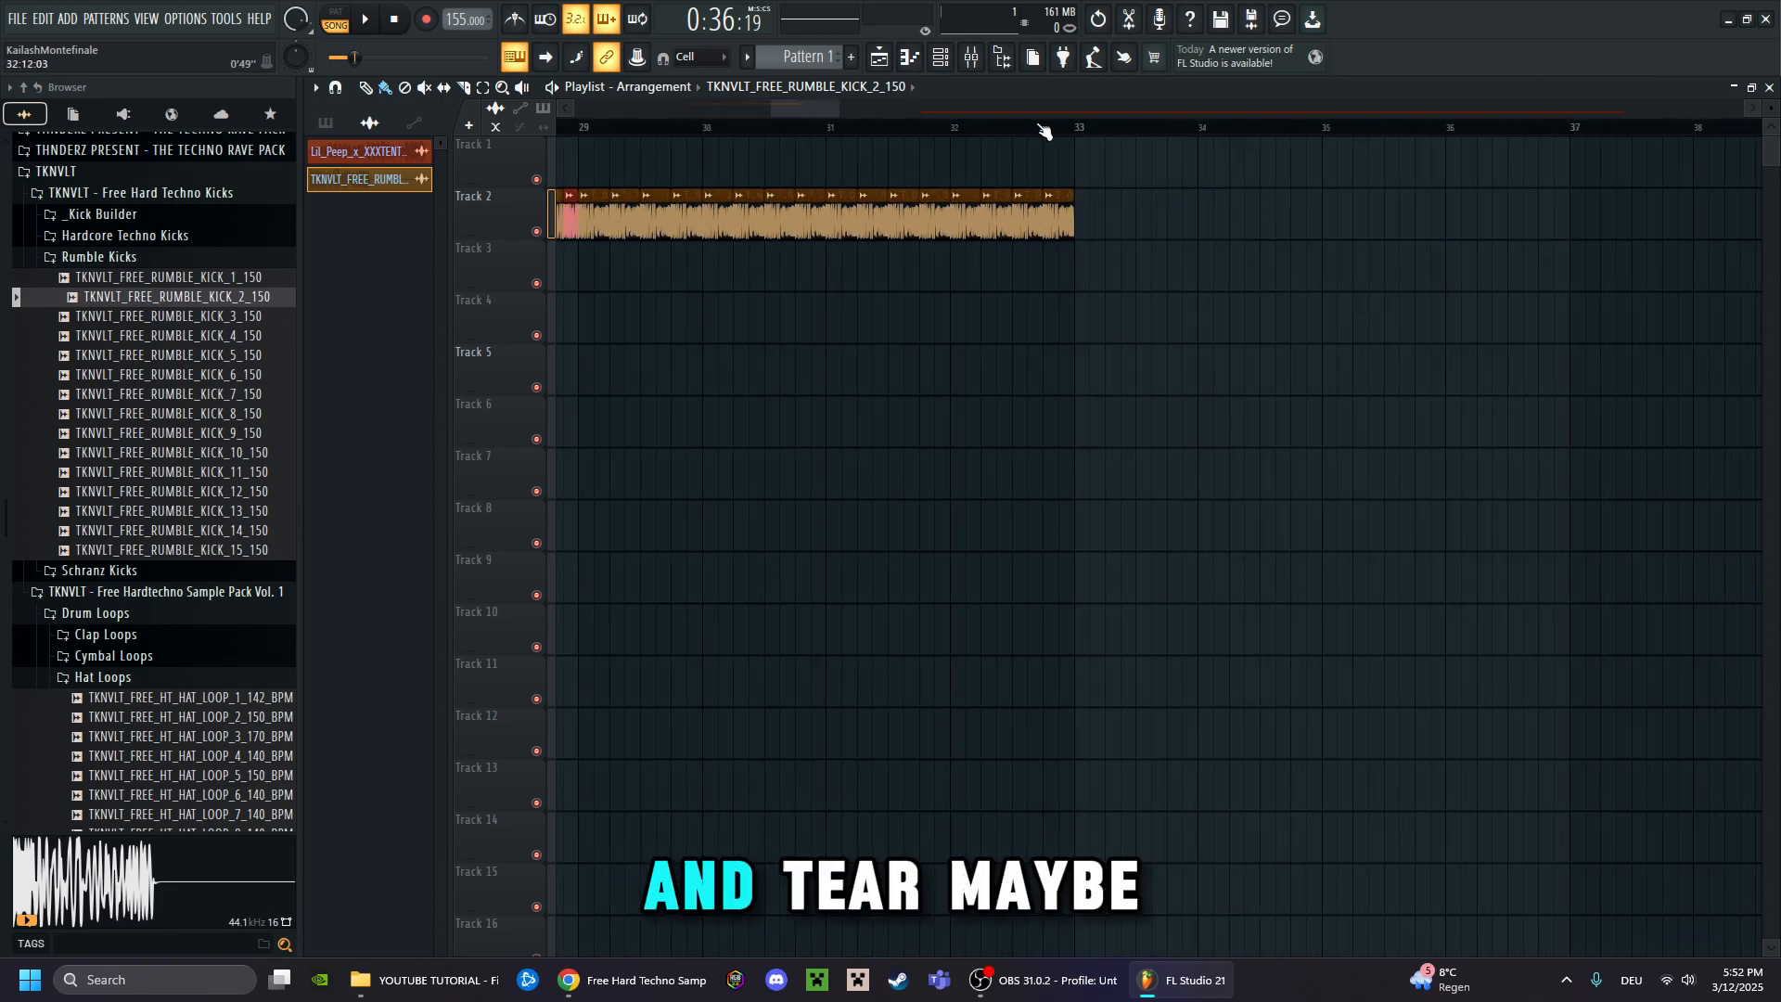
# Build a fill of half-beat and quarter-beat kicks over the last two beats before bar 33, and play it back
pyautogui.scroll(1, 1055, 136)
pyautogui.click(1154, 206)
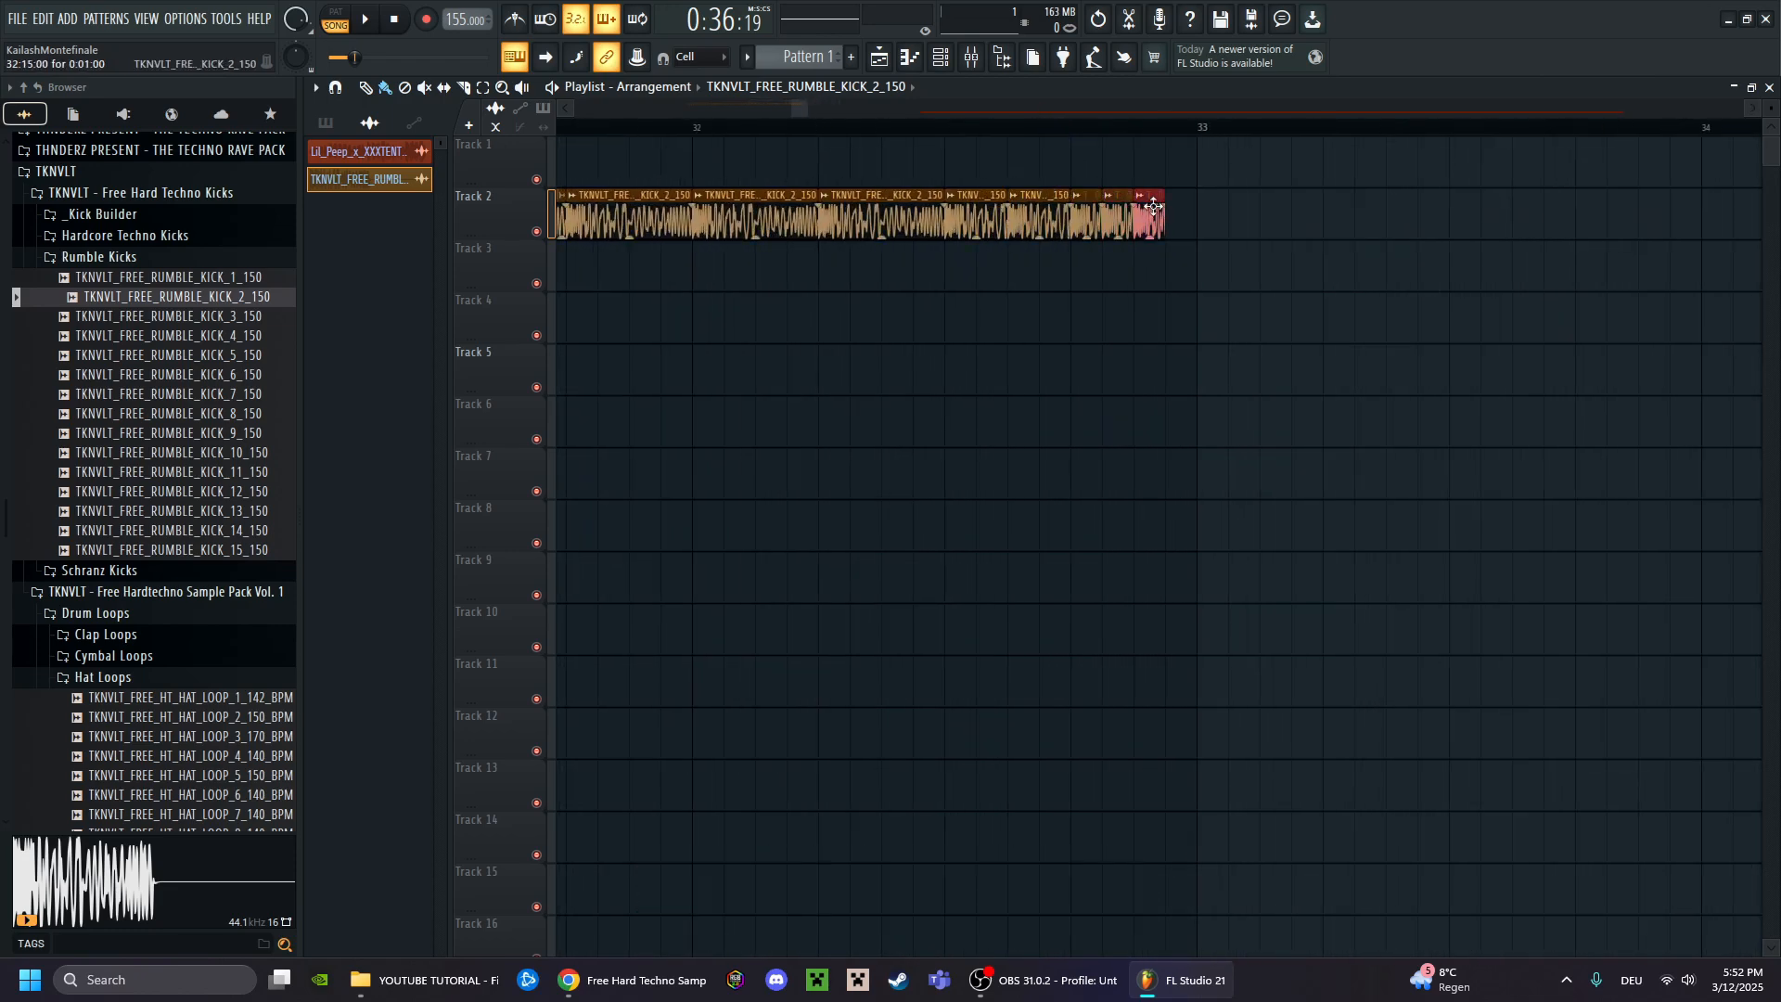
pyautogui.moveTo(1164, 195); pyautogui.dragTo(1184, 193)
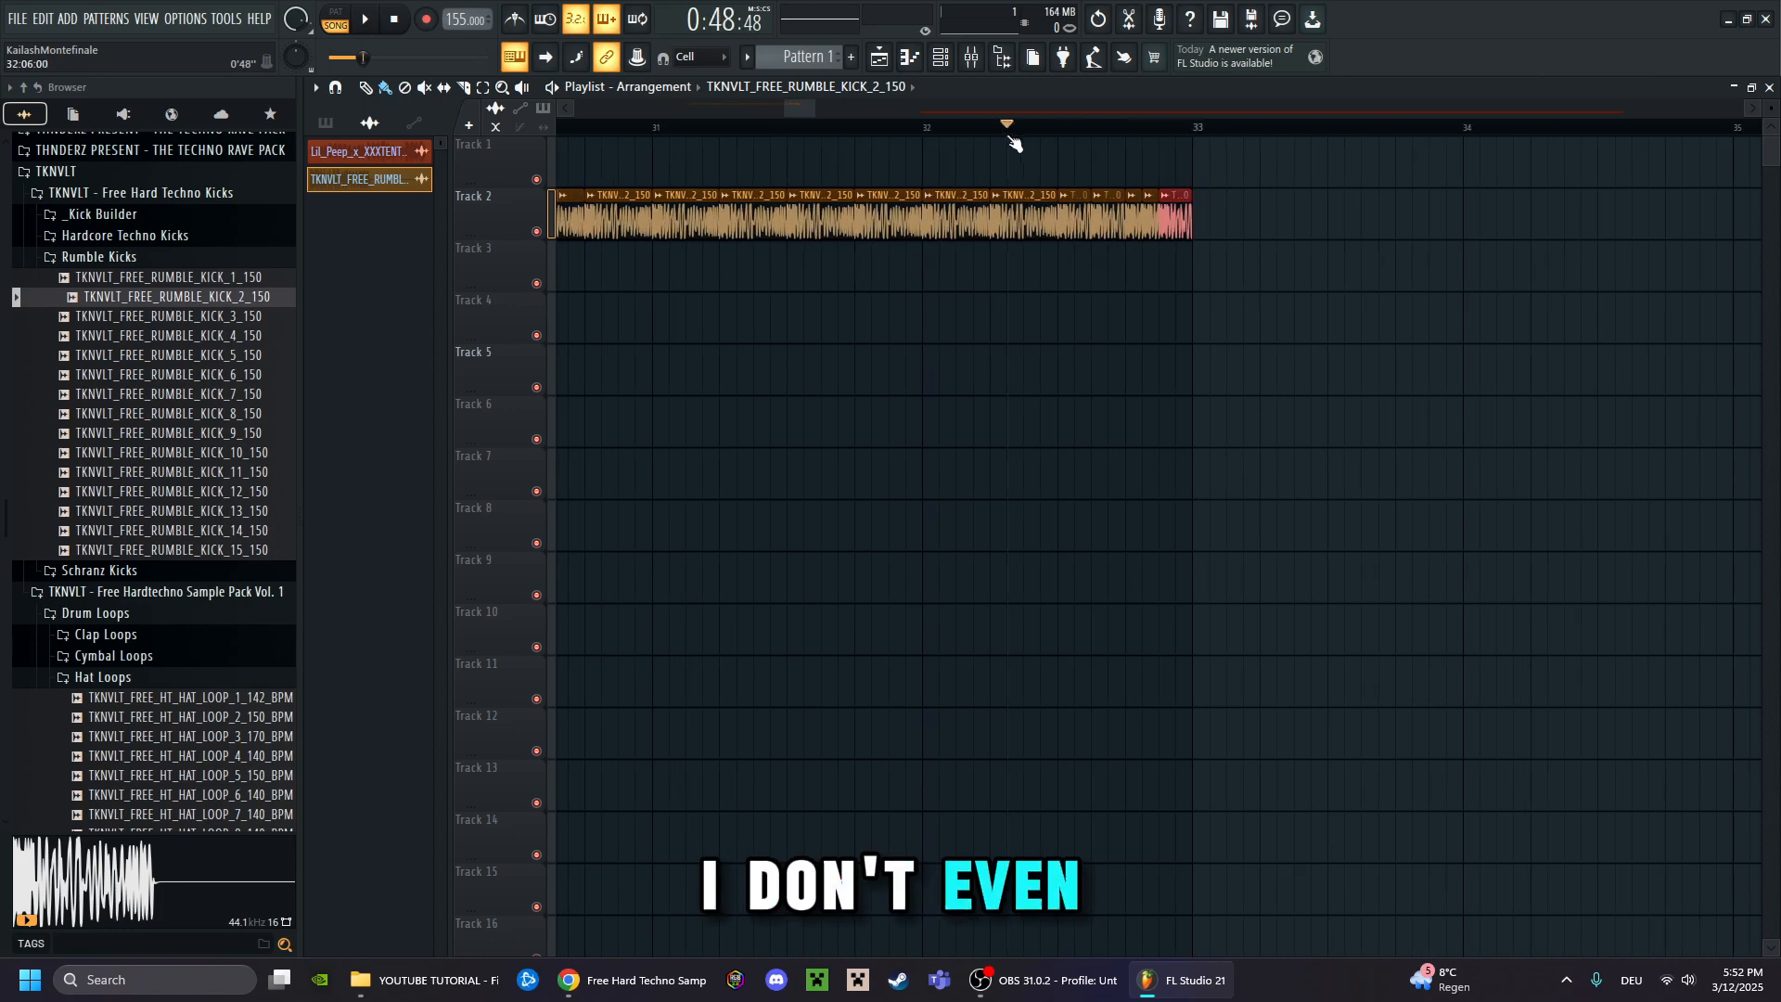
pyautogui.press('space')
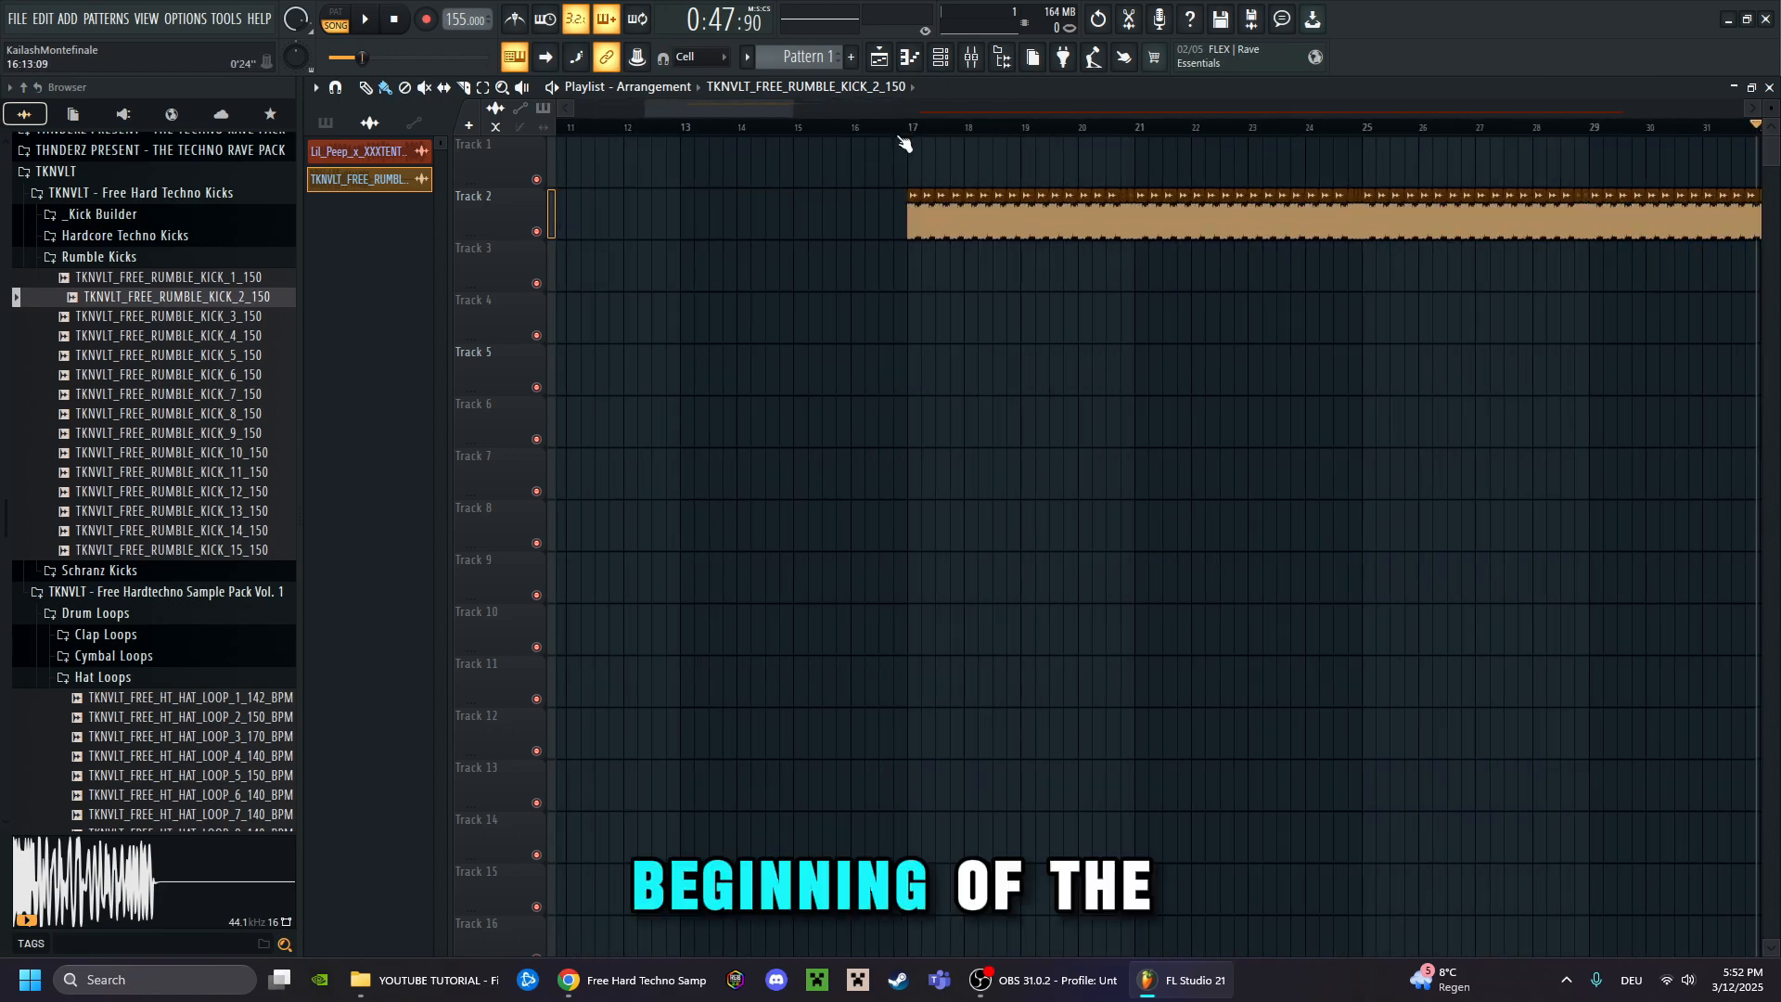
pyautogui.scroll(5, 911, 138)
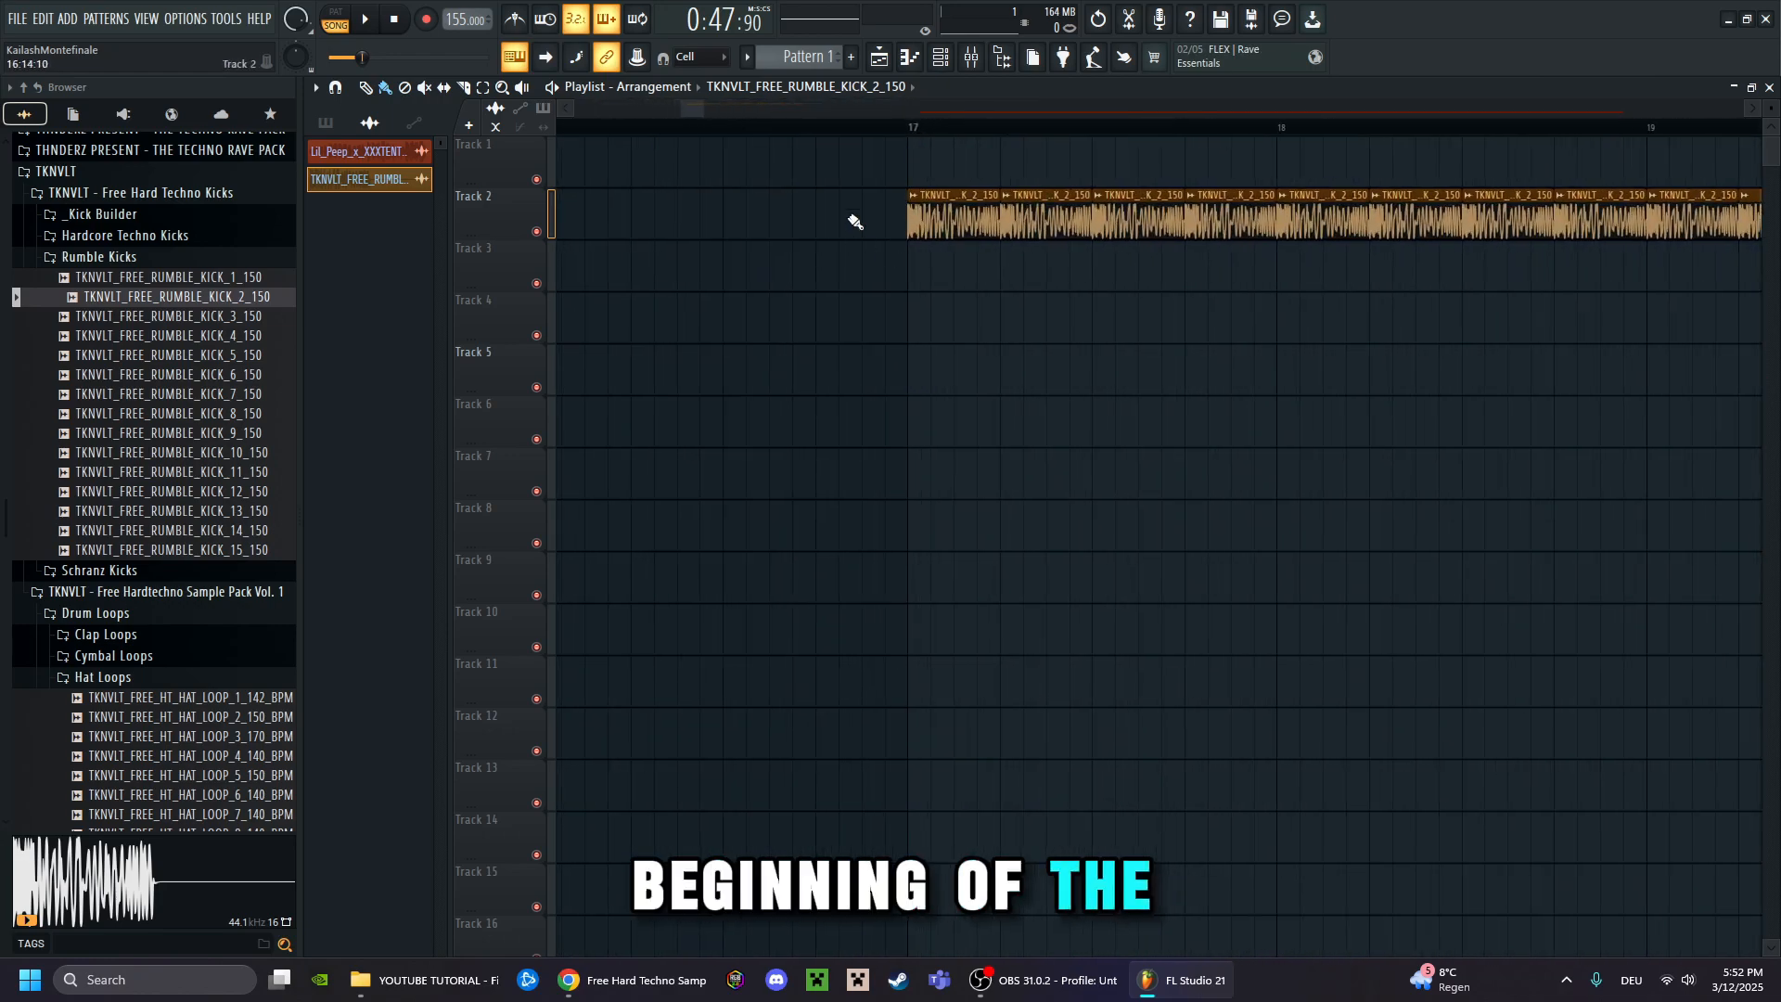
# Add one extra rumble kick in the beat before bar 17 on Track 2 and make it a unique clip
pyautogui.hscroll(-3, 1315, 136)
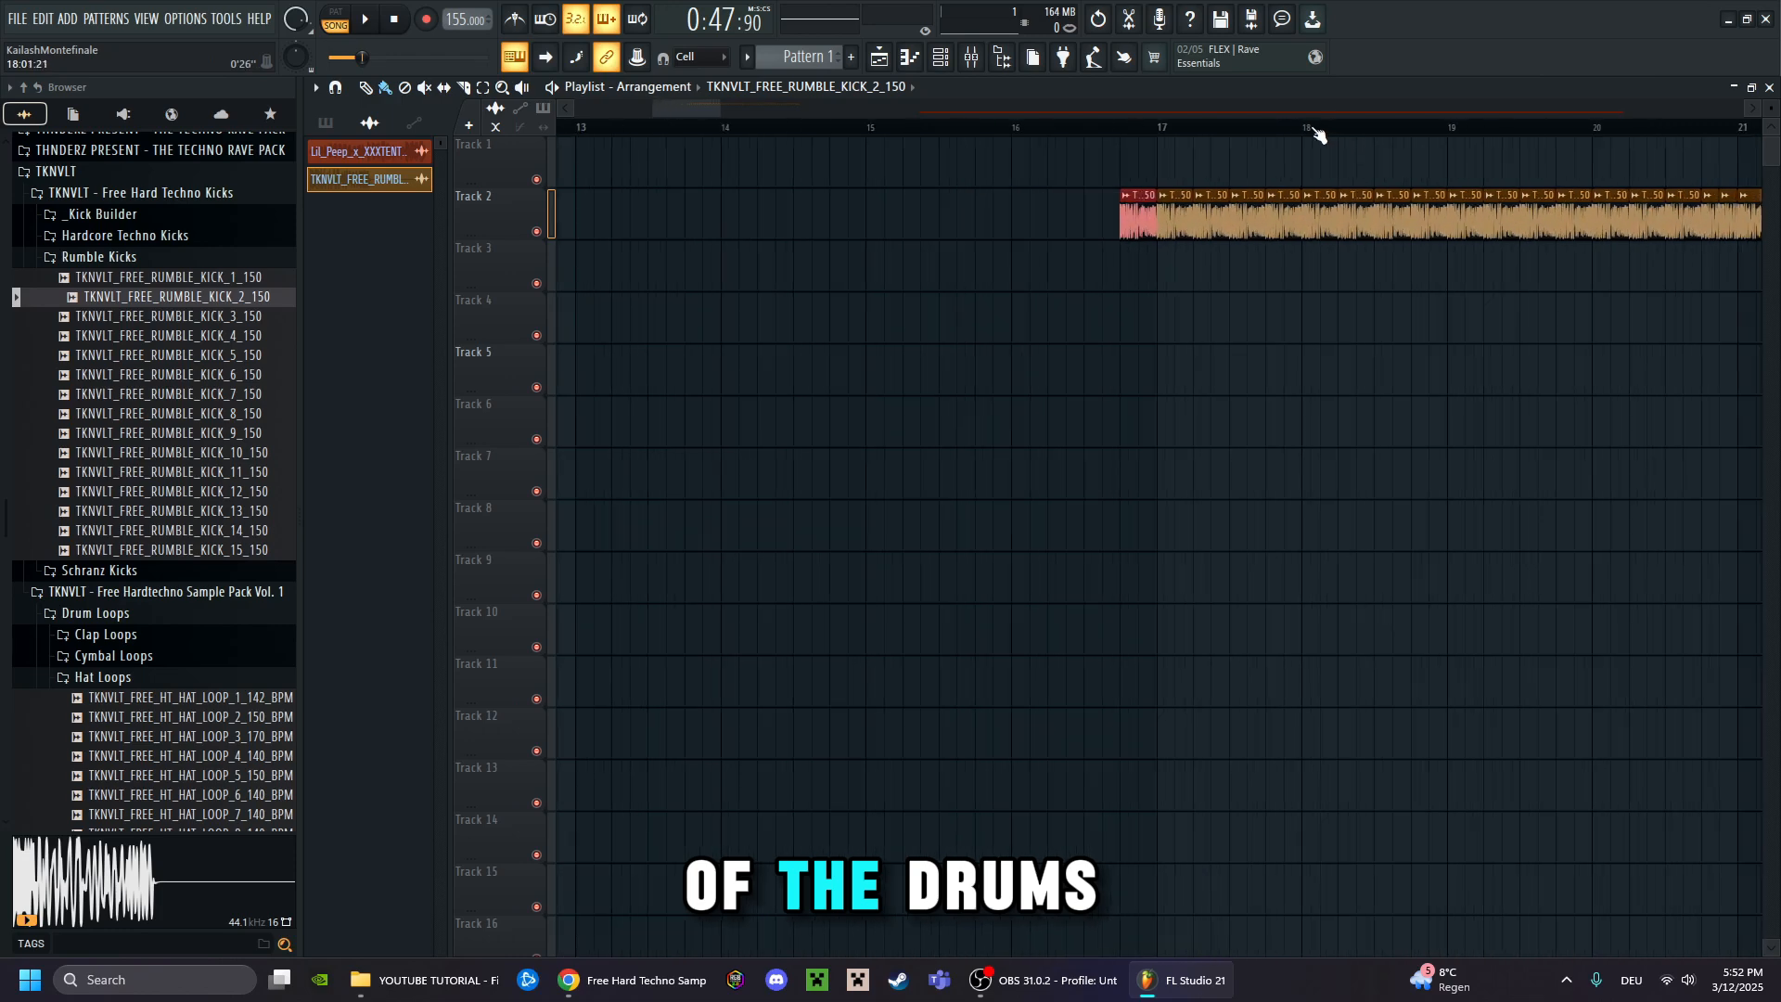
pyautogui.scroll(2, 960, 218)
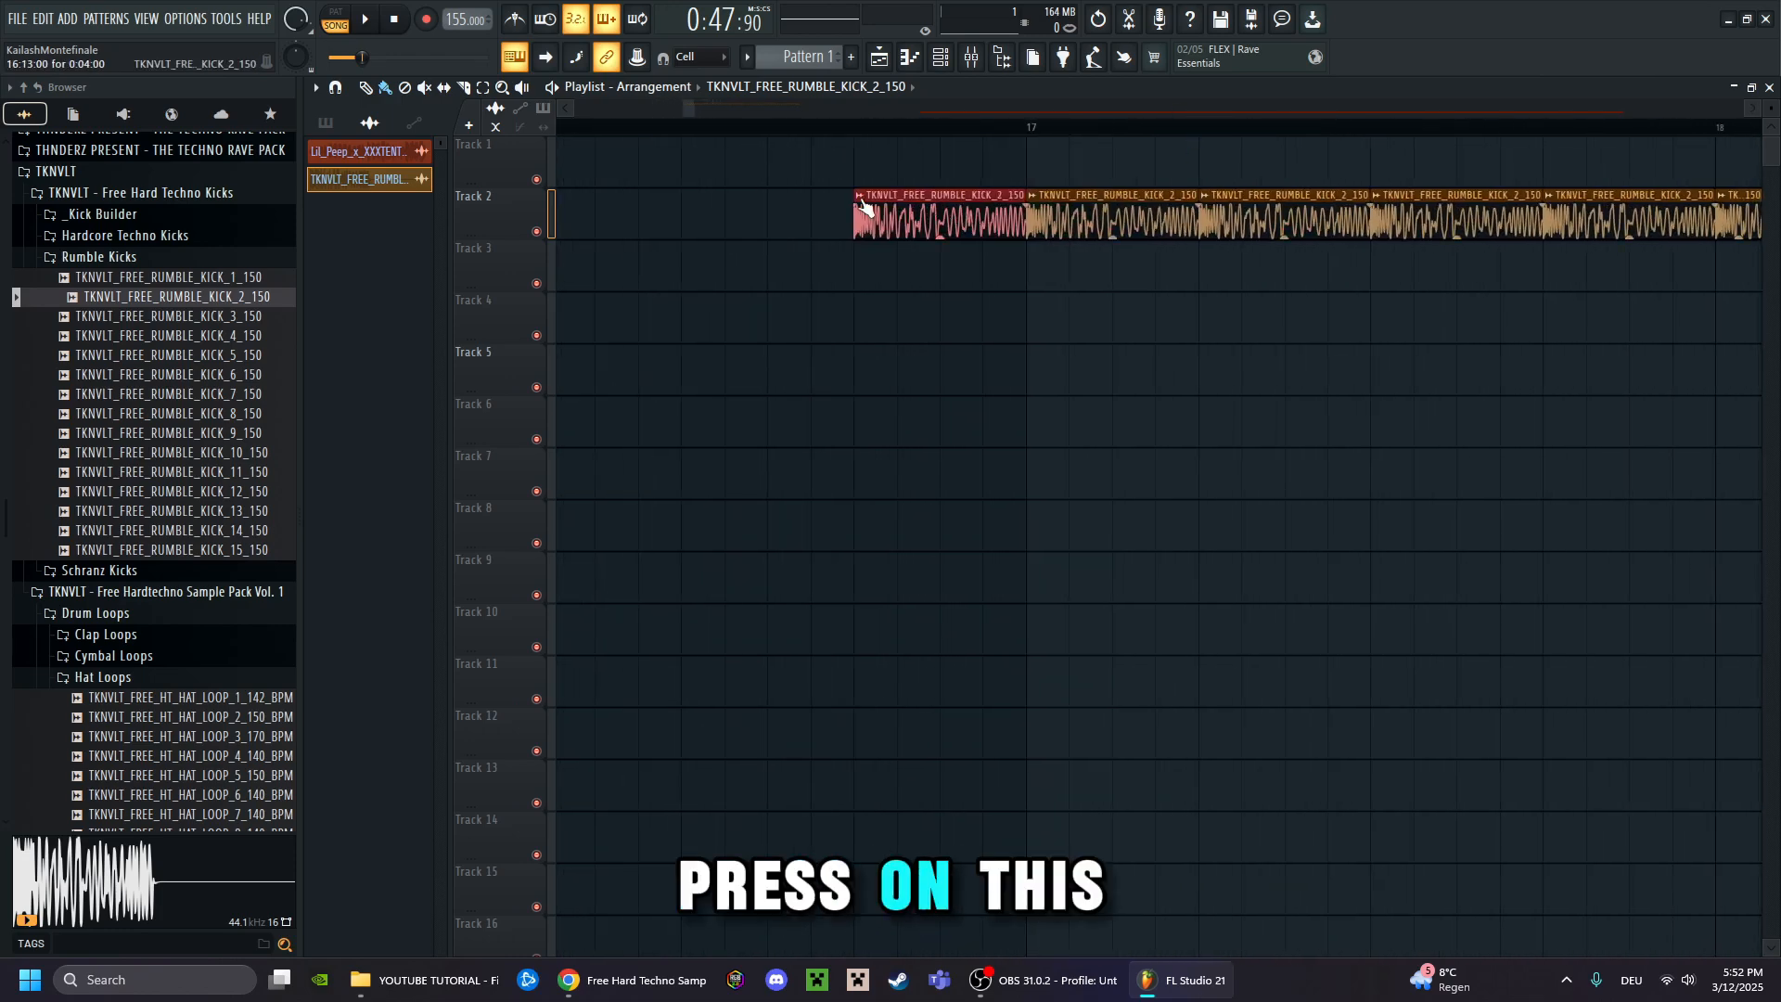
pyautogui.click(863, 203)
pyautogui.click(893, 373)
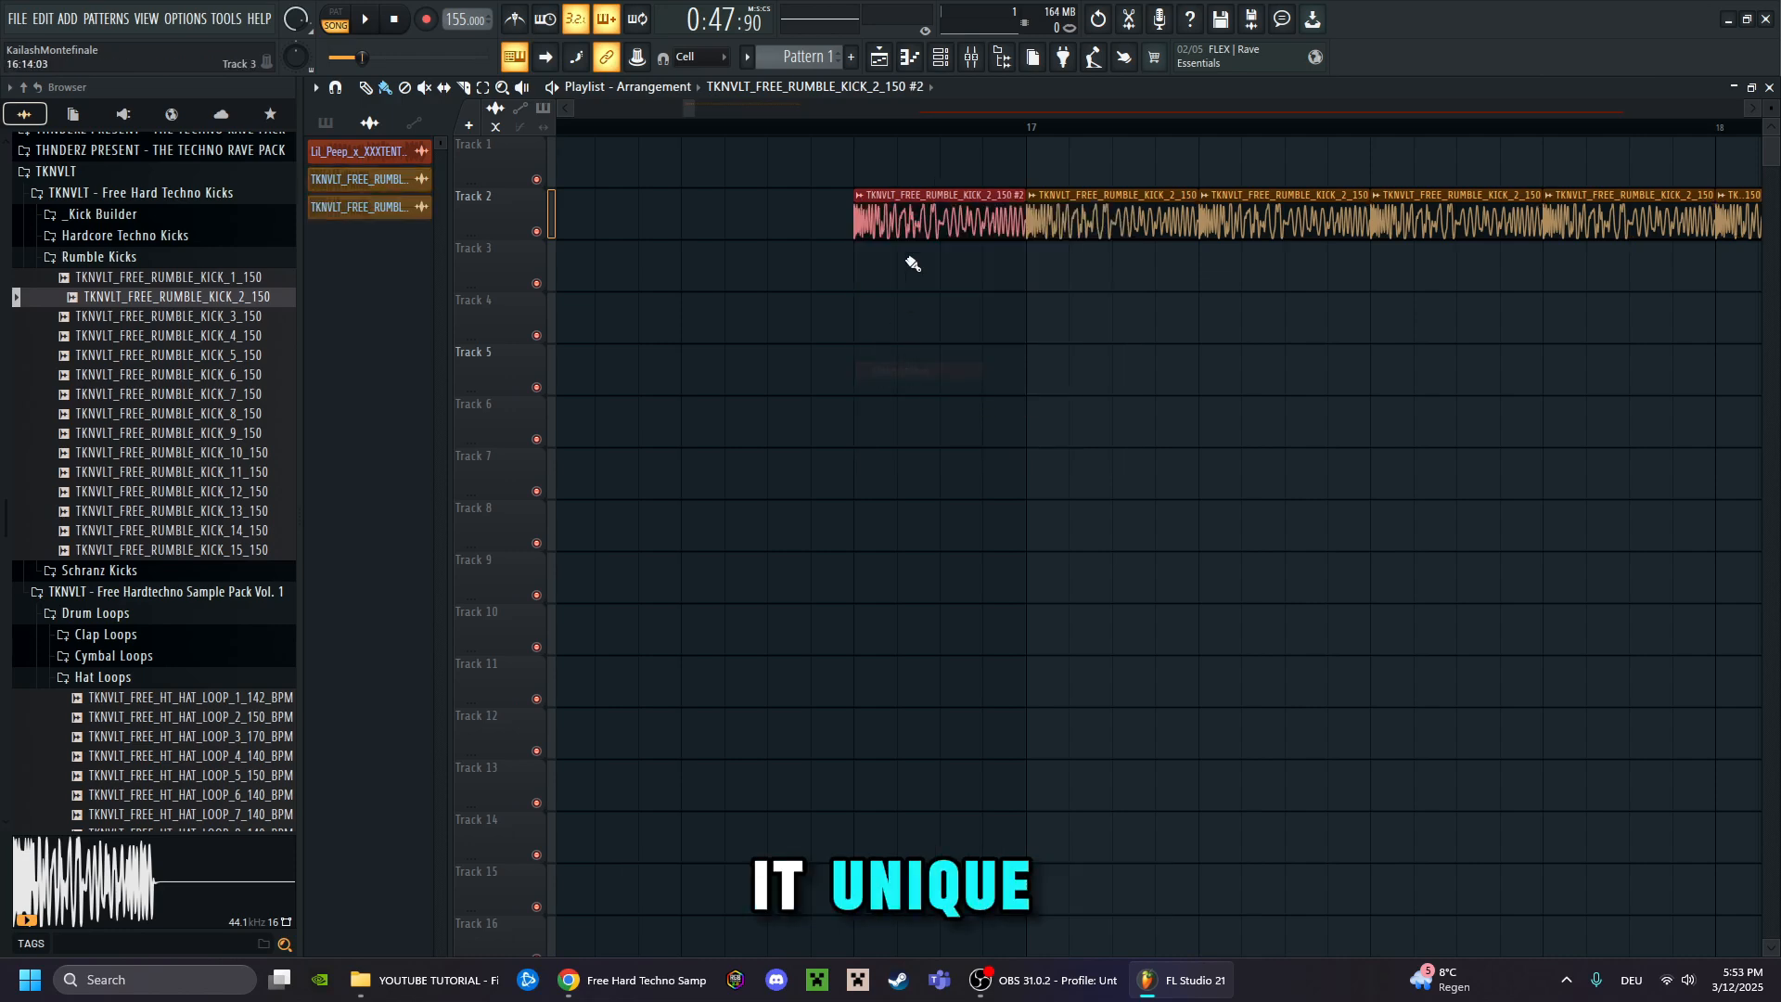
# Reverse the unique kick and trim off its silent start, so it fills just the beat before bar 17
pyautogui.doubleClick(911, 227)
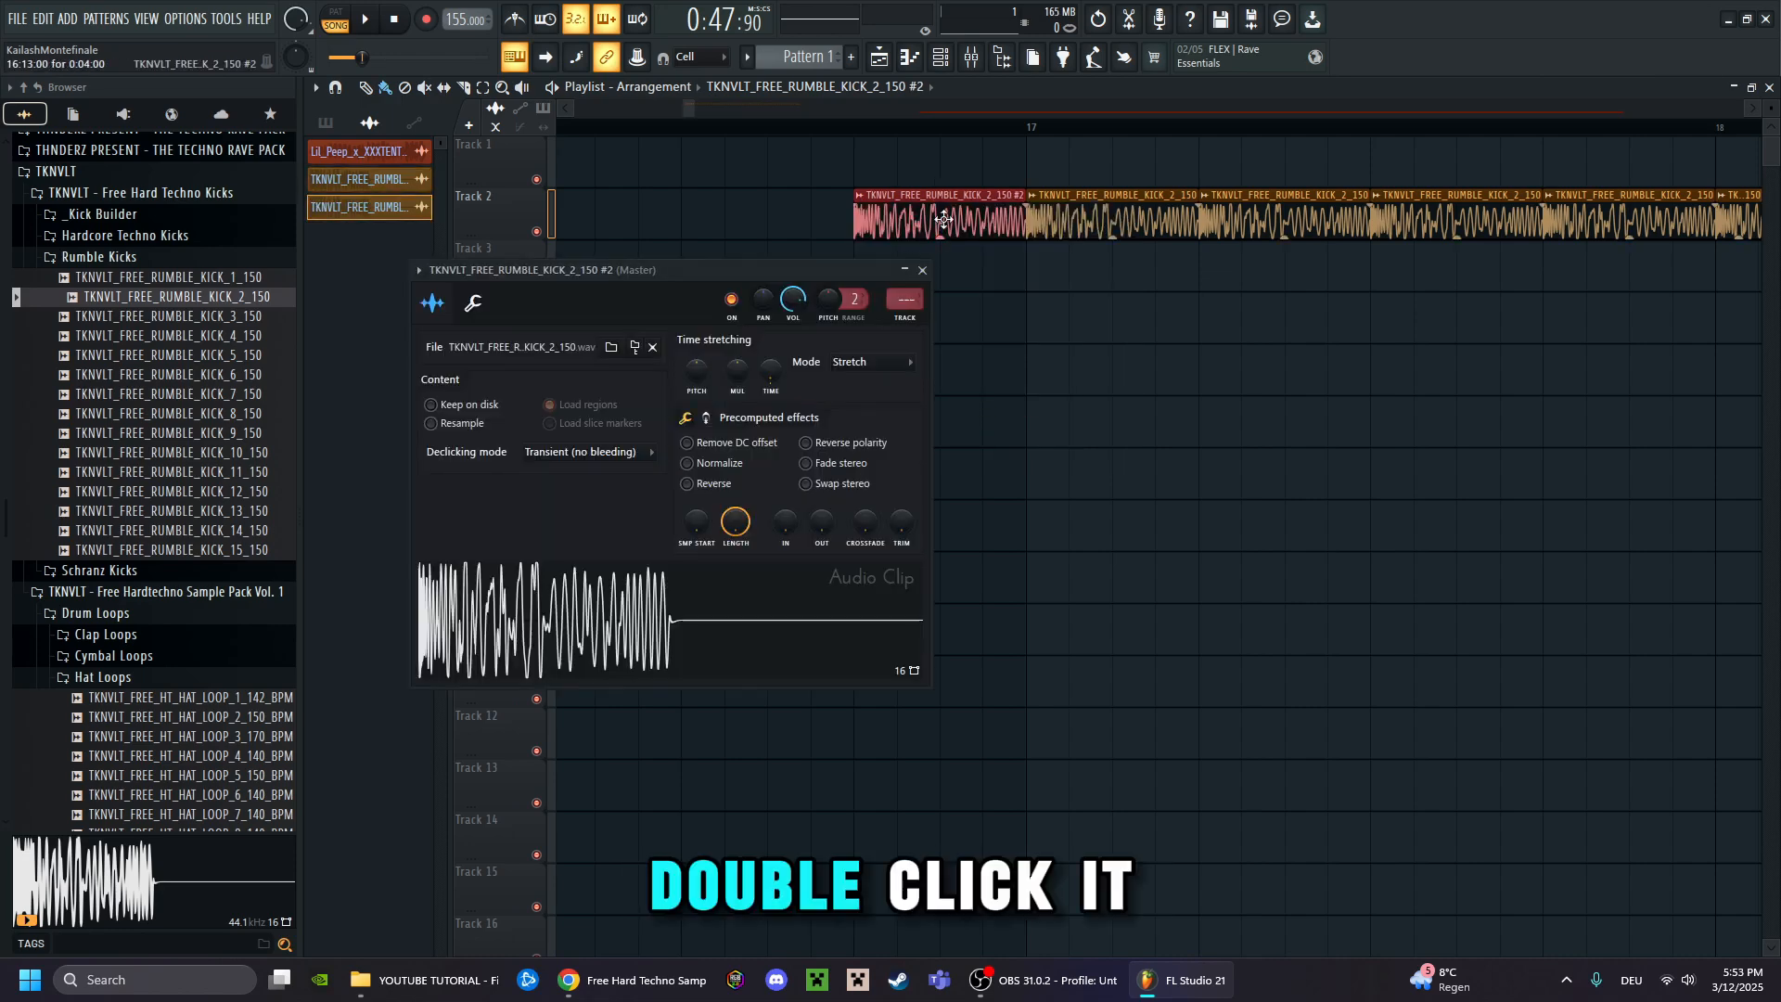
pyautogui.click(687, 483)
pyautogui.click(922, 270)
pyautogui.moveTo(922, 213); pyautogui.dragTo(792, 214)
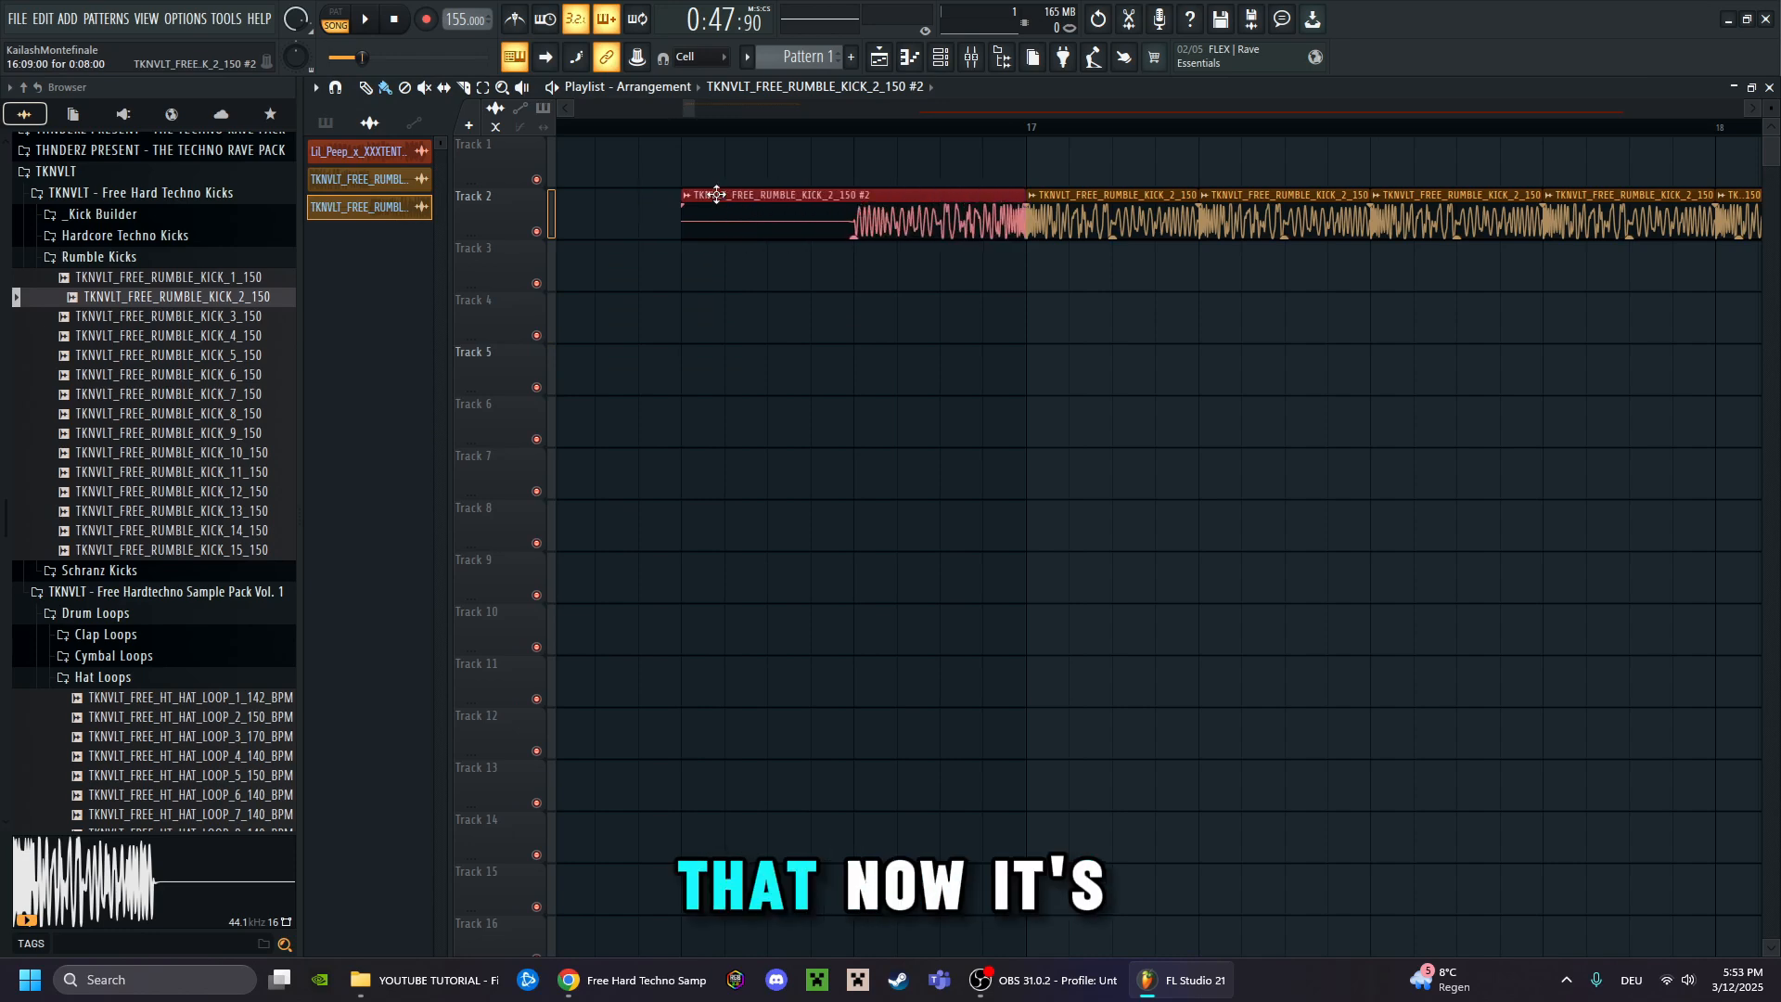
pyautogui.moveTo(686, 199); pyautogui.dragTo(854, 199)
# Play the passage around bar 17 to hear the reversed kick leading into the kick row
pyautogui.scroll(-4, 854, 198)
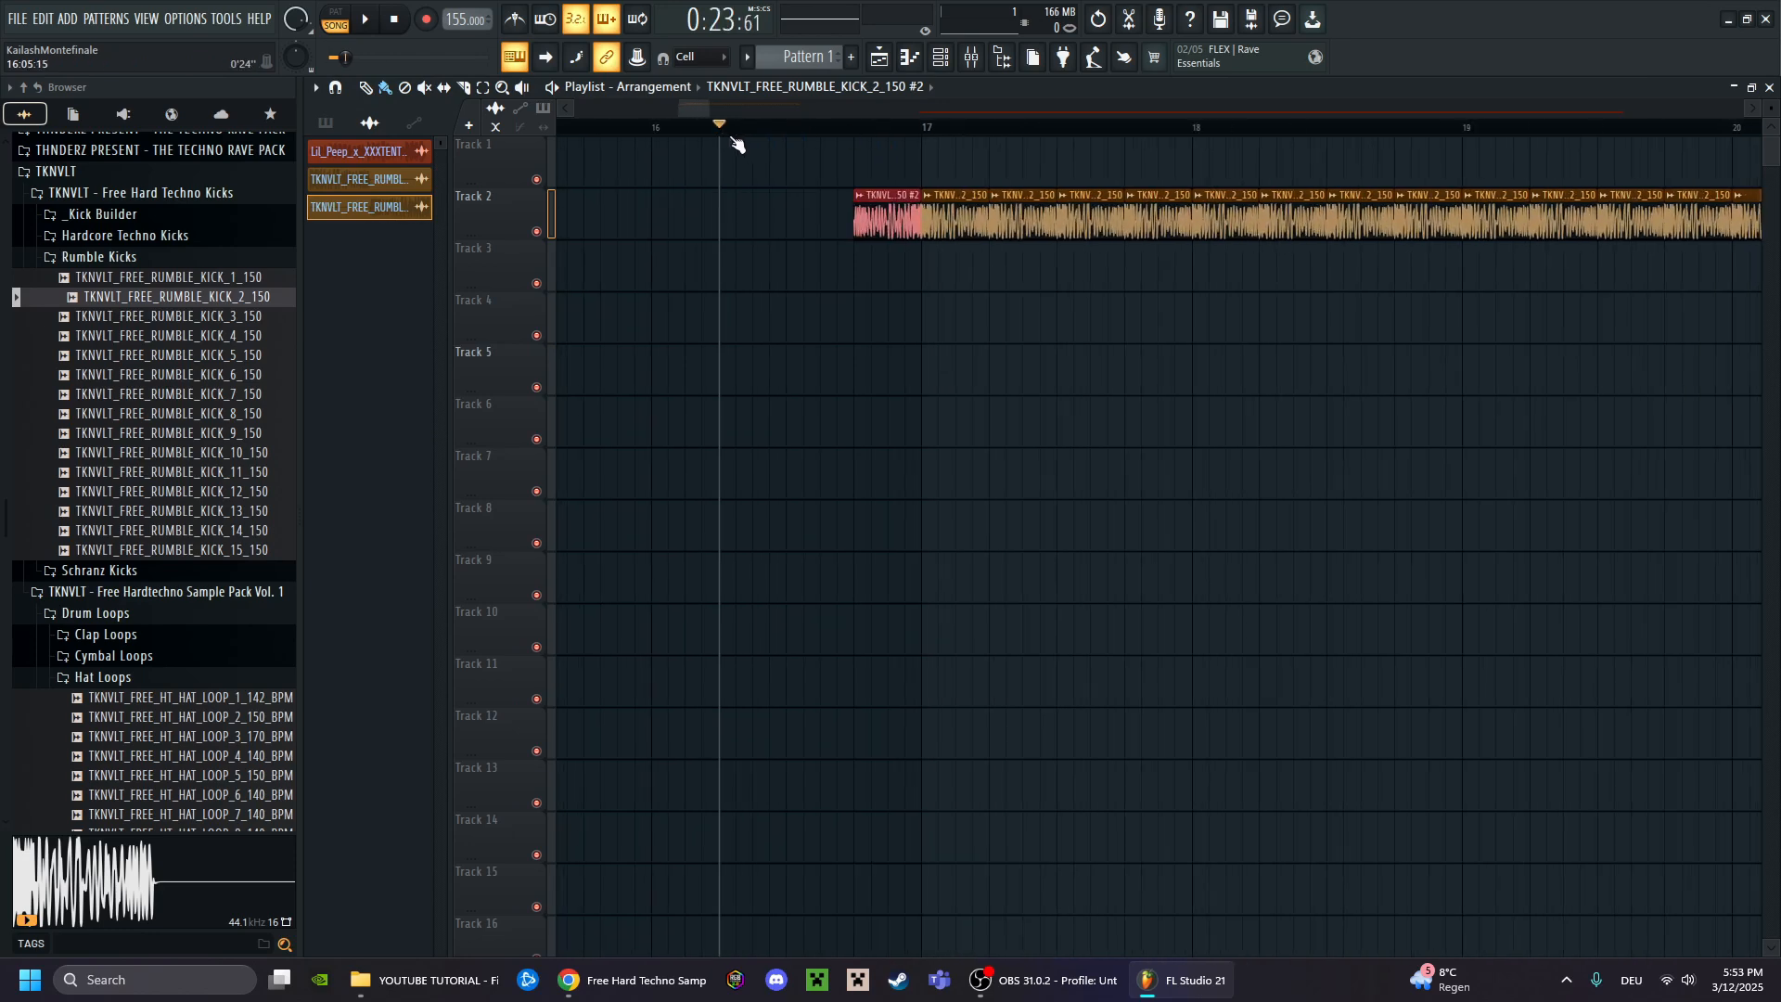
pyautogui.press('space')
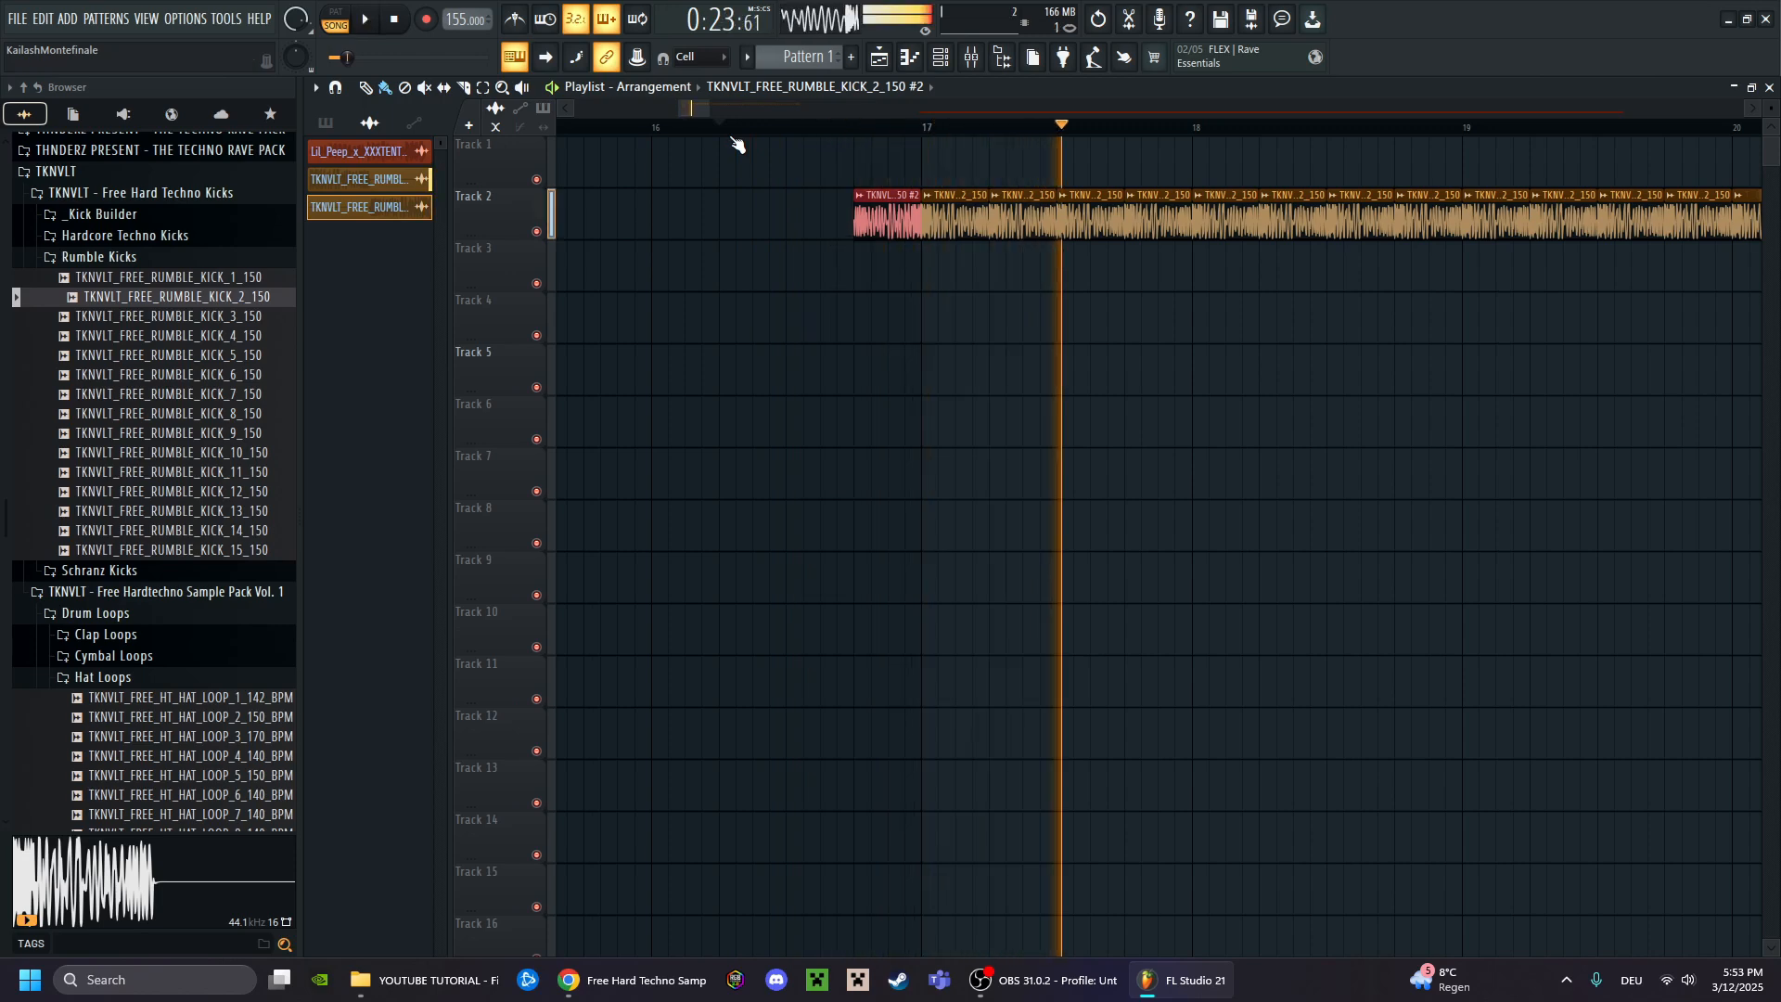
pyautogui.press('space')
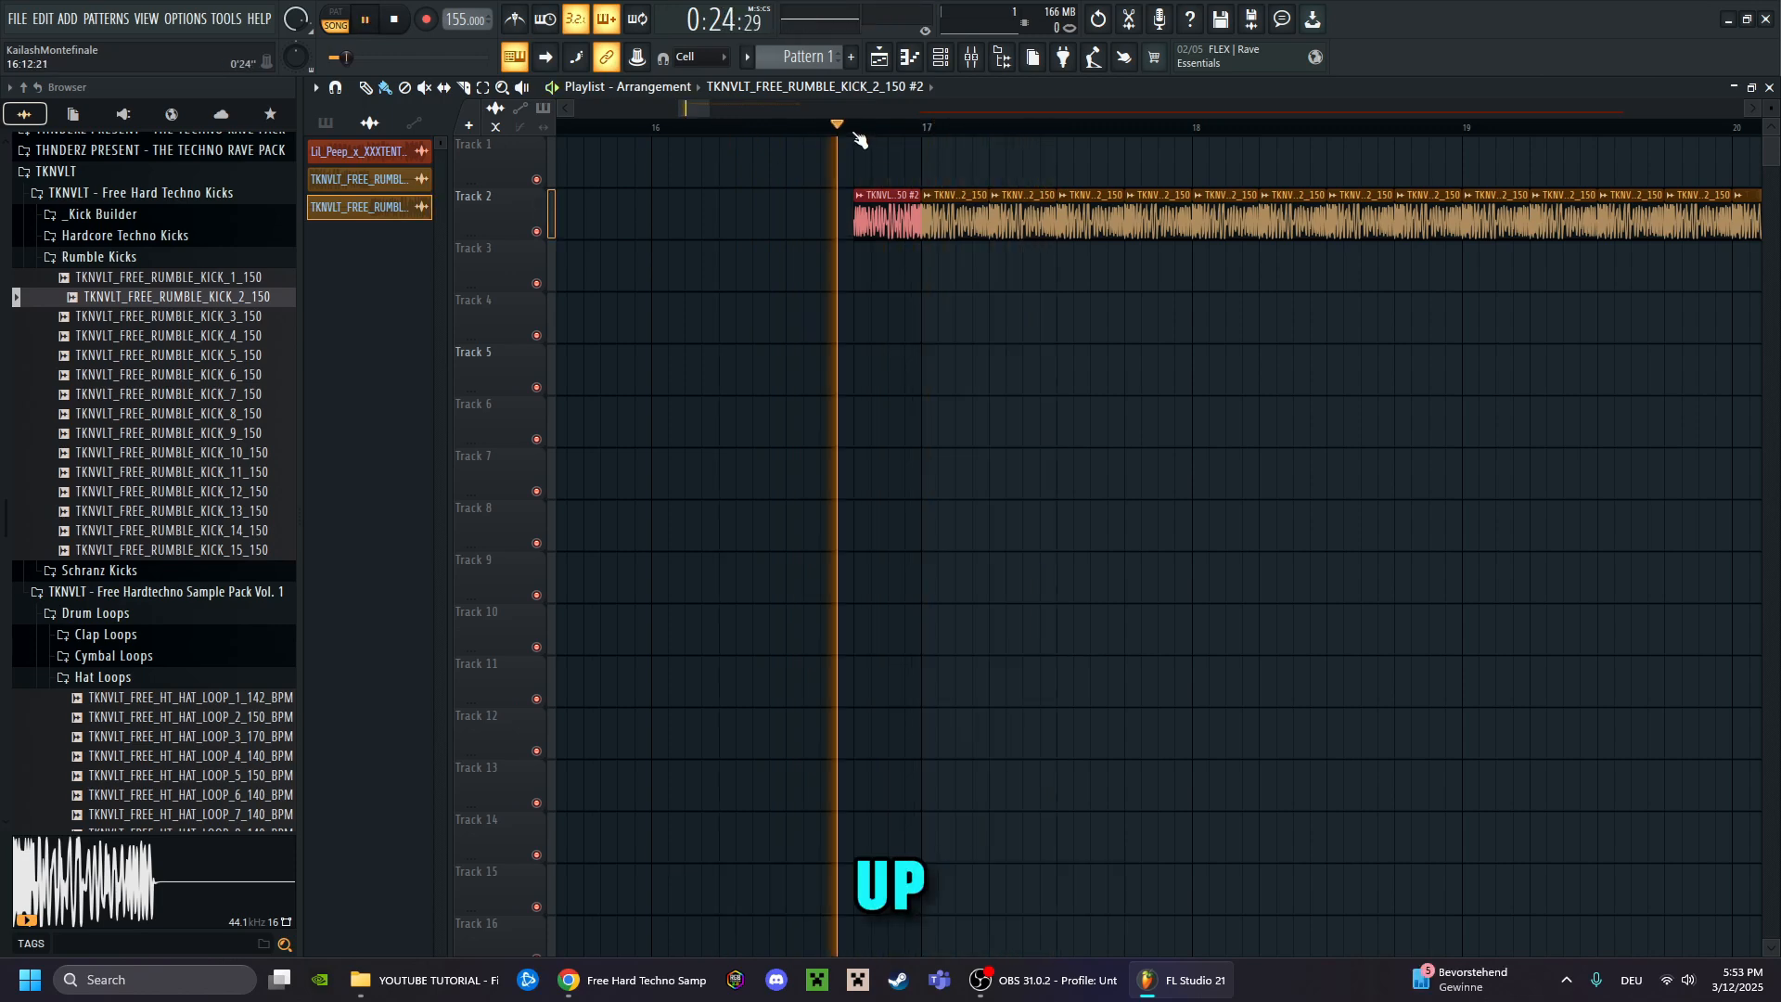
pyautogui.press('space')
pyautogui.scroll(-5, 935, 136)
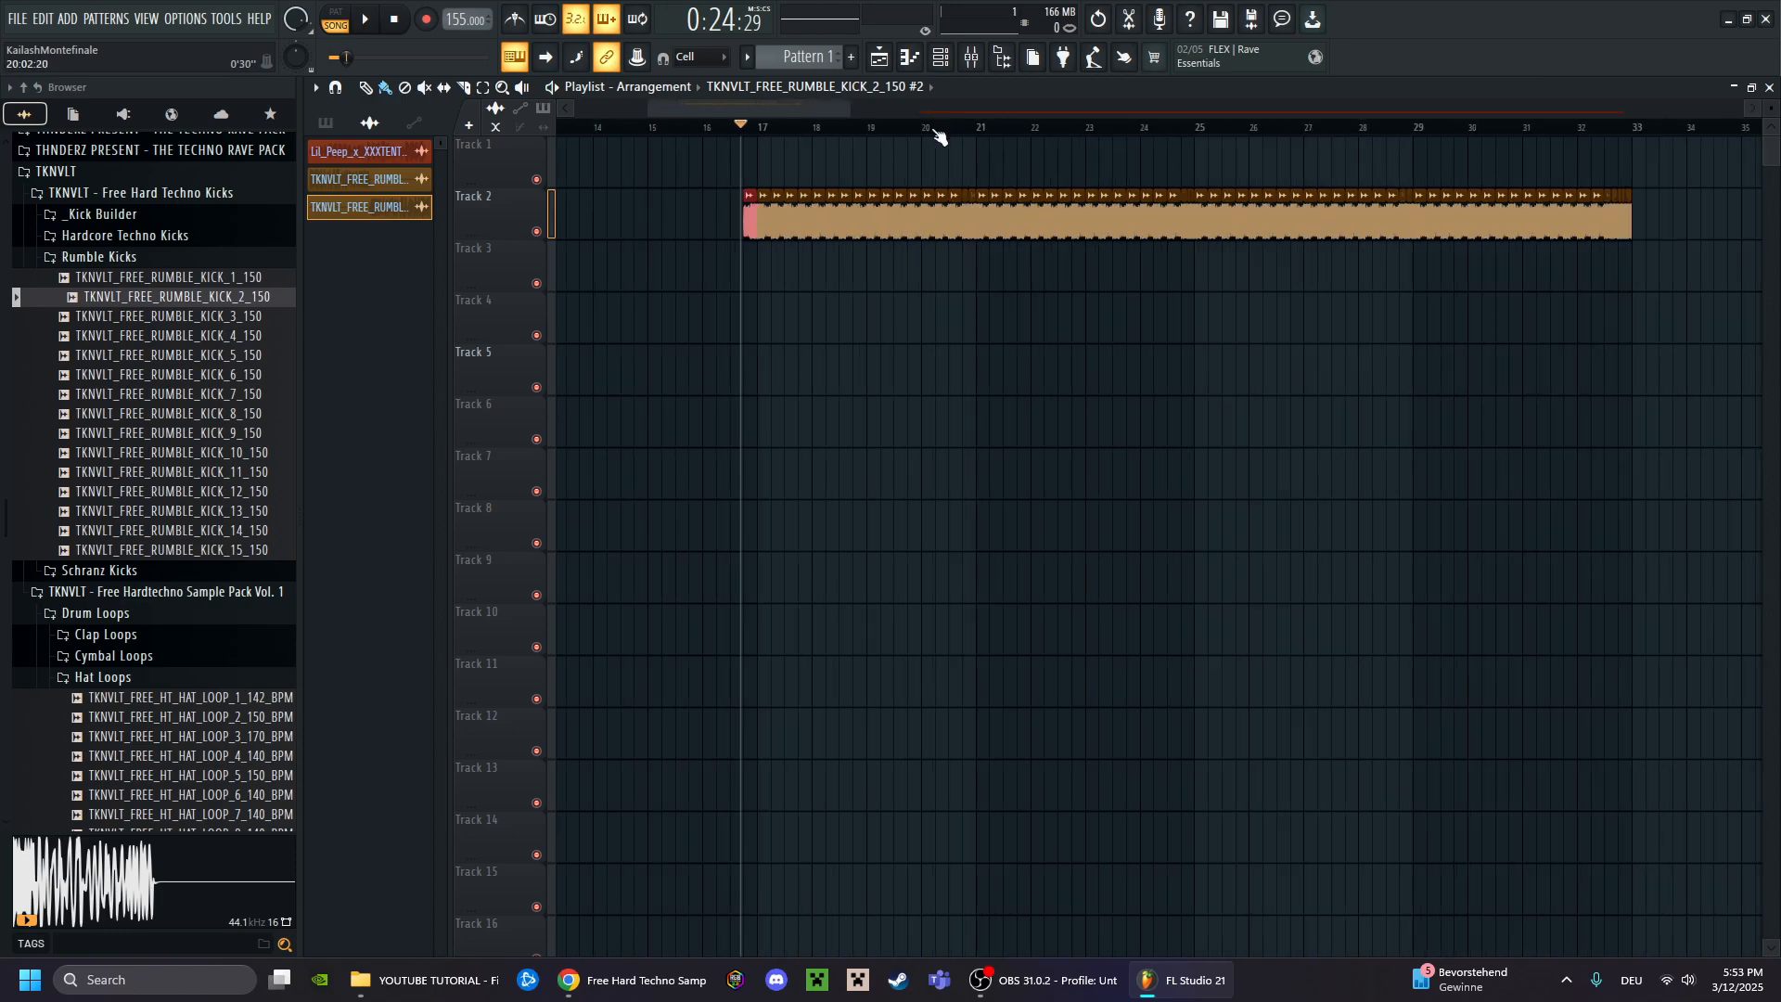
pyautogui.scroll(-3, 937, 130)
pyautogui.moveTo(1151, 187); pyautogui.dragTo(698, 246)
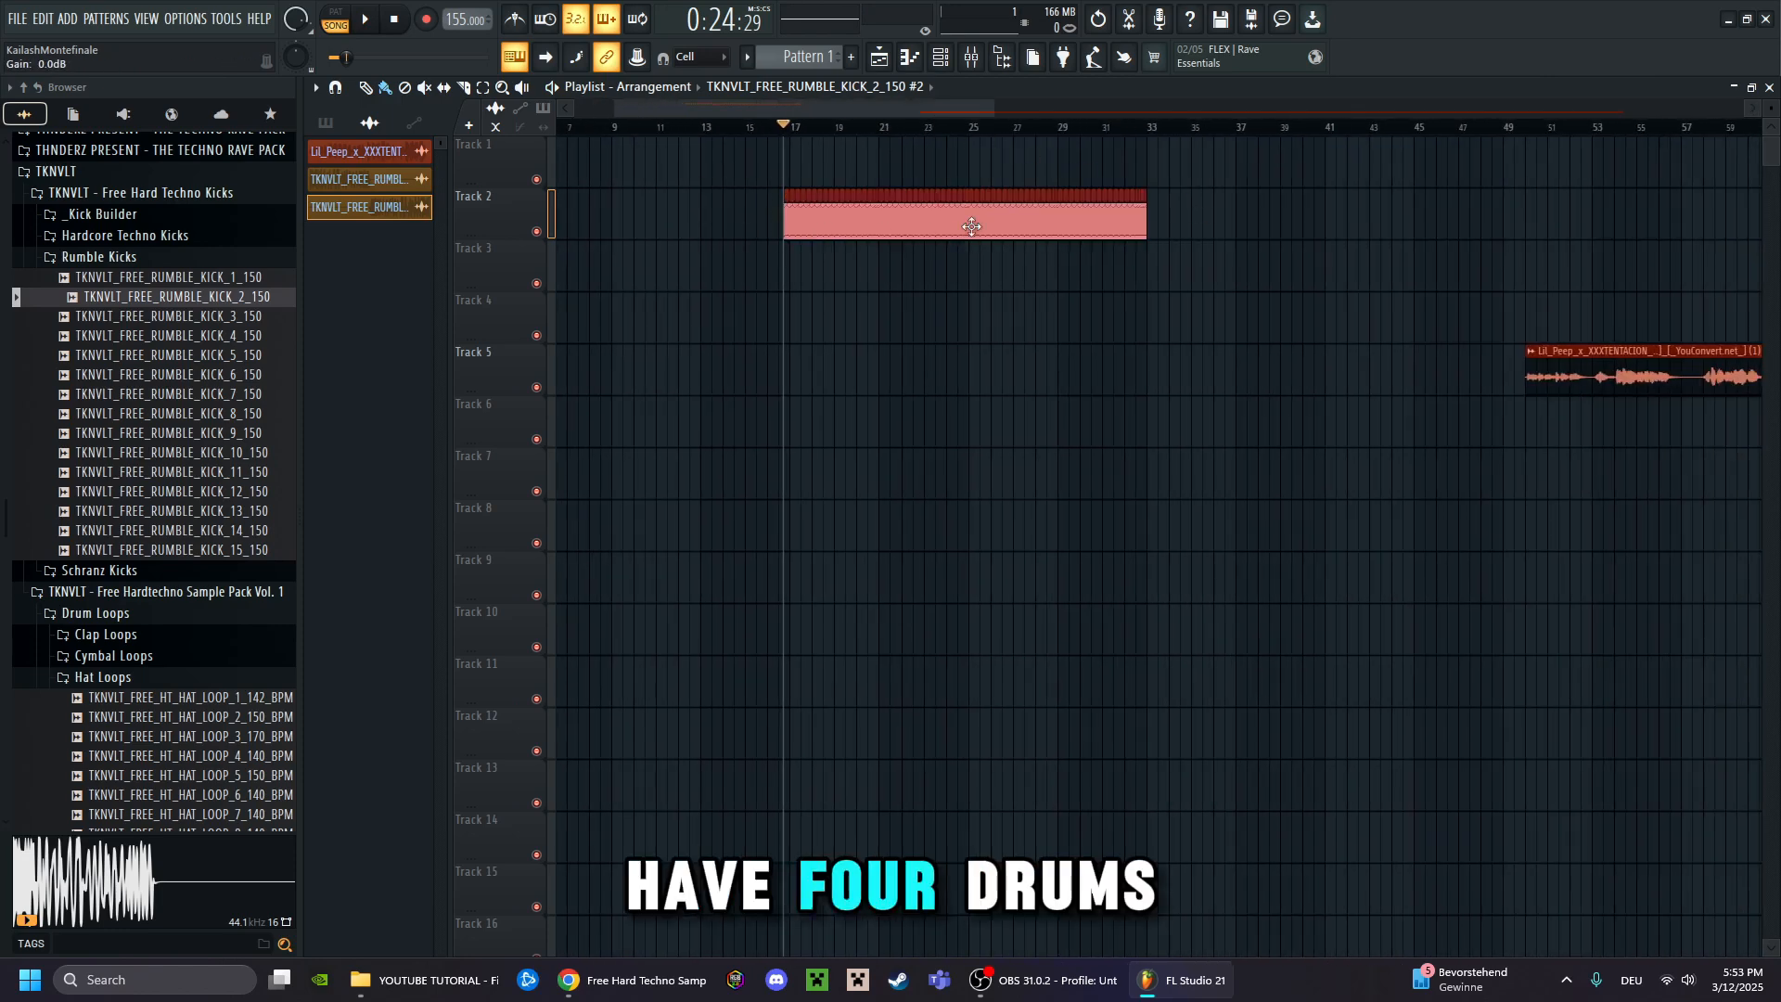
pyautogui.moveTo(1172, 248); pyautogui.dragTo(1224, 262)
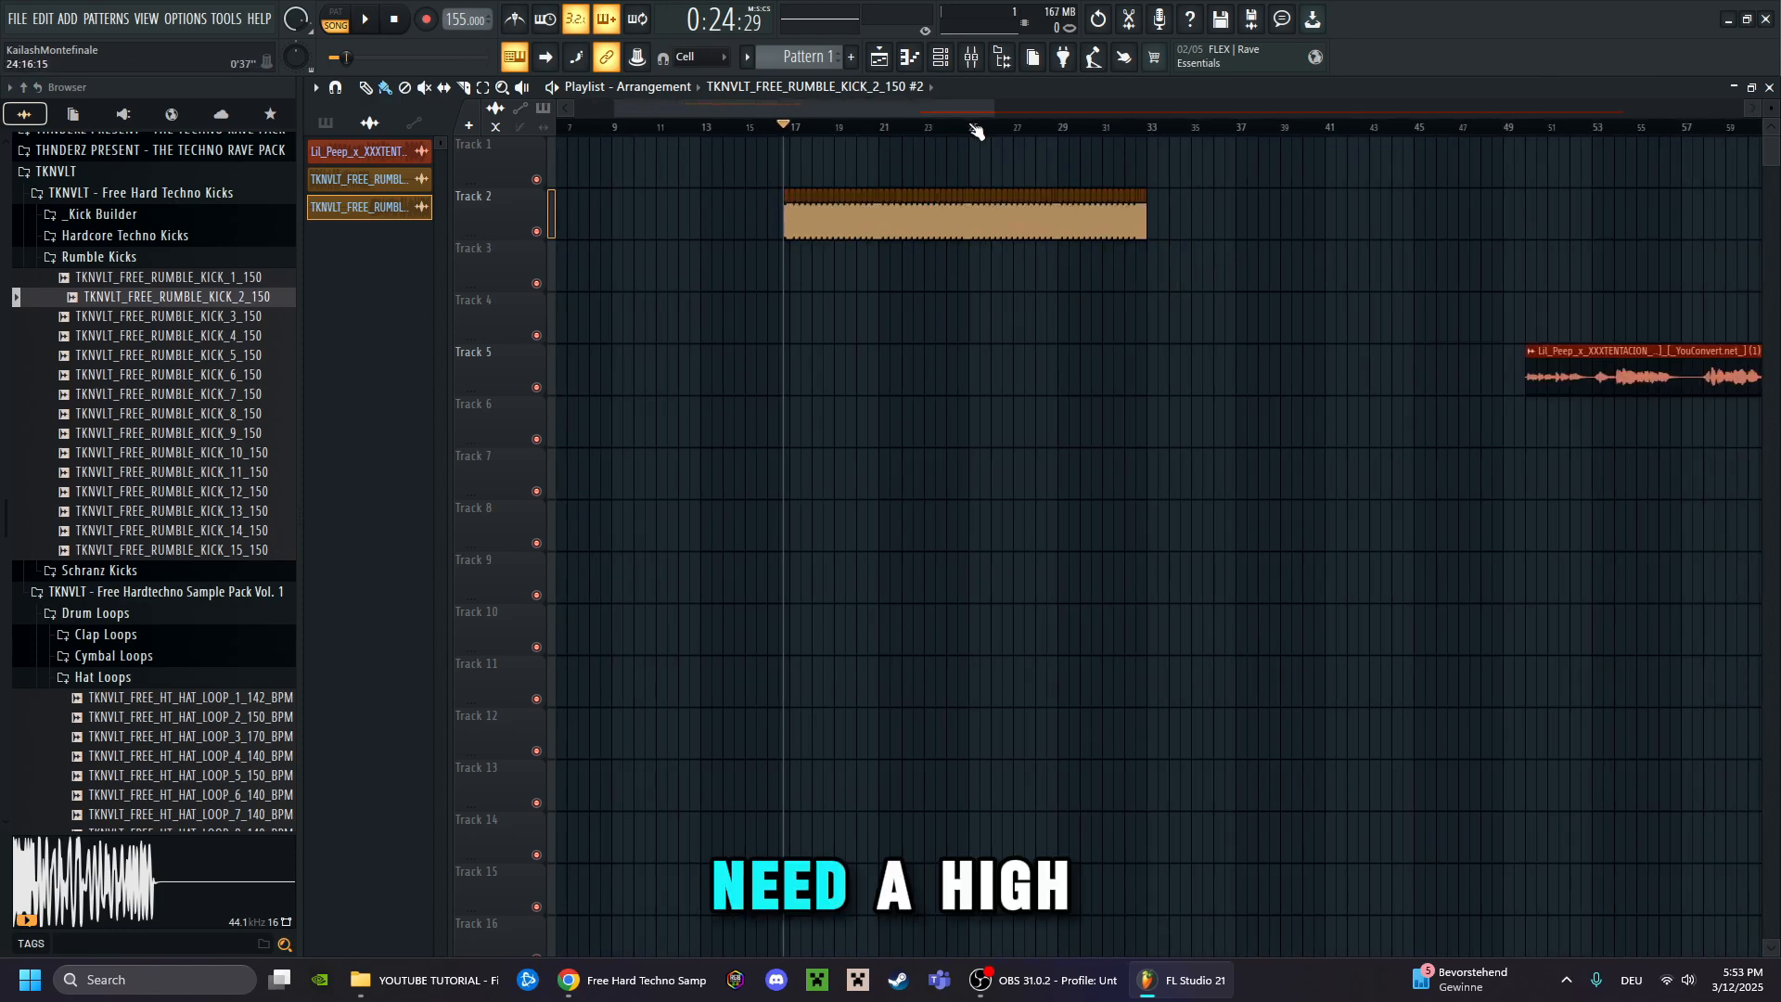
# Add TKNVLT_FREE_HT_HAT_LOOP_7_140_BPM from the Hat Loops folder to Track 4, starting at bar 25
pyautogui.scroll(3, 976, 131)
pyautogui.hscroll(-1, 956, 109)
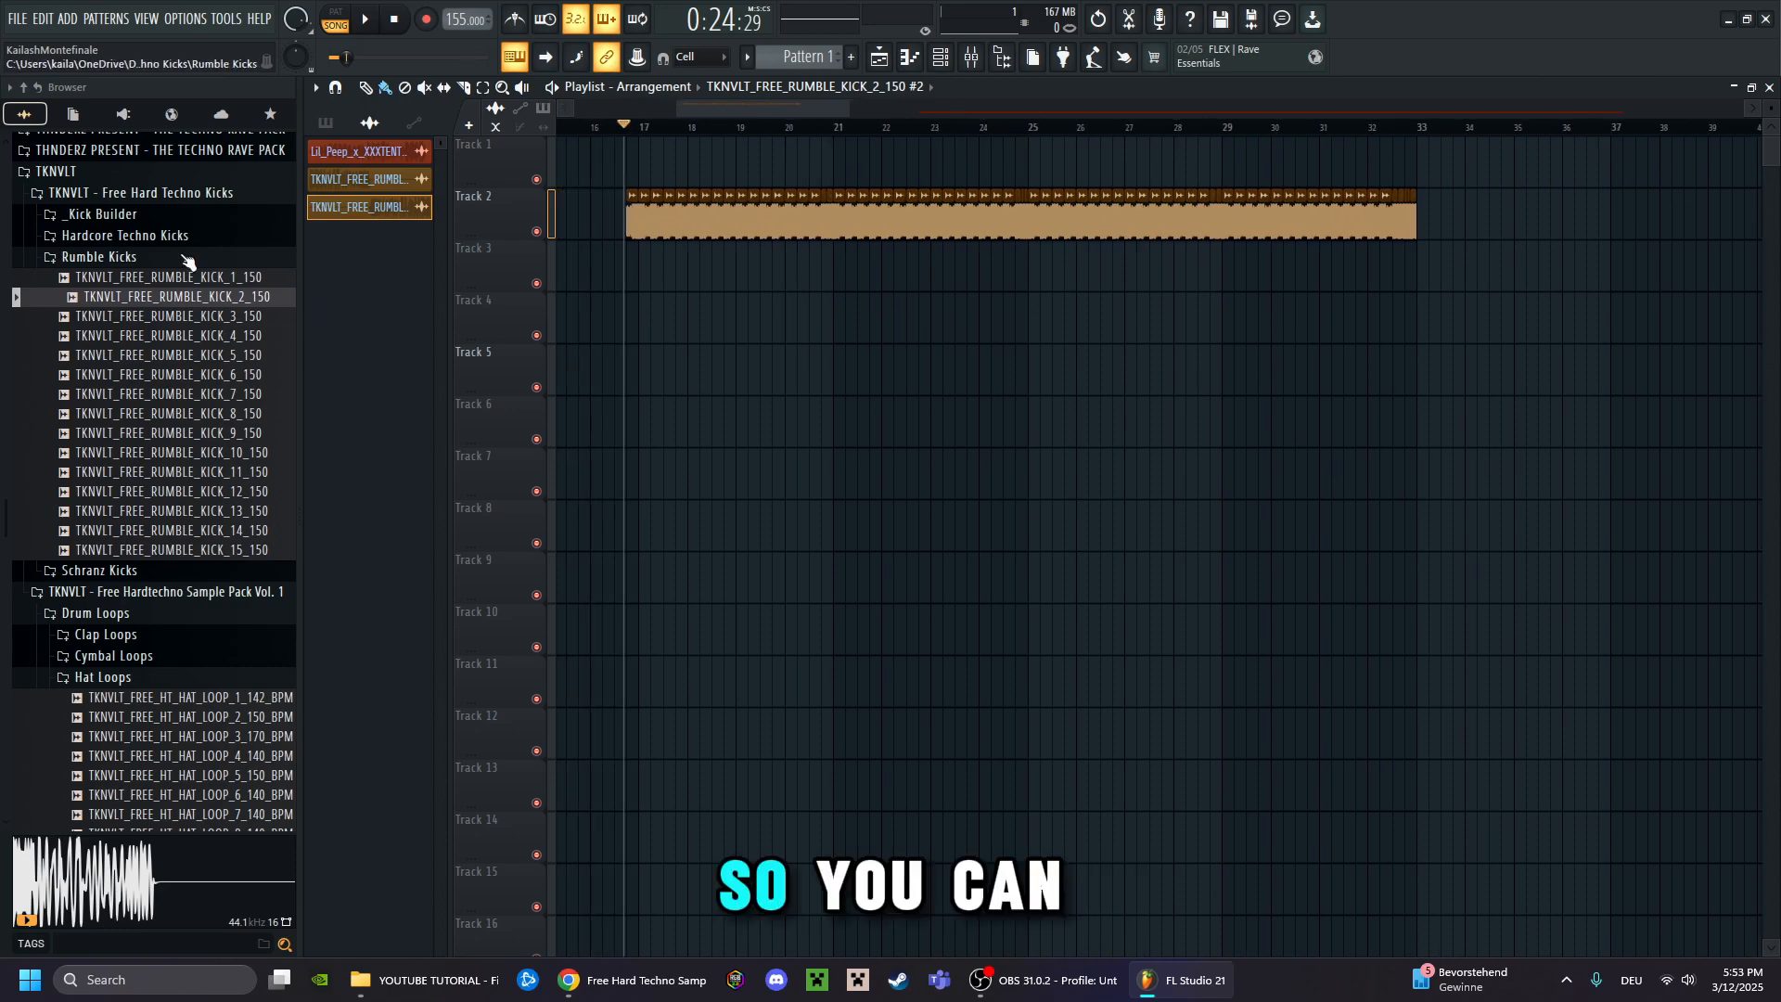
pyautogui.click(151, 262)
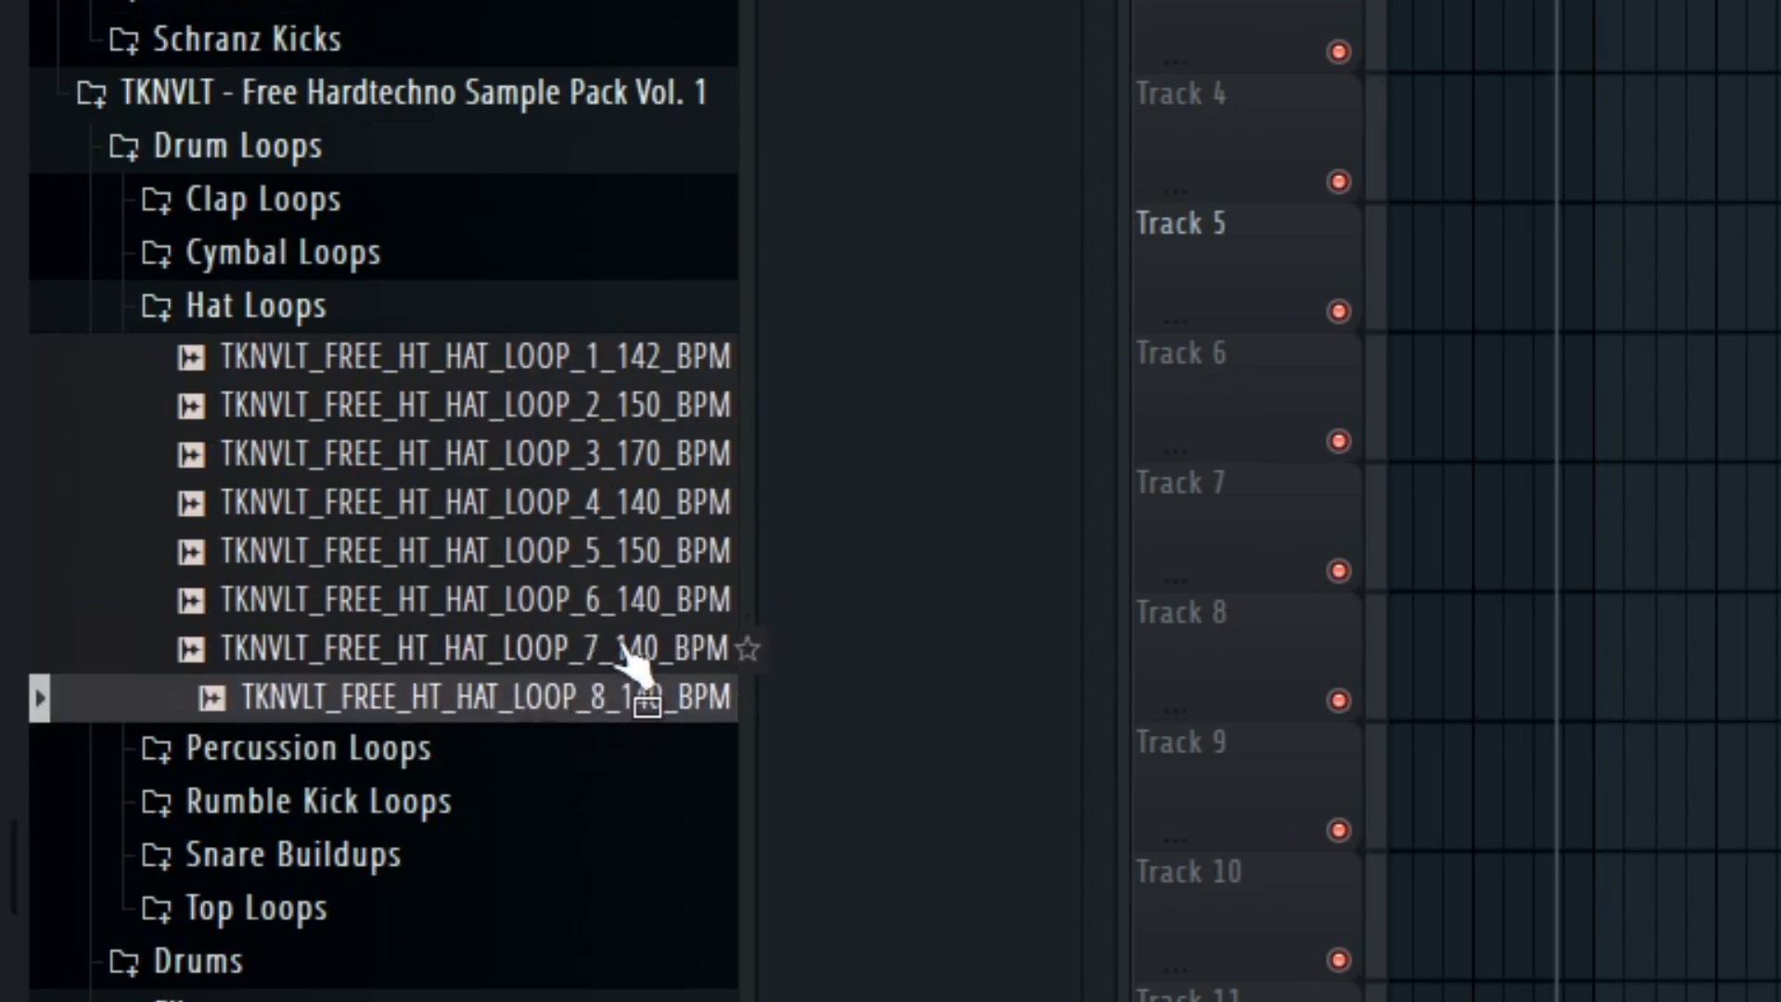
pyautogui.moveTo(594, 666); pyautogui.dragTo(1058, 374)
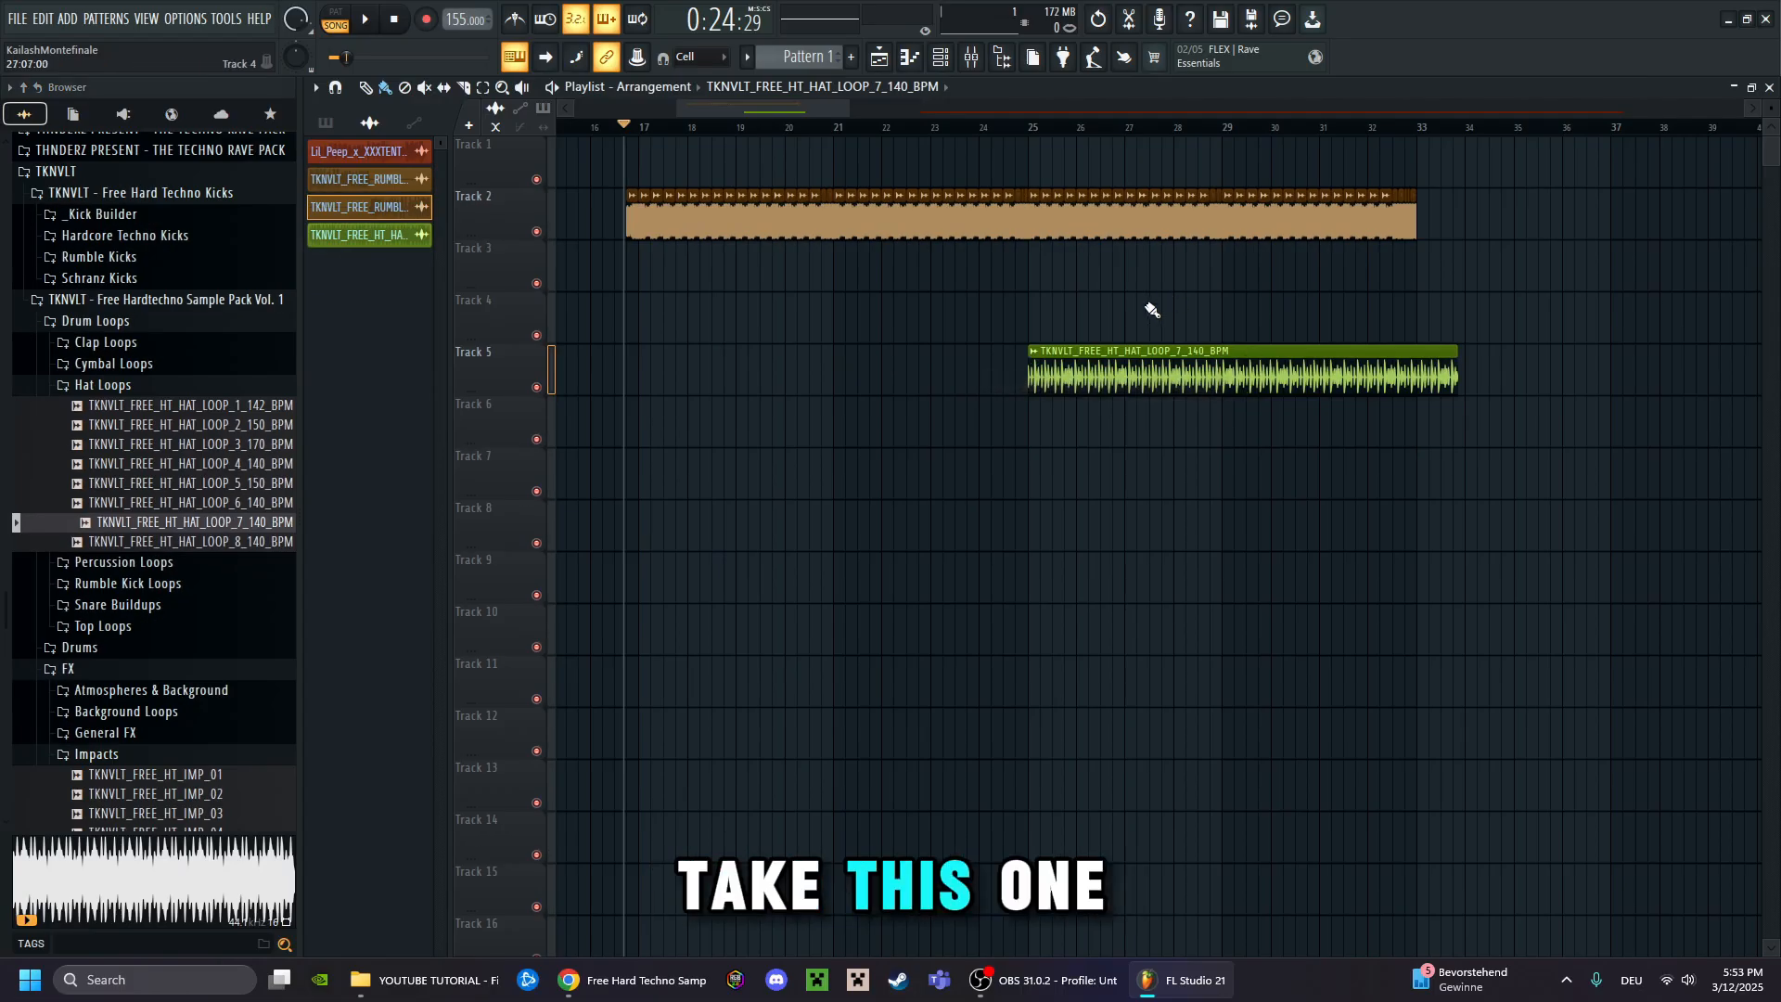
pyautogui.moveTo(1153, 332); pyautogui.dragTo(1151, 320)
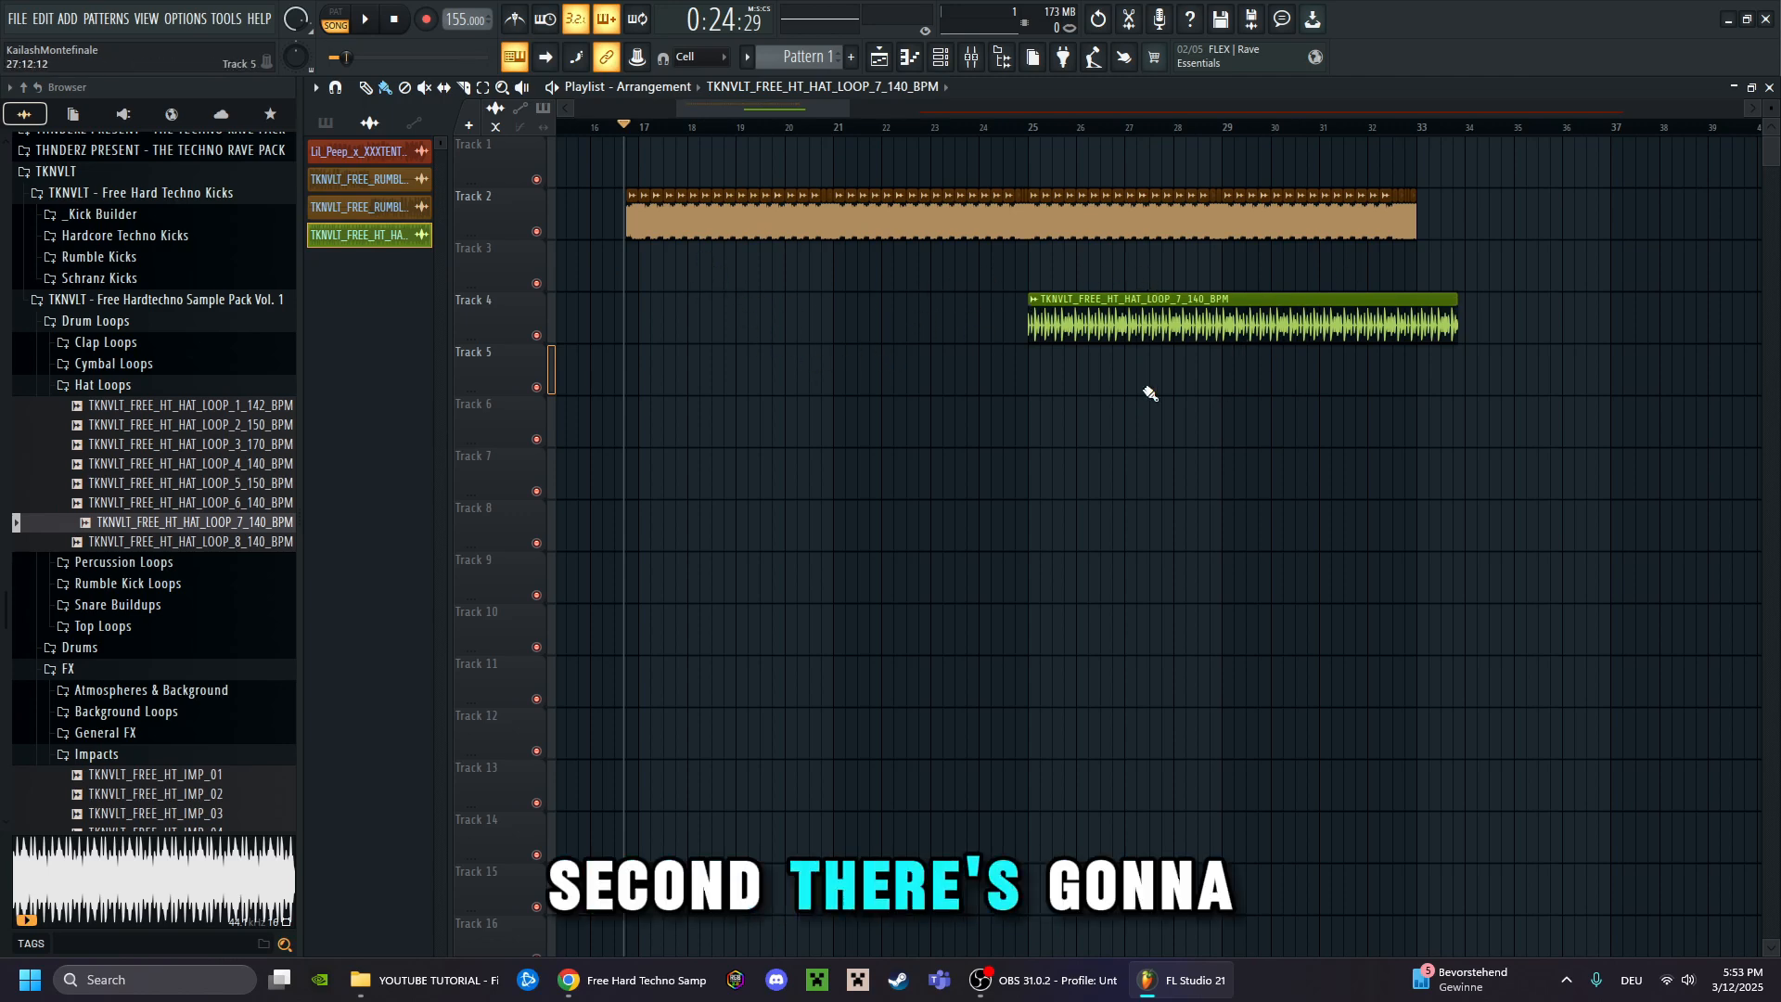
# Time-stretch the hat loop to 8 bars so it ends at bar 33, and change its stretching mode
pyautogui.scroll(2, 1176, 306)
pyautogui.doubleClick(1095, 309)
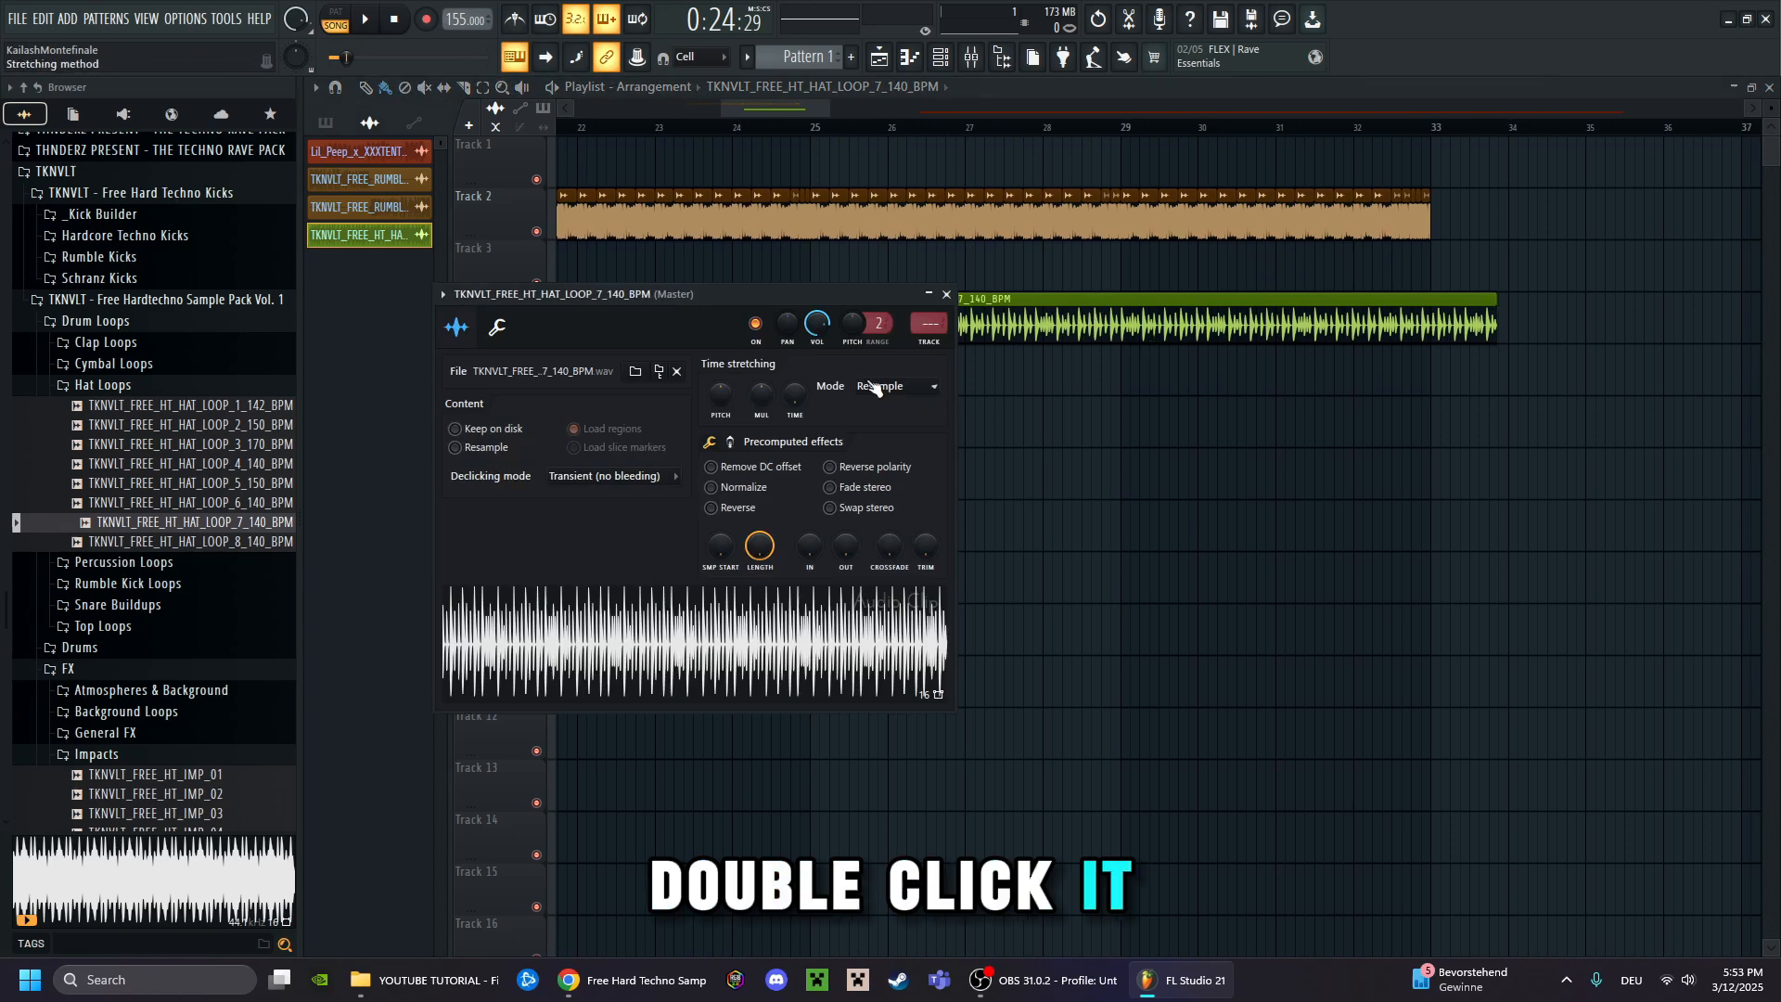
pyautogui.moveTo(575, 295); pyautogui.dragTo(587, 366)
pyautogui.moveTo(806, 466)
pyautogui.mouseDown()
pyautogui.moveTo(806, 445)
pyautogui.moveTo(809, 471)
pyautogui.mouseUp()
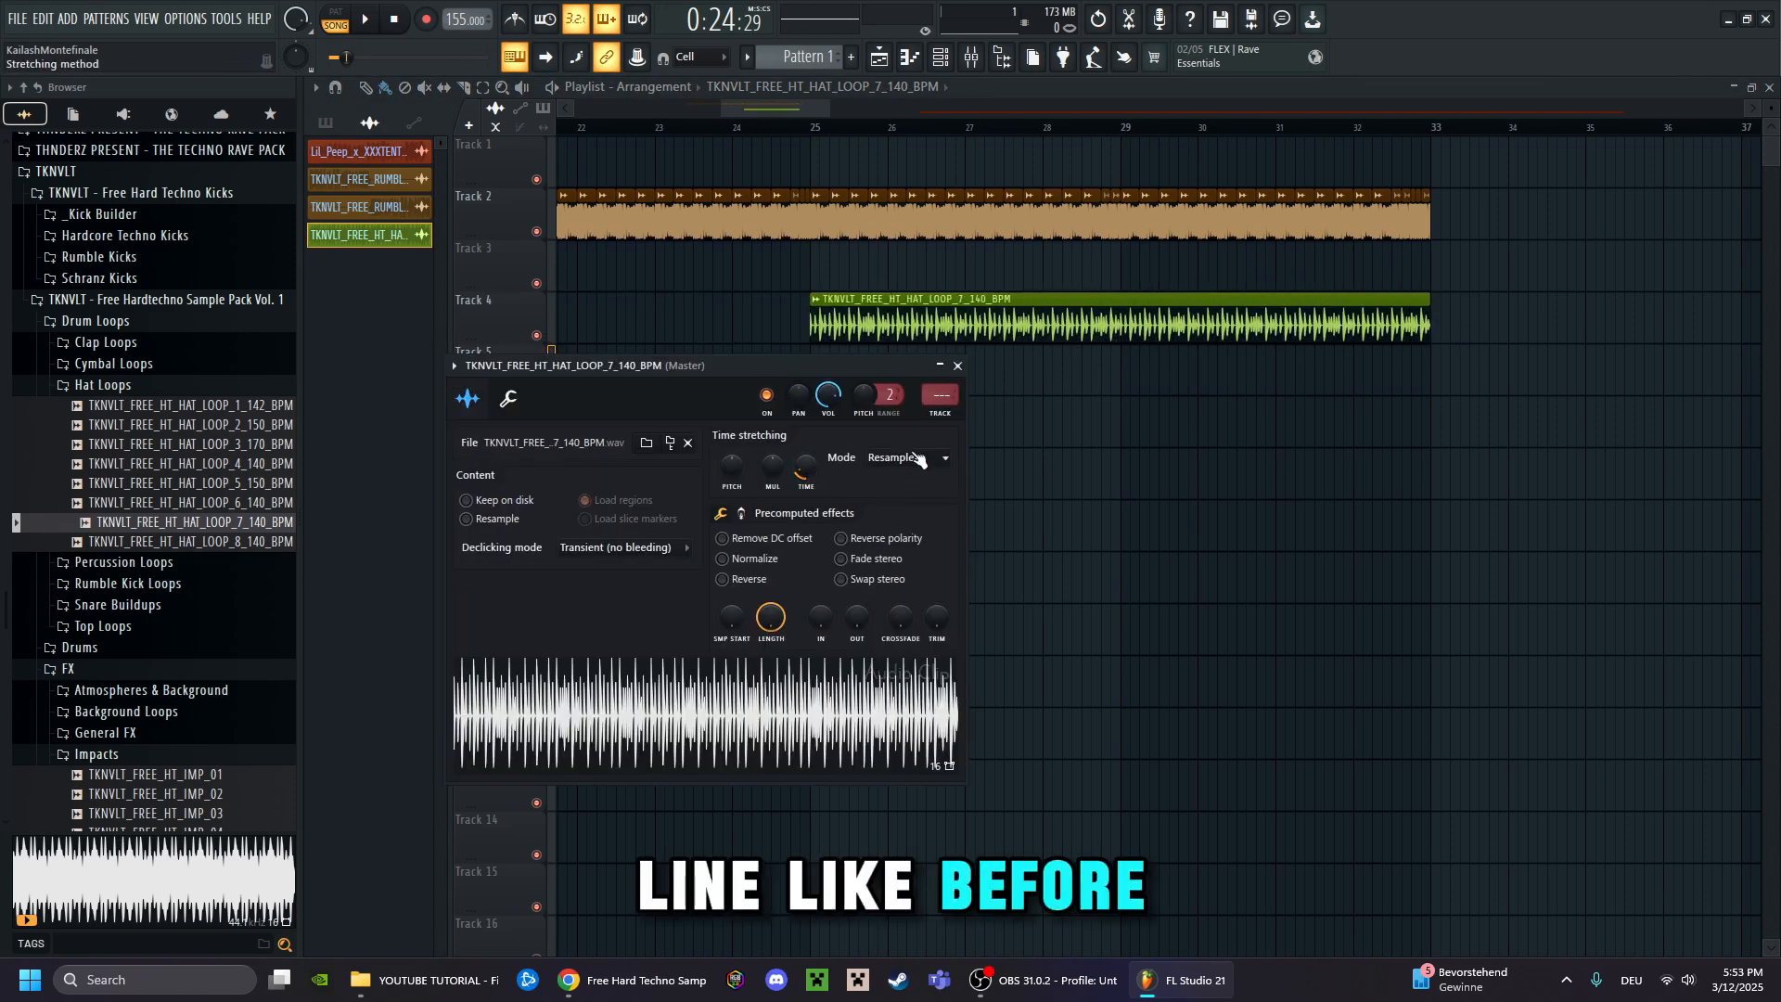
pyautogui.click(918, 459)
pyautogui.click(904, 512)
pyautogui.click(958, 365)
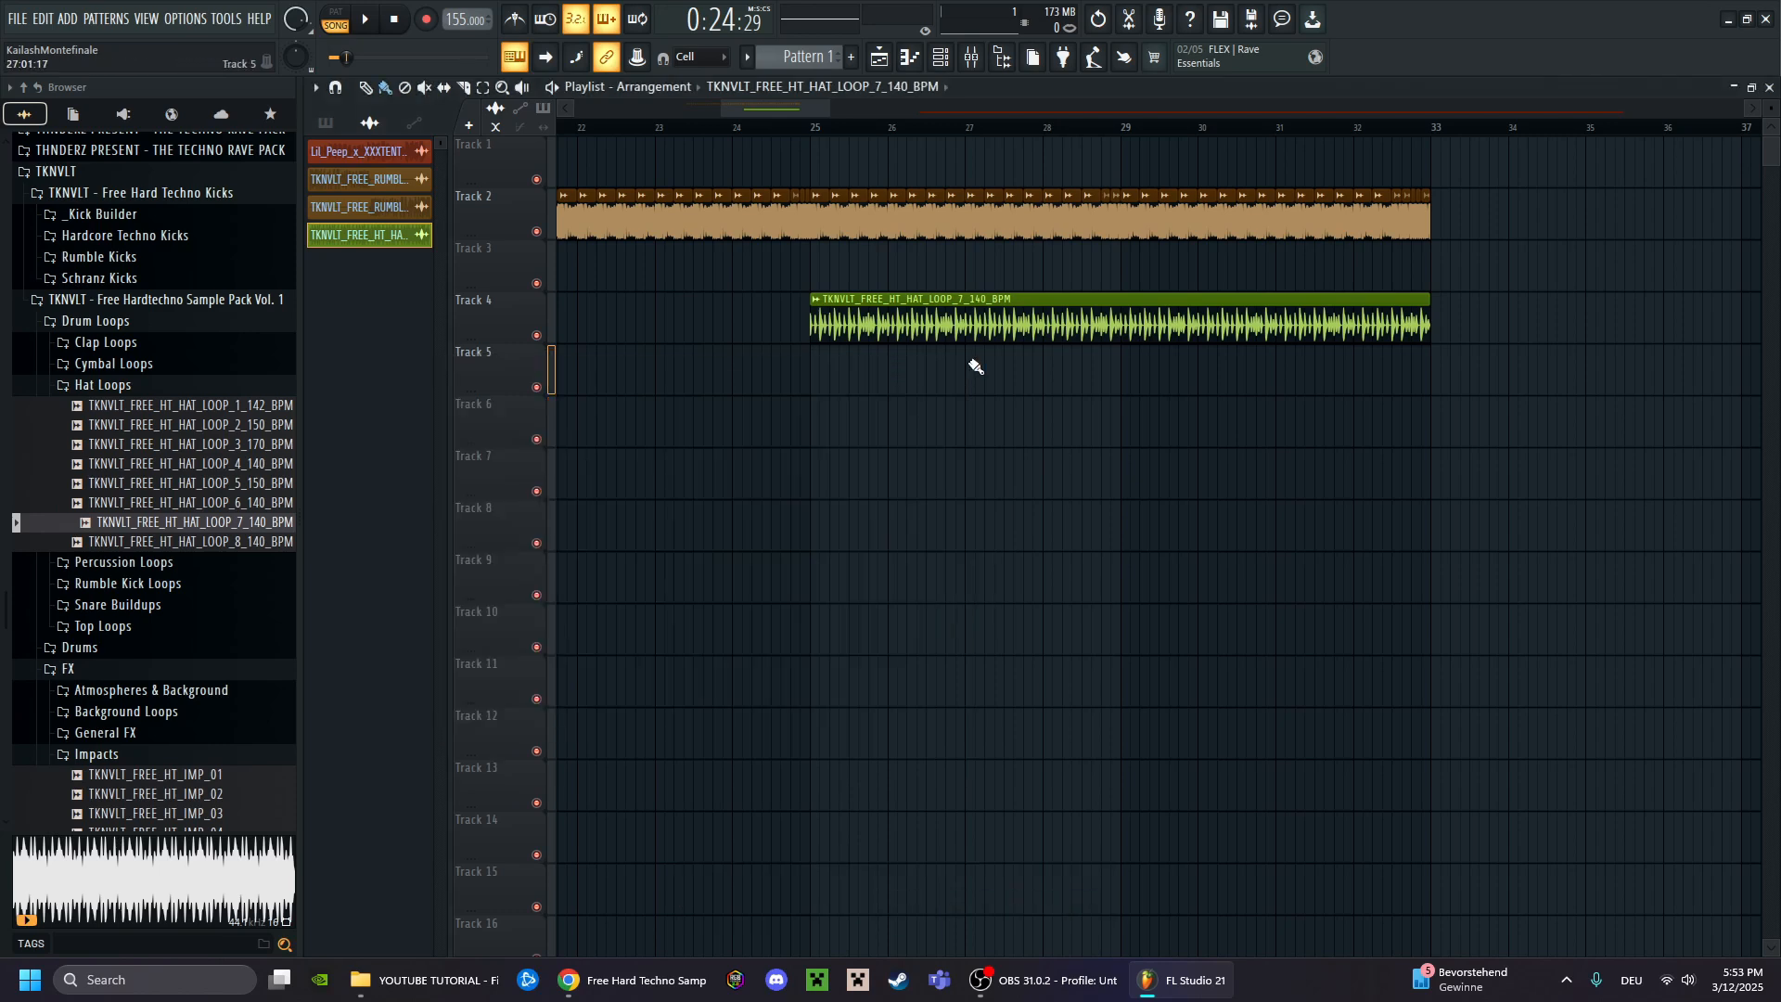
# Play the kicks and hat loop together from just before bar 25 and again near bar 28
pyautogui.scroll(-2, 974, 130)
pyautogui.click(820, 135)
pyautogui.click(866, 135)
pyautogui.press('space')
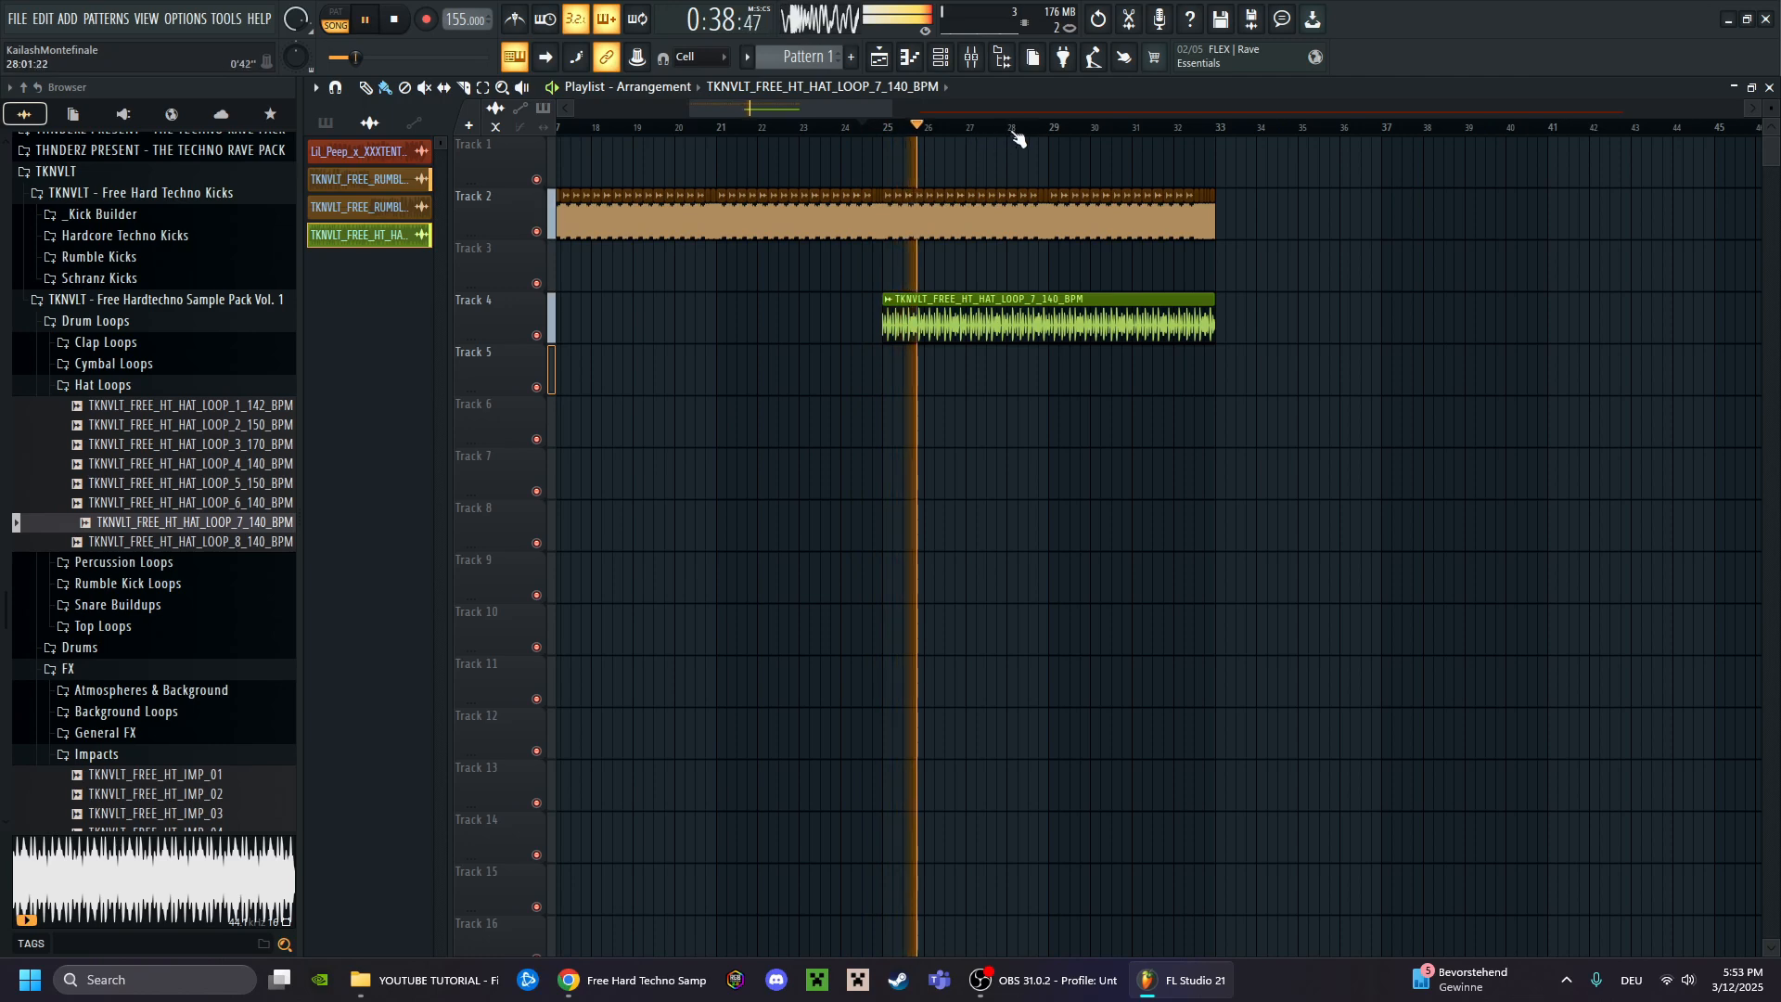
pyautogui.scroll(2, 1037, 135)
pyautogui.click(1048, 130)
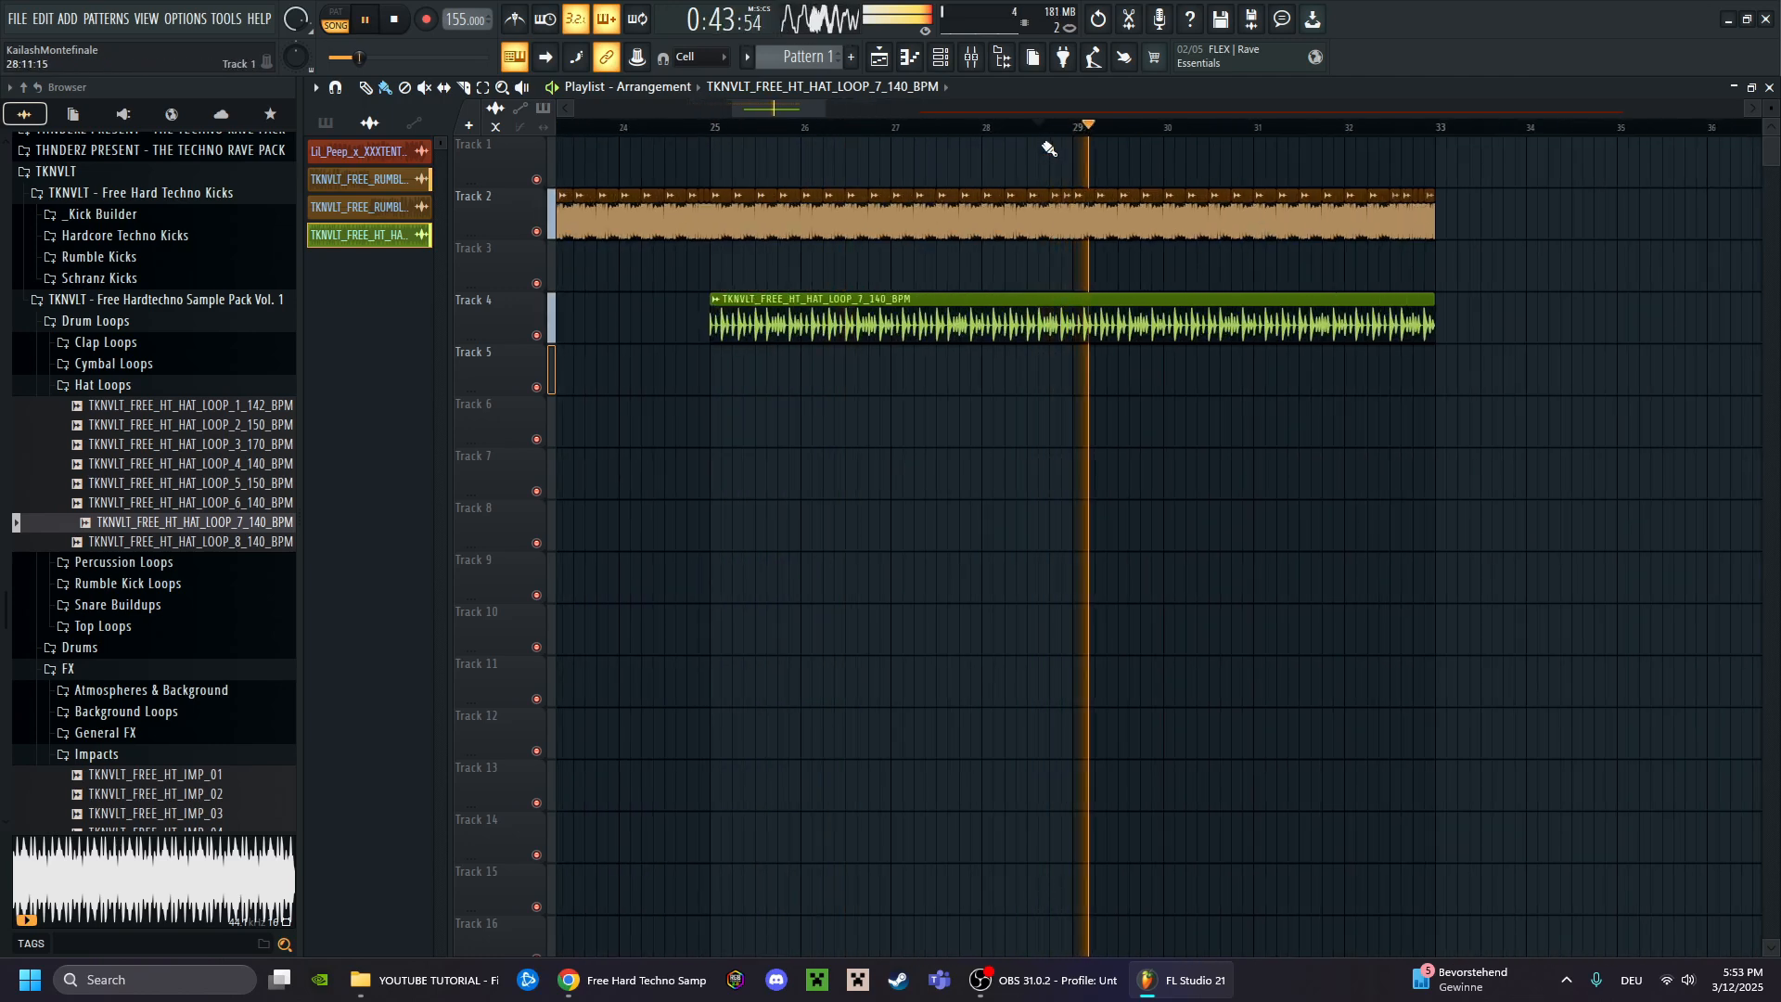
pyautogui.press('space')
# Move all kicks and the hat loop together to Tracks 1 and 3, with the reversed kick just before bar 35
pyautogui.scroll(-1, 1066, 135)
pyautogui.scroll(-2, 1069, 135)
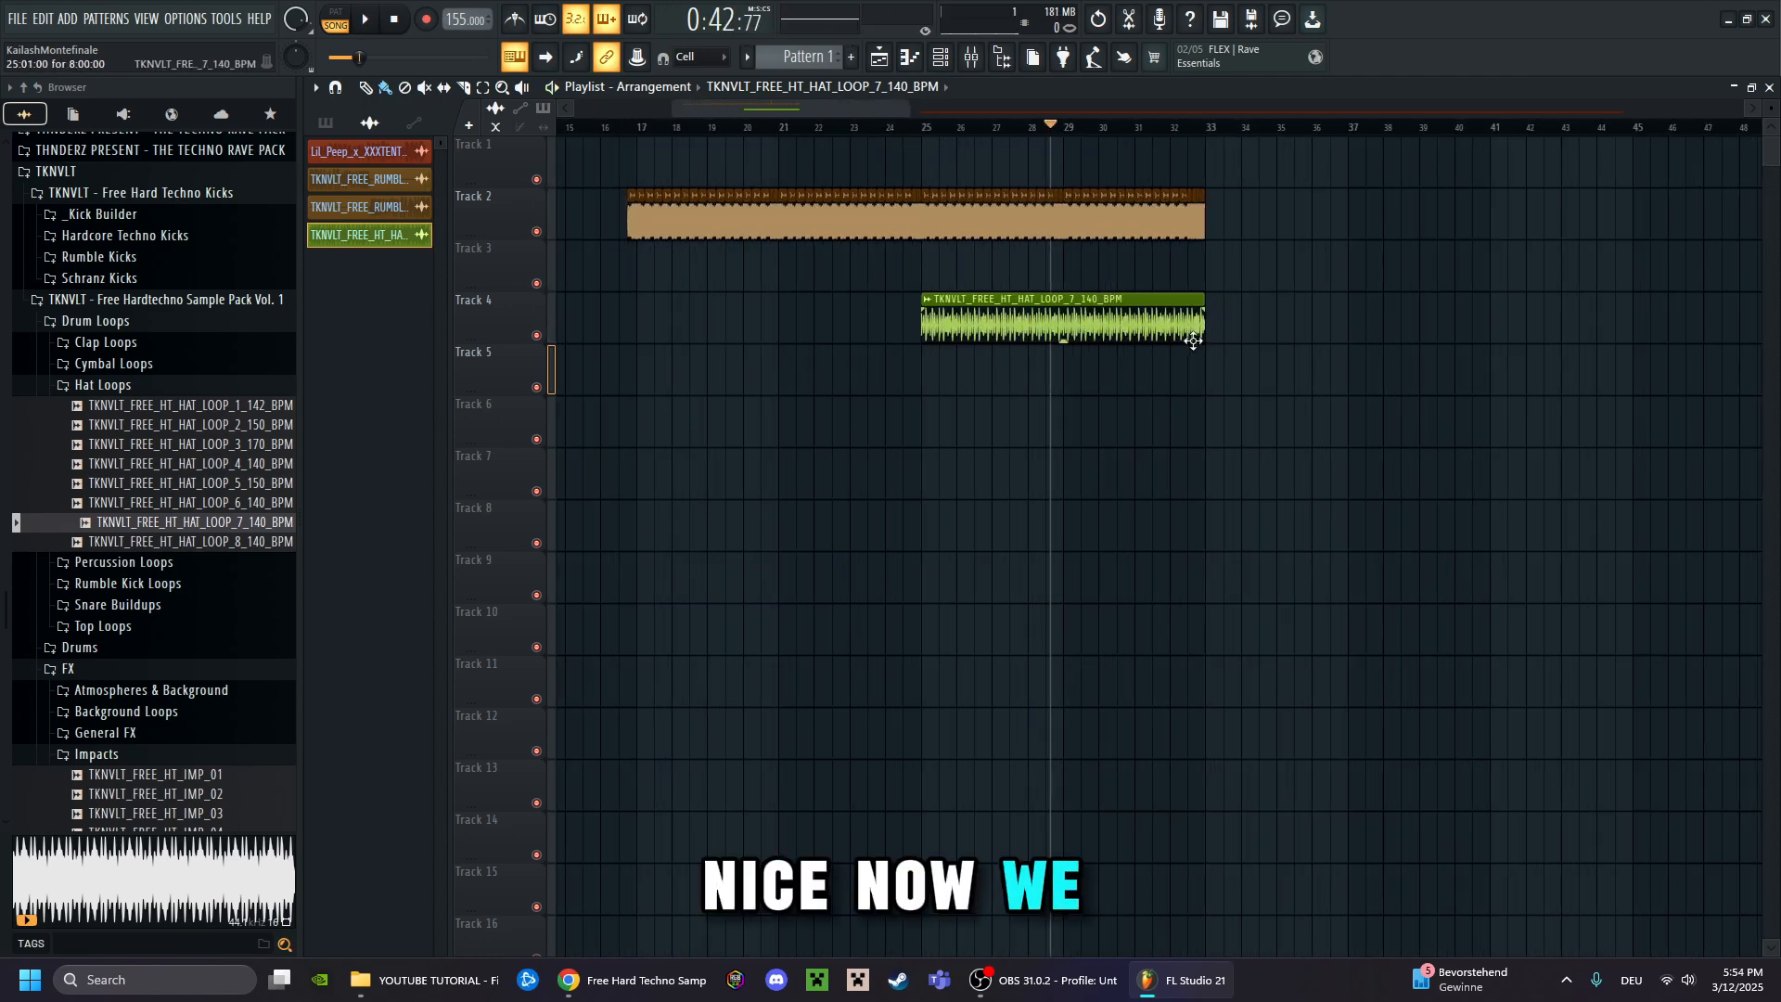
pyautogui.moveTo(1234, 399); pyautogui.dragTo(616, 175)
pyautogui.moveTo(1099, 314); pyautogui.dragTo(1740, 262)
# Move the Falling Down acapella on Track 5 to the start of the arrangement at bar 1
pyautogui.scroll(-3, 1356, 132)
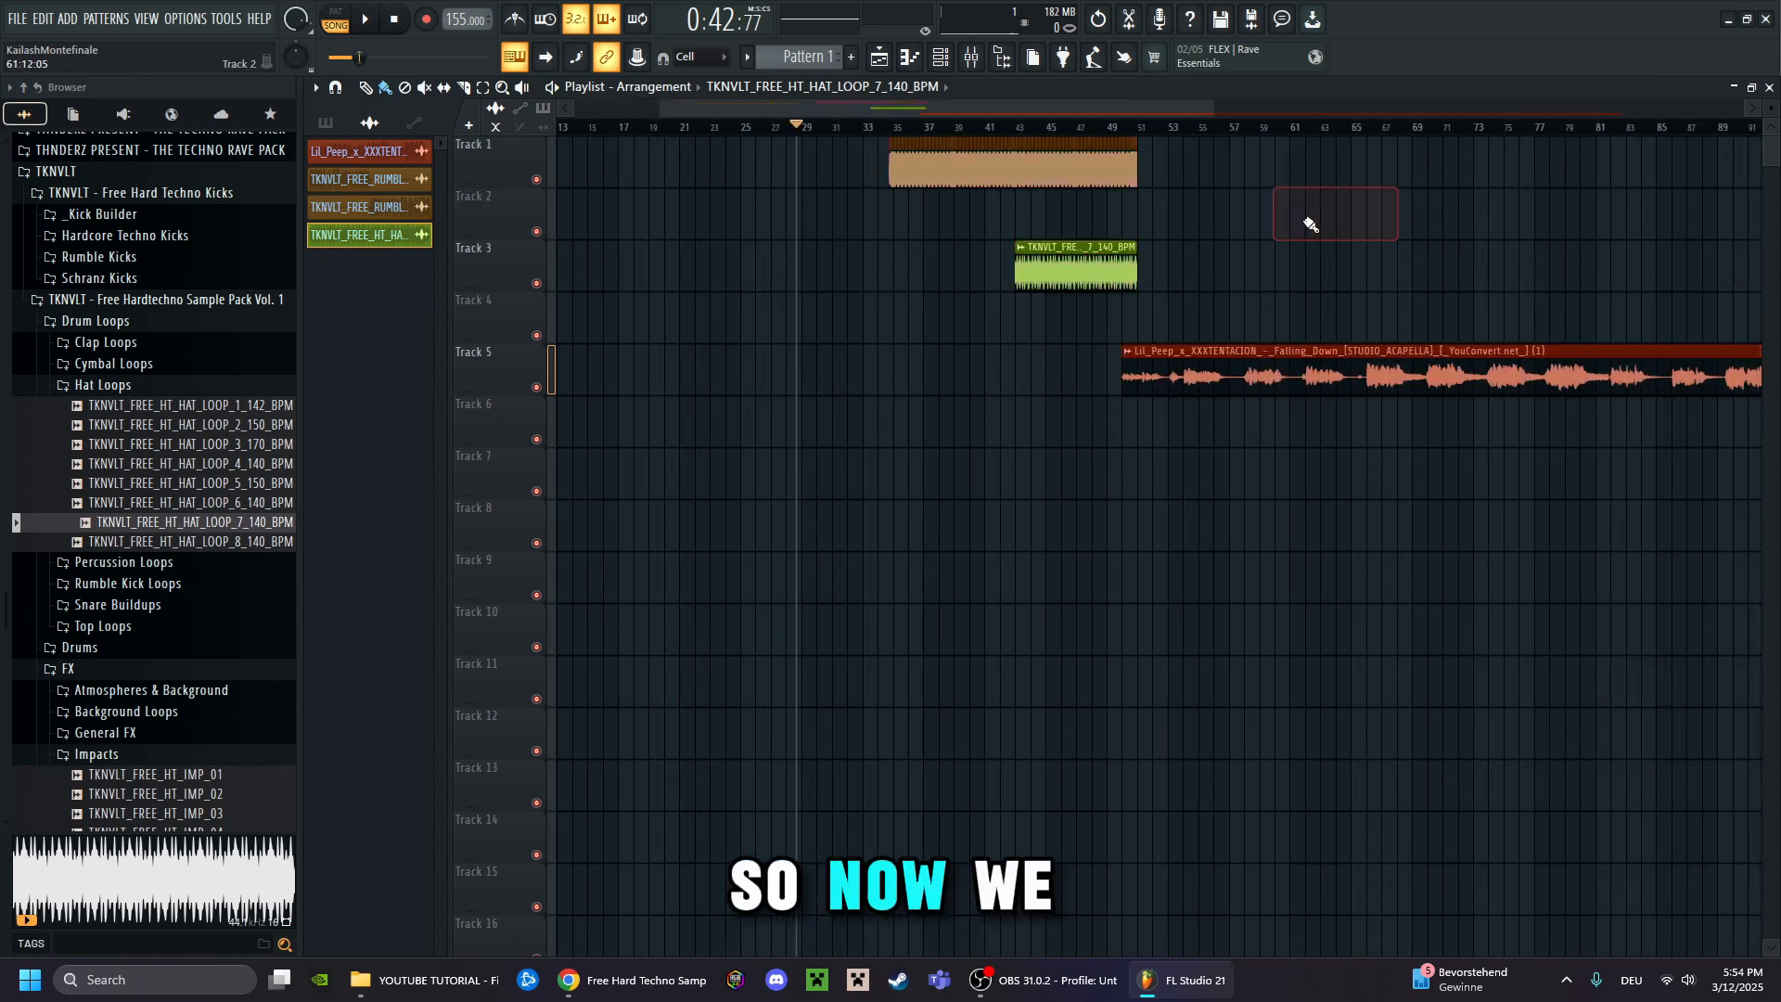
pyautogui.scroll(3, 817, 146)
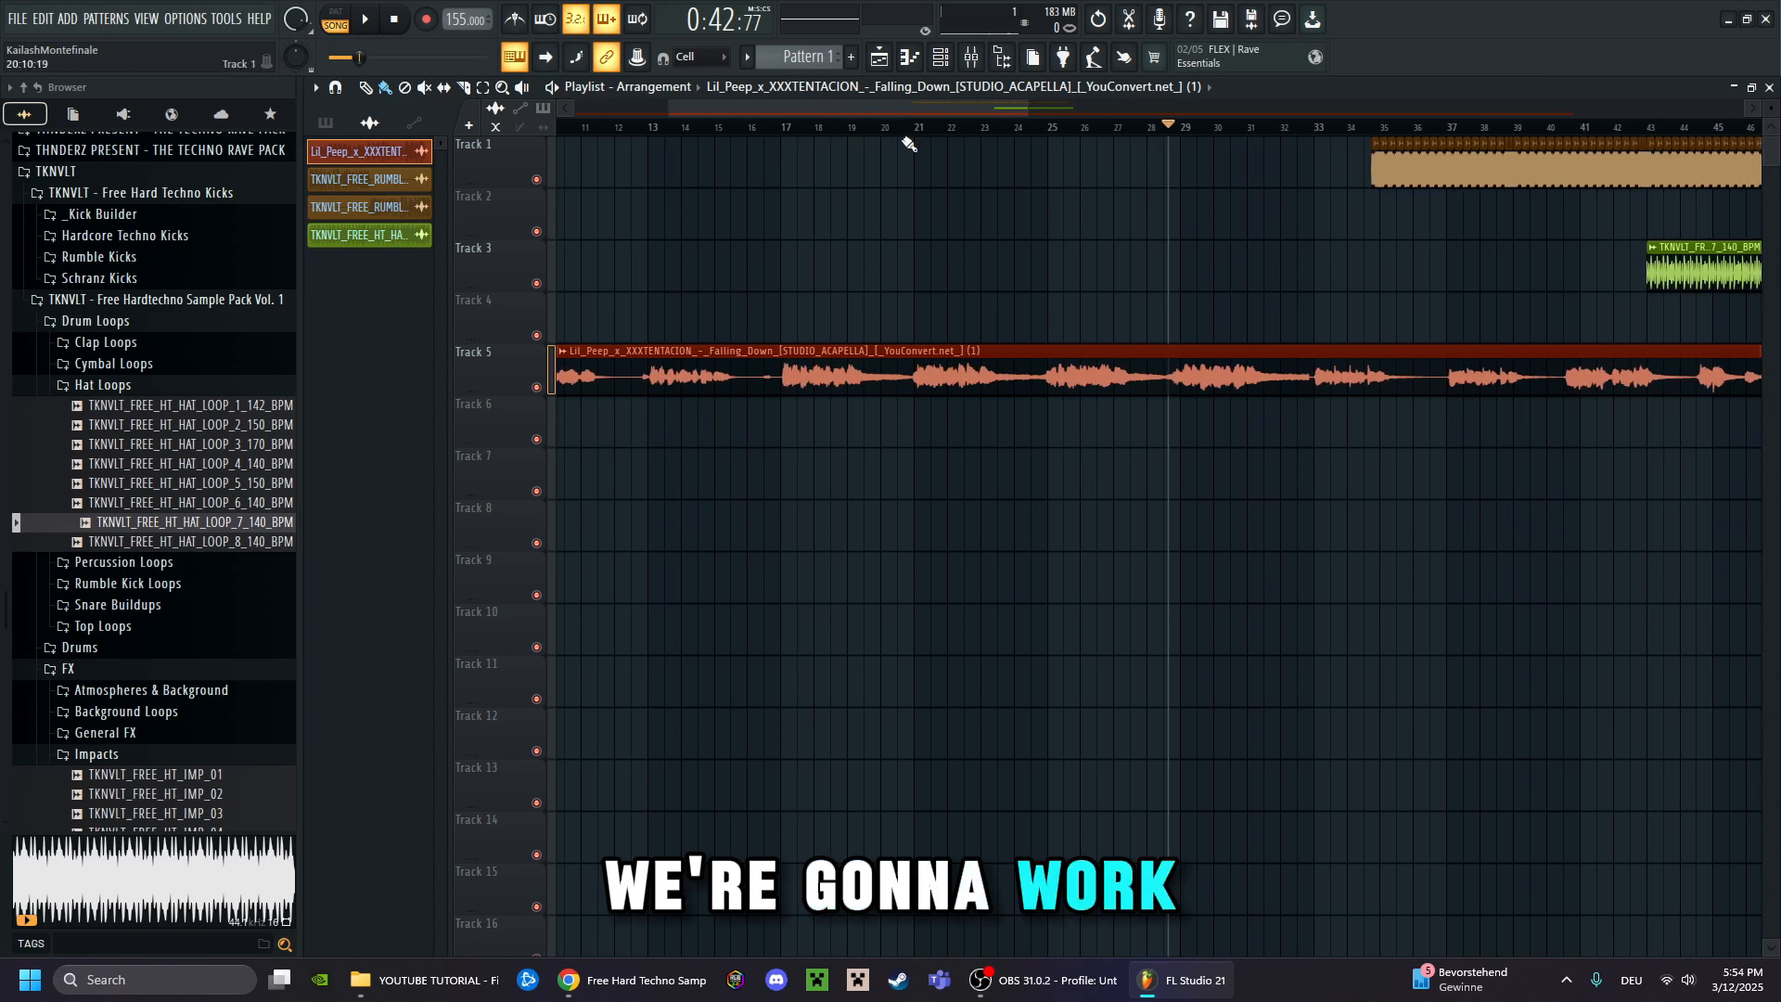
pyautogui.scroll(-2, 940, 133)
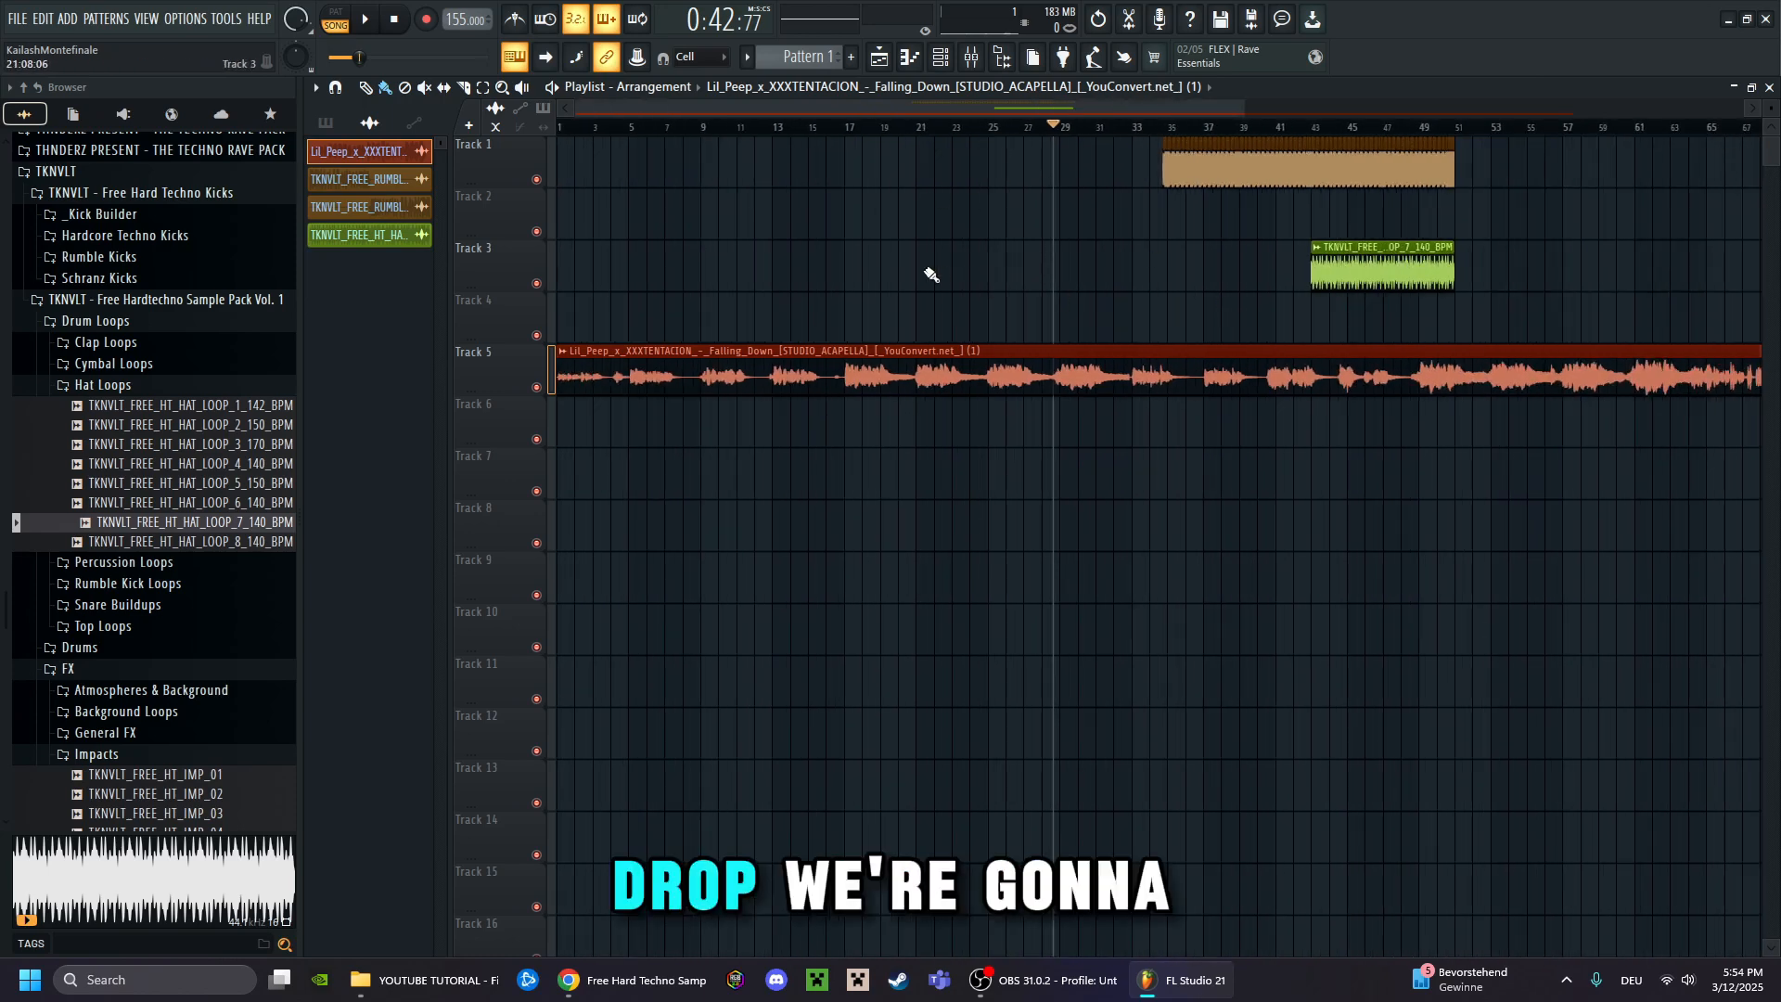
# Play the acapella from around bar 12 and around bar 33 to find the vocal lines for the drop
pyautogui.scroll(2, 752, 150)
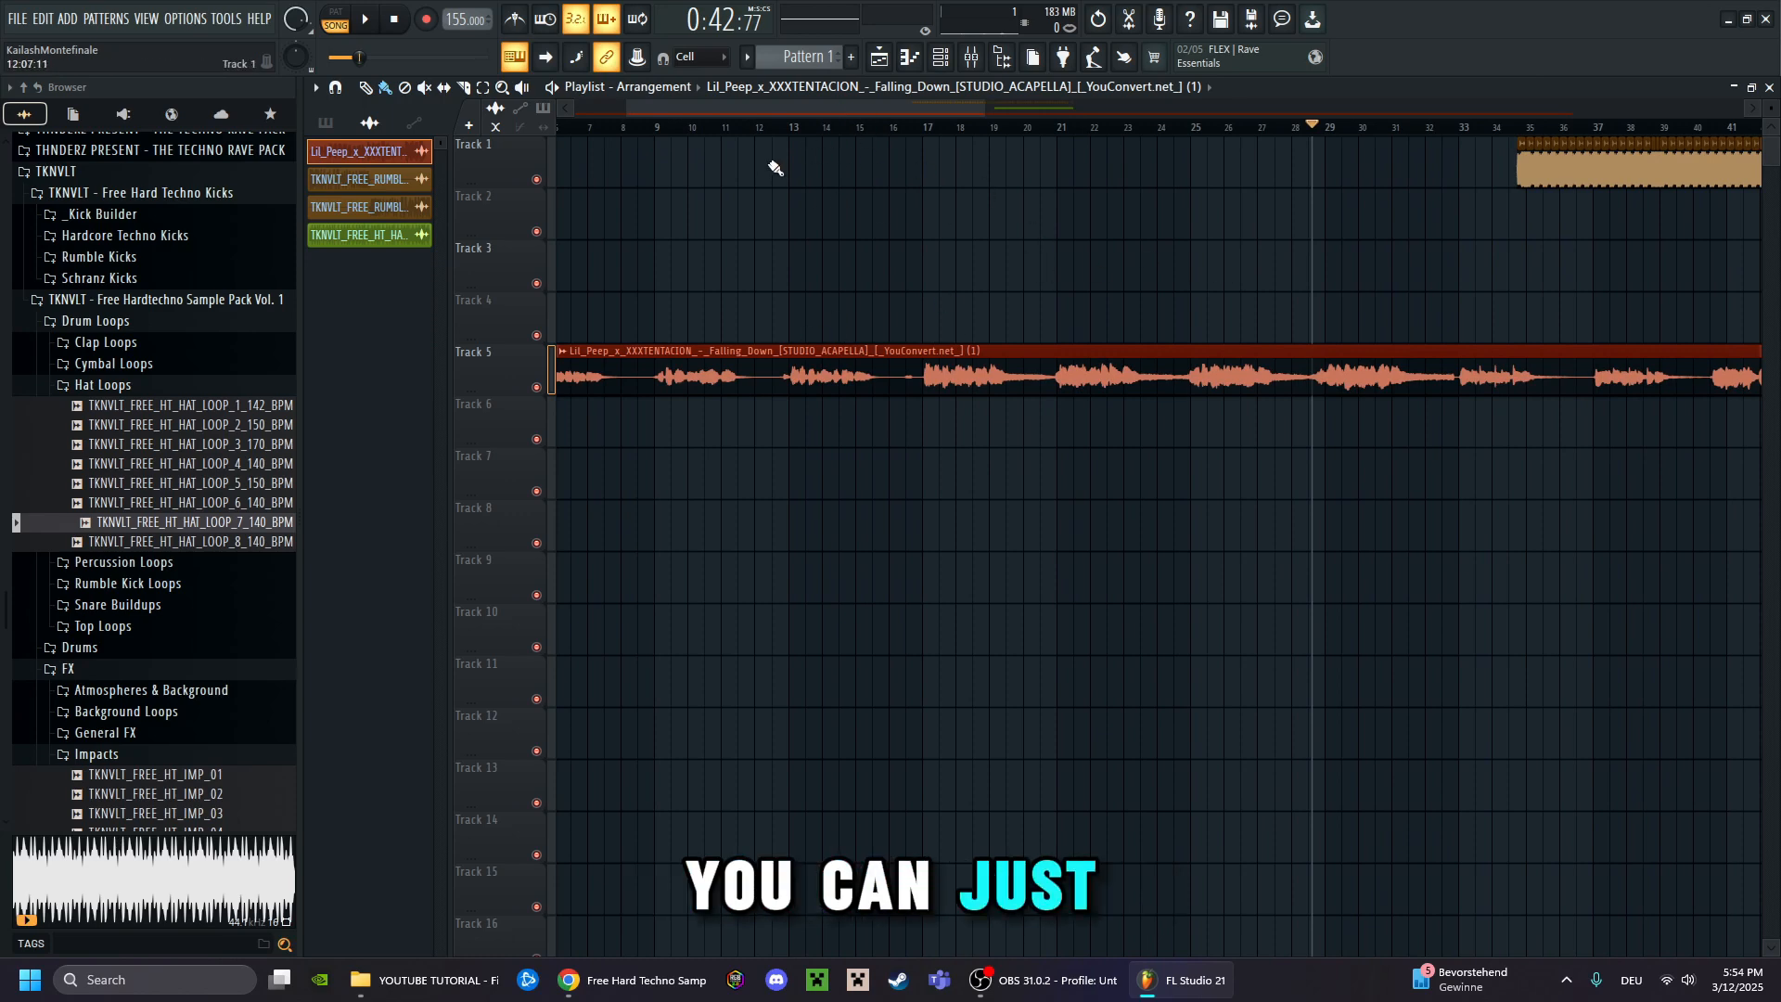
pyautogui.click(771, 127)
pyautogui.press('space')
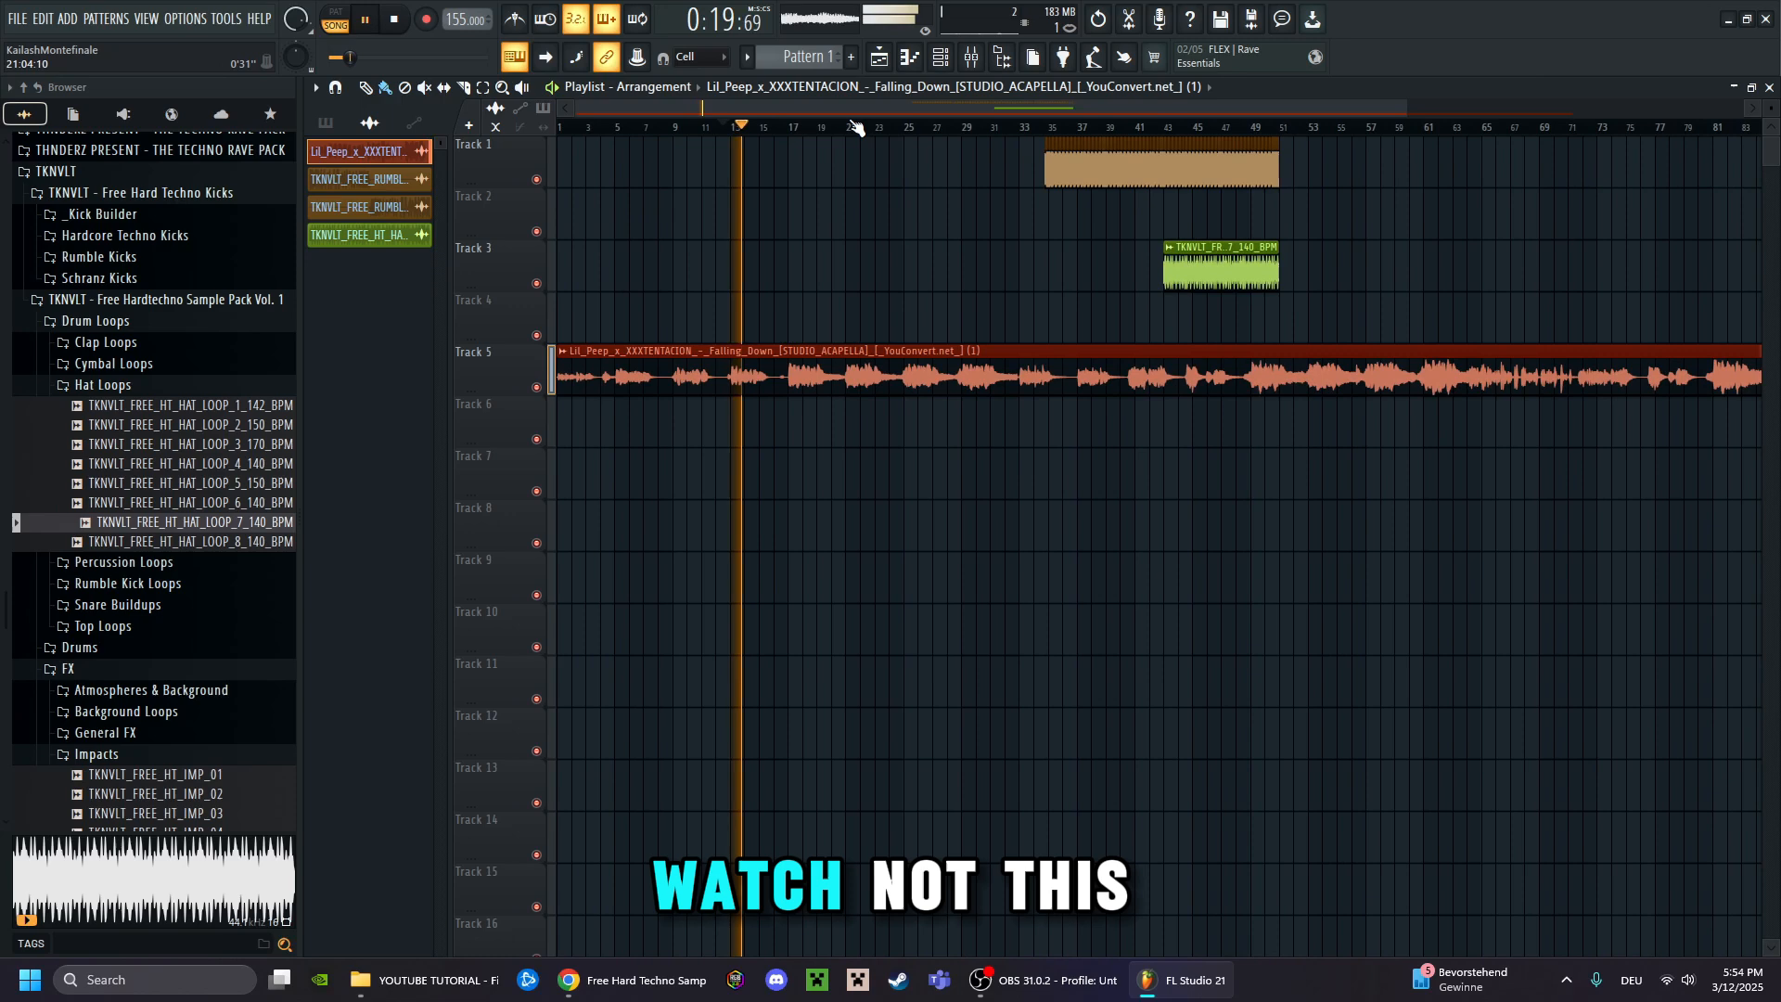
pyautogui.press('space')
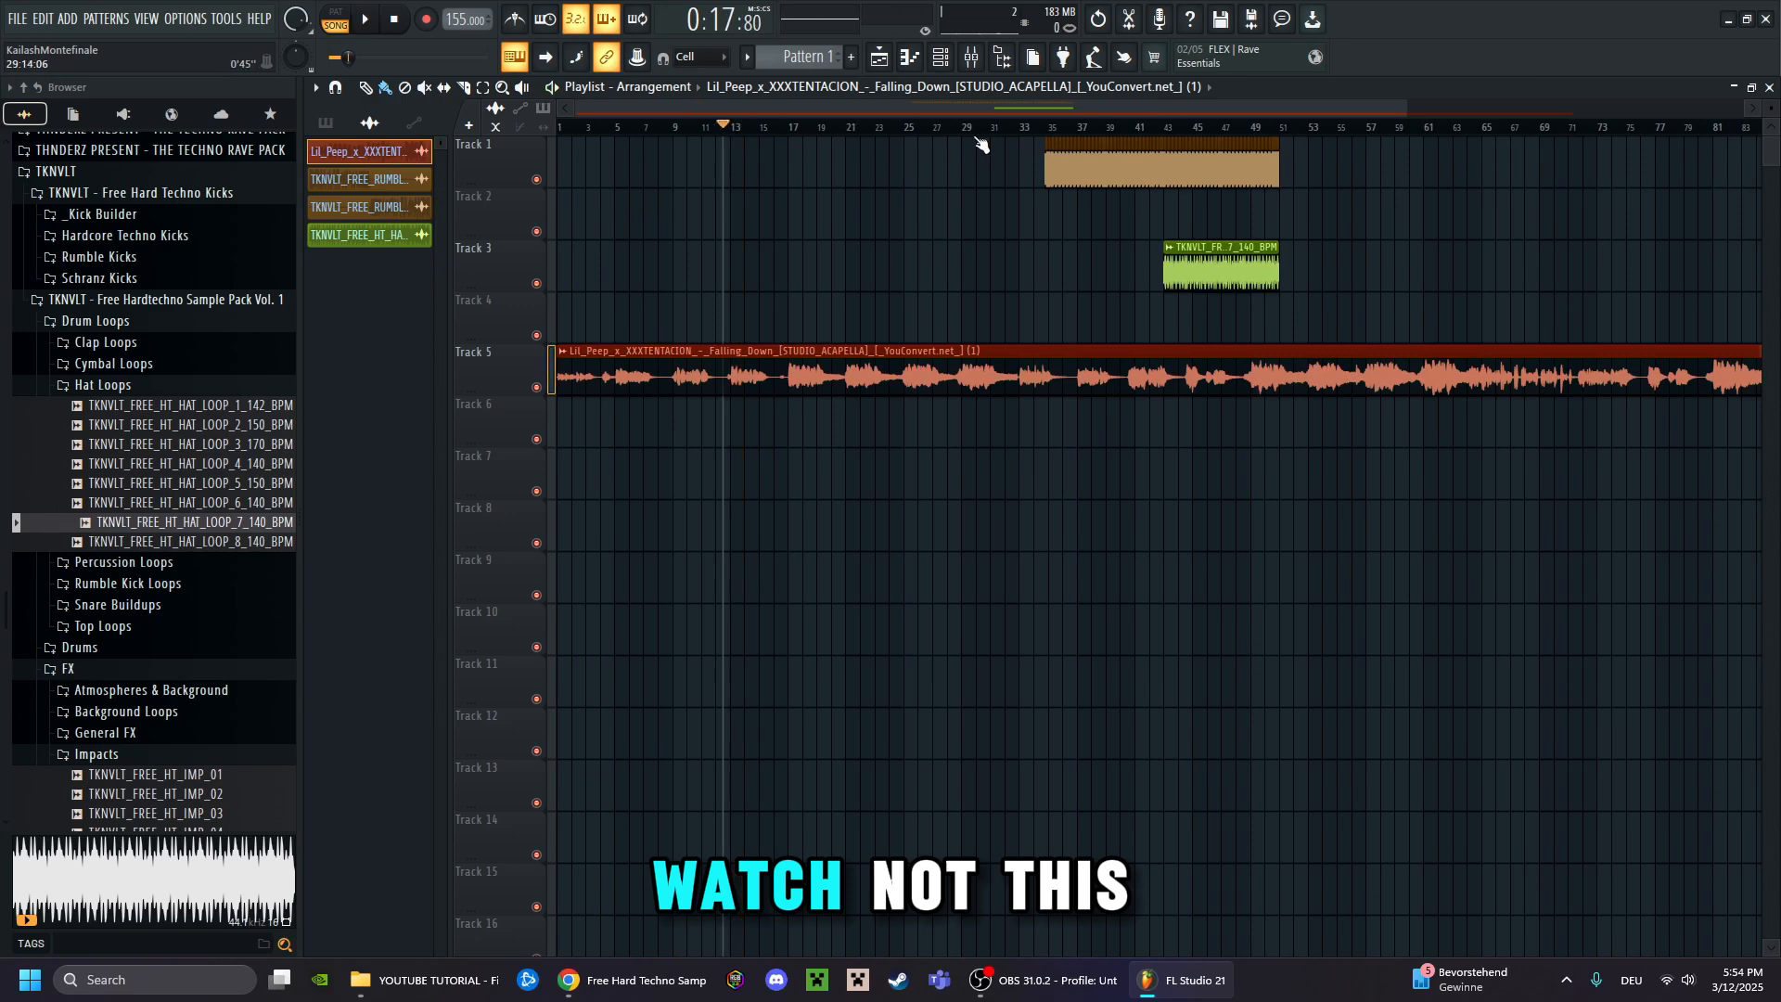
pyautogui.moveTo(965, 135); pyautogui.dragTo(1030, 139)
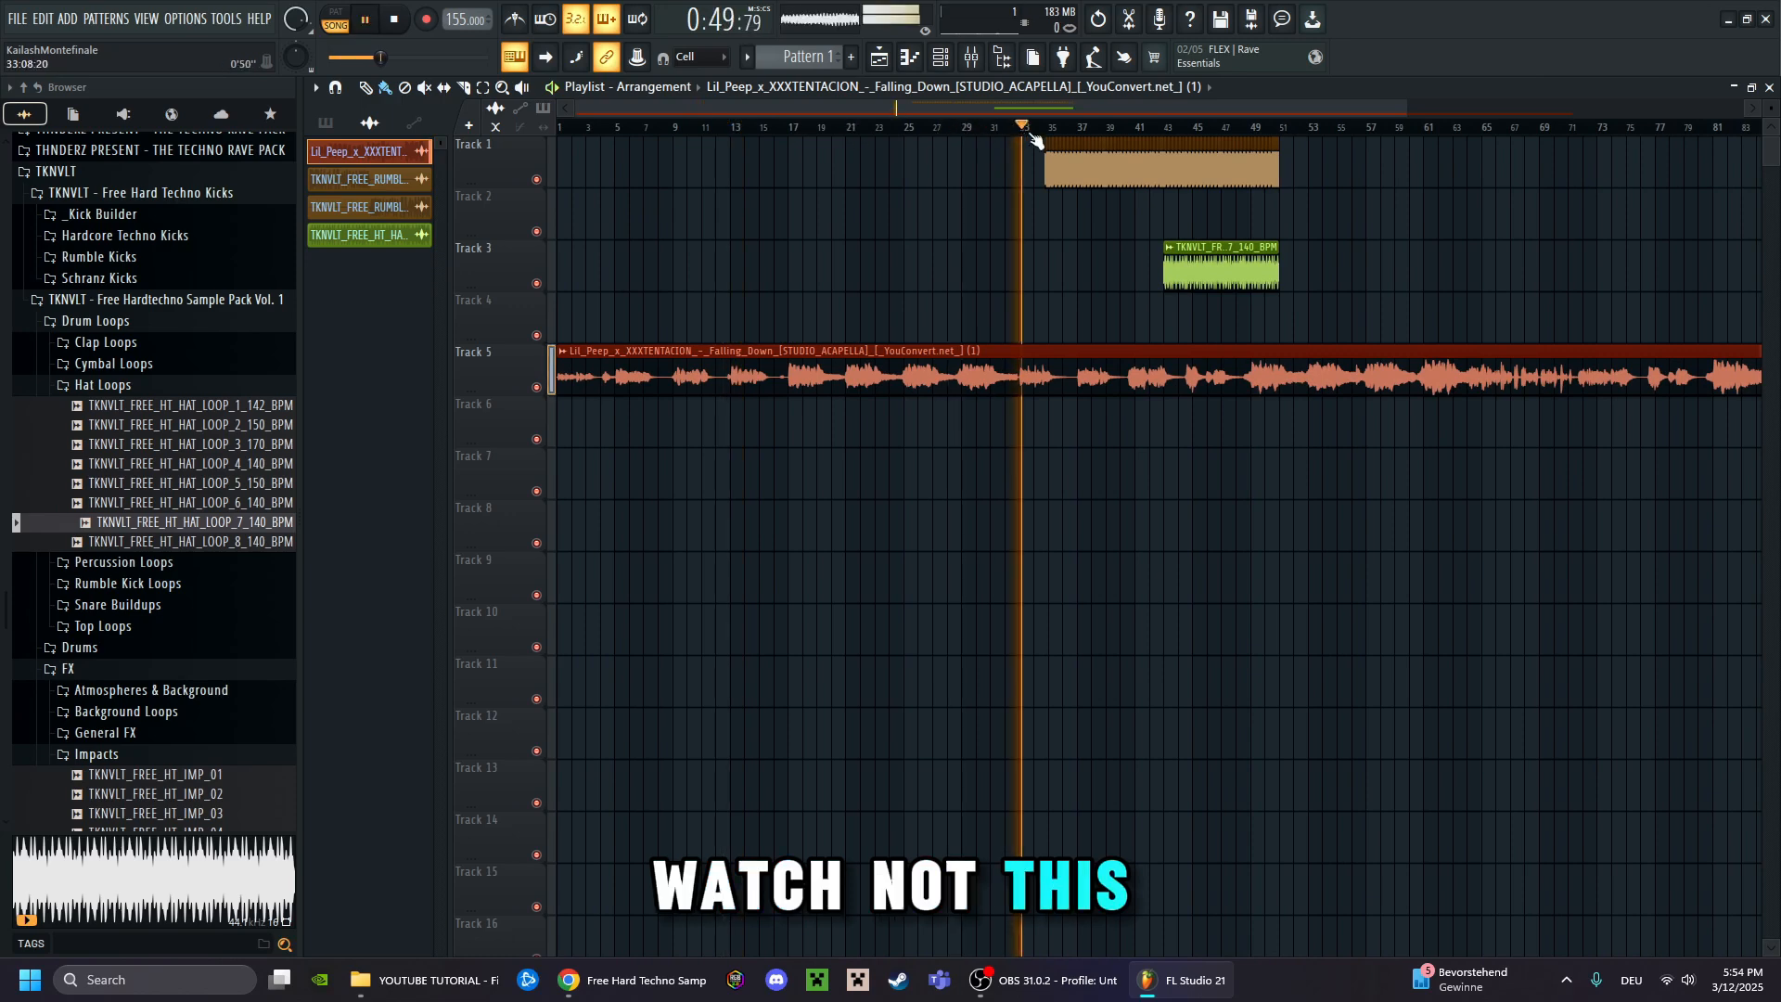
pyautogui.scroll(4, 1034, 139)
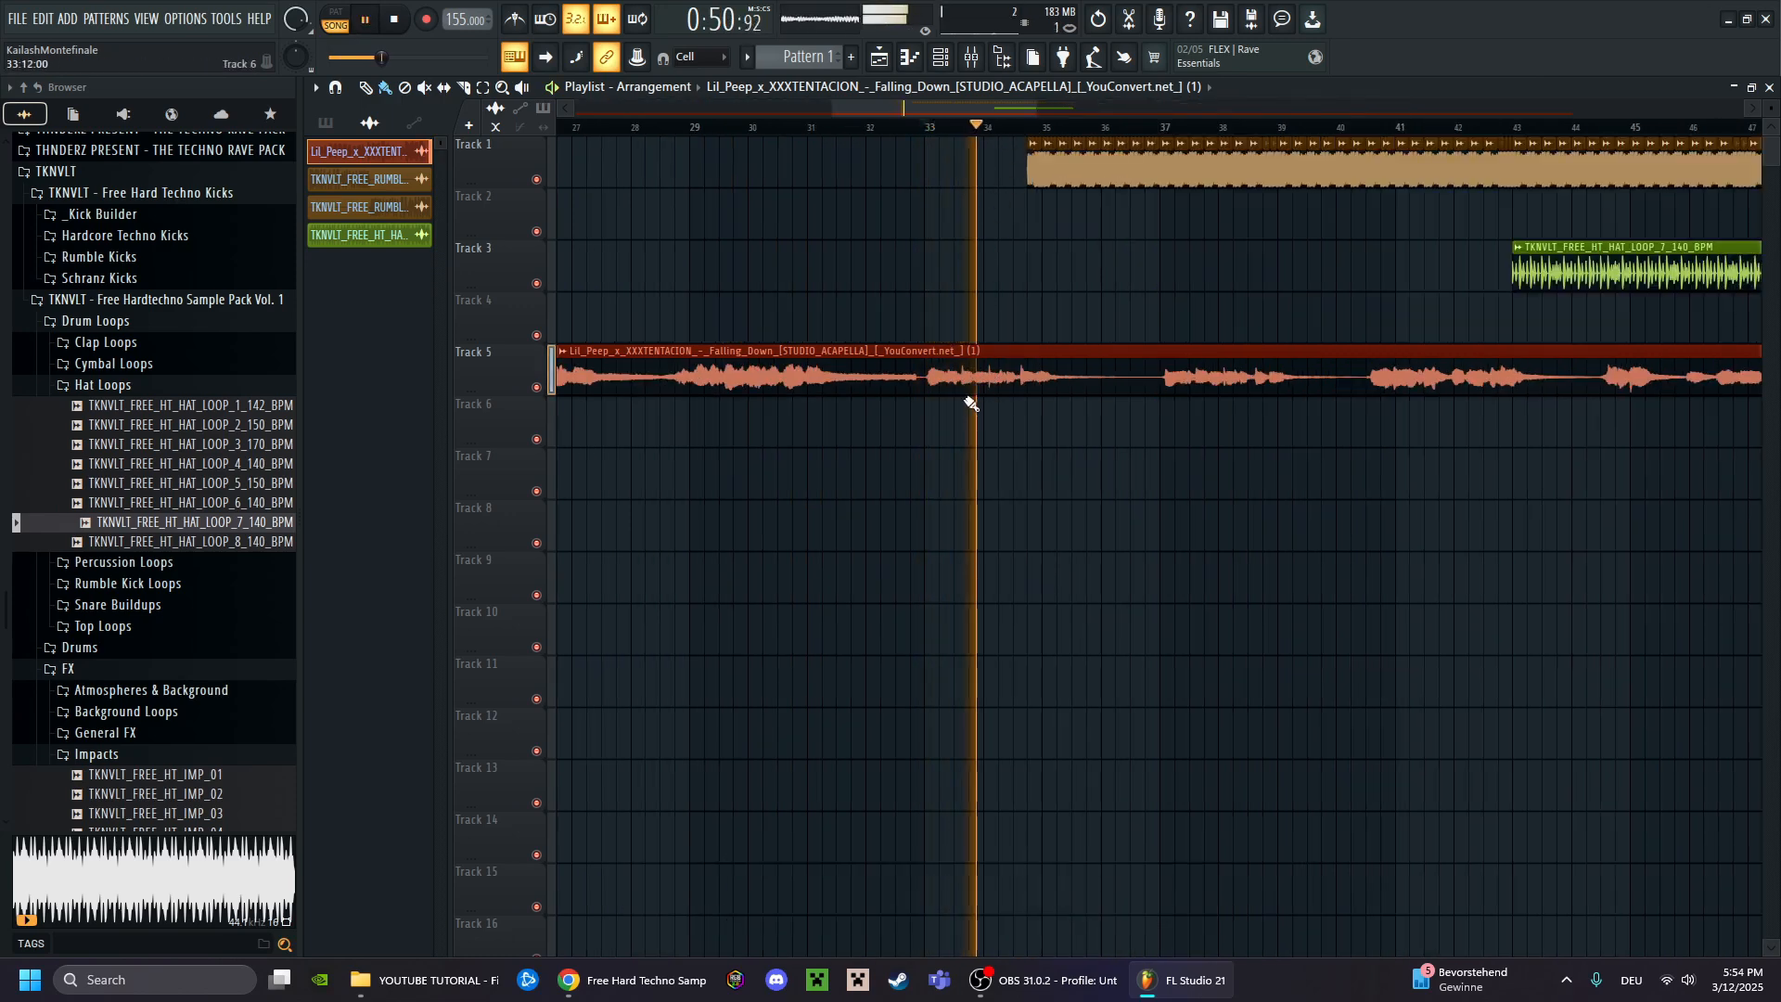
pyautogui.press('space')
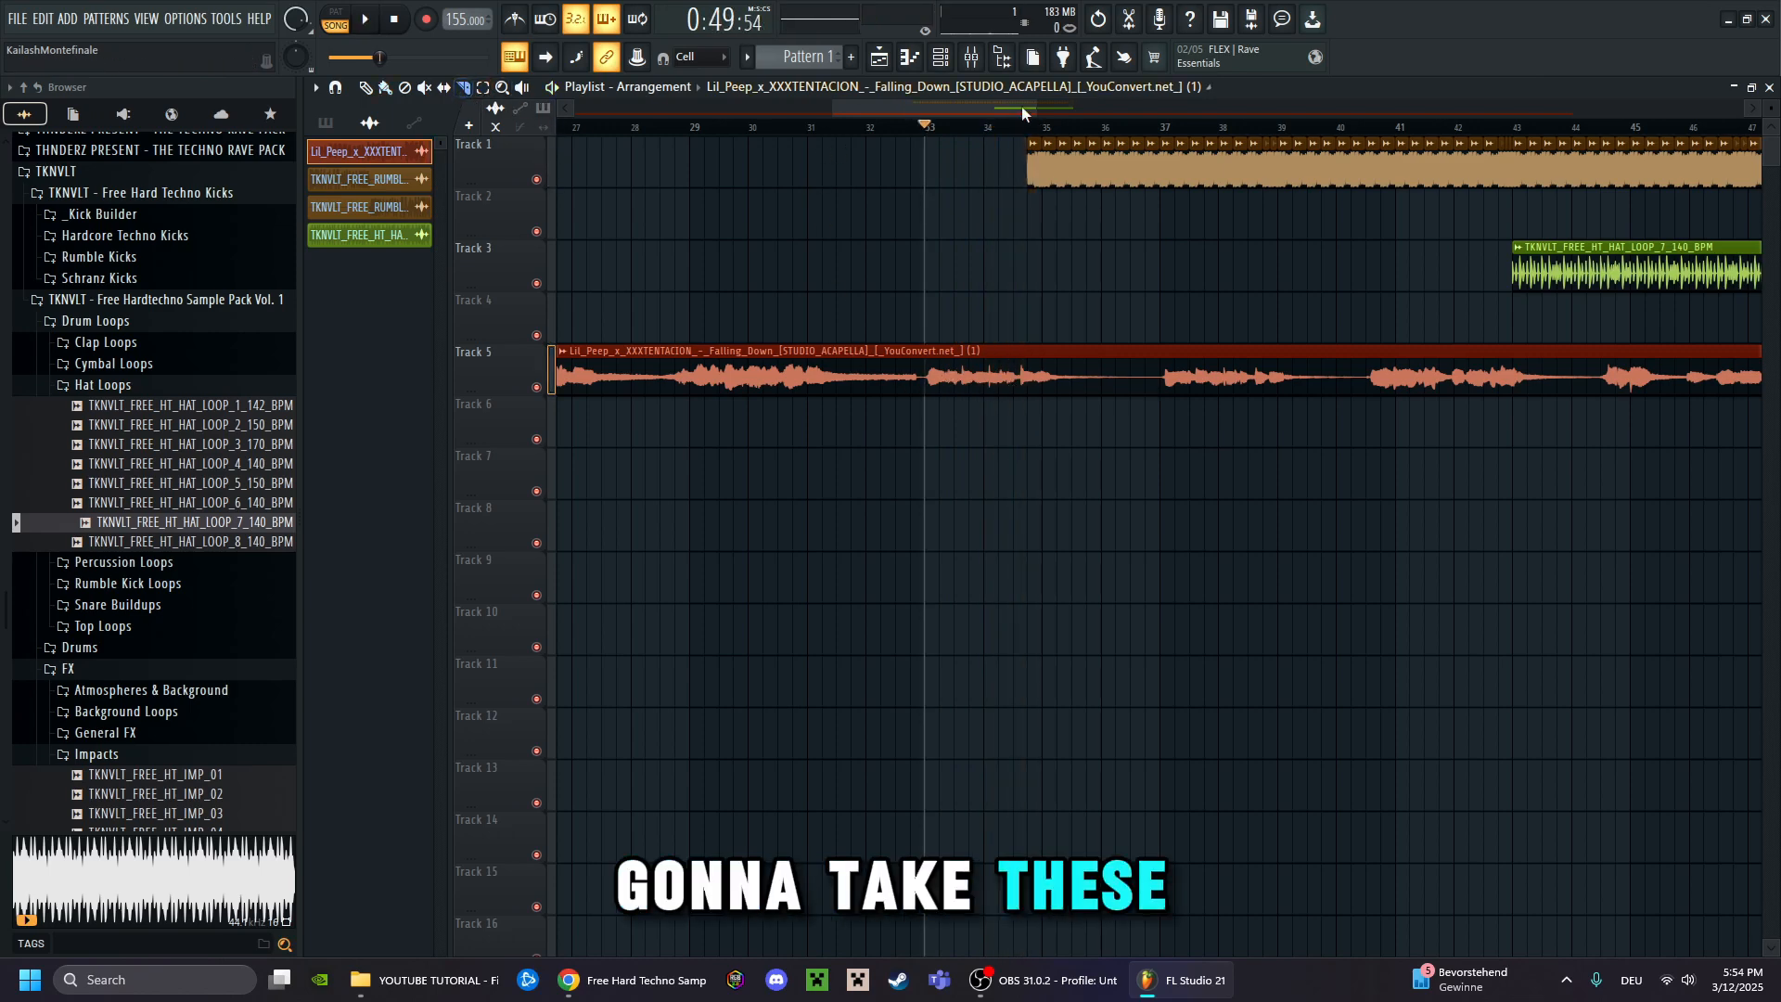
# Slice the acapella on Track 5 just before bar 33 and just after bar 40 to isolate the vocal section
pyautogui.scroll(5, 992, 132)
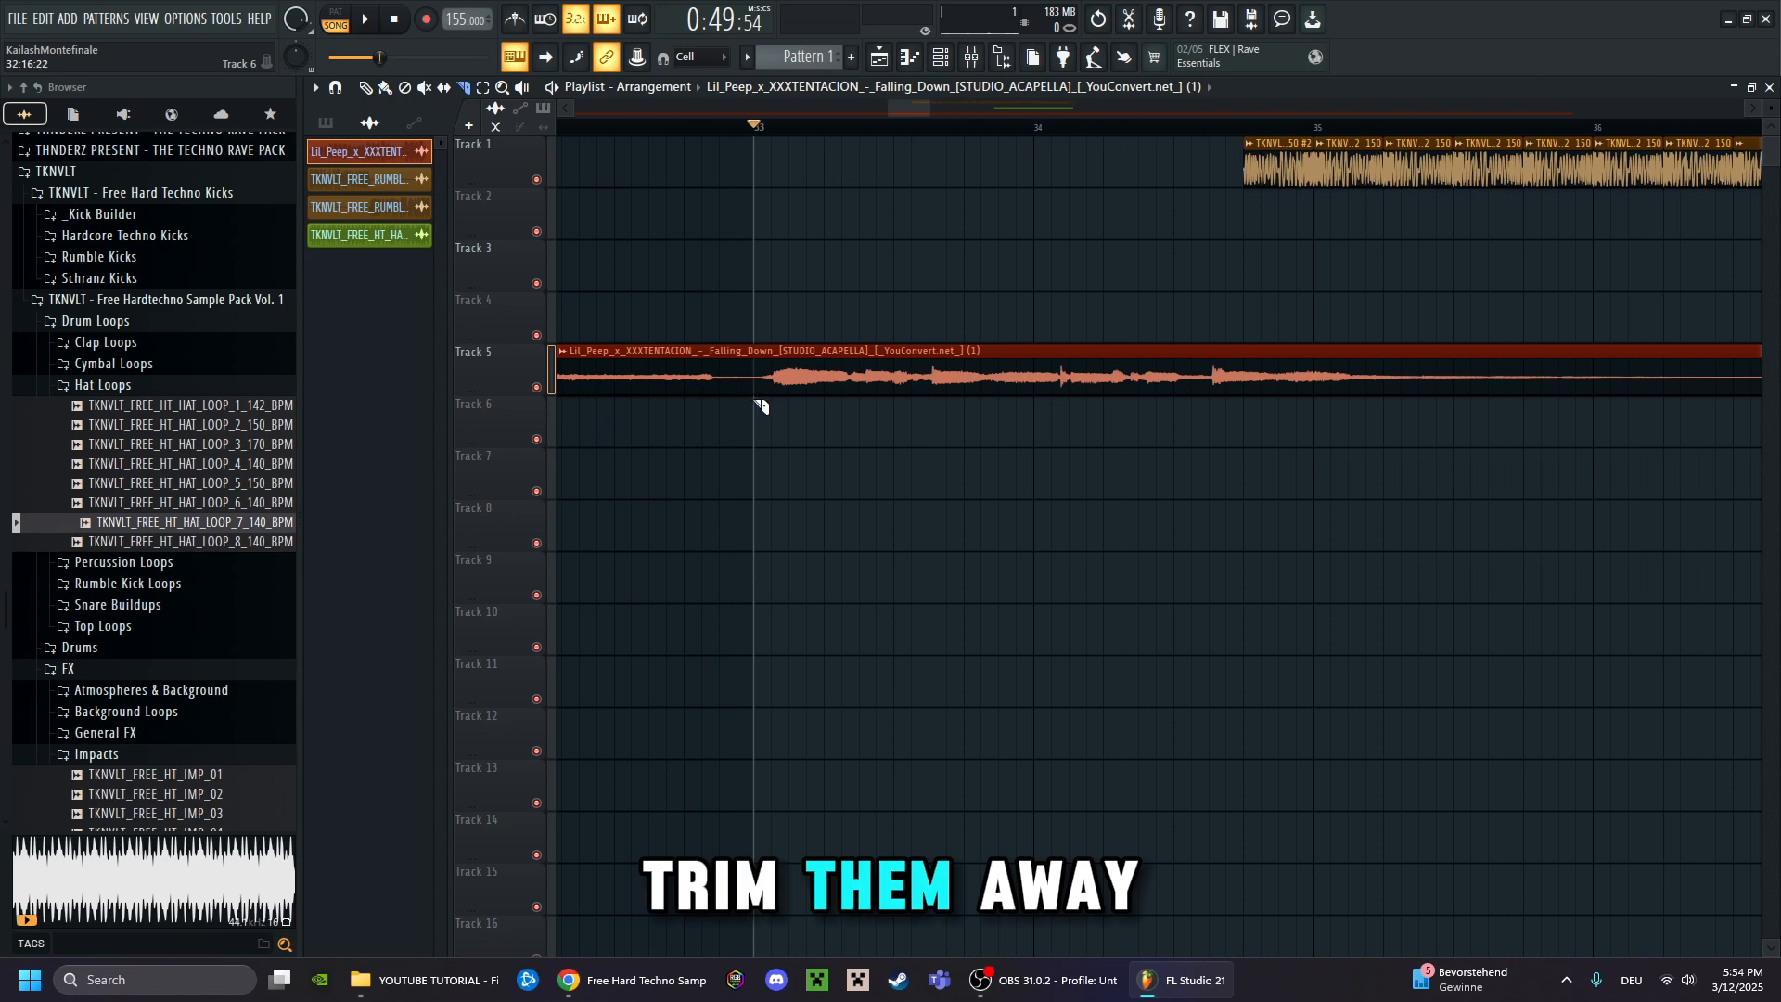
pyautogui.moveTo(748, 405)
pyautogui.mouseDown()
pyautogui.moveTo(769, 346)
pyautogui.moveTo(743, 371)
pyautogui.mouseUp()
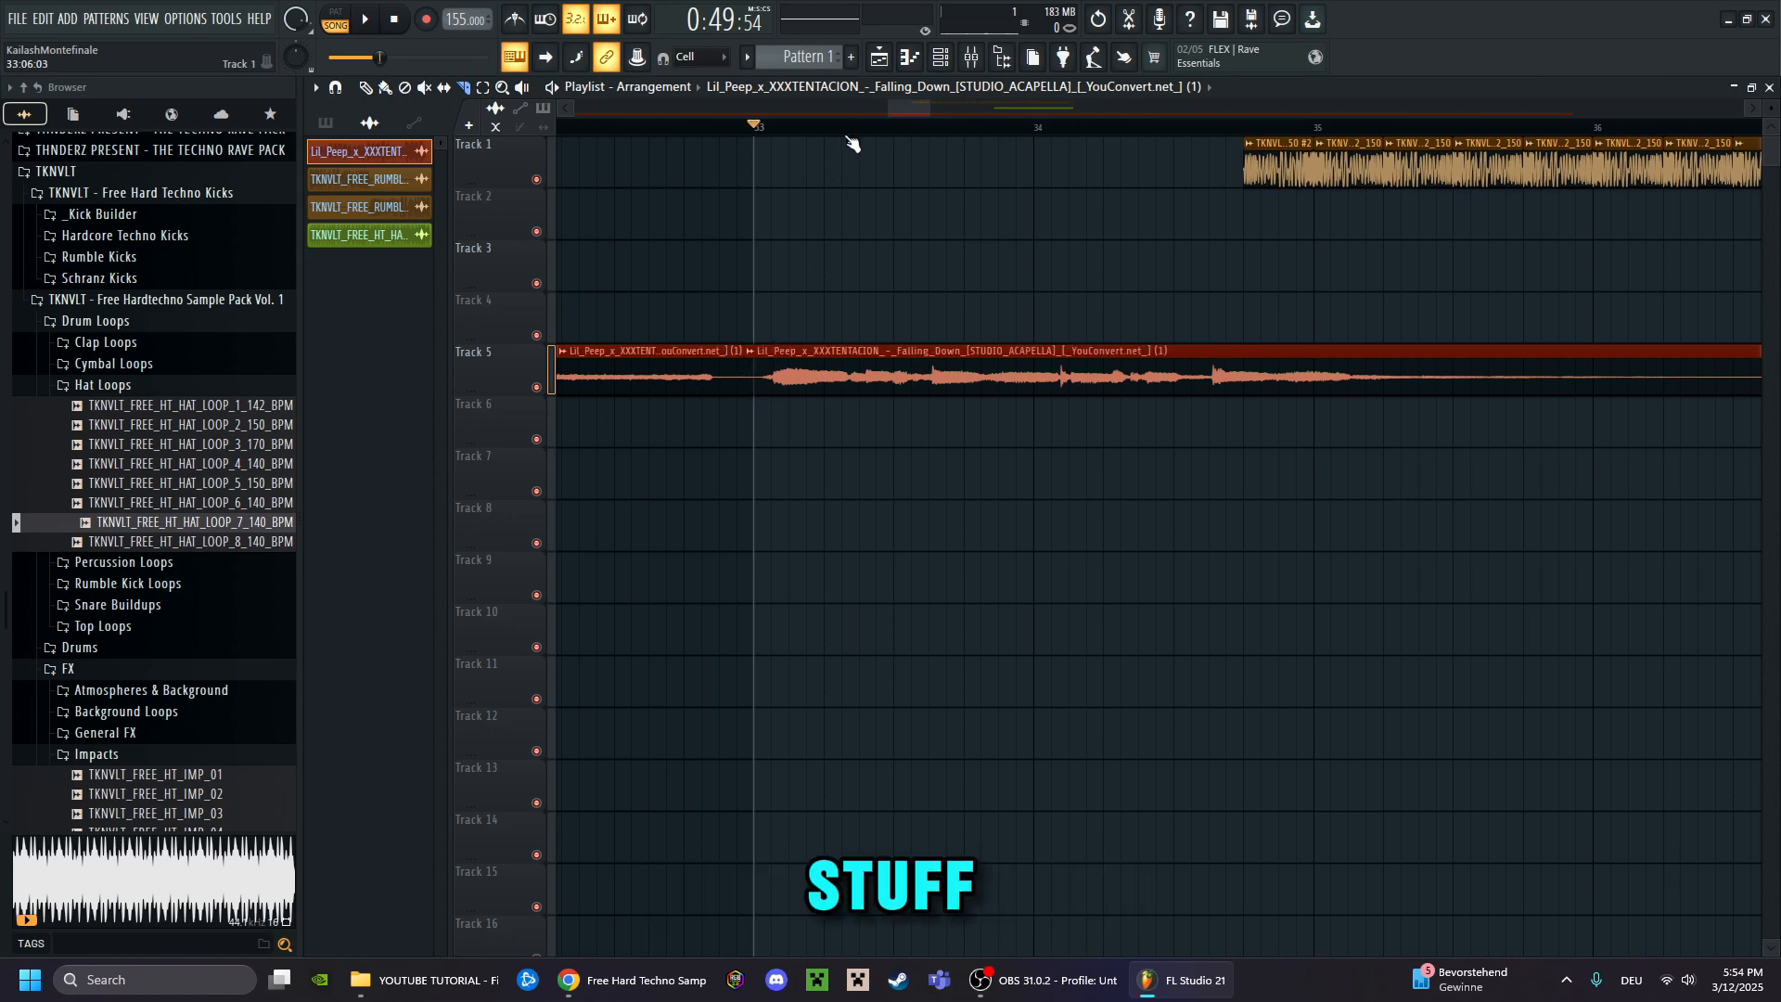
pyautogui.scroll(-4, 852, 102)
pyautogui.scroll(-3, 852, 102)
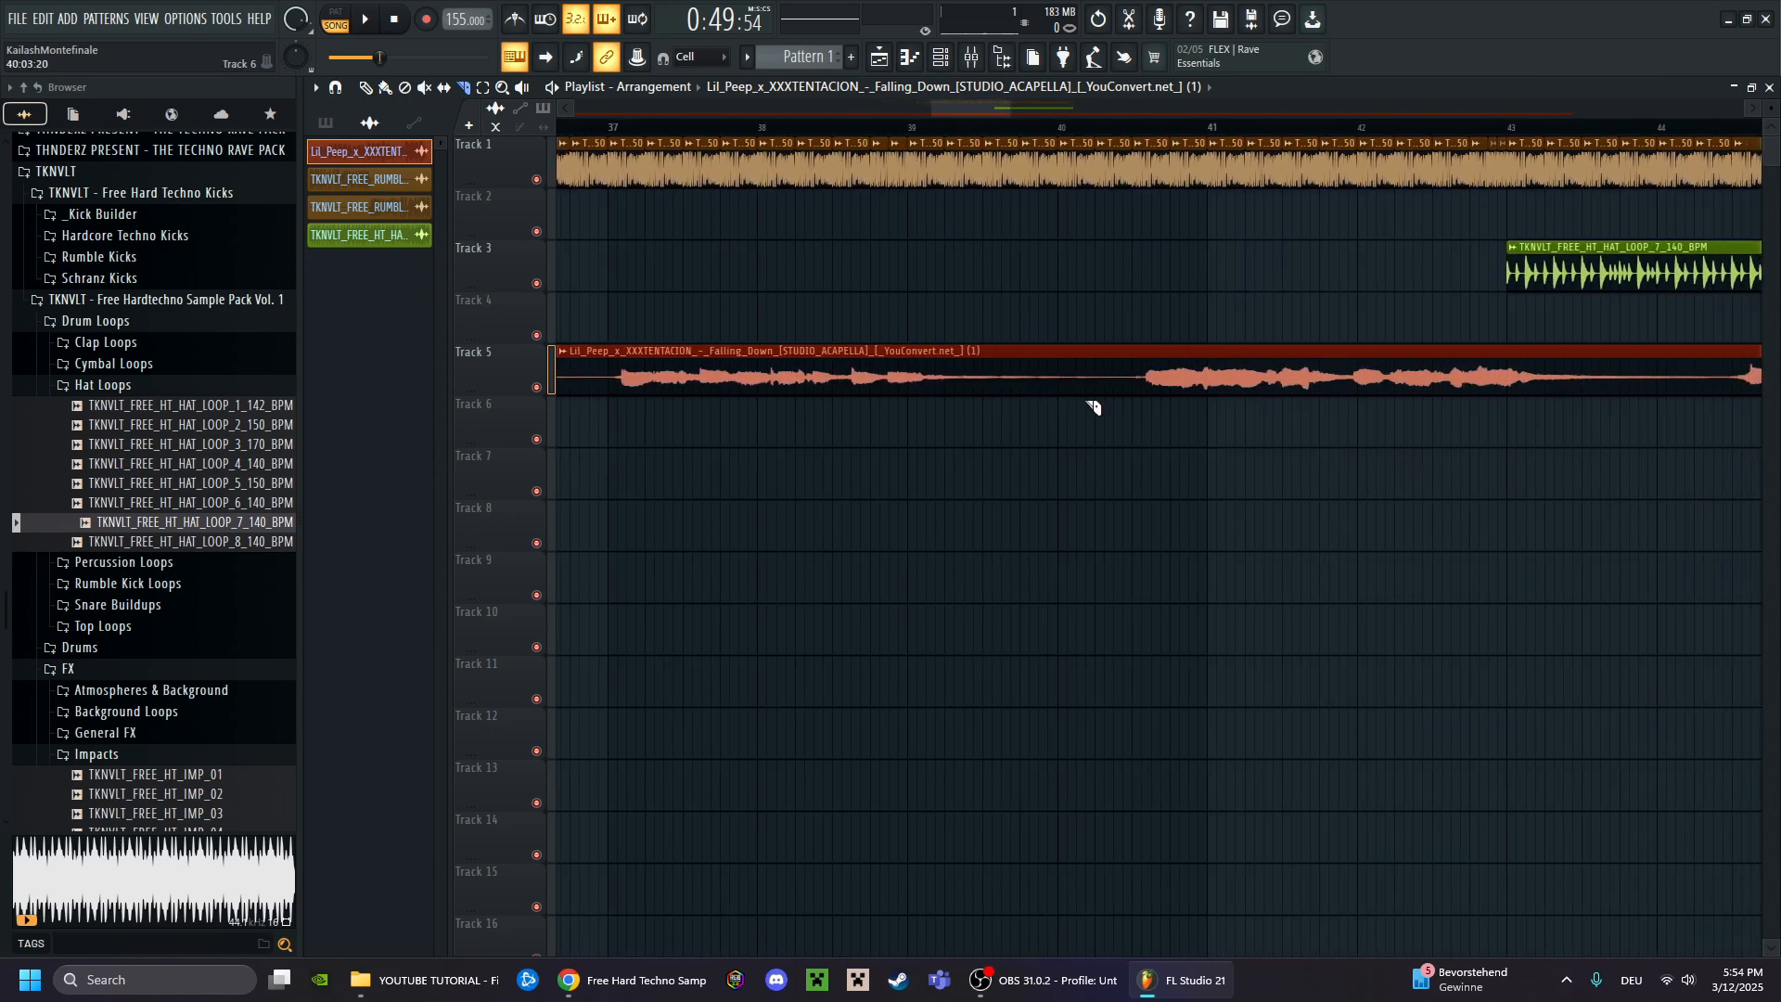
pyautogui.click(1104, 338)
pyautogui.scroll(-6, 822, 108)
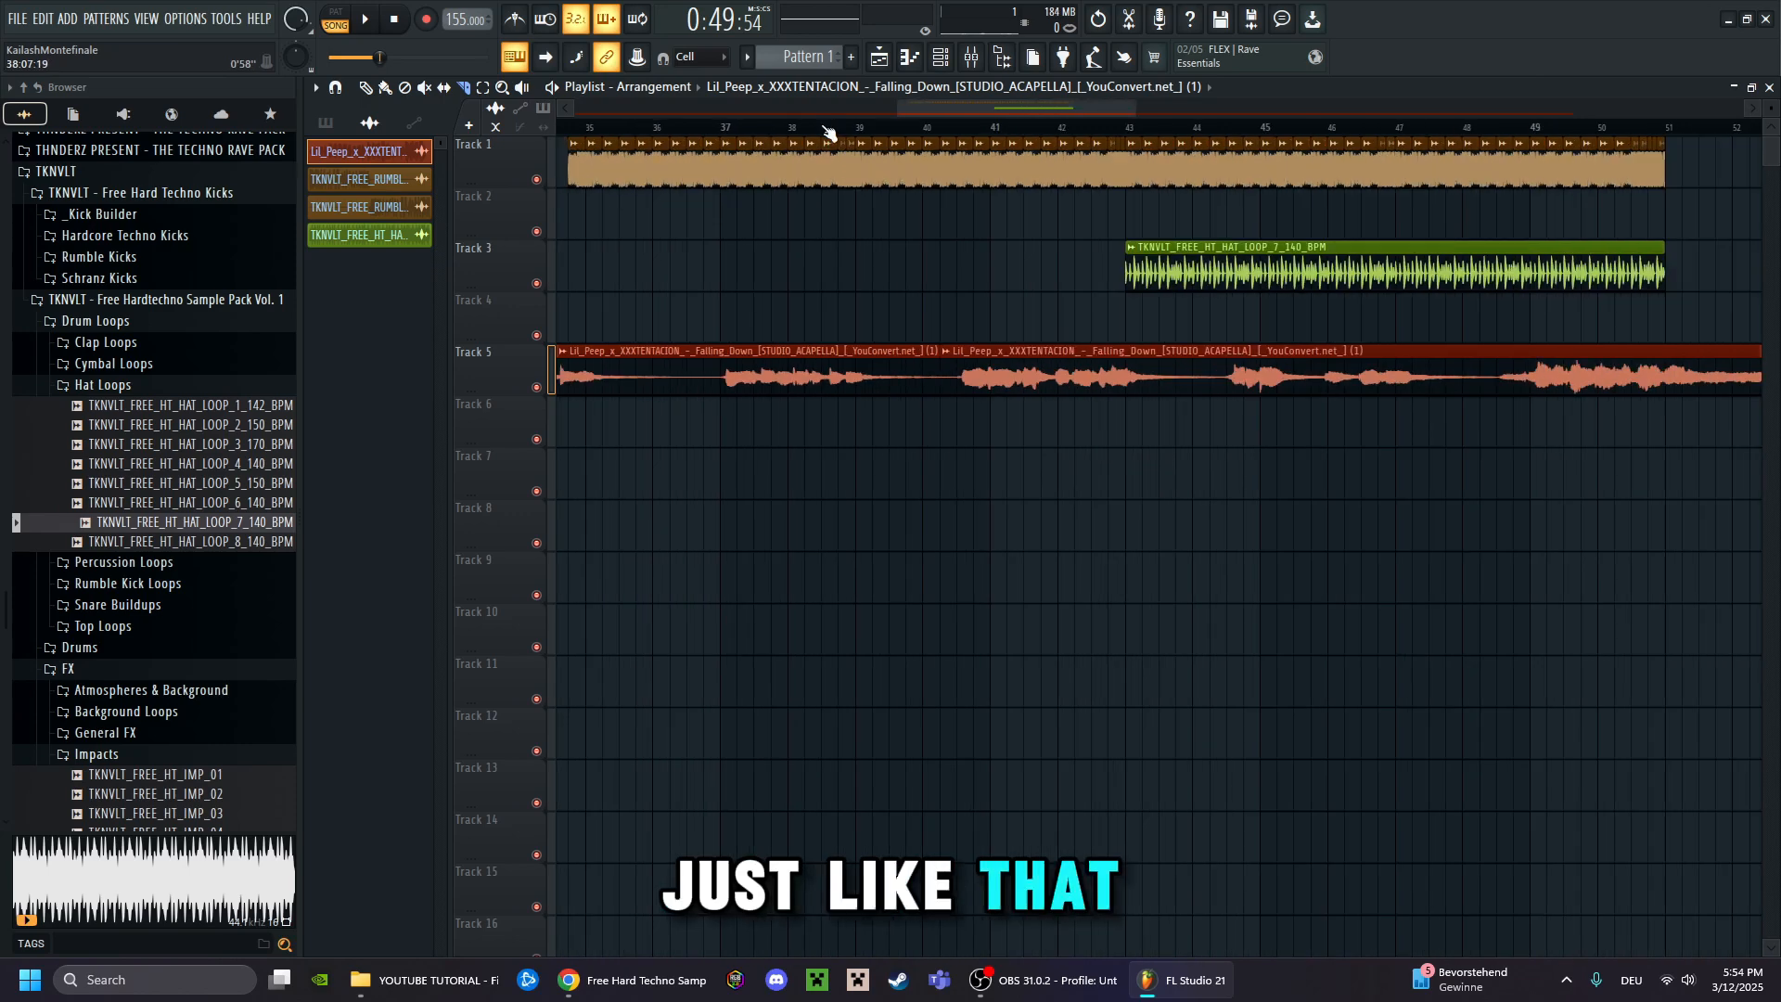
pyautogui.scroll(-3, 870, 124)
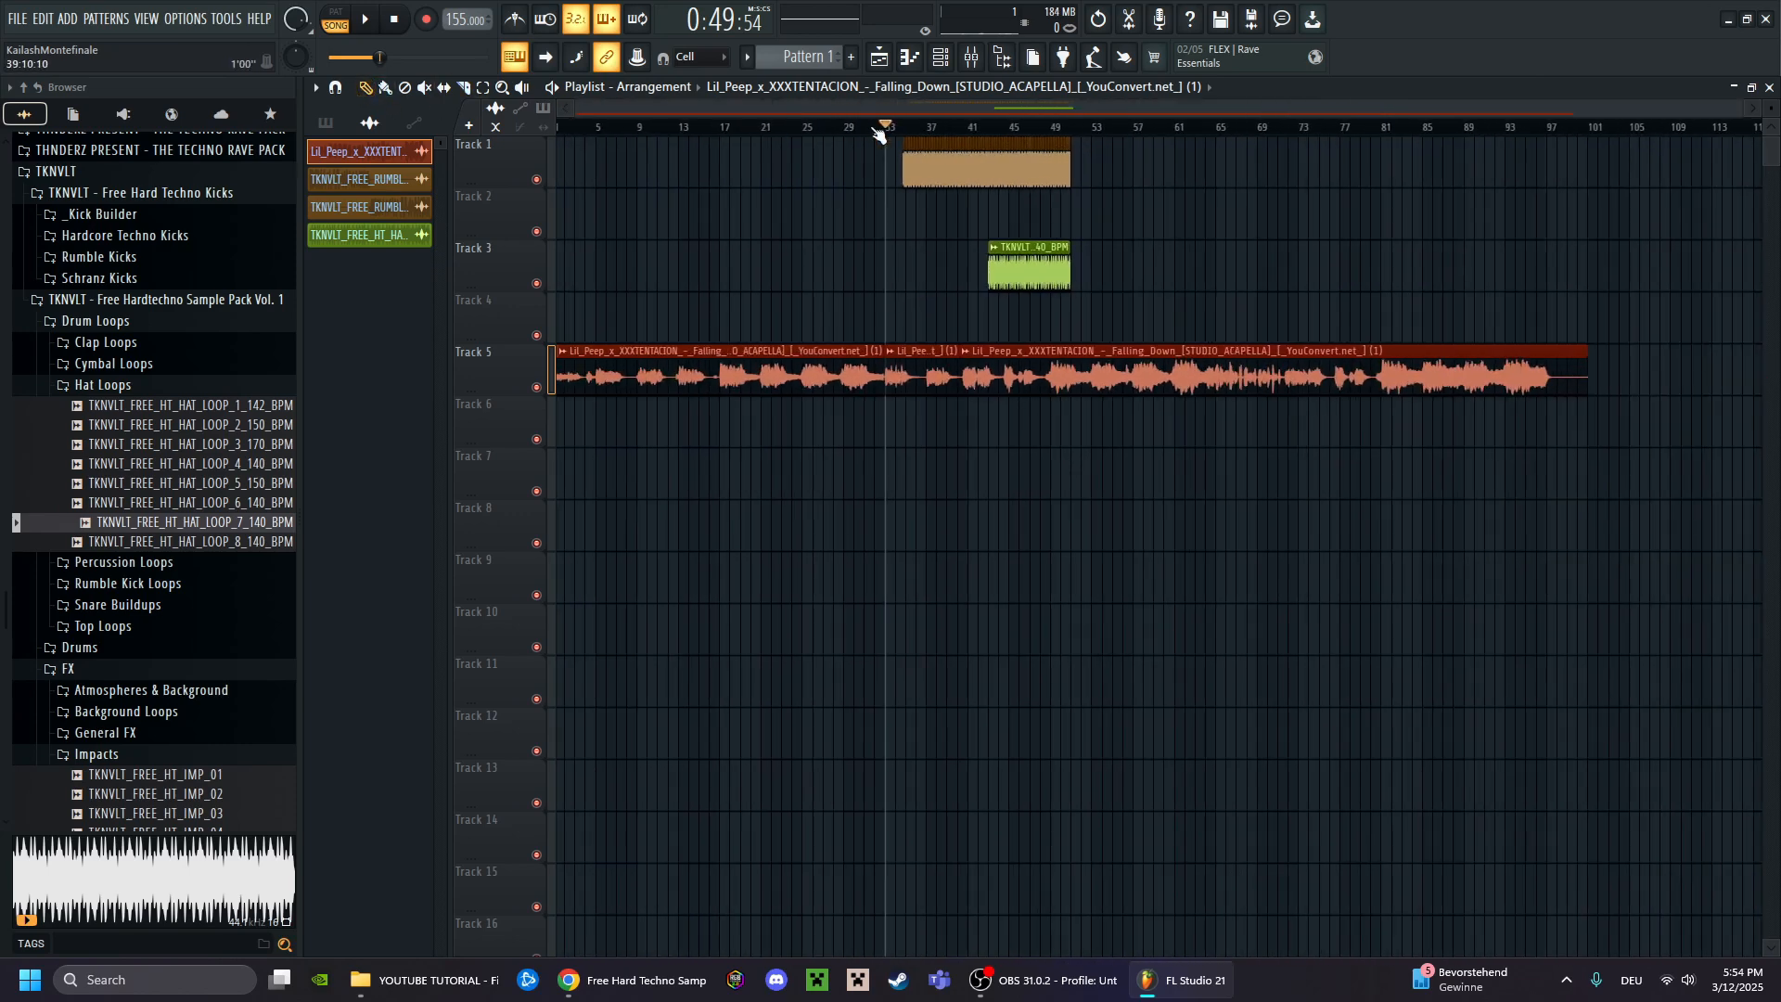
# Move the leftover acapella parts aside to Tracks 4 and 8, and shift the isolated vocal slice on Track 5 to about bar 20
pyautogui.moveTo(910, 421); pyautogui.dragTo(1274, 200)
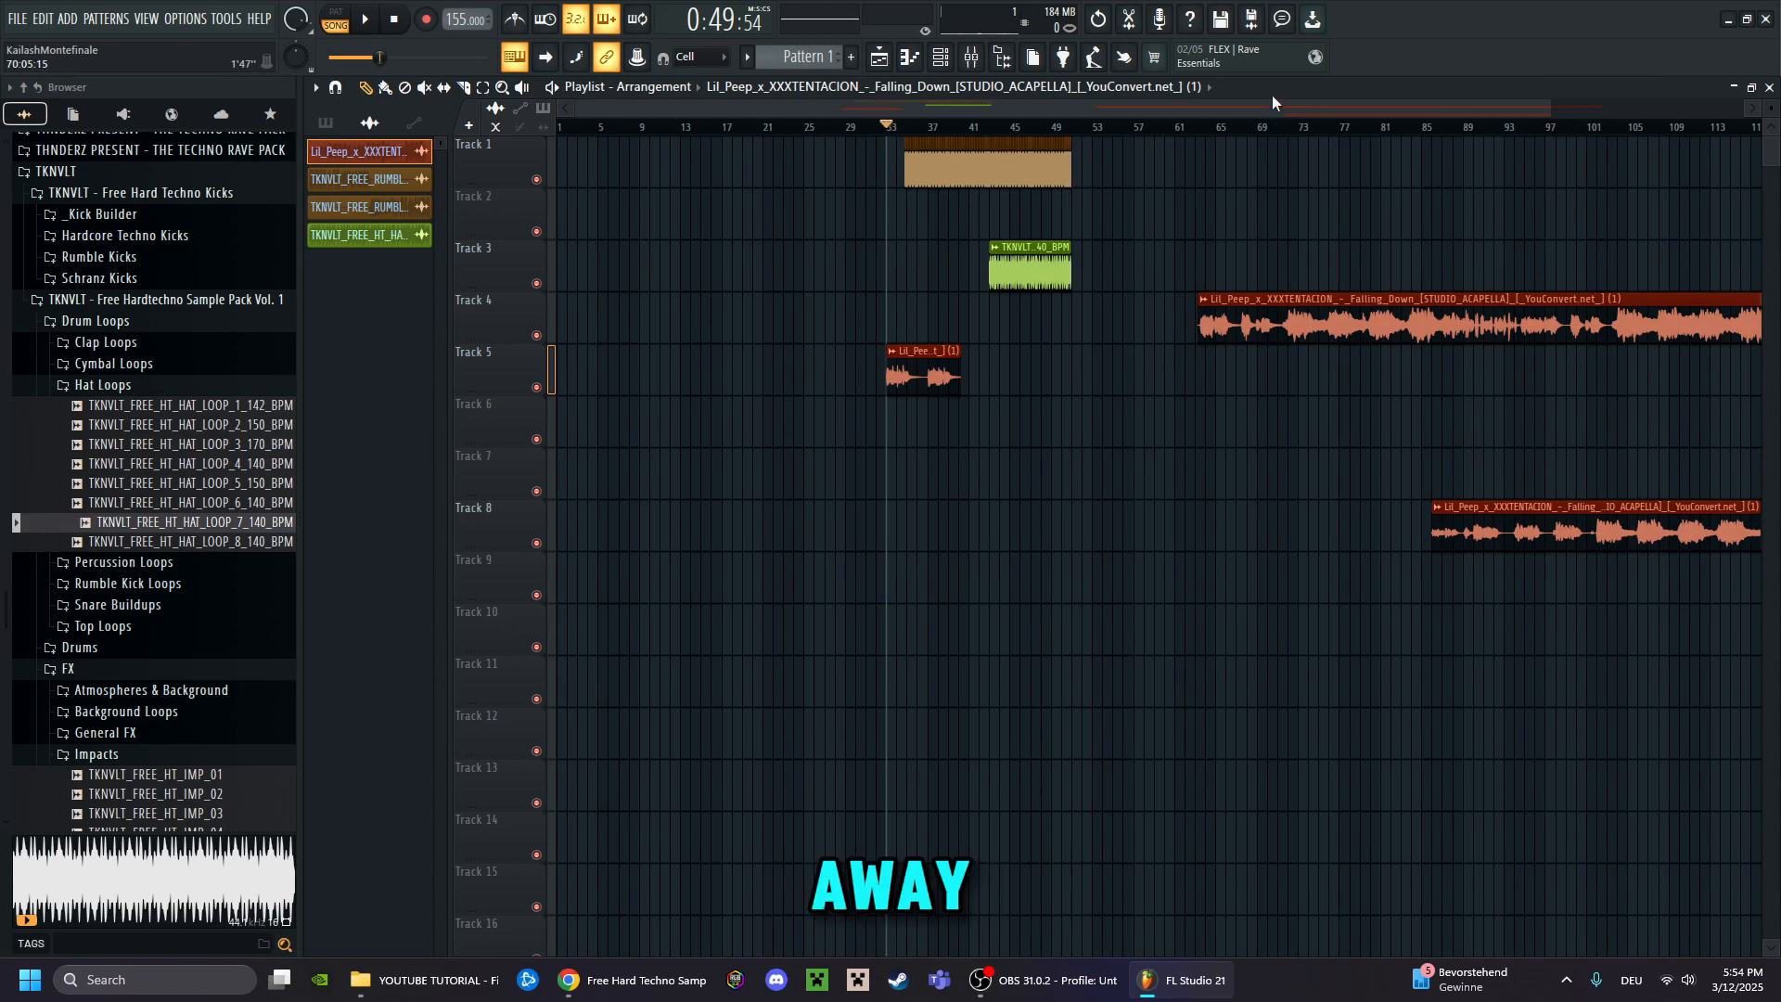
pyautogui.moveTo(959, 361); pyautogui.dragTo(833, 352)
pyautogui.scroll(4, 875, 139)
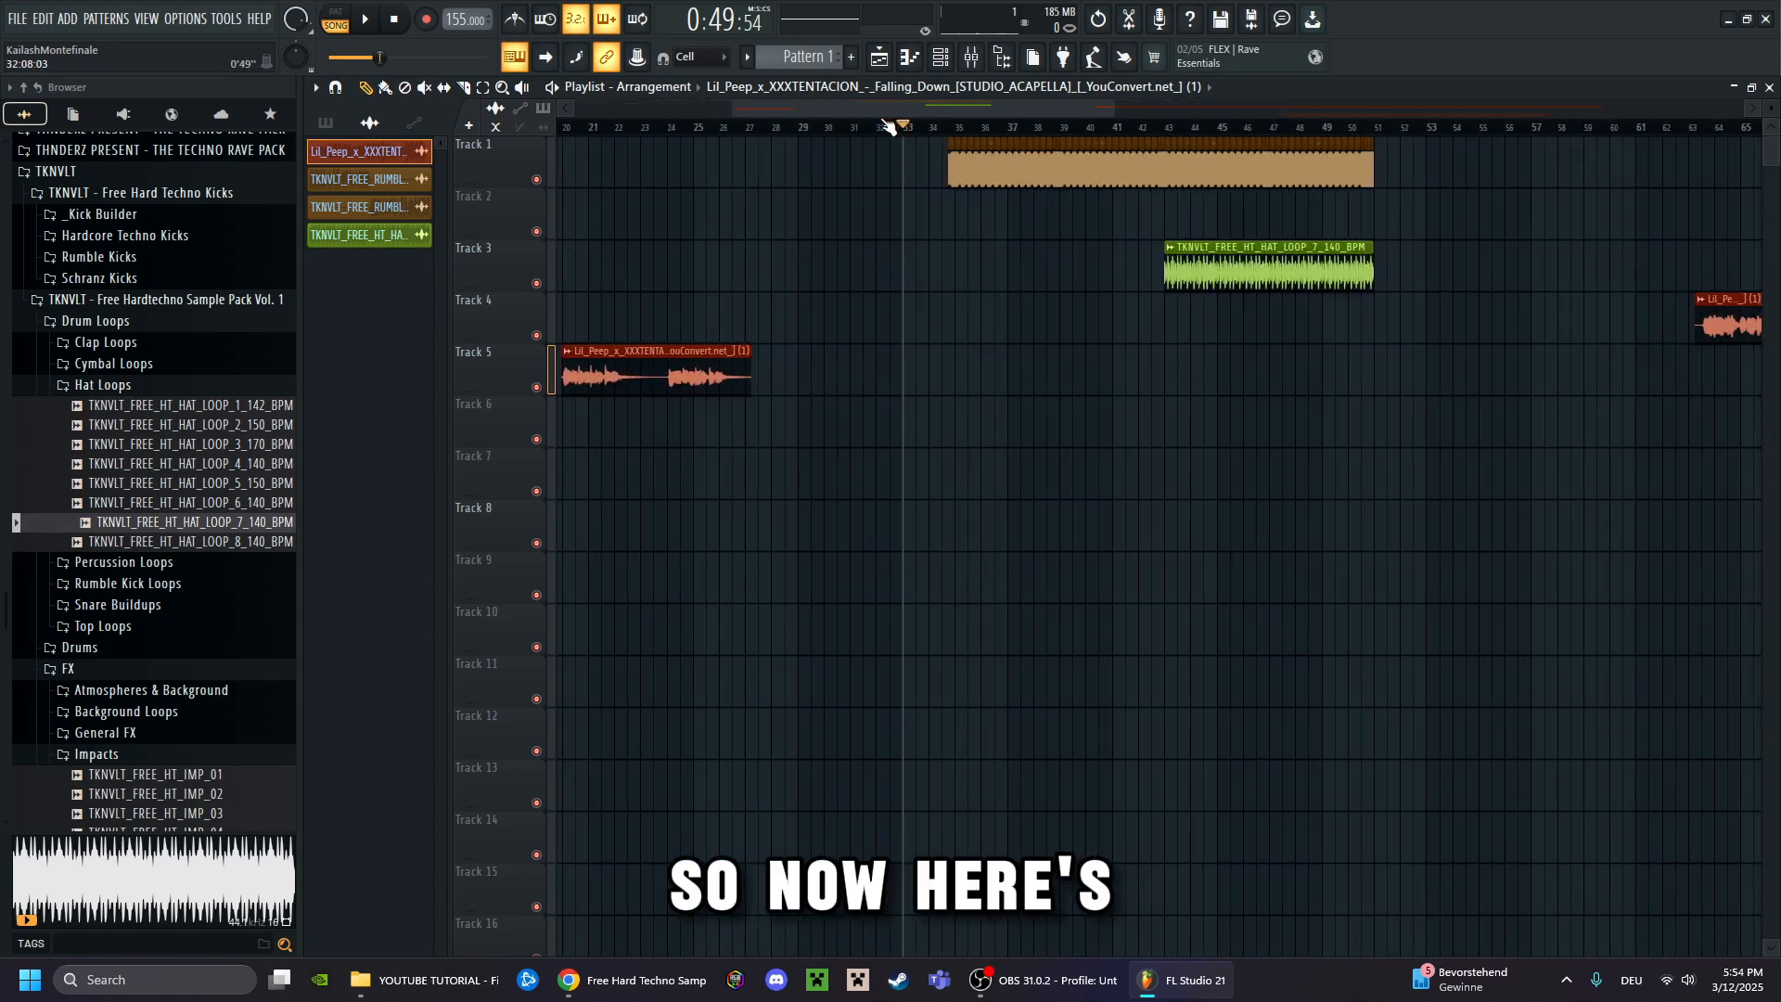
# Move the kicks on Track 1 and the hat loop on Track 3 together about two bars later, starting the hat loop at bar 45
pyautogui.moveTo(1411, 398); pyautogui.dragTo(1324, 142)
pyautogui.scroll(2, 1004, 238)
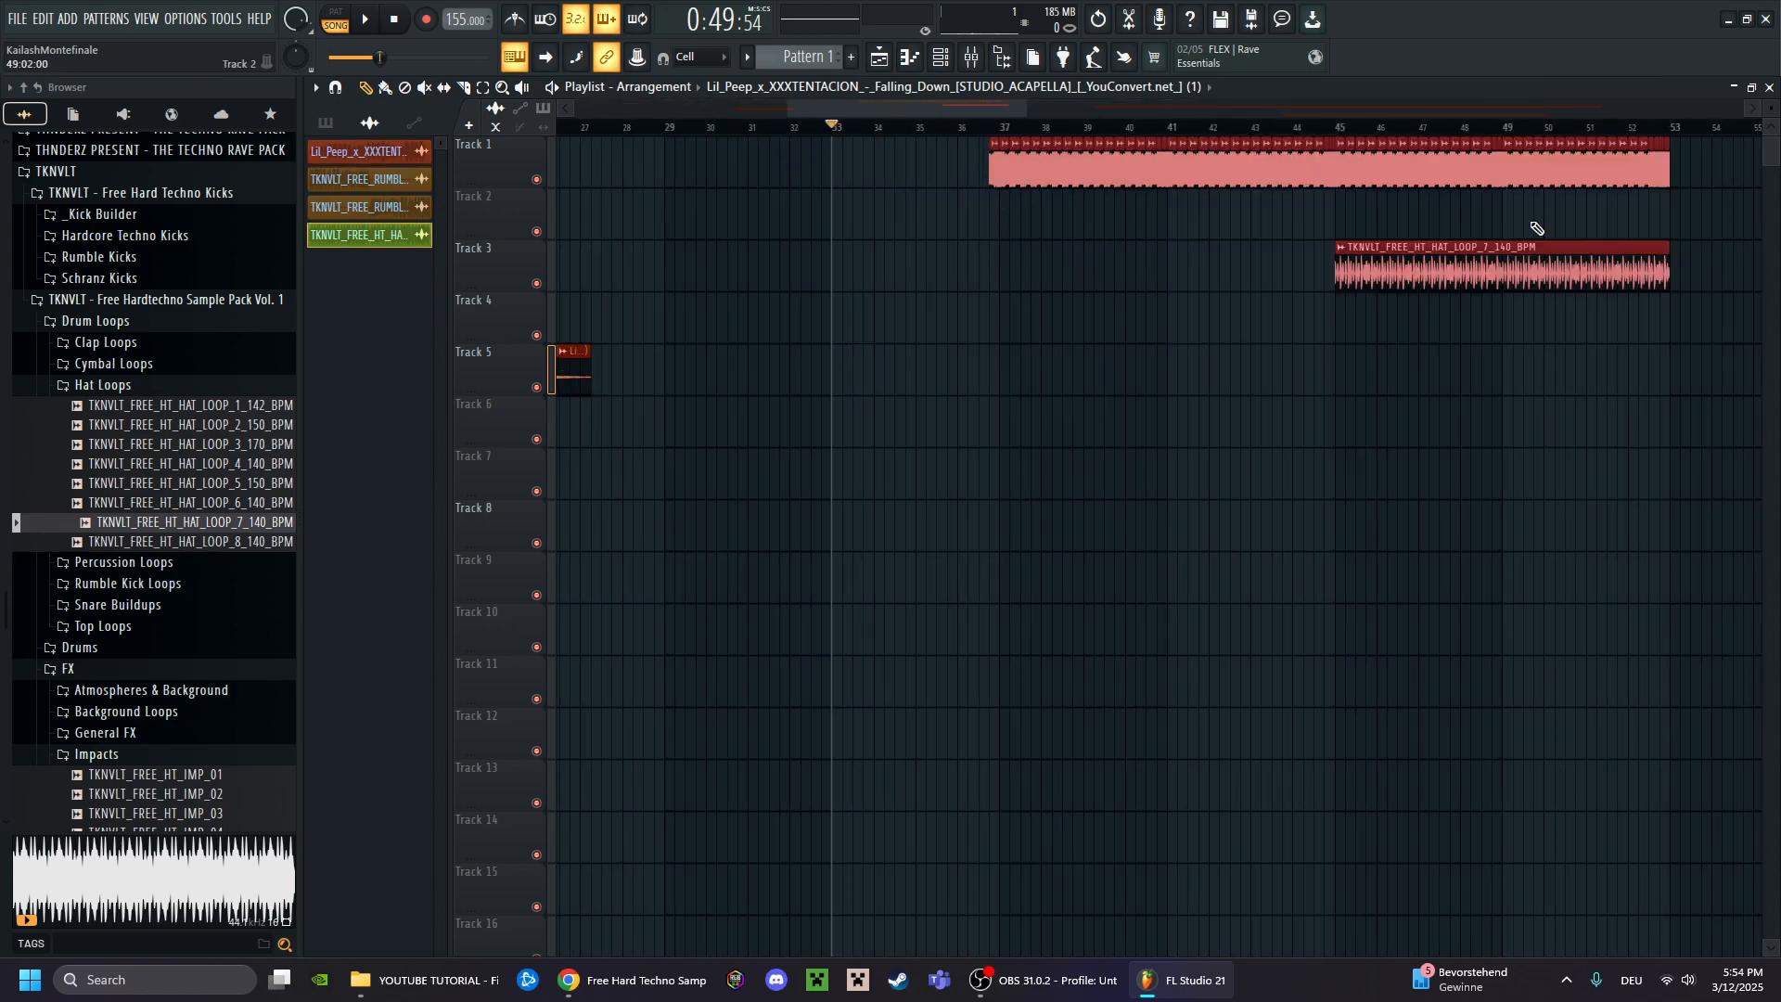
pyautogui.scroll(-2, 1089, 102)
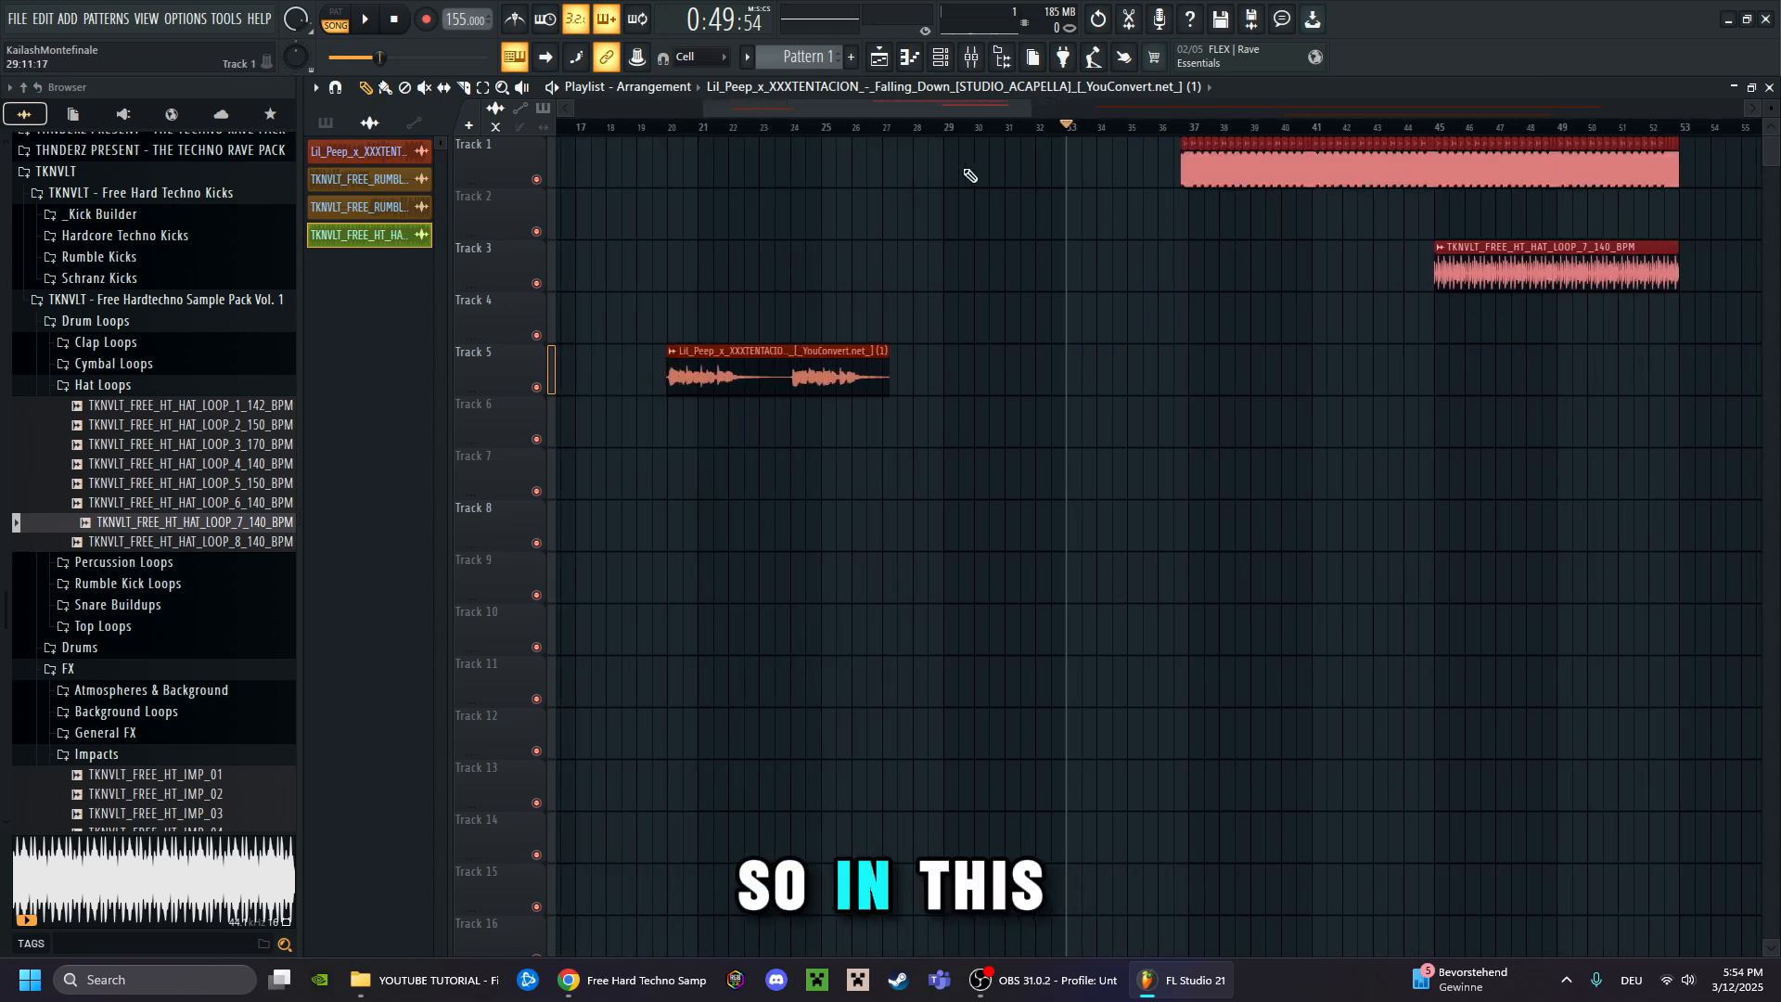
pyautogui.scroll(2, 980, 224)
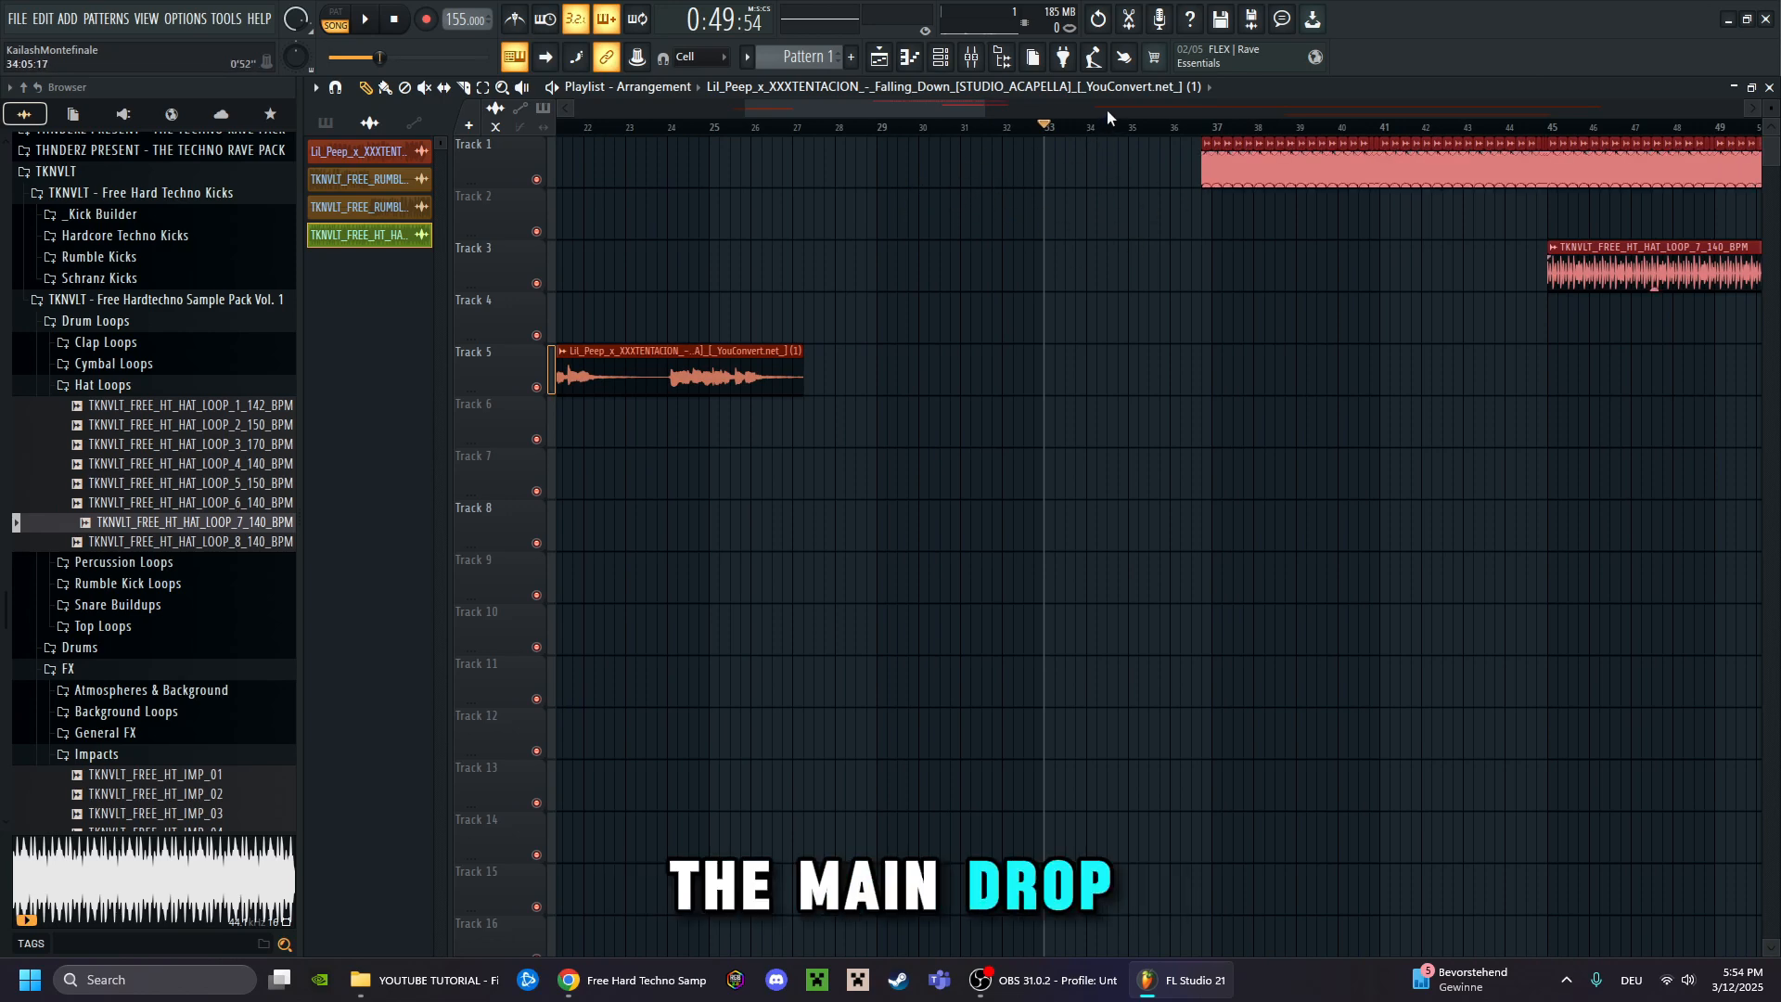
# Move the vocal slice on Track 5 to bar 13, add a copy at bar 21, and play the first clip
pyautogui.scroll(5, 1106, 109)
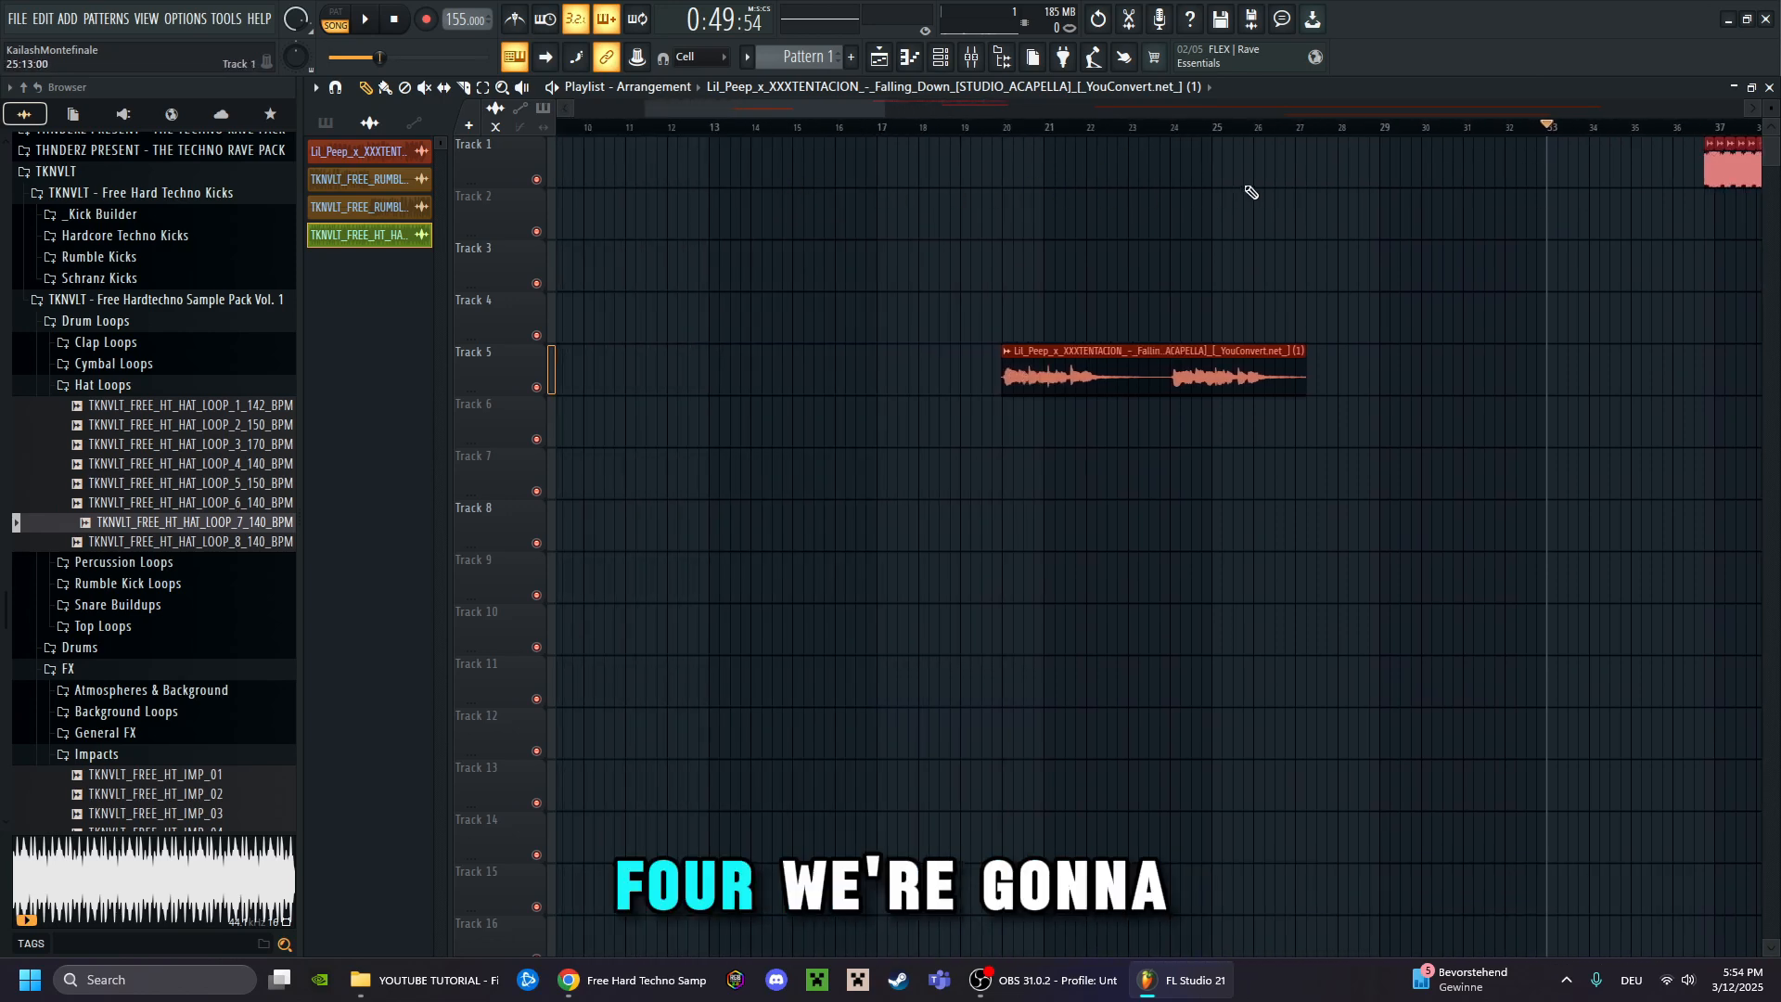
pyautogui.moveTo(1149, 375); pyautogui.dragTo(856, 388)
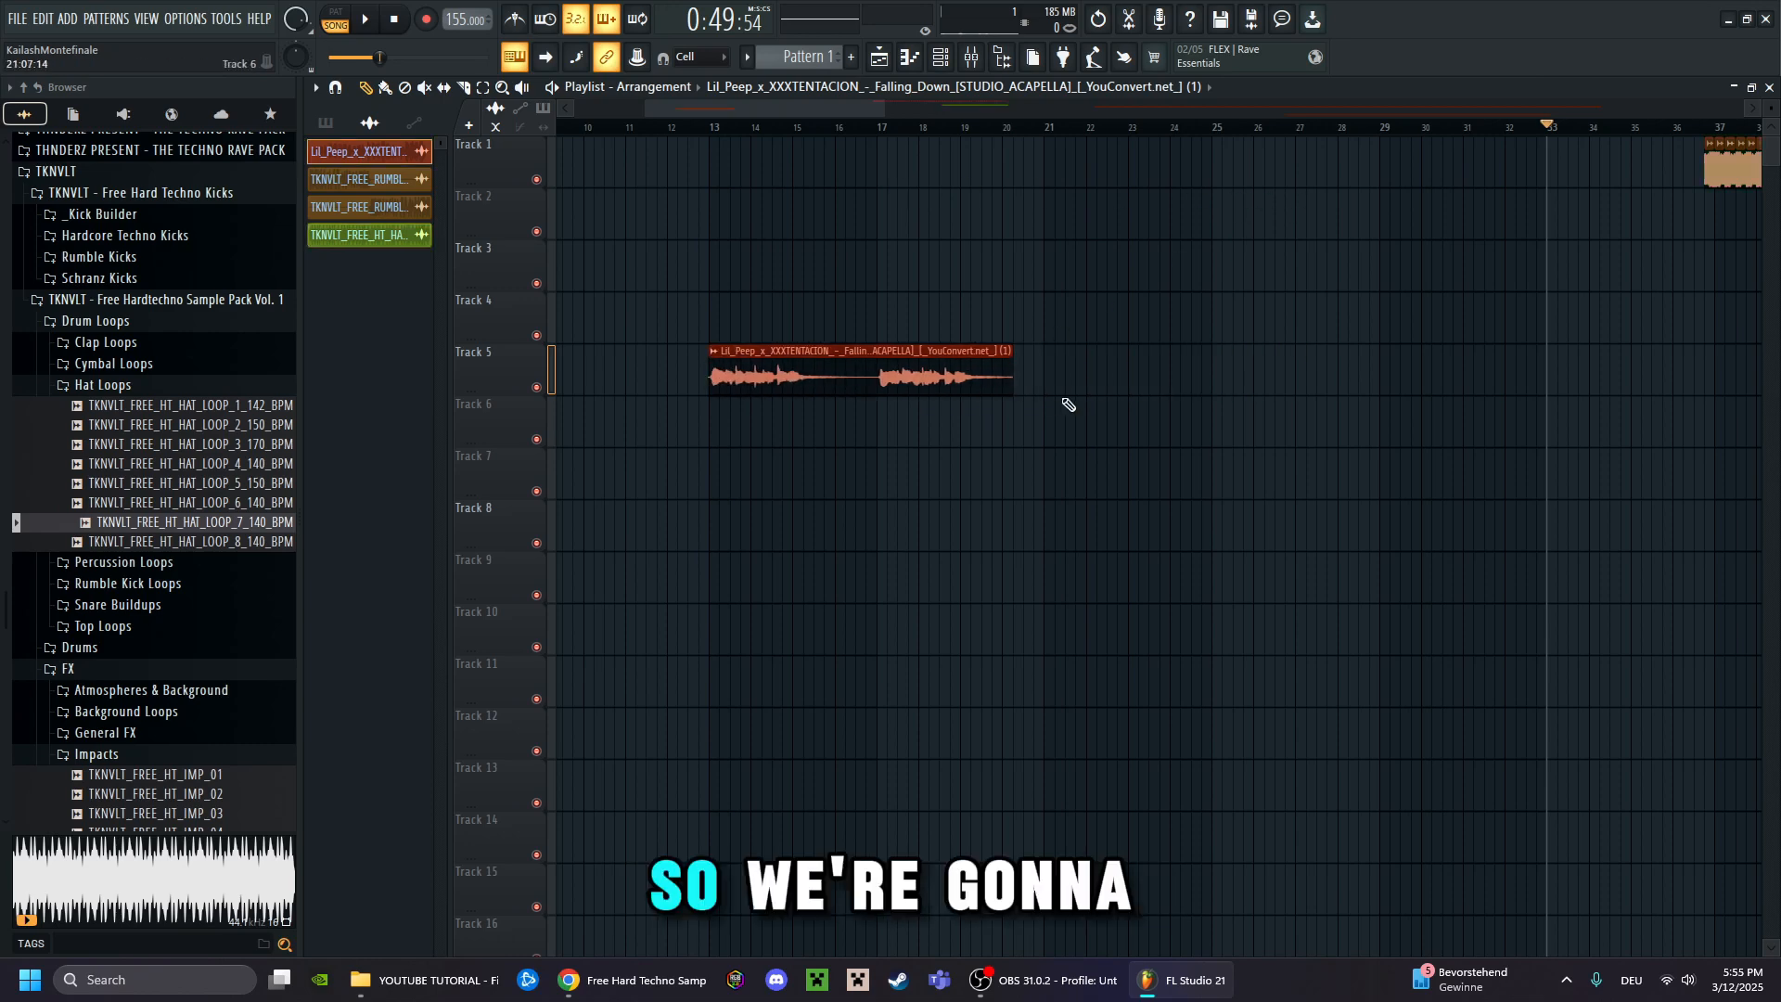
pyautogui.click(1062, 380)
pyautogui.click(1025, 283)
pyautogui.rightClick(1028, 285)
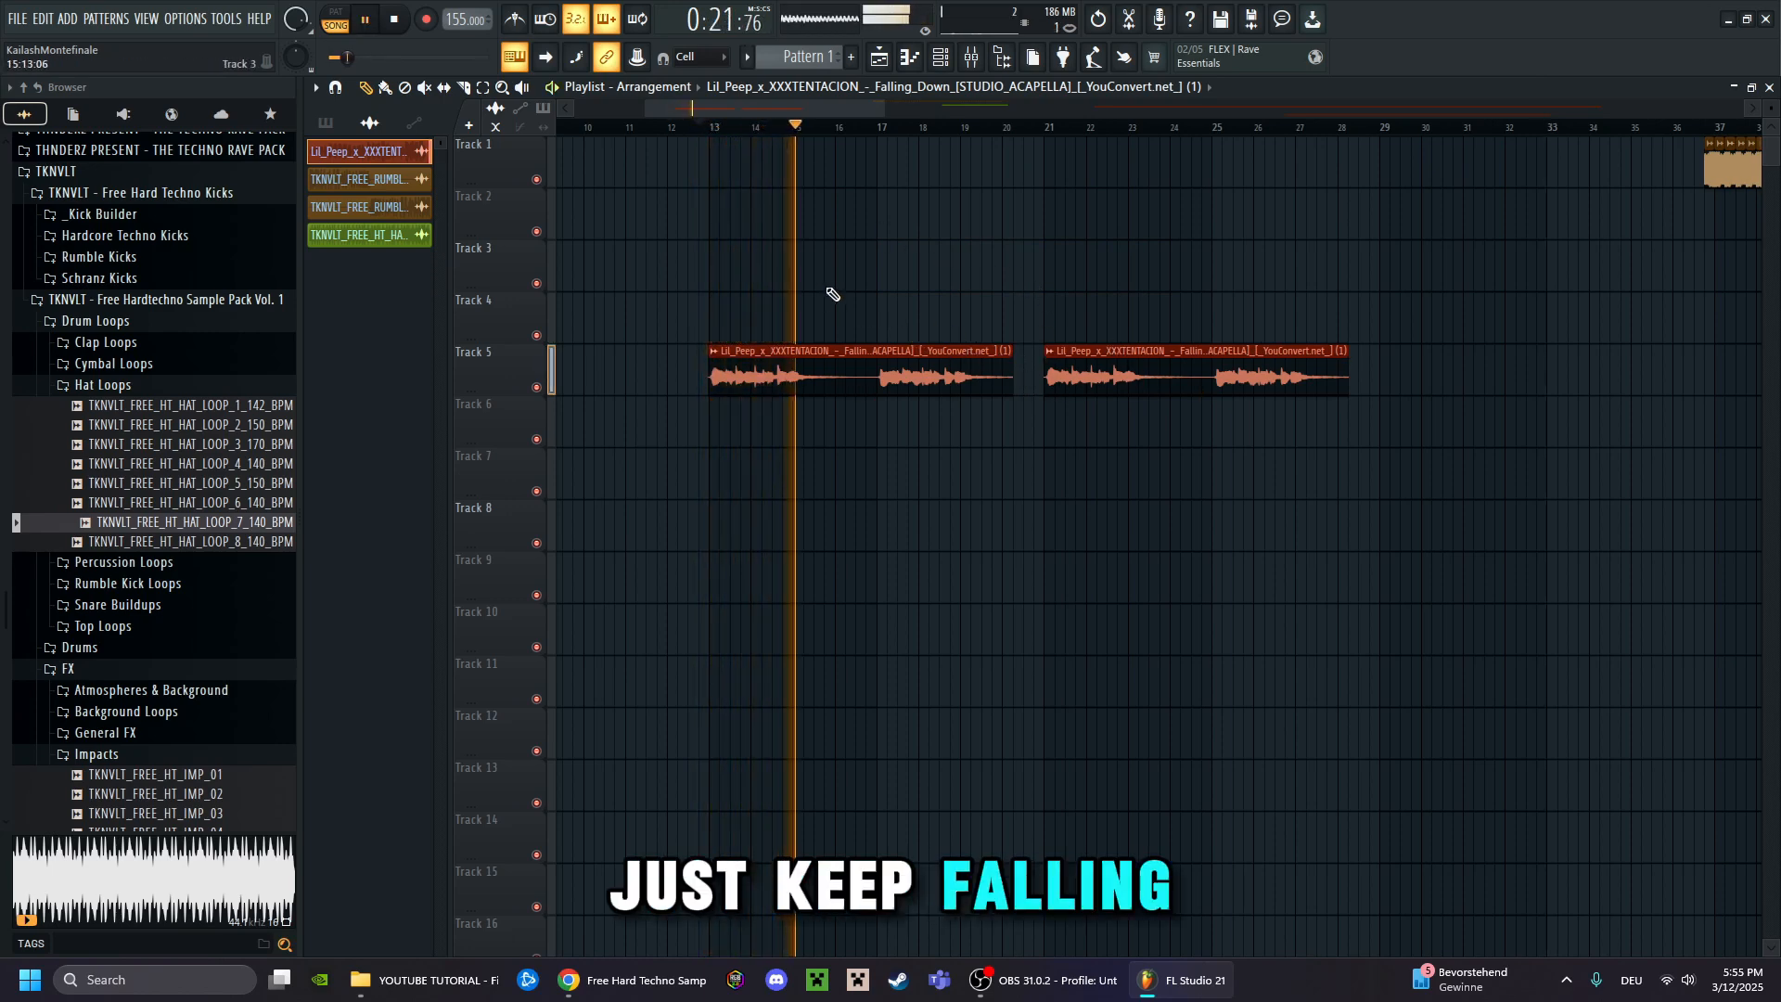
pyautogui.press('space')
pyautogui.hotkey('ctrl', 'z')
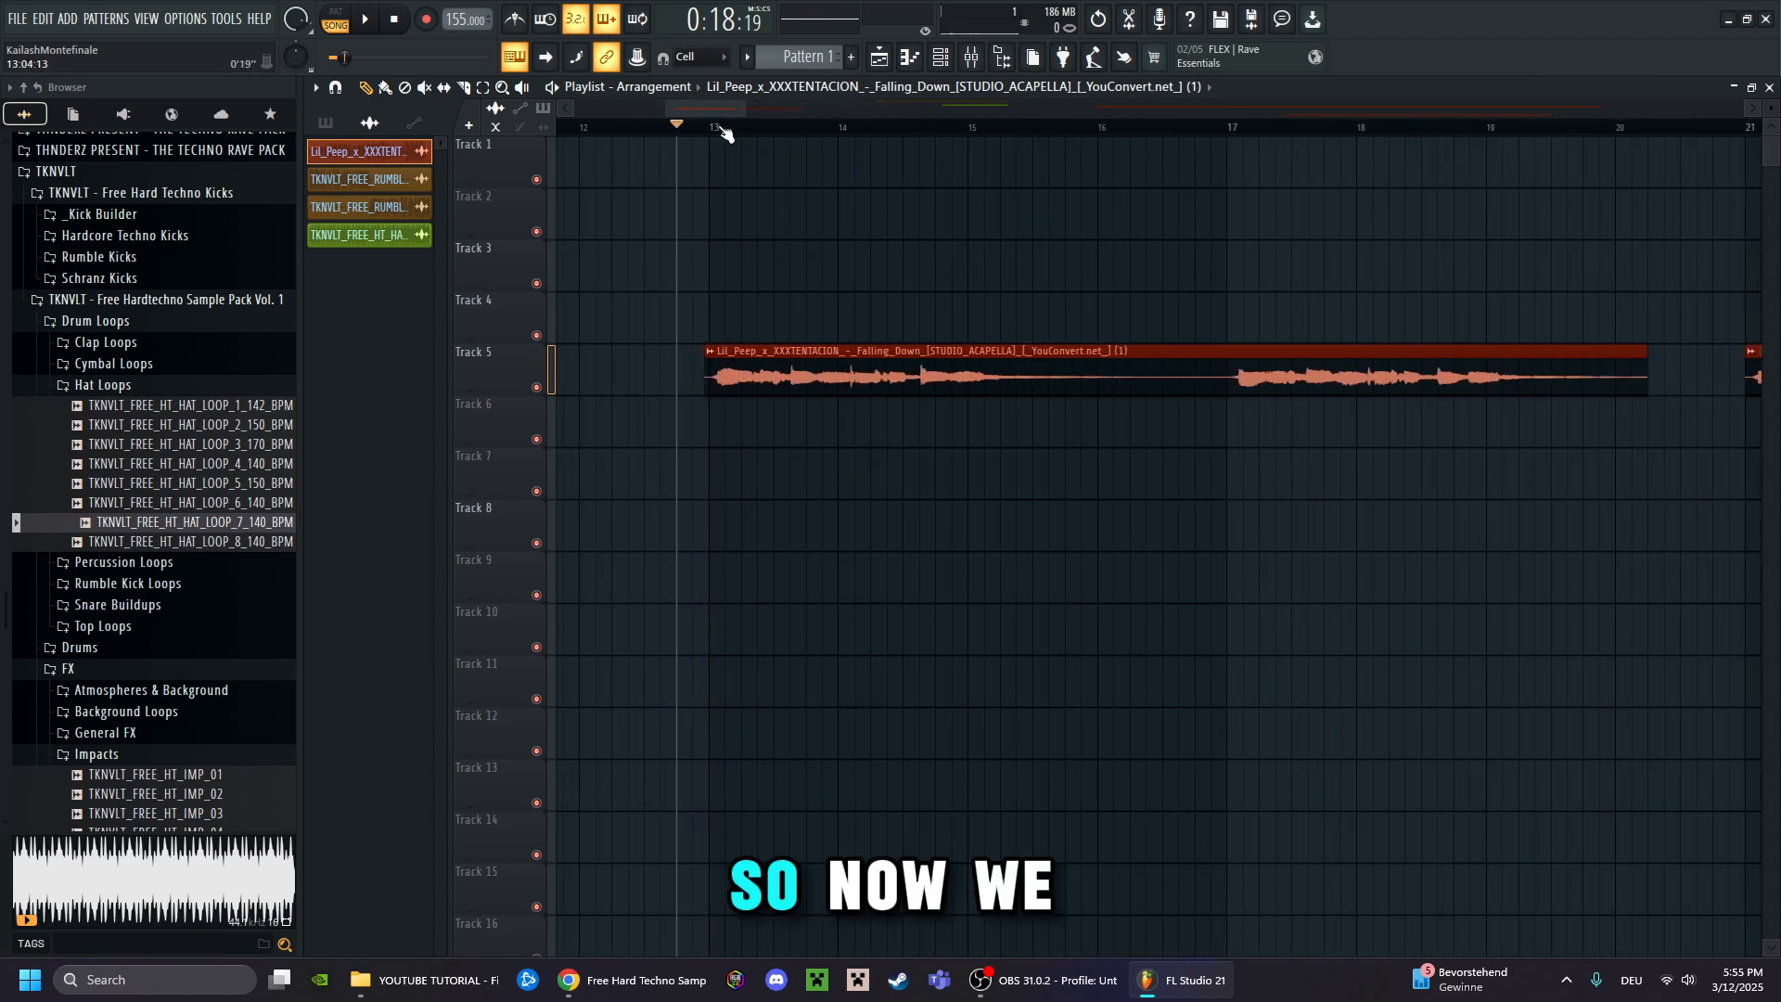
# Turn on the metronome and play the arrangement from just before bar 11 to hear the beat against the vocal
pyautogui.scroll(5, 680, 127)
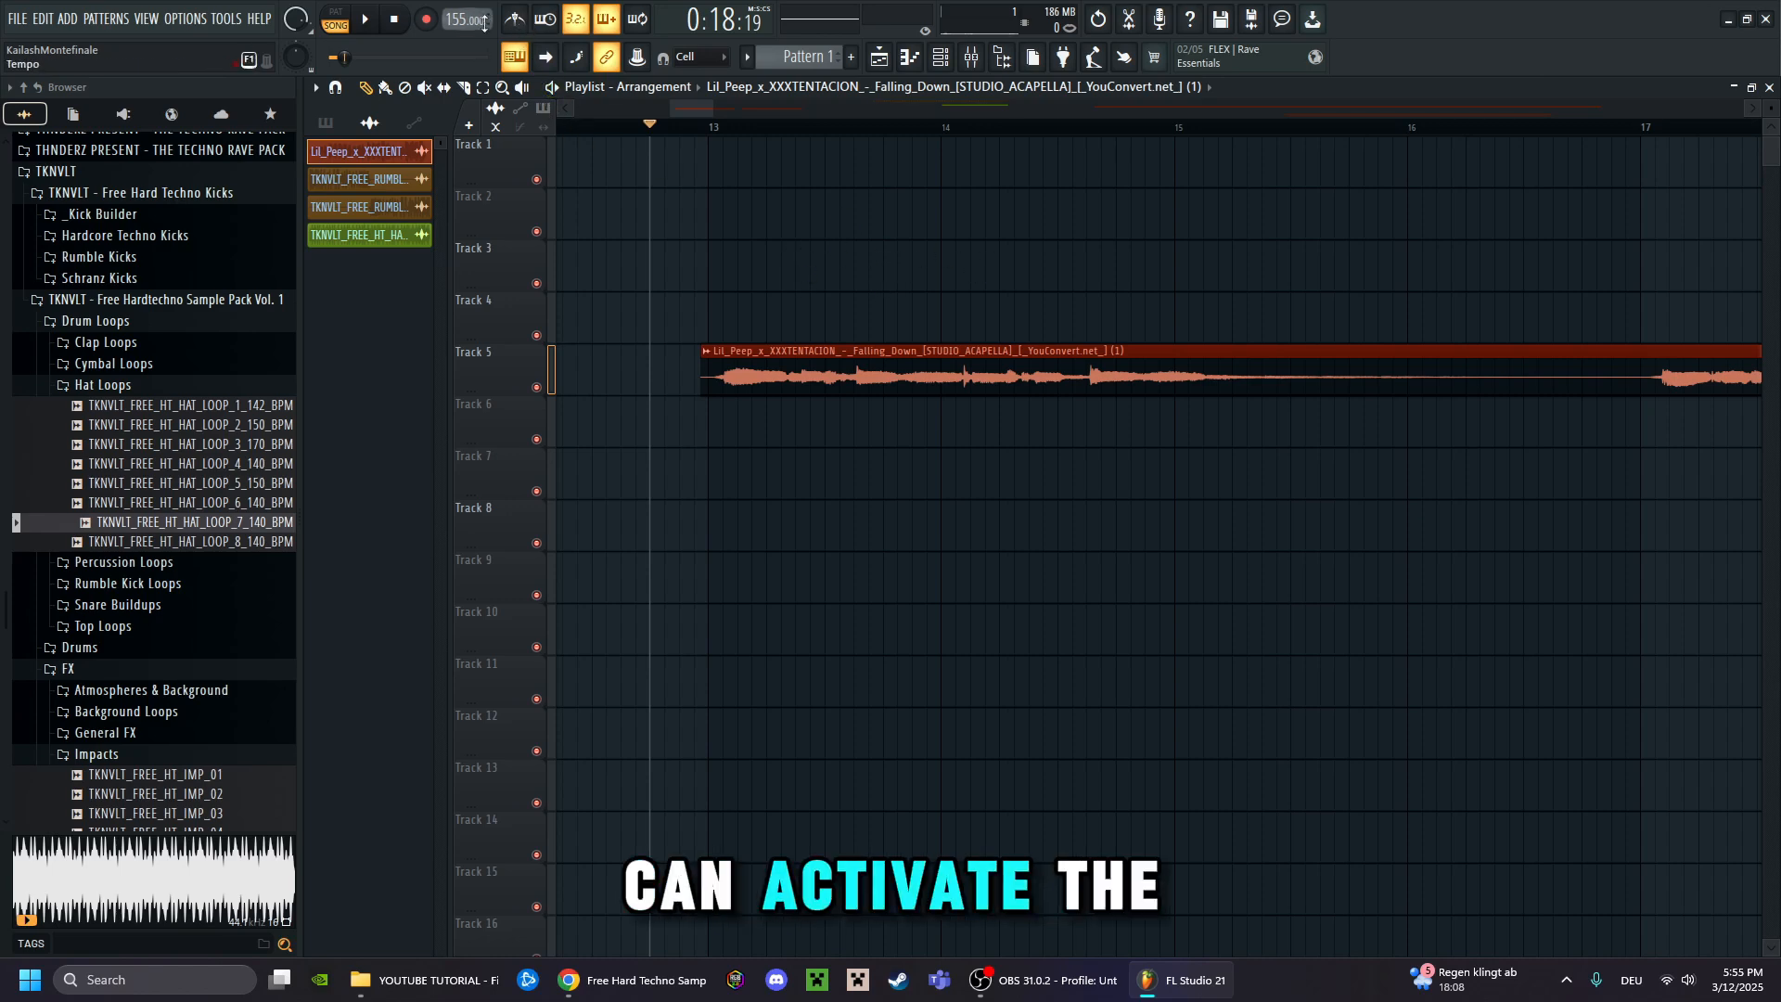
pyautogui.click(525, 19)
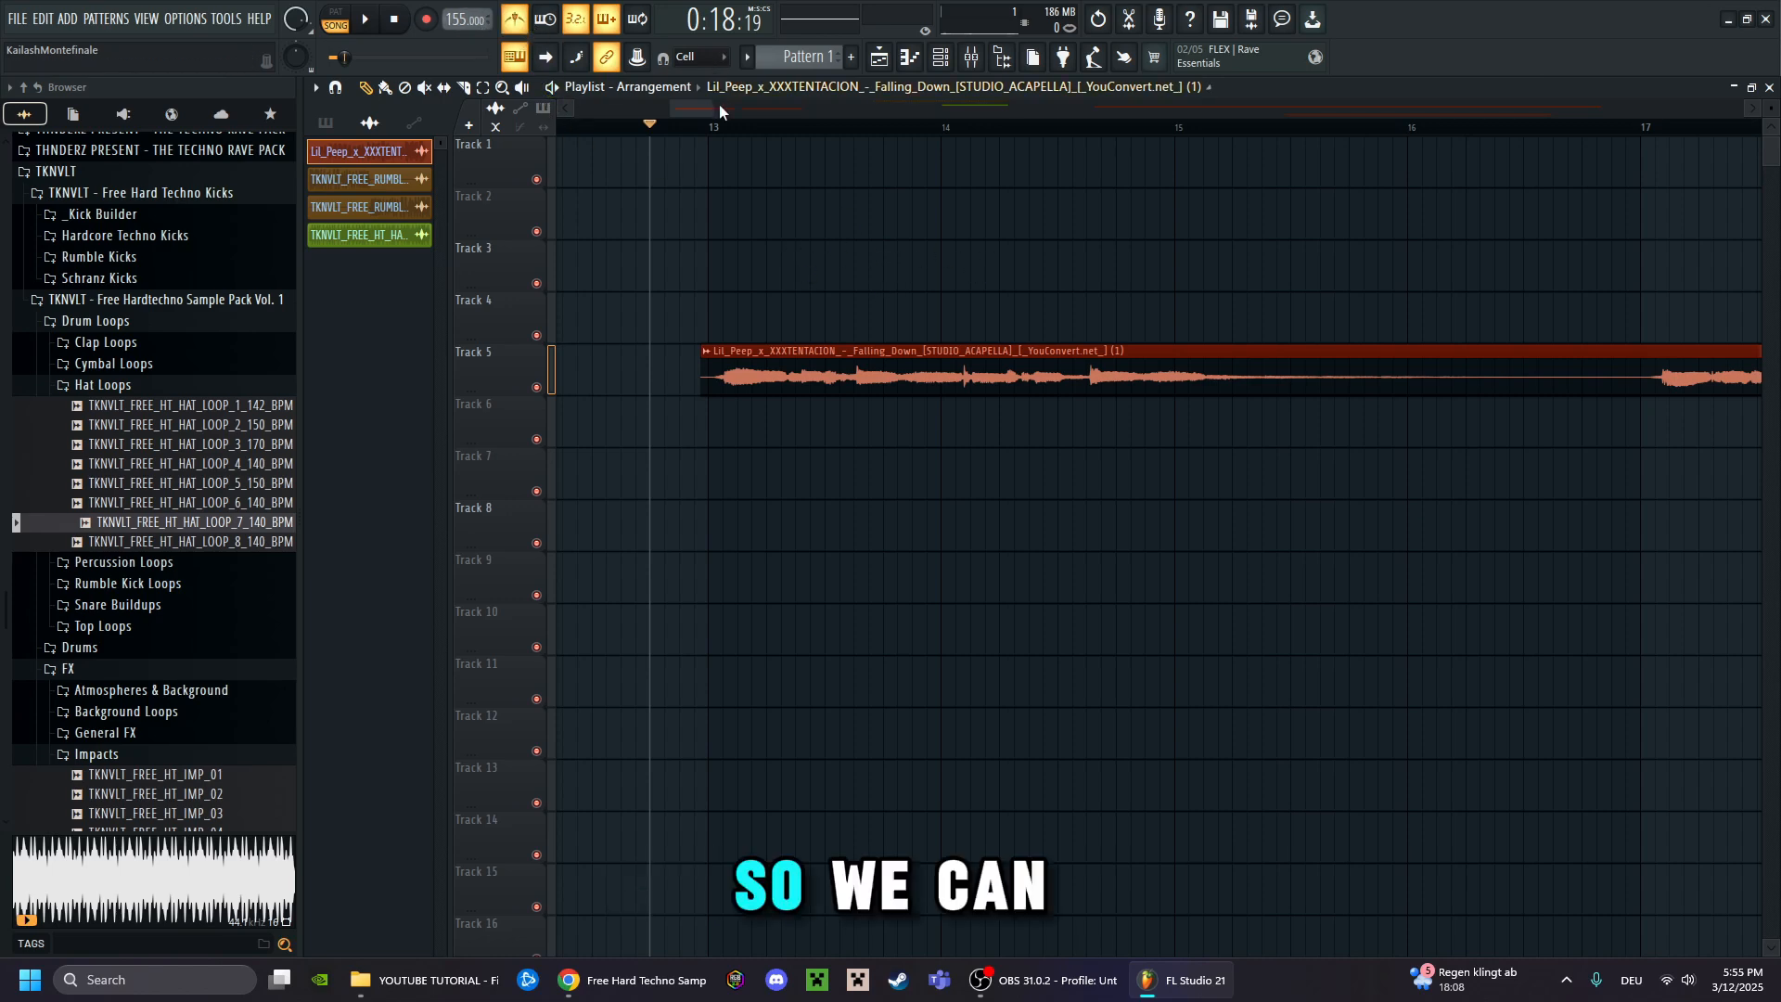
pyautogui.moveTo(694, 102); pyautogui.dragTo(673, 102)
pyautogui.click(763, 127)
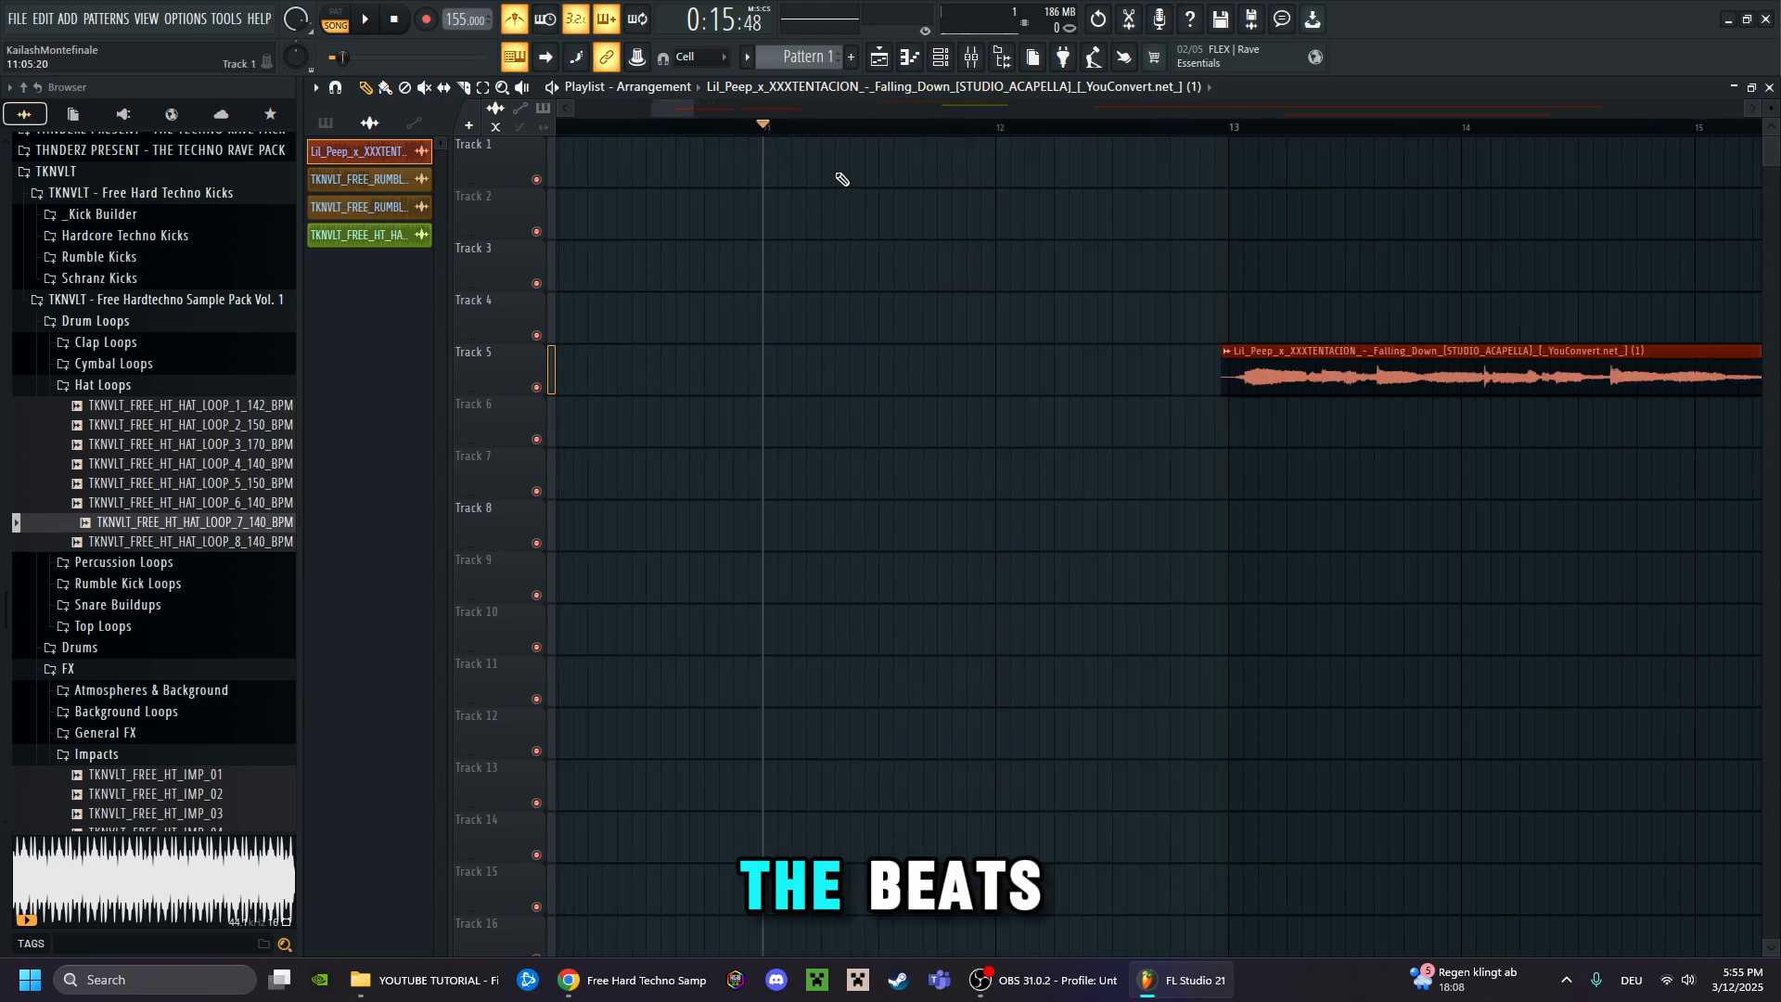
pyautogui.press('space')
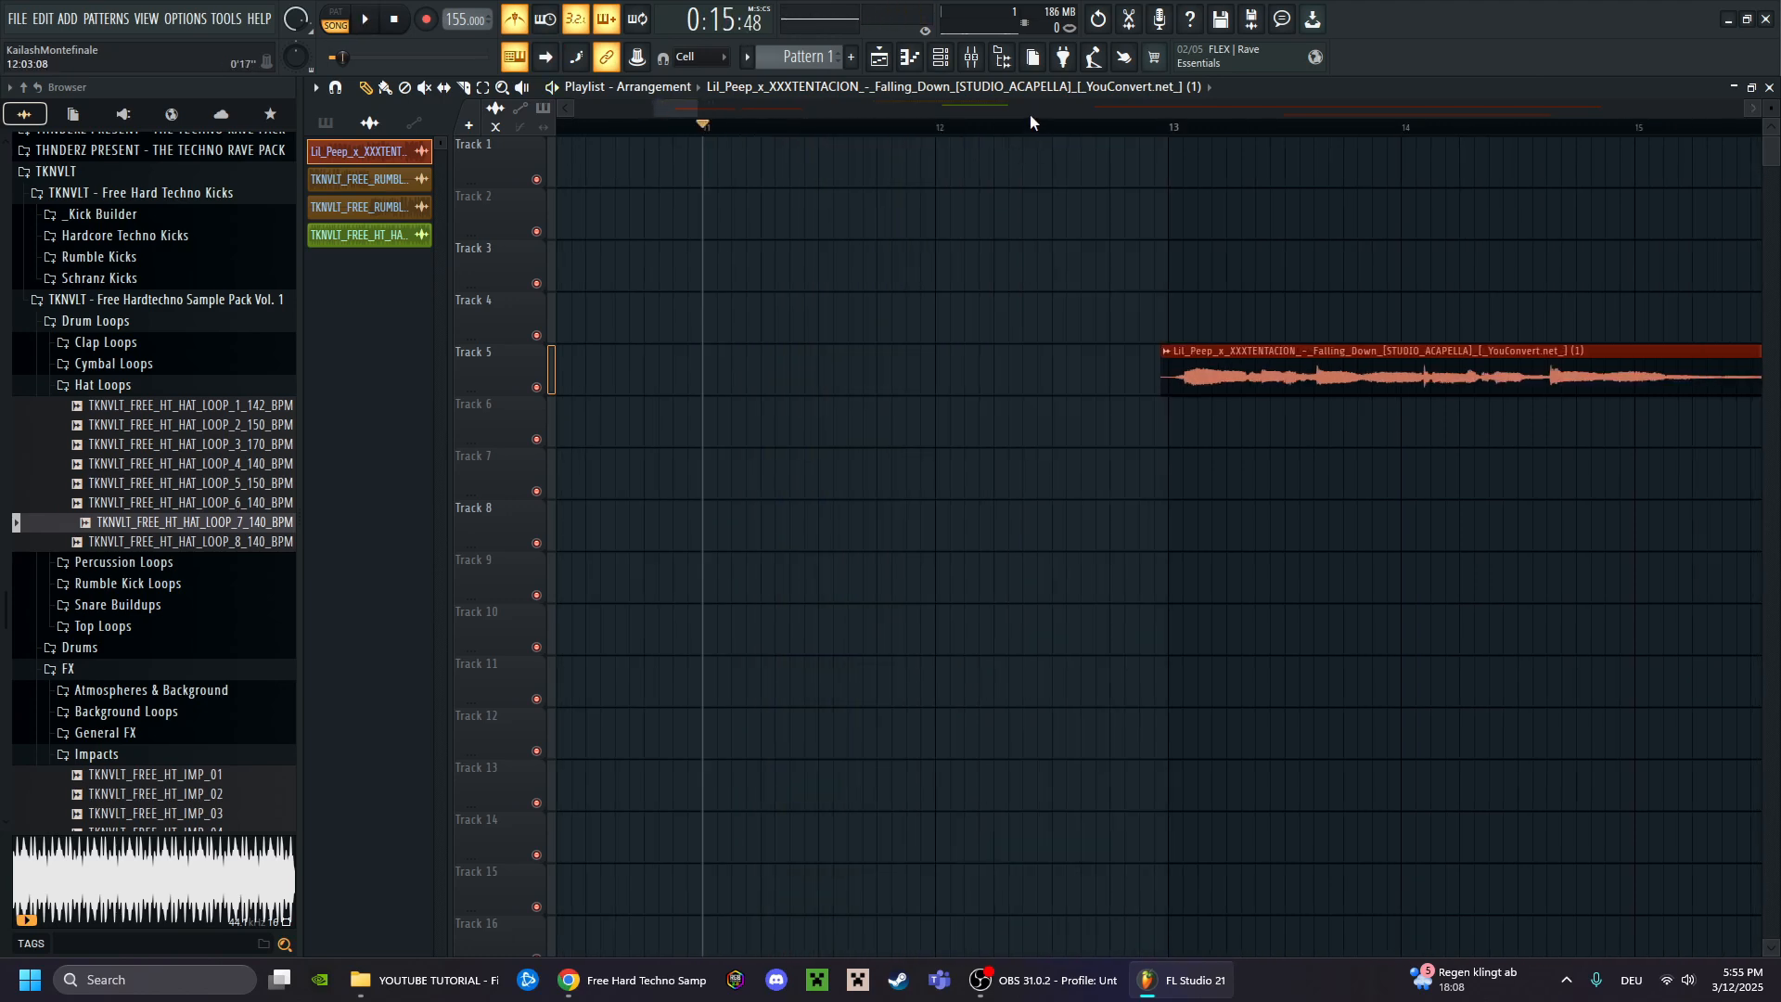
# Shift the first vocal clip on Track 5 slightly earlier so its first word lands on the bar 13 beat
pyautogui.click(1147, 128)
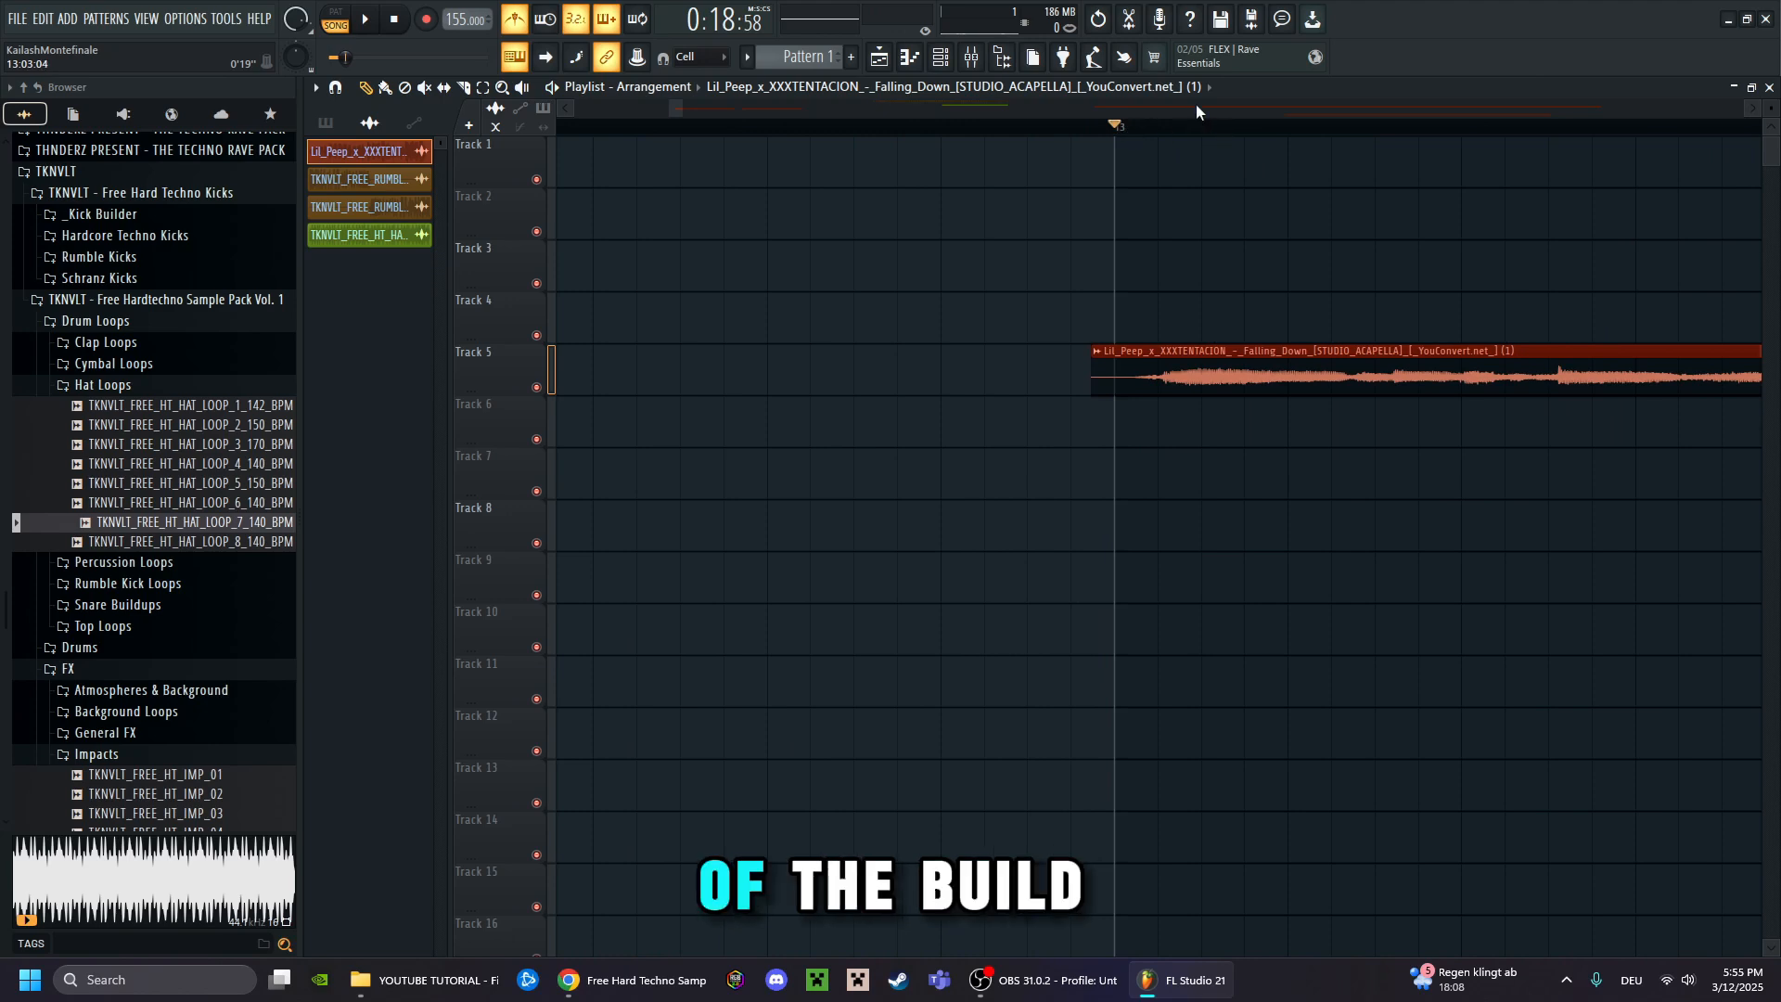
pyautogui.scroll(3, 1195, 116)
pyautogui.scroll(2, 918, 144)
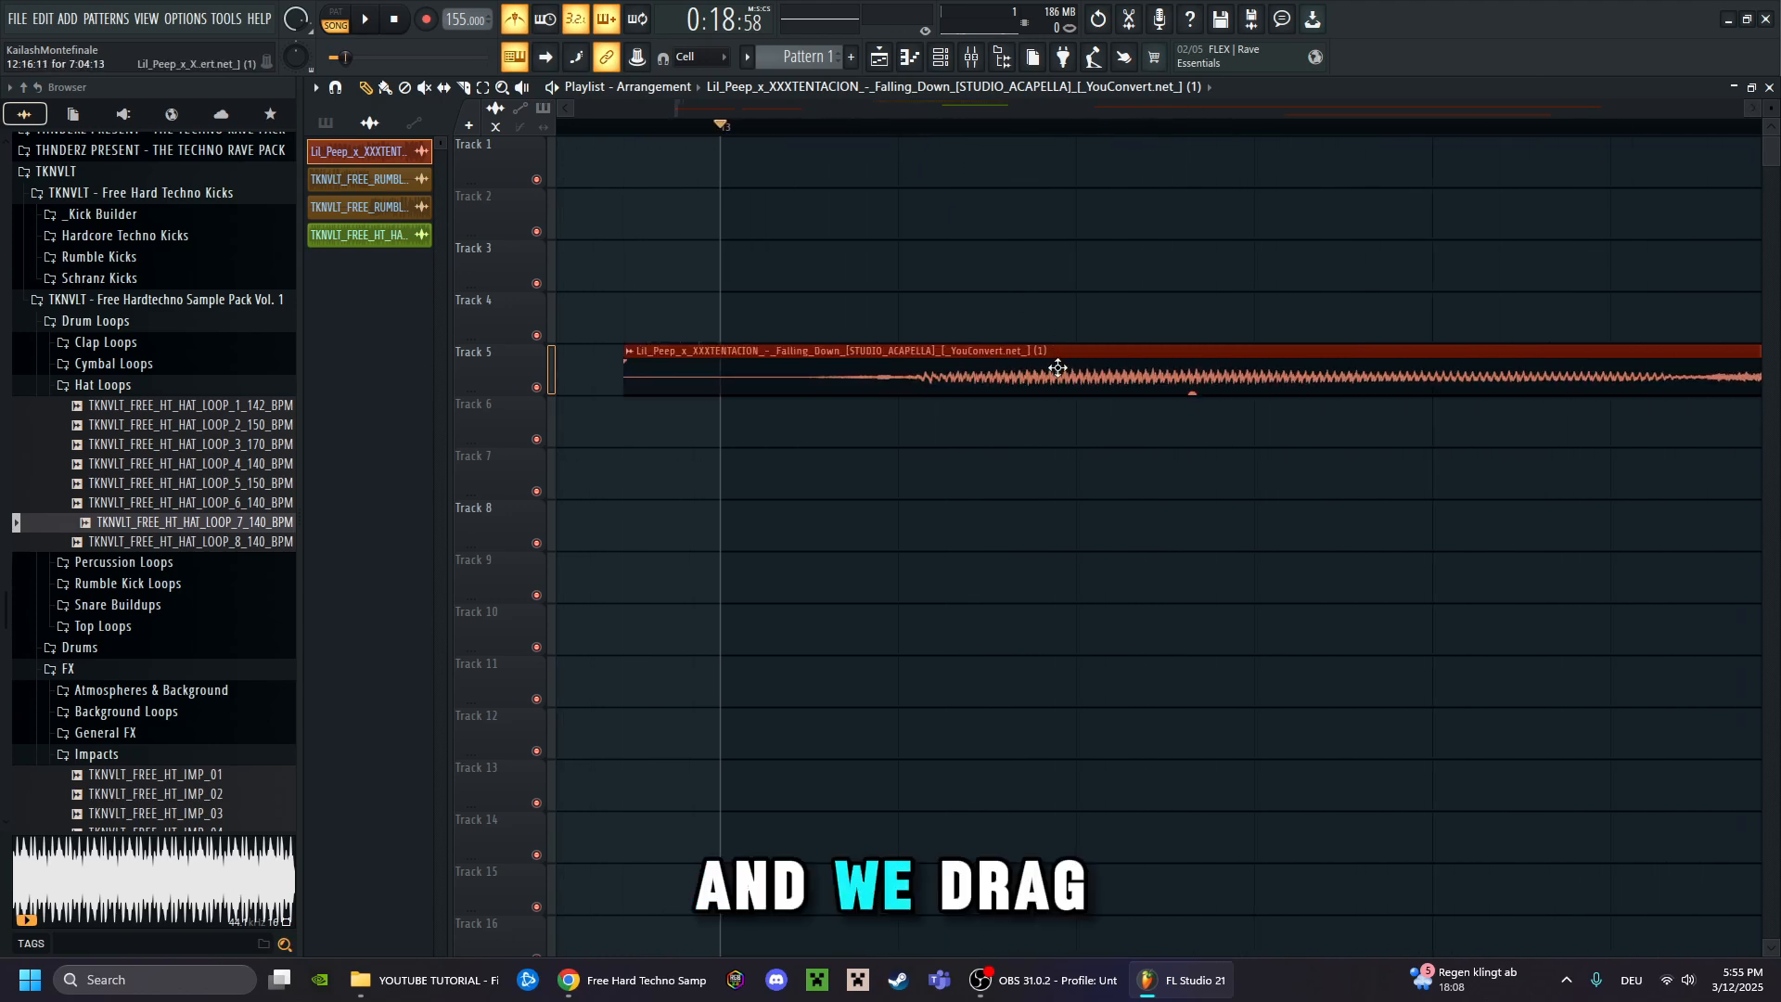
pyautogui.moveTo(1059, 368); pyautogui.dragTo(879, 389)
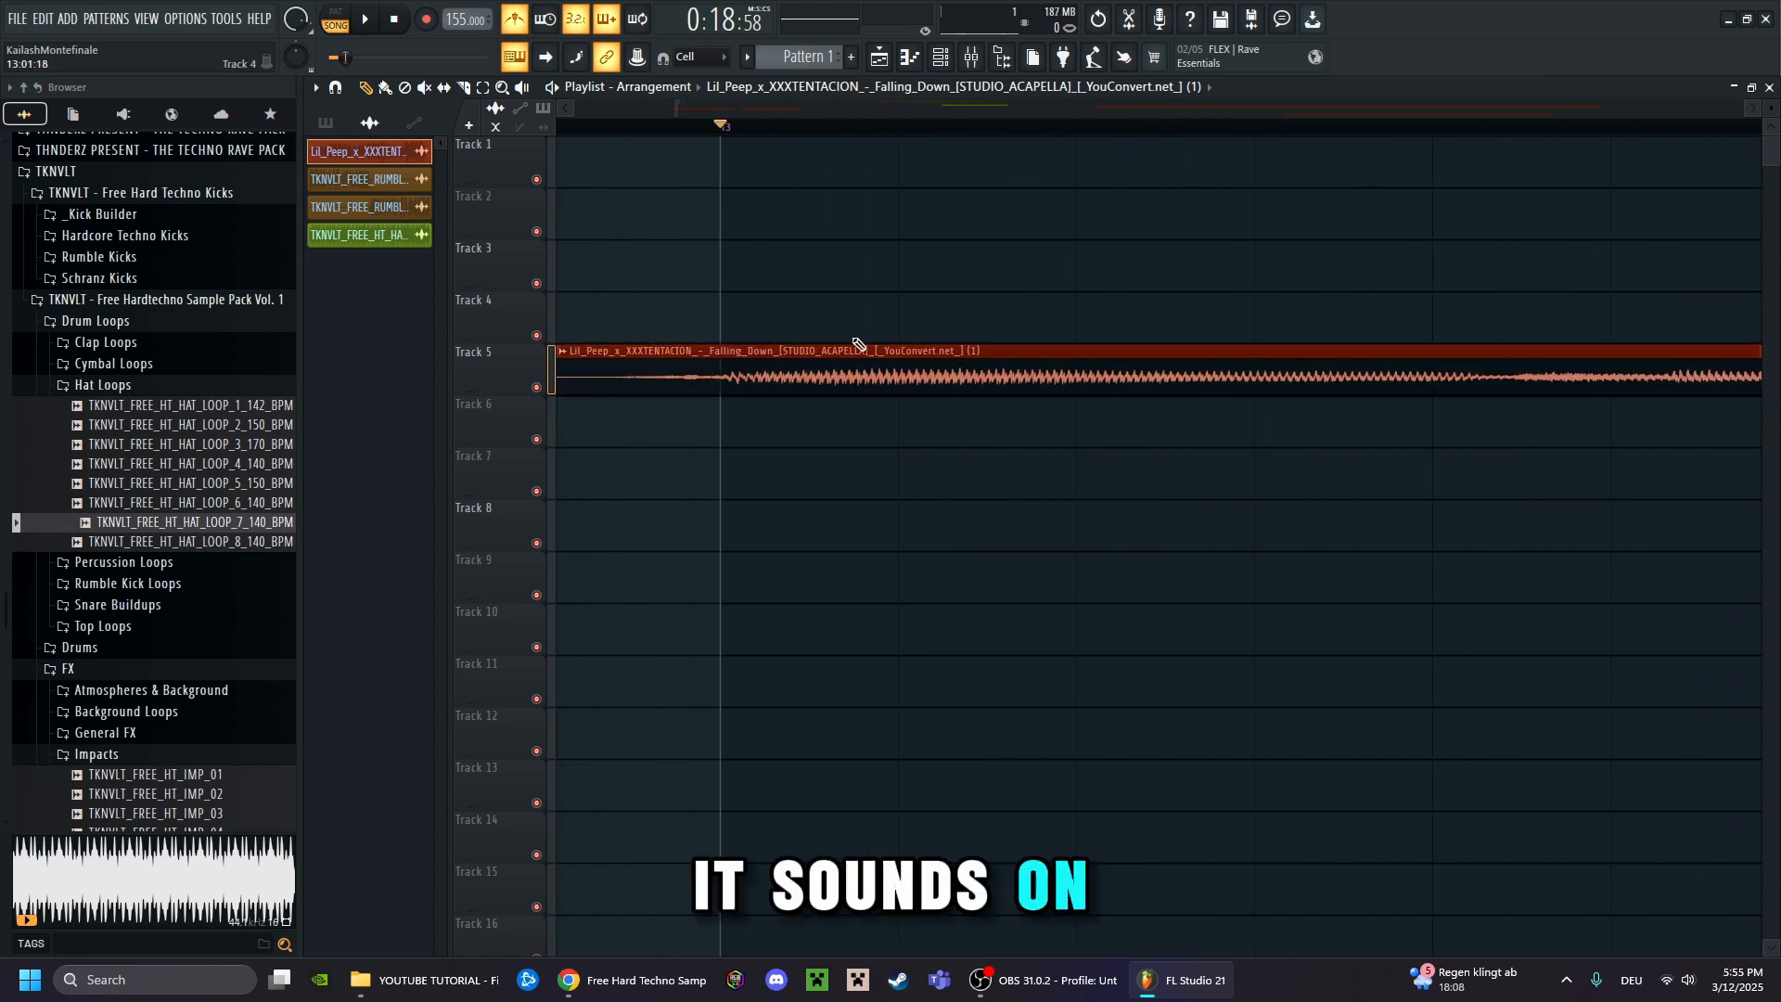
pyautogui.press('space')
pyautogui.scroll(-2, 1004, 128)
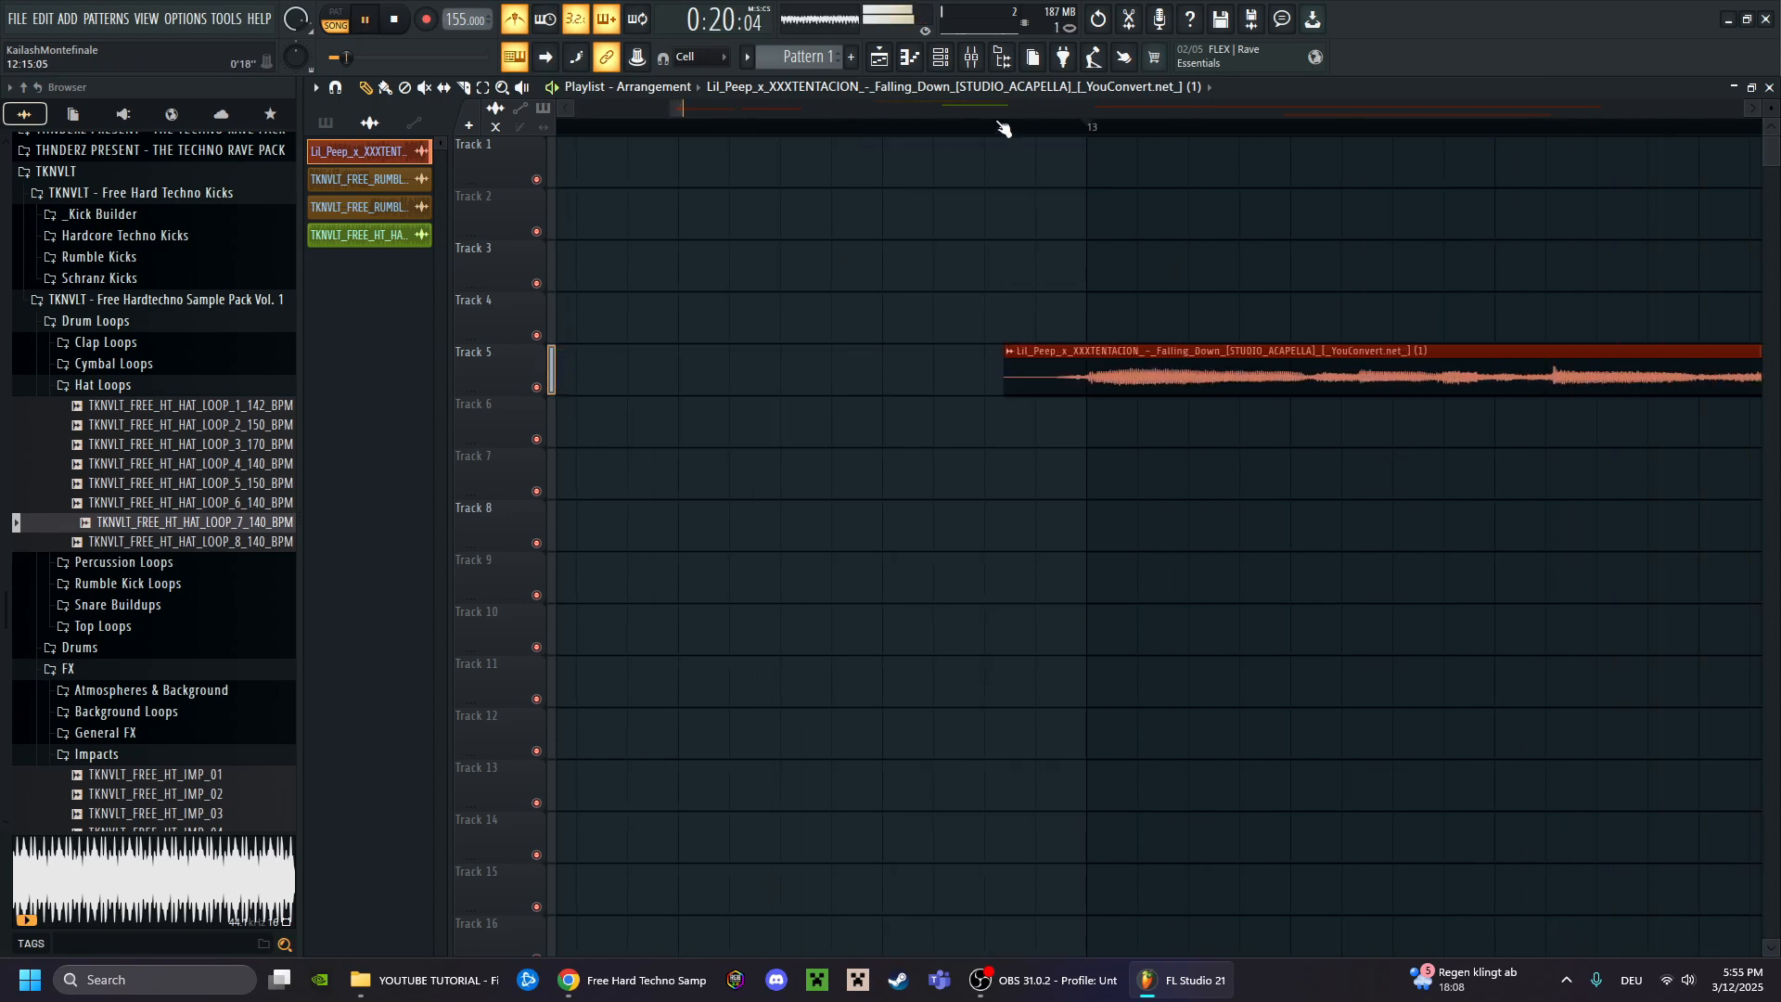
pyautogui.scroll(3, 1159, 136)
pyautogui.scroll(1, 1061, 334)
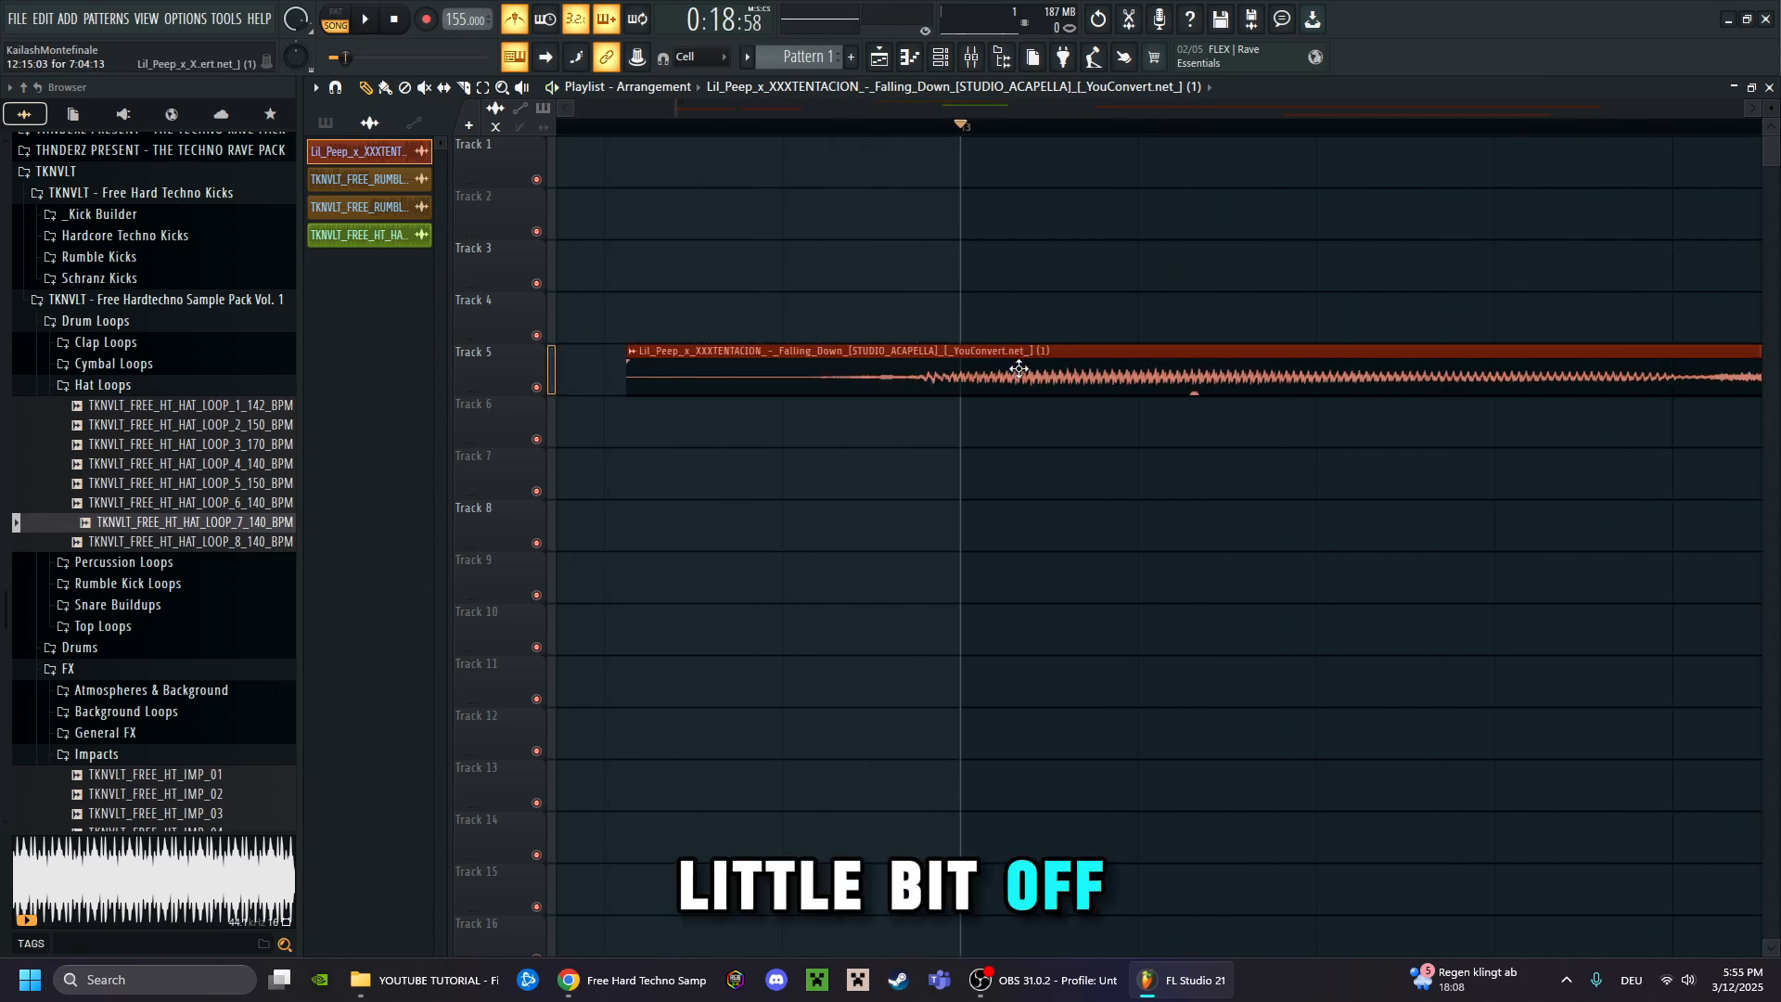
# Play the first vocal clip against the metronome through bar 17 to check its timing
pyautogui.press('space')
pyautogui.scroll(-3, 1025, 126)
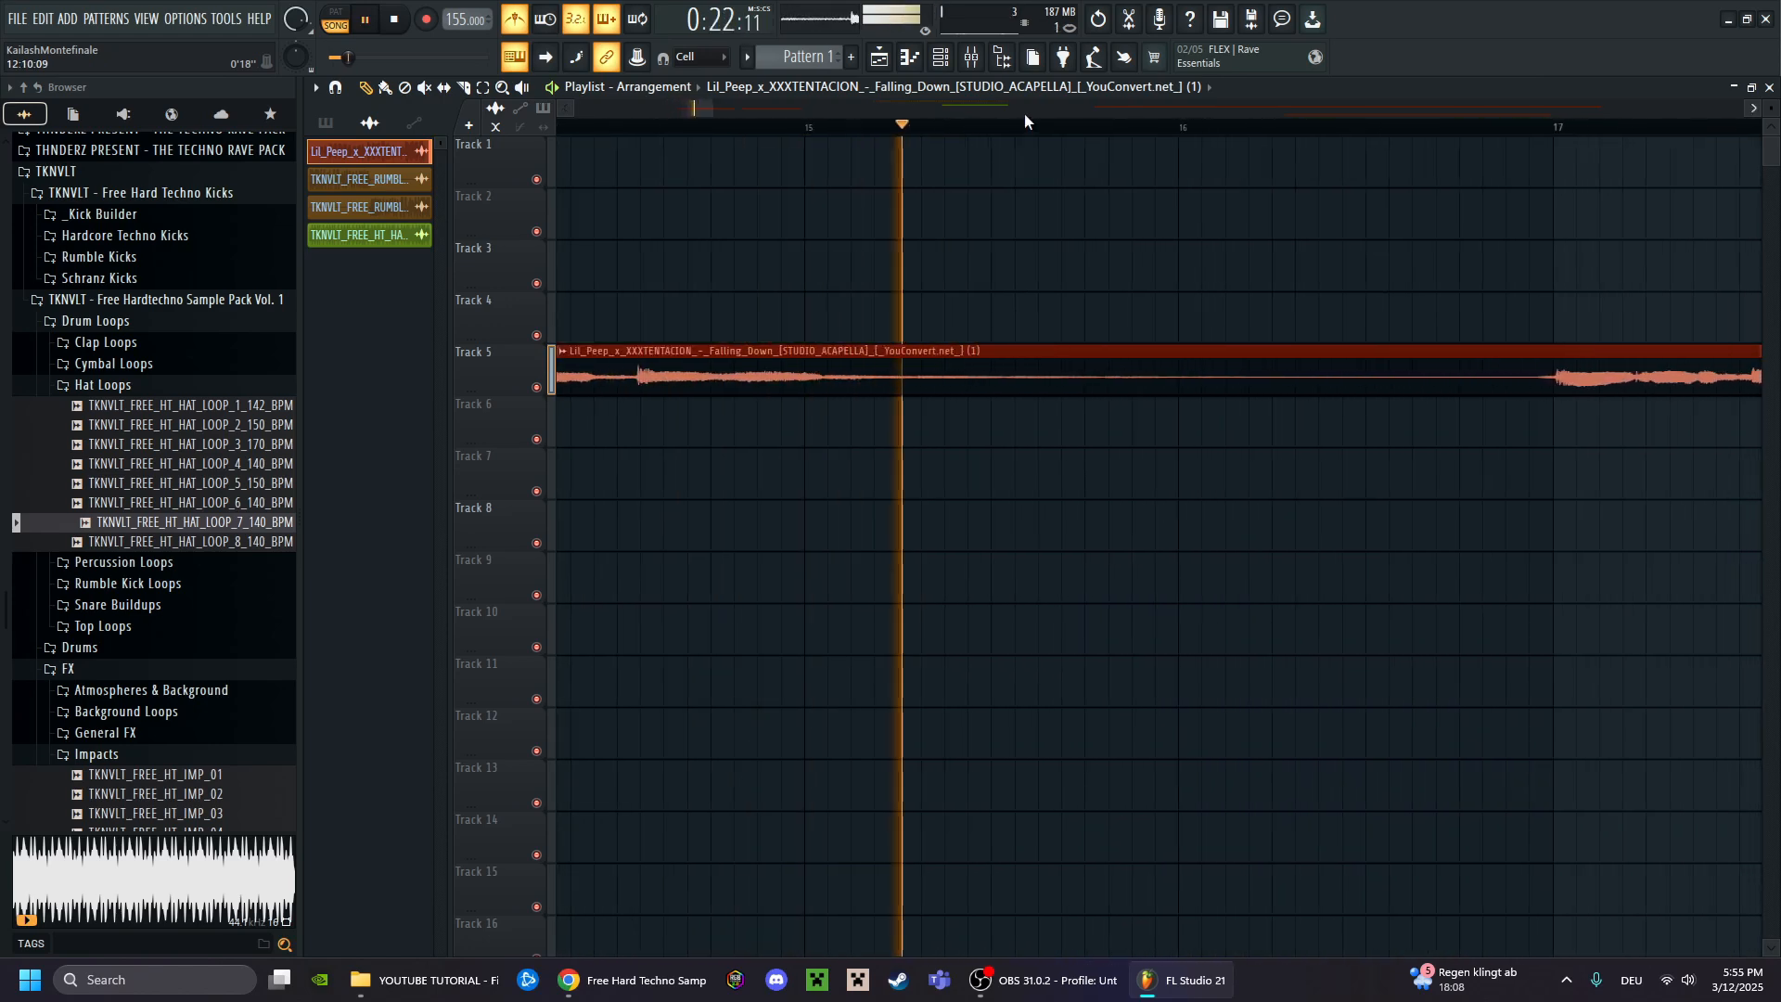
pyautogui.scroll(3, 1150, 129)
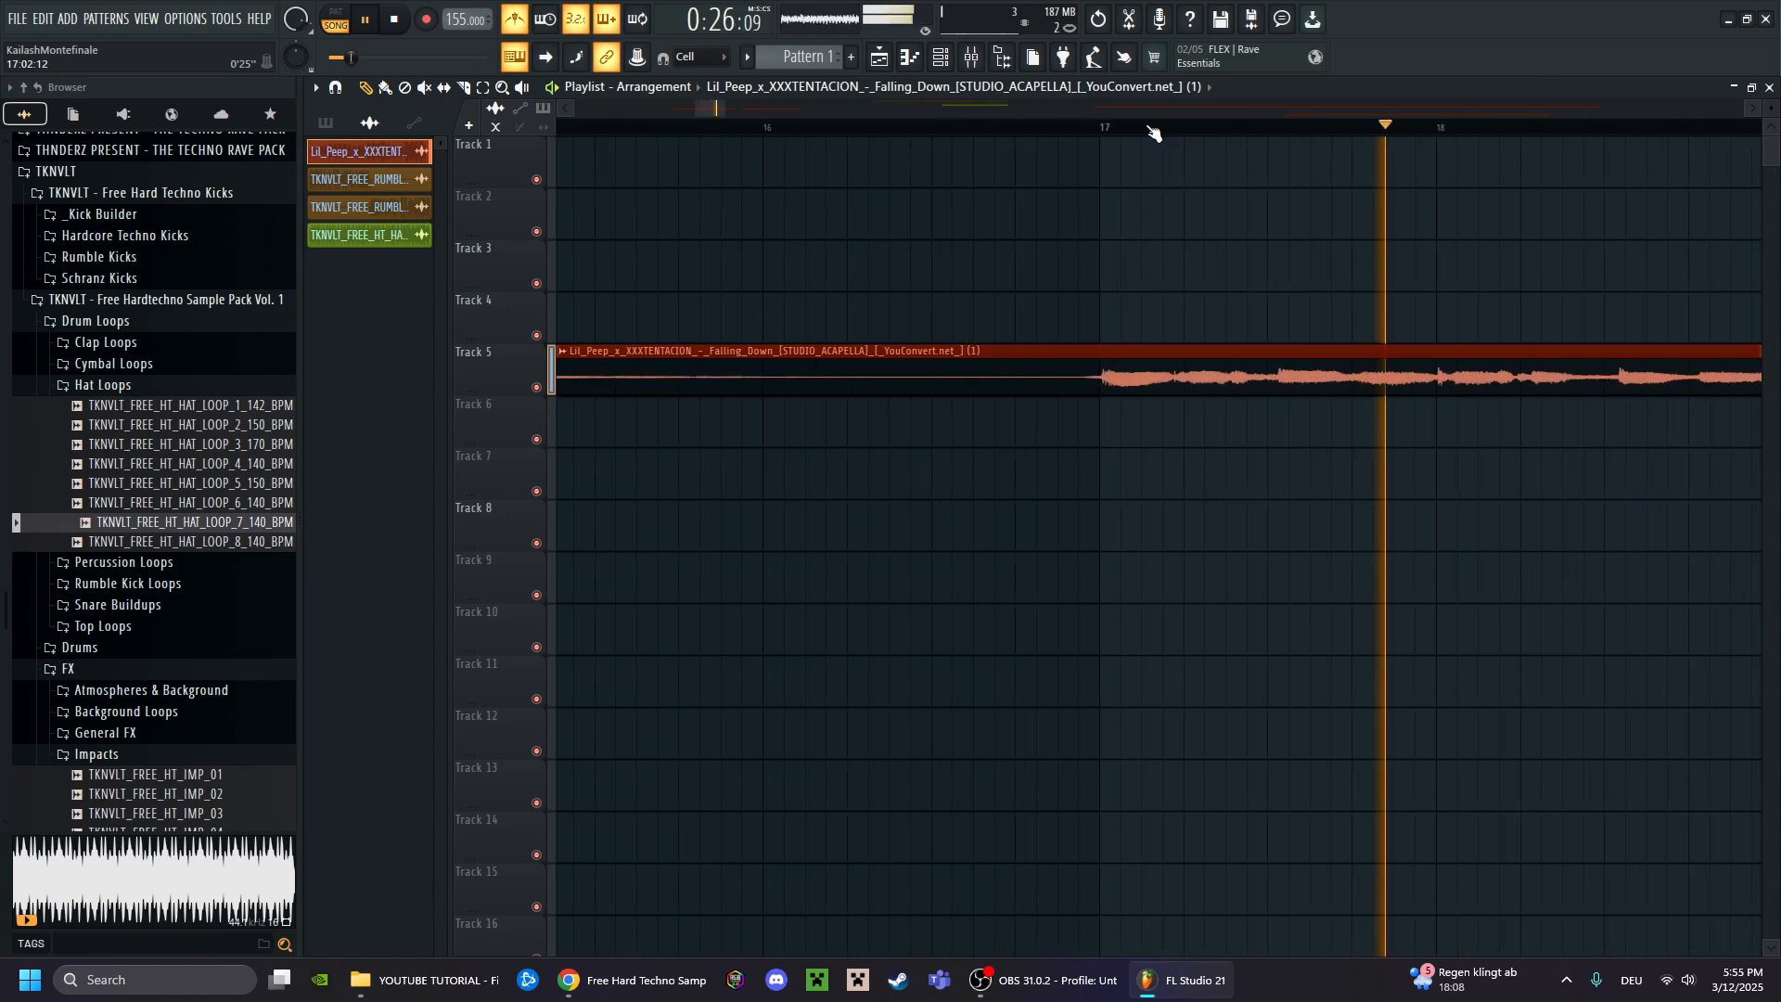
pyautogui.scroll(-3, 1153, 132)
pyautogui.press('space')
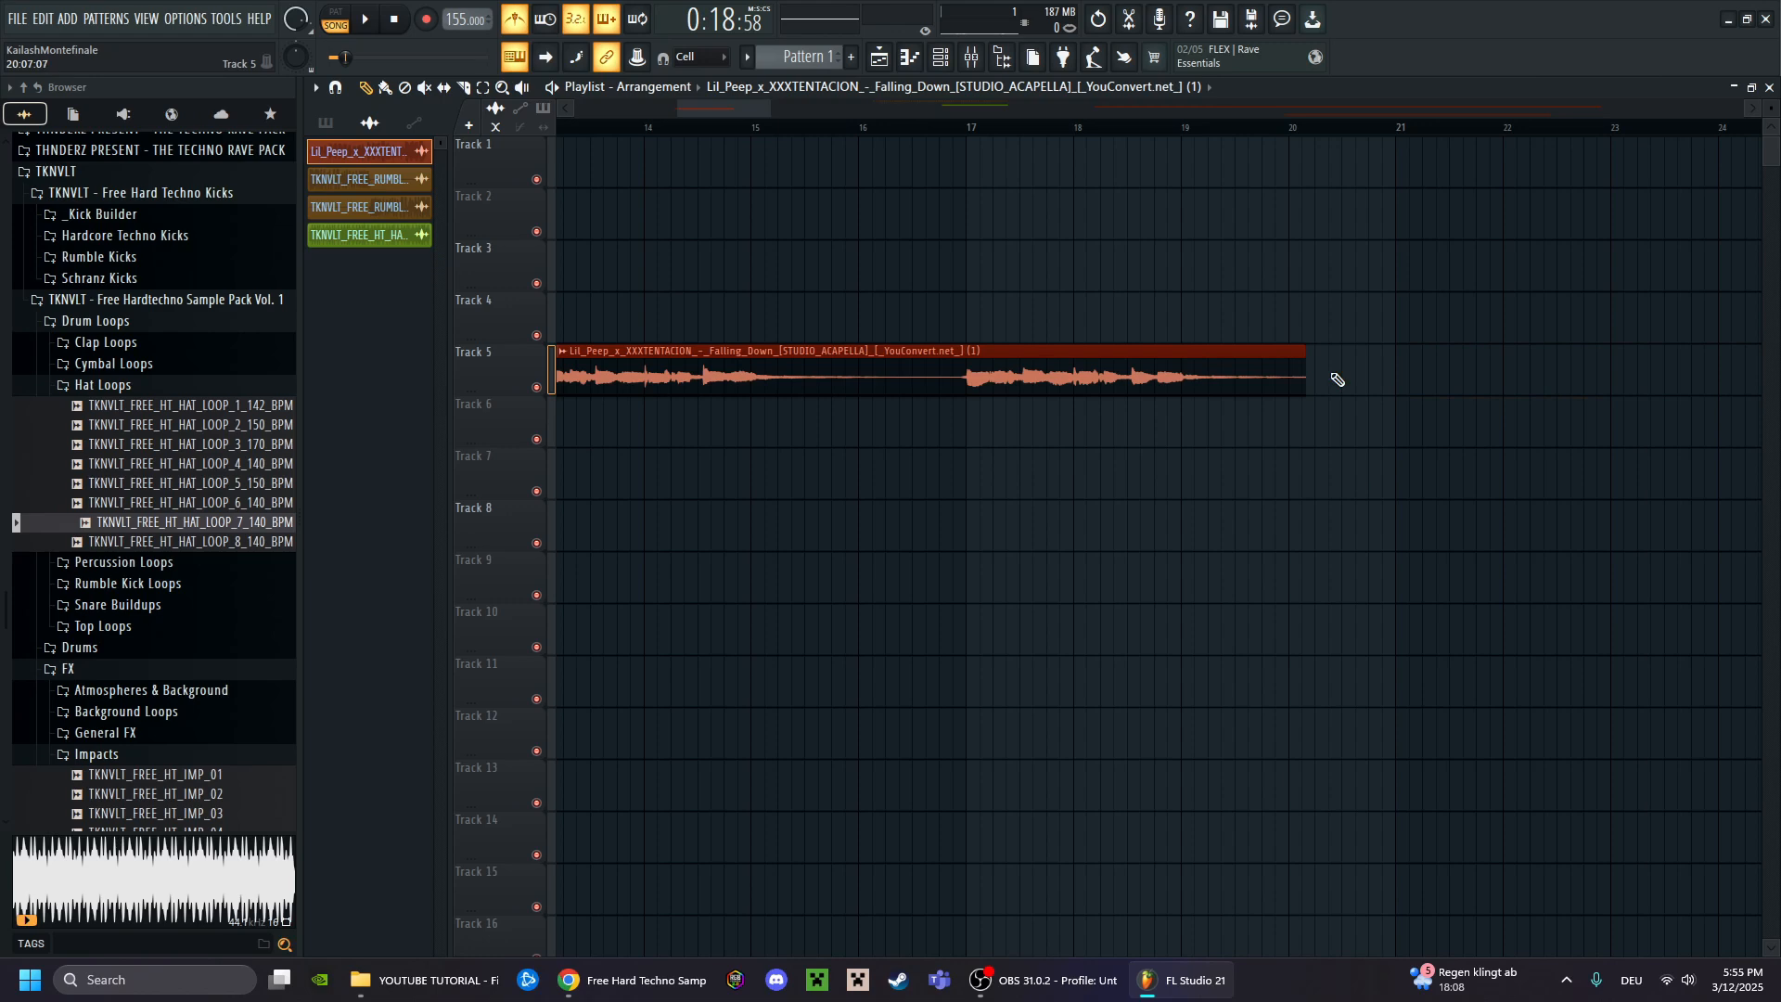
# Place a copy of the aligned vocal clip just before bar 21 on Track 5 and check its timing against the metronome
pyautogui.click(1408, 368)
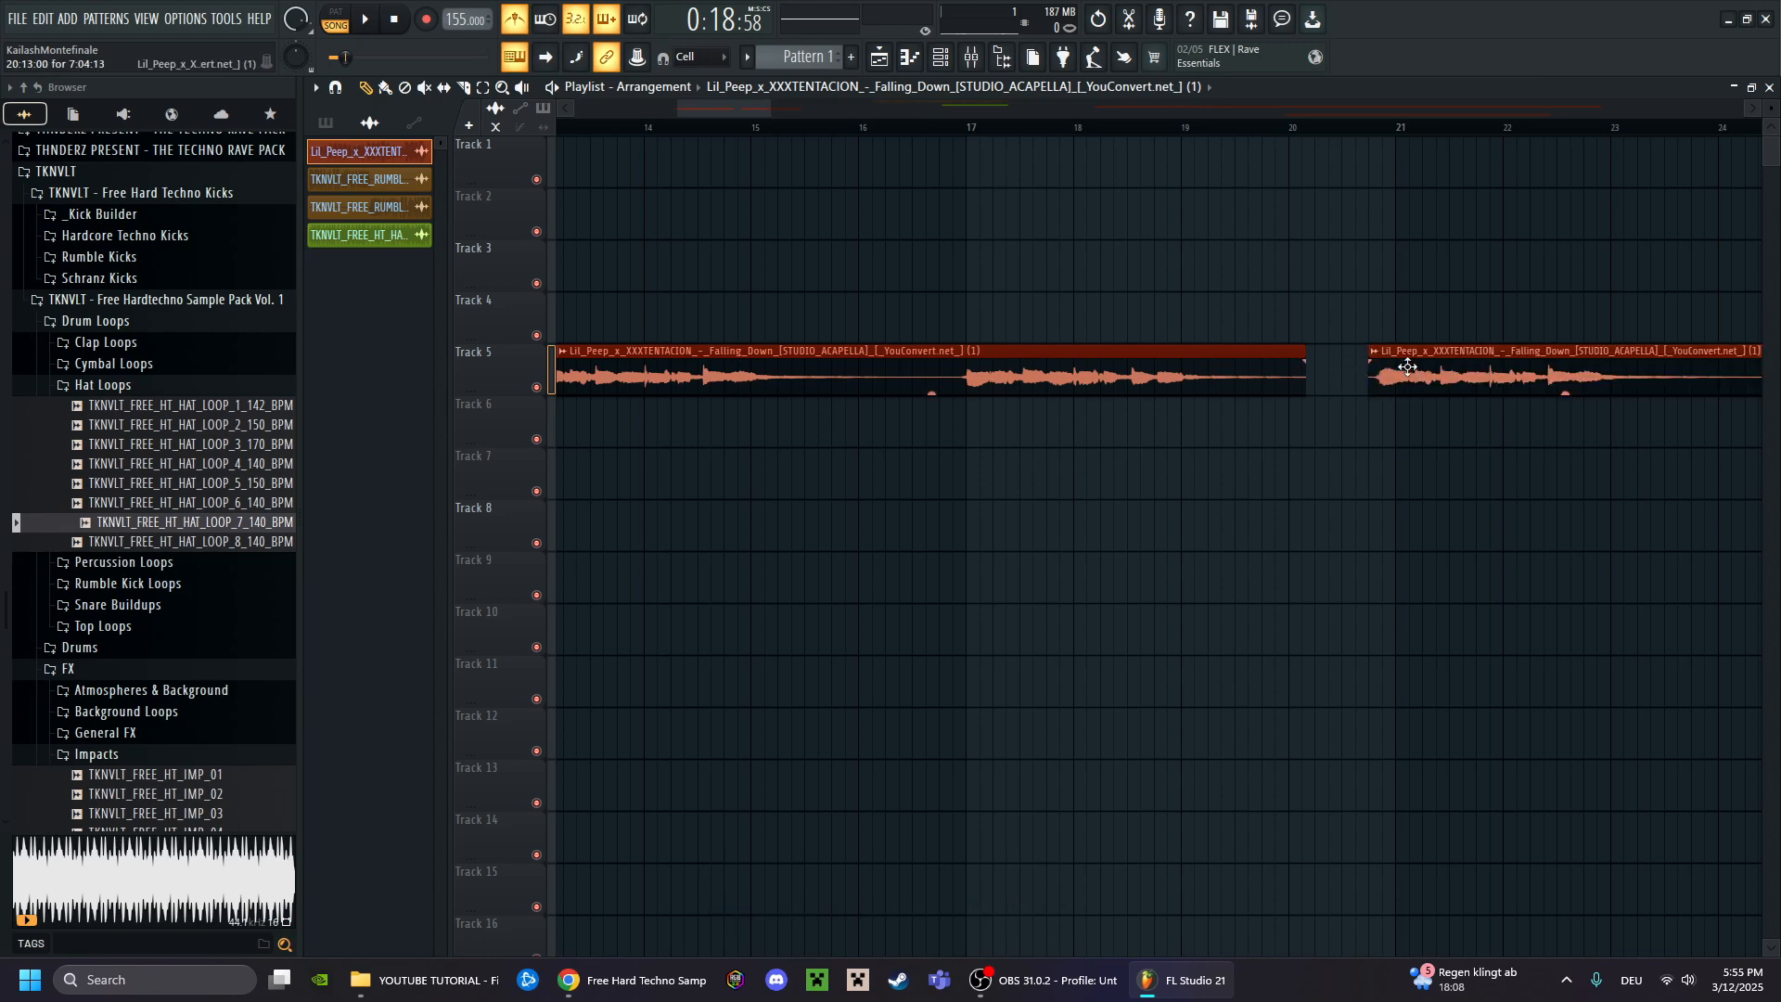
pyautogui.scroll(5, 1426, 130)
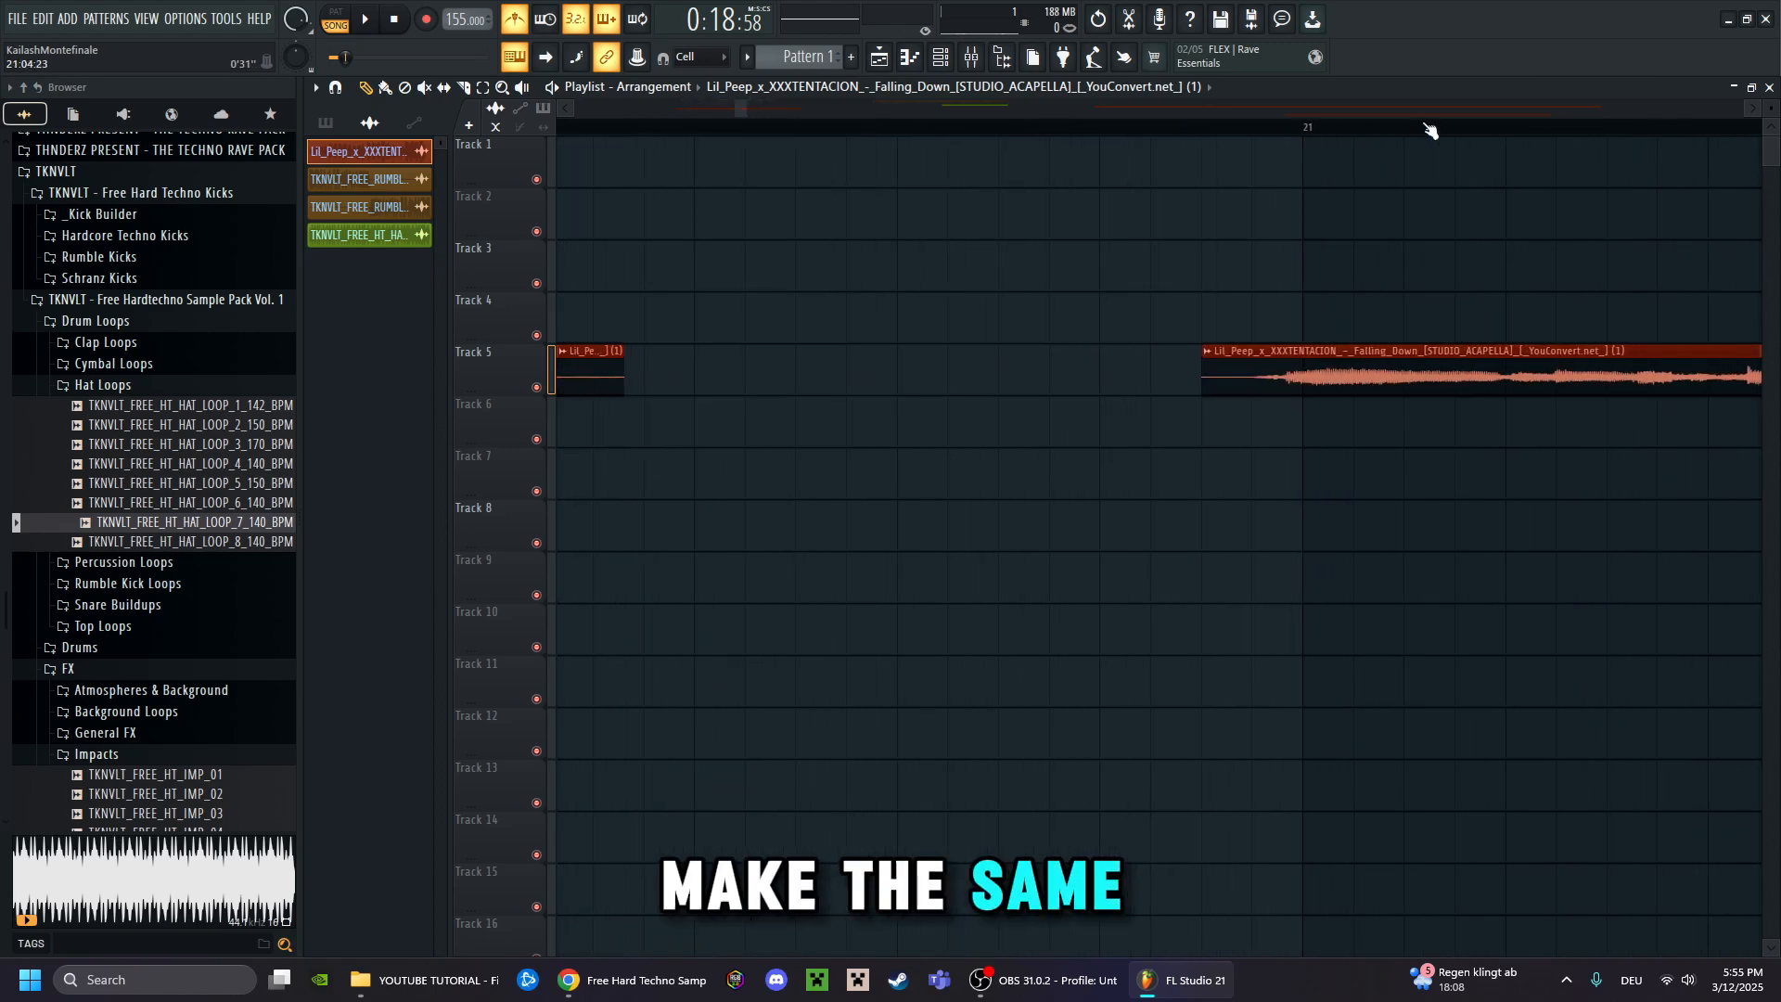
pyautogui.press('space')
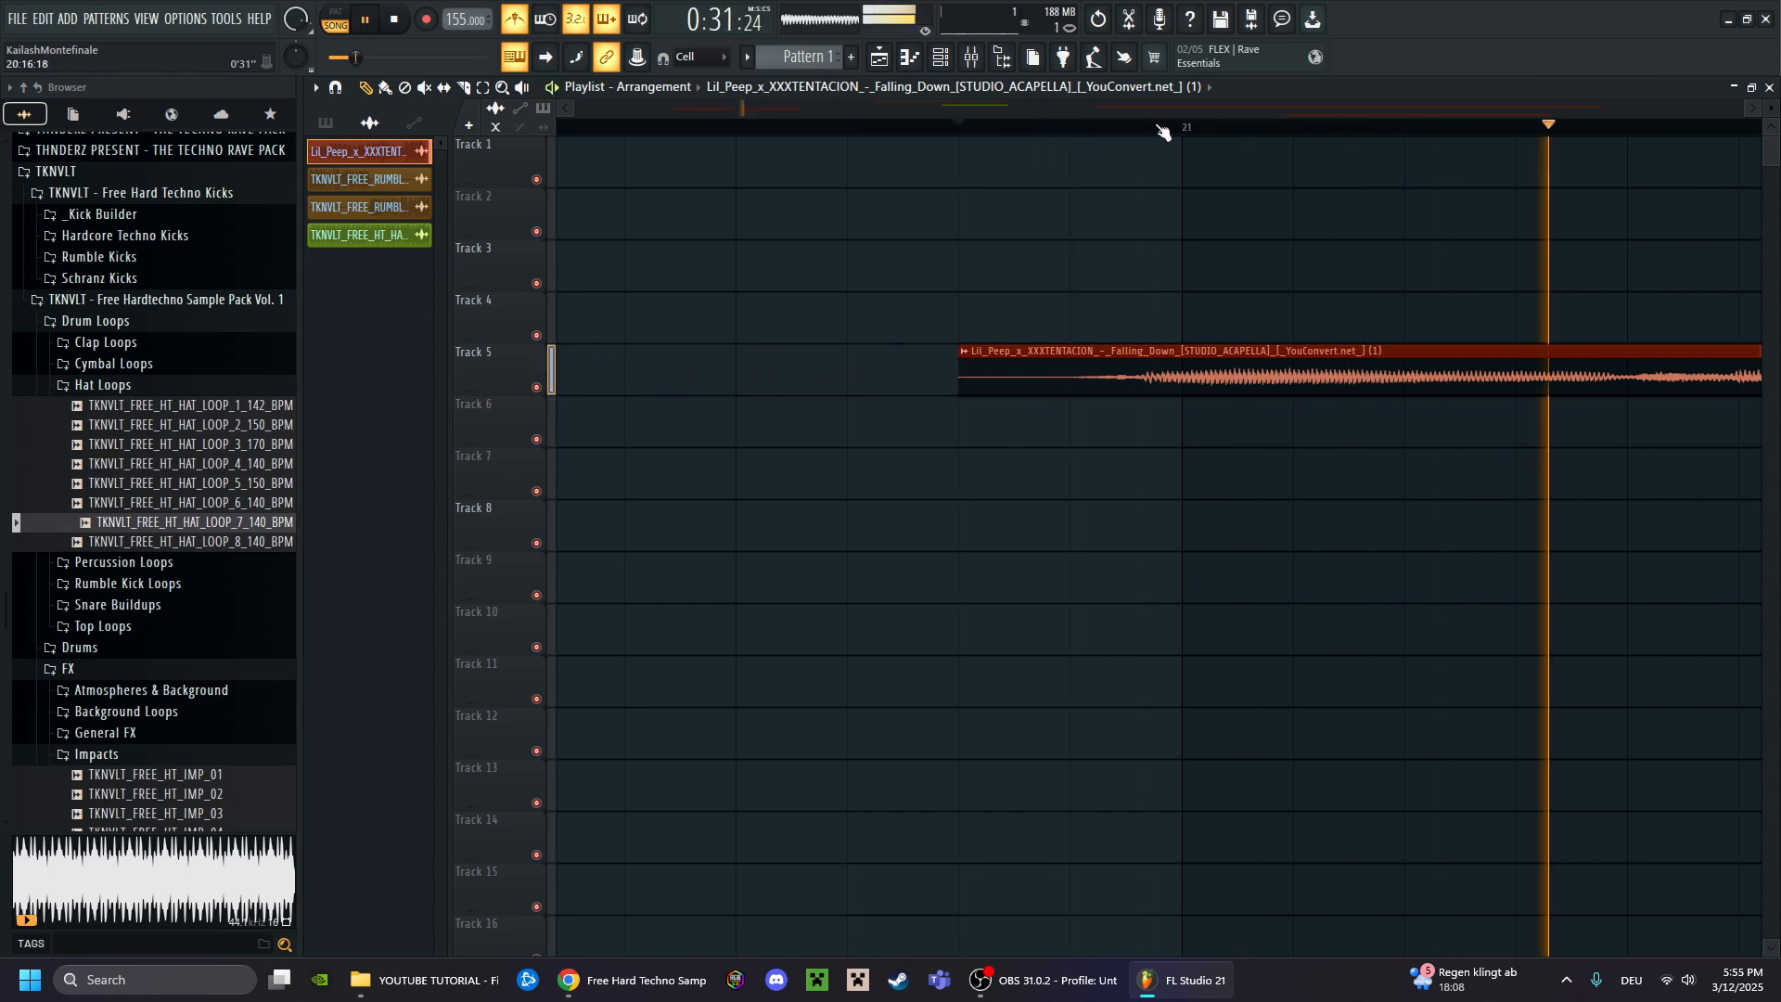
pyautogui.scroll(-4, 1167, 110)
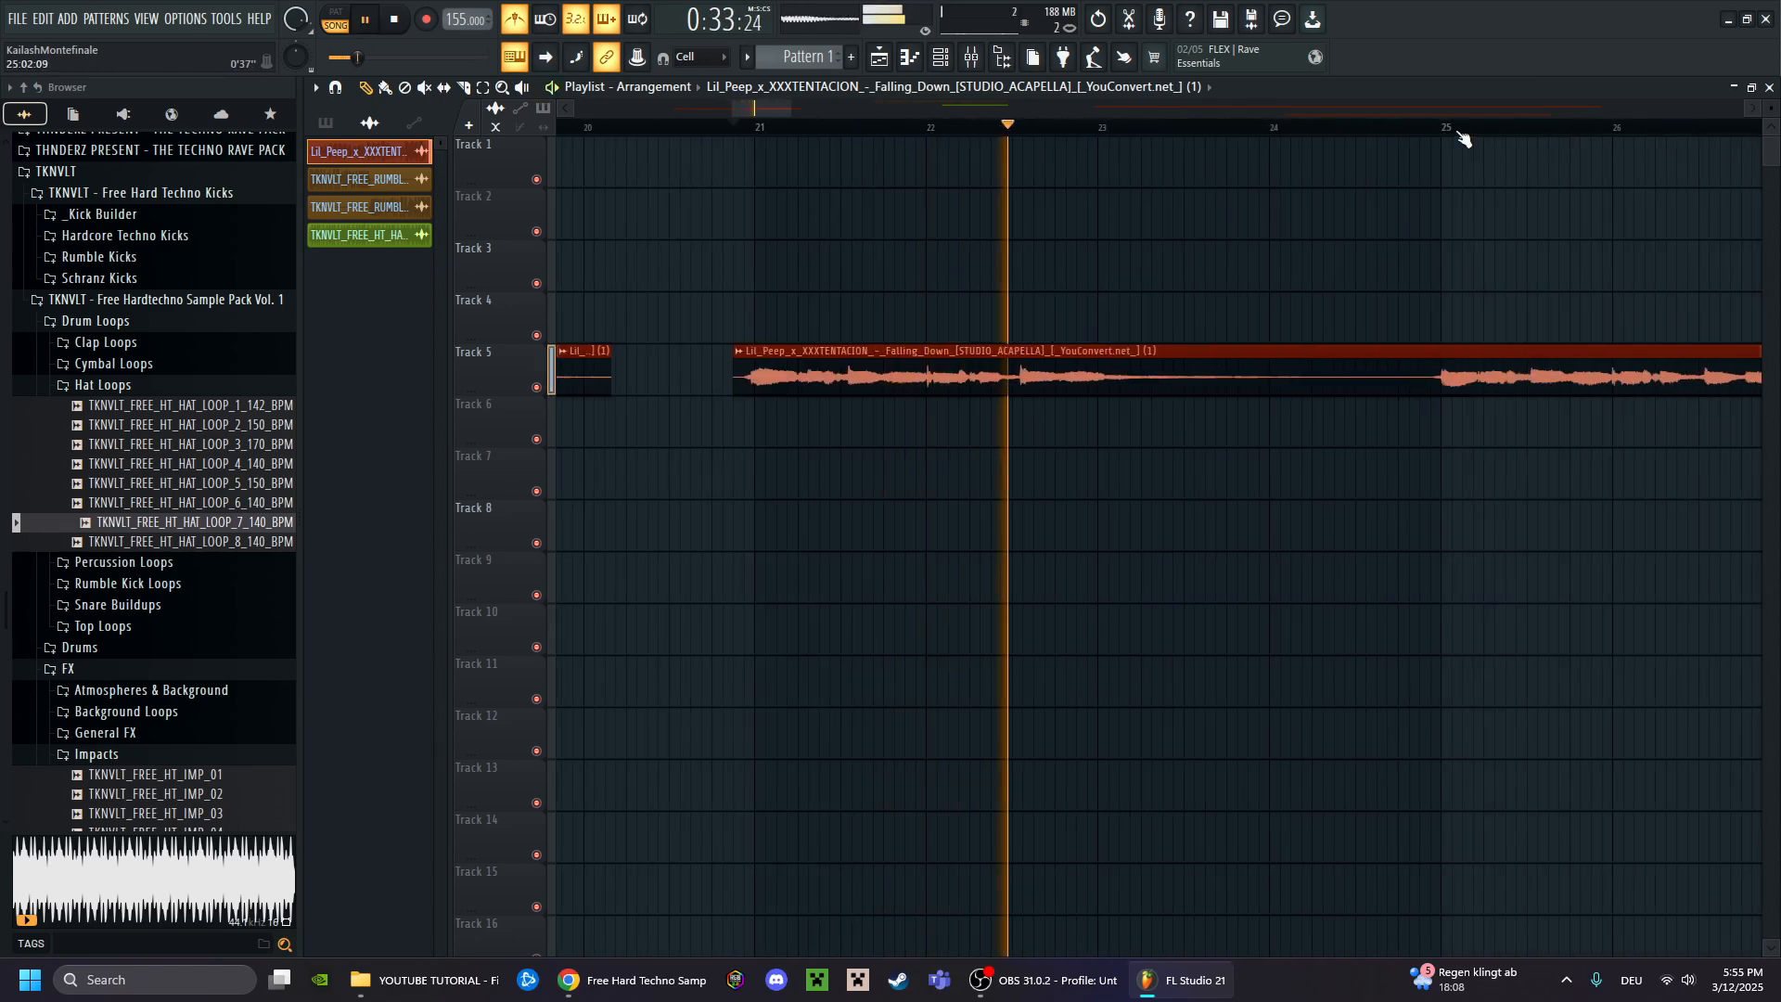
pyautogui.scroll(5, 1463, 139)
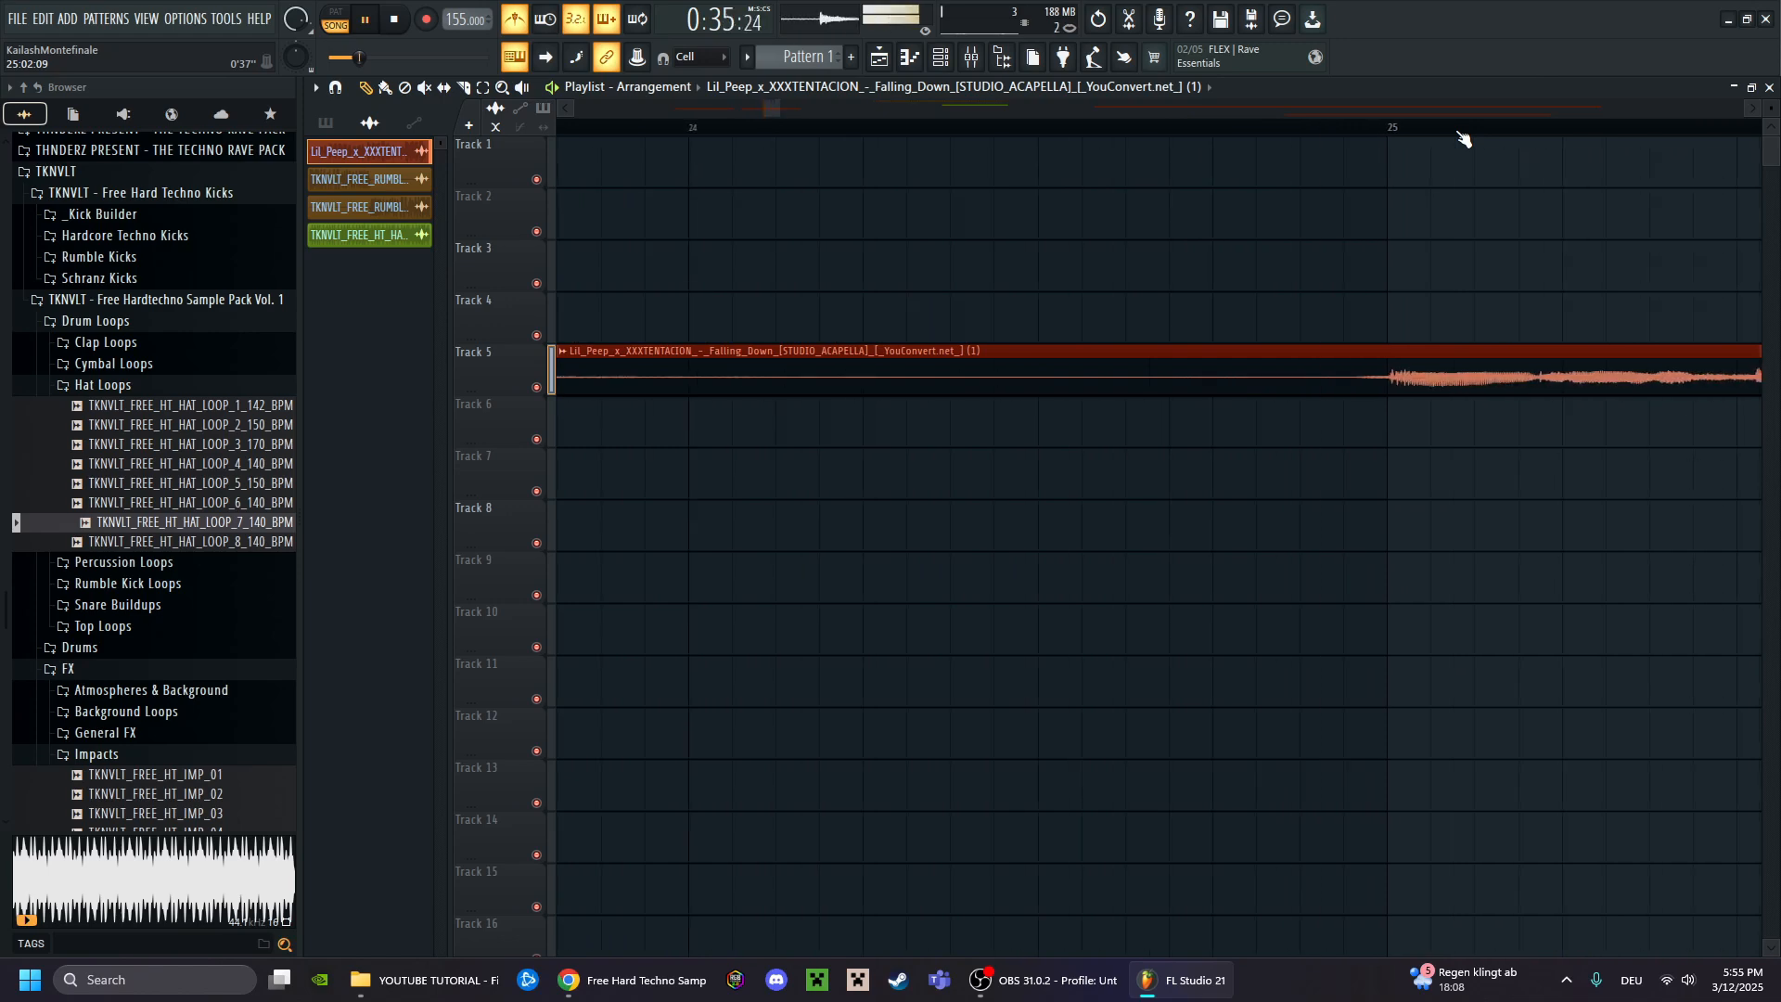
pyautogui.scroll(-4, 1463, 139)
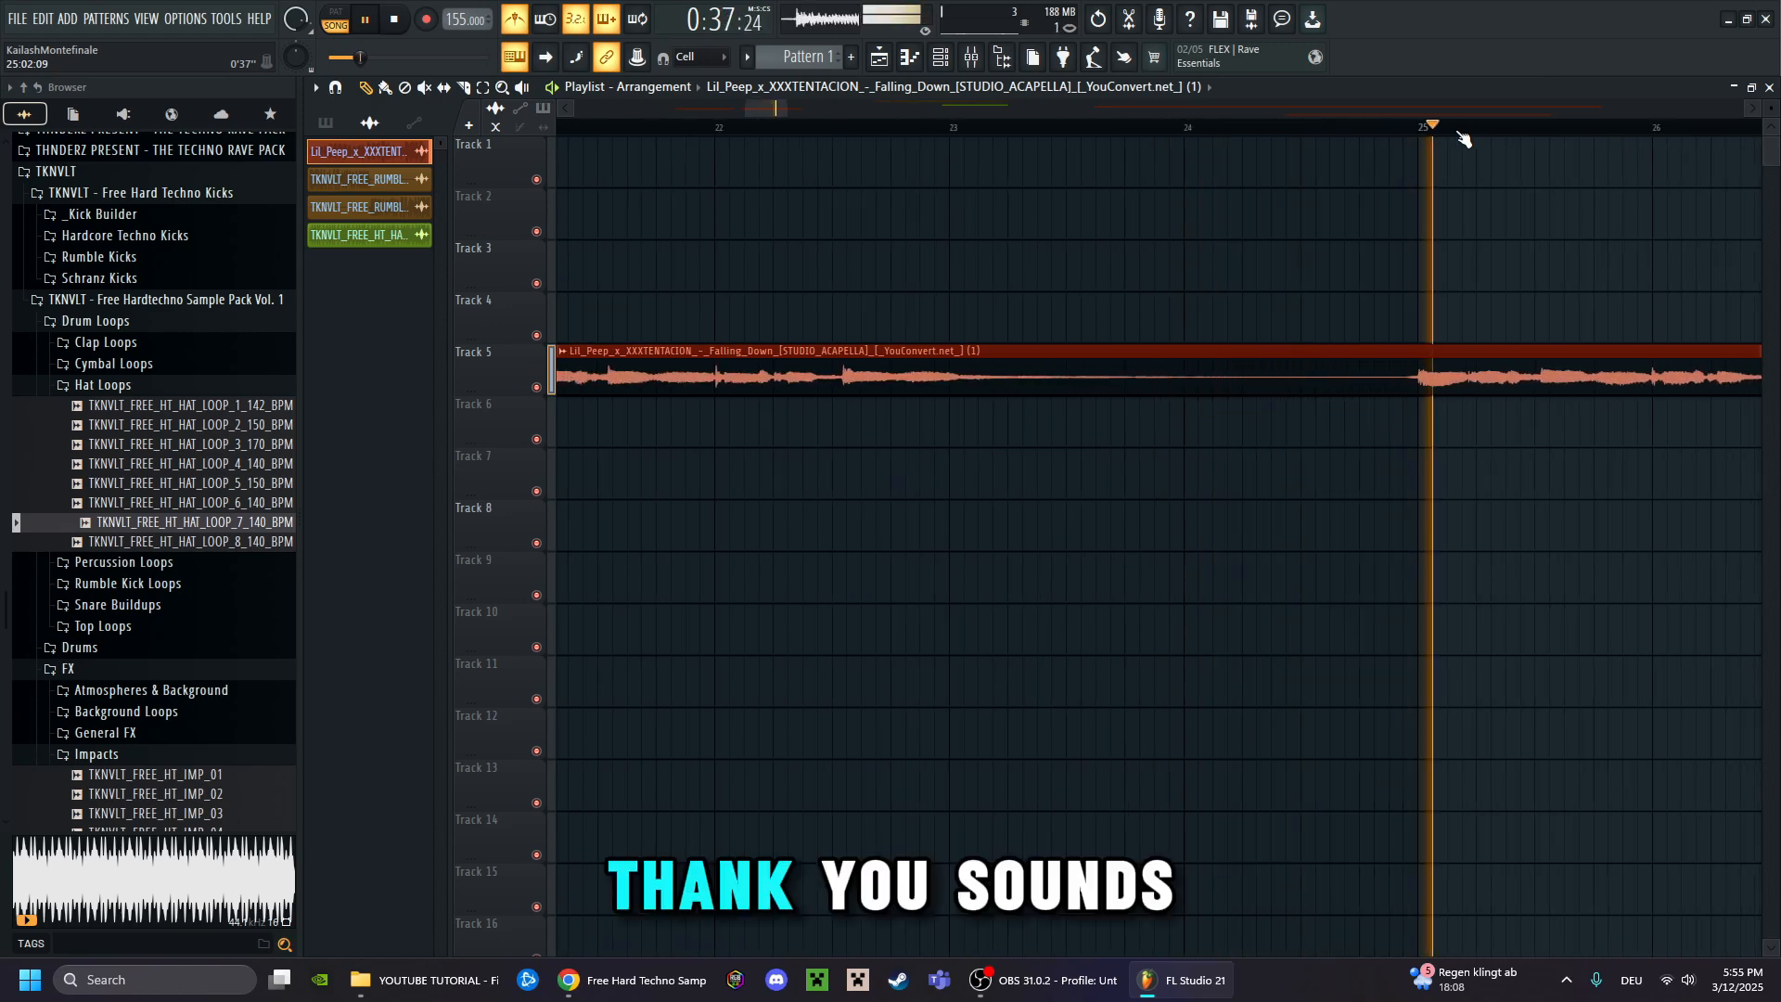
pyautogui.press('space')
pyautogui.scroll(-4, 1461, 139)
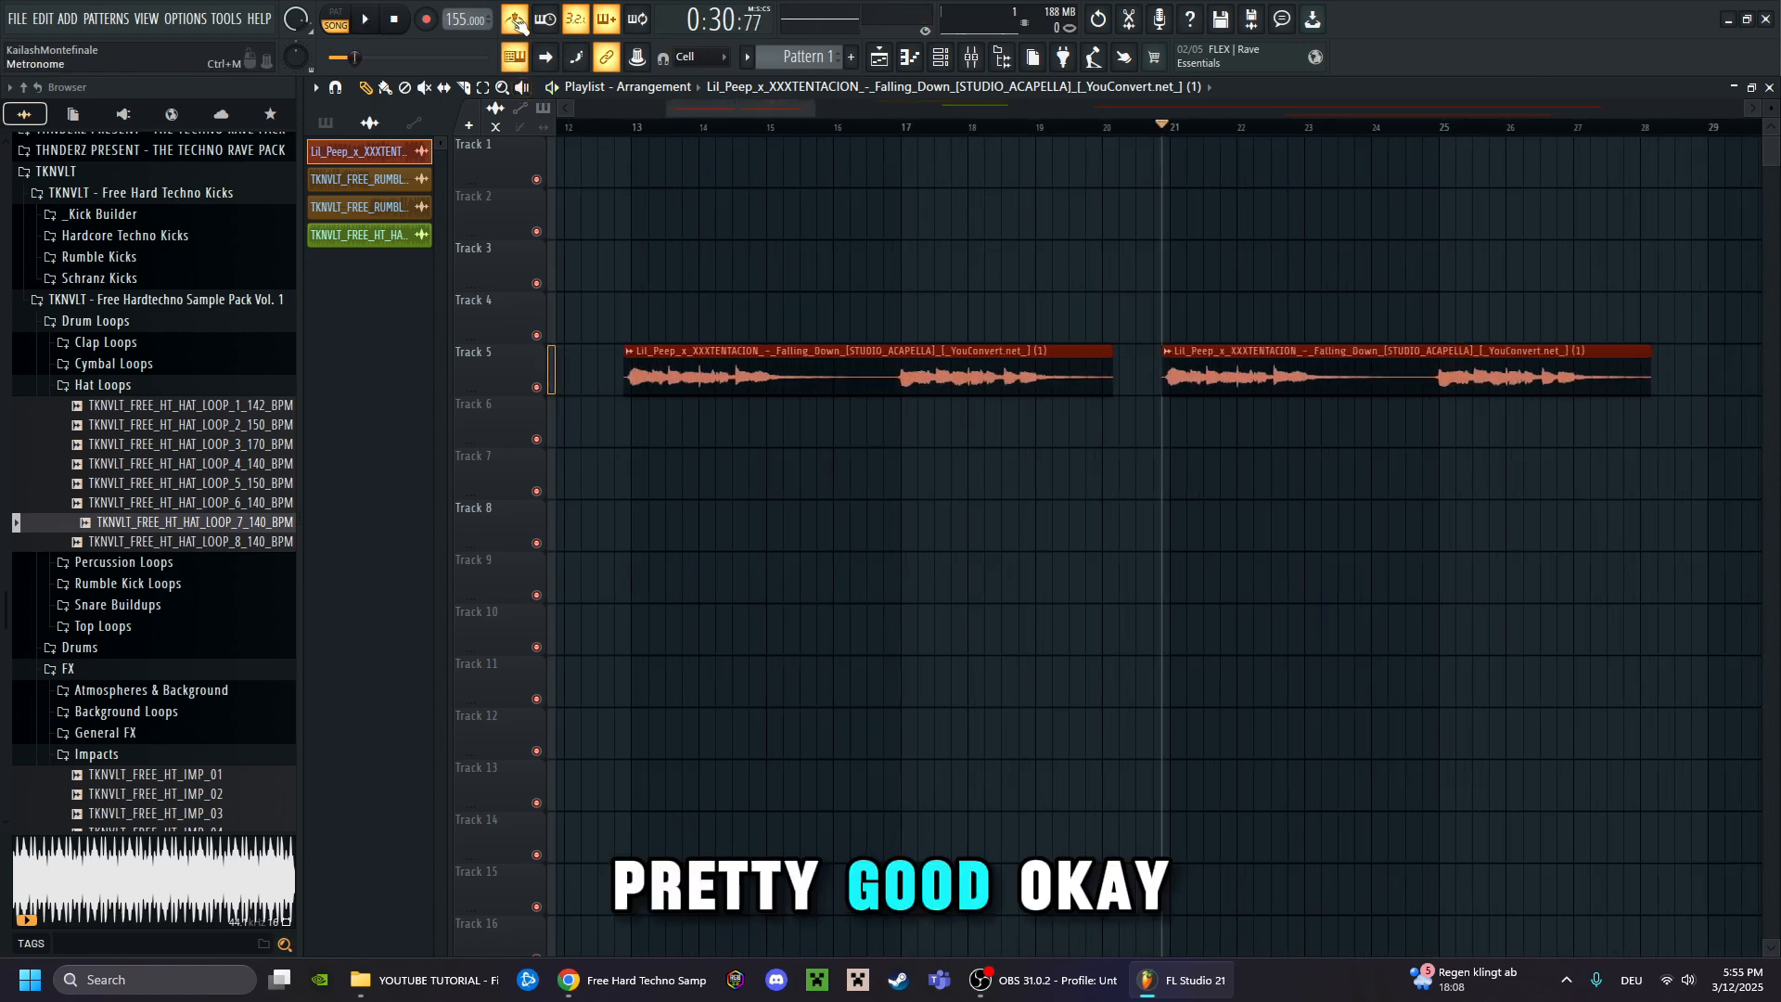
# Turn off the metronome and play the remaining acapella on Track 4 from around bar 63
pyautogui.click(517, 20)
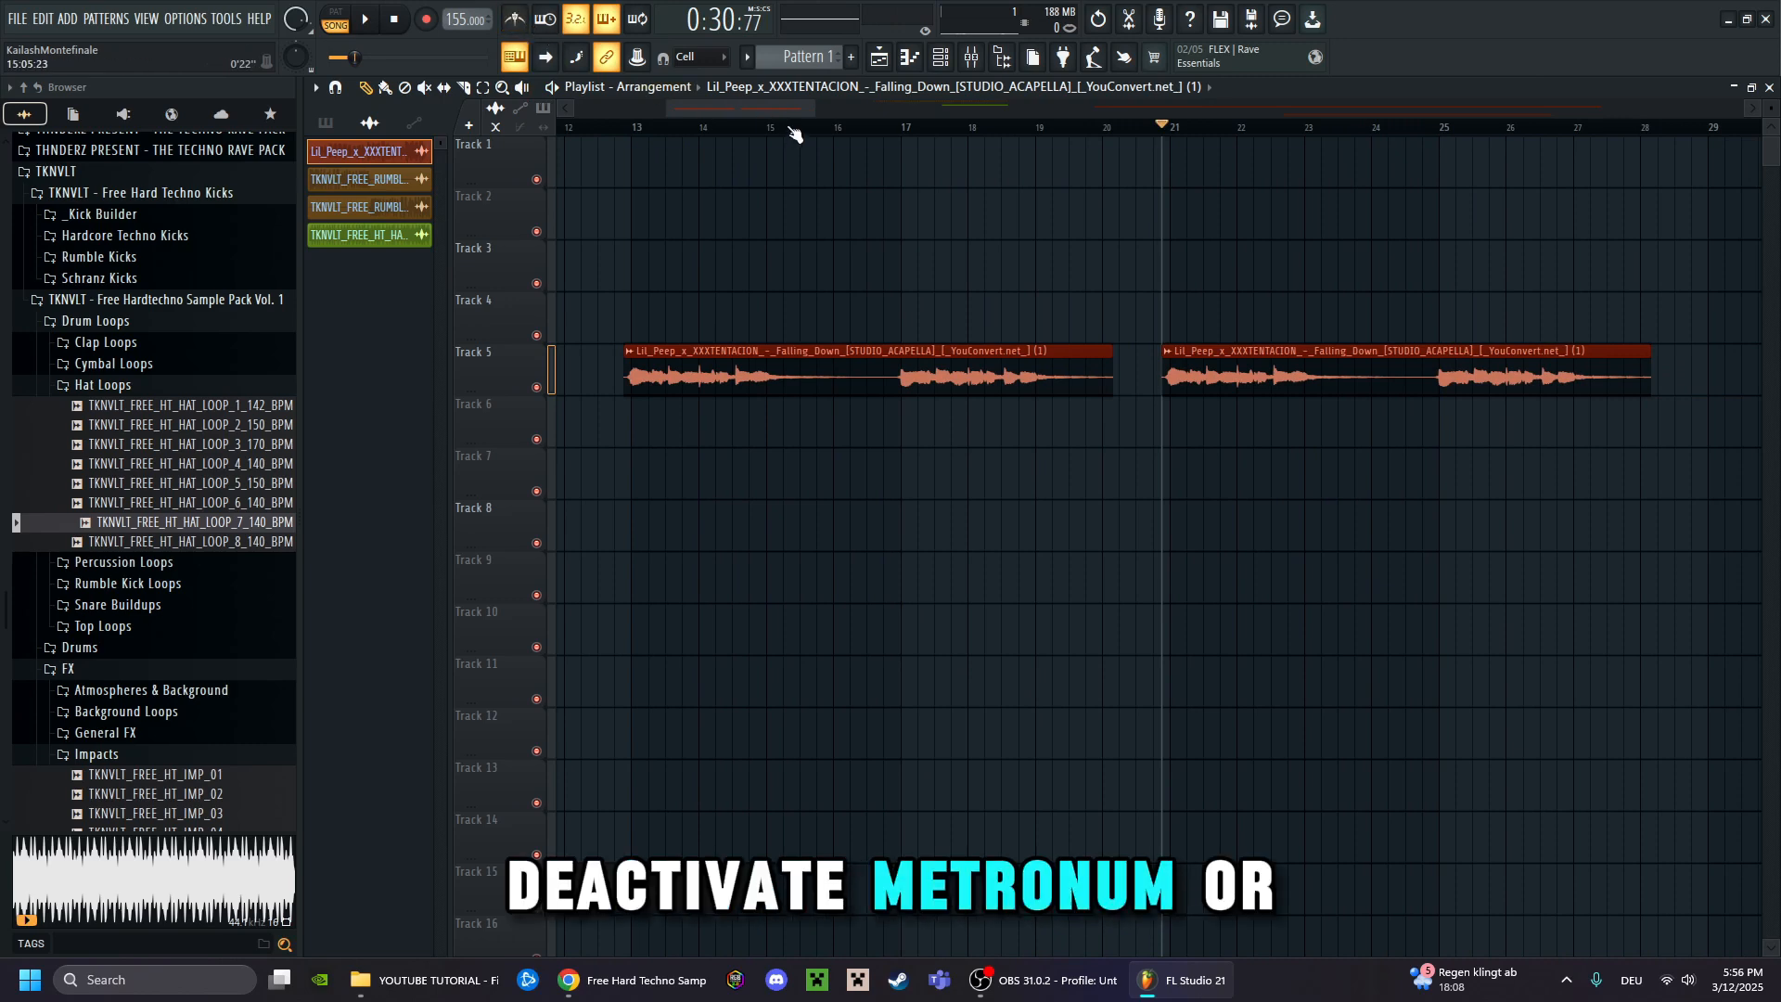
pyautogui.scroll(-3, 795, 130)
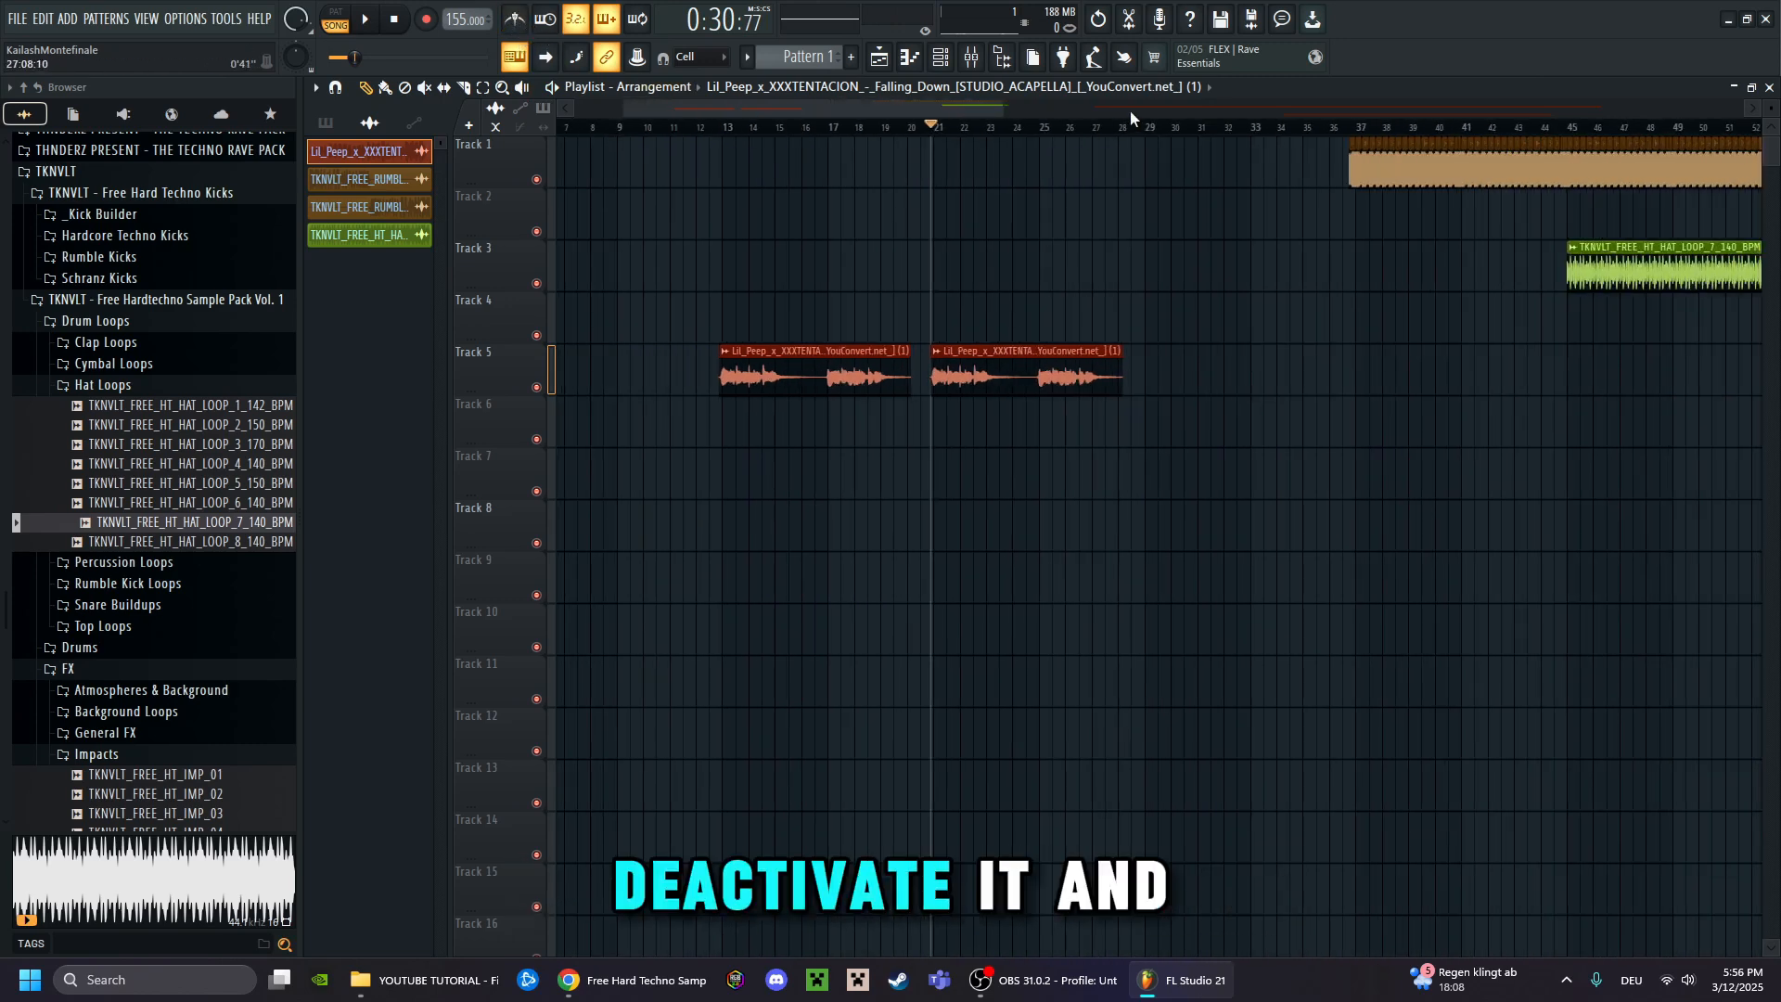
pyautogui.scroll(-5, 1296, 127)
pyautogui.scroll(-1, 1296, 128)
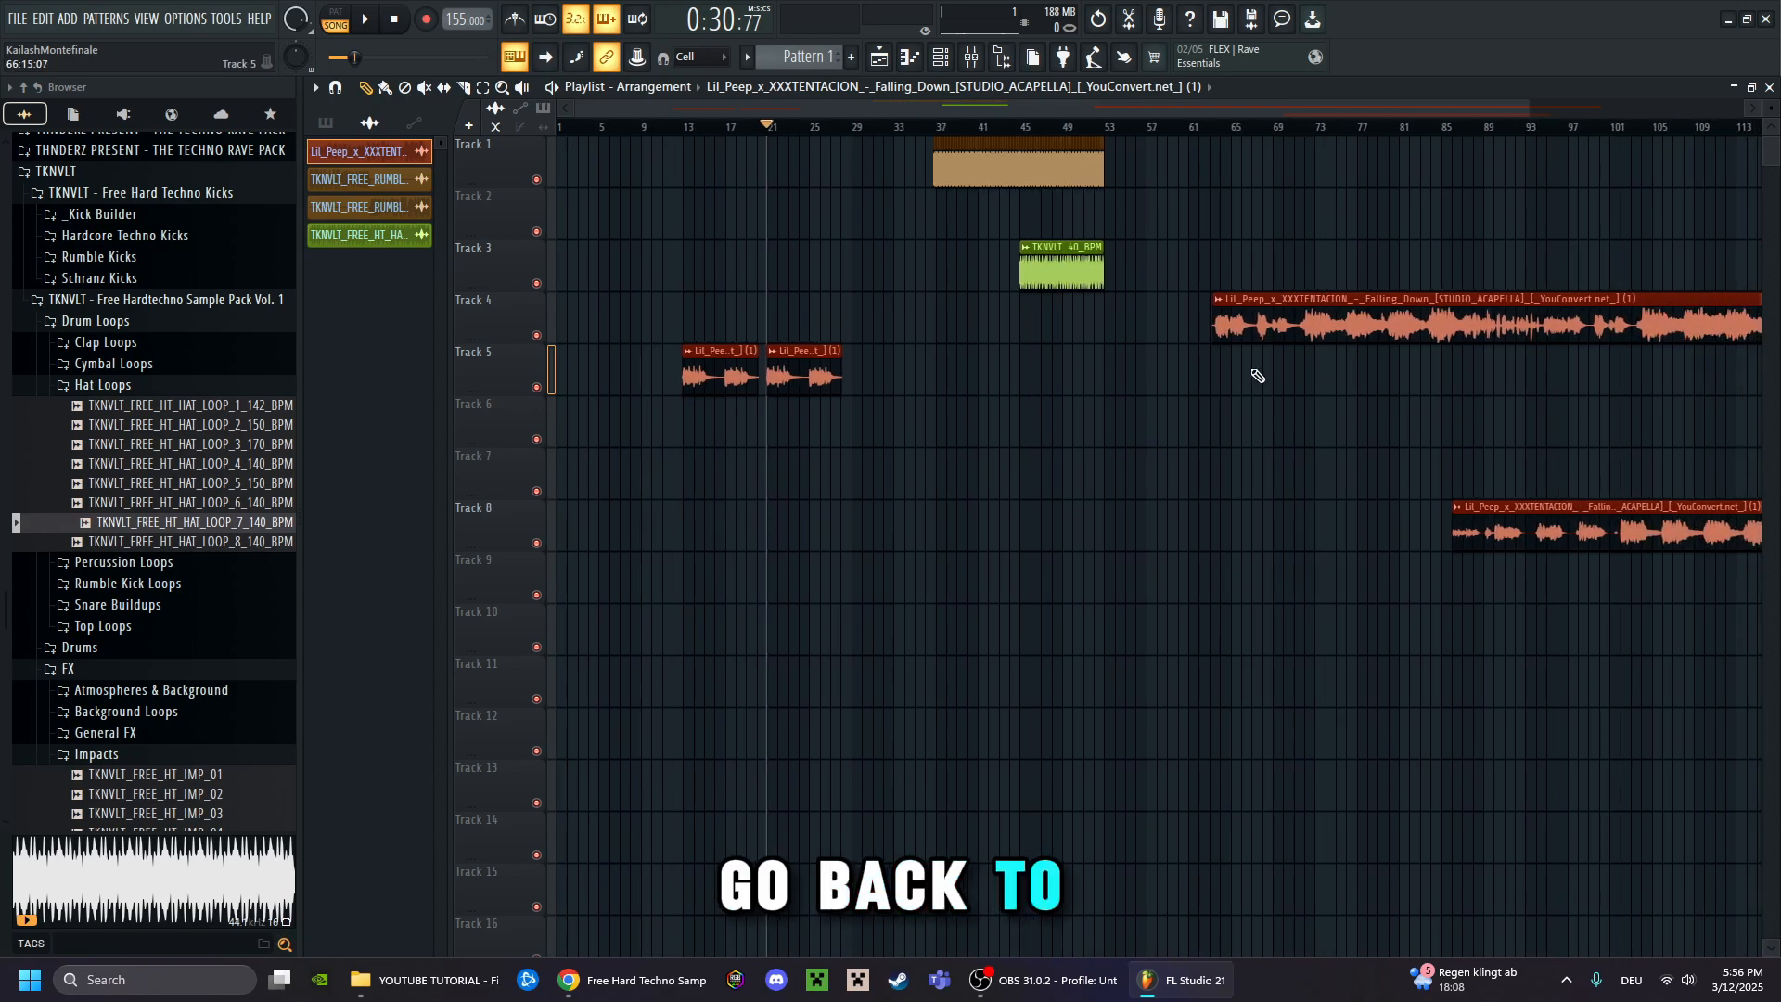
pyautogui.scroll(4, 1066, 131)
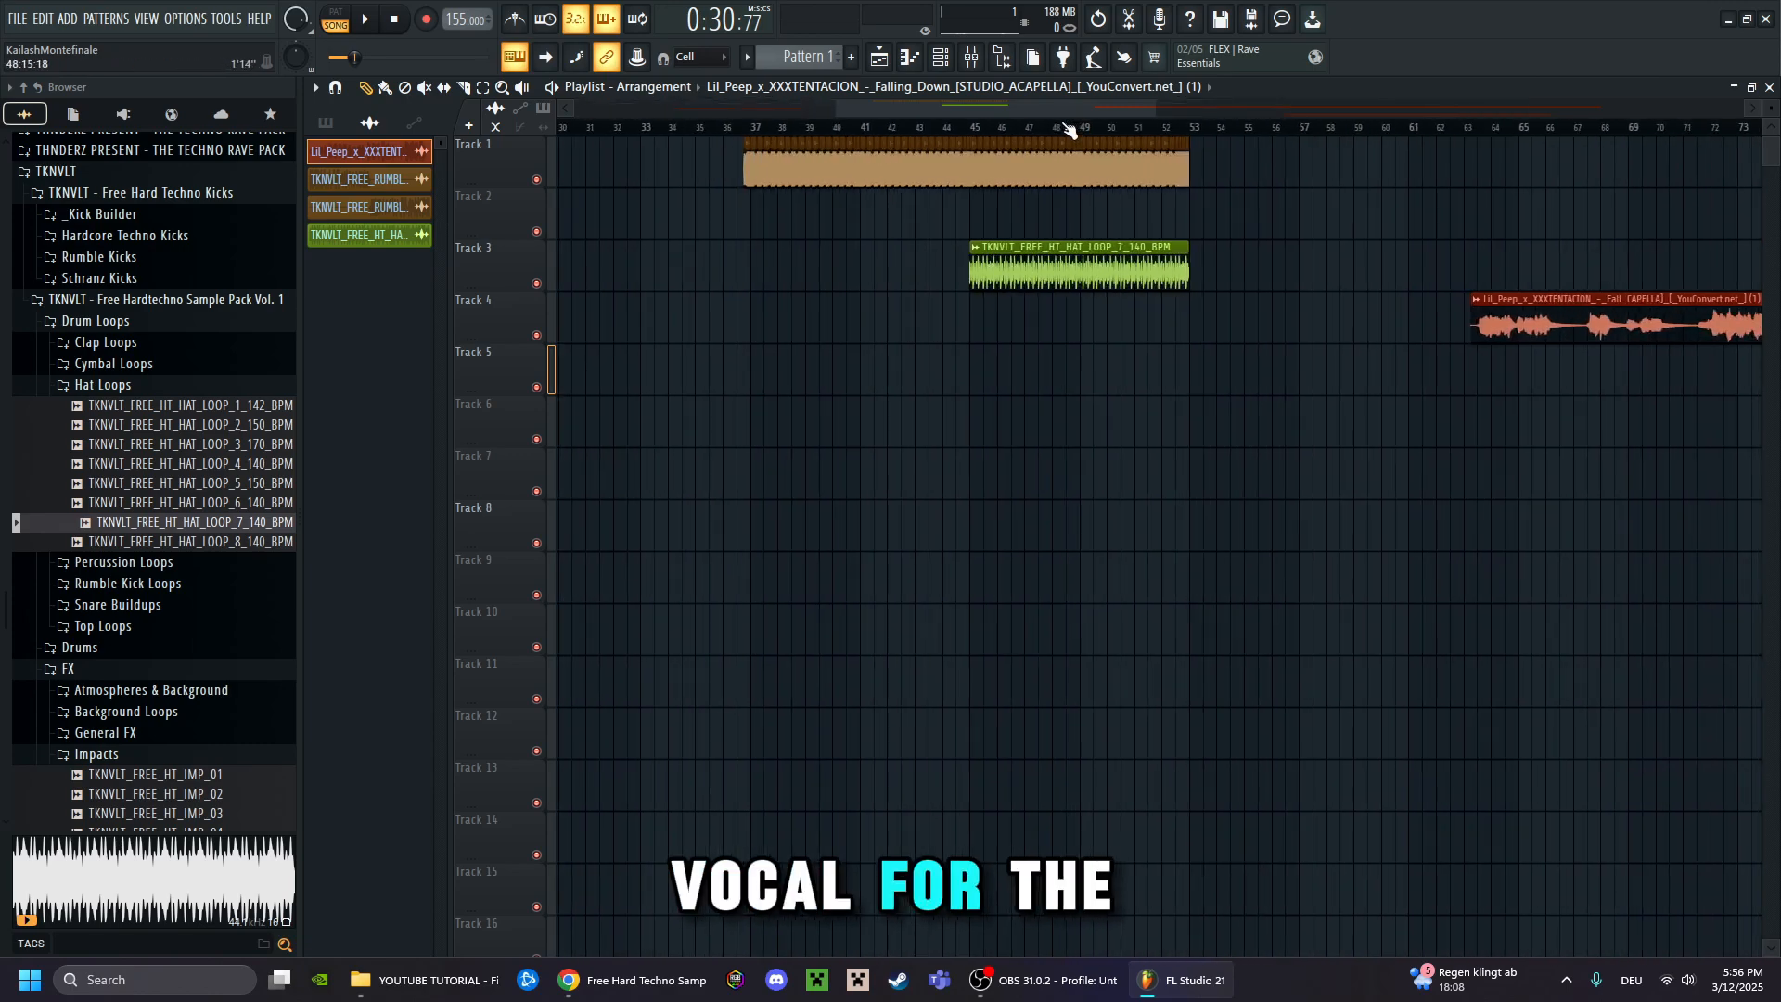
pyautogui.moveTo(1026, 110); pyautogui.dragTo(1149, 133)
pyautogui.click(1058, 128)
pyautogui.scroll(2, 1090, 132)
pyautogui.scroll(-3, 1149, 133)
pyautogui.press('space')
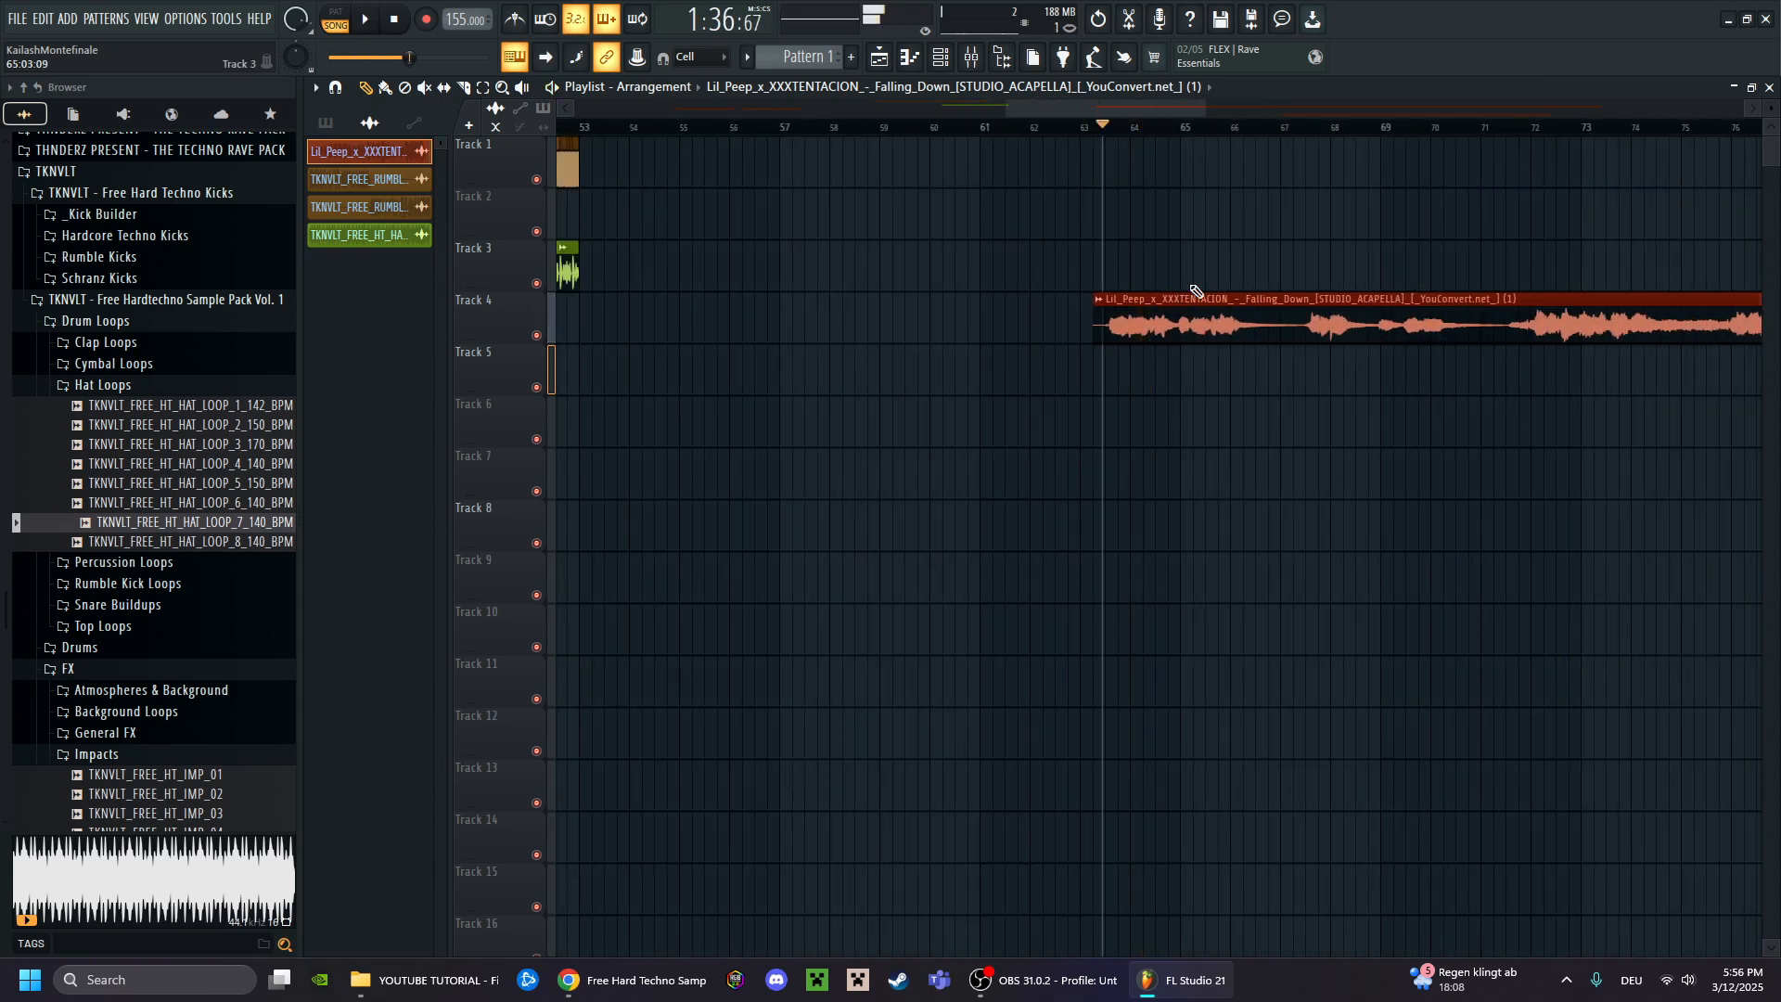
# Move the remaining acapella from Track 4 to Track 5, starting between bars 28 and 29 after the second vocal clip
pyautogui.moveTo(354, 369); pyautogui.dragTo(1026, 336)
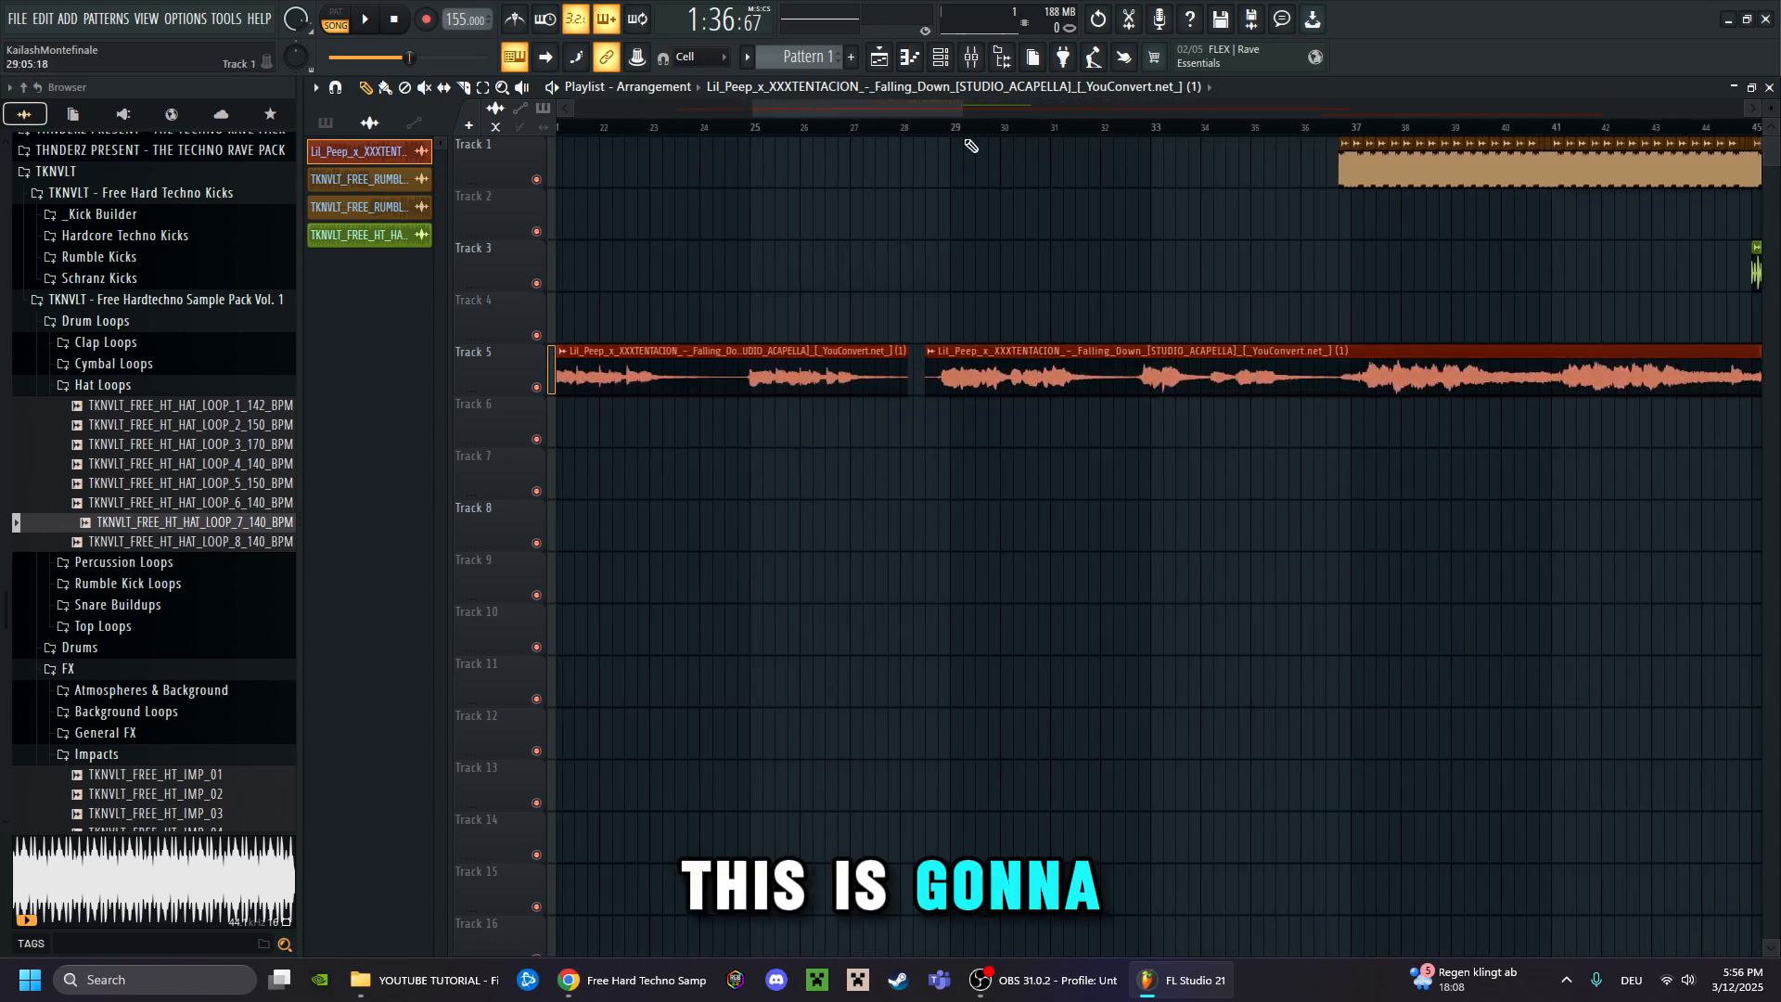
pyautogui.scroll(2, 949, 376)
pyautogui.scroll(-4, 998, 105)
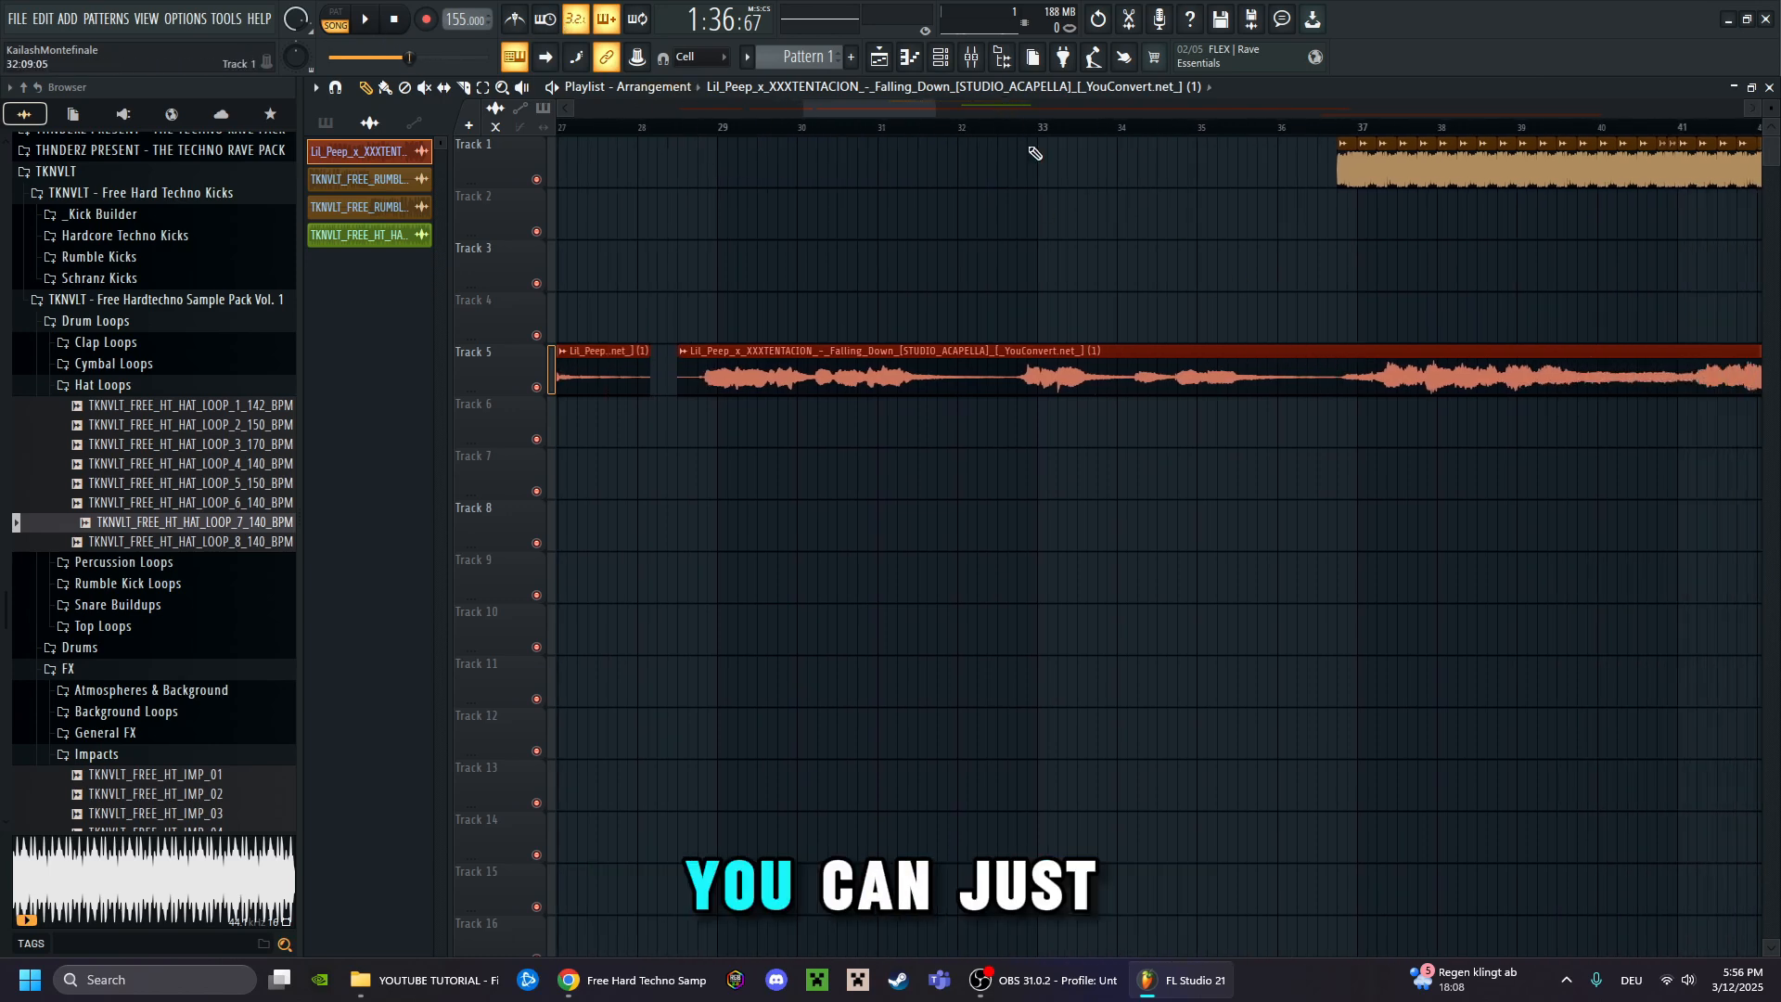
# Shift the remaining acapella on Track 5 slightly earlier to line its vocal up with the kicks at bar 37, and play that section
pyautogui.scroll(5, 1373, 148)
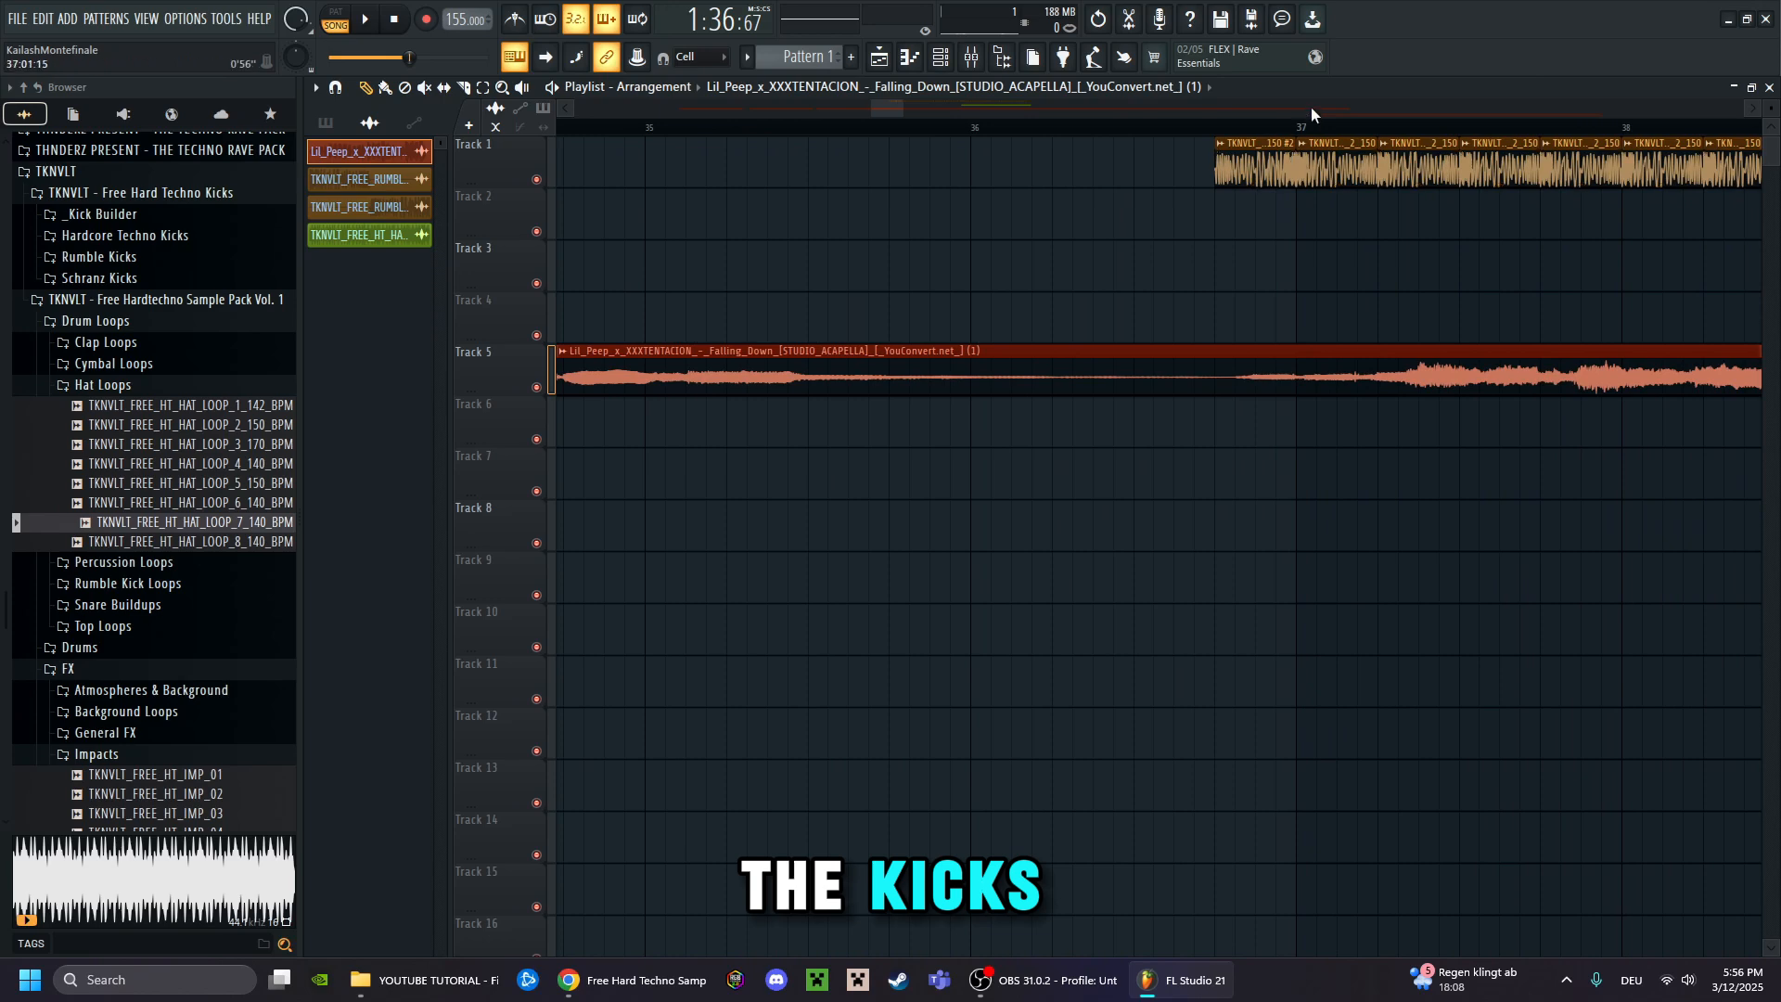
pyautogui.scroll(-3, 1311, 112)
pyautogui.moveTo(1251, 382); pyautogui.dragTo(1044, 370)
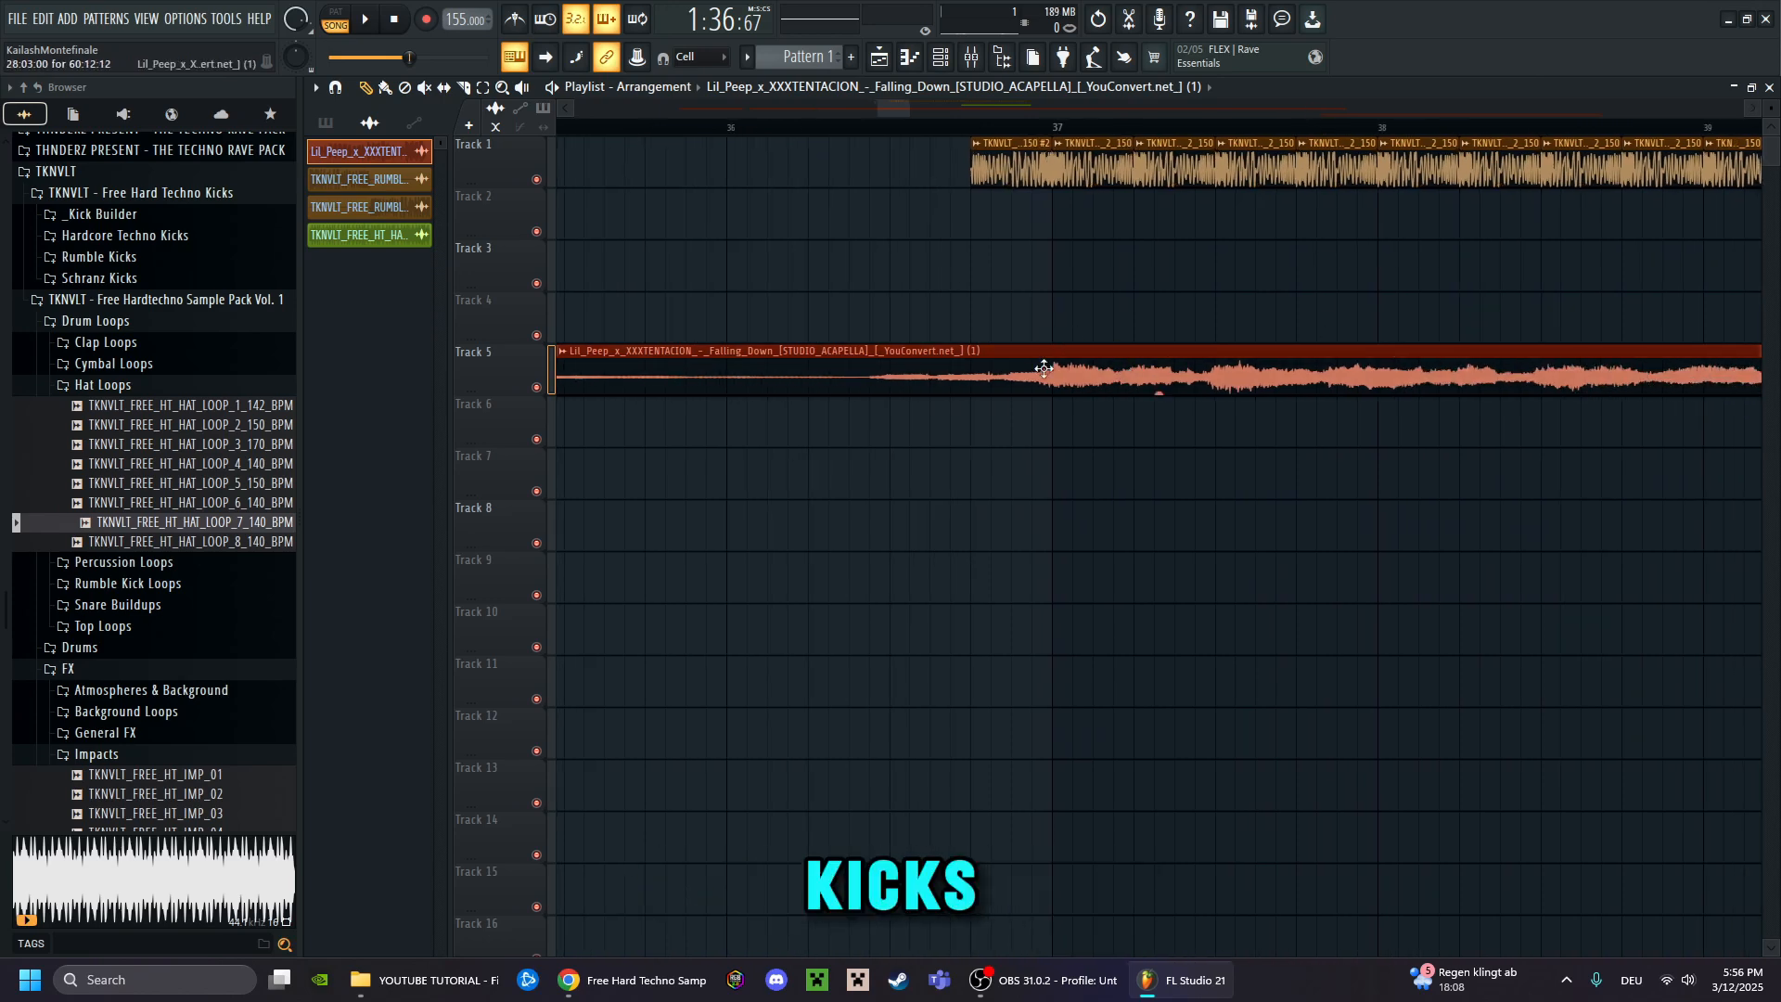
pyautogui.press('space')
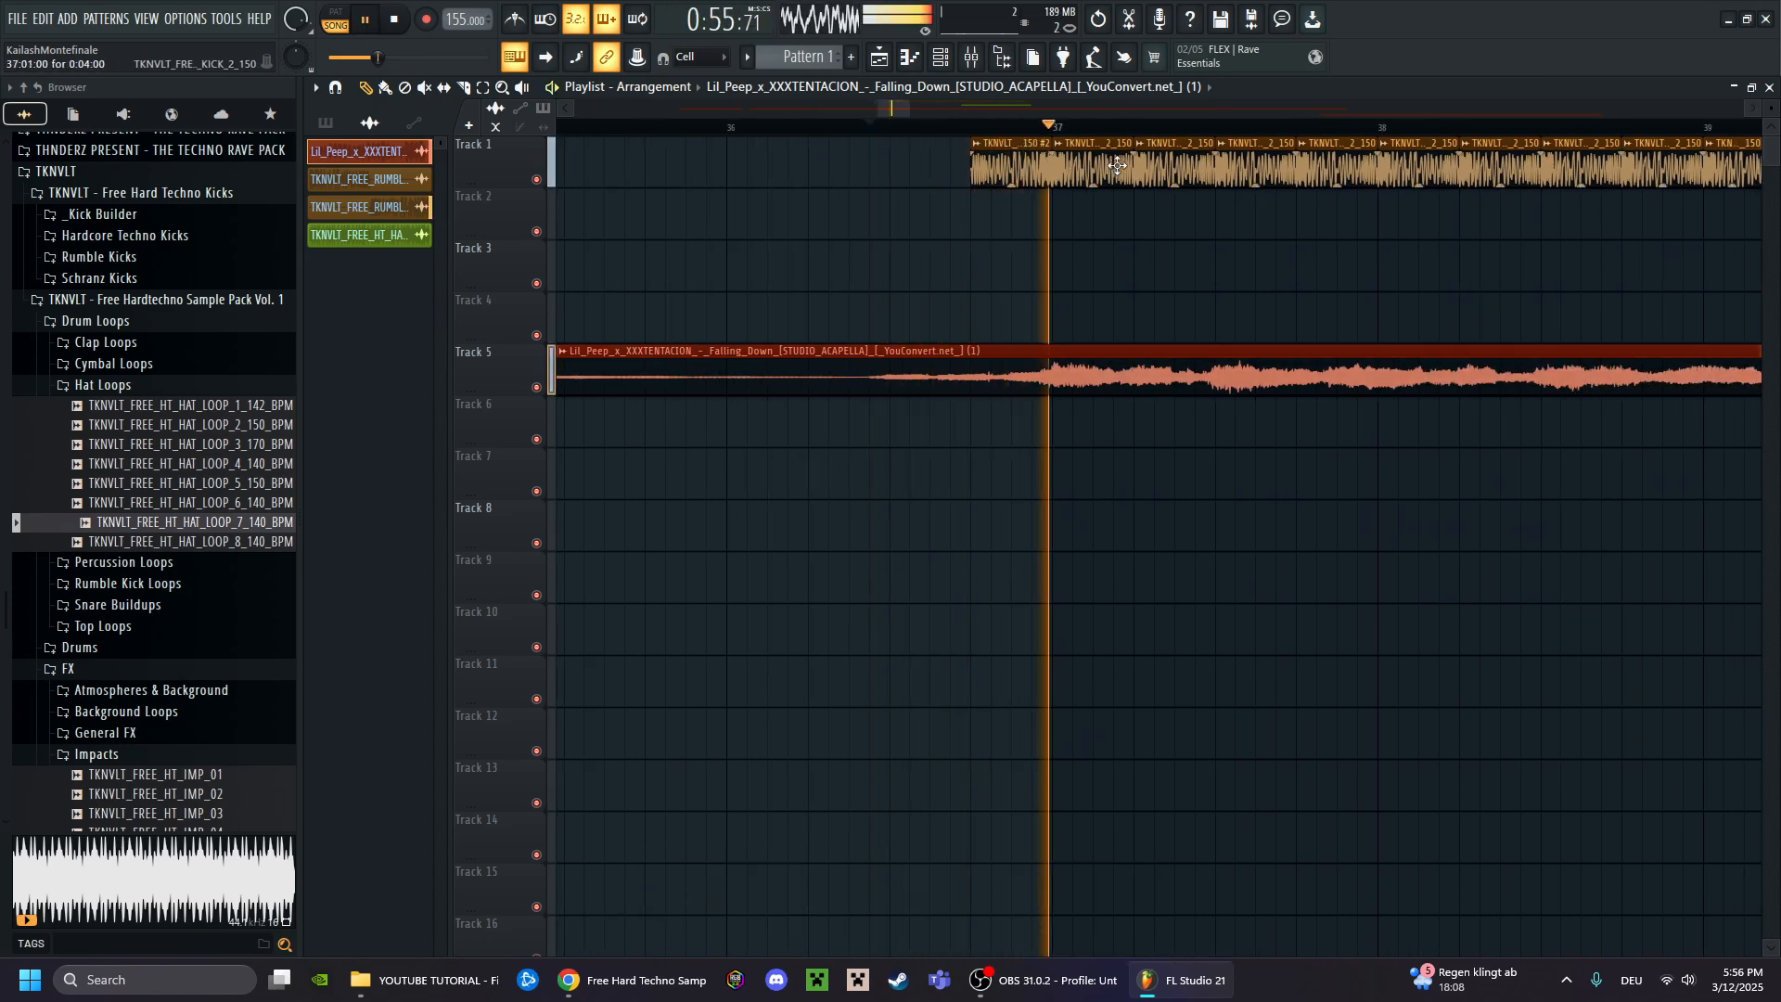
pyautogui.scroll(-4, 1121, 121)
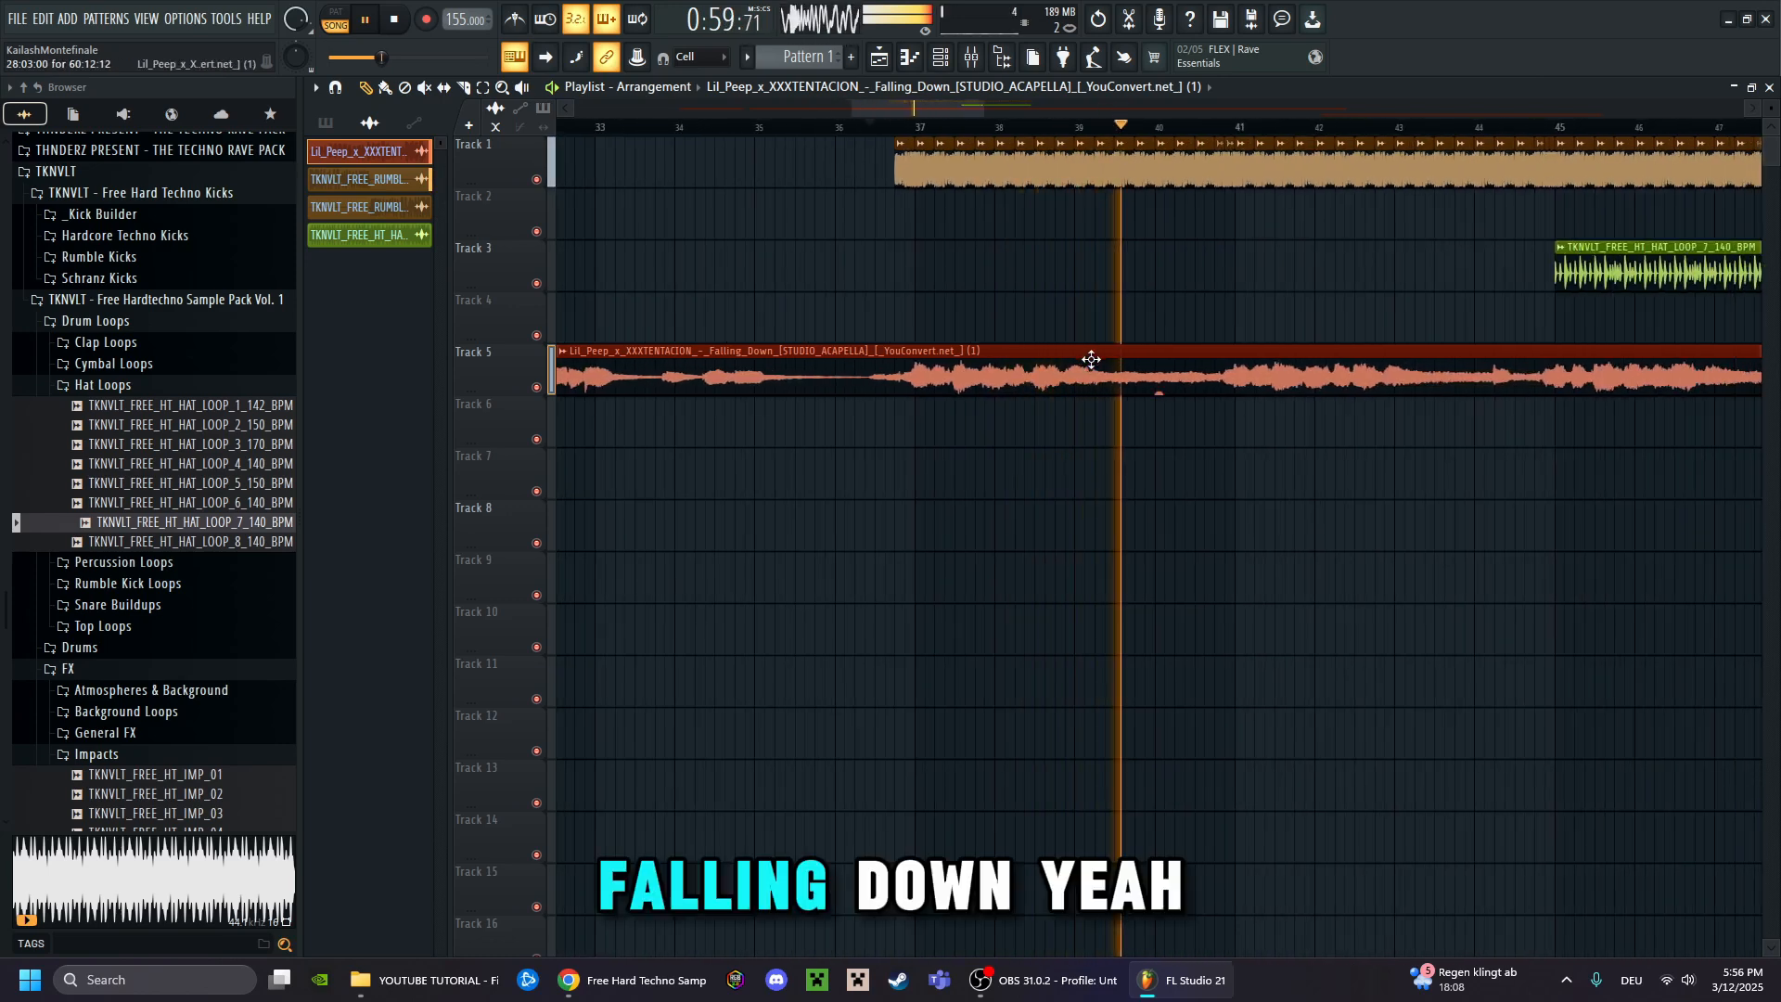
pyautogui.press('space')
# Play the start of the remaining acapella clip from just after bar 28 to check the build-up vocals
pyautogui.scroll(5, 993, 104)
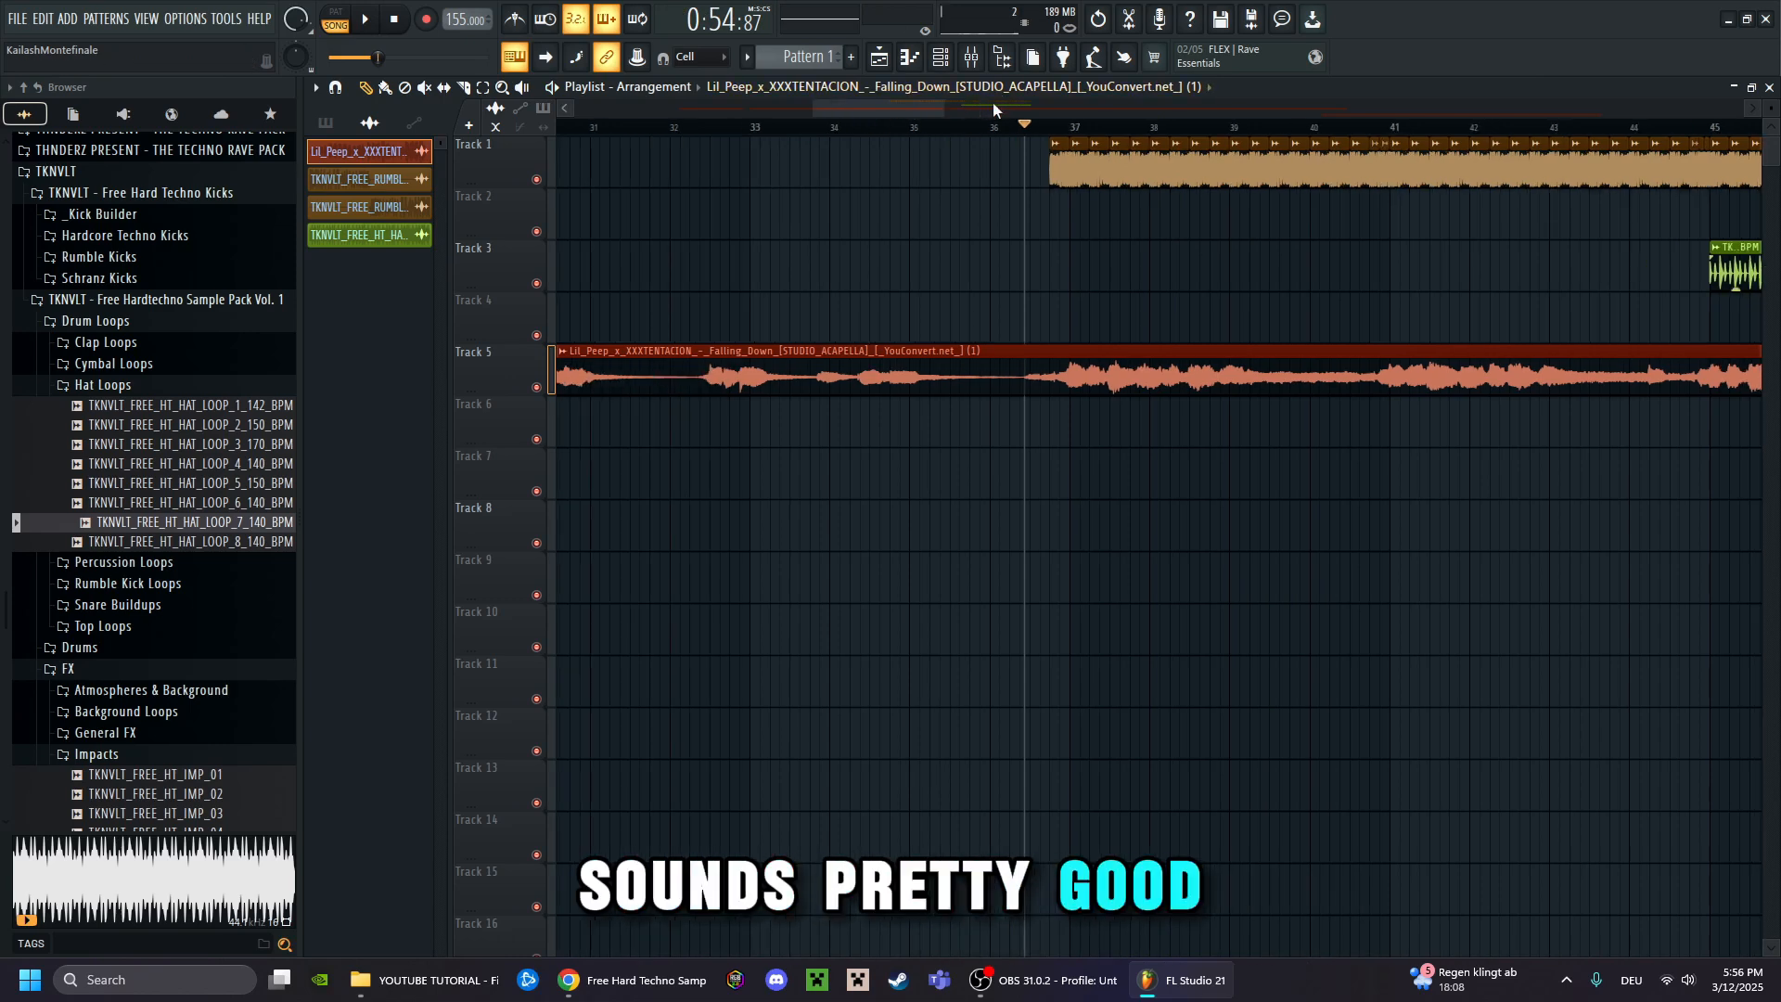
pyautogui.scroll(-3, 965, 134)
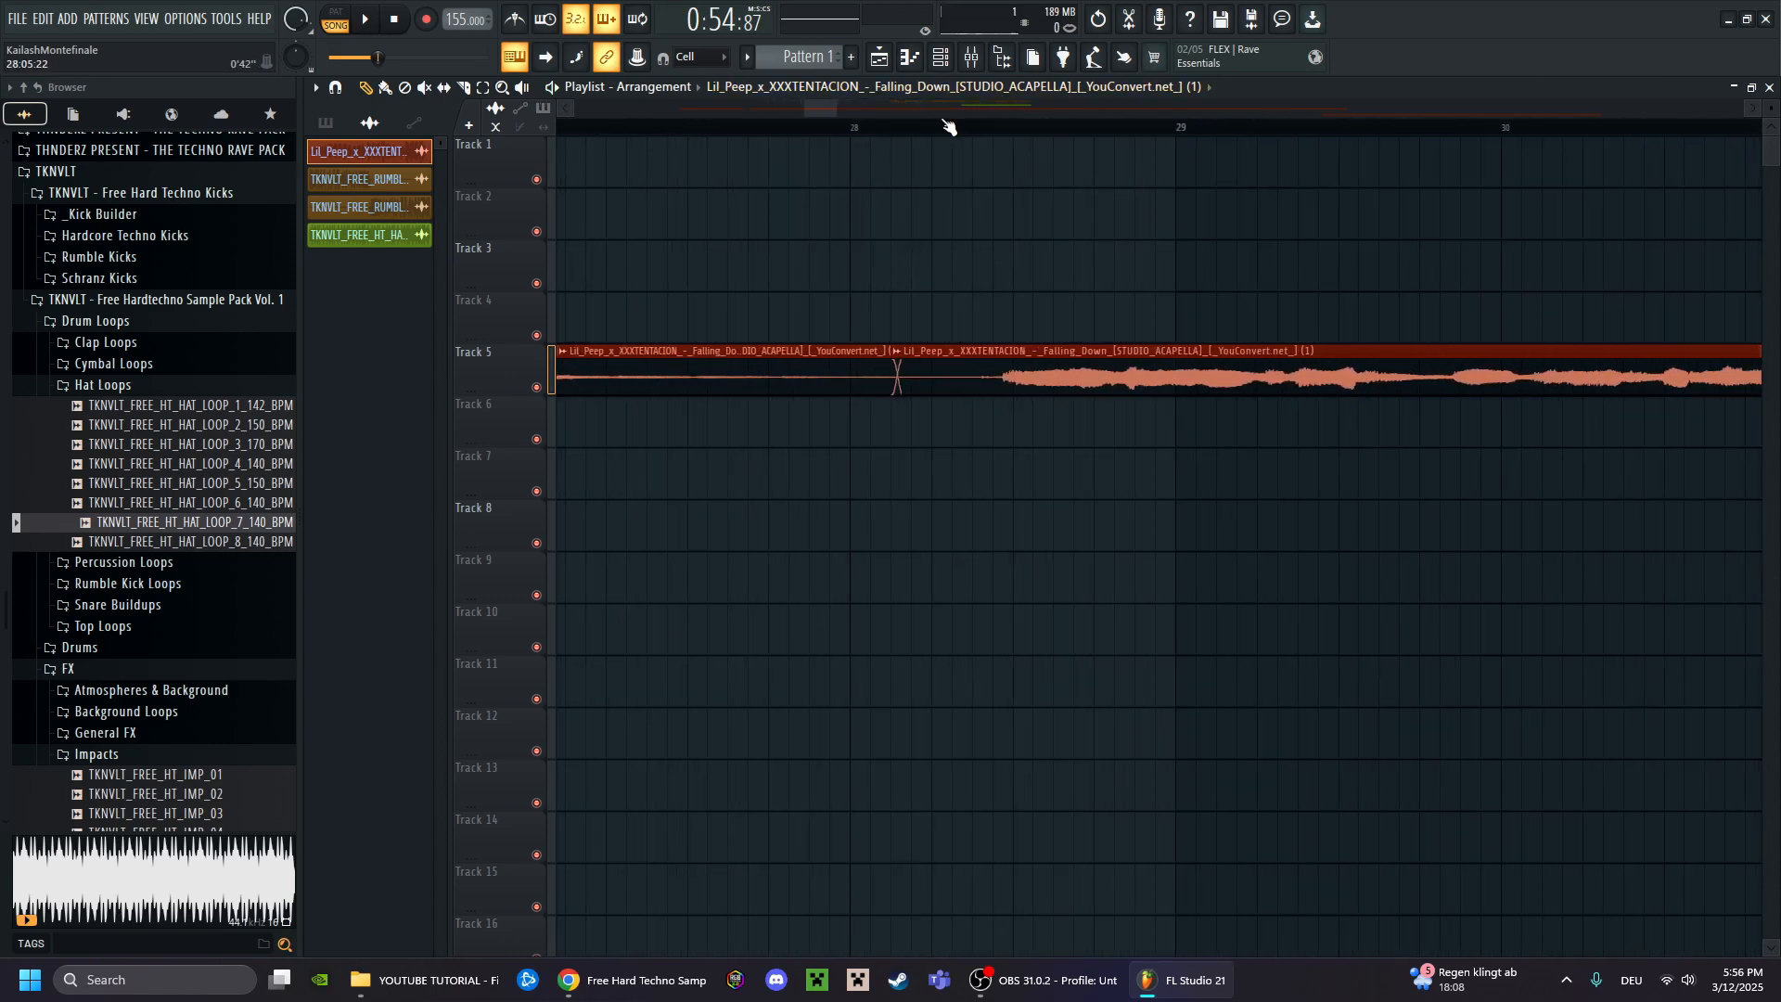
pyautogui.scroll(-1, 976, 132)
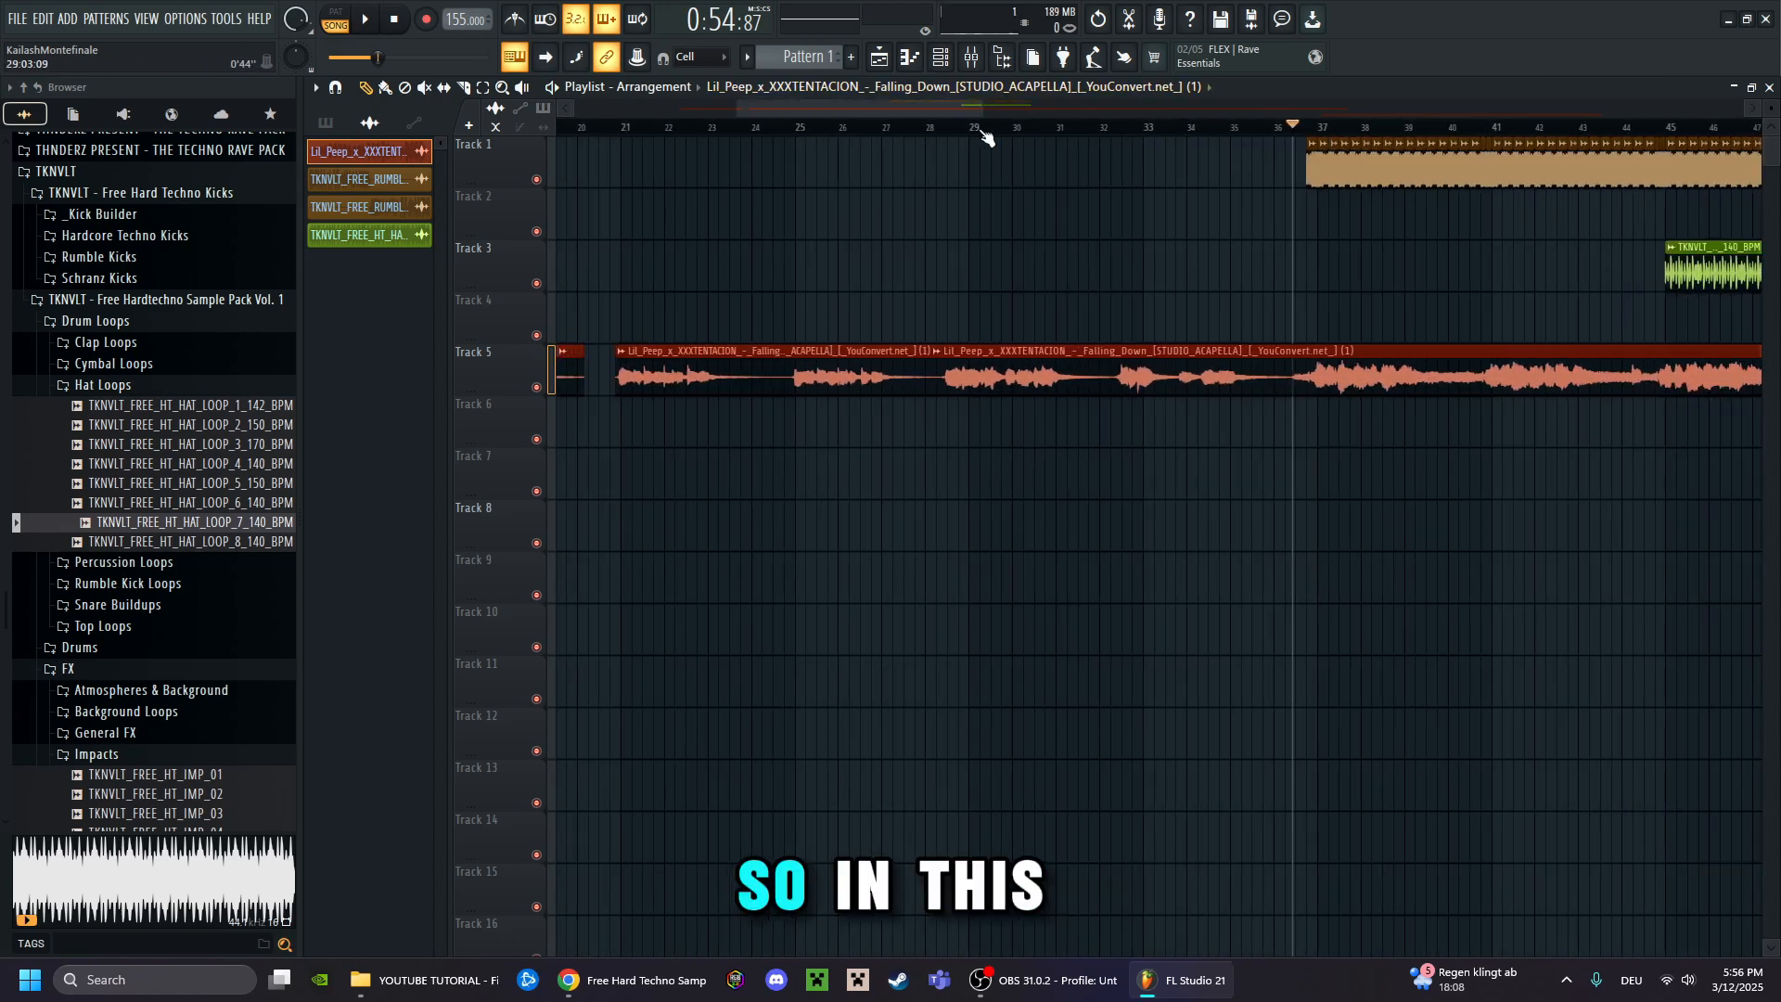
pyautogui.moveTo(976, 244); pyautogui.dragTo(974, 195)
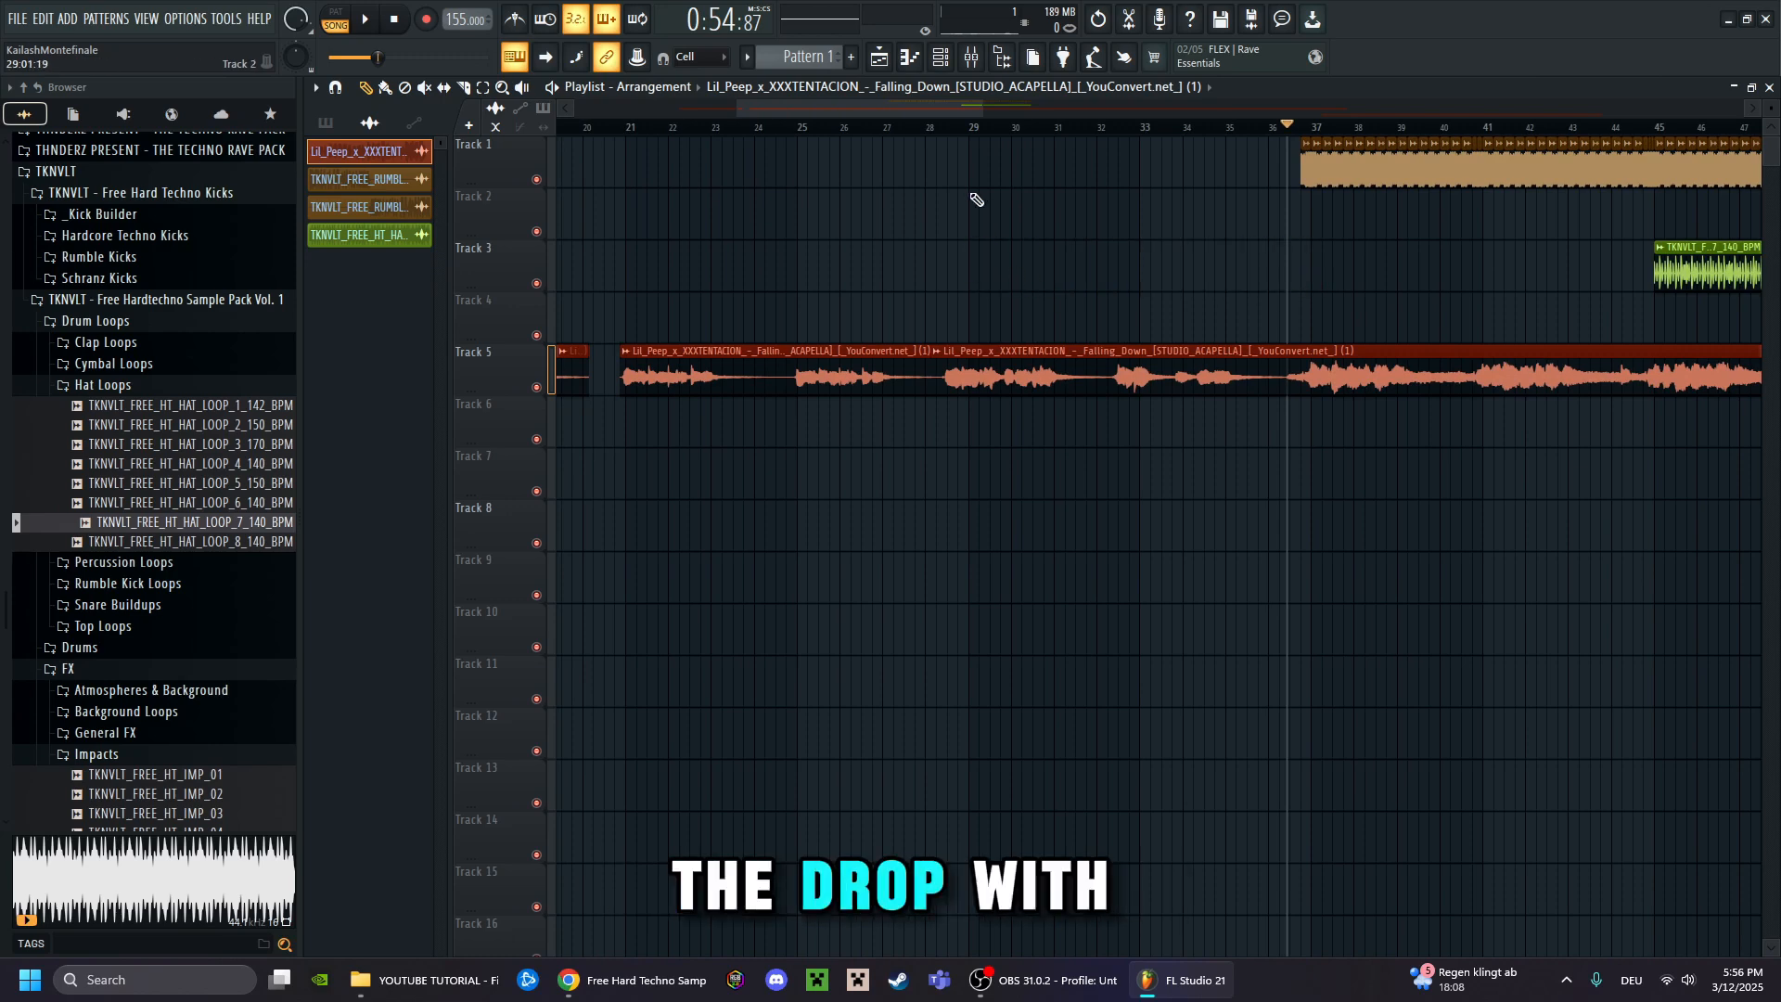
pyautogui.click(939, 130)
pyautogui.press('space')
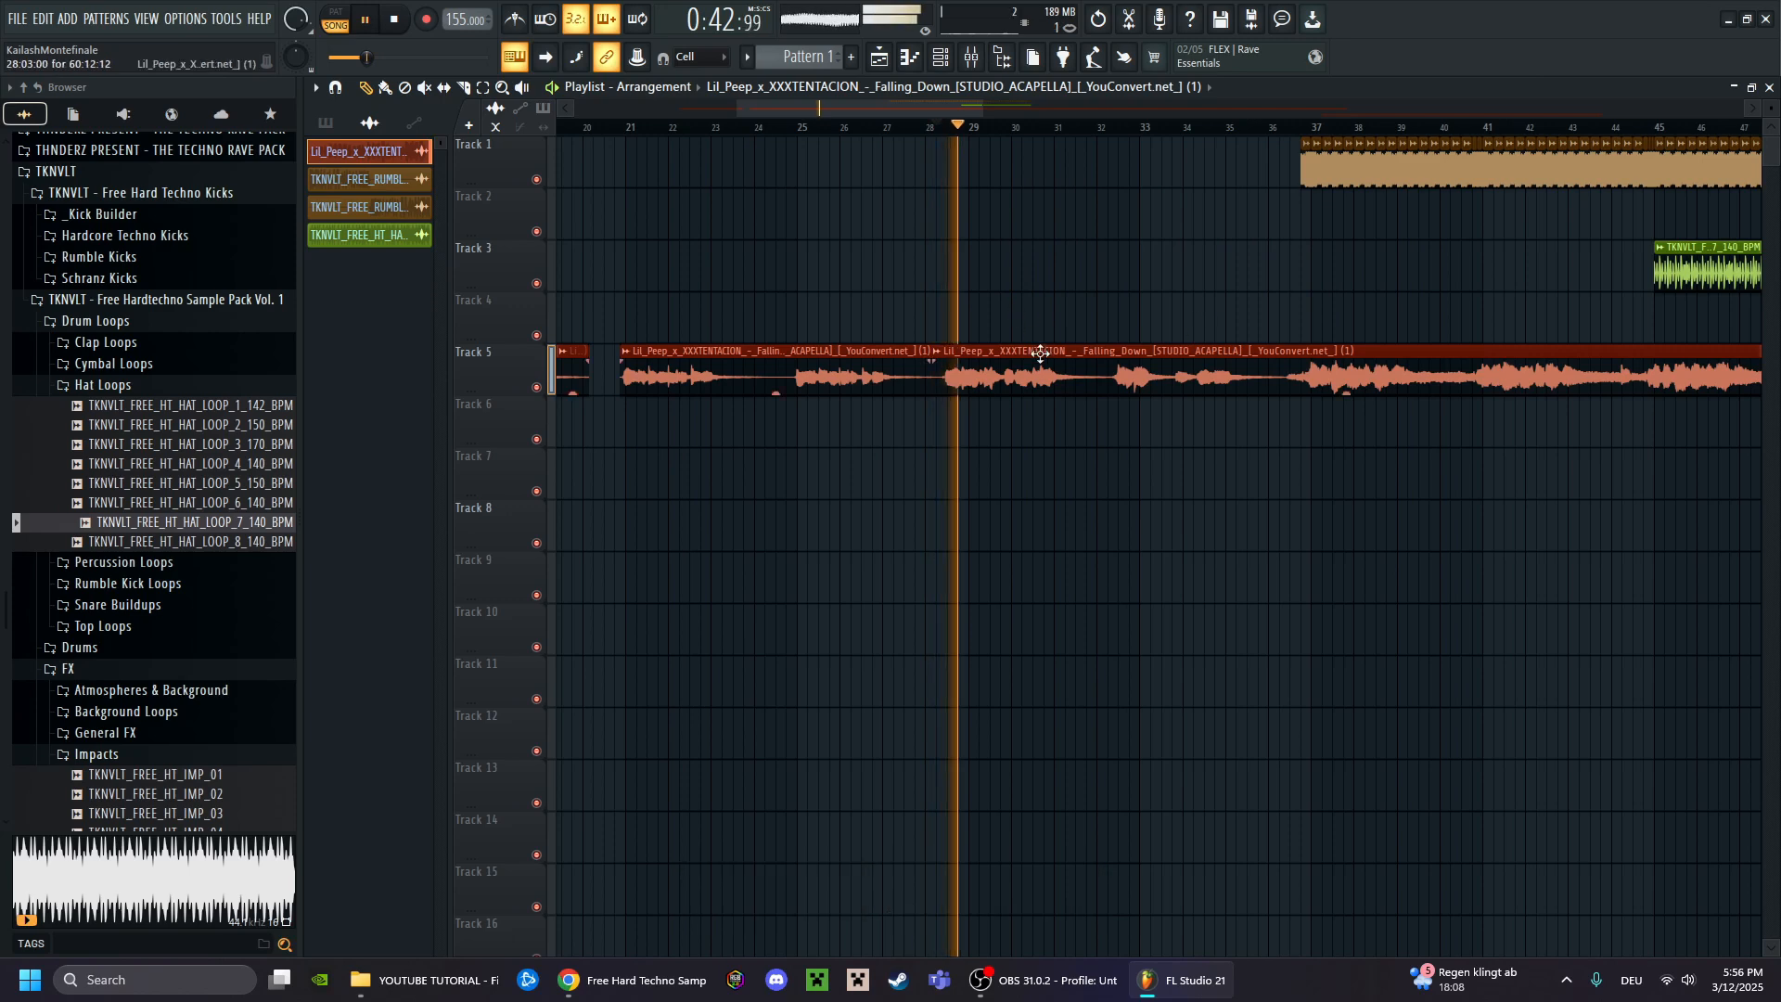
pyautogui.press('space')
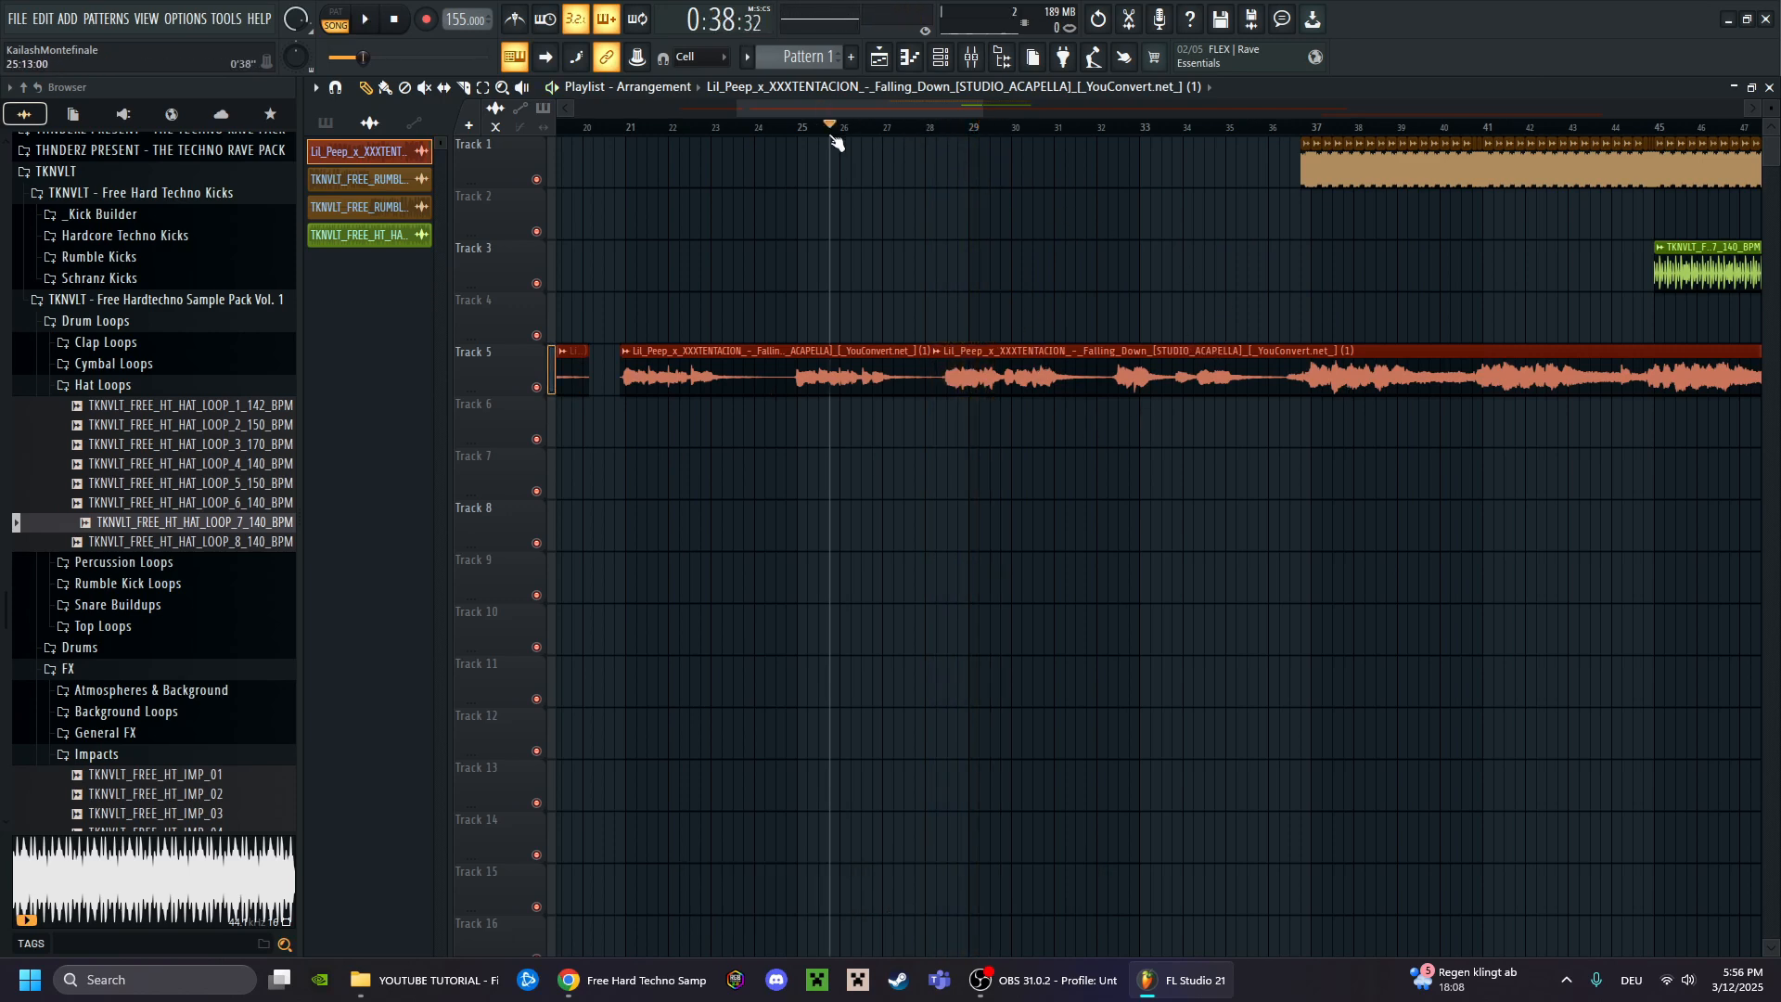
pyautogui.click(791, 127)
pyautogui.scroll(-2, 892, 121)
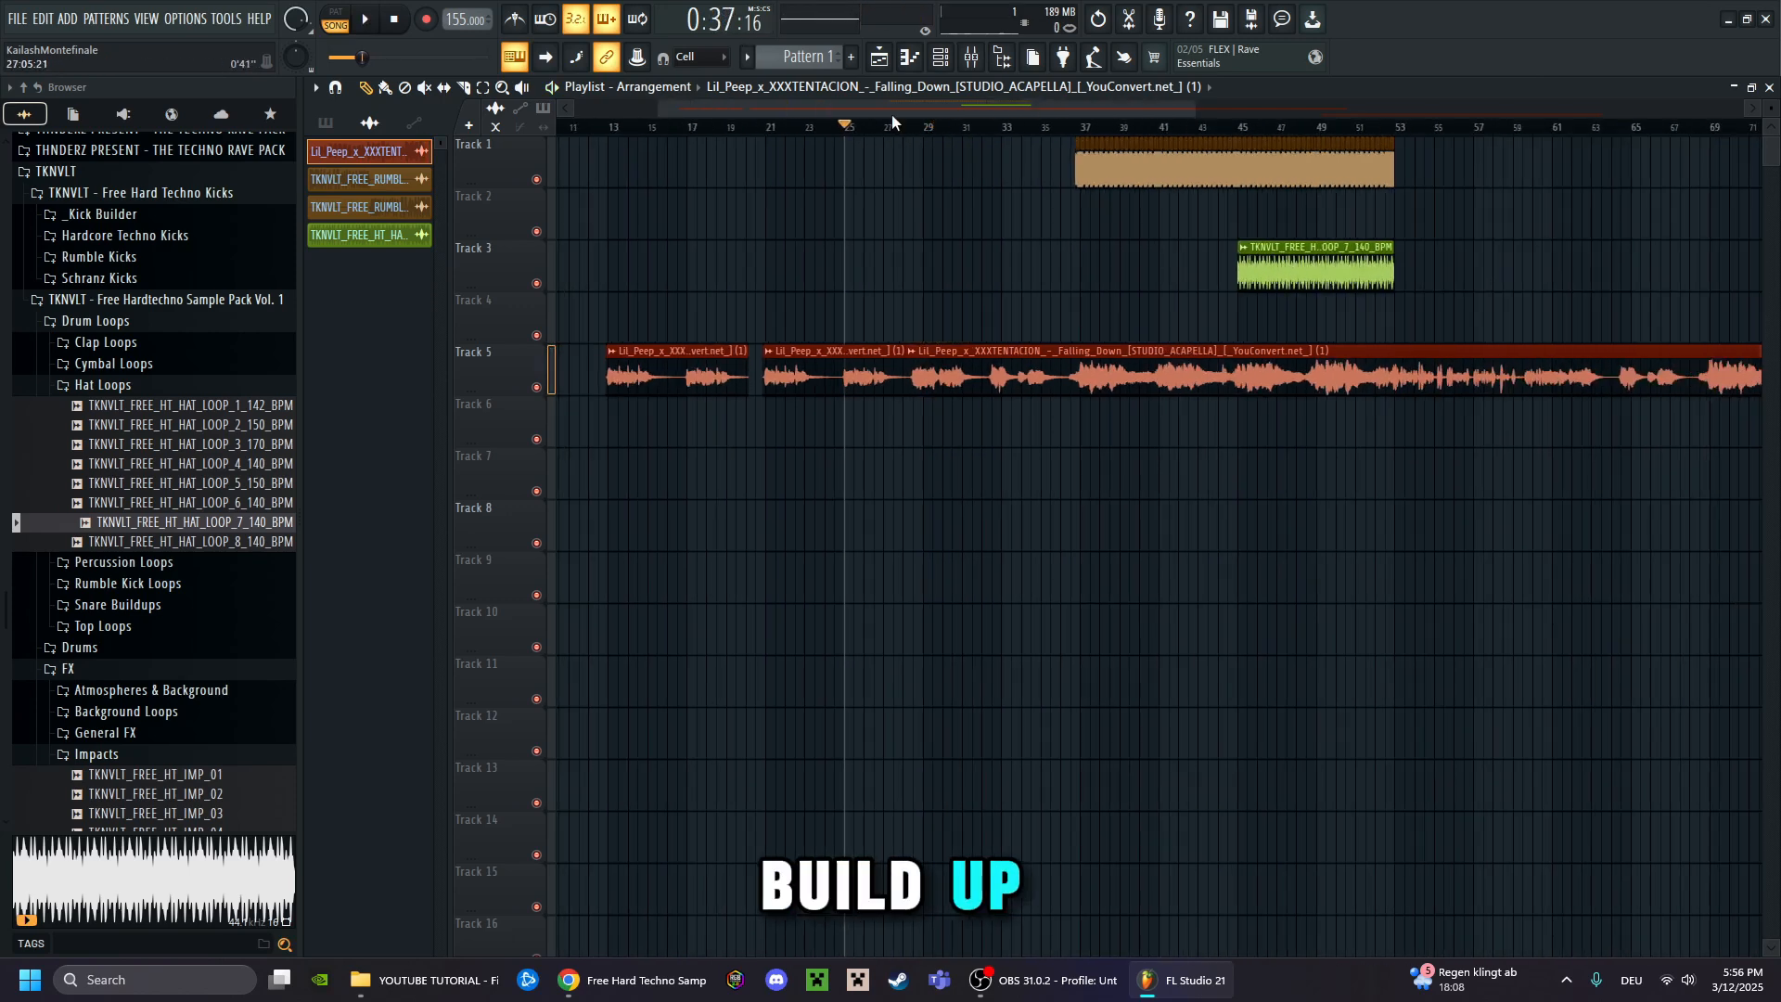
pyautogui.scroll(-2, 918, 130)
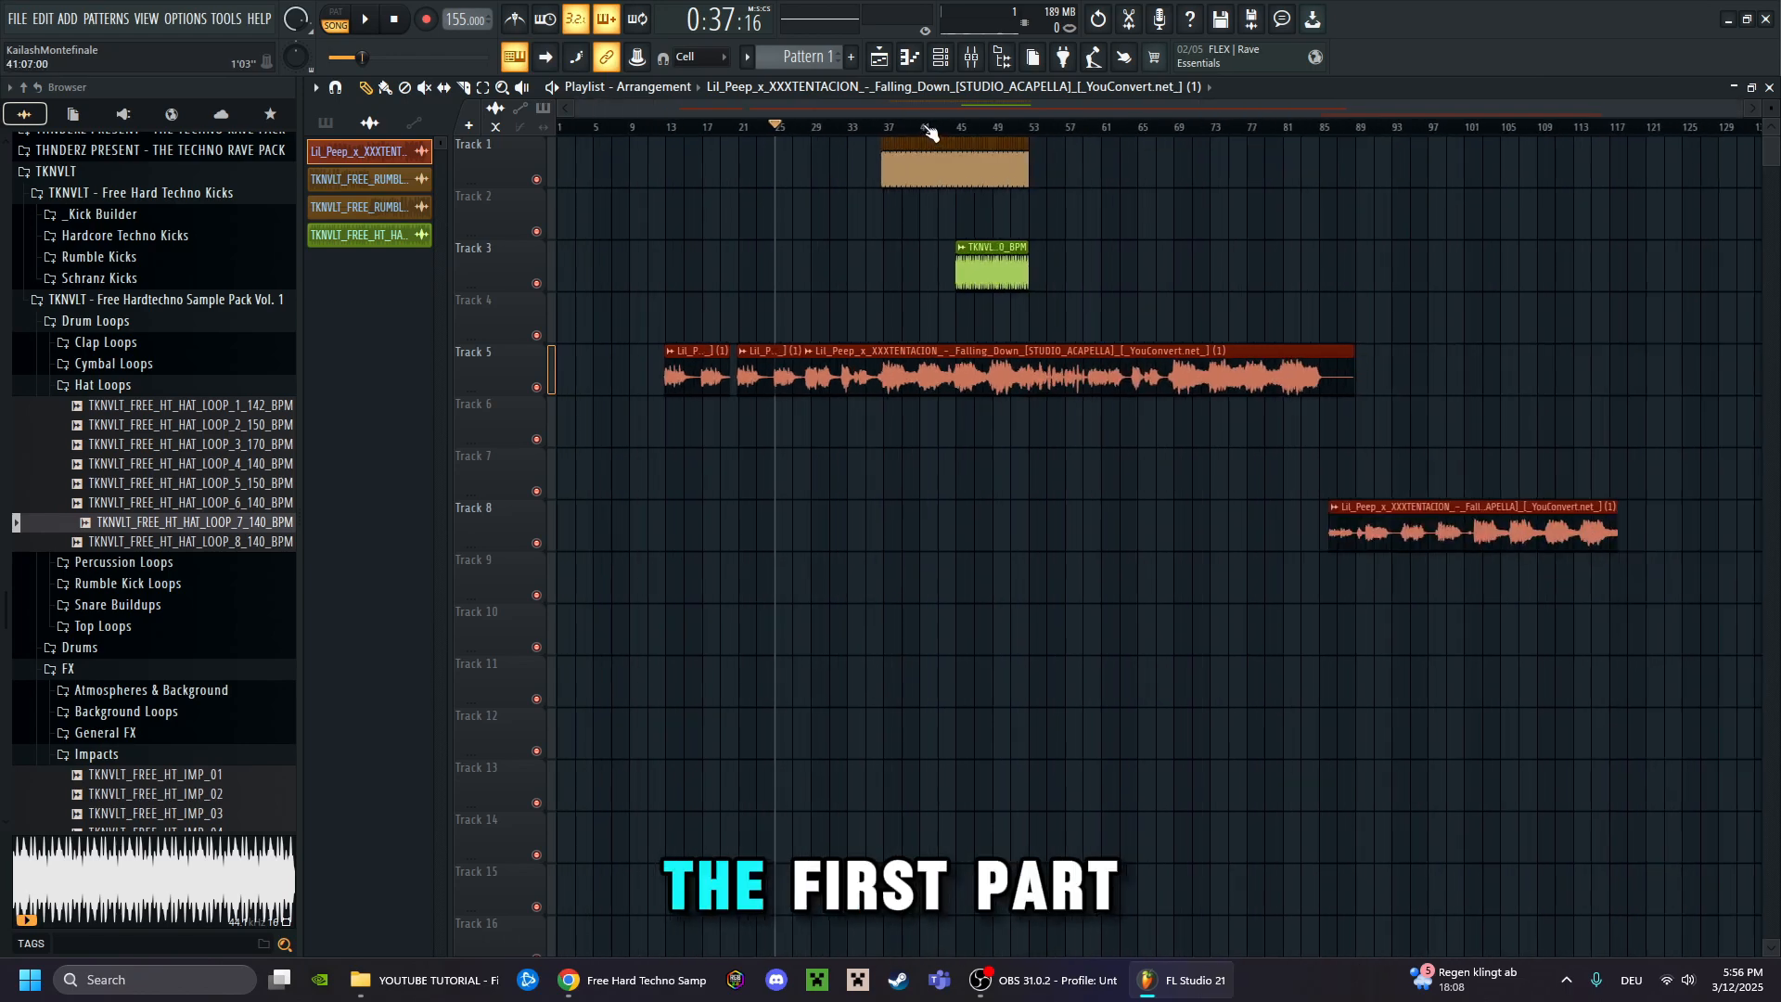
pyautogui.scroll(1, 835, 127)
pyautogui.scroll(1, 828, 127)
pyautogui.hscroll(-1, 844, 107)
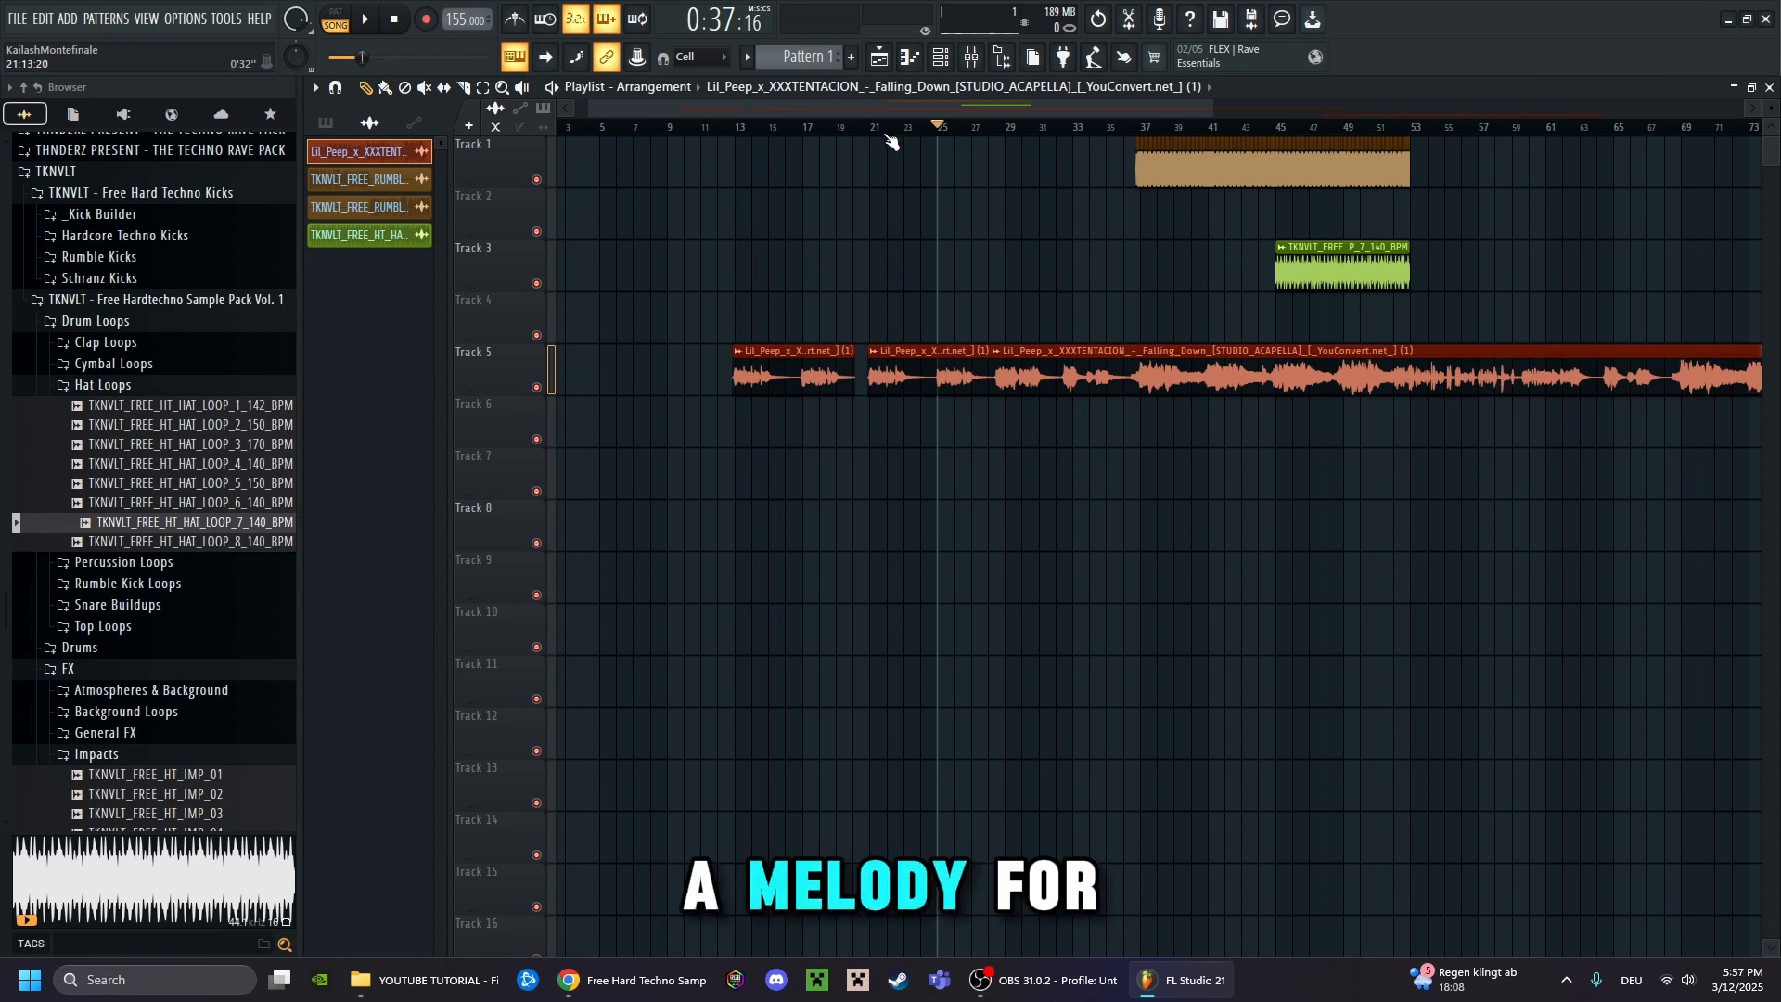
pyautogui.scroll(2, 1196, 153)
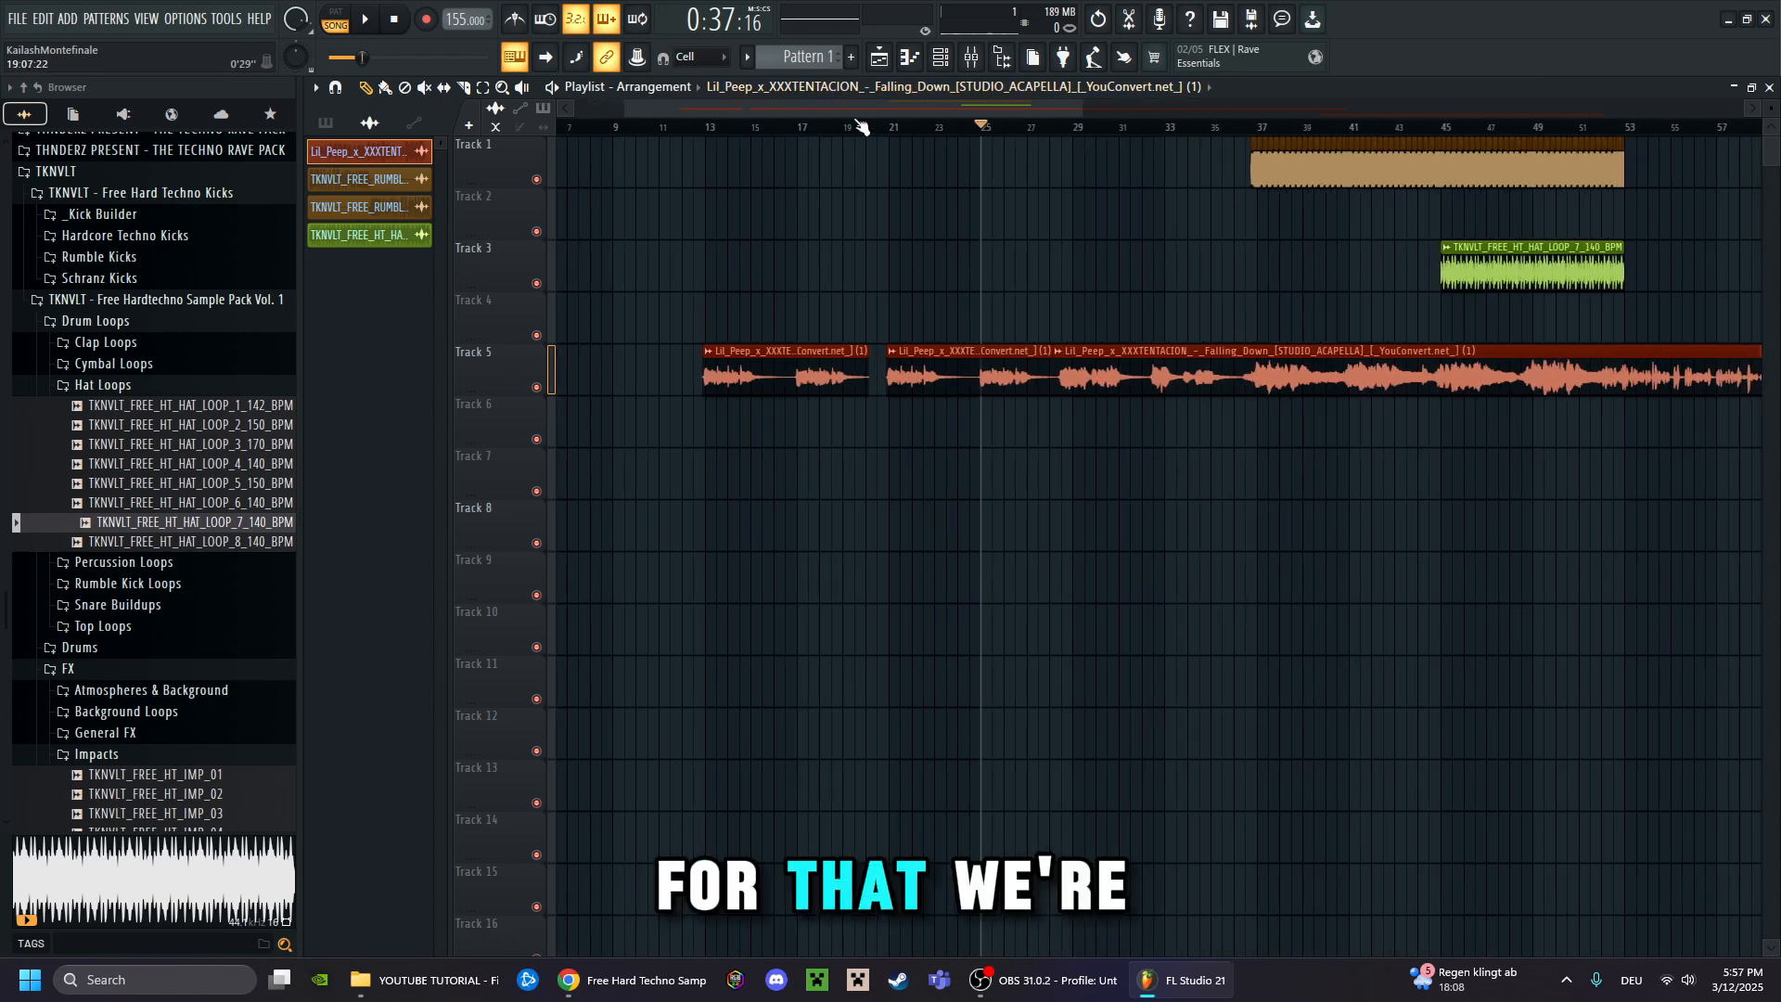
# Add a Sytrus synth, load its Greasy brass preset and play a test note
pyautogui.click(66, 21)
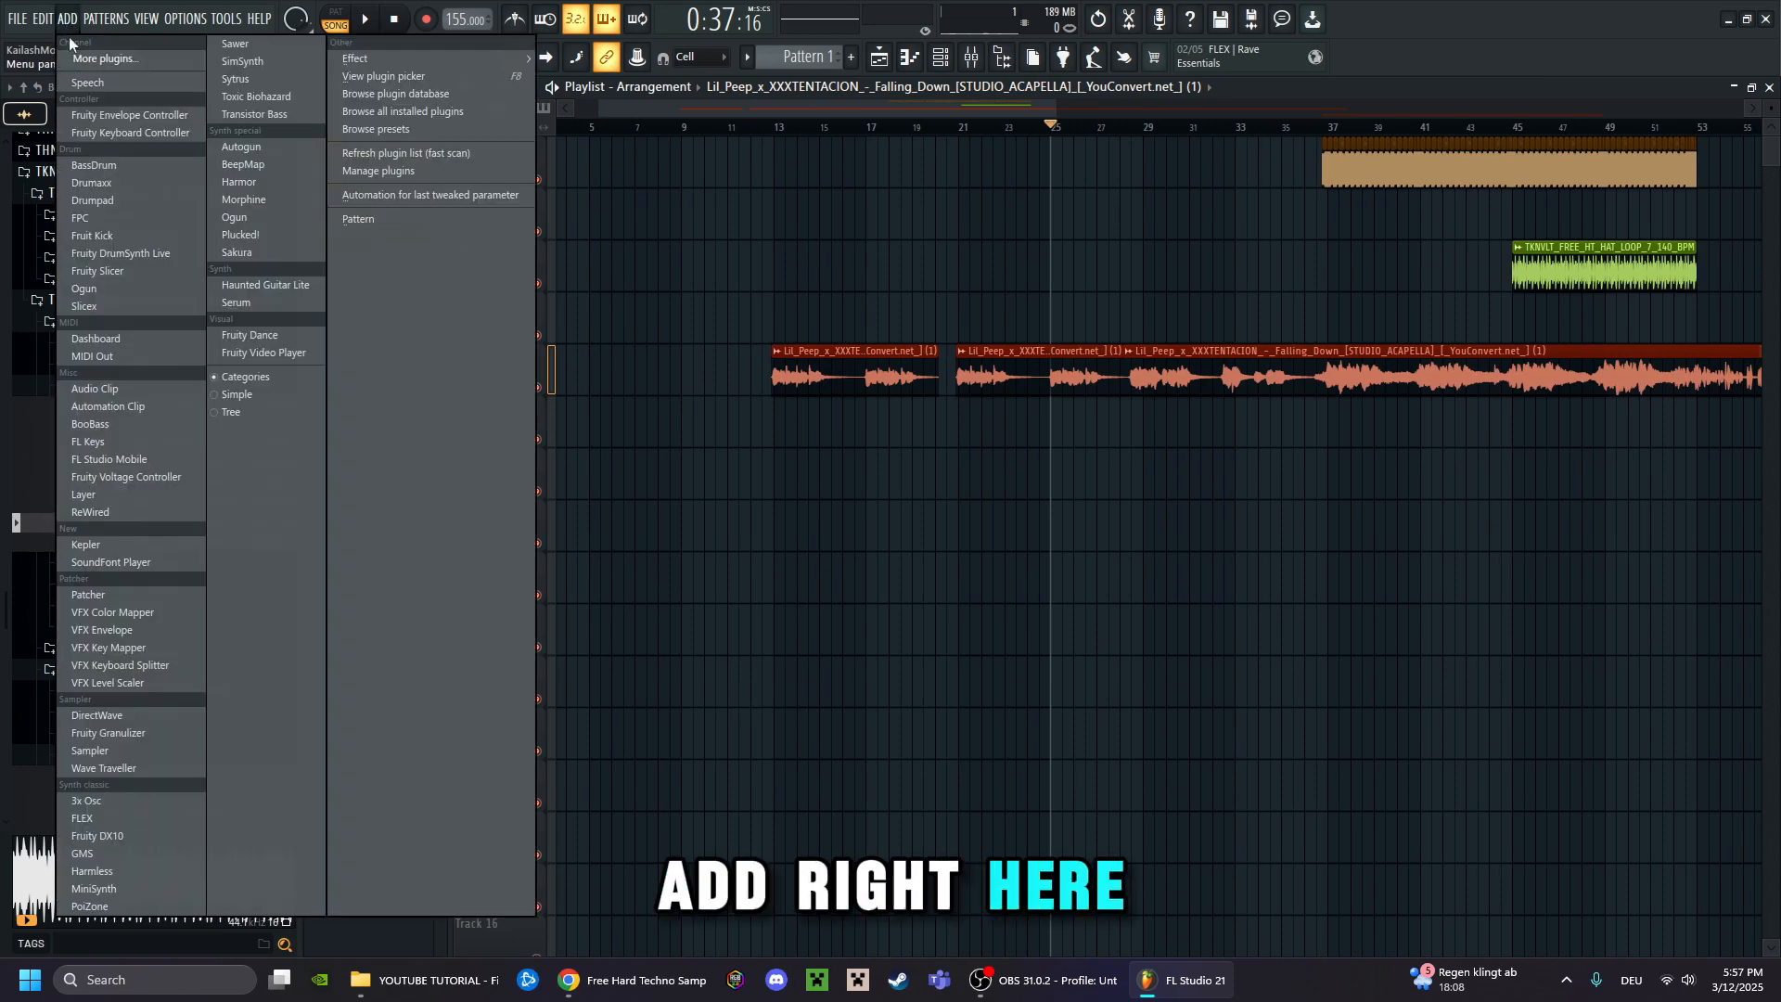
pyautogui.click(256, 81)
pyautogui.moveTo(1086, 320); pyautogui.dragTo(1000, 284)
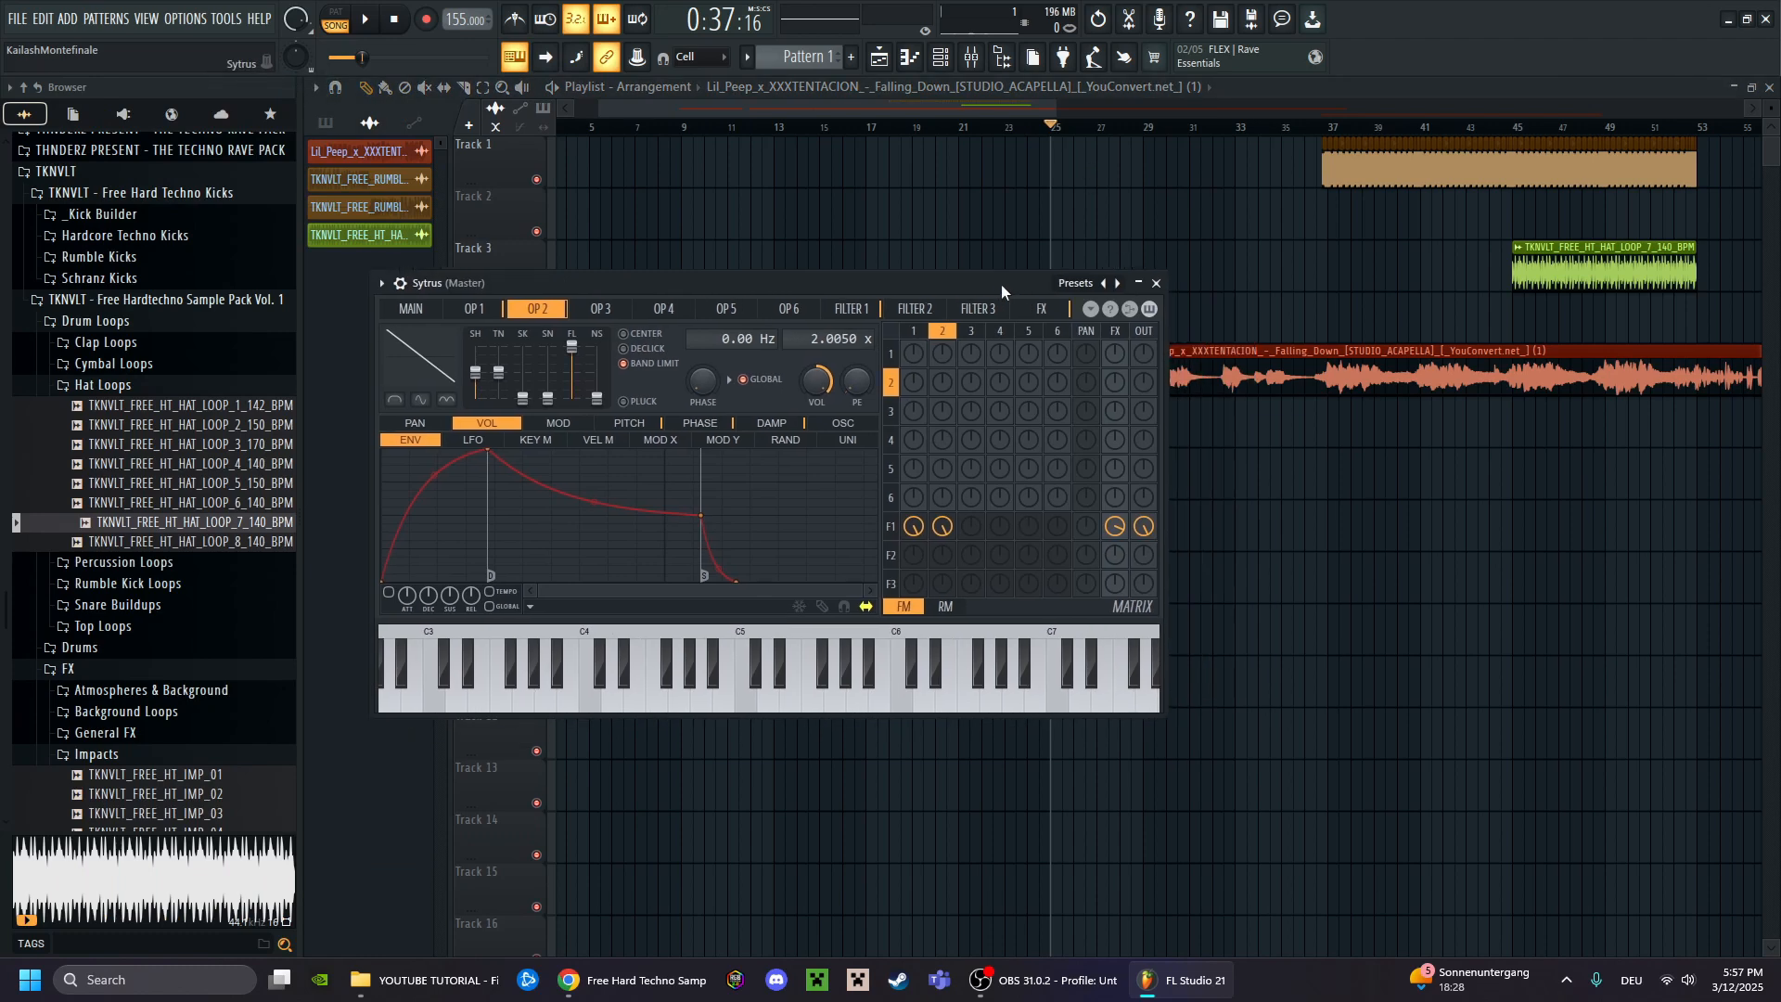
pyautogui.click(1076, 284)
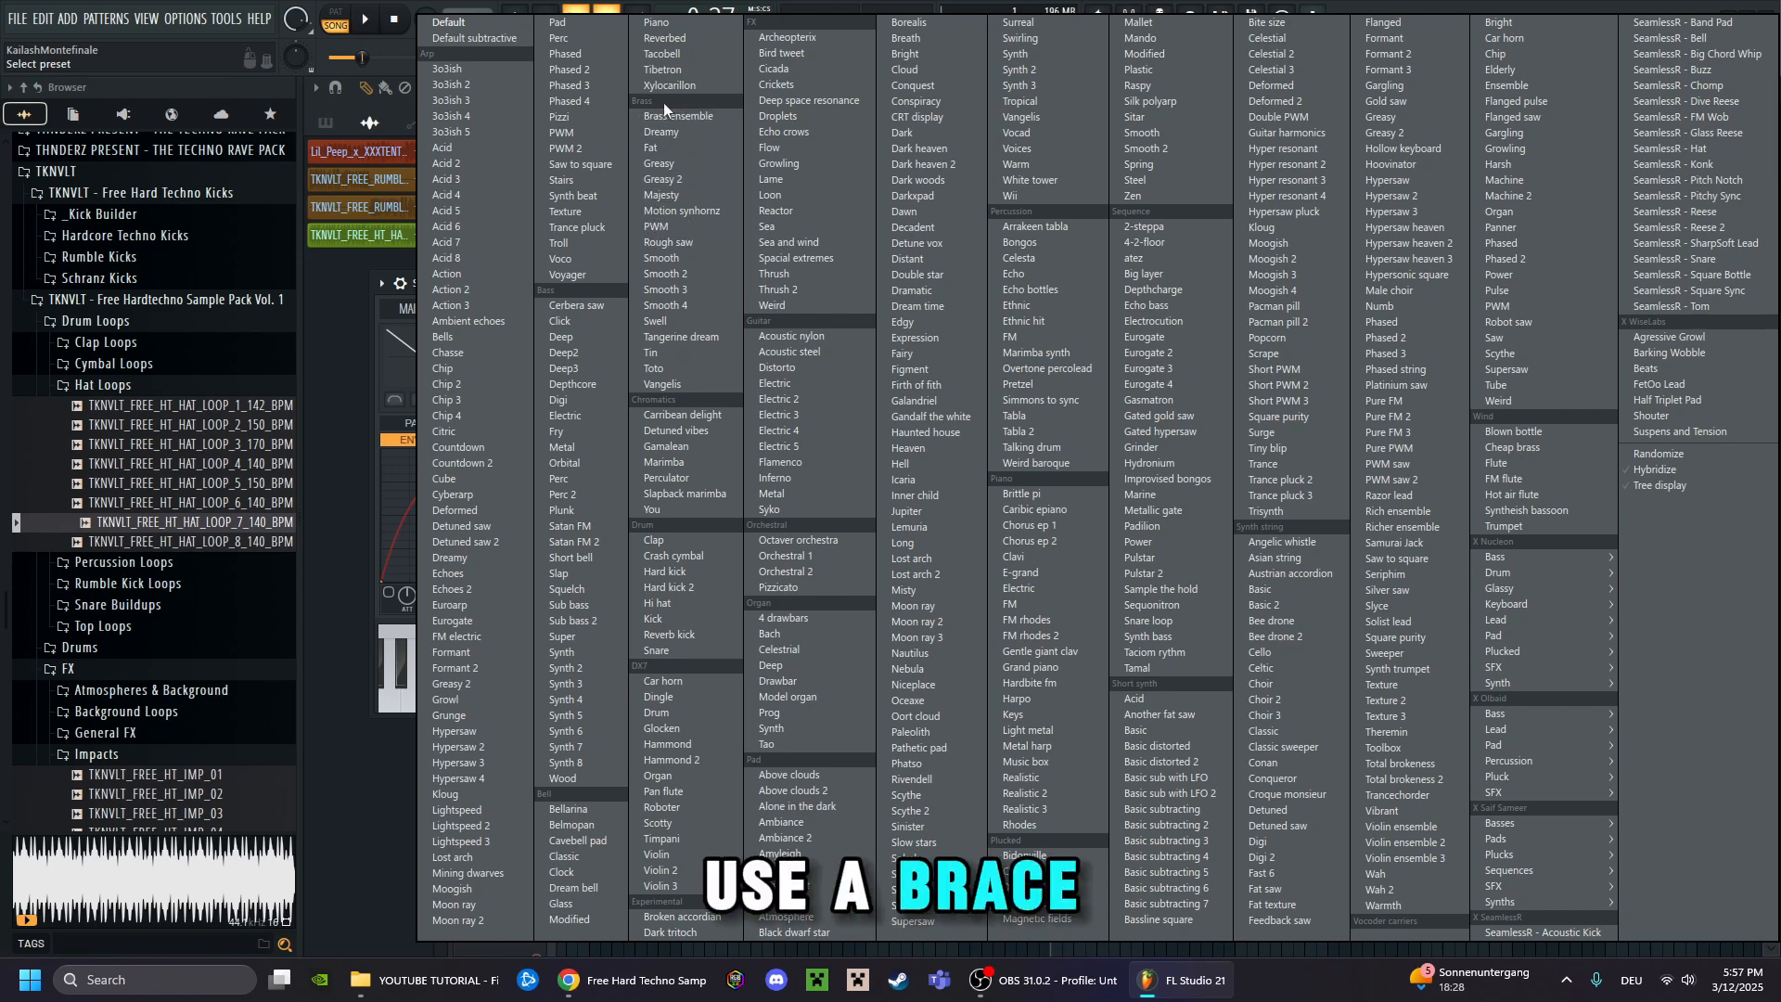
pyautogui.click(683, 164)
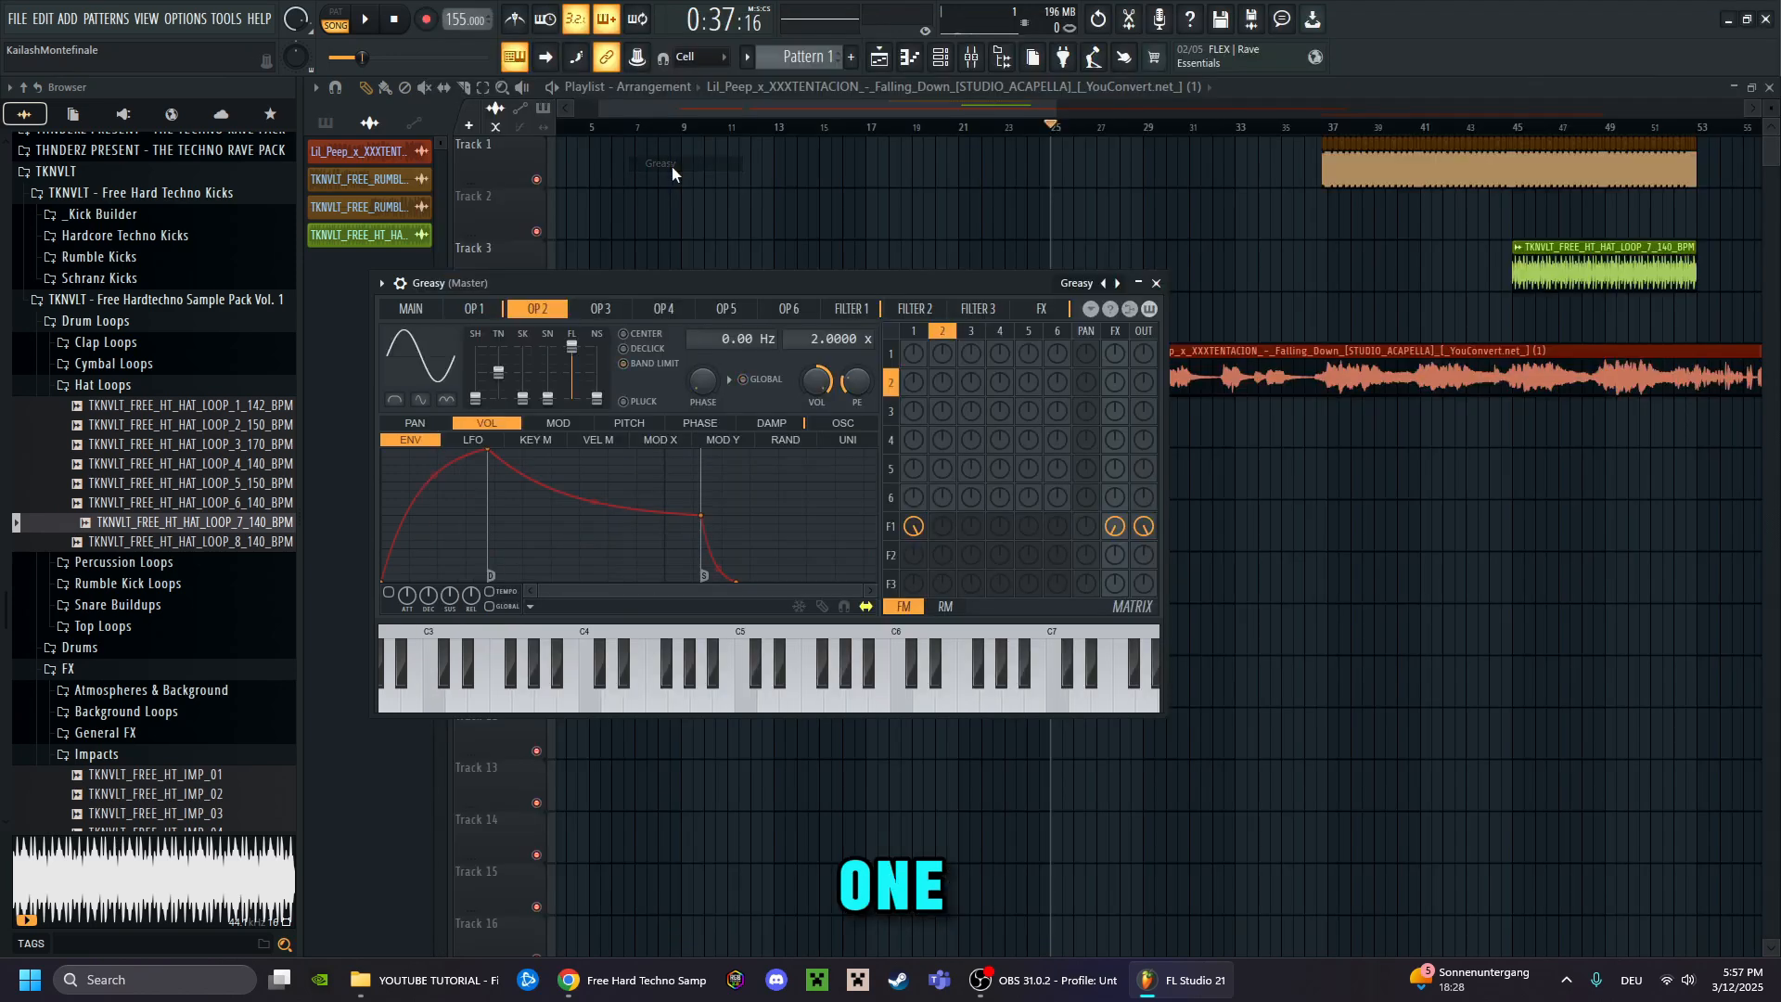
pyautogui.moveTo(865, 293); pyautogui.dragTo(929, 288)
pyautogui.press('c')
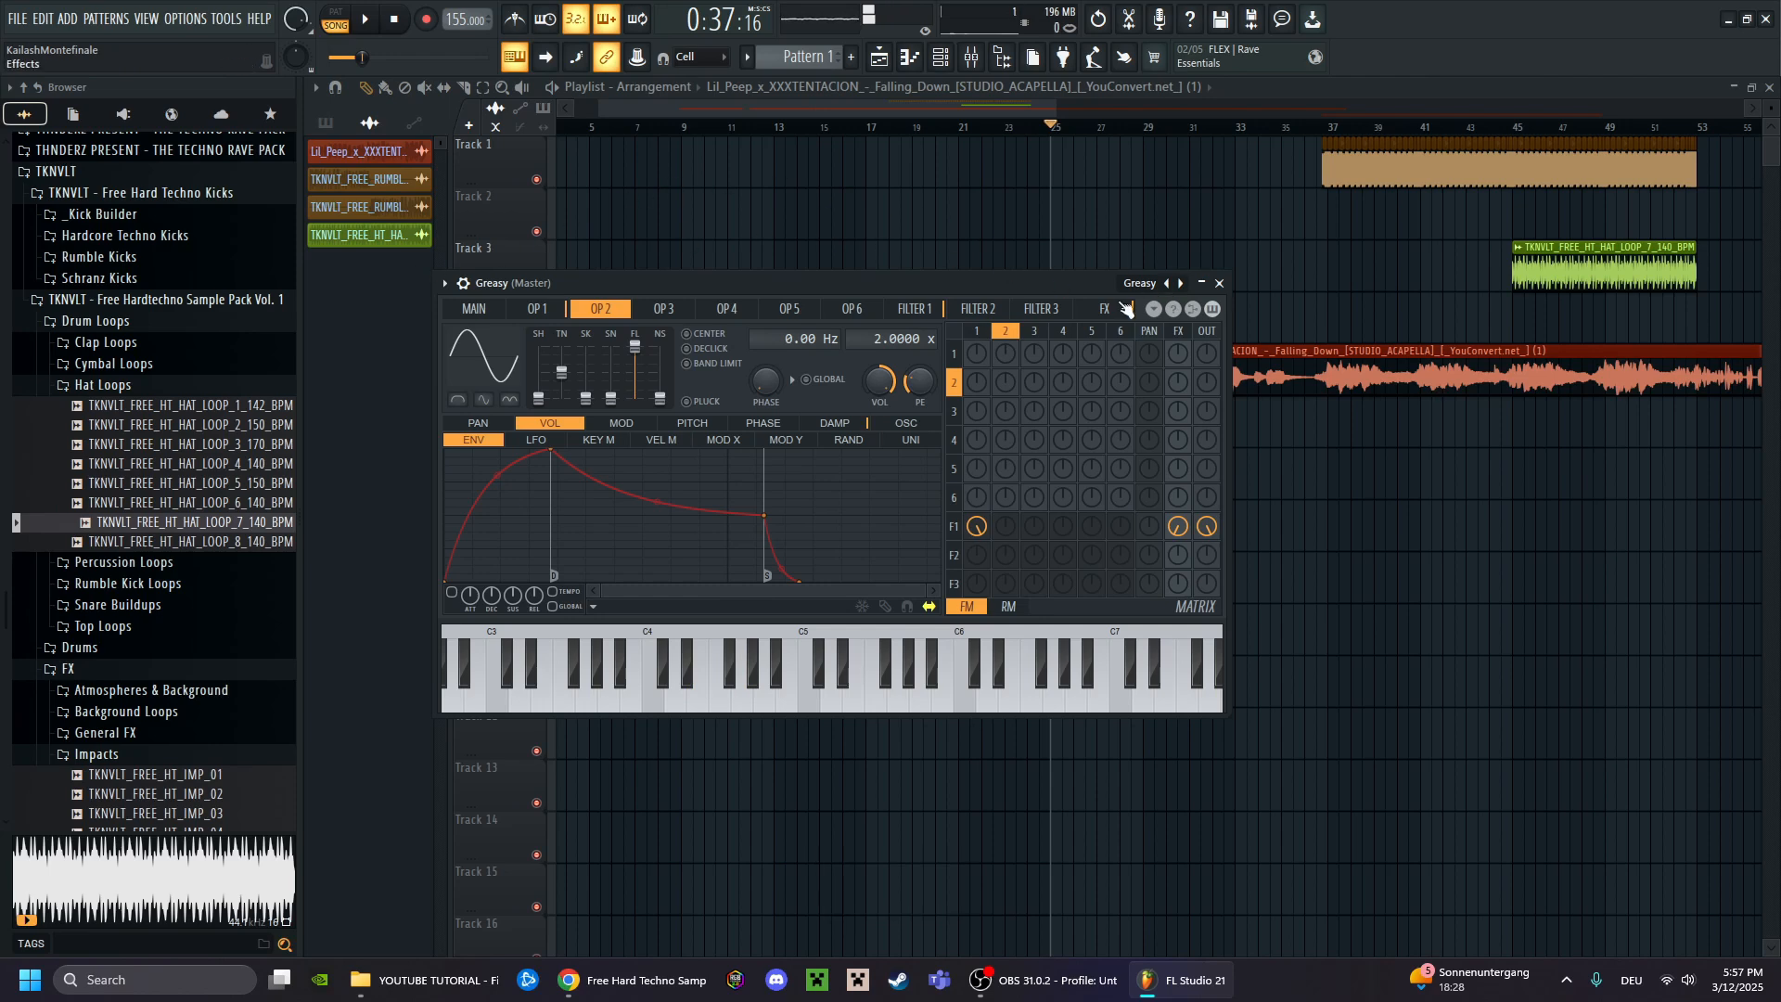
# Rename Pattern 1 as BASS
pyautogui.click(820, 56)
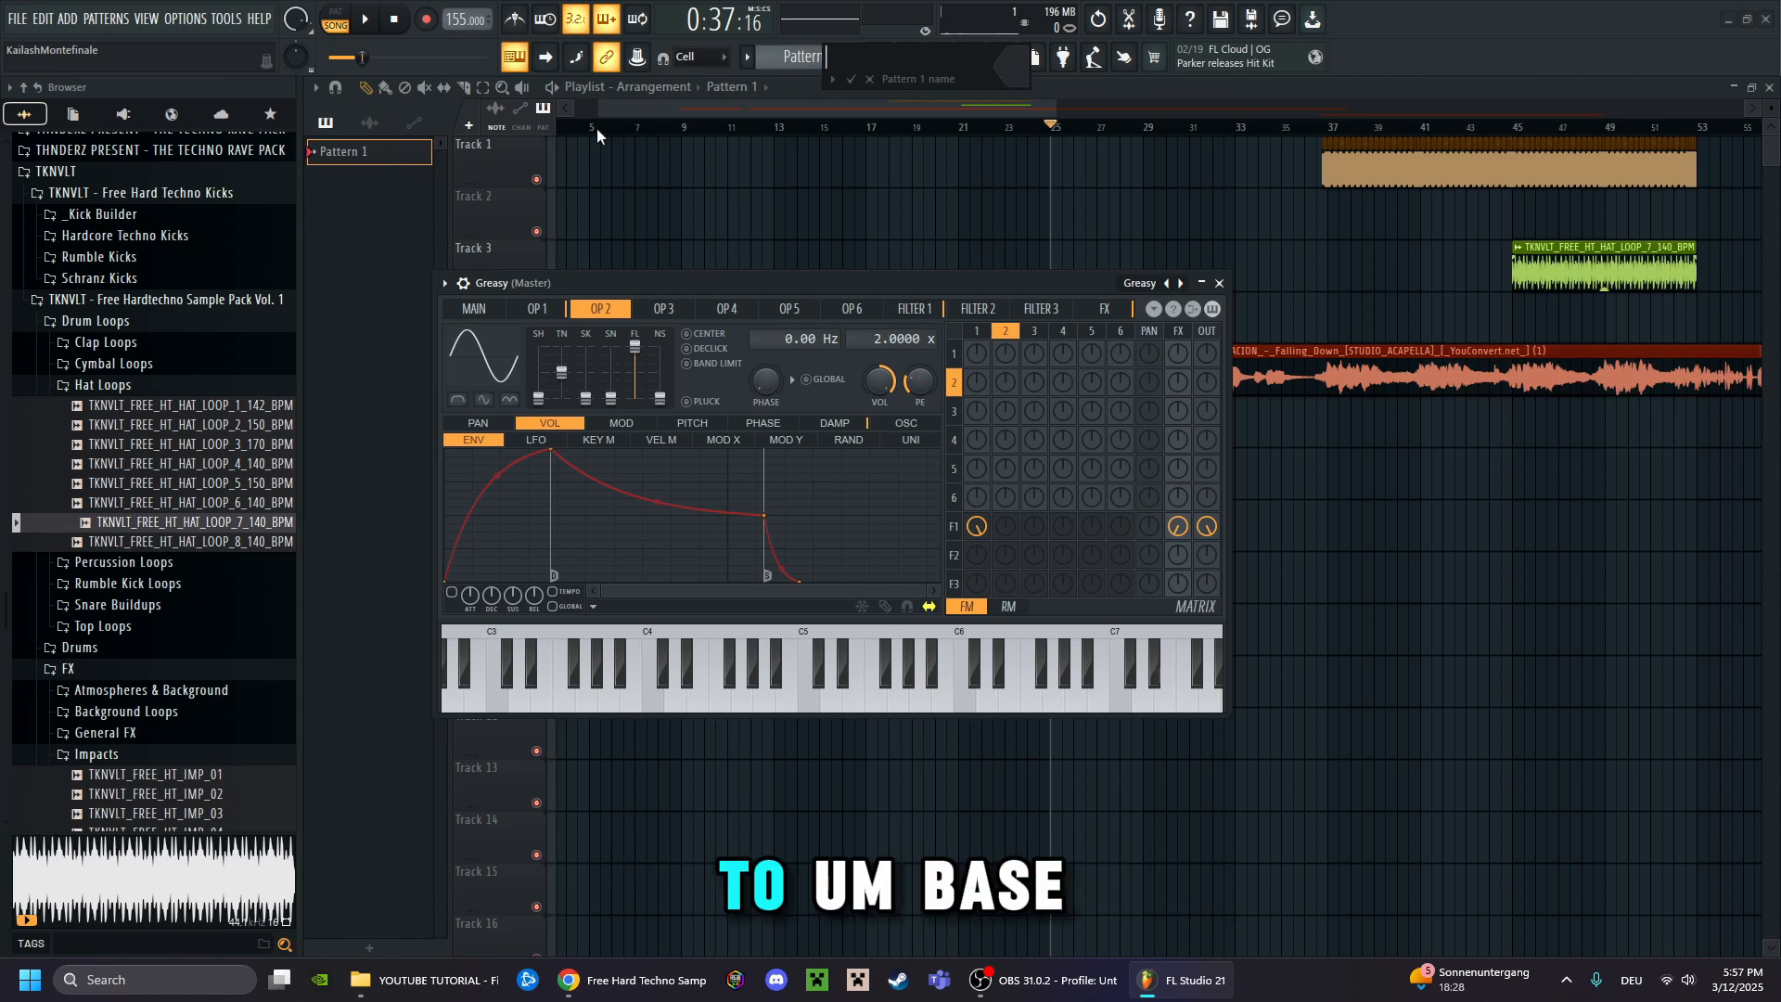
pyautogui.write('BASS')
pyautogui.press('Return')
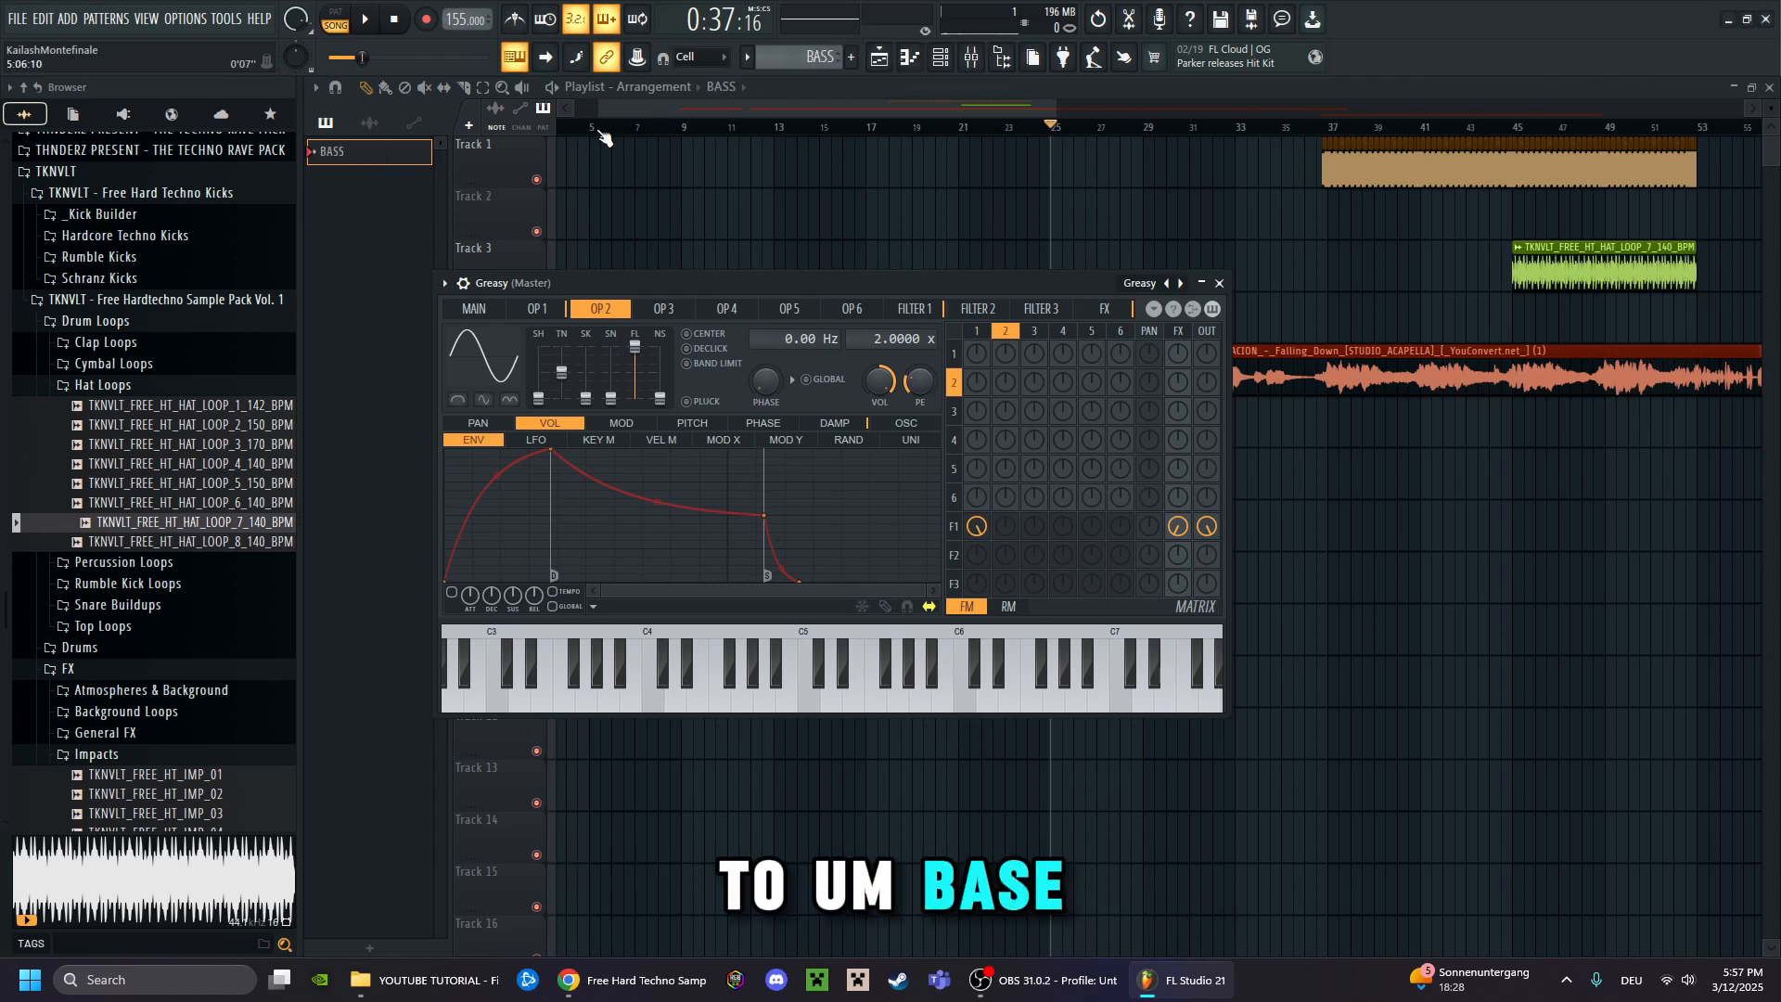
# Delete the unused Sampler channel from the channel rack
pyautogui.click(957, 63)
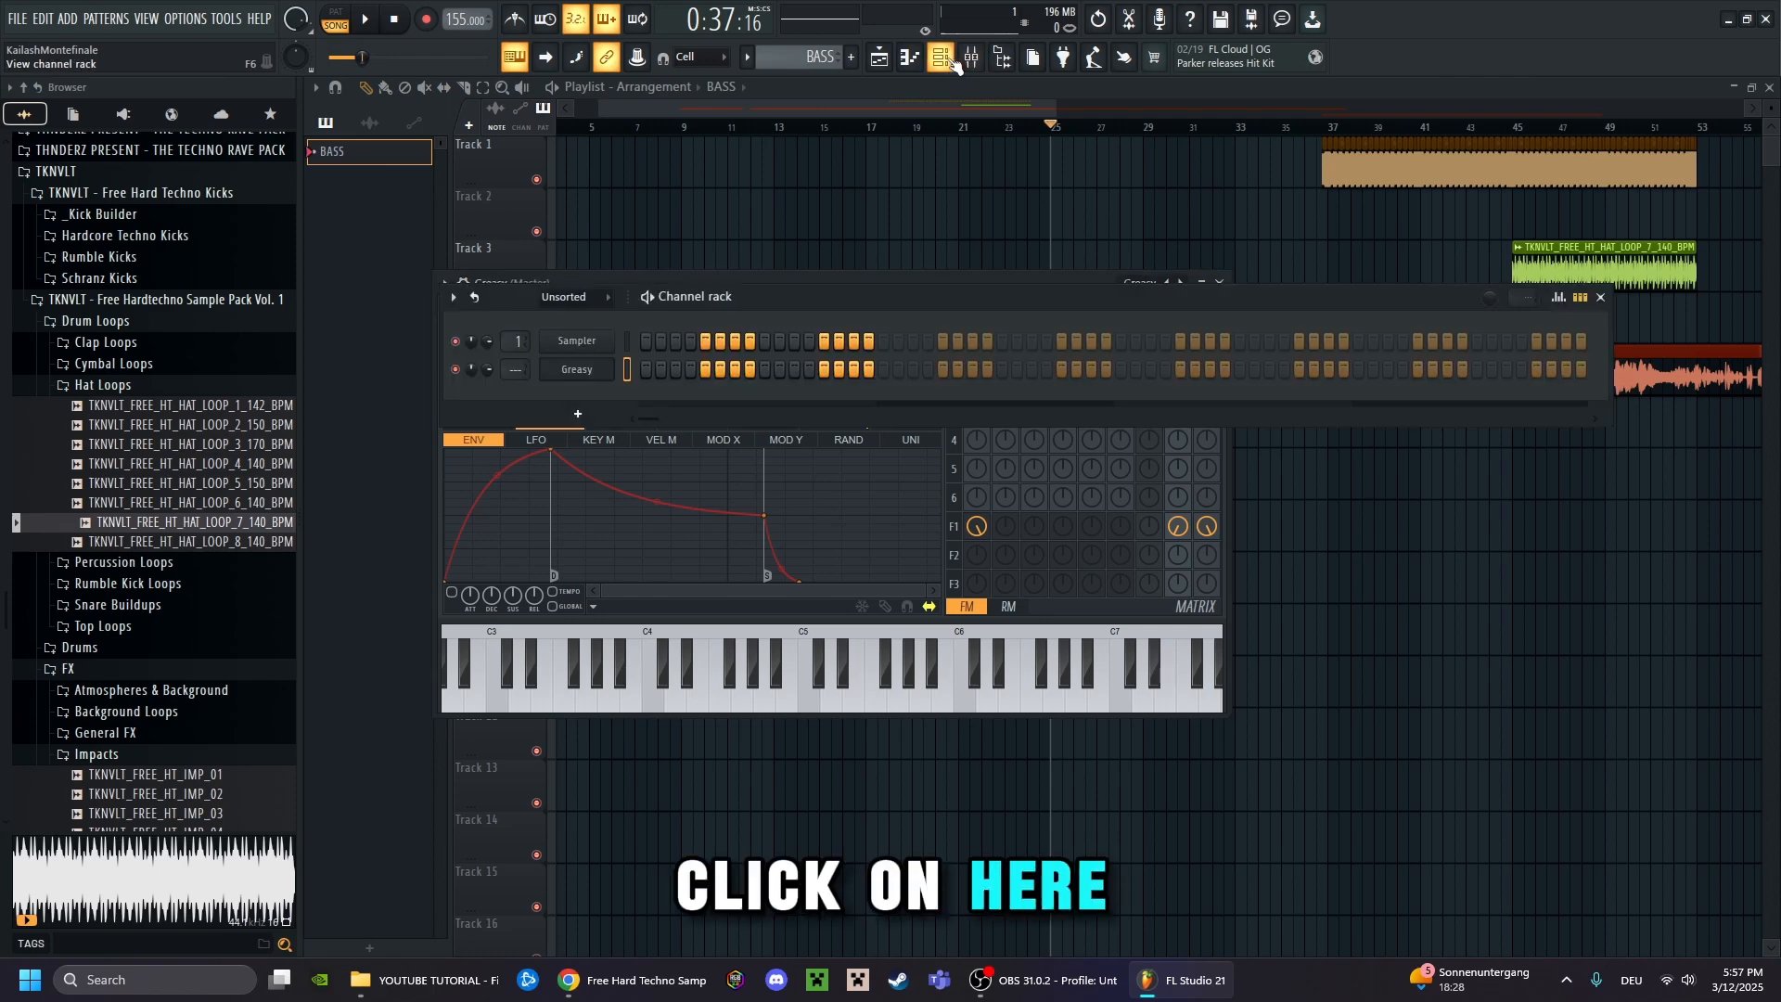
pyautogui.rightClick(593, 343)
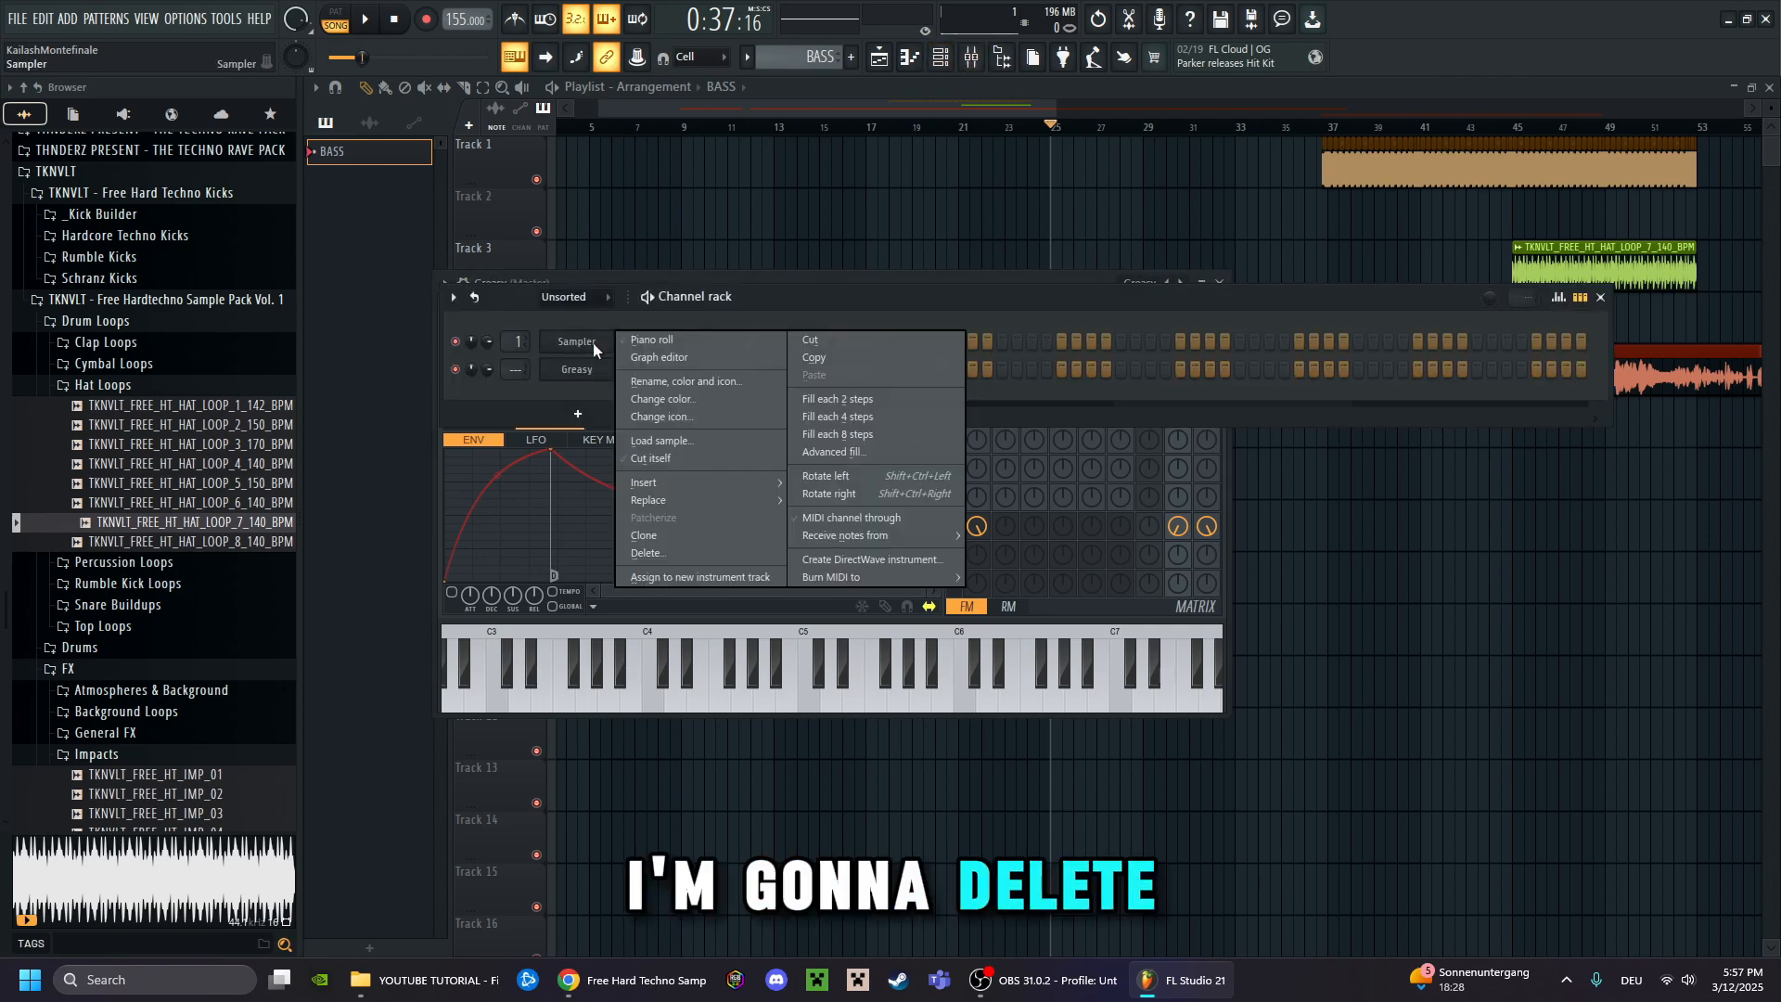
pyautogui.click(649, 552)
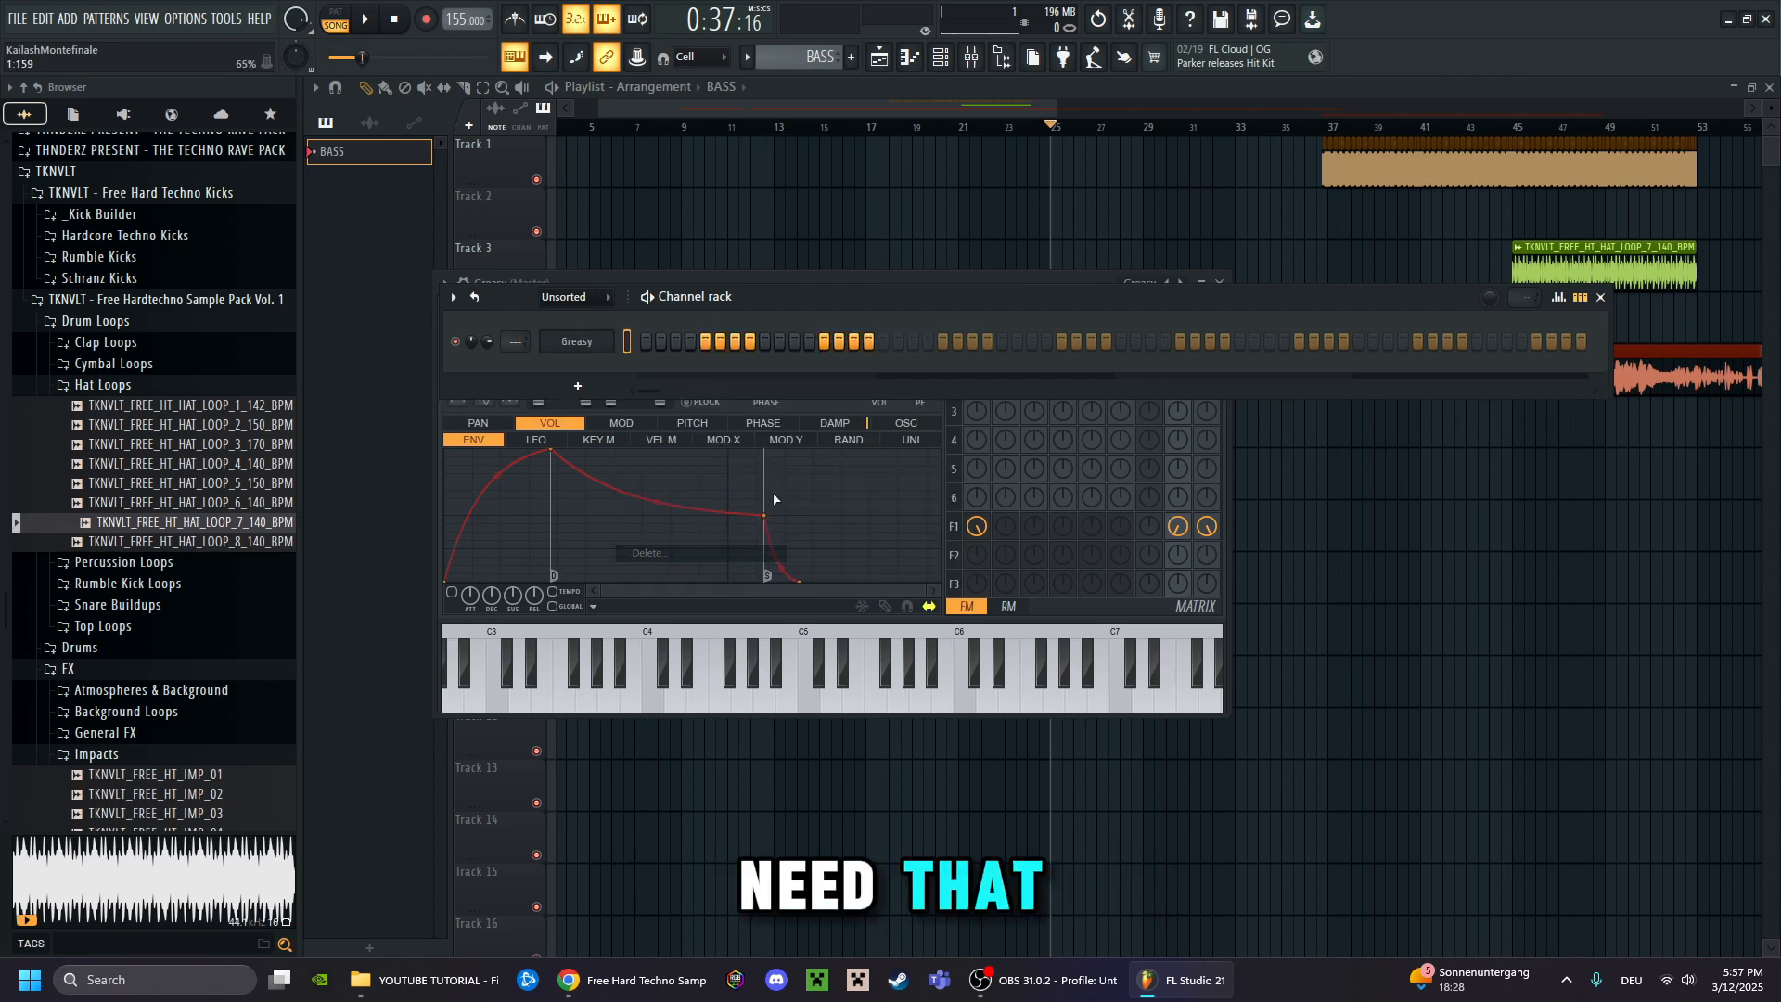
# Open the piano roll for the Greasy channel and preview a note around C4
pyautogui.rightClick(593, 346)
pyautogui.click(697, 342)
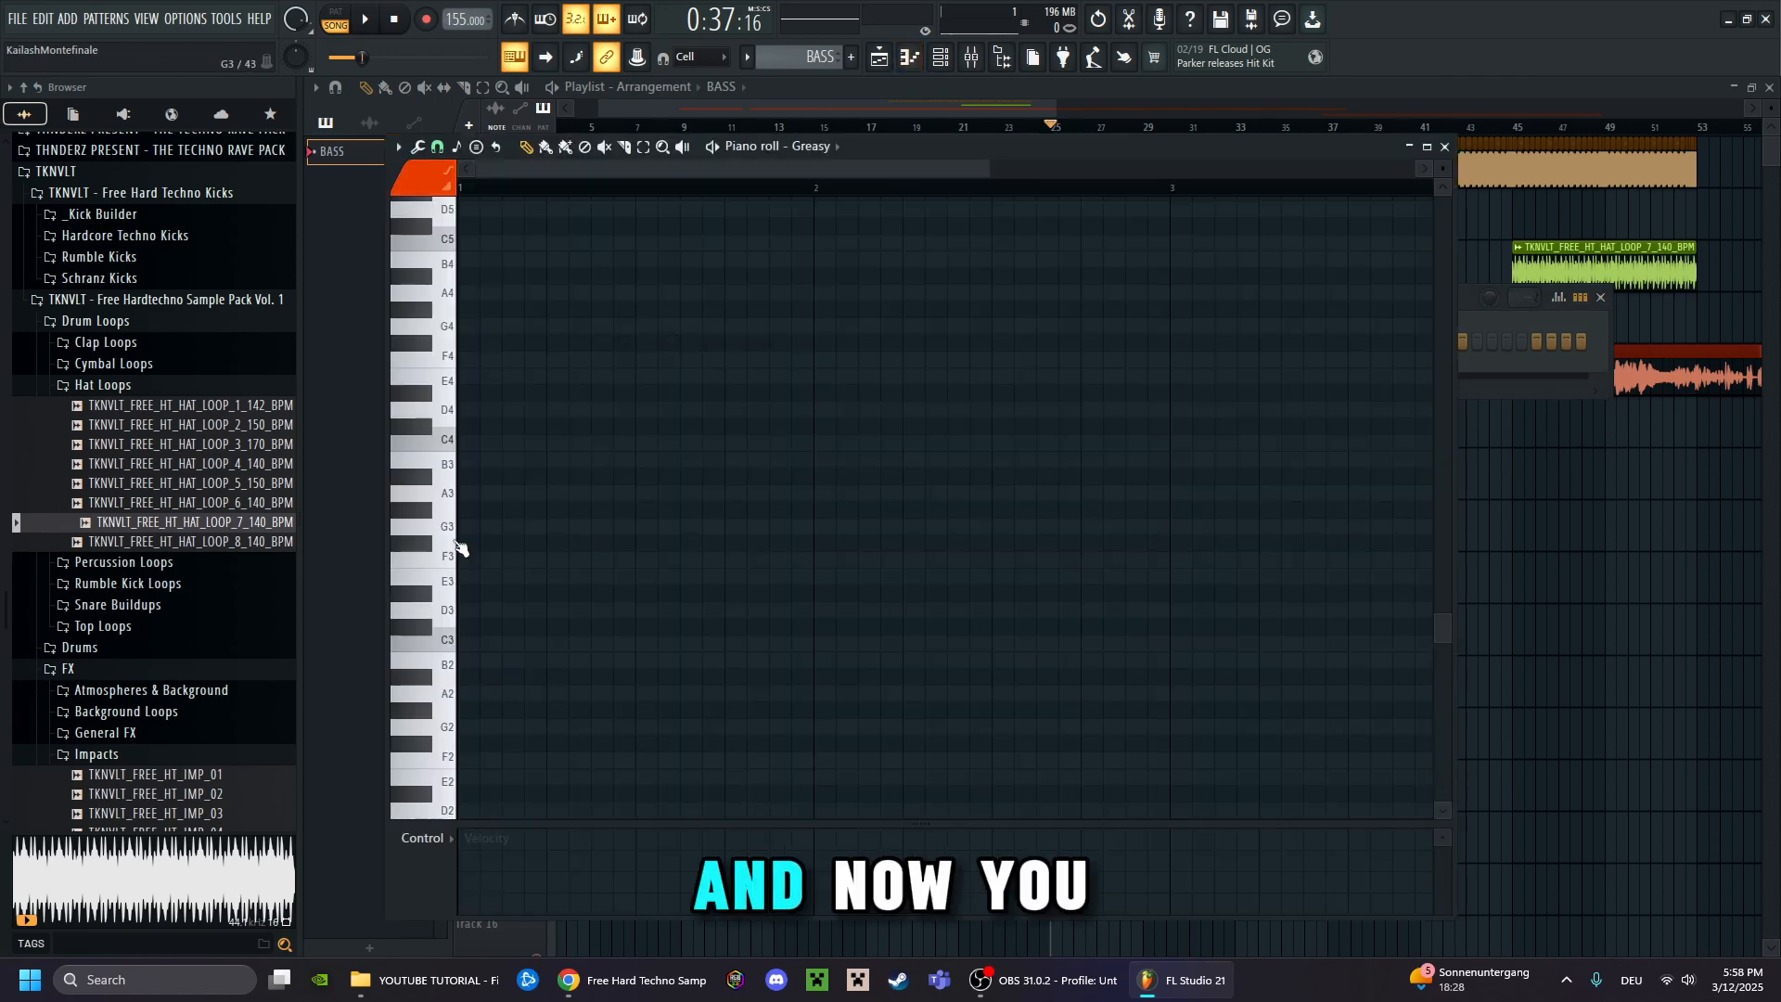
pyautogui.scroll(-1, 928, 241)
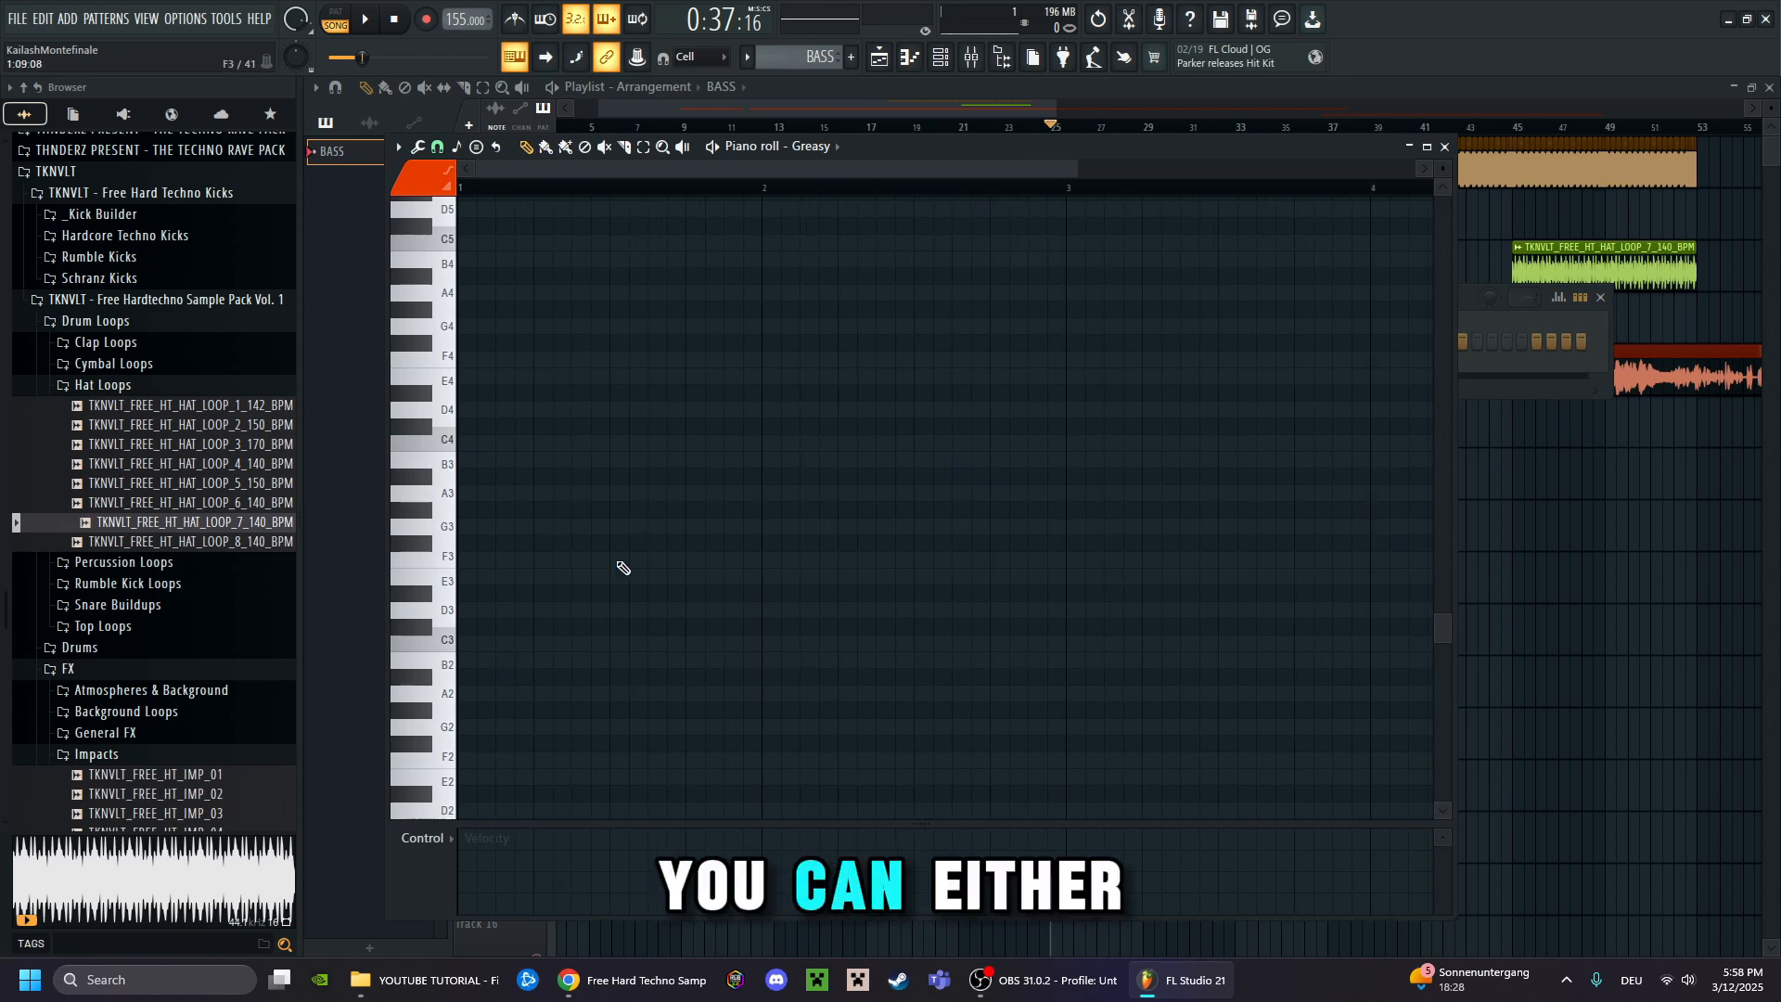
pyautogui.scroll(2, 458, 510)
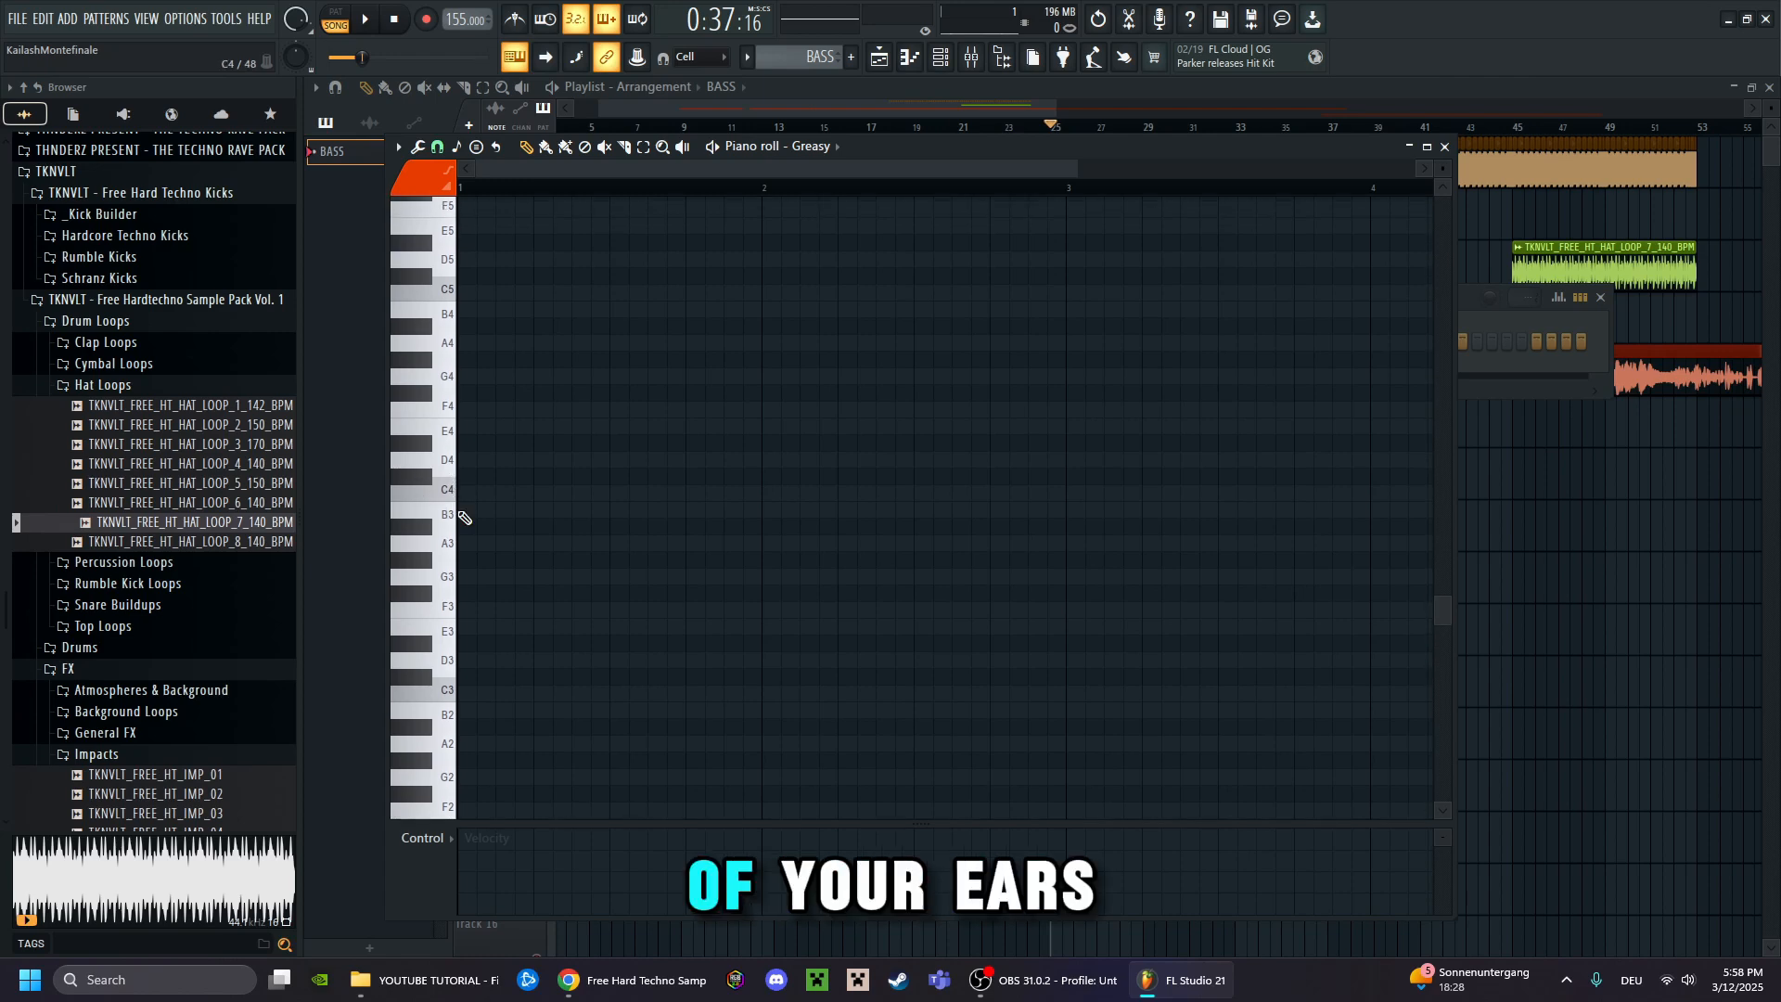
pyautogui.click(413, 495)
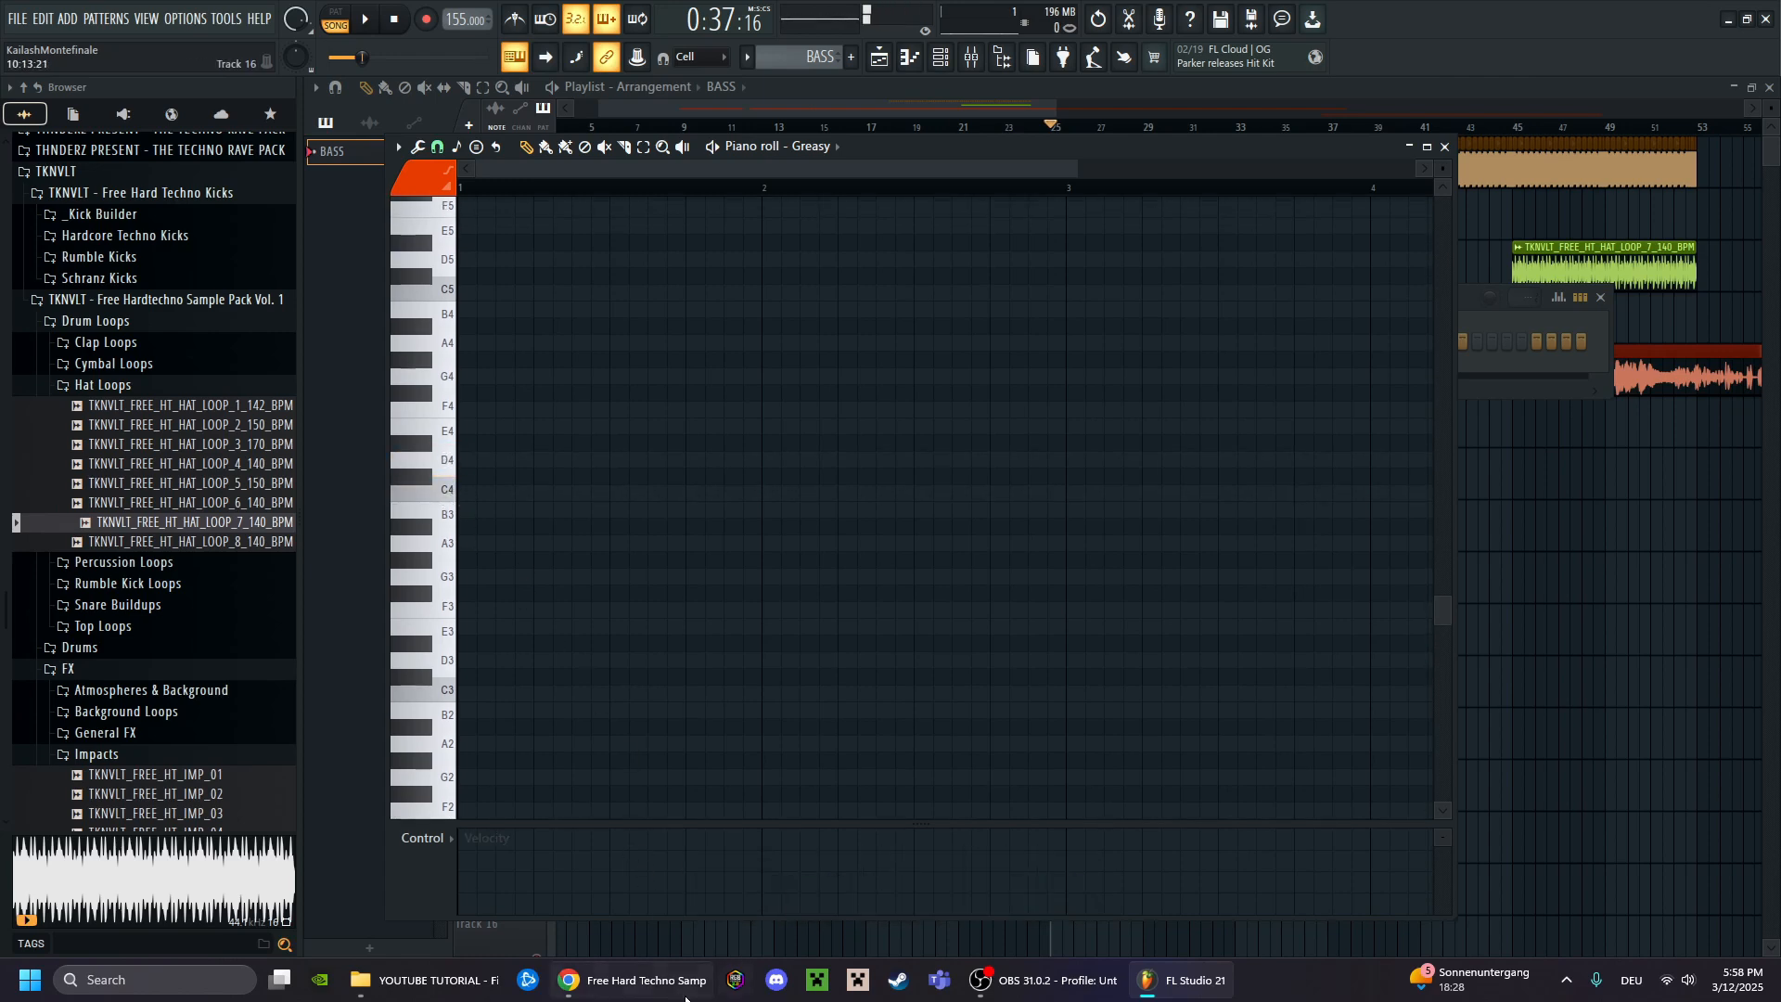
# Analyse the latest downloaded Falling Down acapella MP3 on the BPM Finder site in Chrome to get its key, and return to FL Studio
pyautogui.click(650, 980)
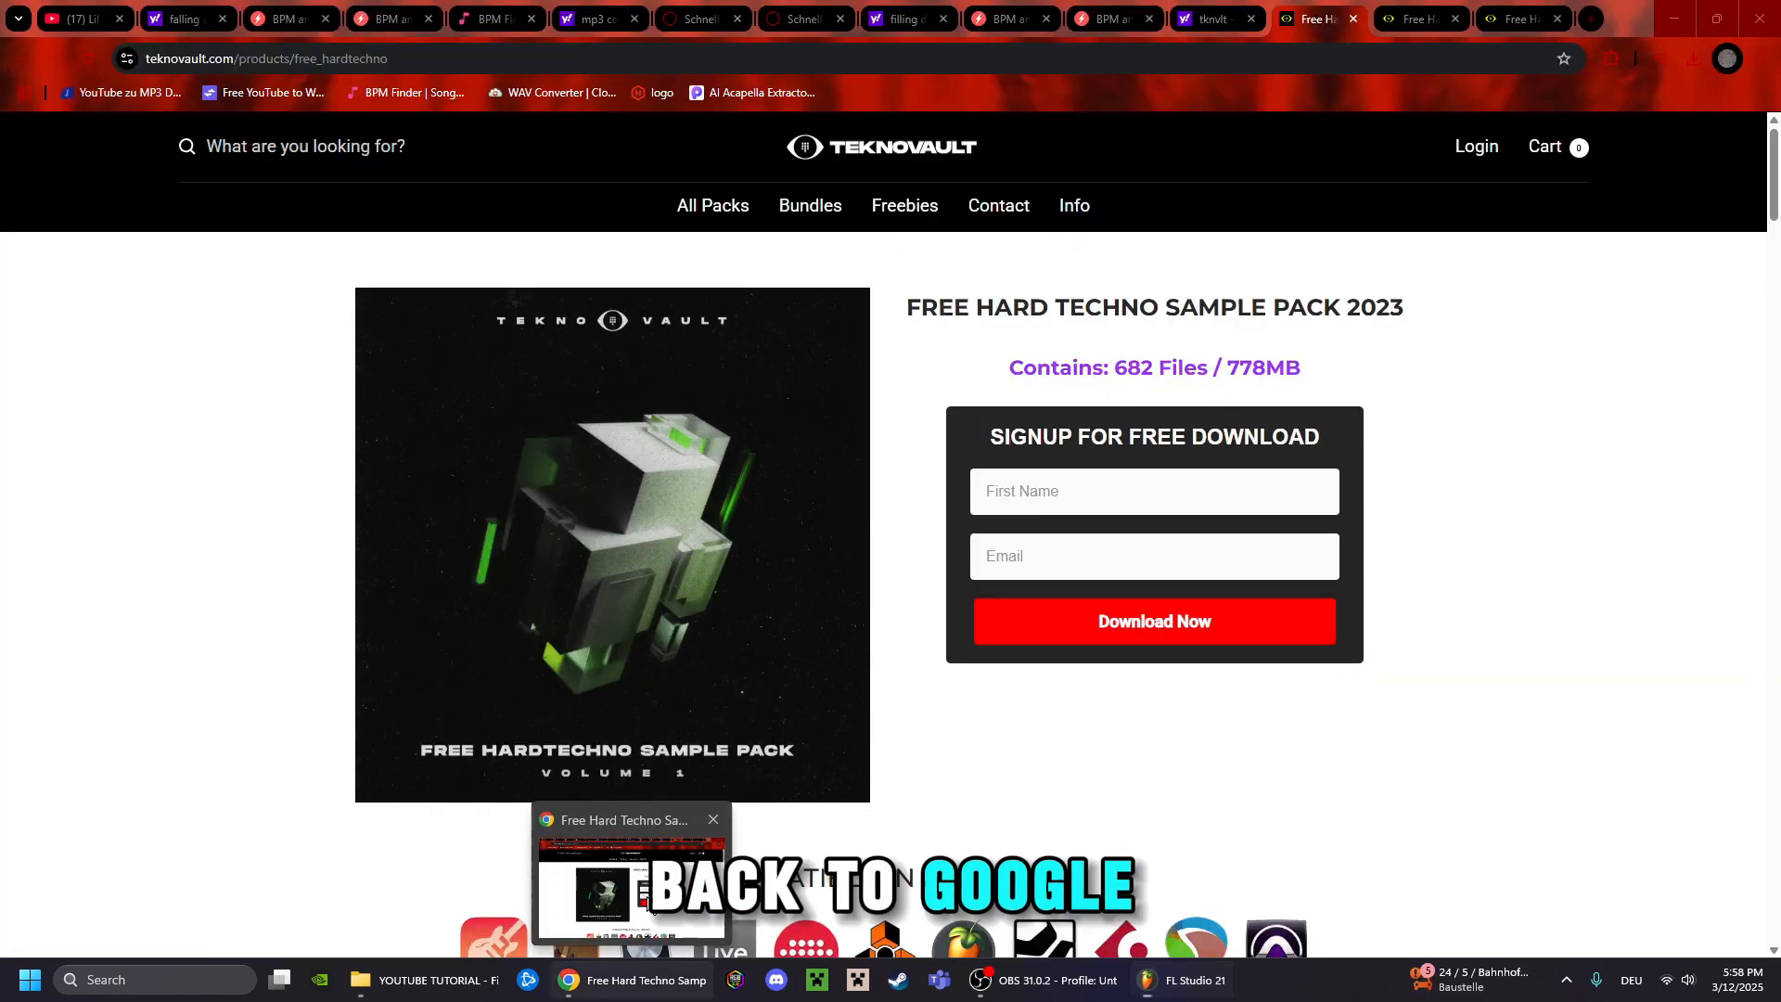
pyautogui.click(482, 25)
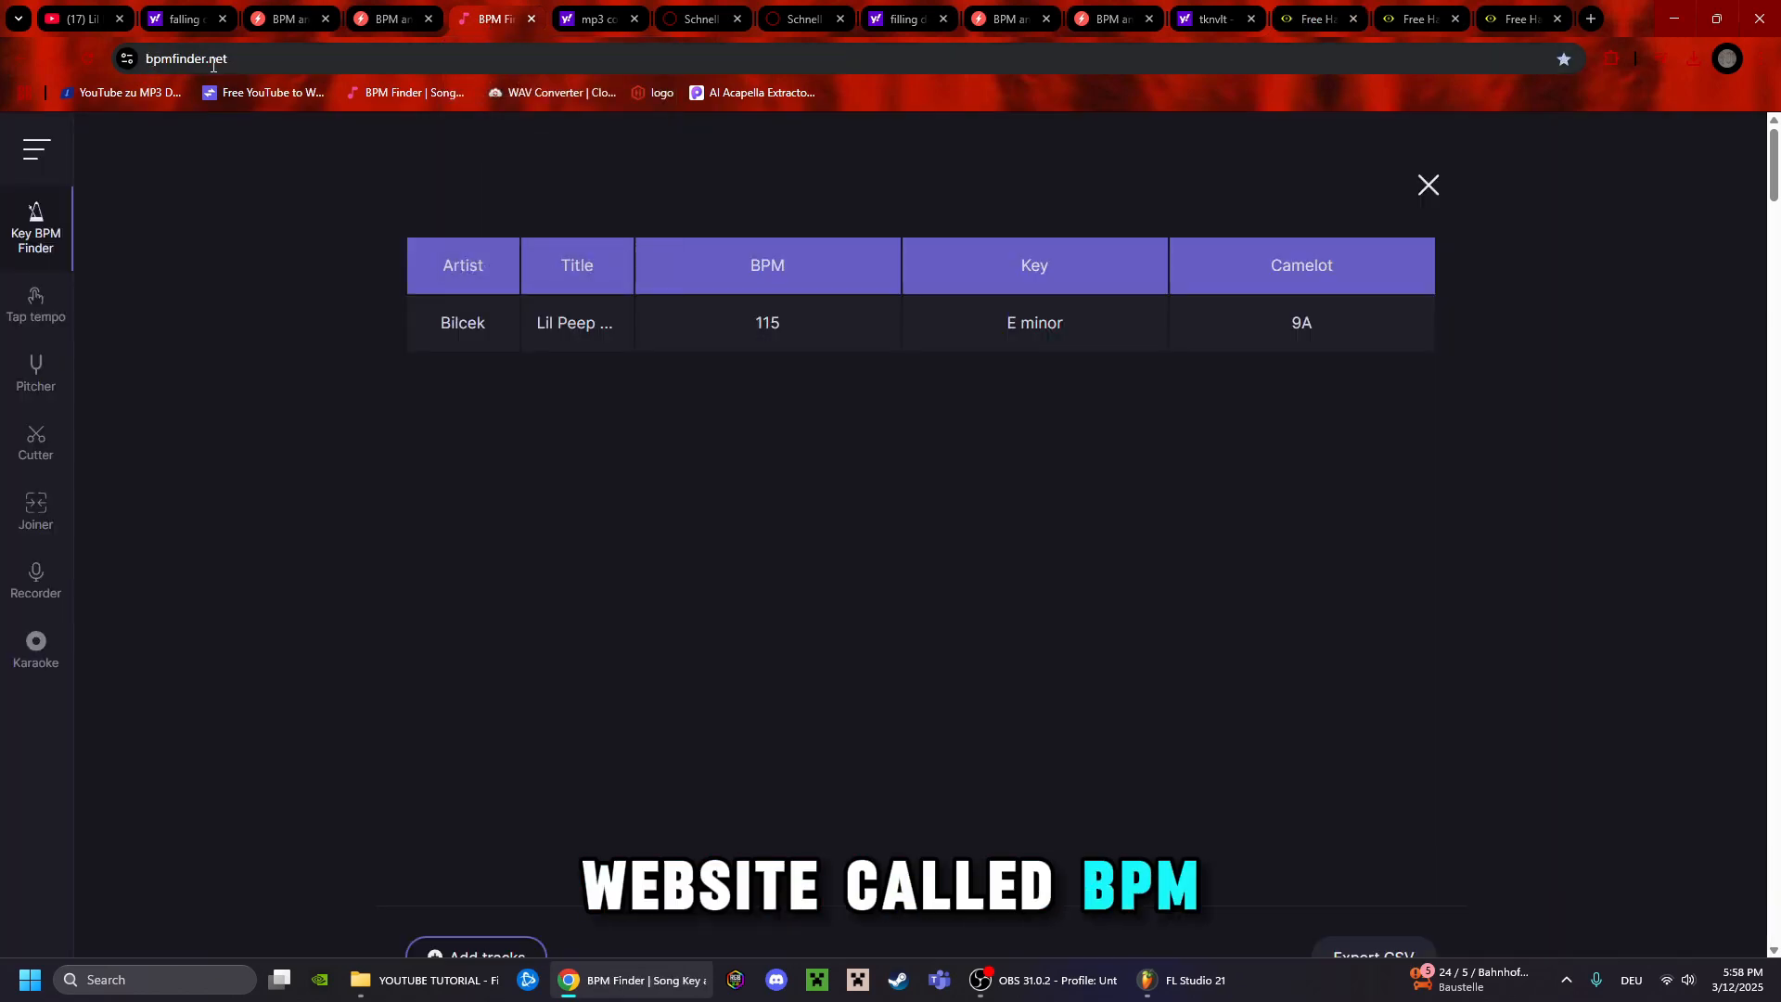
pyautogui.click(1693, 59)
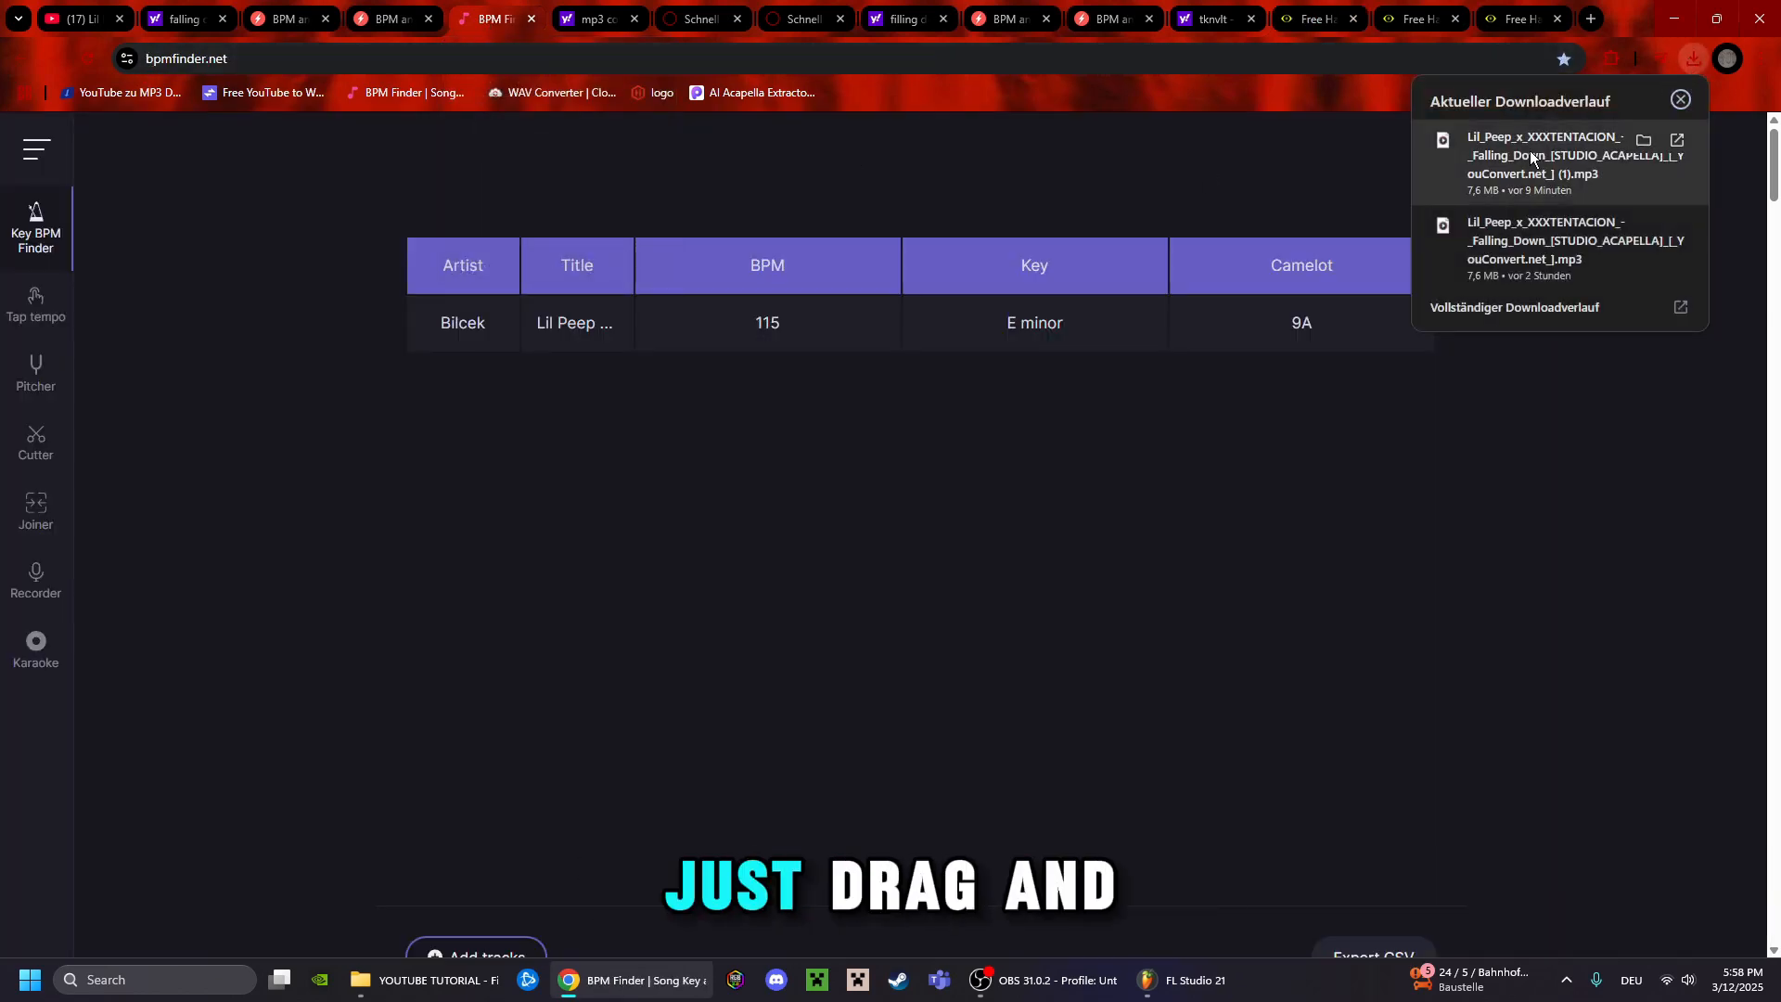
pyautogui.moveTo(1568, 155); pyautogui.dragTo(966, 321)
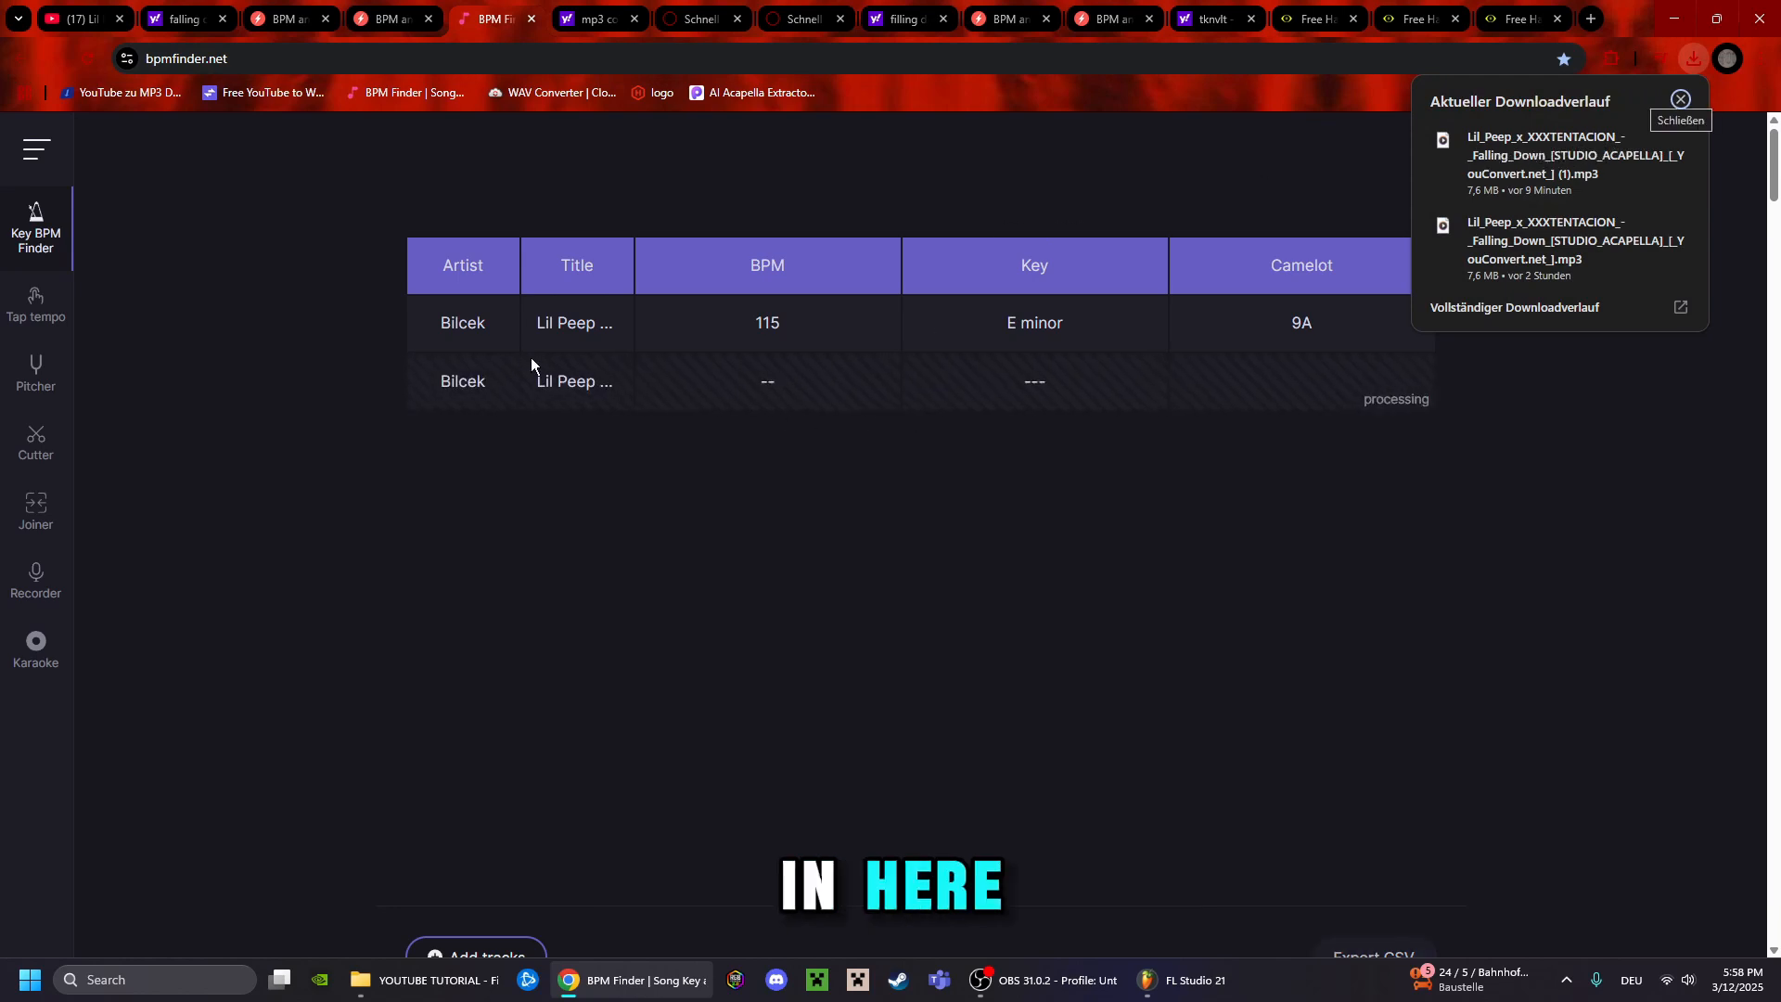
pyautogui.click(882, 193)
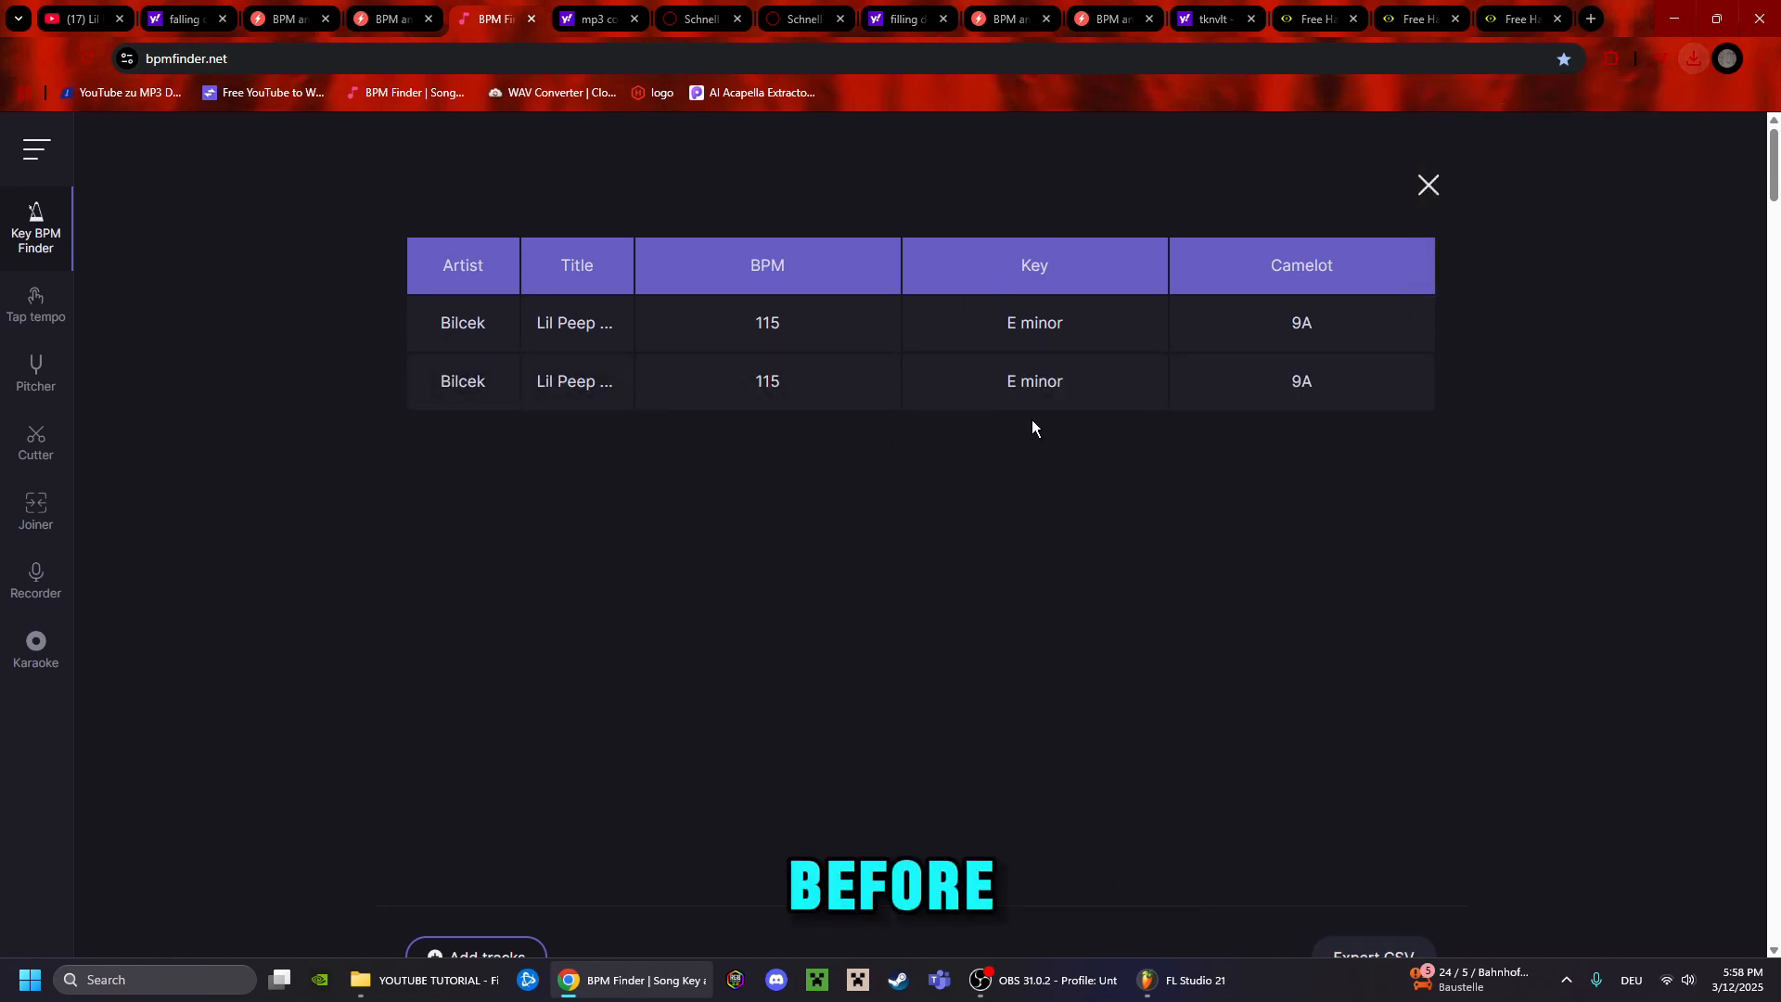
pyautogui.tripleClick(1026, 380)
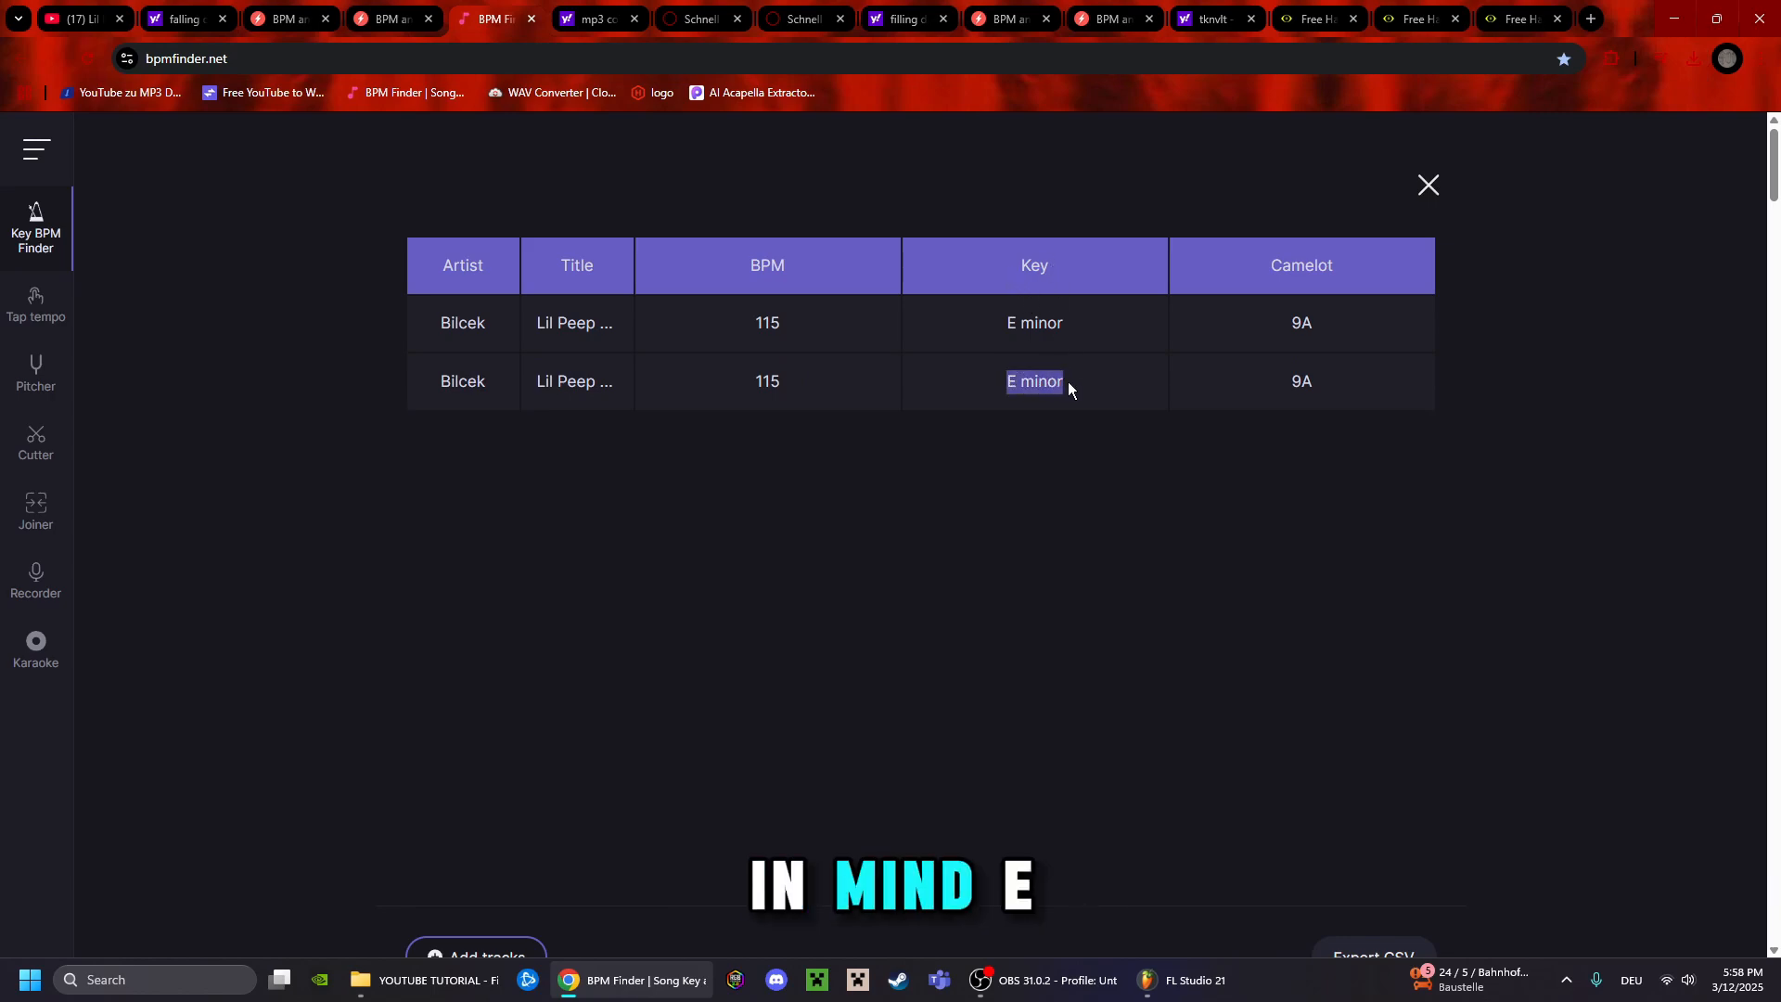
pyautogui.click(1147, 982)
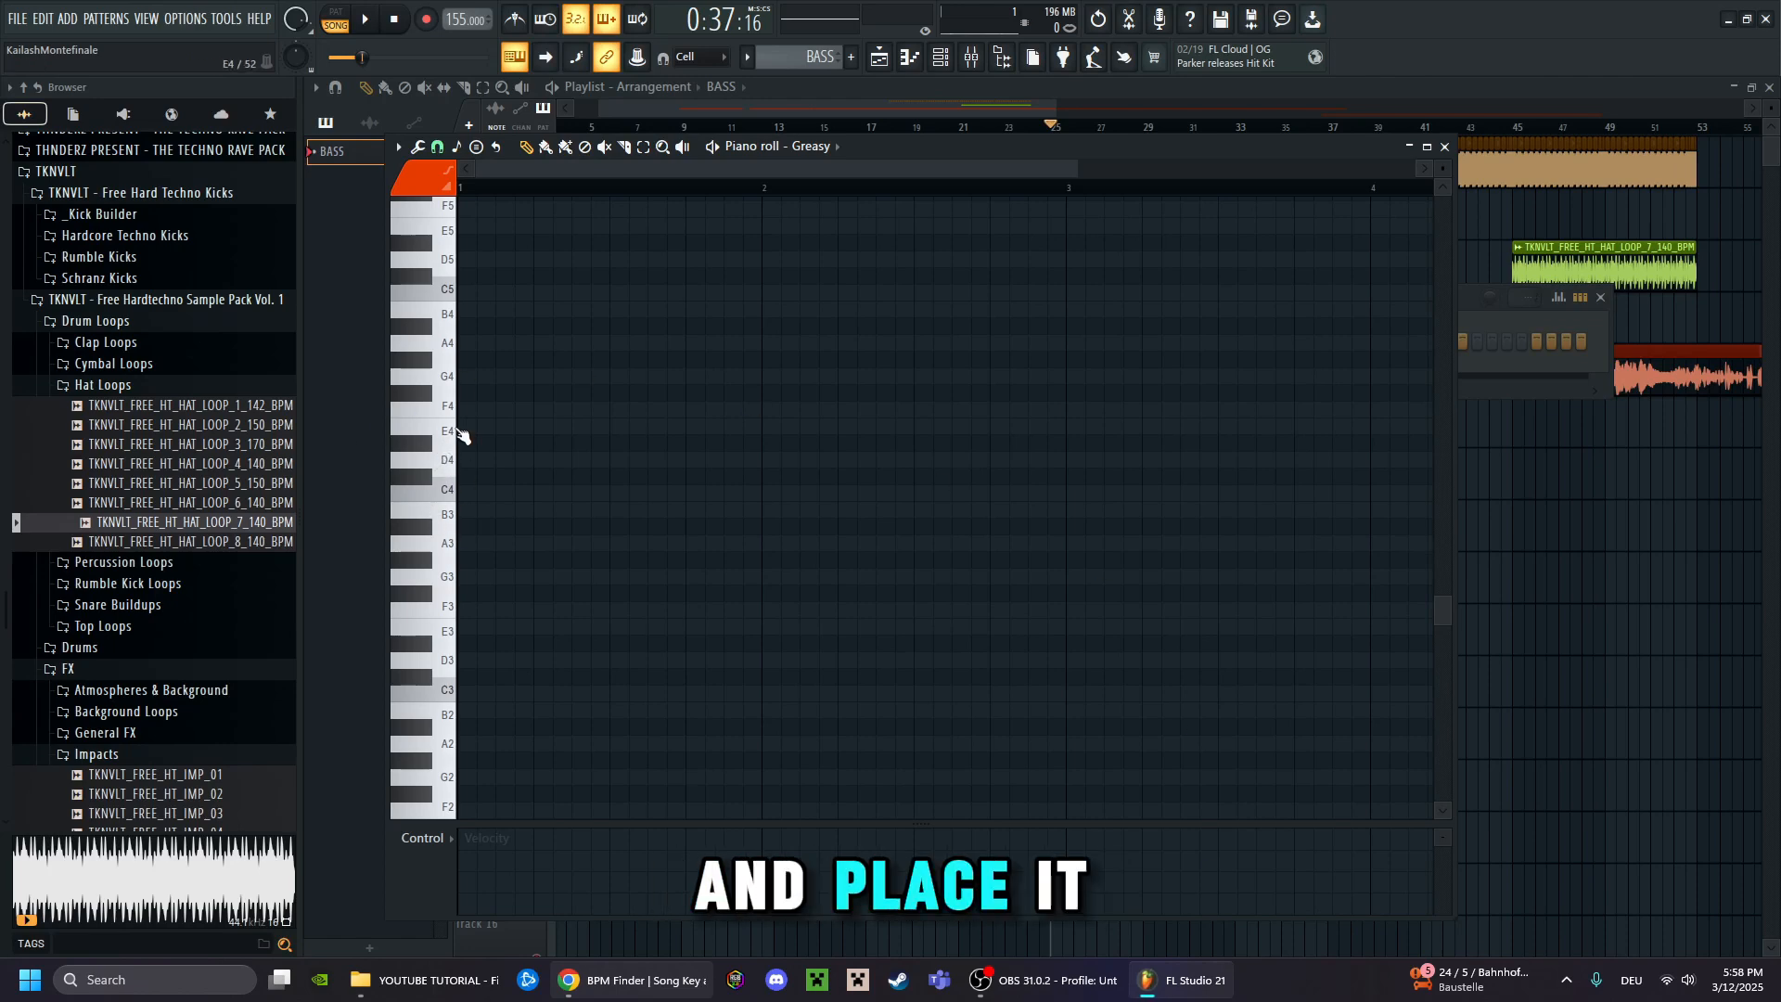
# Draw an E4 note at the start of the Greasy piano roll, preview it and lengthen it to two bars
pyautogui.click(470, 428)
pyautogui.moveTo(492, 424); pyautogui.dragTo(762, 427)
pyautogui.press('space')
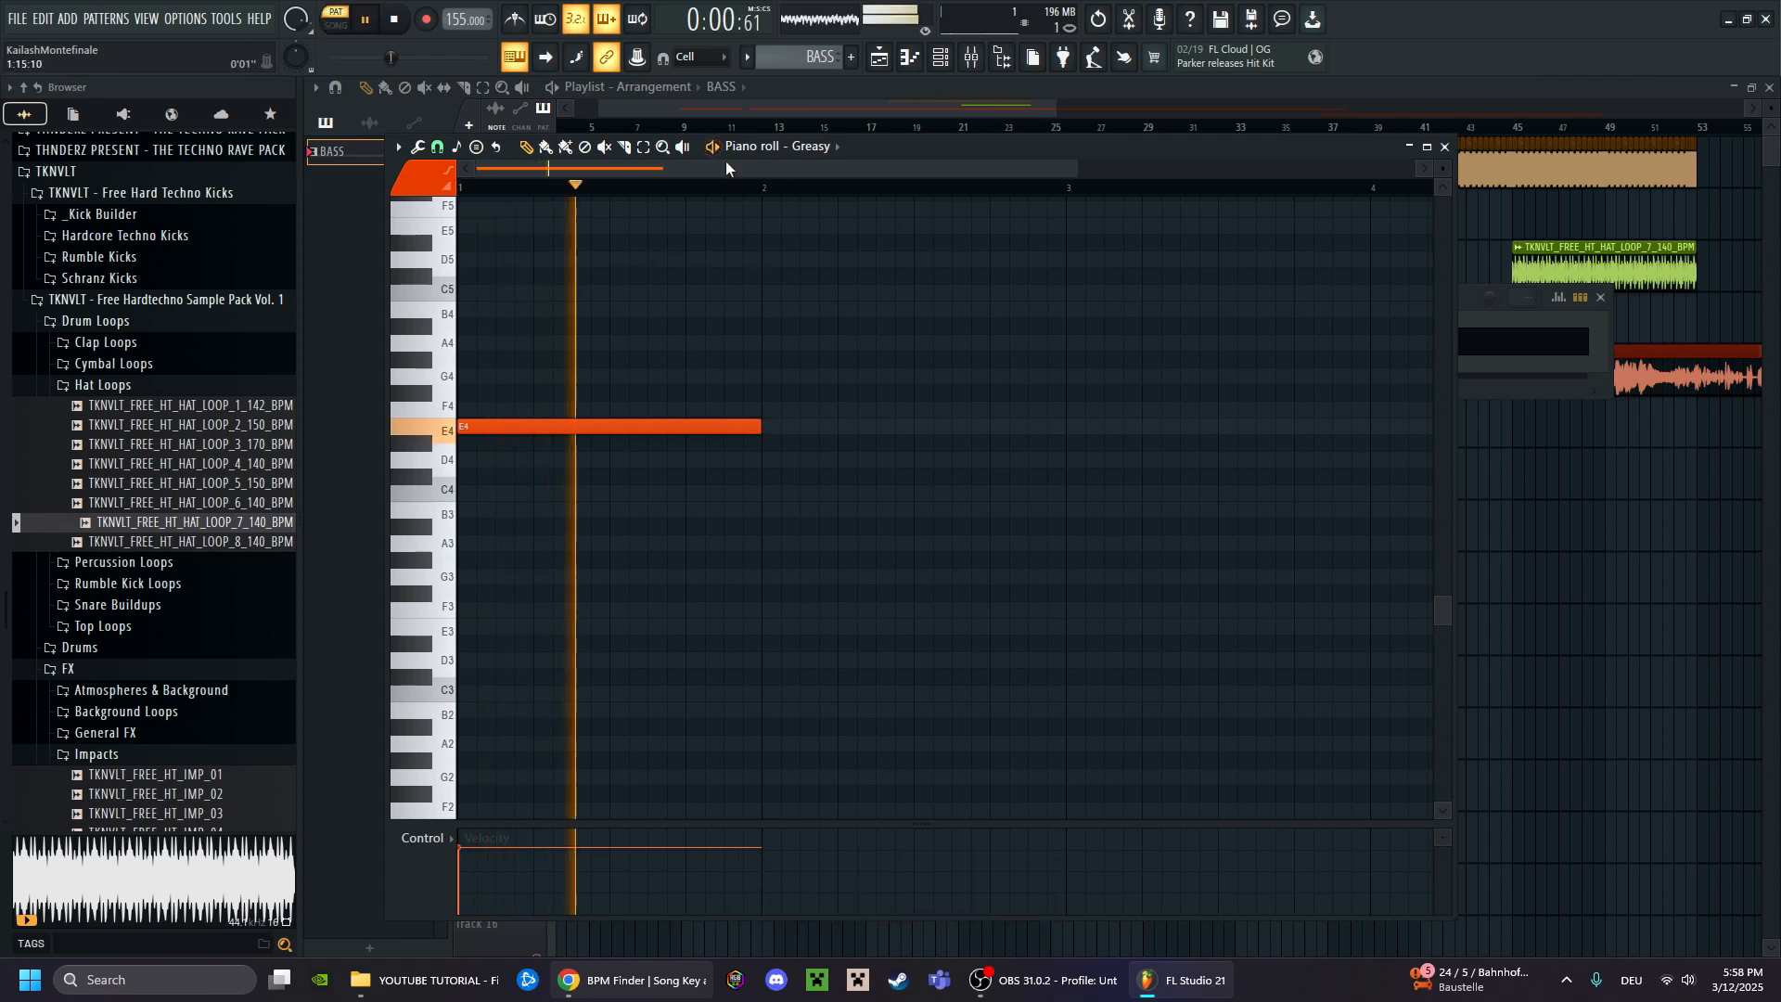
pyautogui.press('space')
pyautogui.moveTo(762, 426); pyautogui.dragTo(1061, 426)
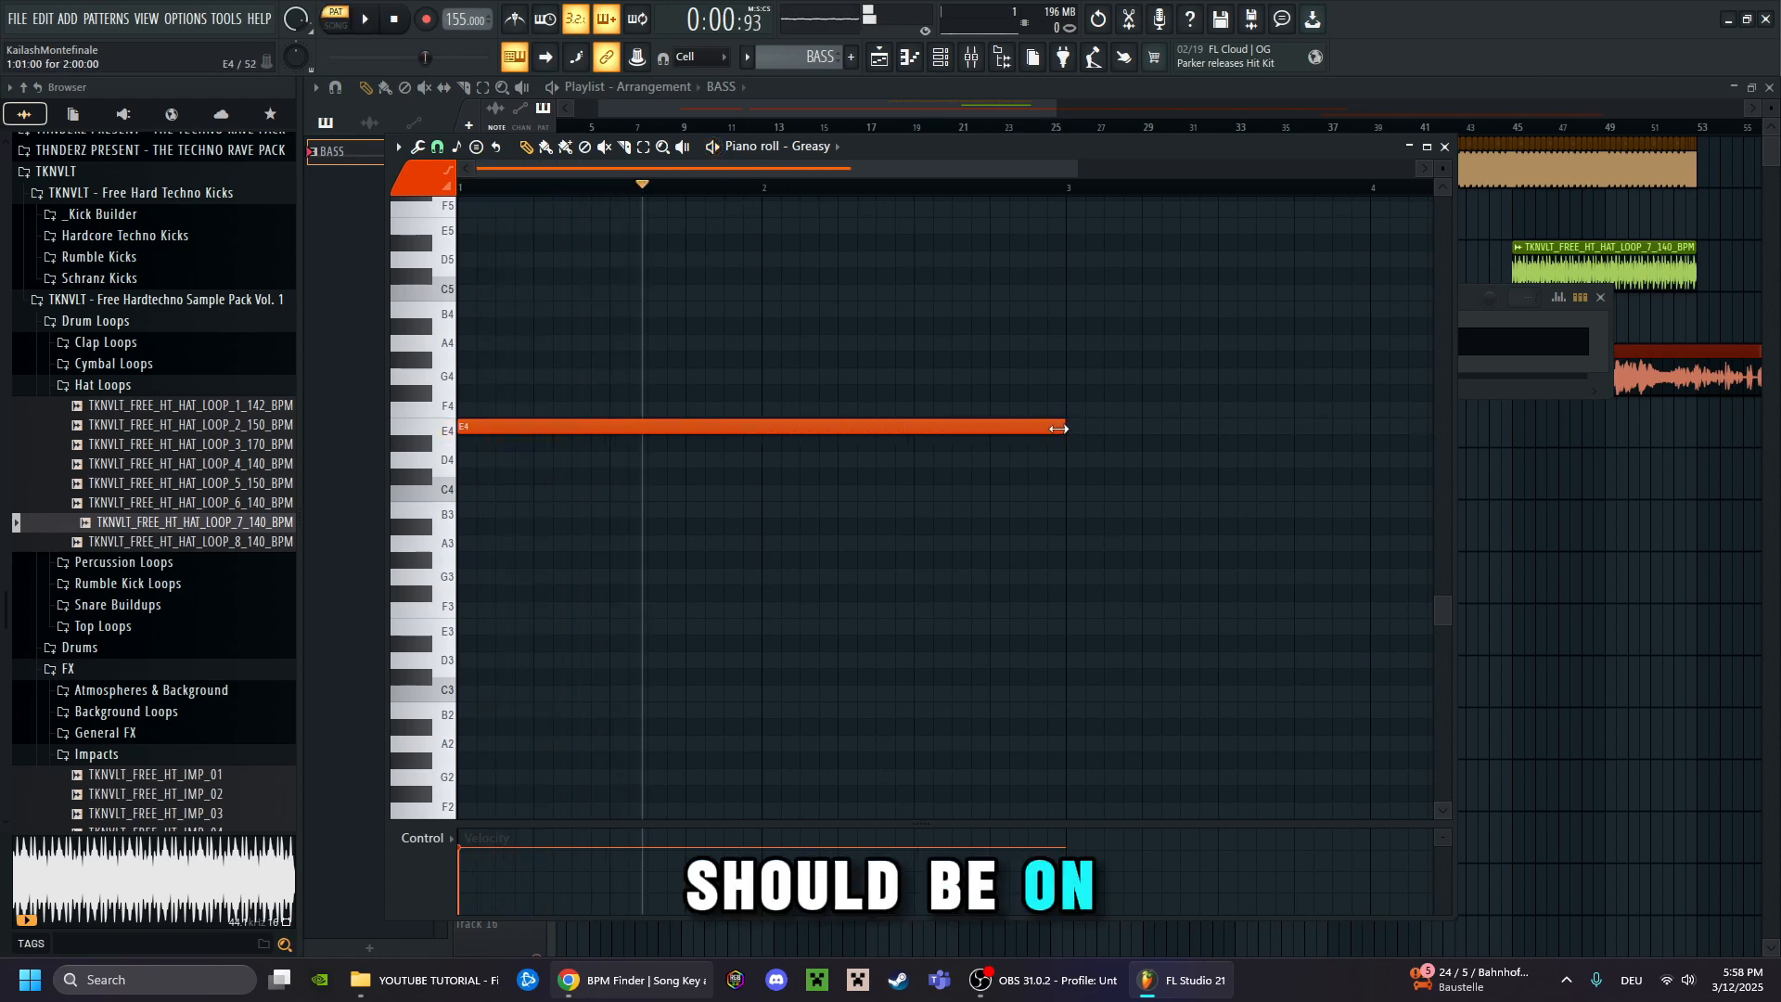
# Place the BASS pattern on Track 4 at bar 13, above the first acapella clip, and play both together
pyautogui.click(1445, 147)
pyautogui.click(784, 215)
pyautogui.moveTo(785, 216); pyautogui.dragTo(786, 317)
pyautogui.scroll(4, 795, 132)
pyautogui.scroll(1, 795, 132)
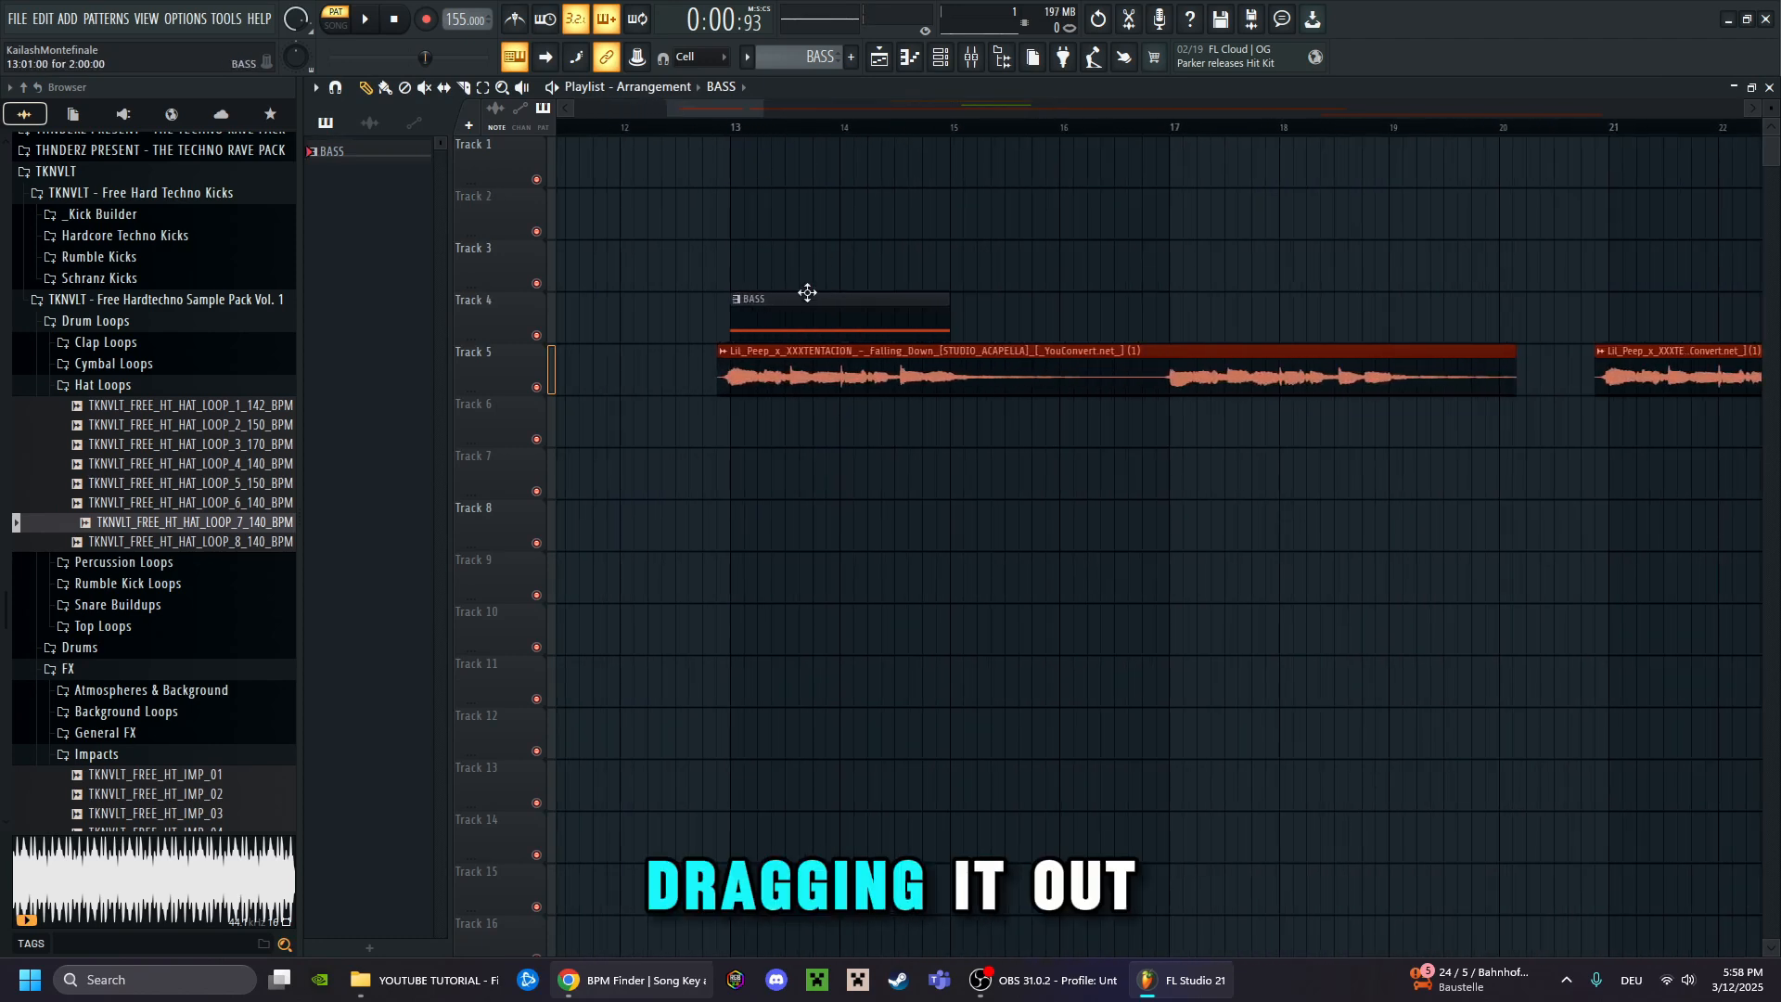
pyautogui.moveTo(660, 128); pyautogui.dragTo(688, 130)
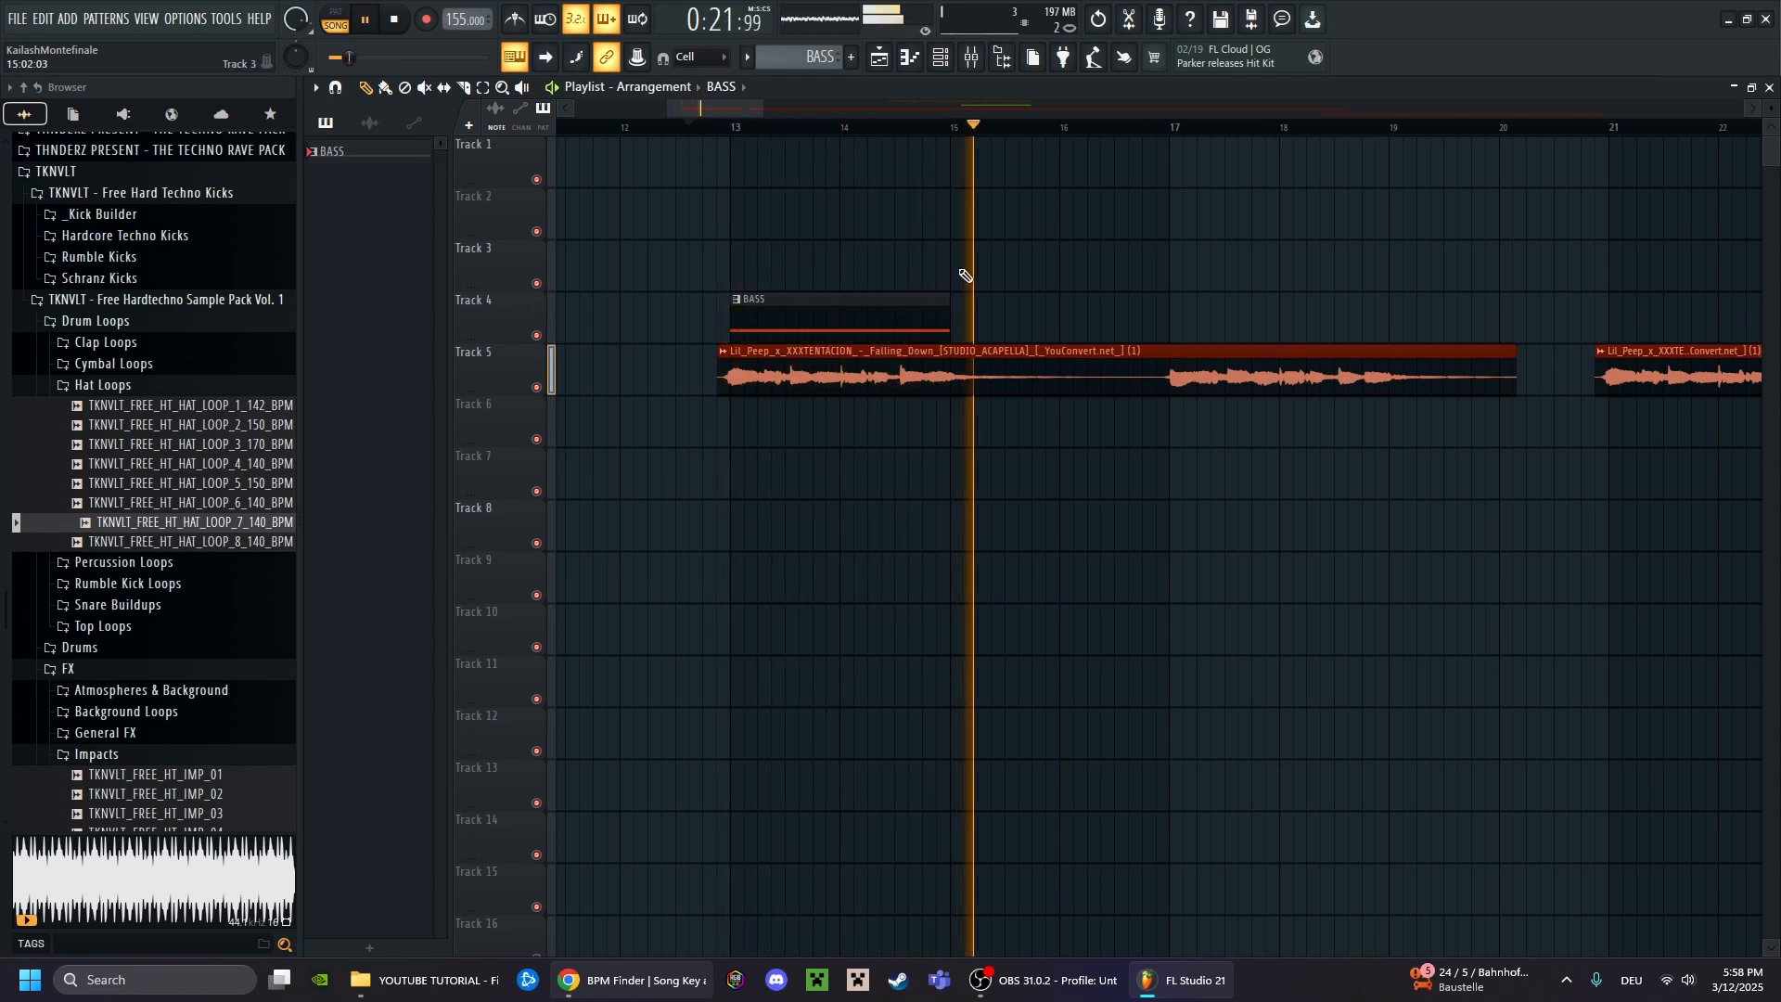
pyautogui.press('space')
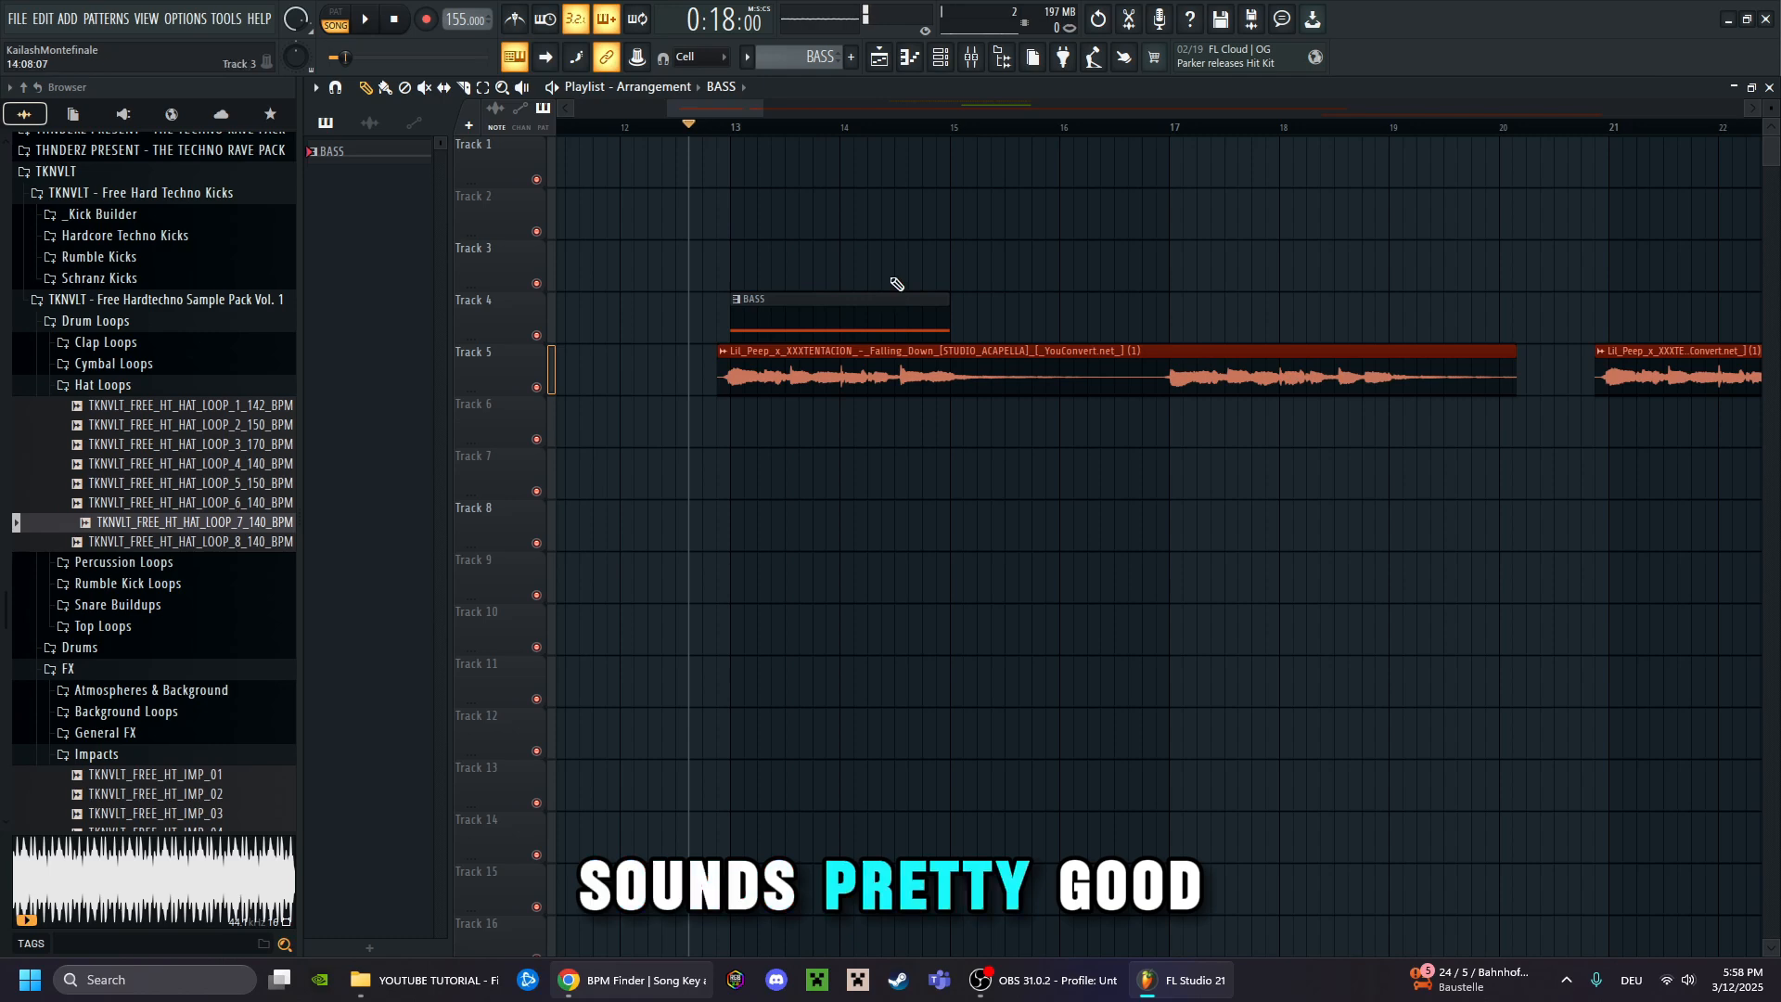
# Add a one-bar A4 note at bar 3 and a one-bar G4 note at bar 4 in the Greasy piano roll
pyautogui.click(972, 56)
pyautogui.click(649, 341)
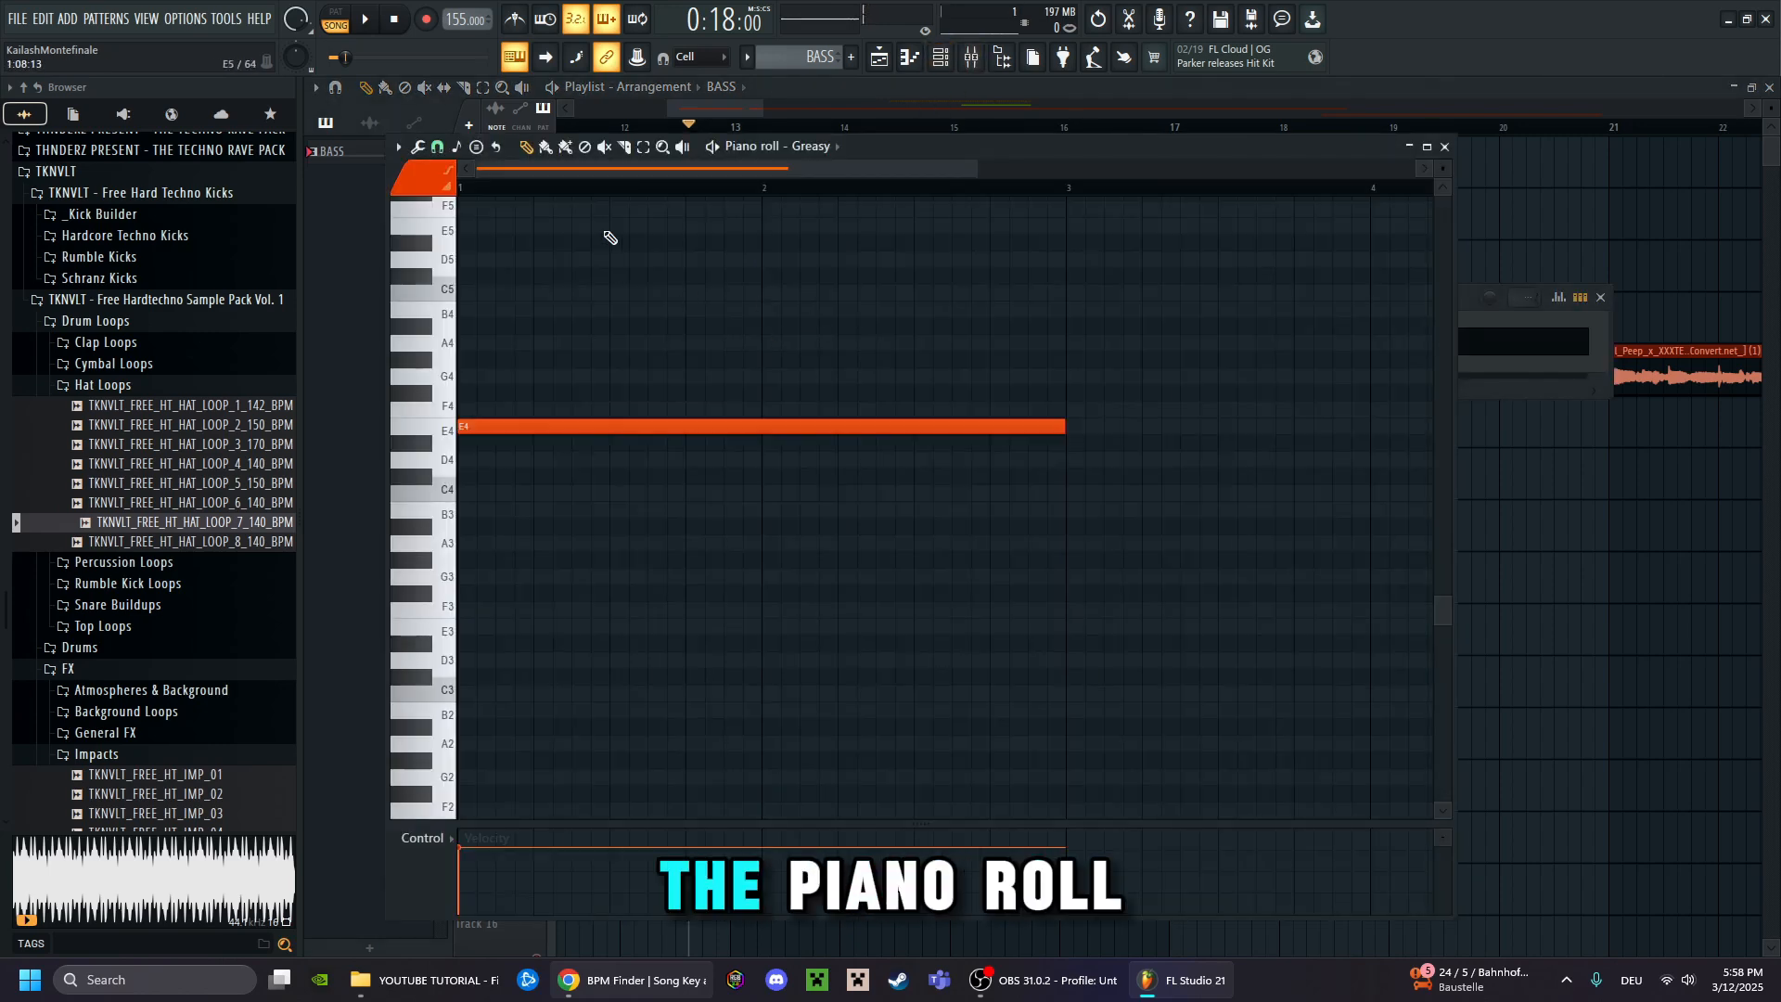
pyautogui.scroll(-6, 739, 186)
pyautogui.scroll(4, 736, 198)
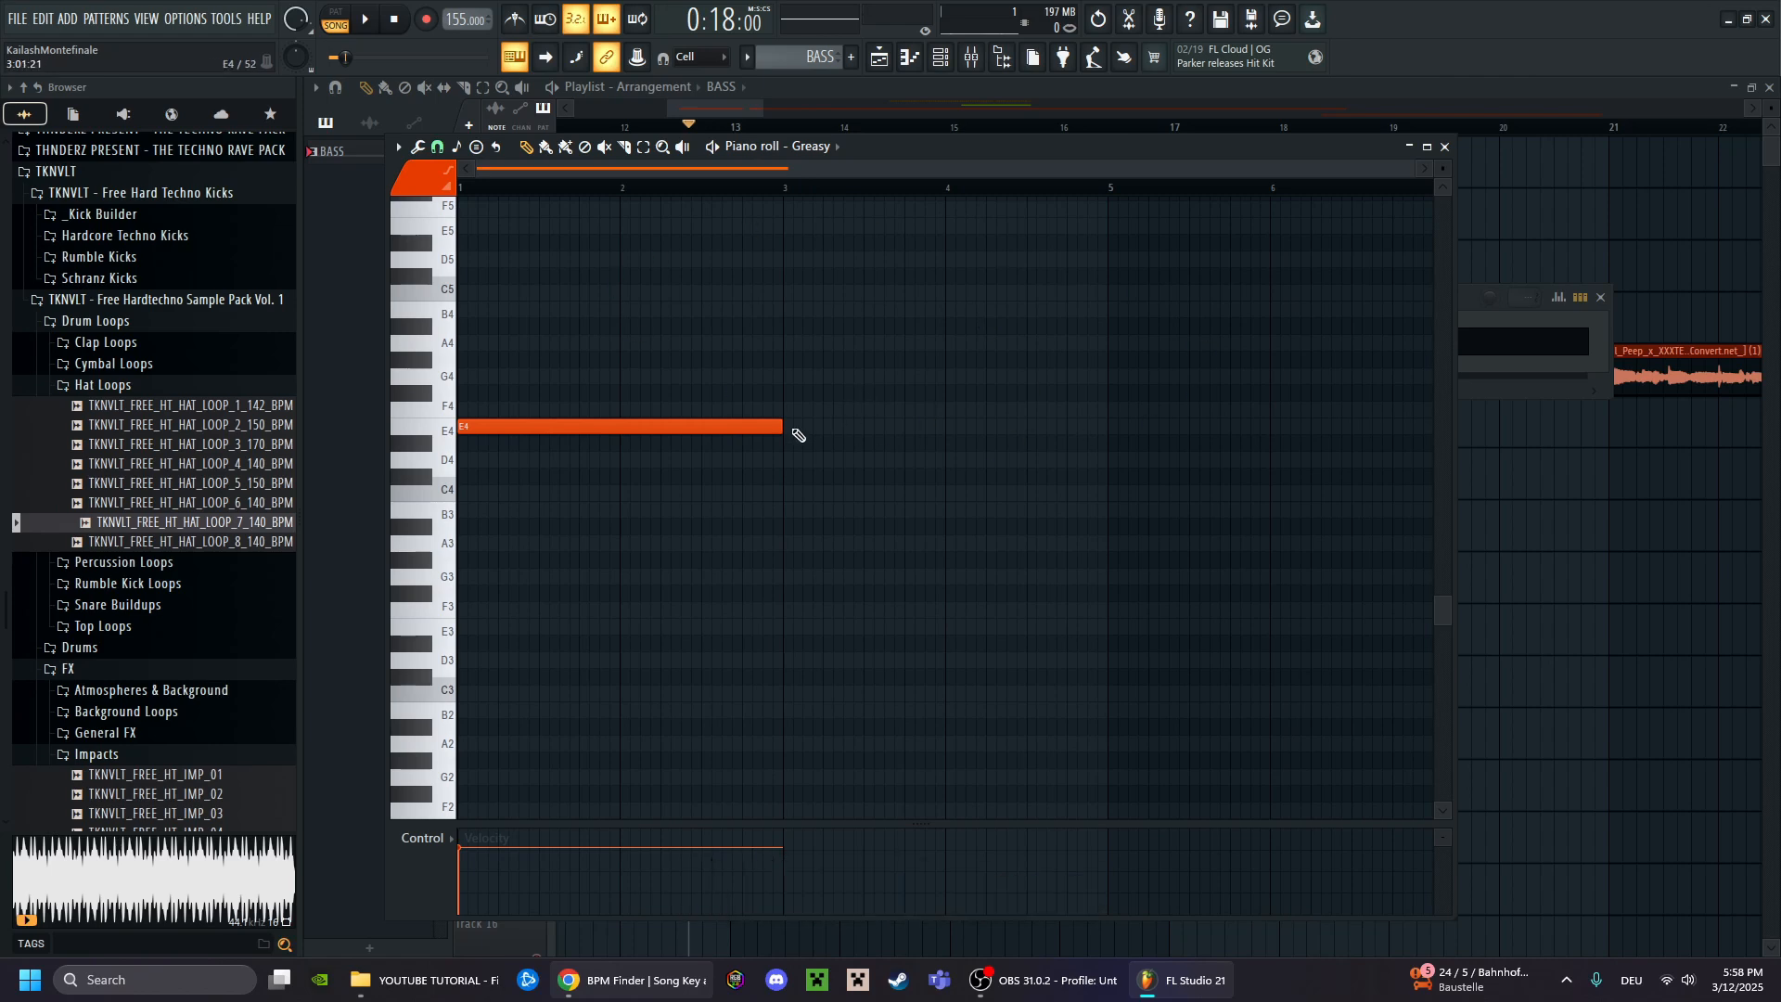
pyautogui.click(789, 342)
pyautogui.moveTo(1113, 344); pyautogui.dragTo(948, 344)
pyautogui.click(956, 376)
pyautogui.press('space')
pyautogui.scroll(-1, 882, 200)
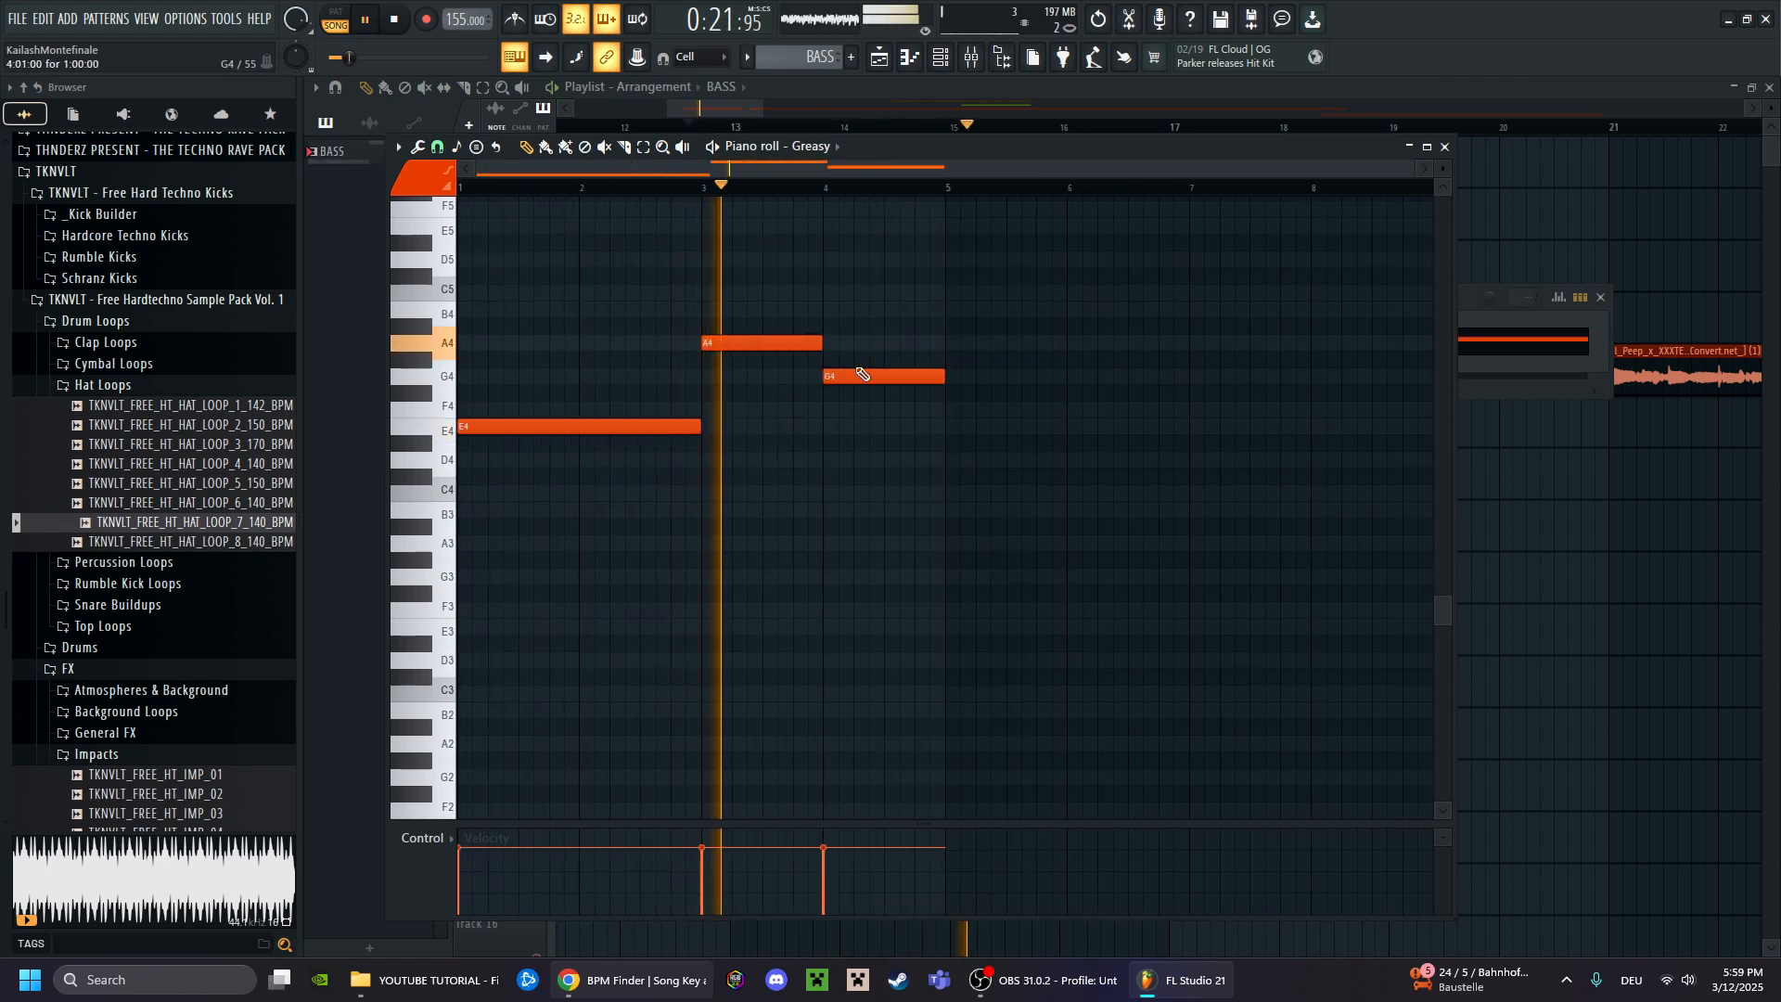
# Extend the bass line with a two-bar E4 at bar 5, a one-bar G4 at bar 7 and a one-bar A4 at bar 8
pyautogui.hscroll(2, 862, 374)
pyautogui.click(835, 427)
pyautogui.click(1075, 376)
pyautogui.click(1142, 343)
pyautogui.press('space')
pyautogui.moveTo(1373, 342); pyautogui.dragTo(1250, 343)
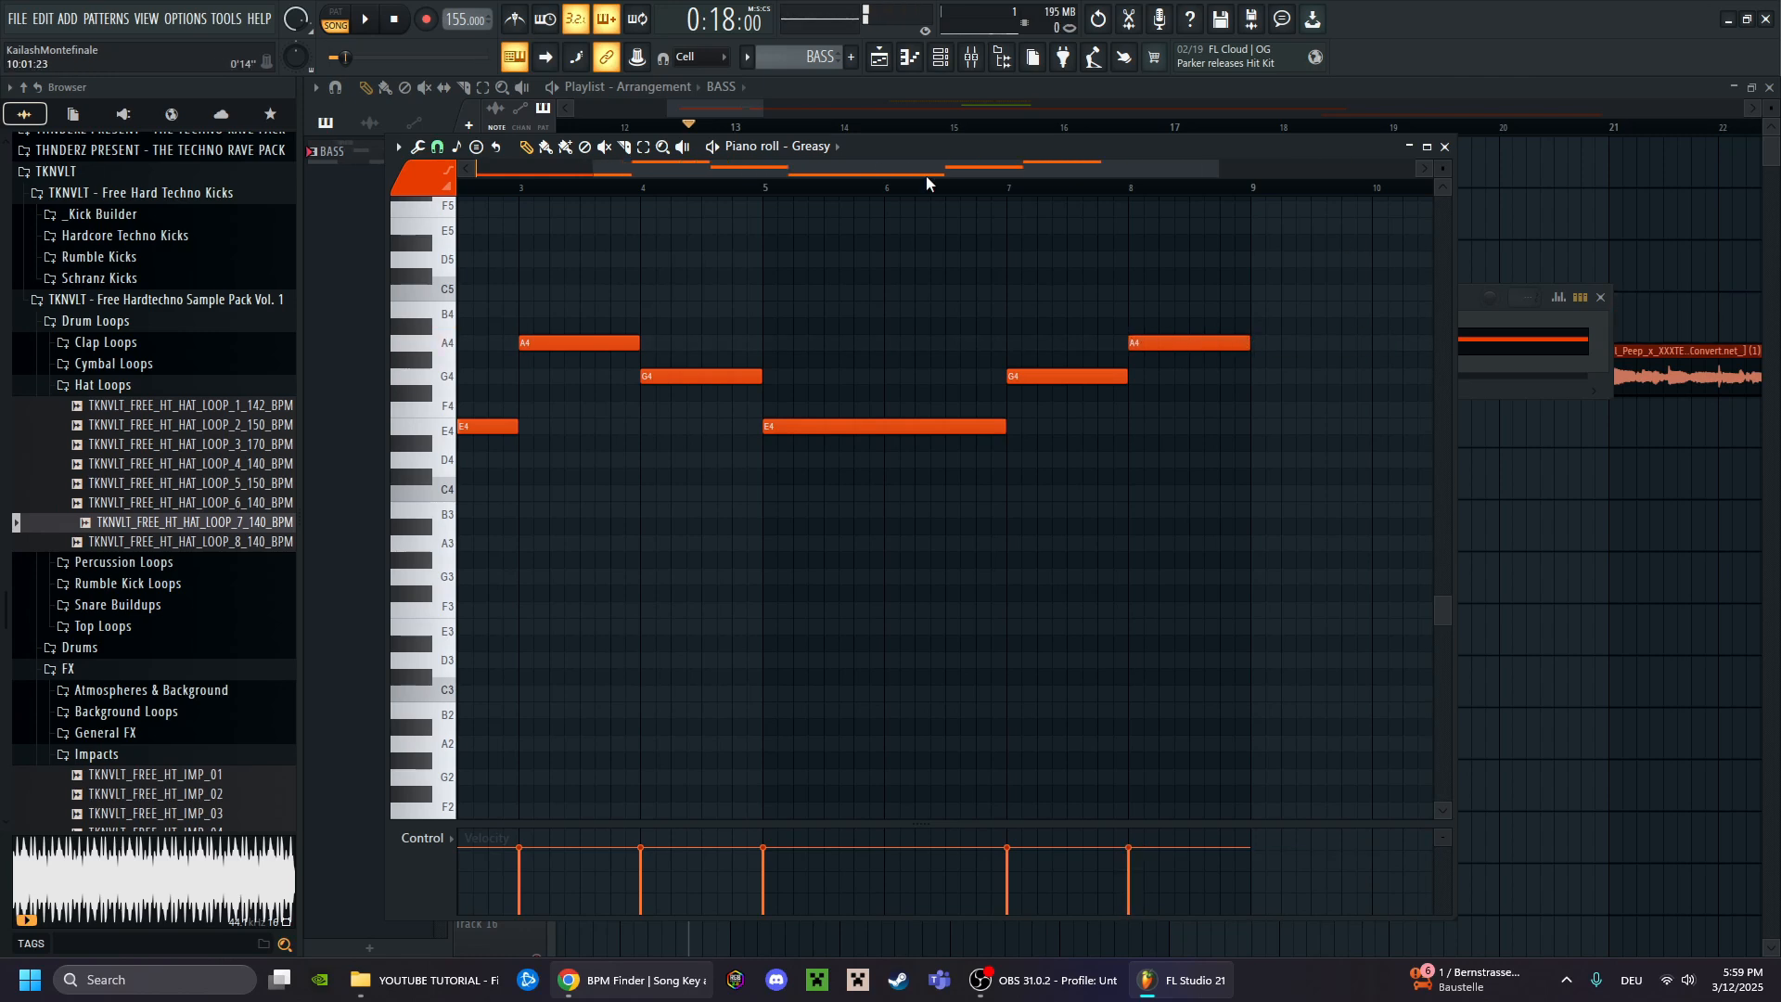
# Play back the eight-bar bass loop on its own
pyautogui.scroll(-1, 926, 183)
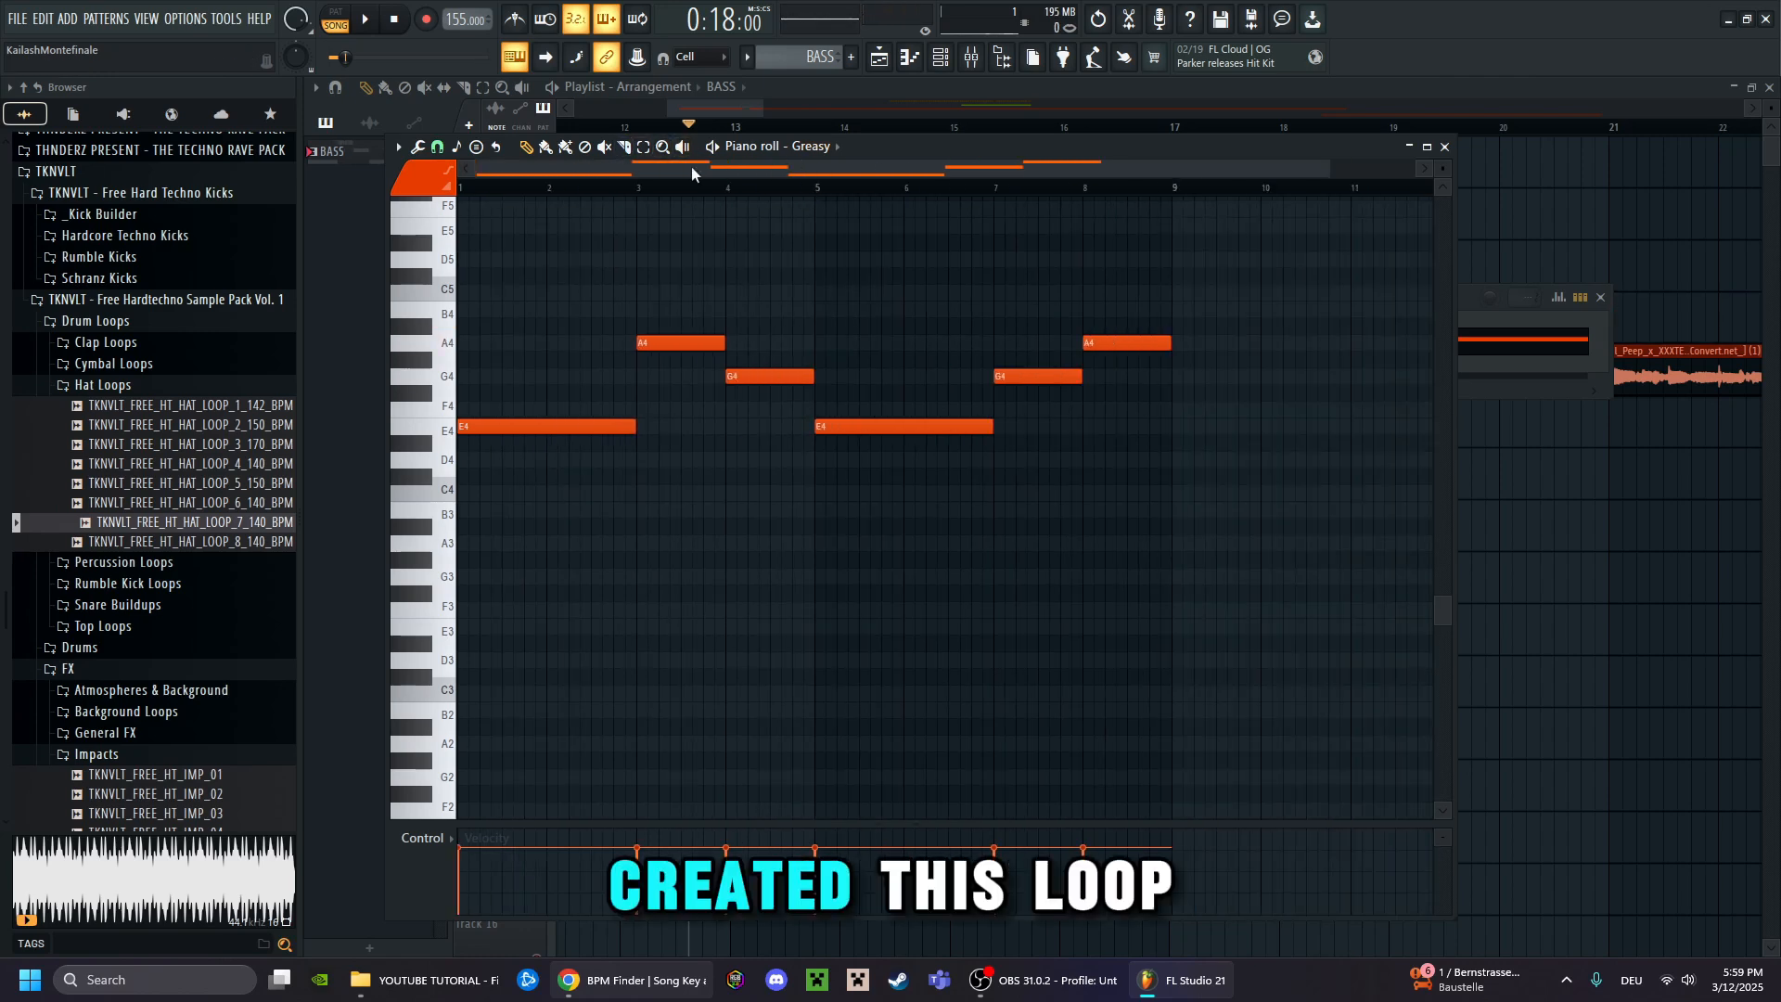
pyautogui.press('space')
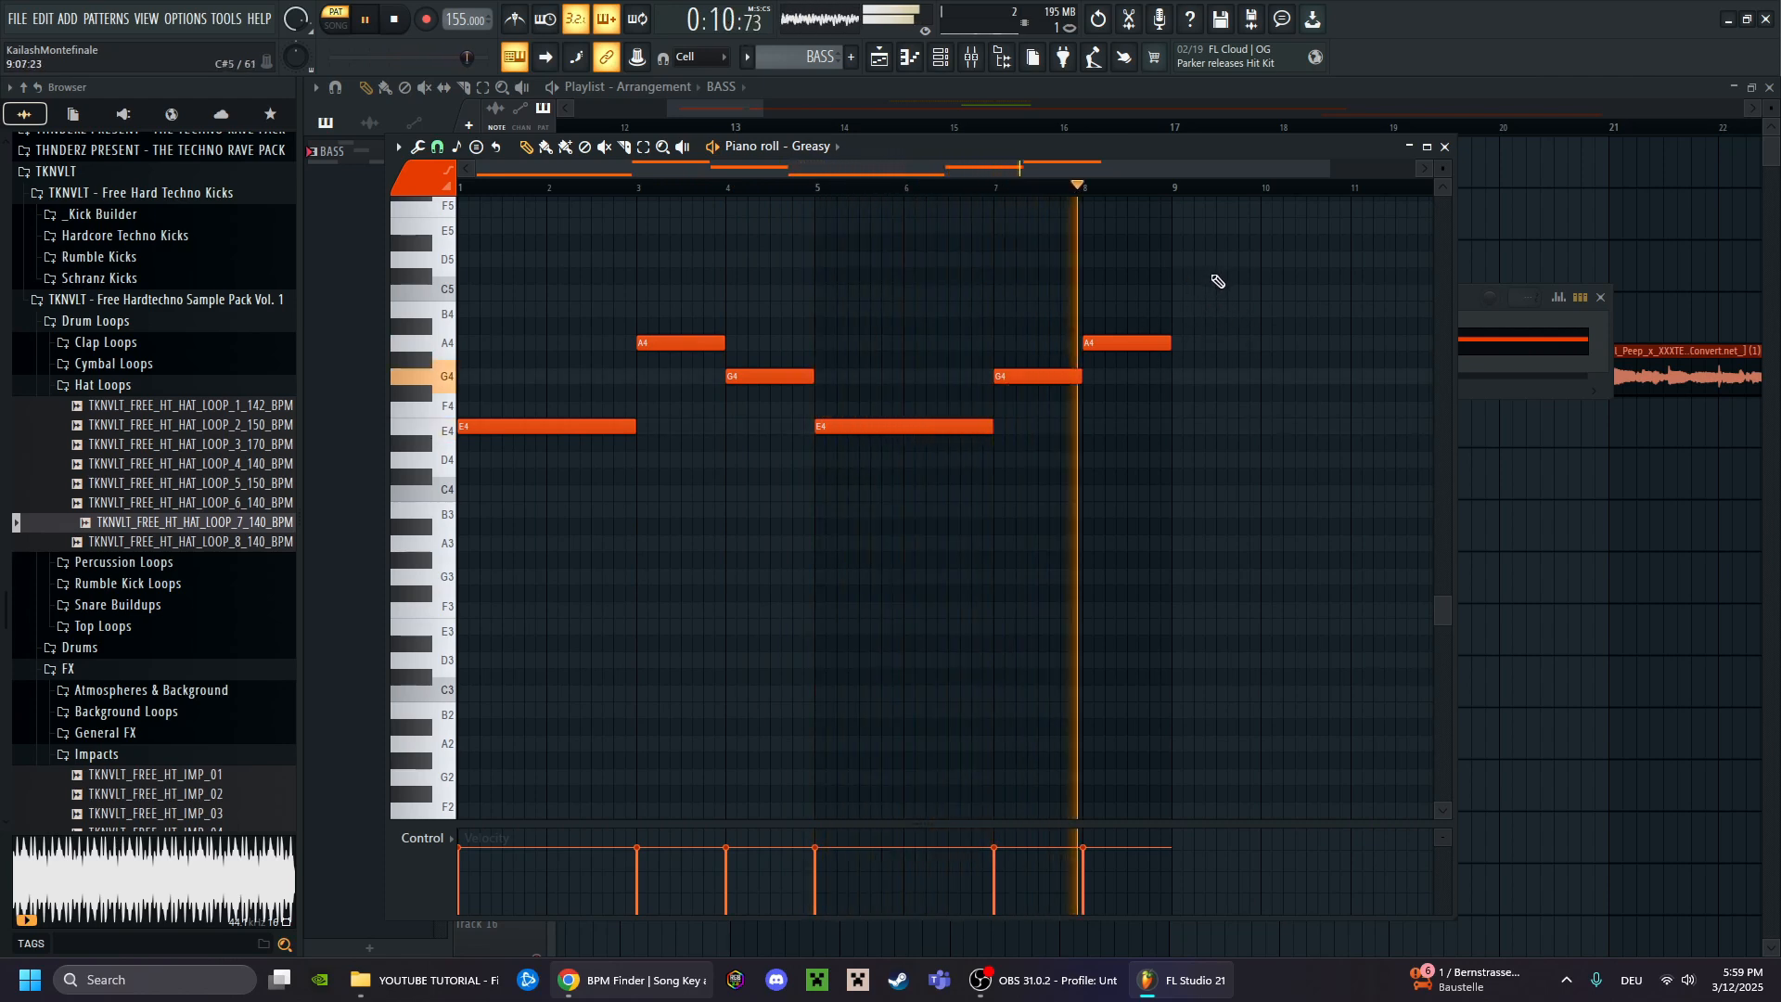
pyautogui.press('space')
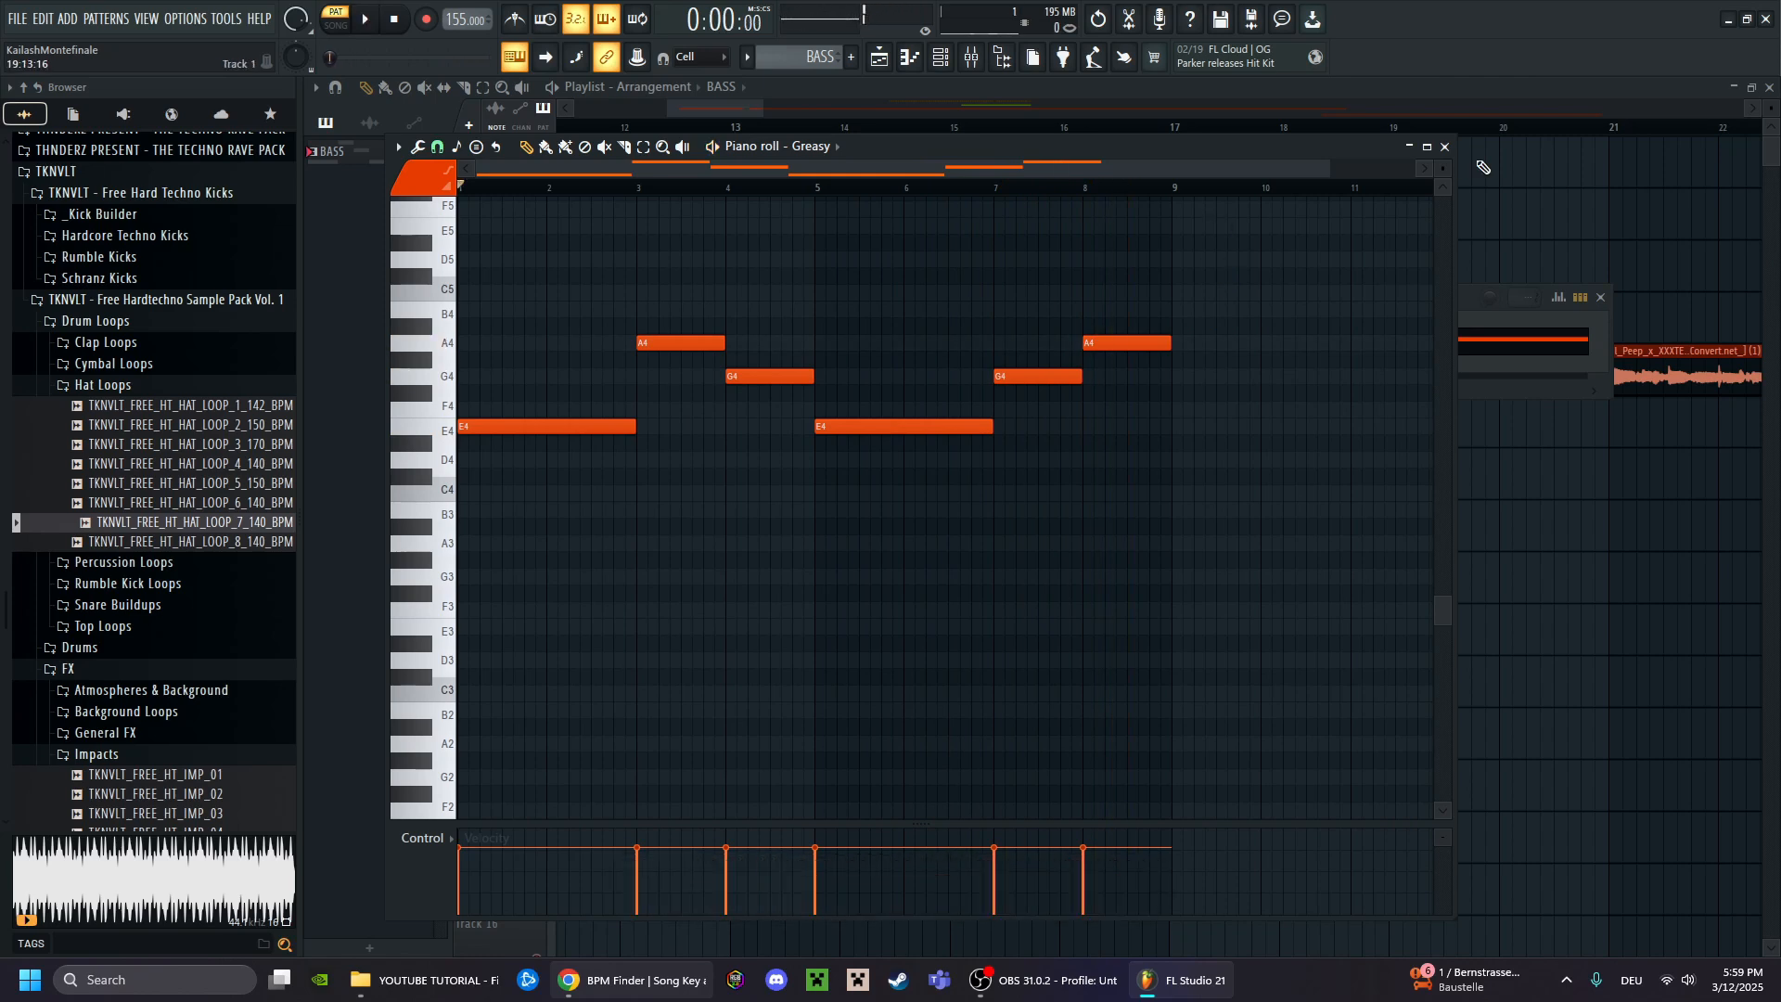
# Play the BASS clip with the acapella from just before bar 13, and place a second BASS clip at bar 21 on Track 4
pyautogui.moveTo(1485, 167); pyautogui.dragTo(818, 315)
pyautogui.scroll(-4, 825, 132)
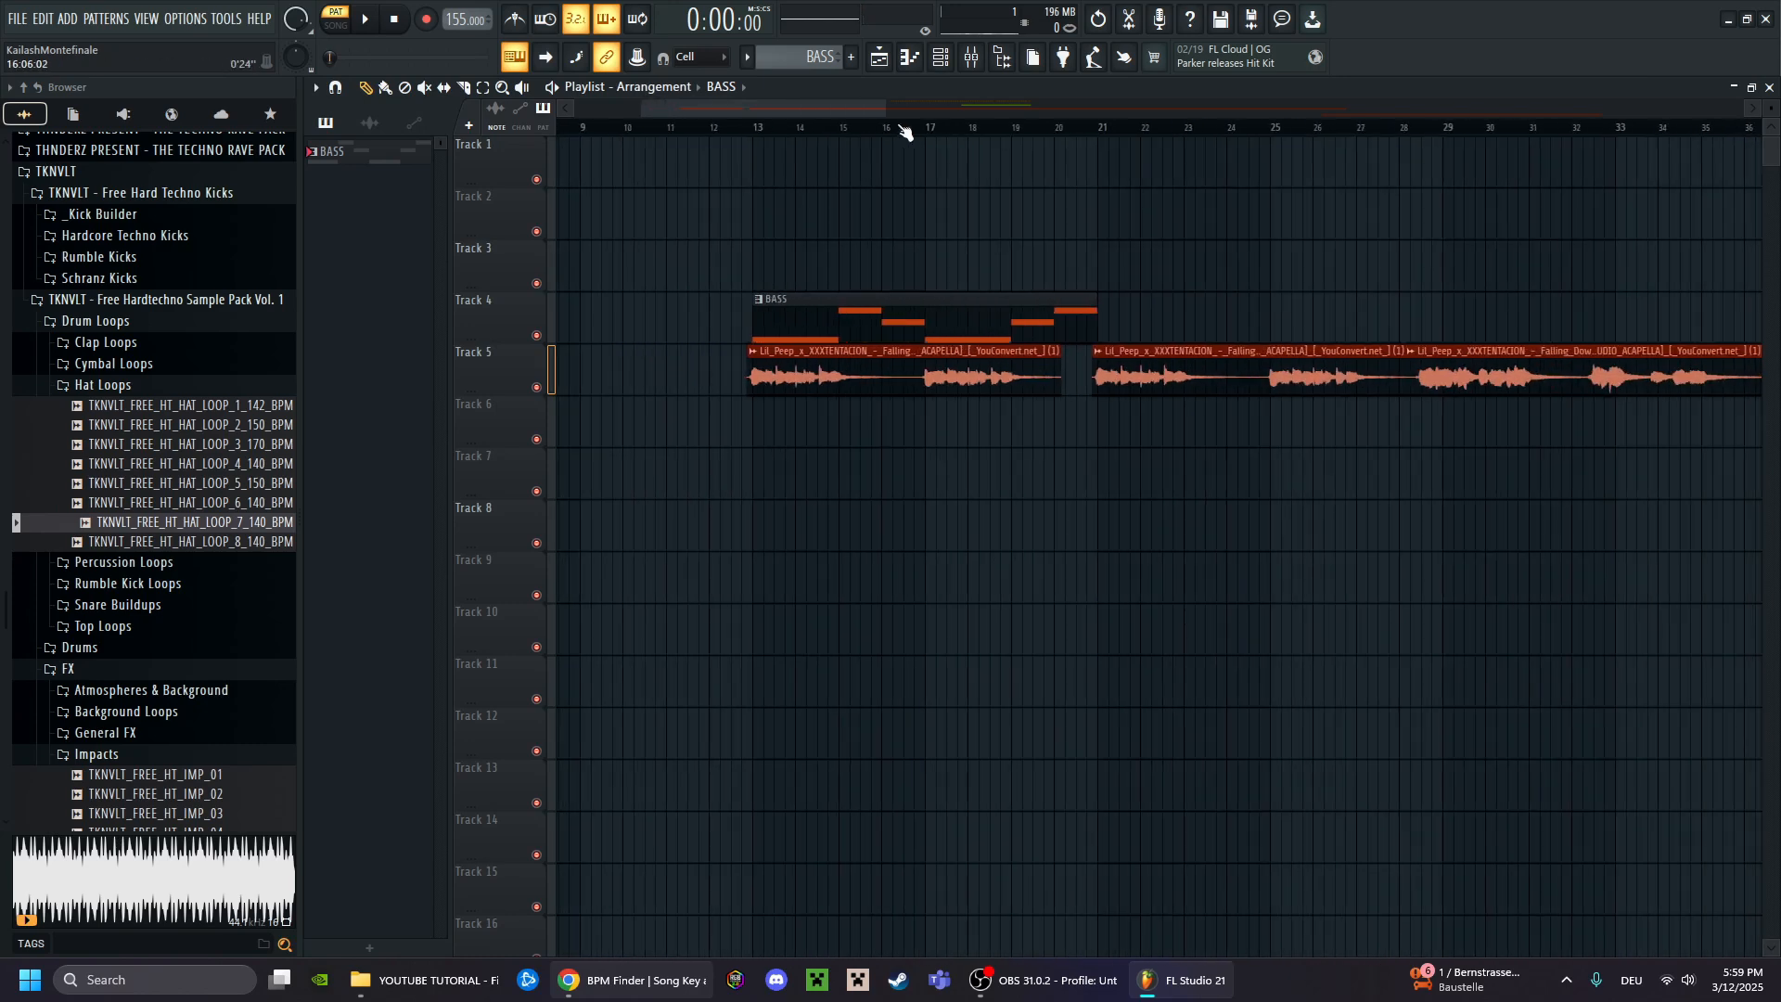
pyautogui.press('l')
pyautogui.press('space')
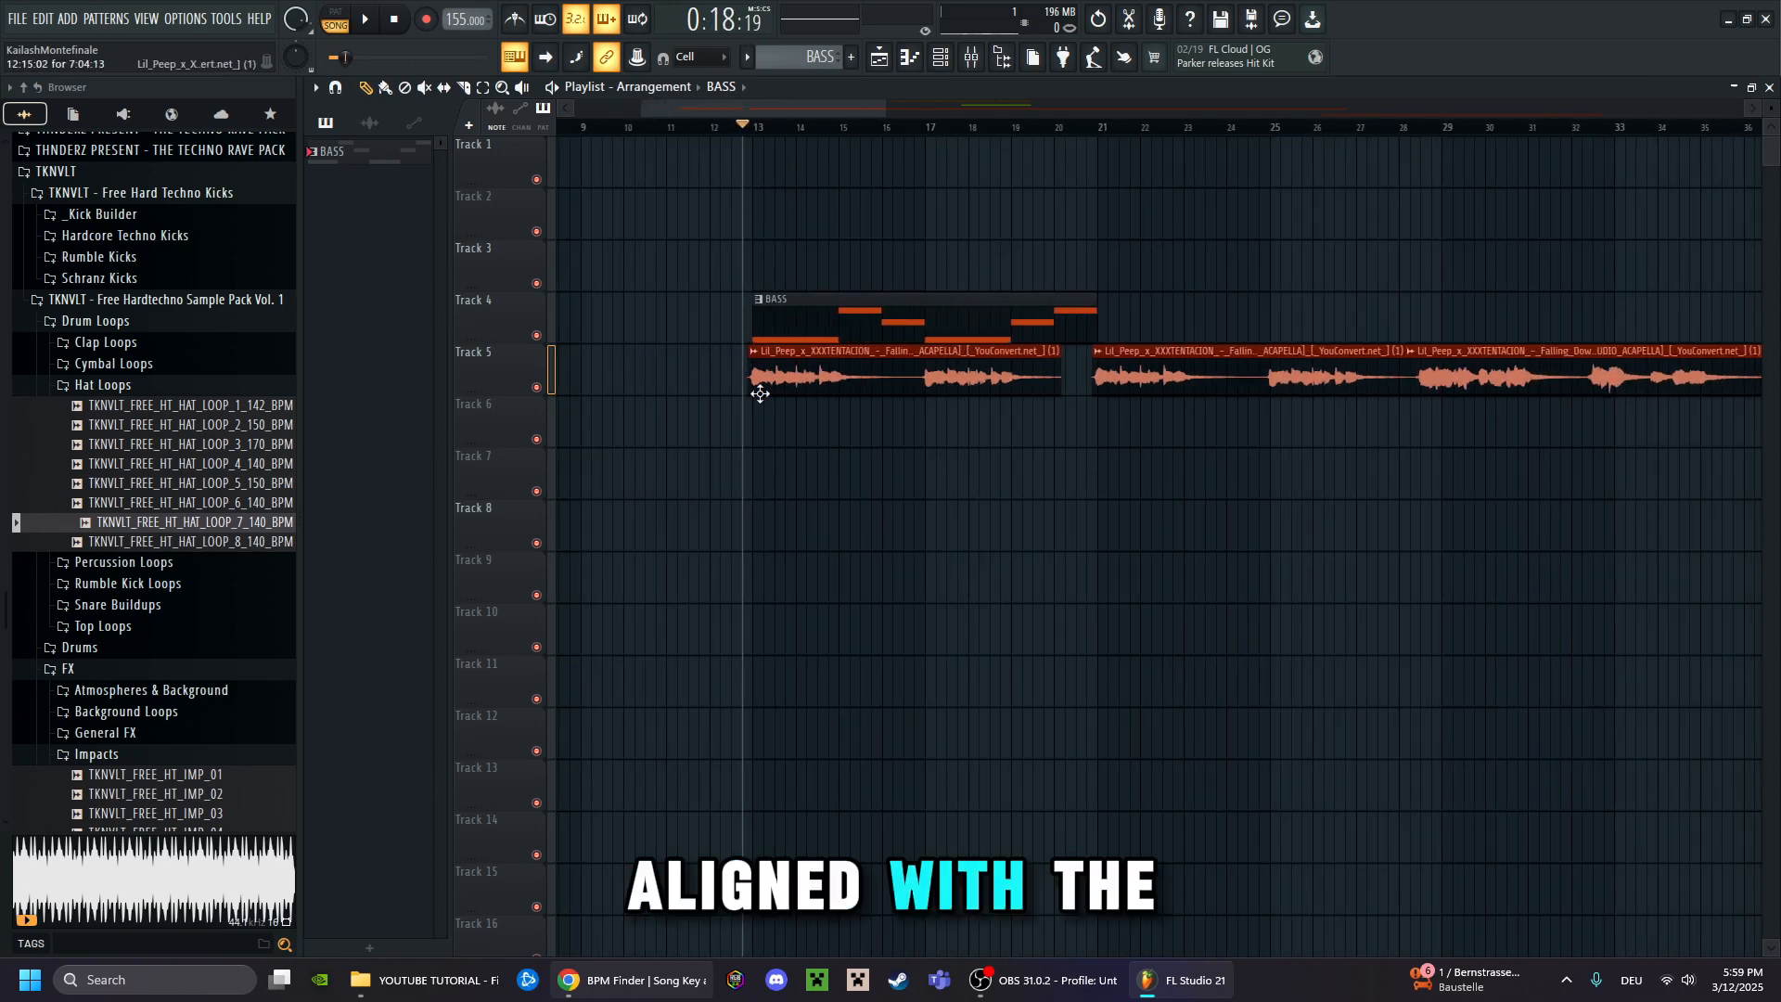
pyautogui.press('space')
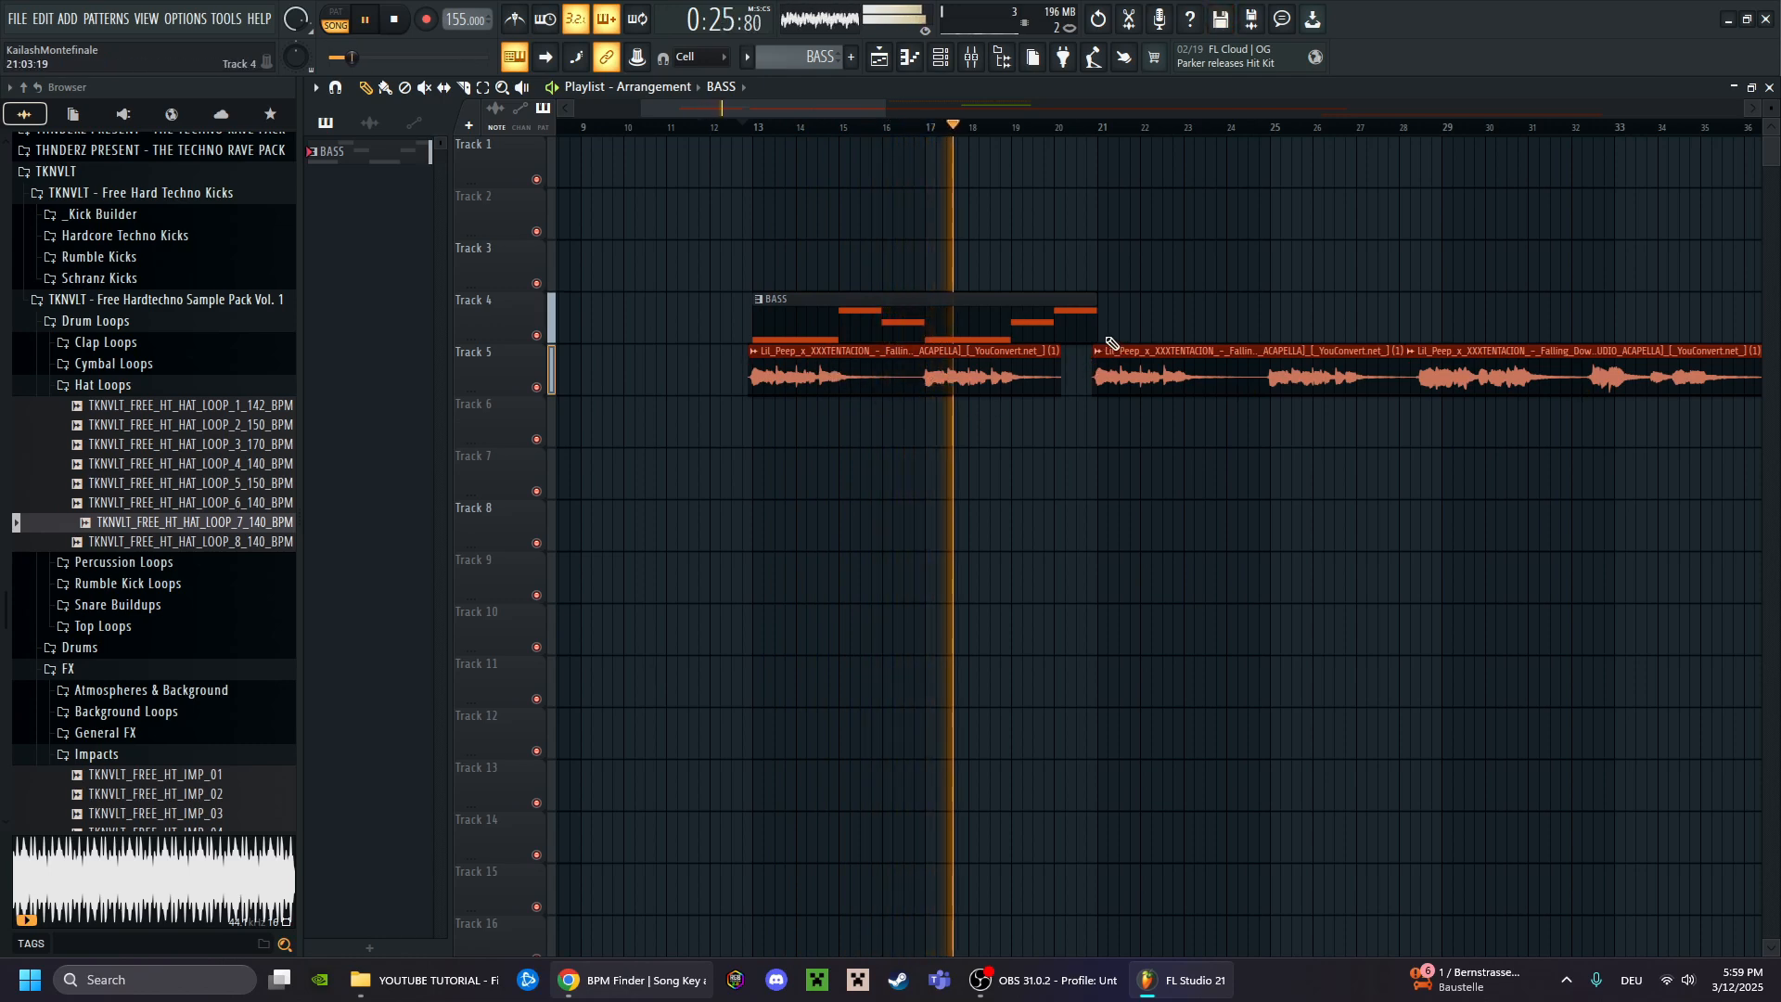
pyautogui.press('space')
pyautogui.scroll(-4, 1114, 118)
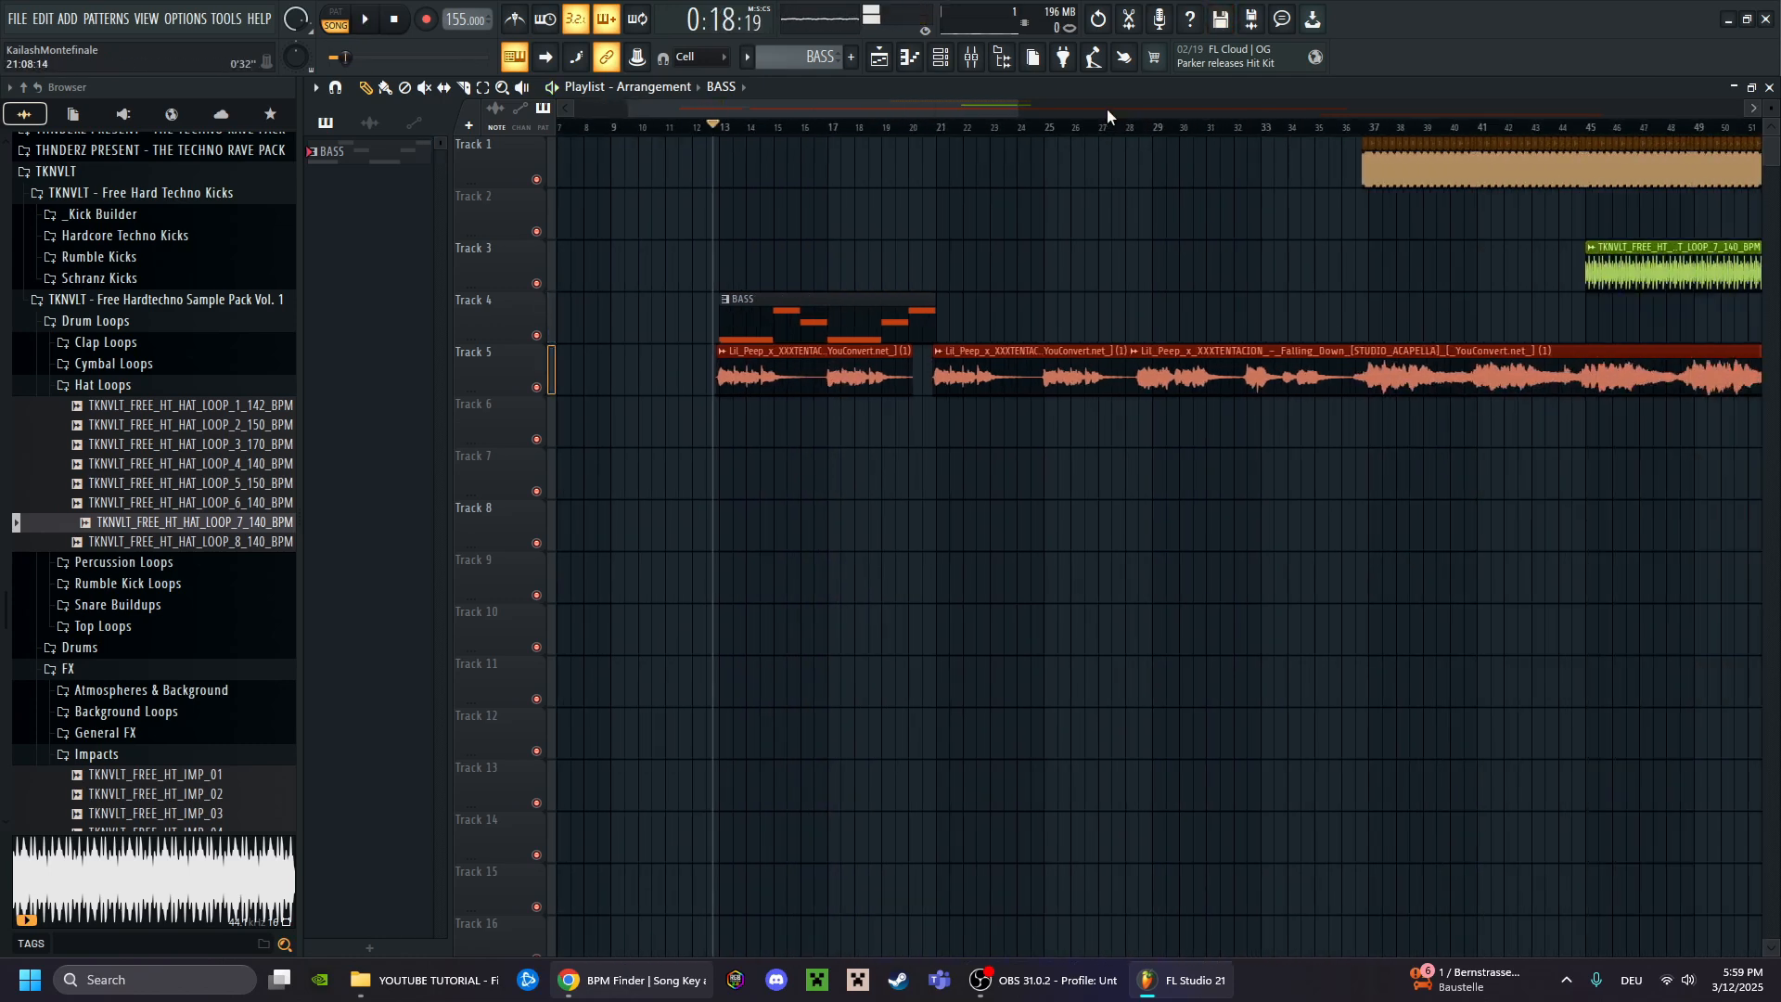
pyautogui.click(943, 323)
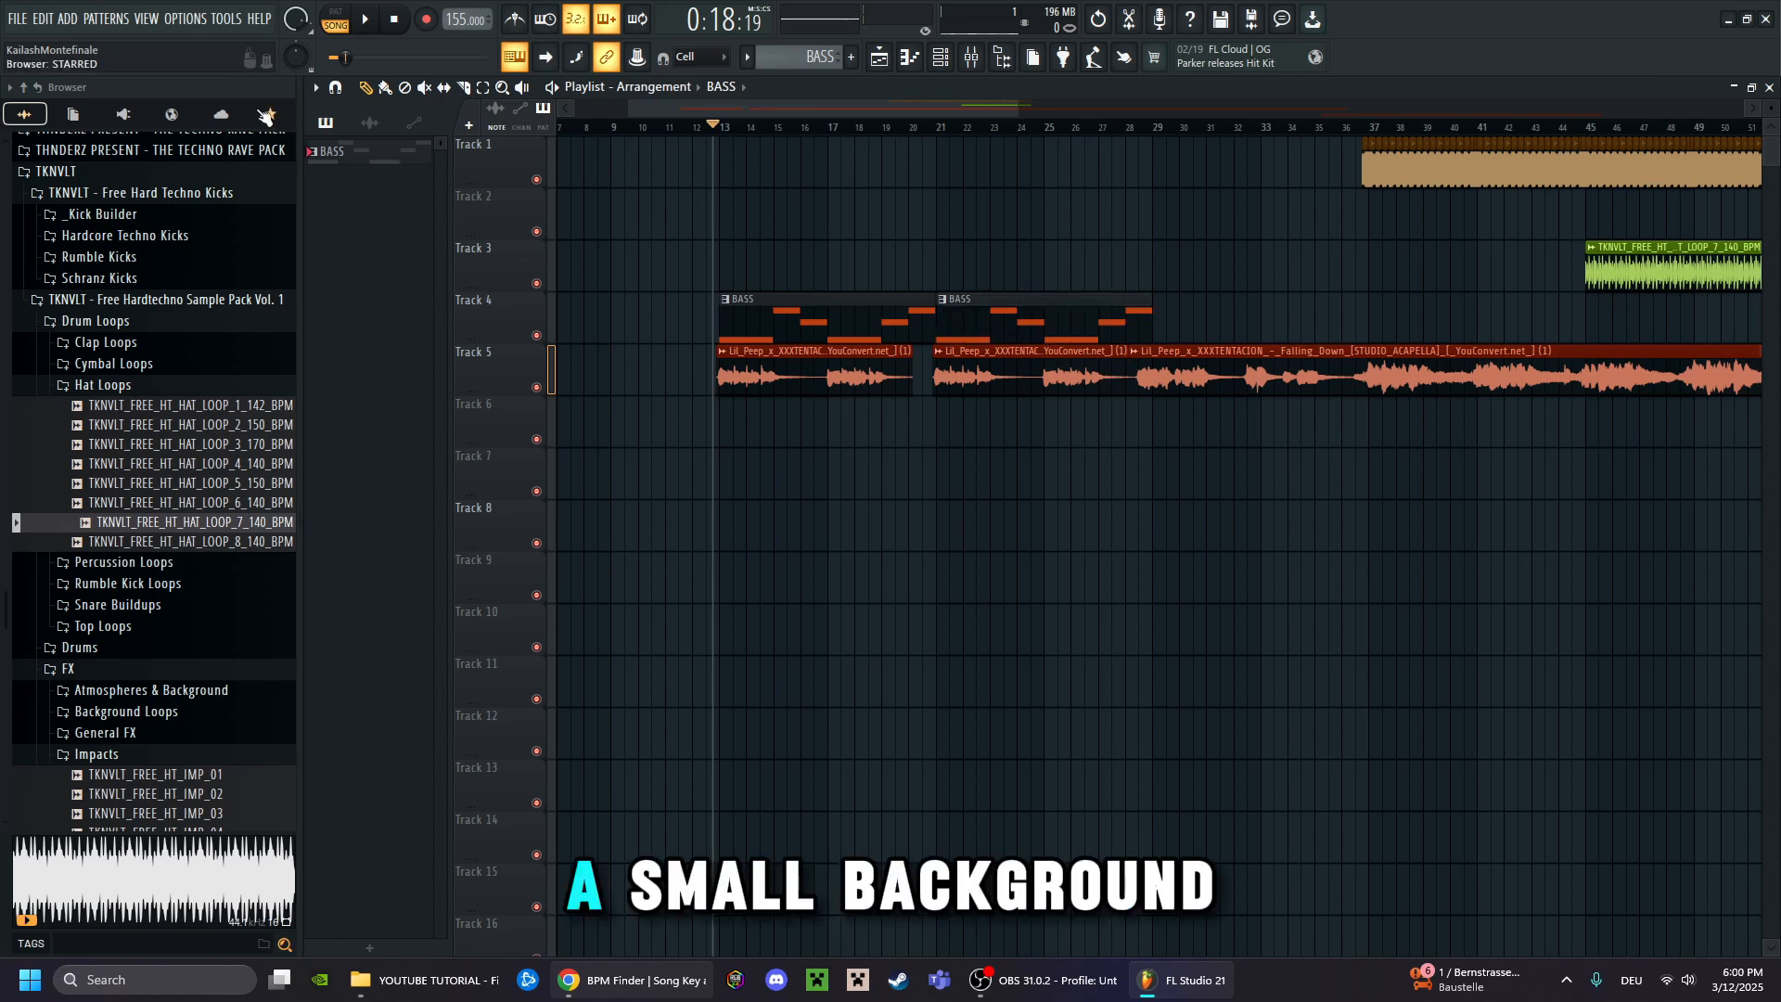
# Create a new pattern named MELODY
pyautogui.click(851, 59)
pyautogui.write('MA')
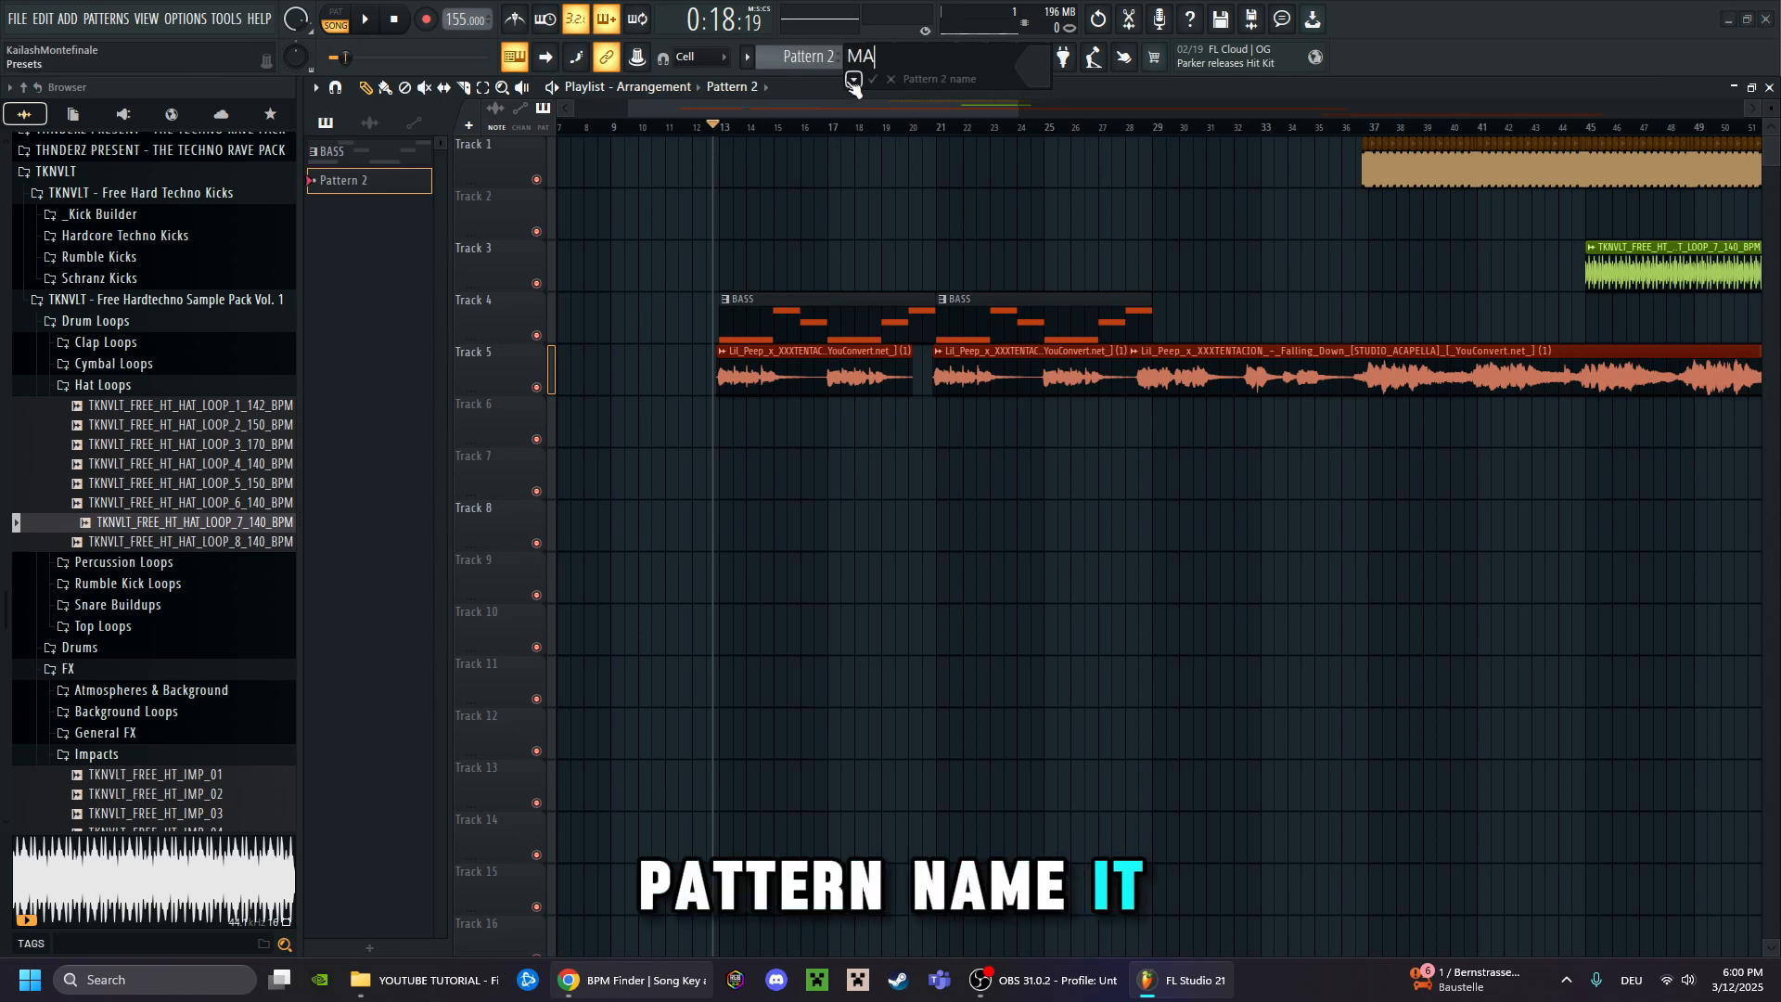
pyautogui.write('LODY')
pyautogui.press('Return')
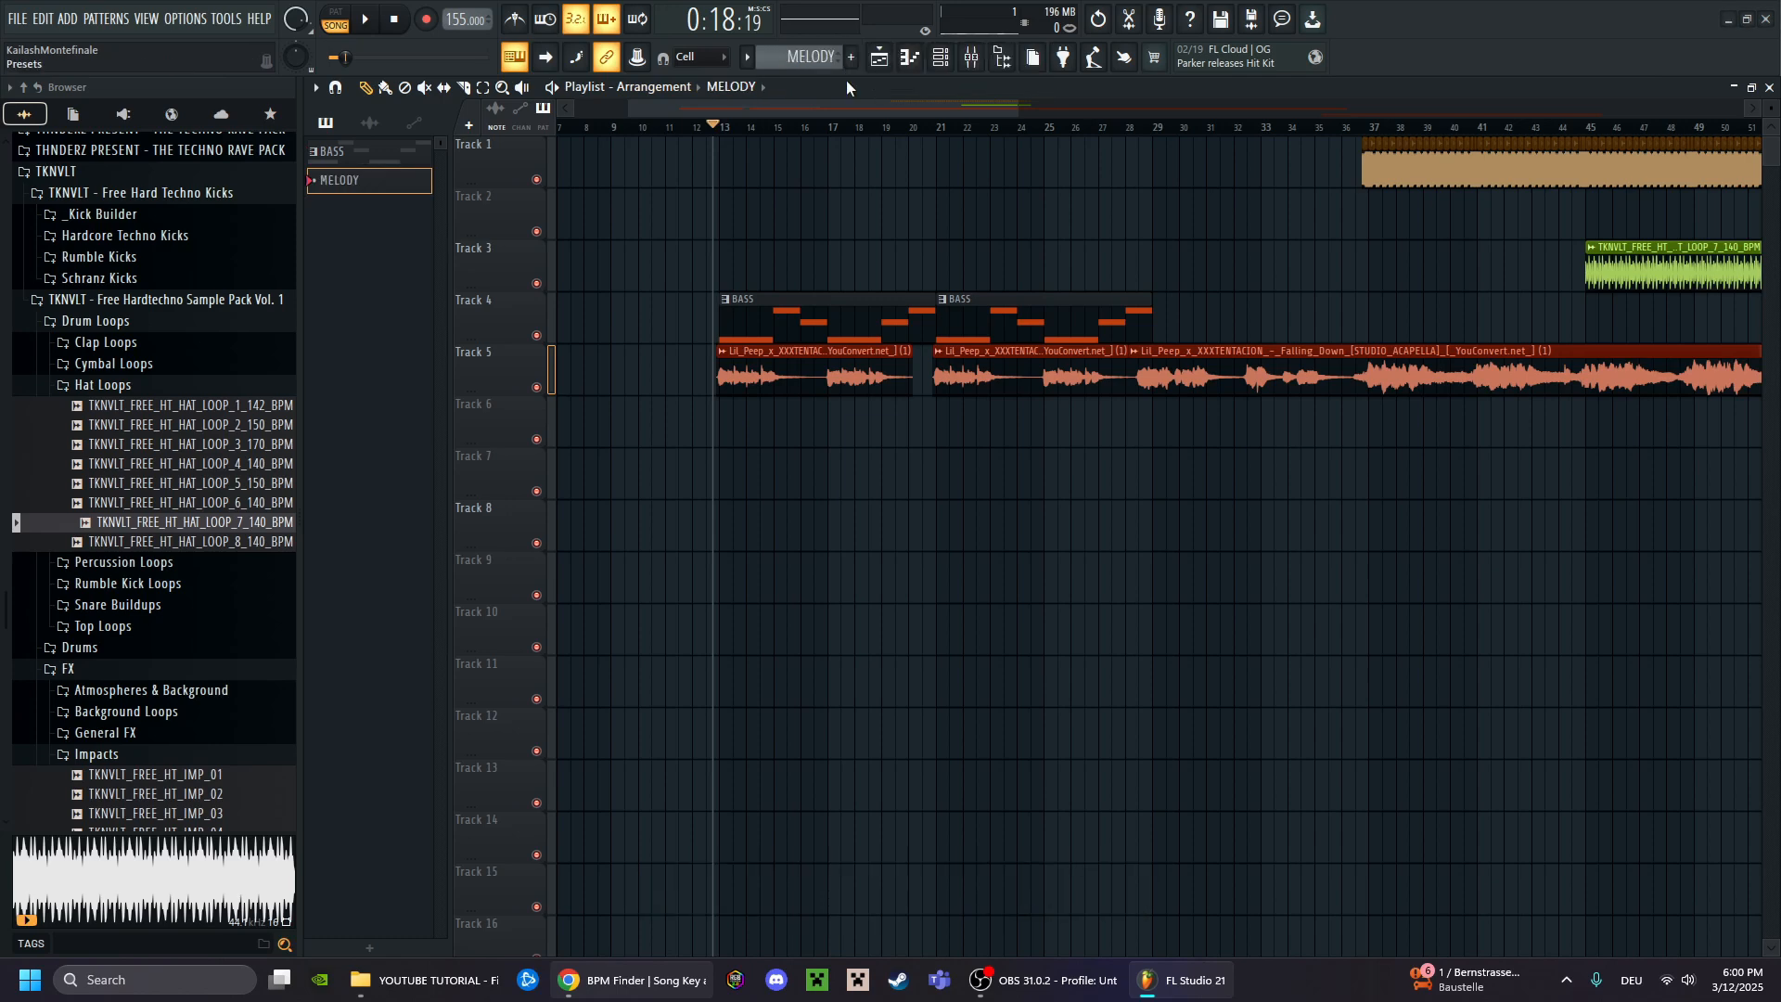
# Add another Sytrus instrument and load its Formant preset
pyautogui.click(67, 18)
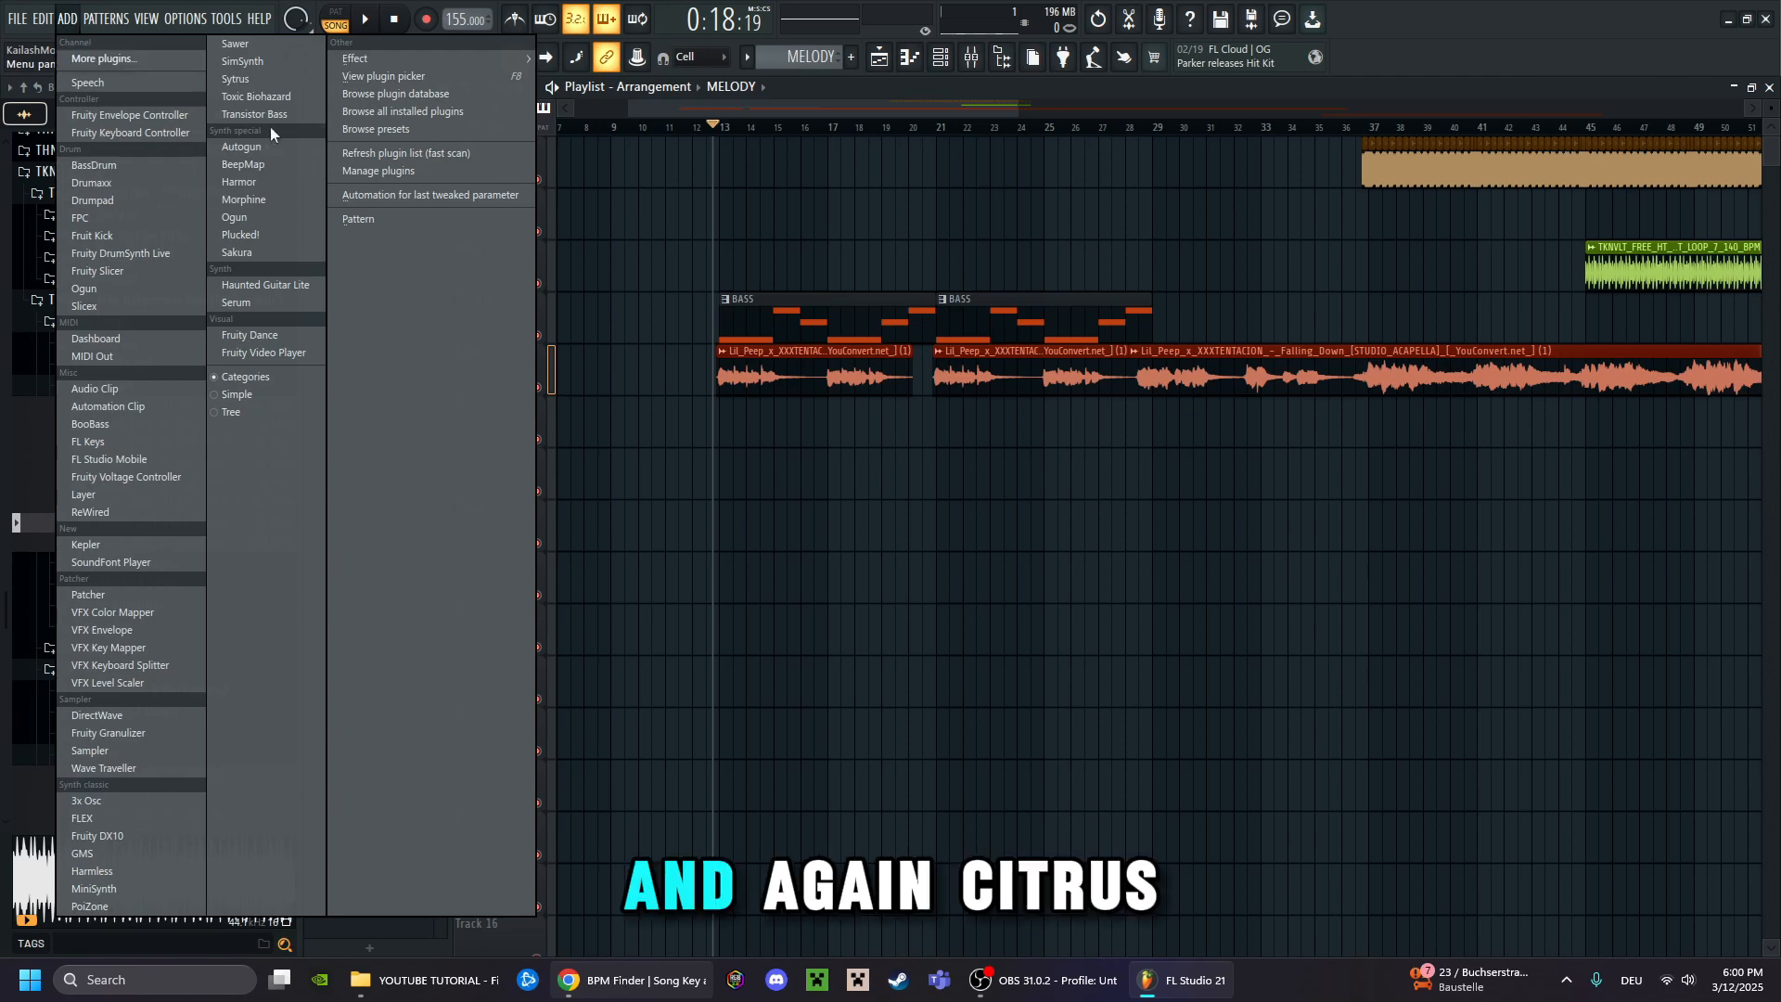
pyautogui.click(269, 77)
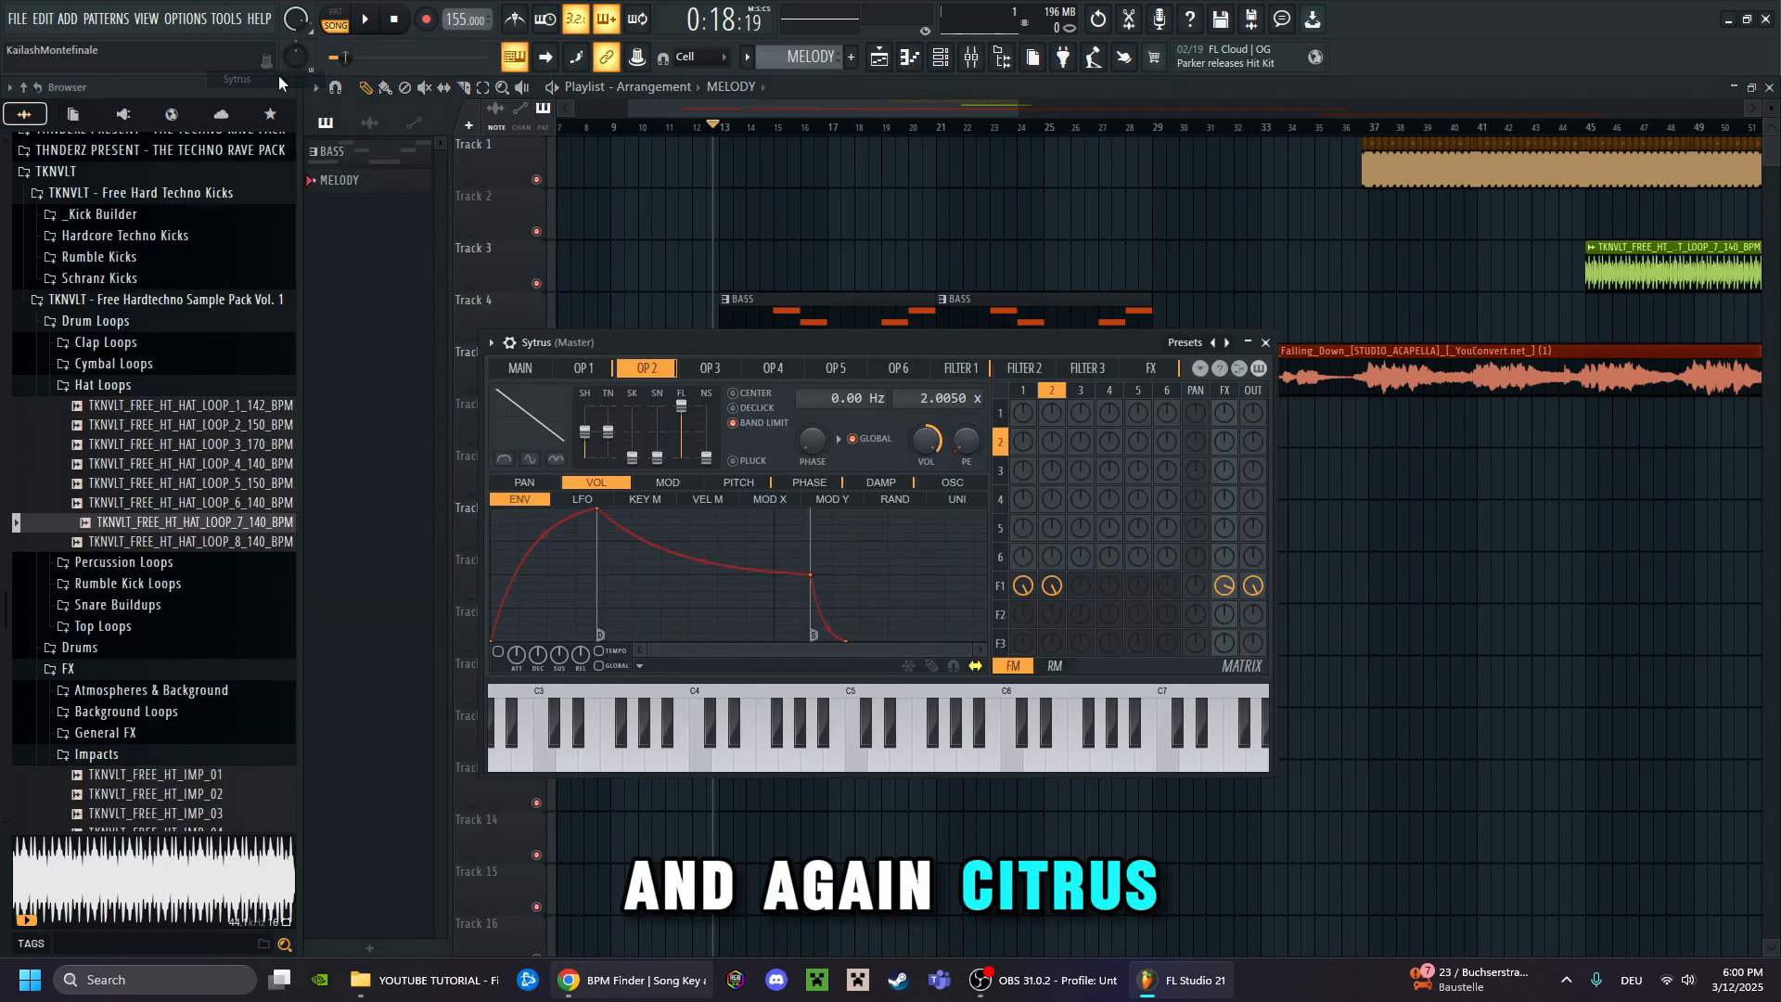
pyautogui.click(1197, 355)
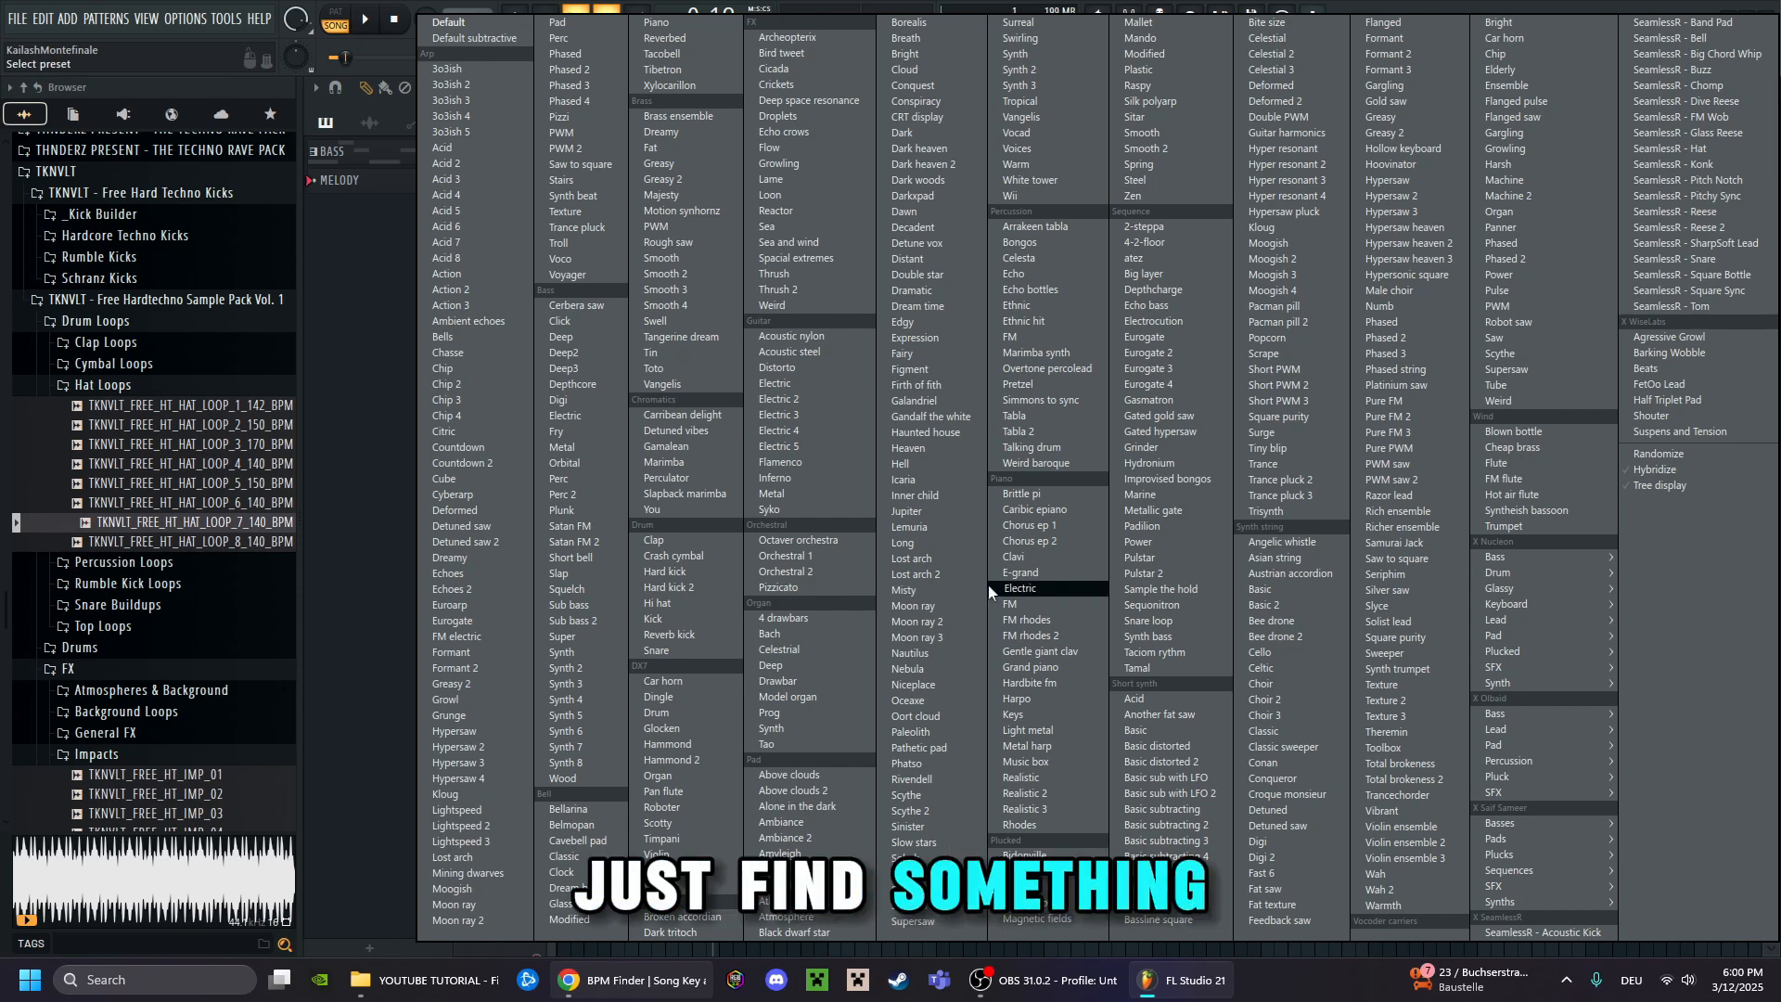
pyautogui.click(1403, 41)
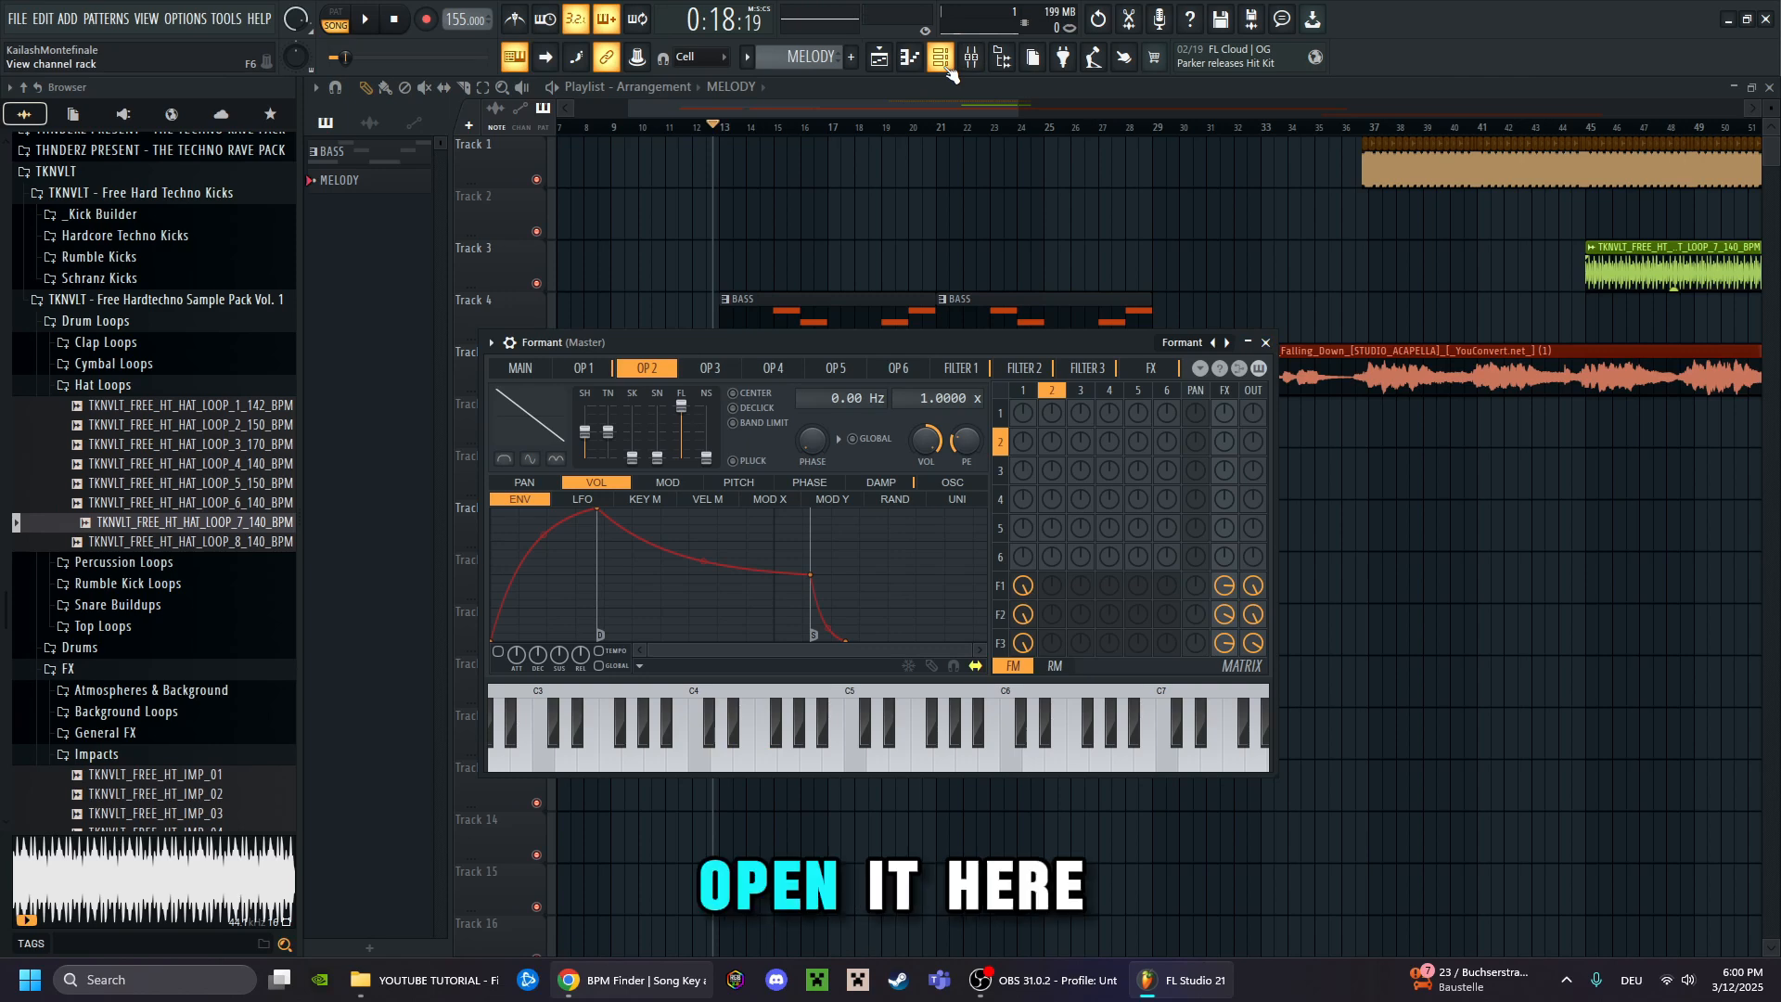
# Open the empty piano roll of the Formant channel
pyautogui.click(940, 58)
pyautogui.rightClick(608, 367)
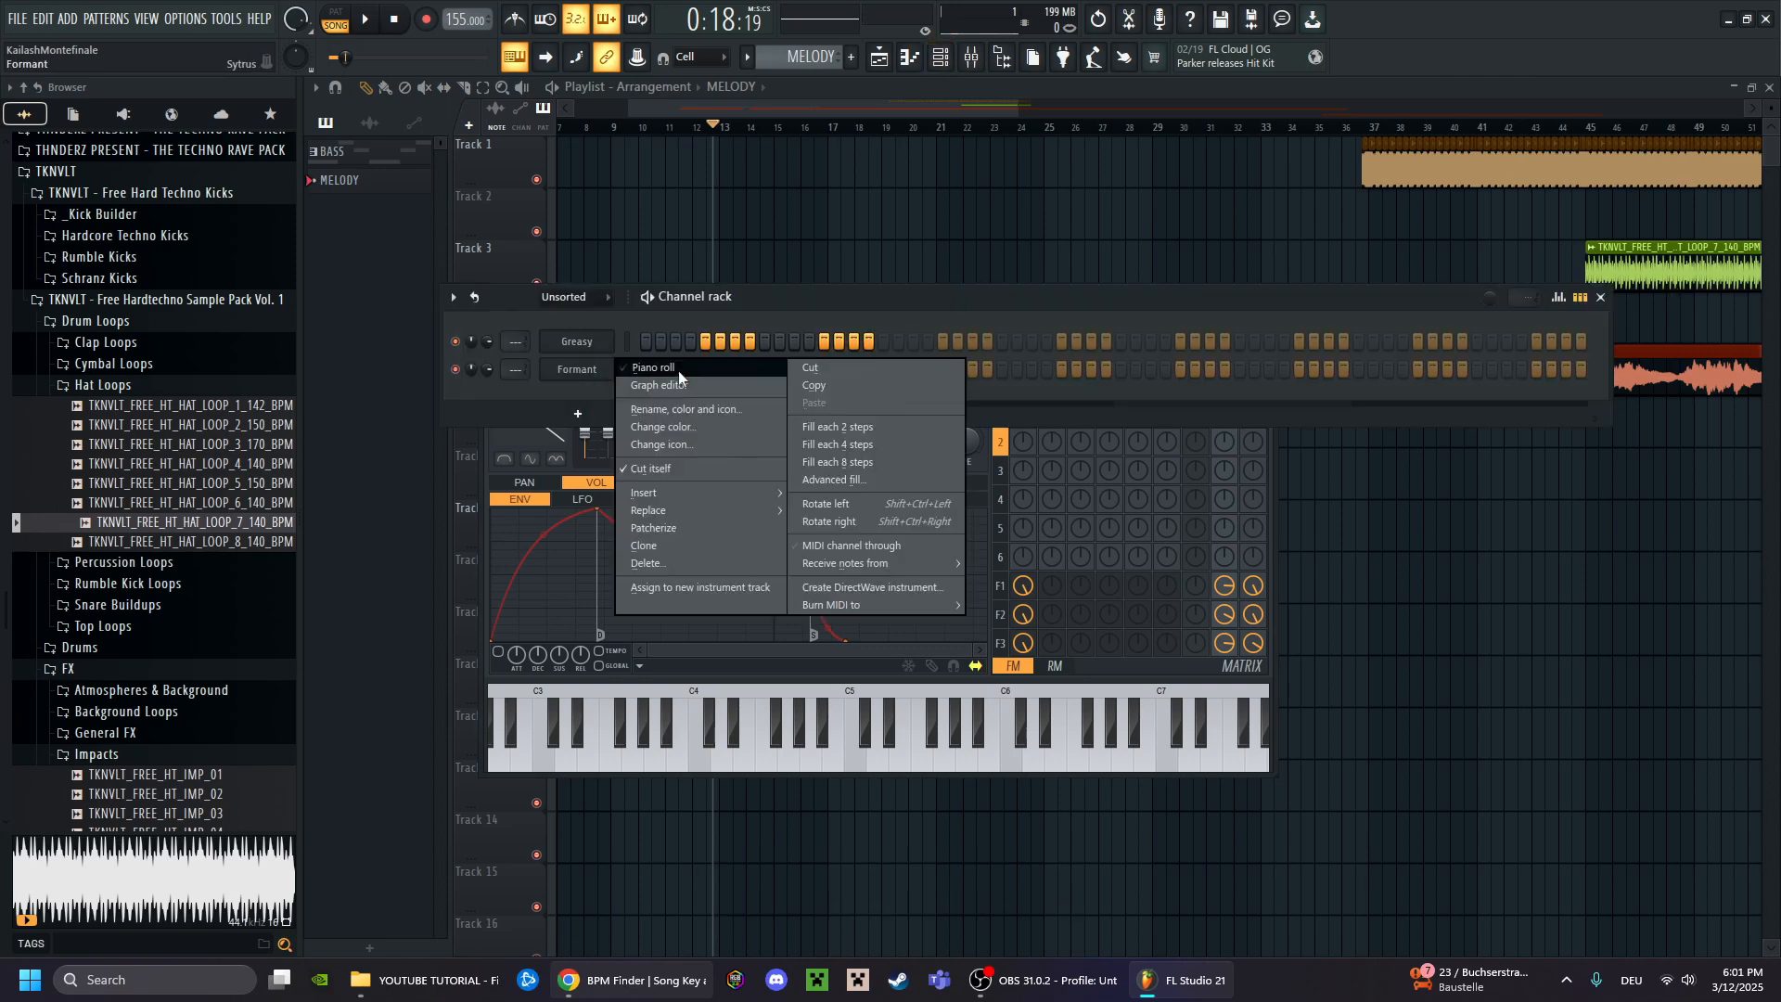
pyautogui.click(678, 373)
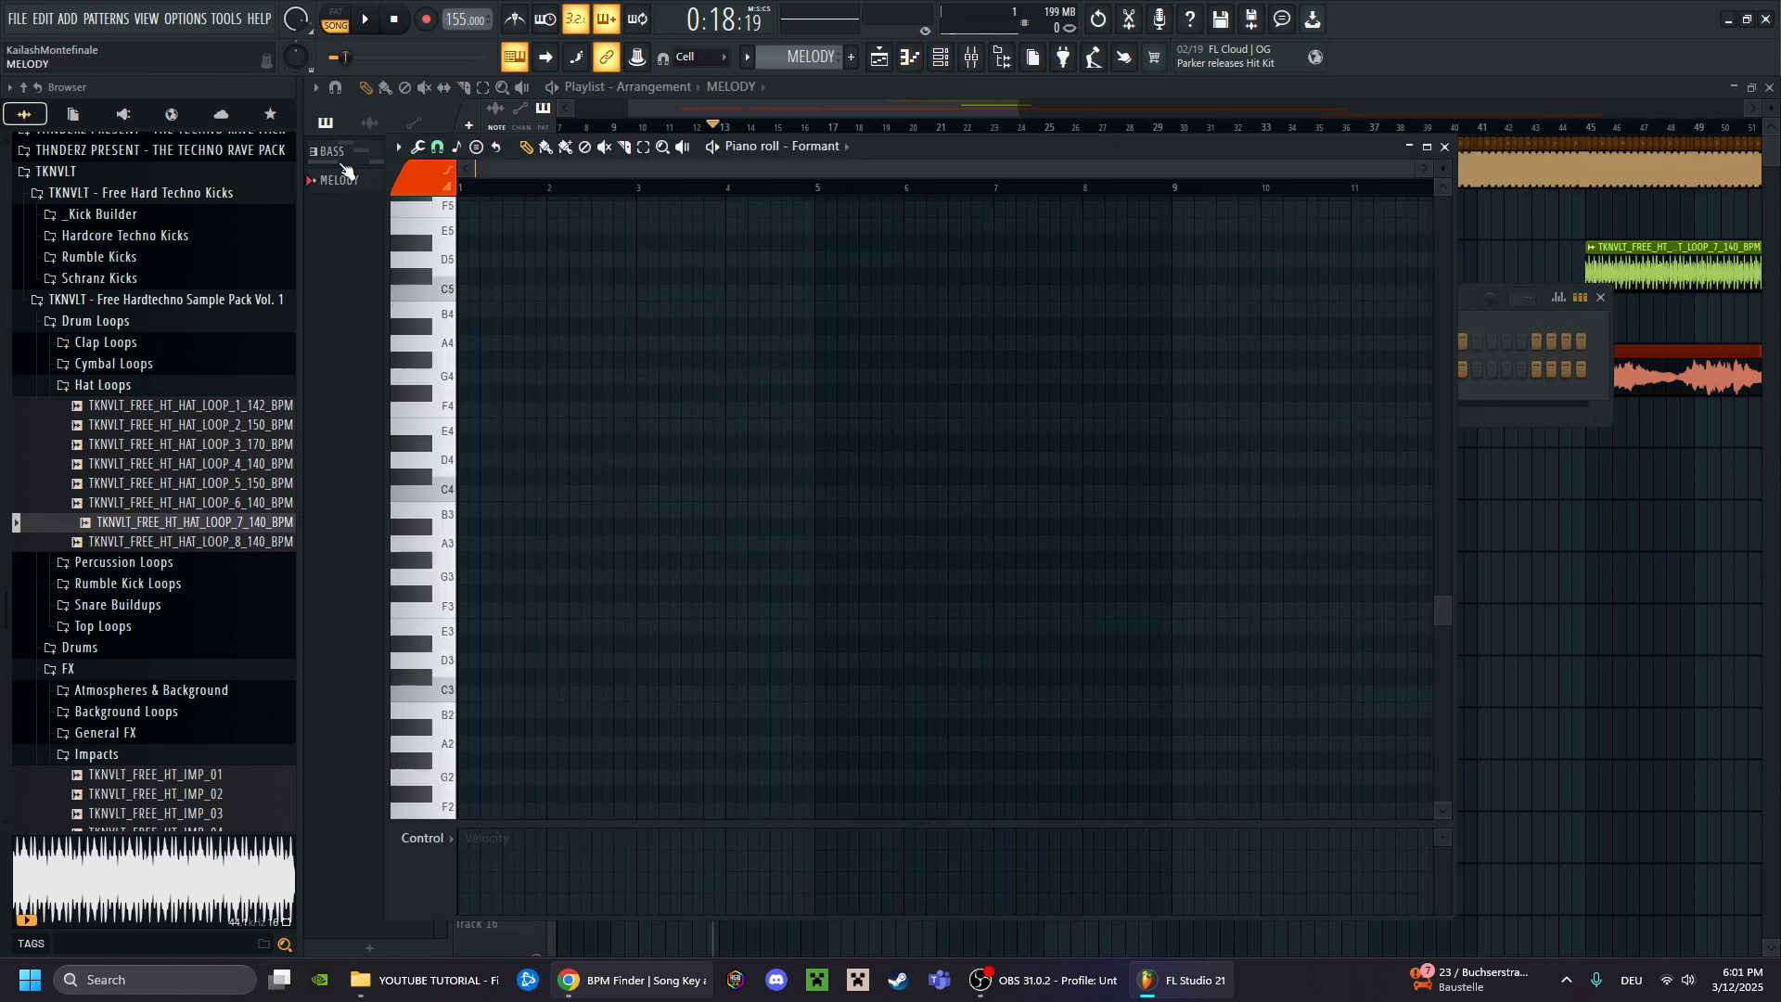
# Copy all the Greasy notes from the BASS pattern's piano roll
pyautogui.click(360, 165)
pyautogui.doubleClick(813, 303)
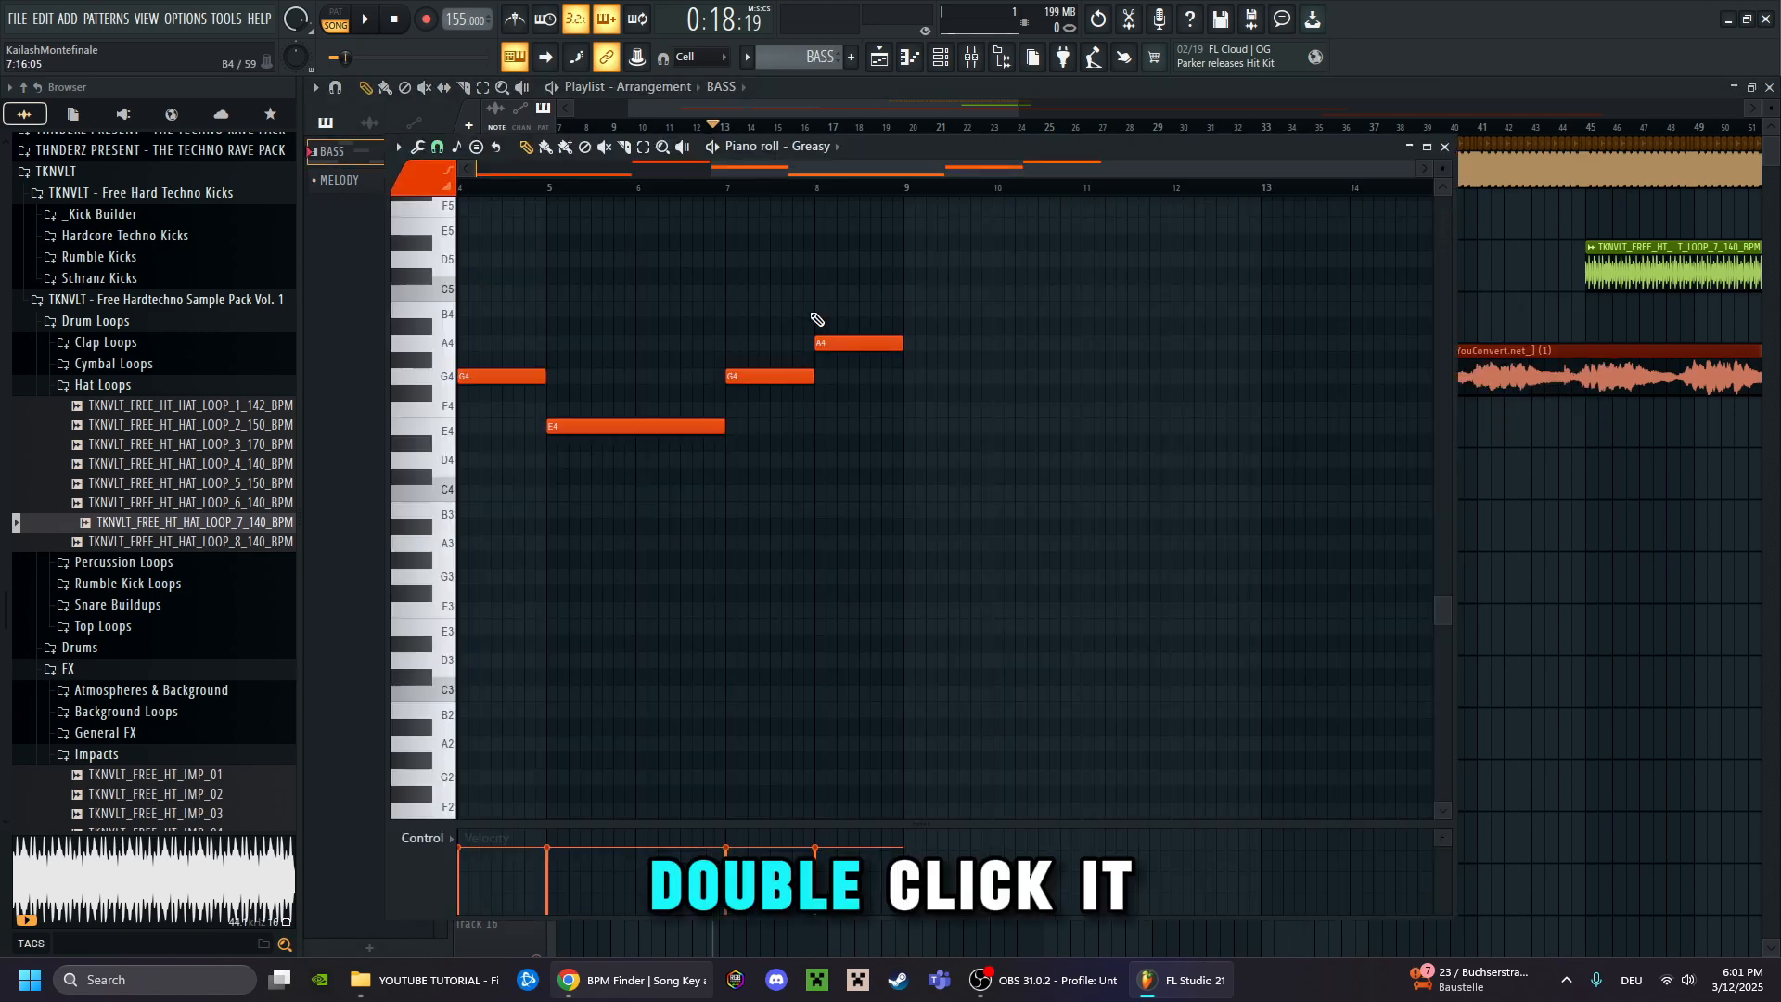
pyautogui.hotkey('ctrl', 'a')
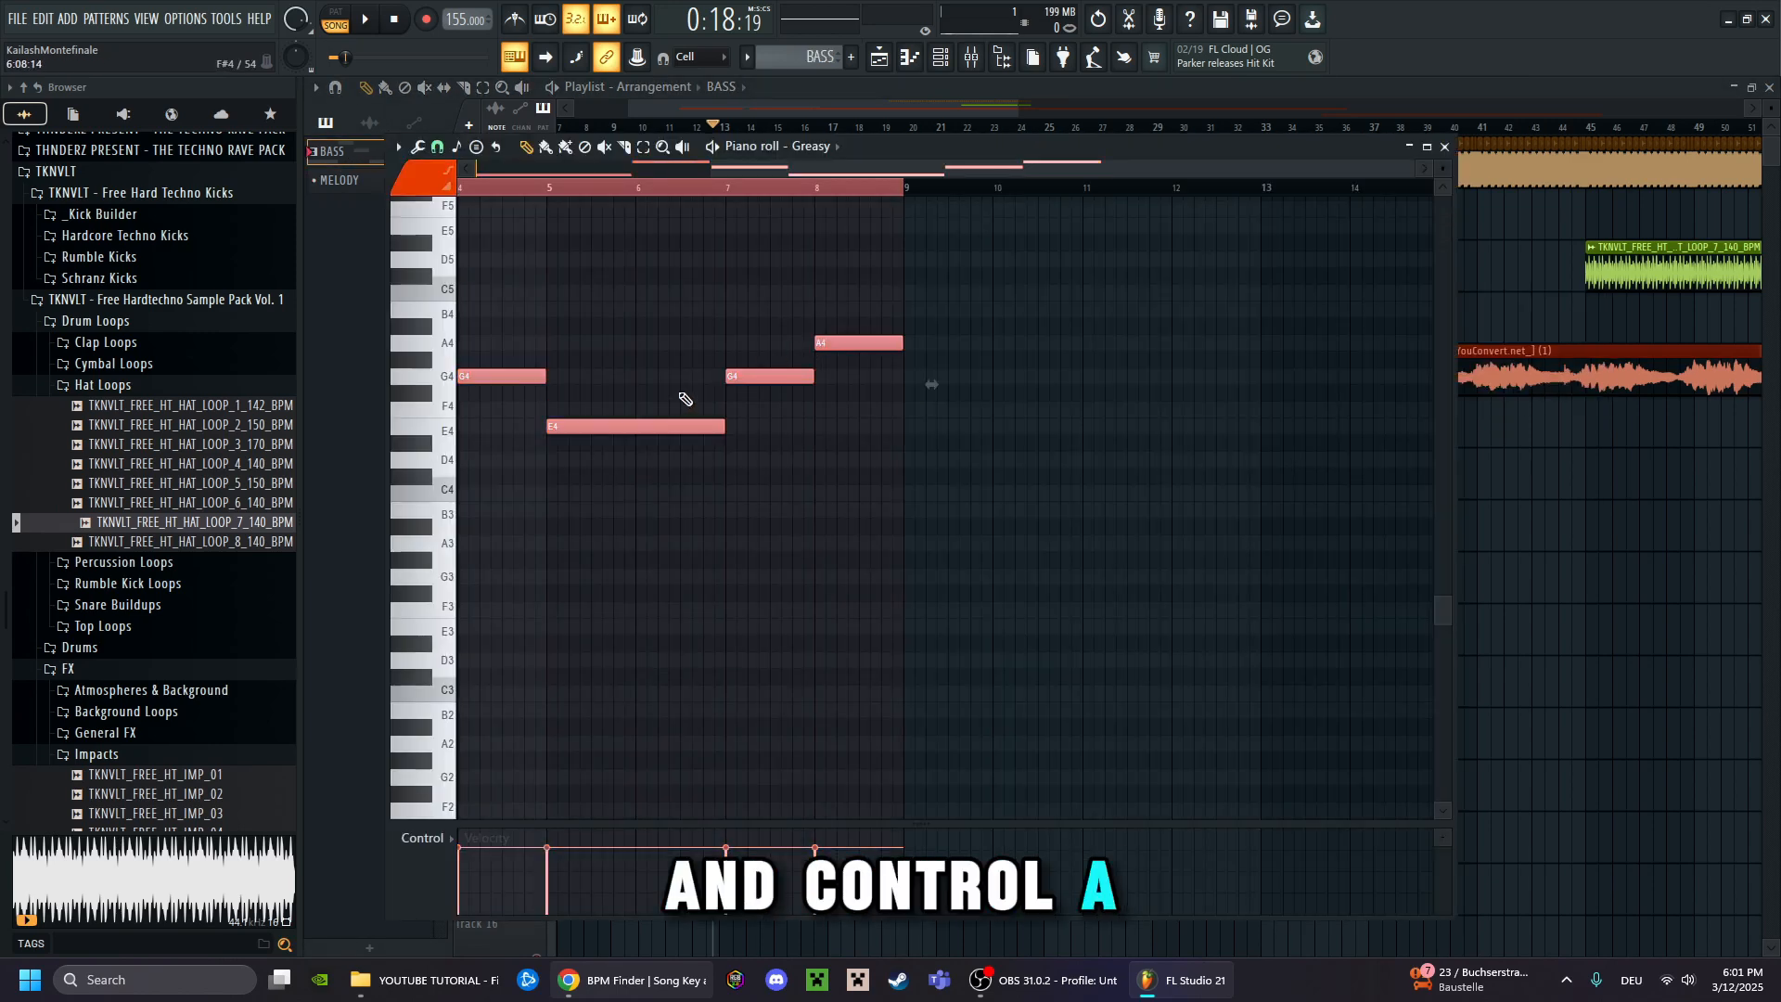
pyautogui.hscroll(-3, 828, 170)
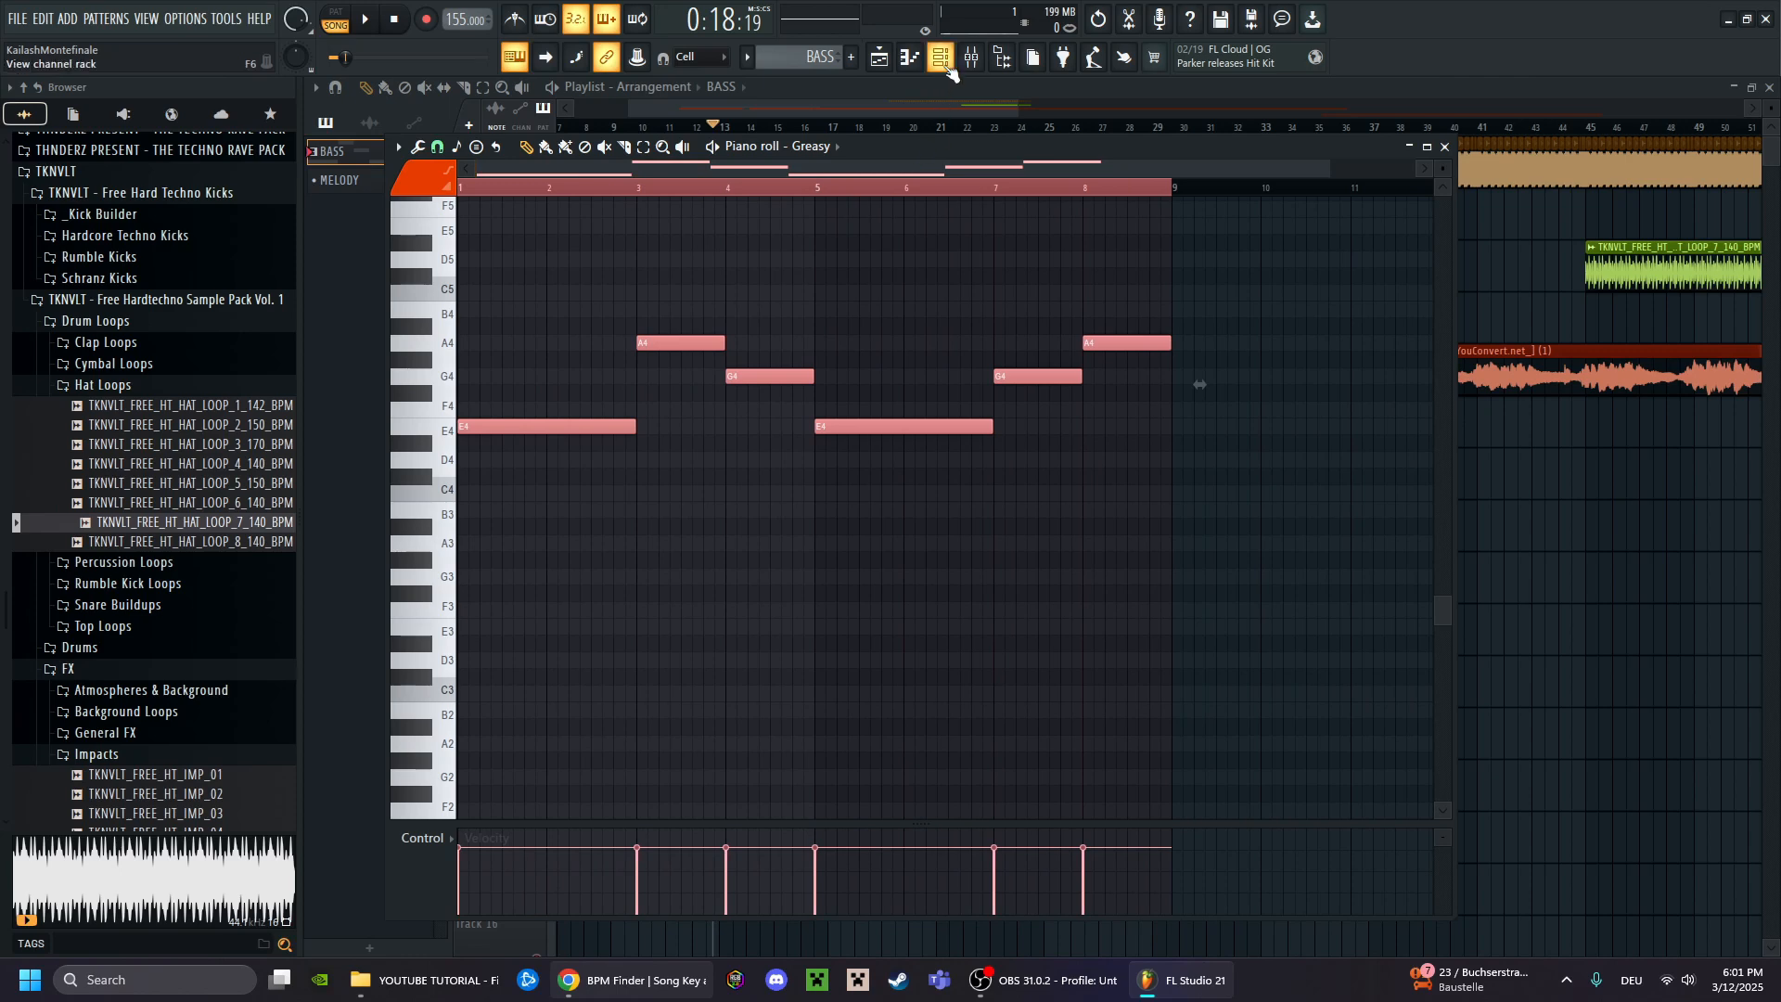
pyautogui.click(1444, 146)
# Paste the copied bass notes into the Formant channel's piano roll in the MELODY pattern and play them back
pyautogui.click(363, 180)
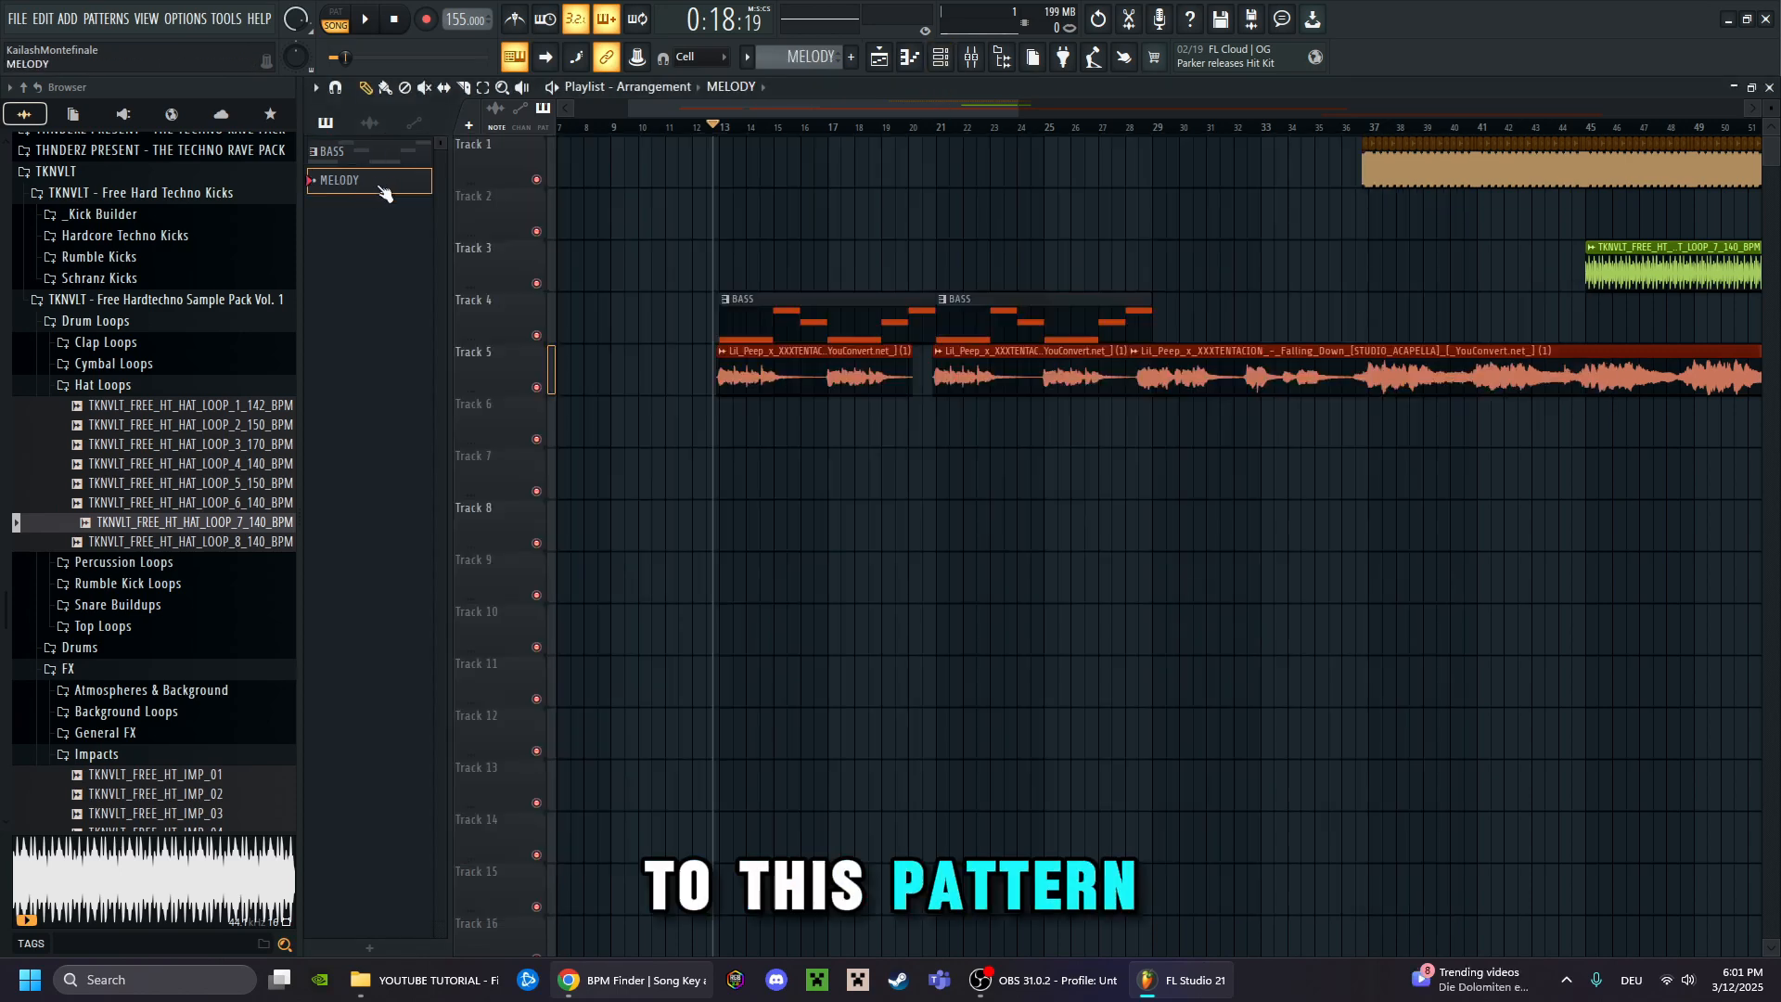
pyautogui.press('F6')
pyautogui.rightClick(582, 369)
pyautogui.click(682, 371)
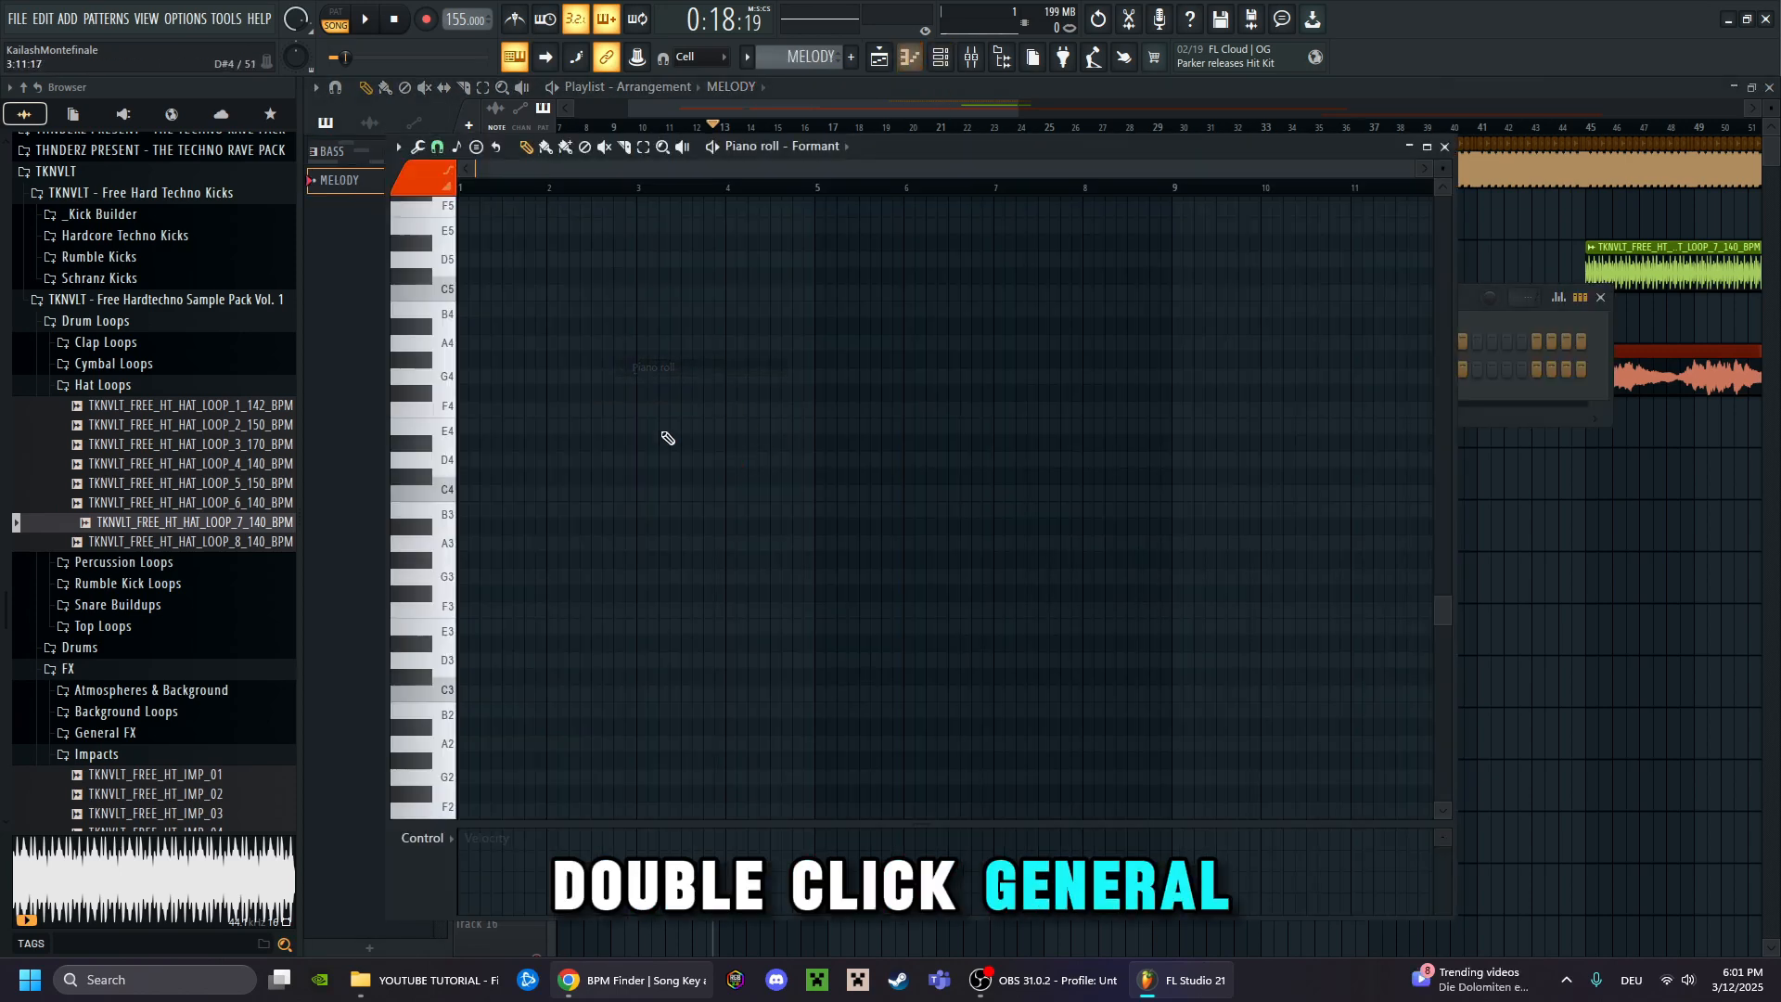
pyautogui.hotkey('ctrl', 'v')
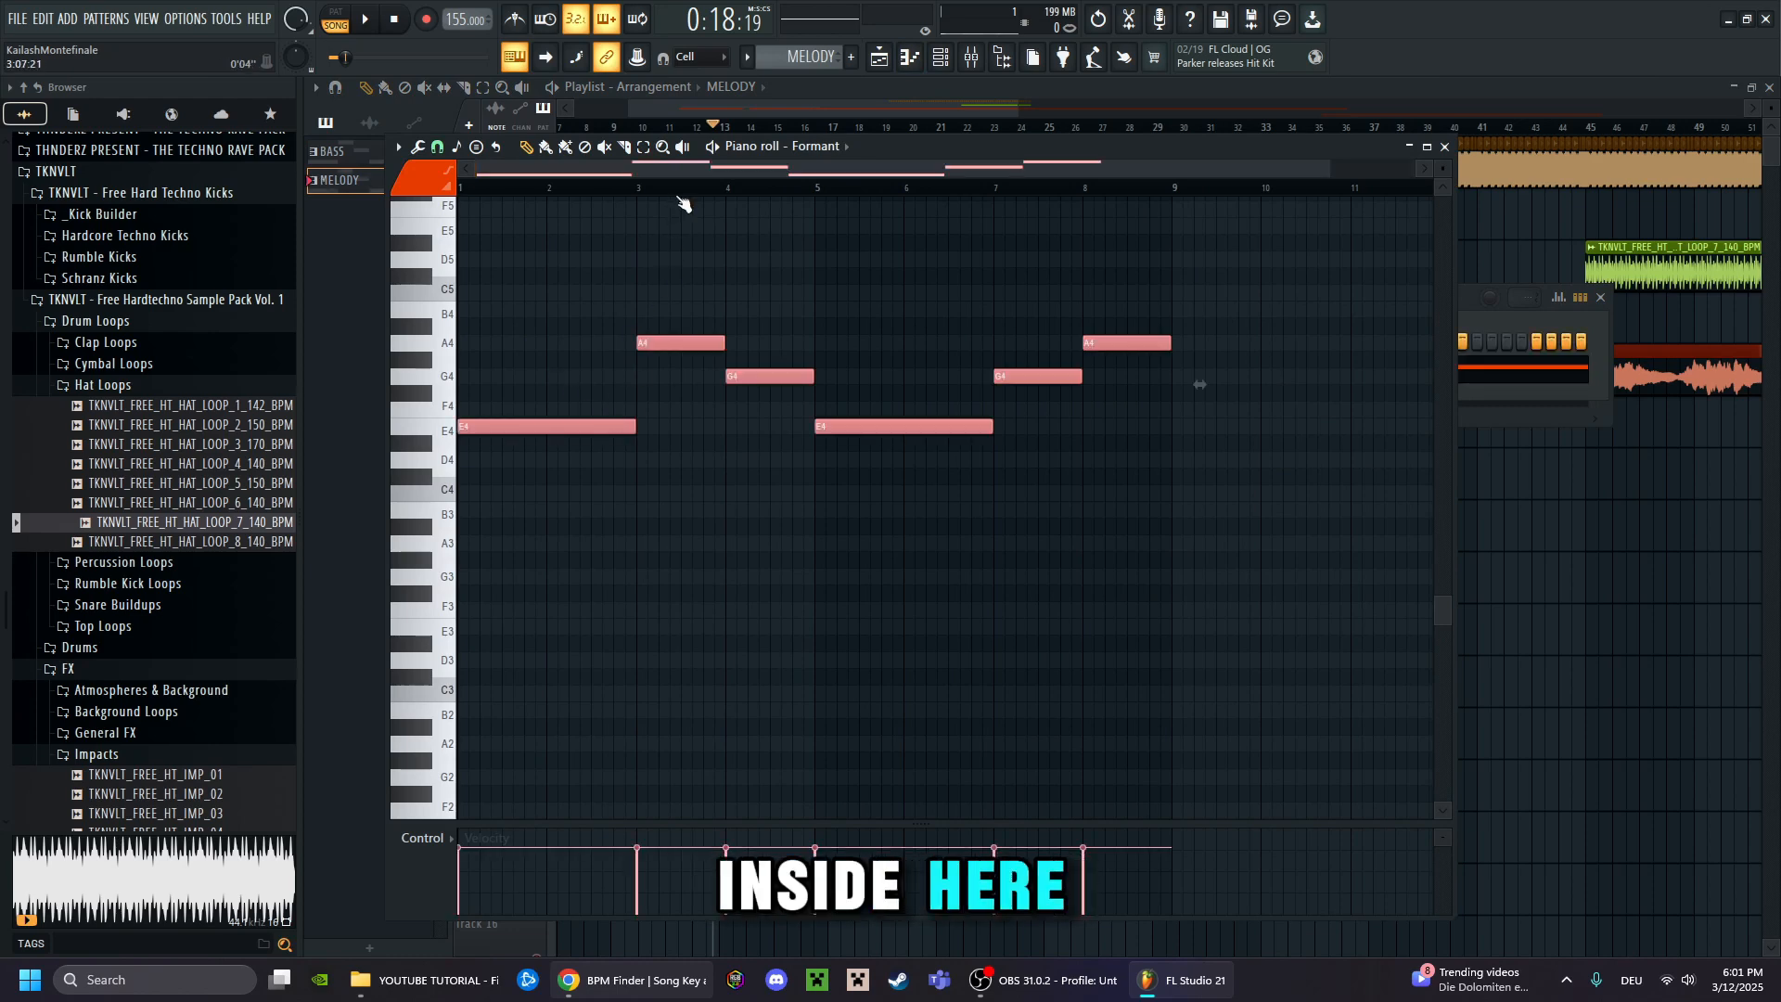
pyautogui.scroll(-1, 684, 190)
pyautogui.press('space')
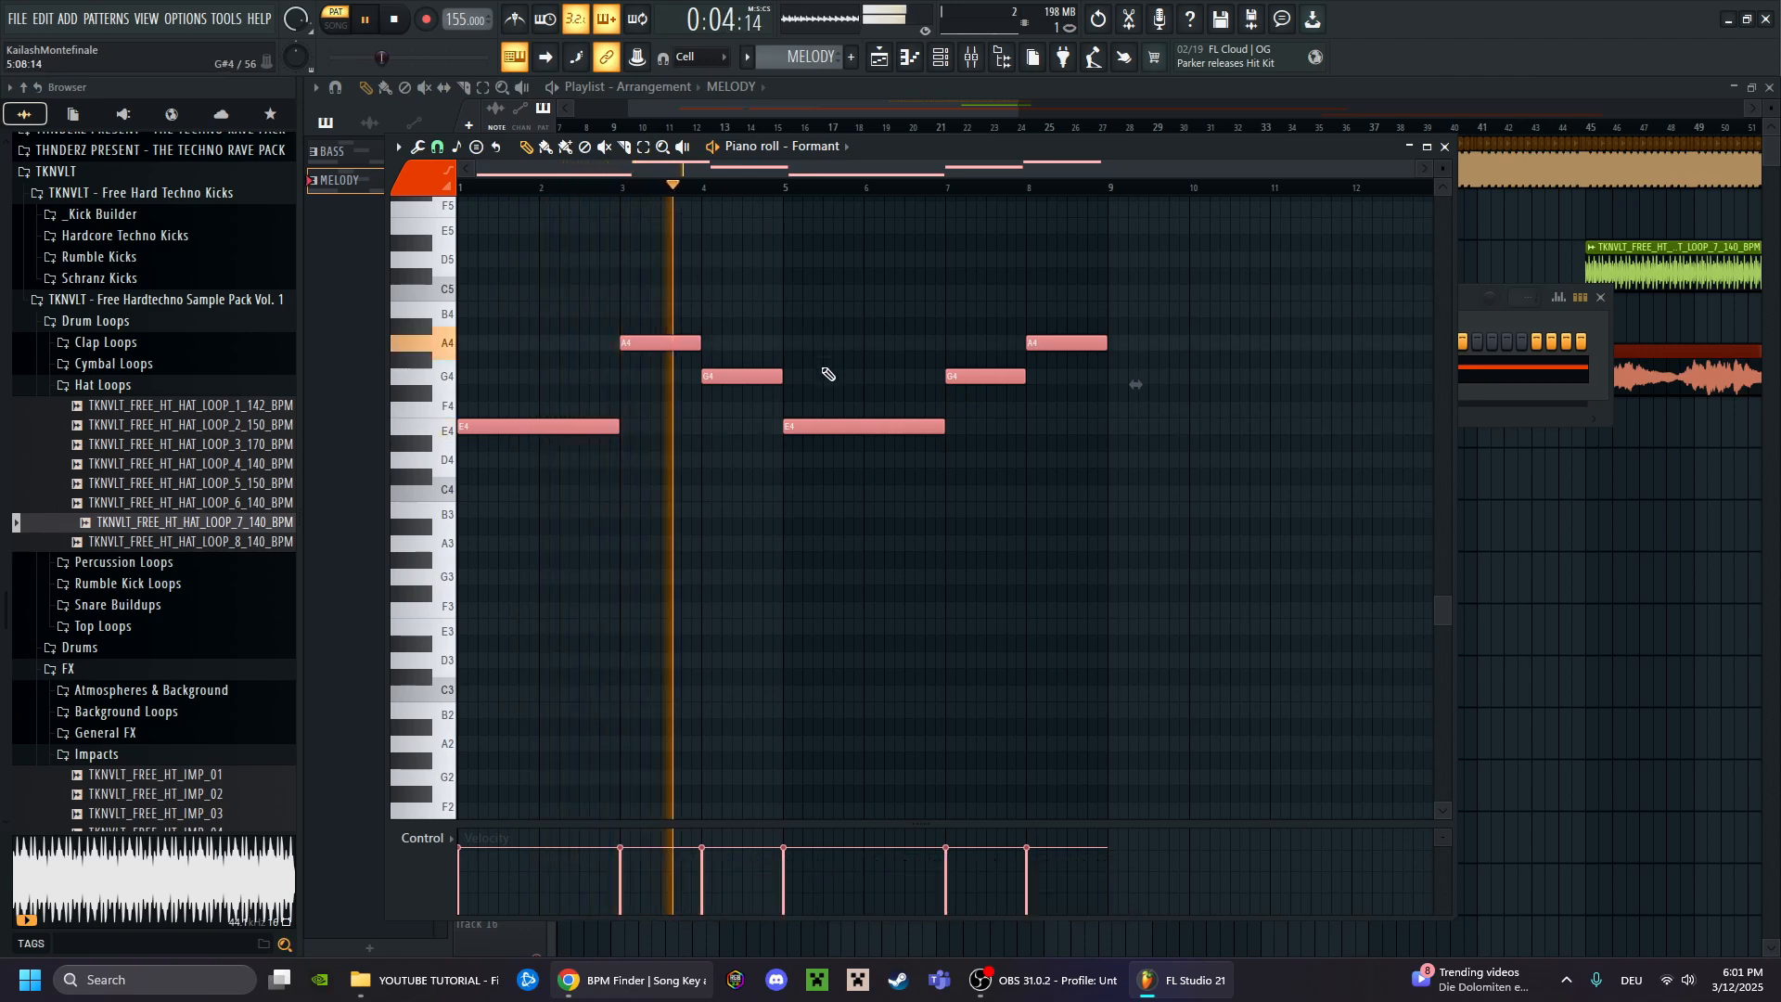
pyautogui.press('space')
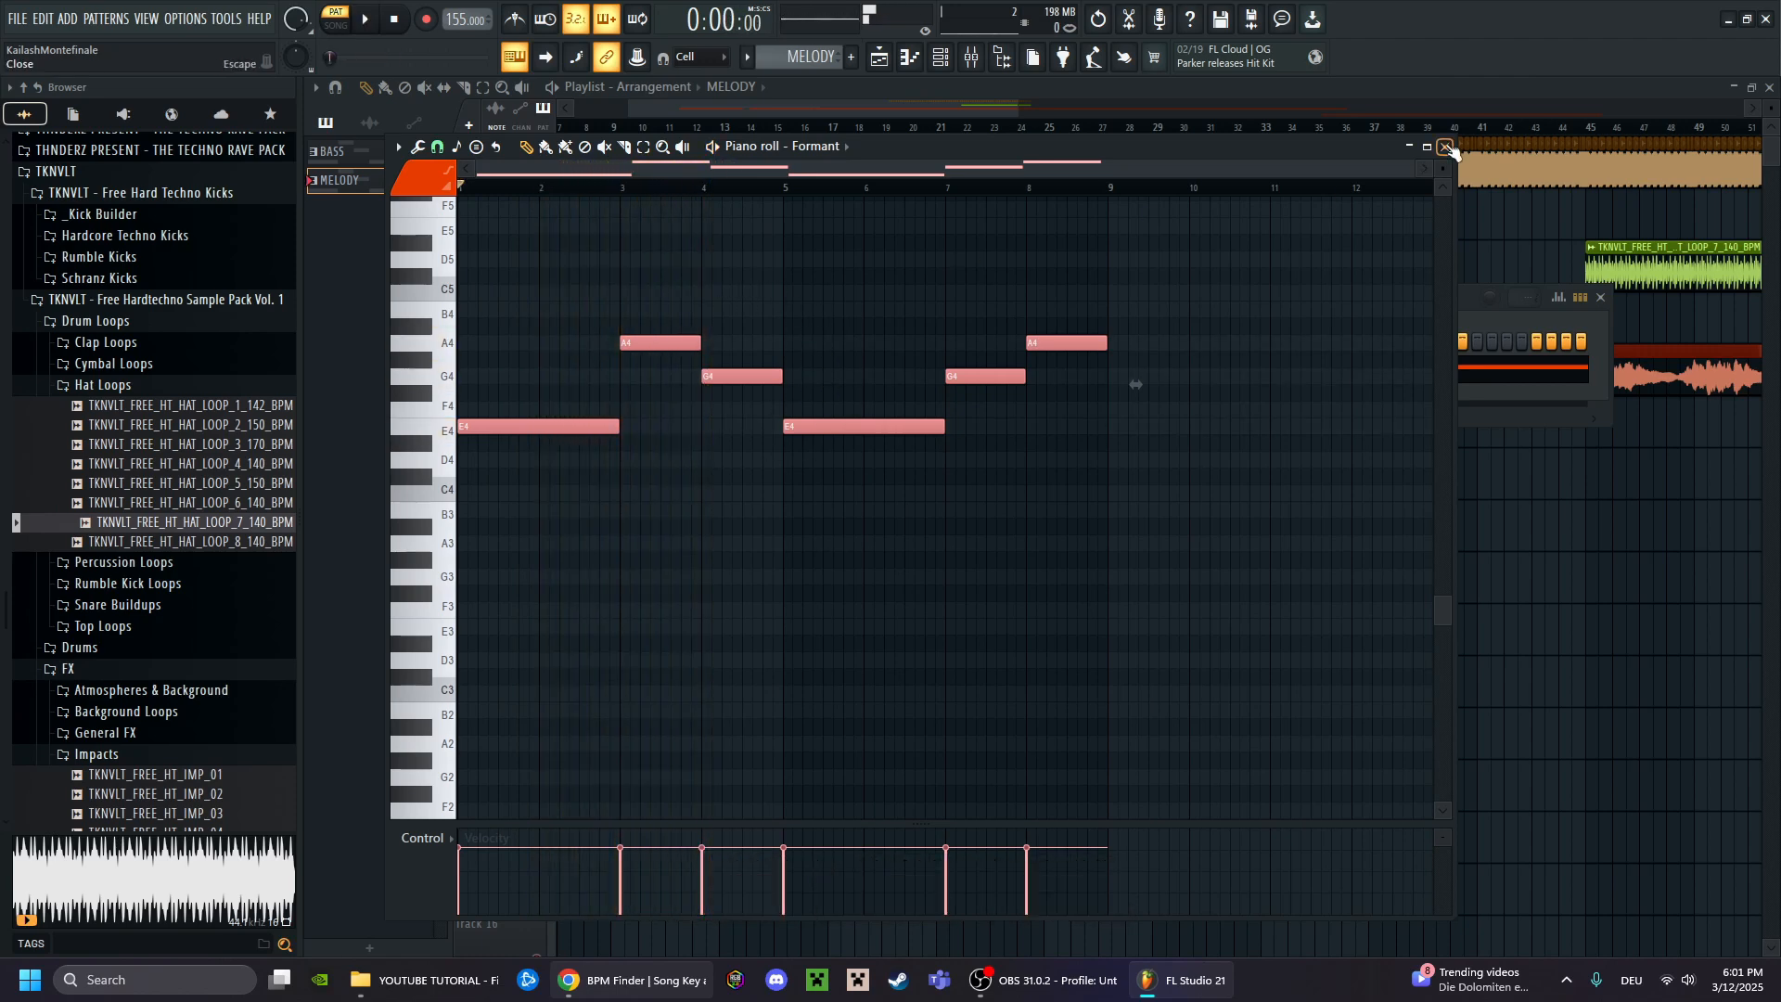
# Place the MELODY pattern on Track 3 at bar 13, directly above the first BASS clip
pyautogui.click(1445, 146)
pyautogui.click(1601, 296)
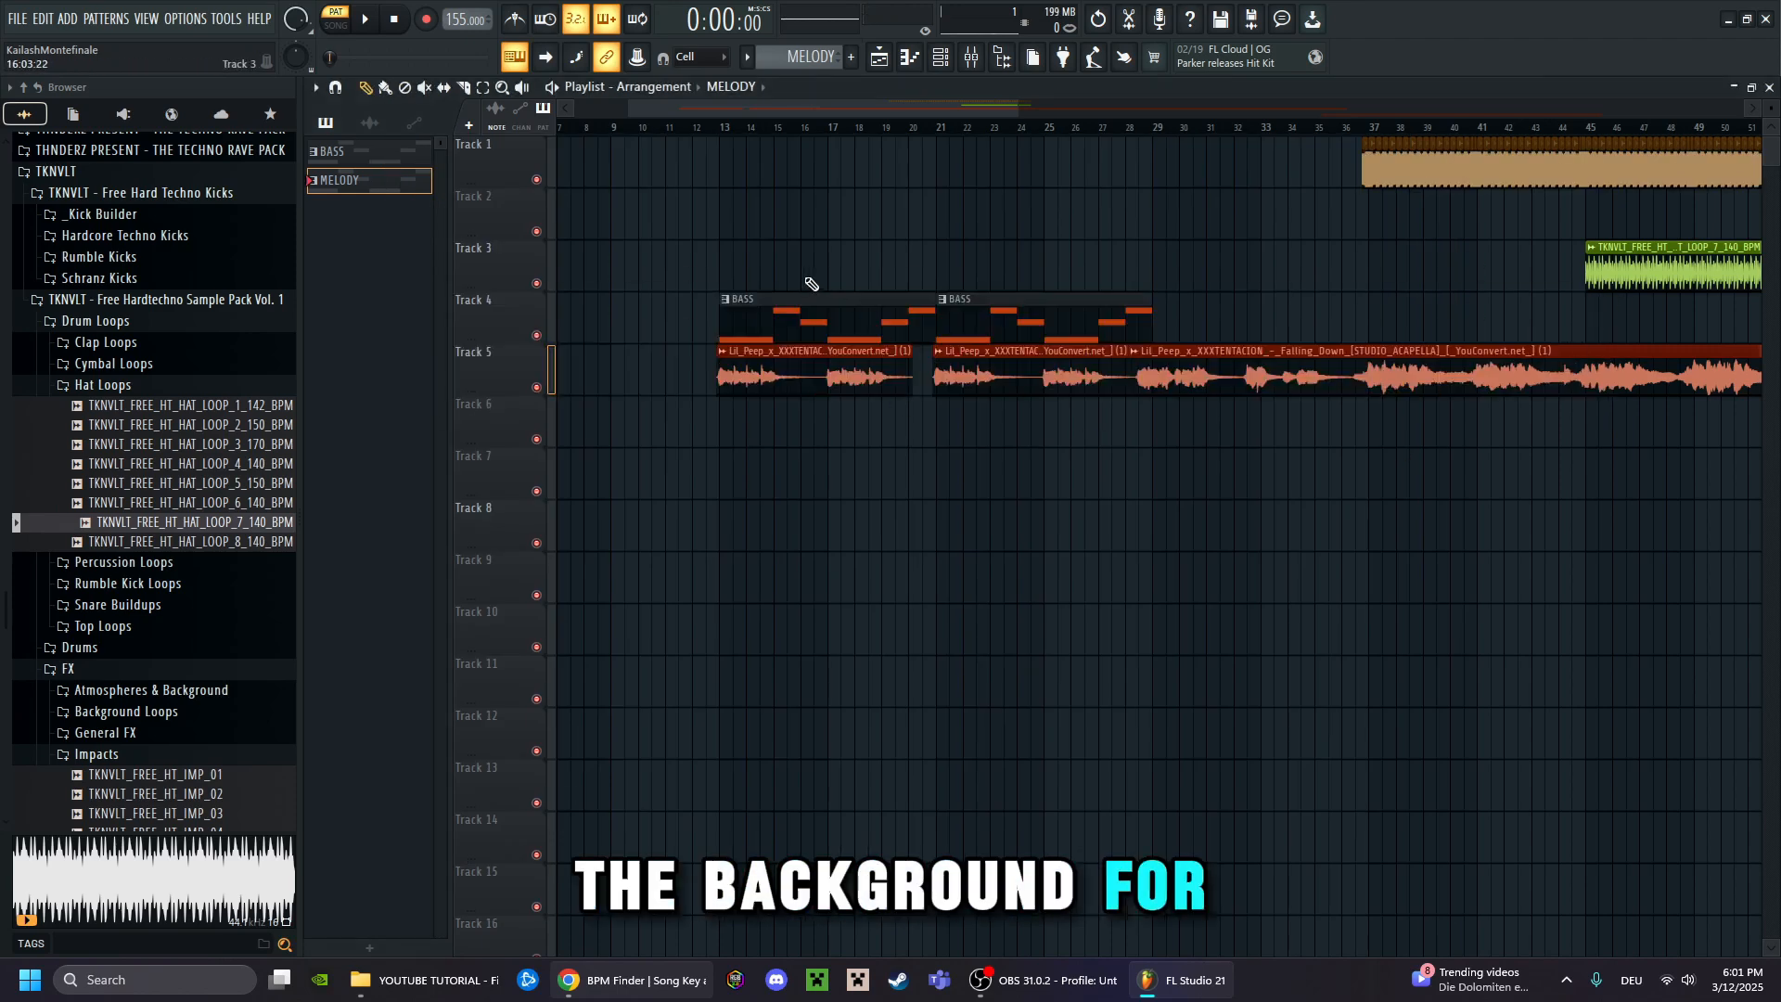
pyautogui.click(728, 271)
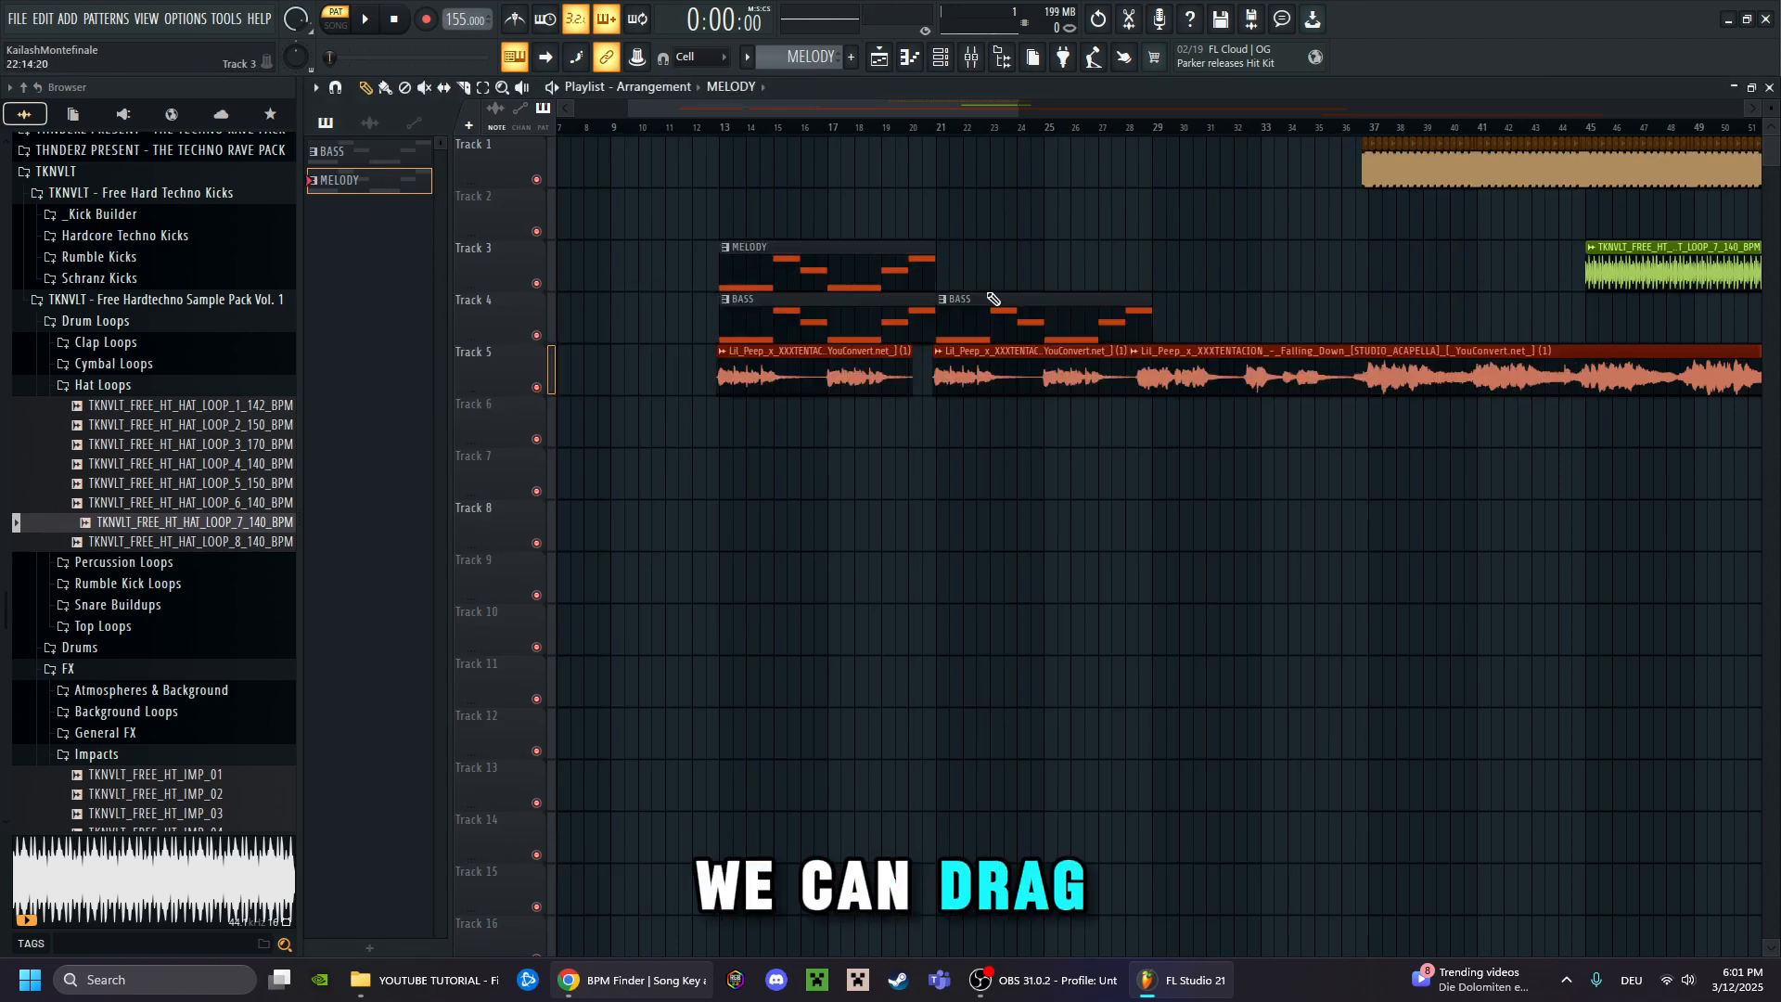
# Add a second MELODY clip on Track 3 at bar 21 and play the arrangement from bar 13
pyautogui.click(941, 278)
pyautogui.scroll(2, 728, 132)
pyautogui.scroll(1, 729, 133)
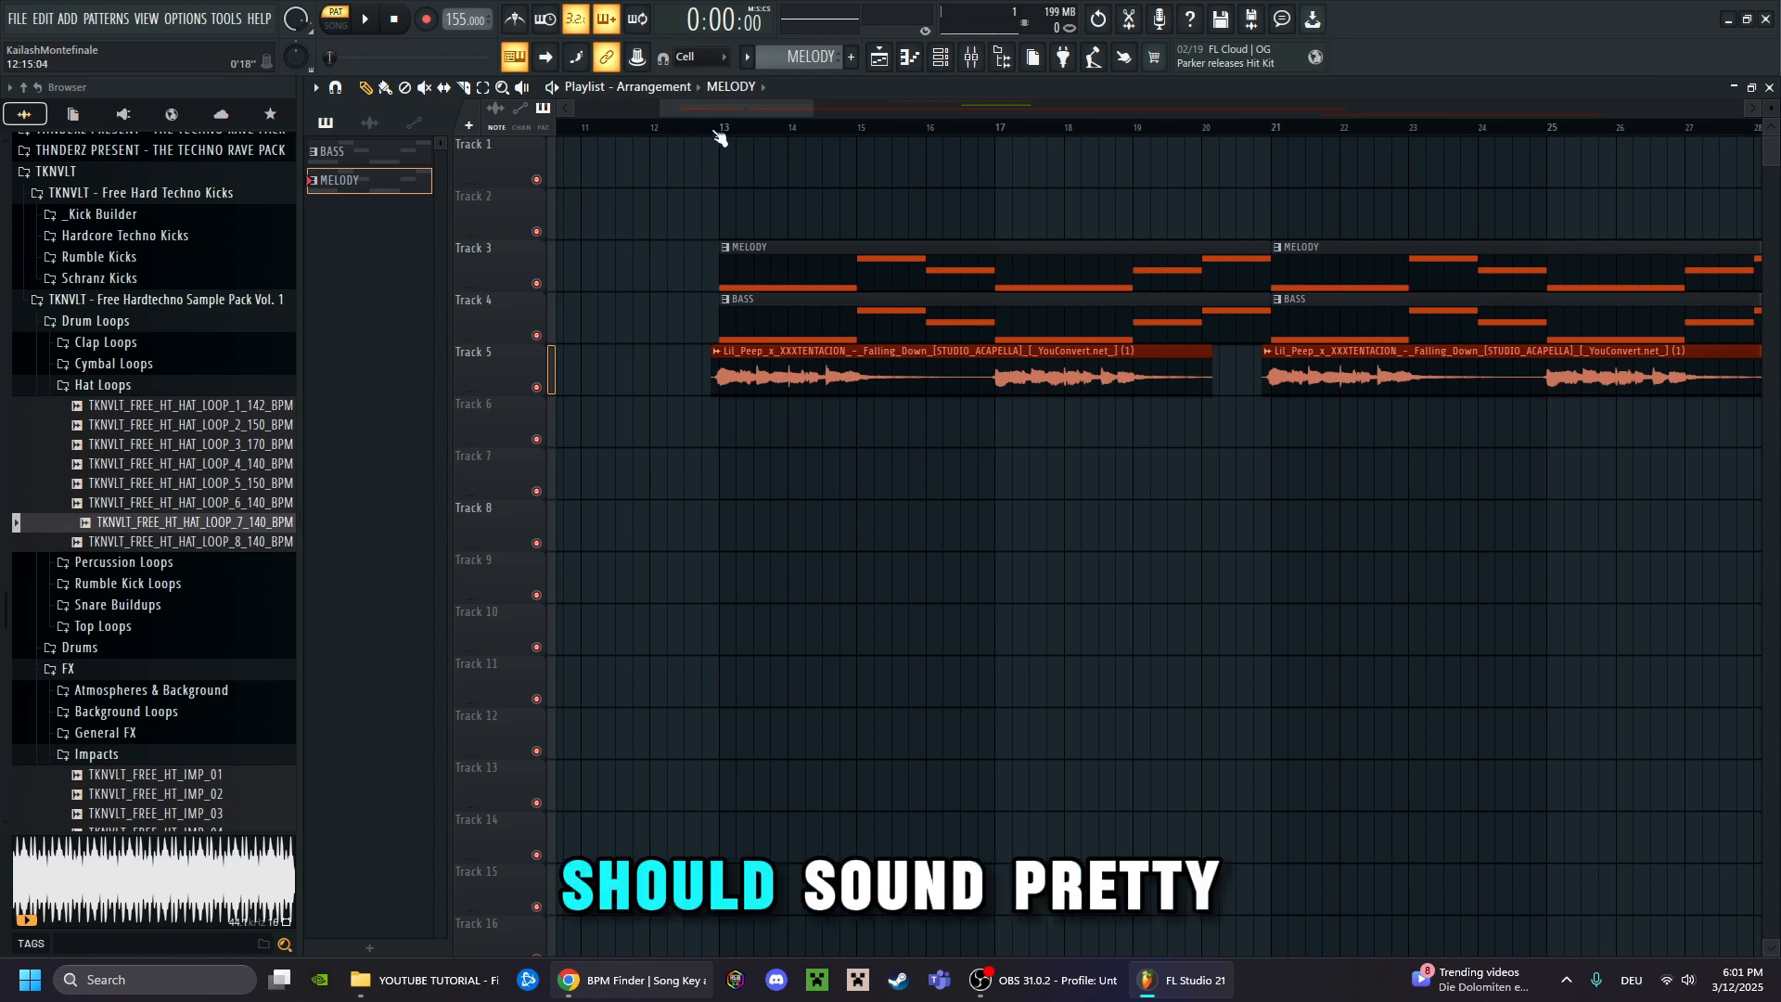
pyautogui.click(712, 130)
pyautogui.press('space')
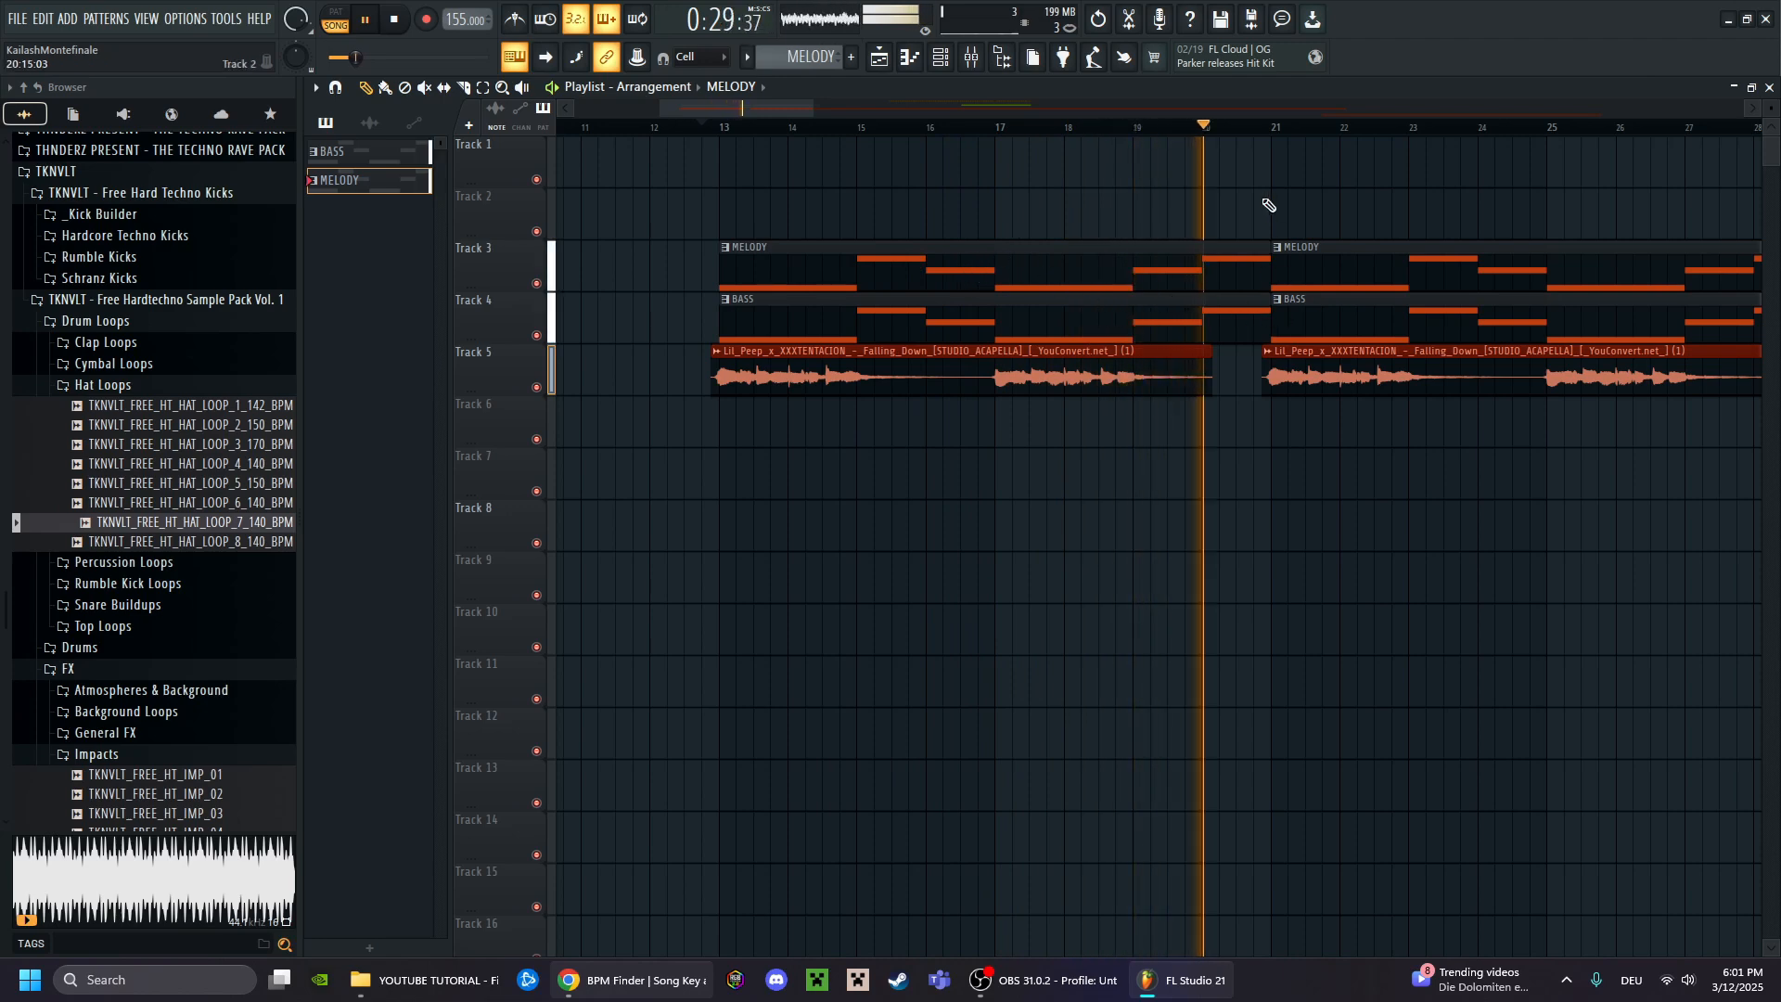
pyautogui.scroll(-4, 1229, 135)
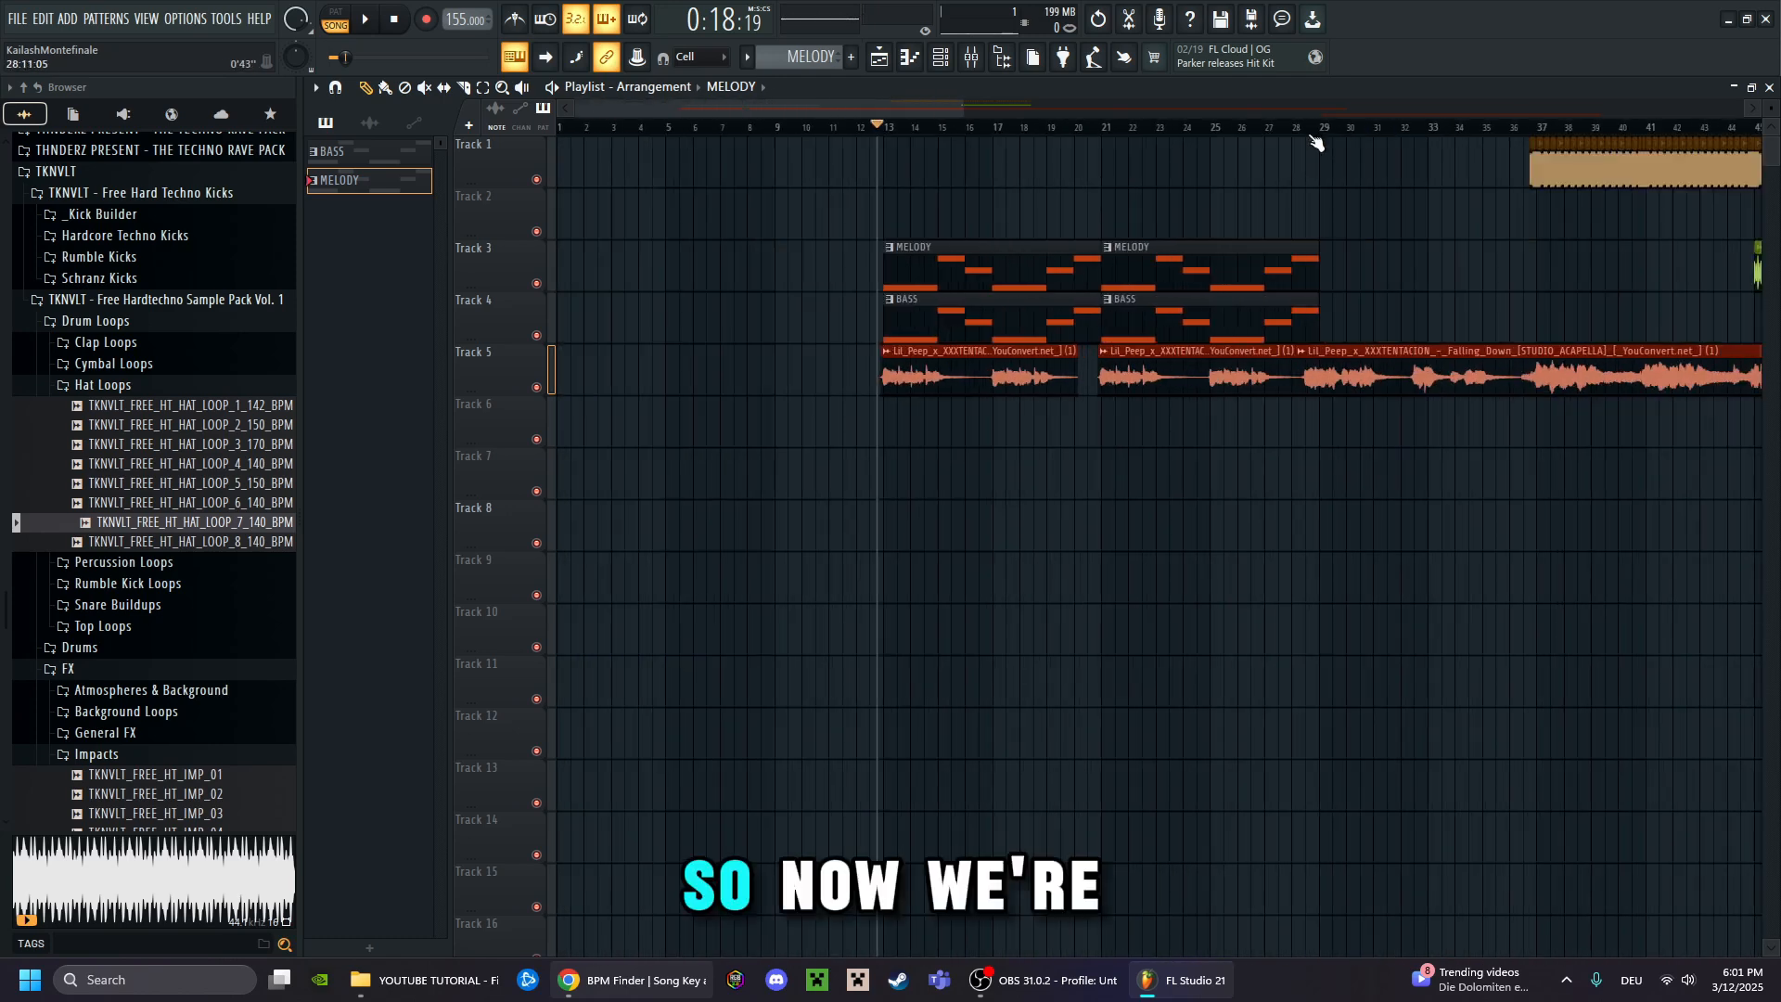
# Add a third MELODY clip on Track 3 at bar 29, leaving the BASS track empty beneath it
pyautogui.moveTo(1317, 142); pyautogui.dragTo(1451, 111)
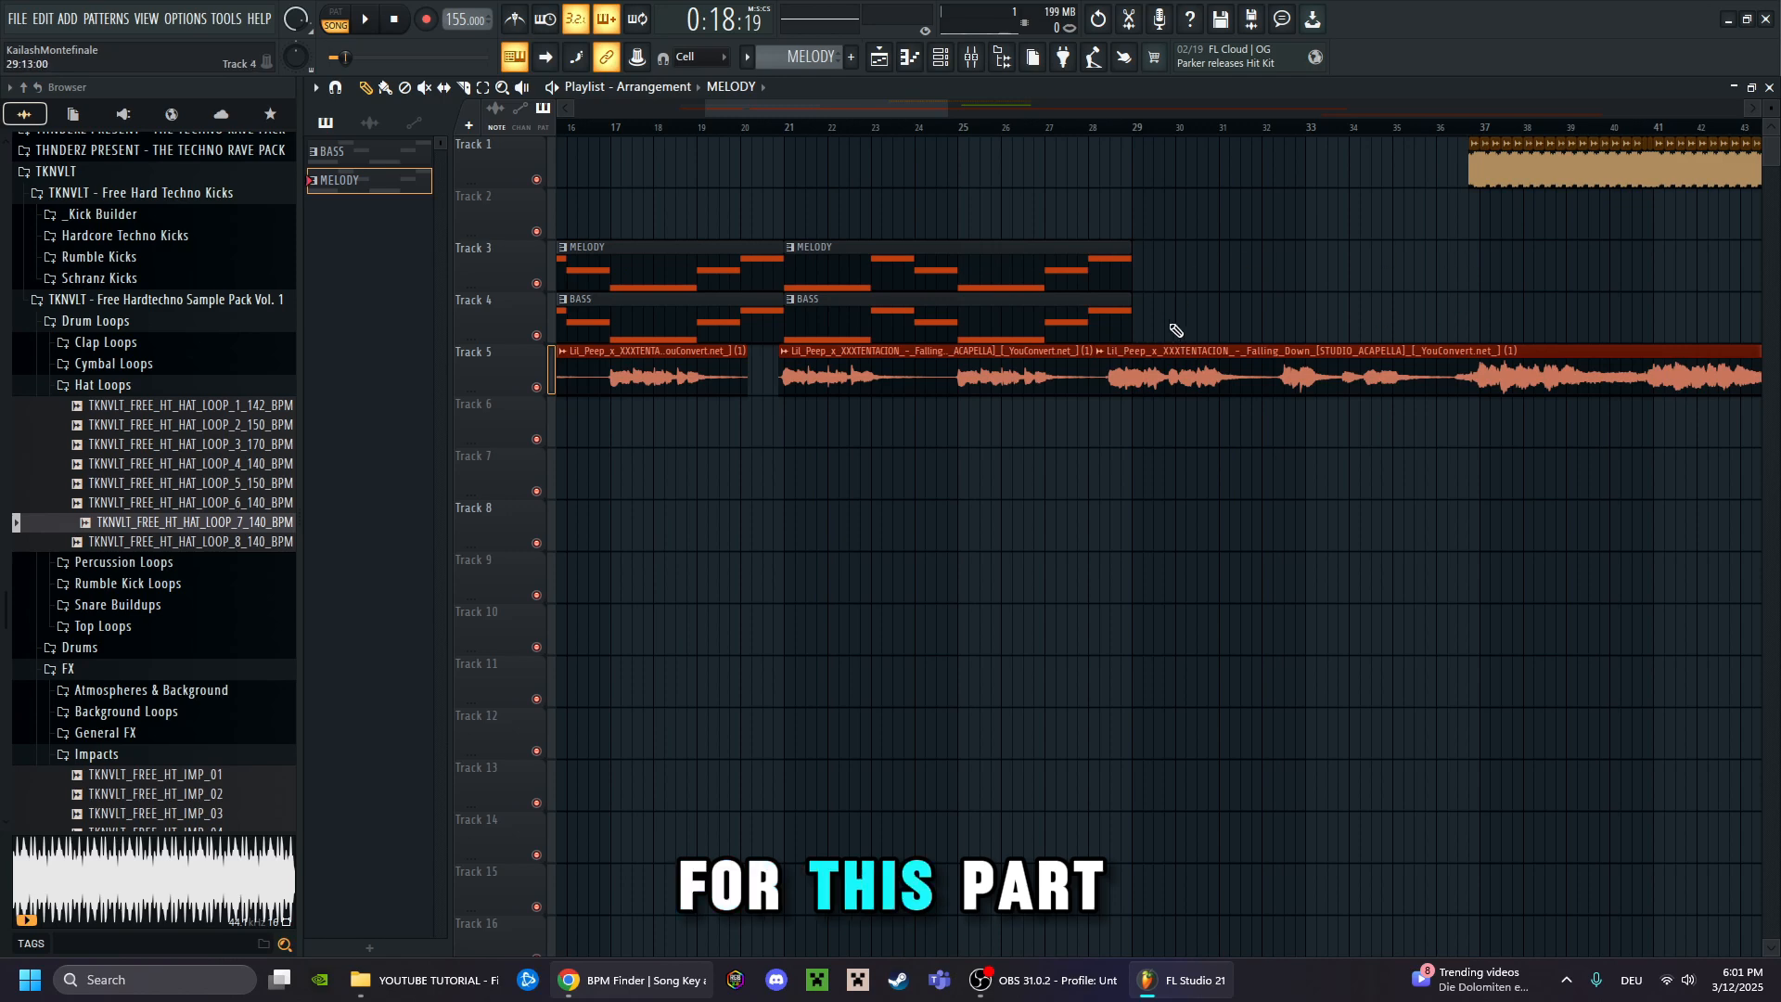
pyautogui.scroll(3, 1239, 144)
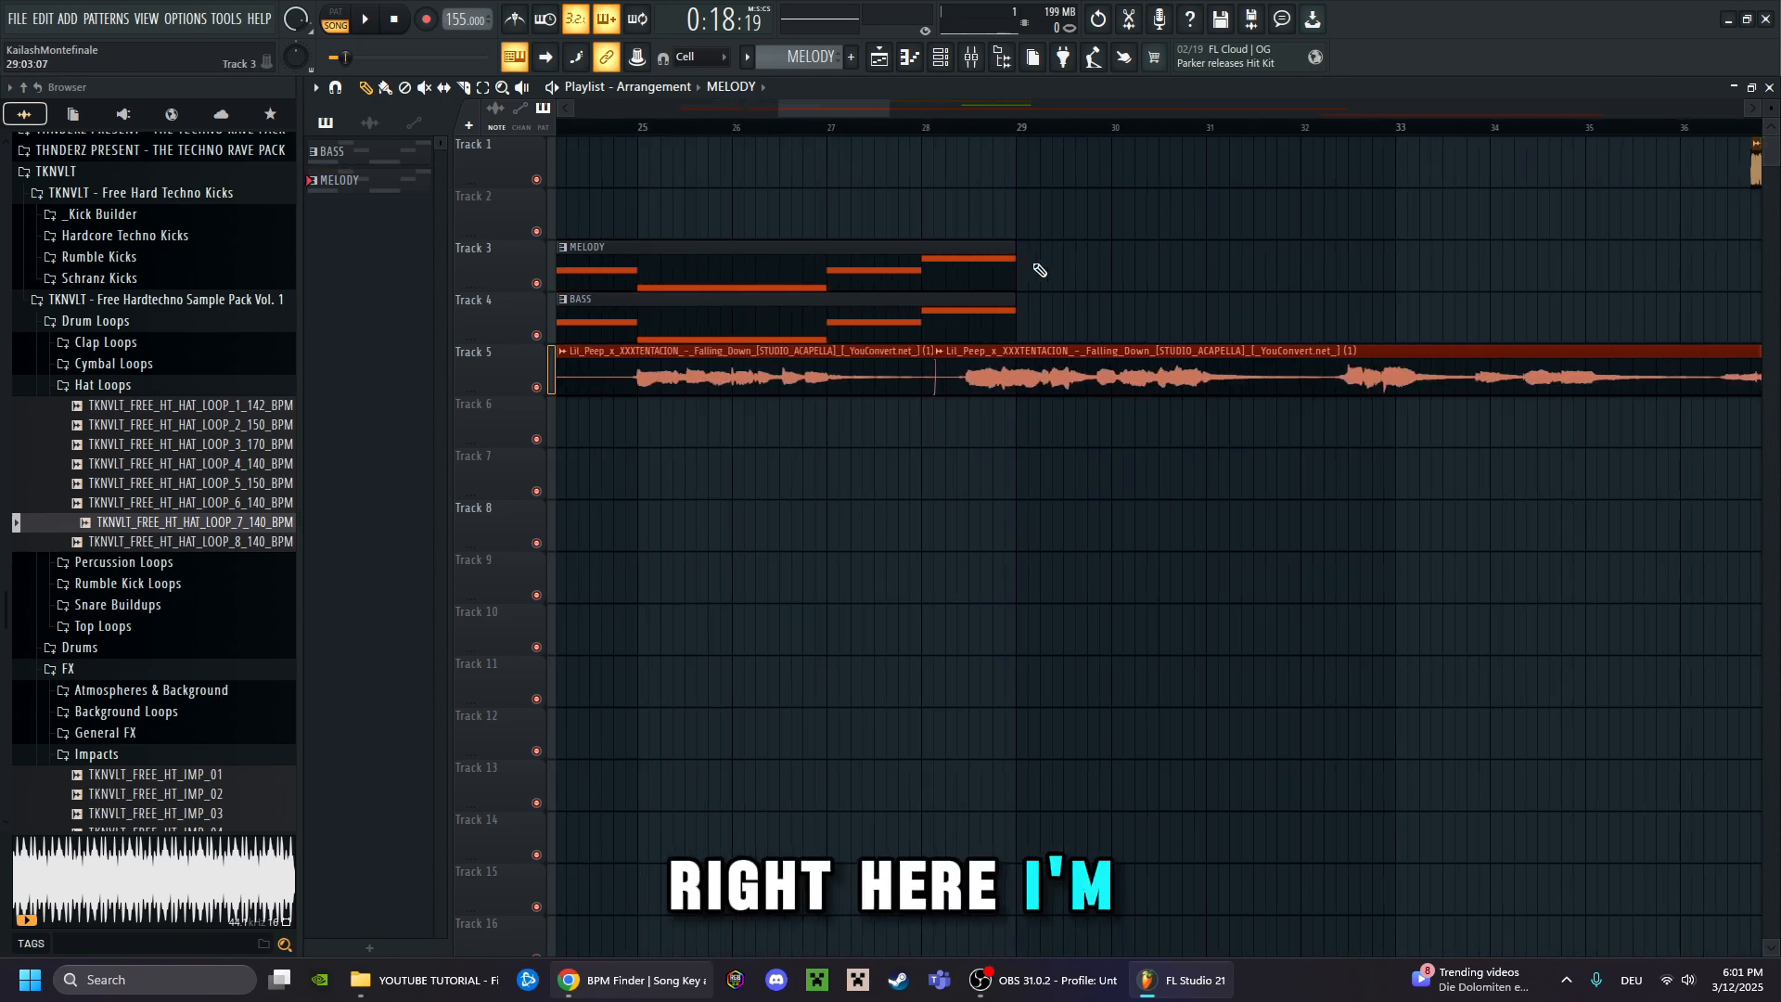
pyautogui.click(1029, 268)
pyautogui.scroll(-2, 1083, 166)
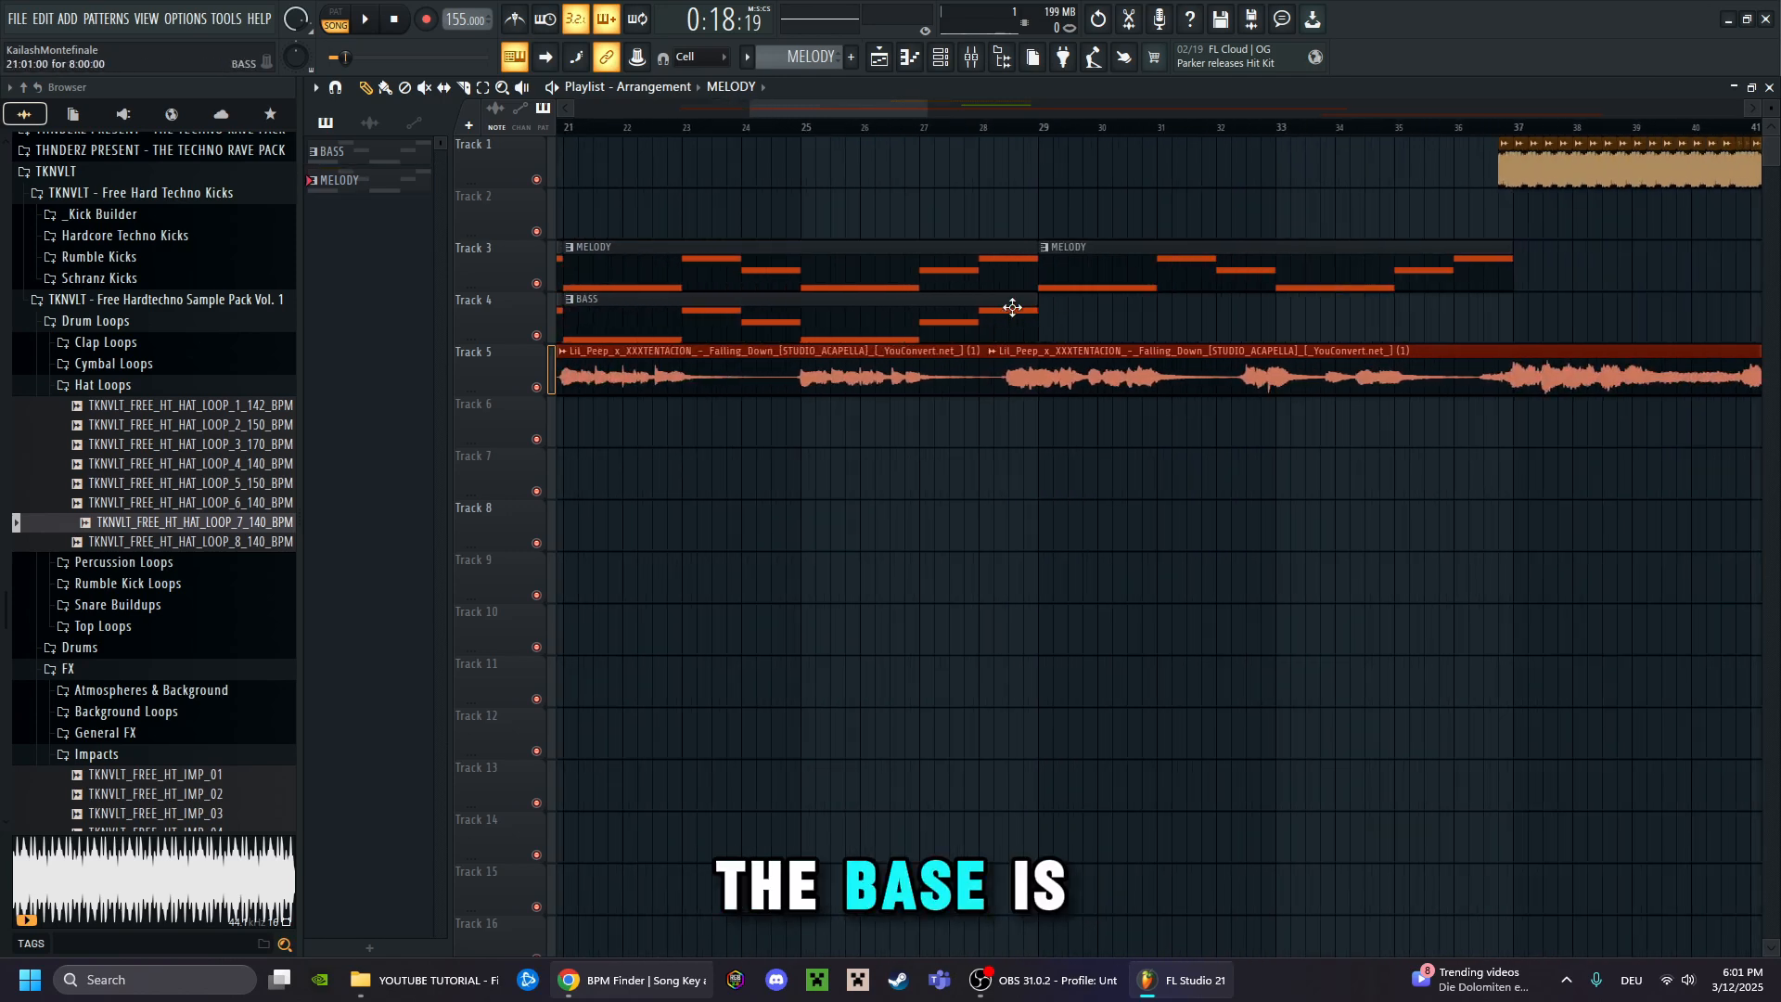
pyautogui.scroll(-2, 1163, 116)
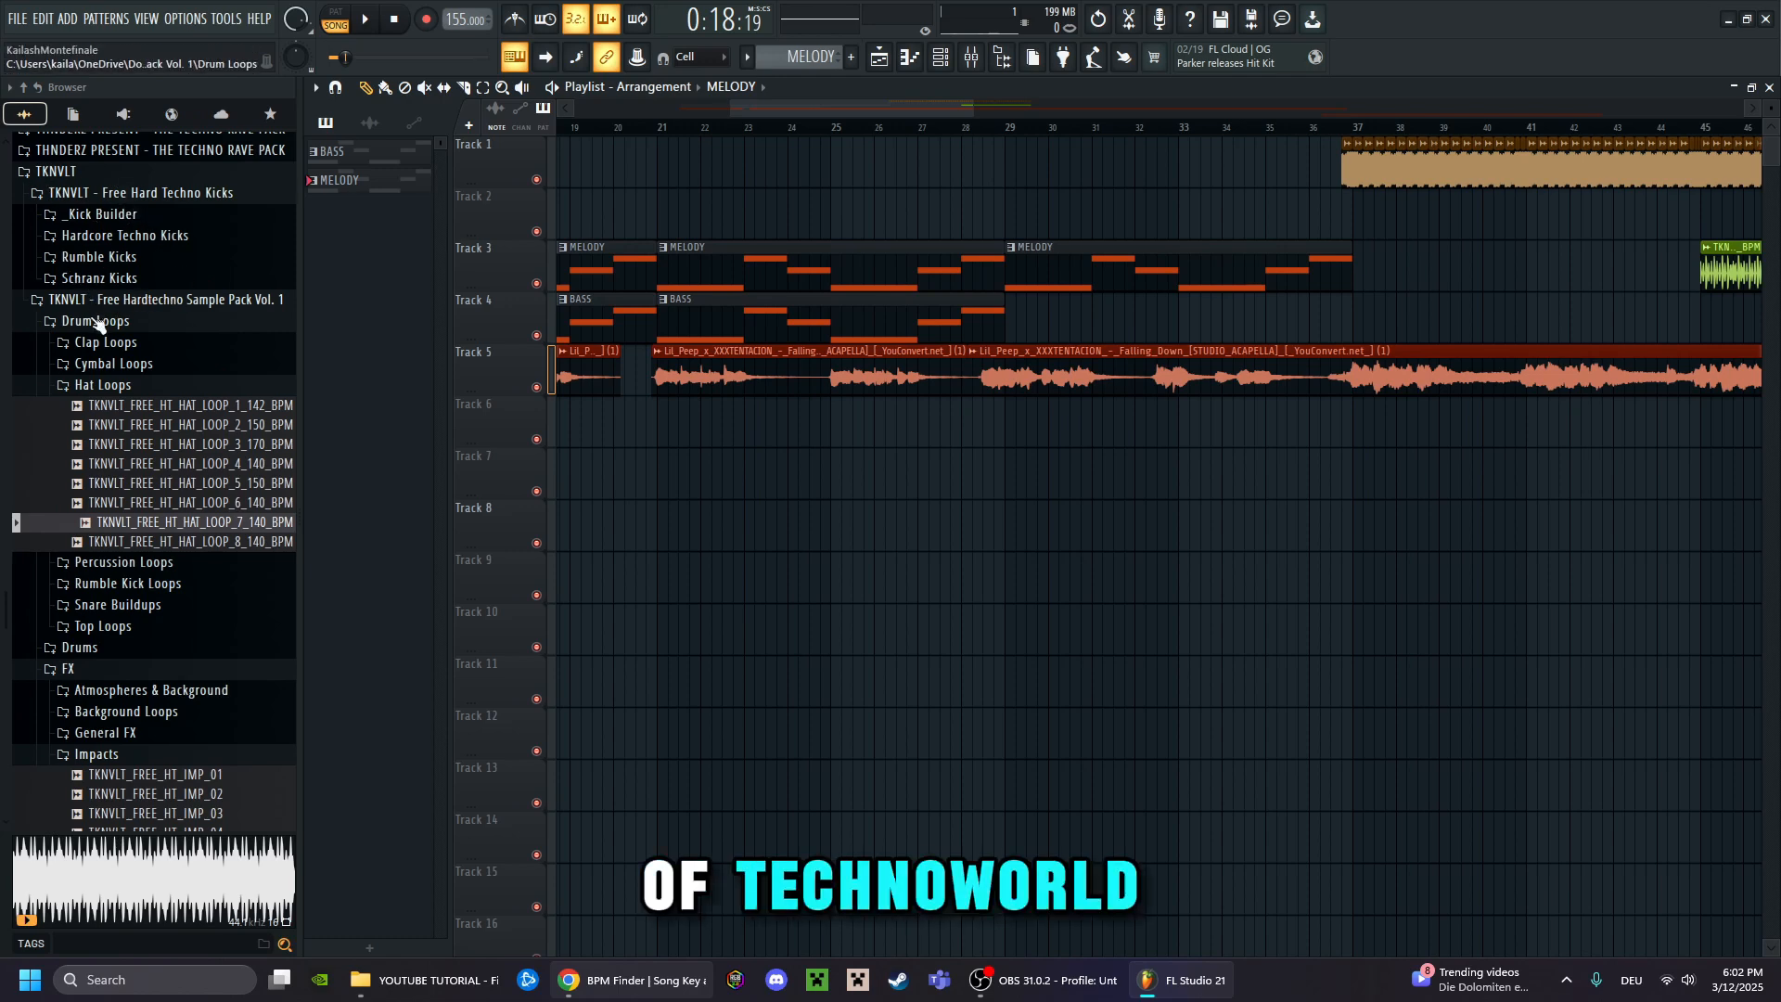
# Collapse the Hat Loops folder, open Snare Buildups in the TKNVLT sample pack and audition its loops
pyautogui.click(109, 389)
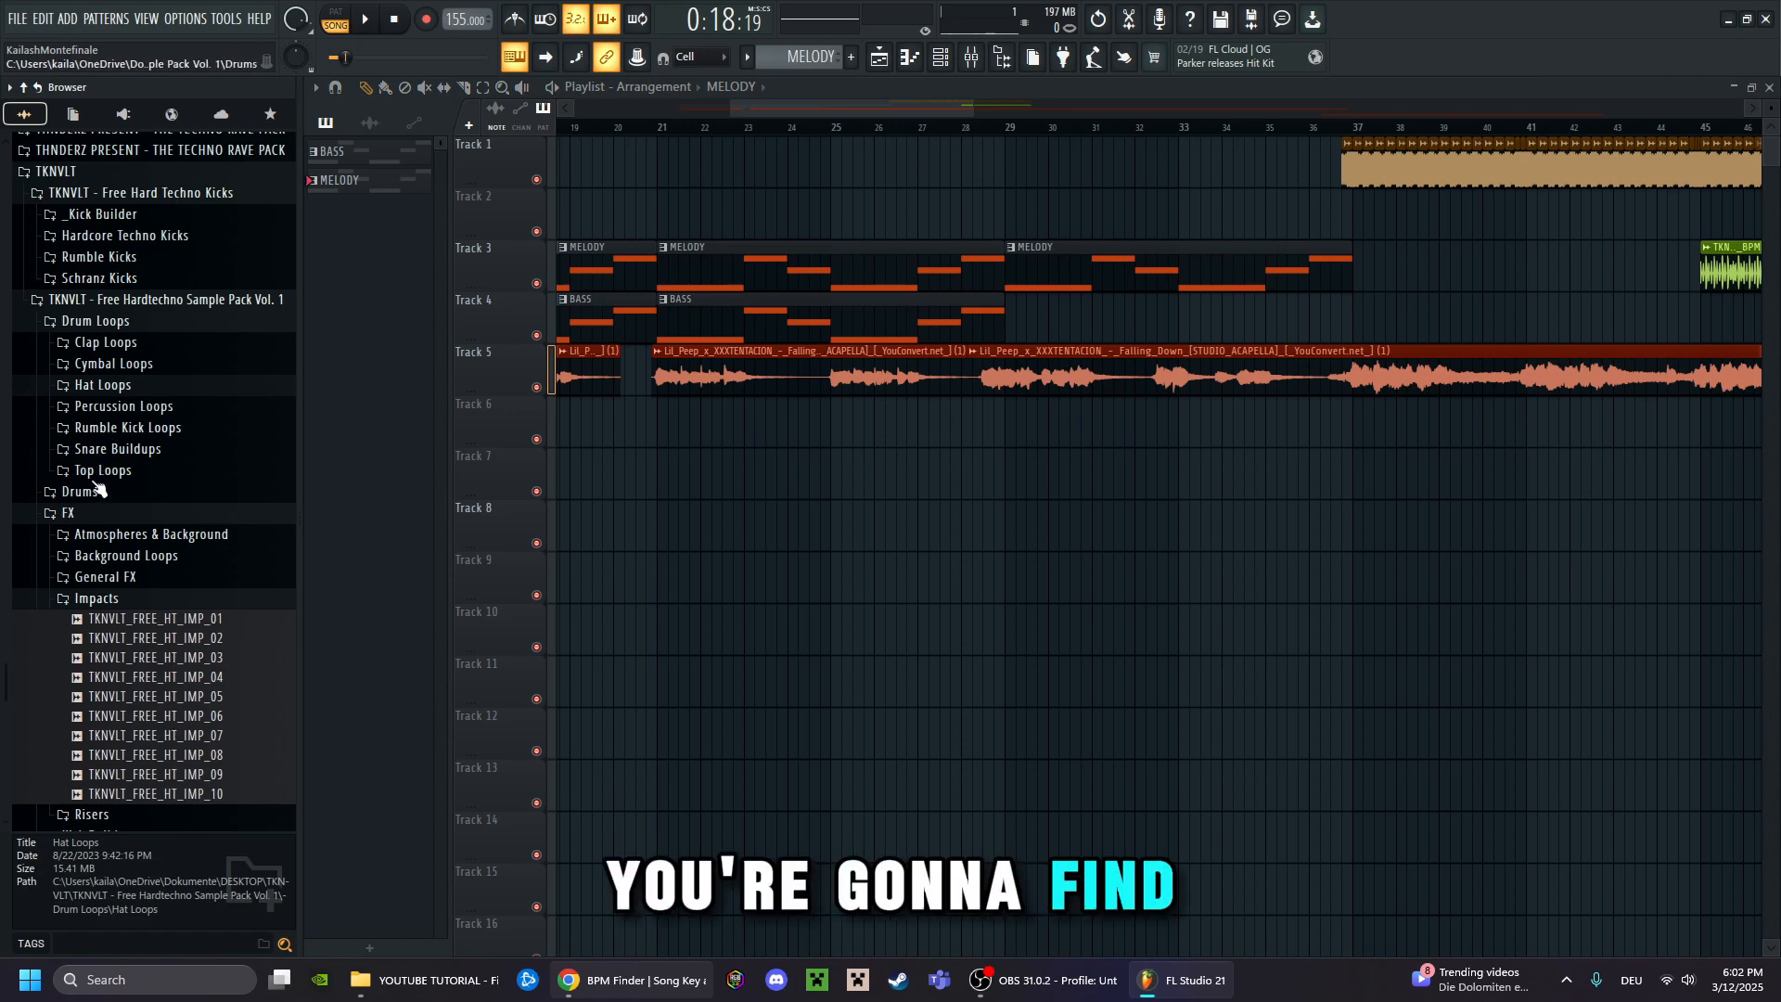
pyautogui.click(154, 450)
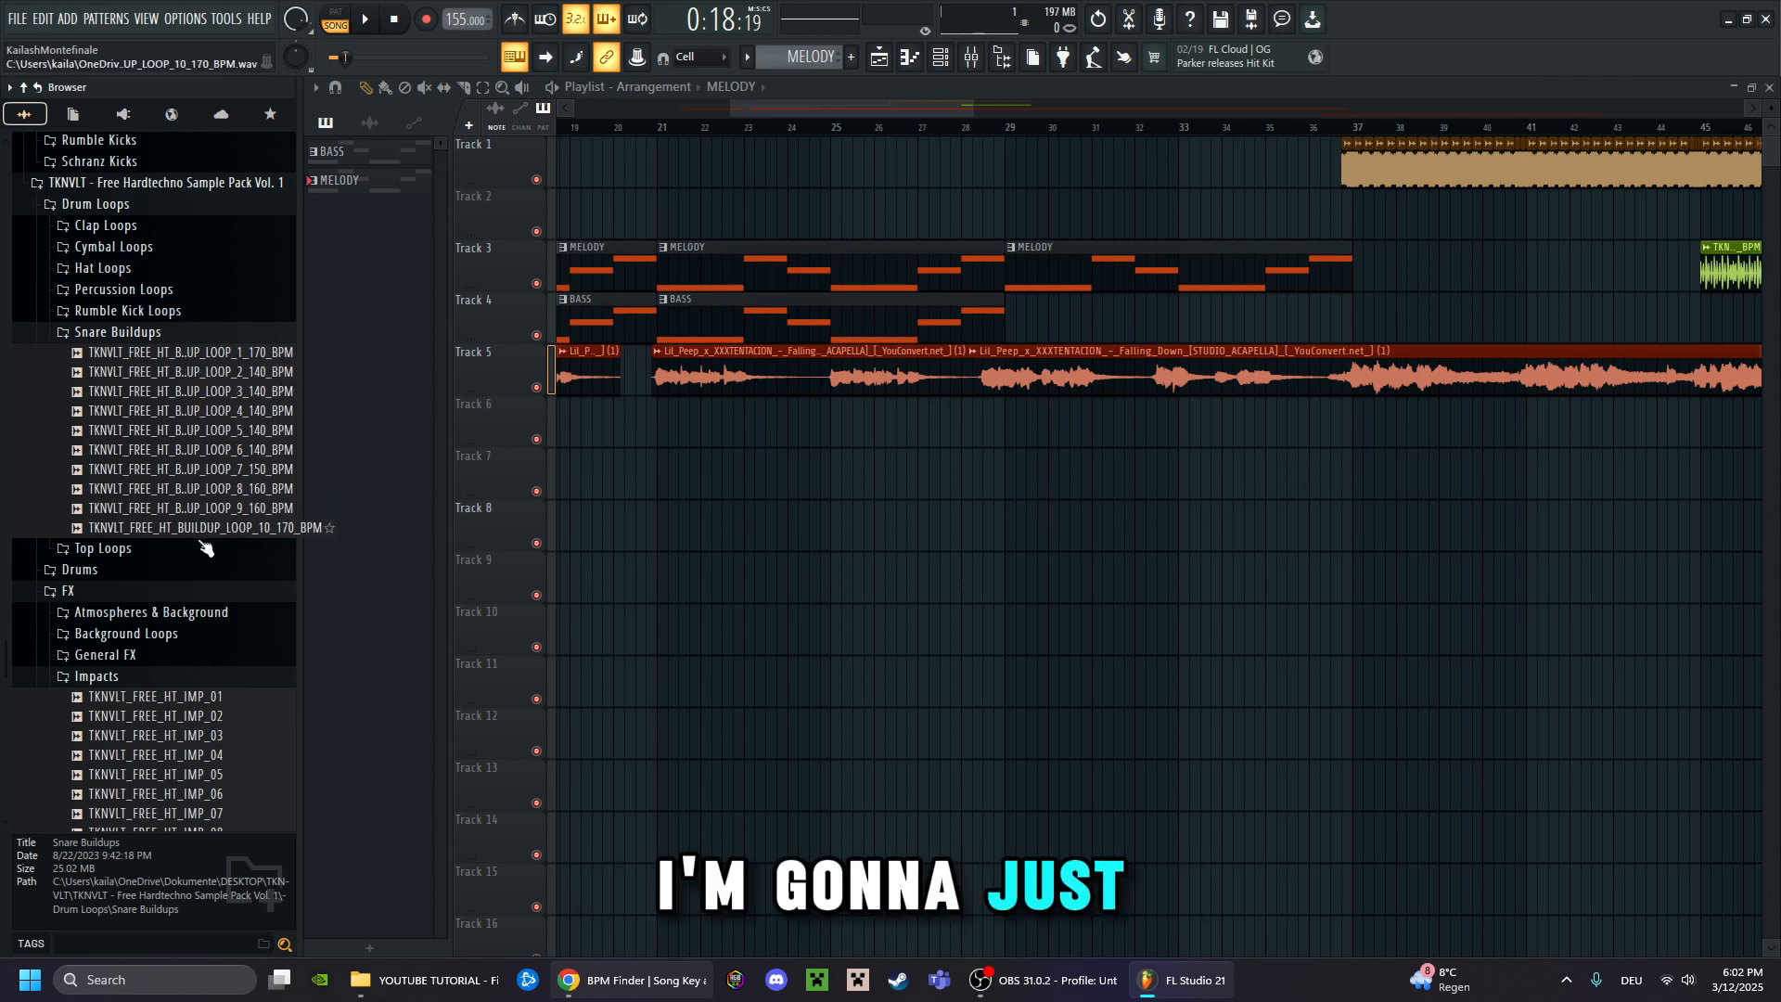
pyautogui.moveTo(185, 372); pyautogui.dragTo(188, 375)
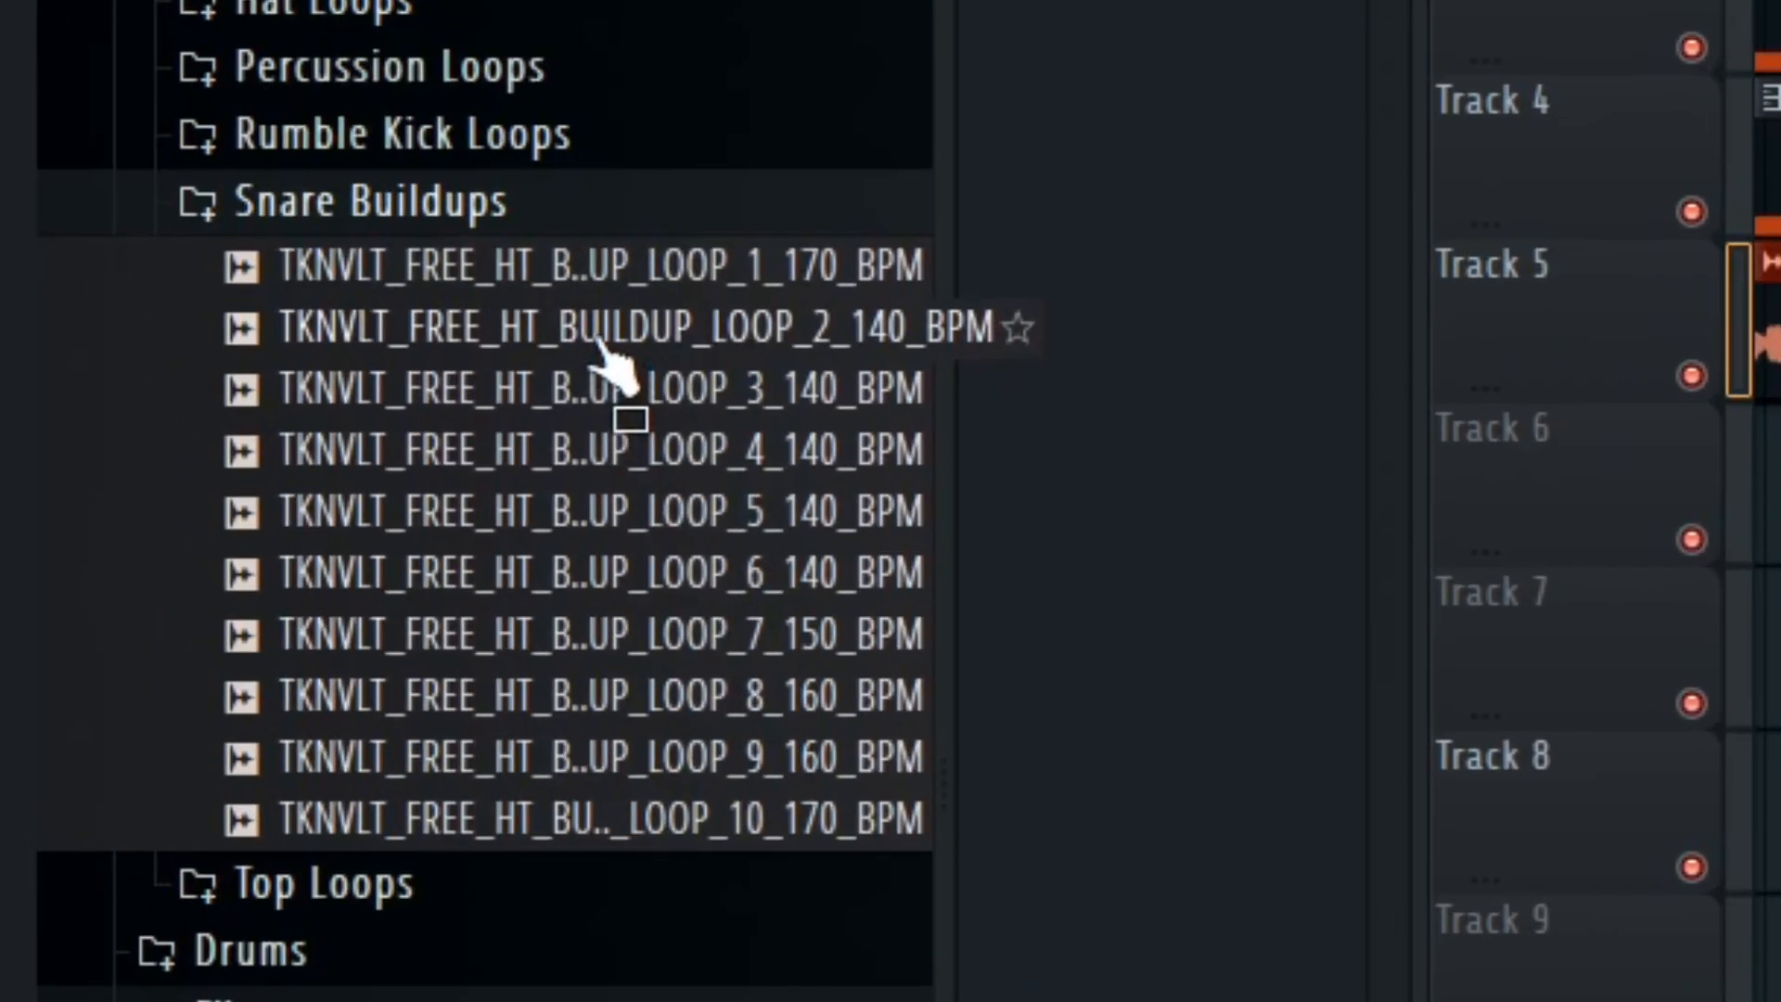
pyautogui.moveTo(597, 342); pyautogui.dragTo(655, 536)
pyautogui.click(946, 441)
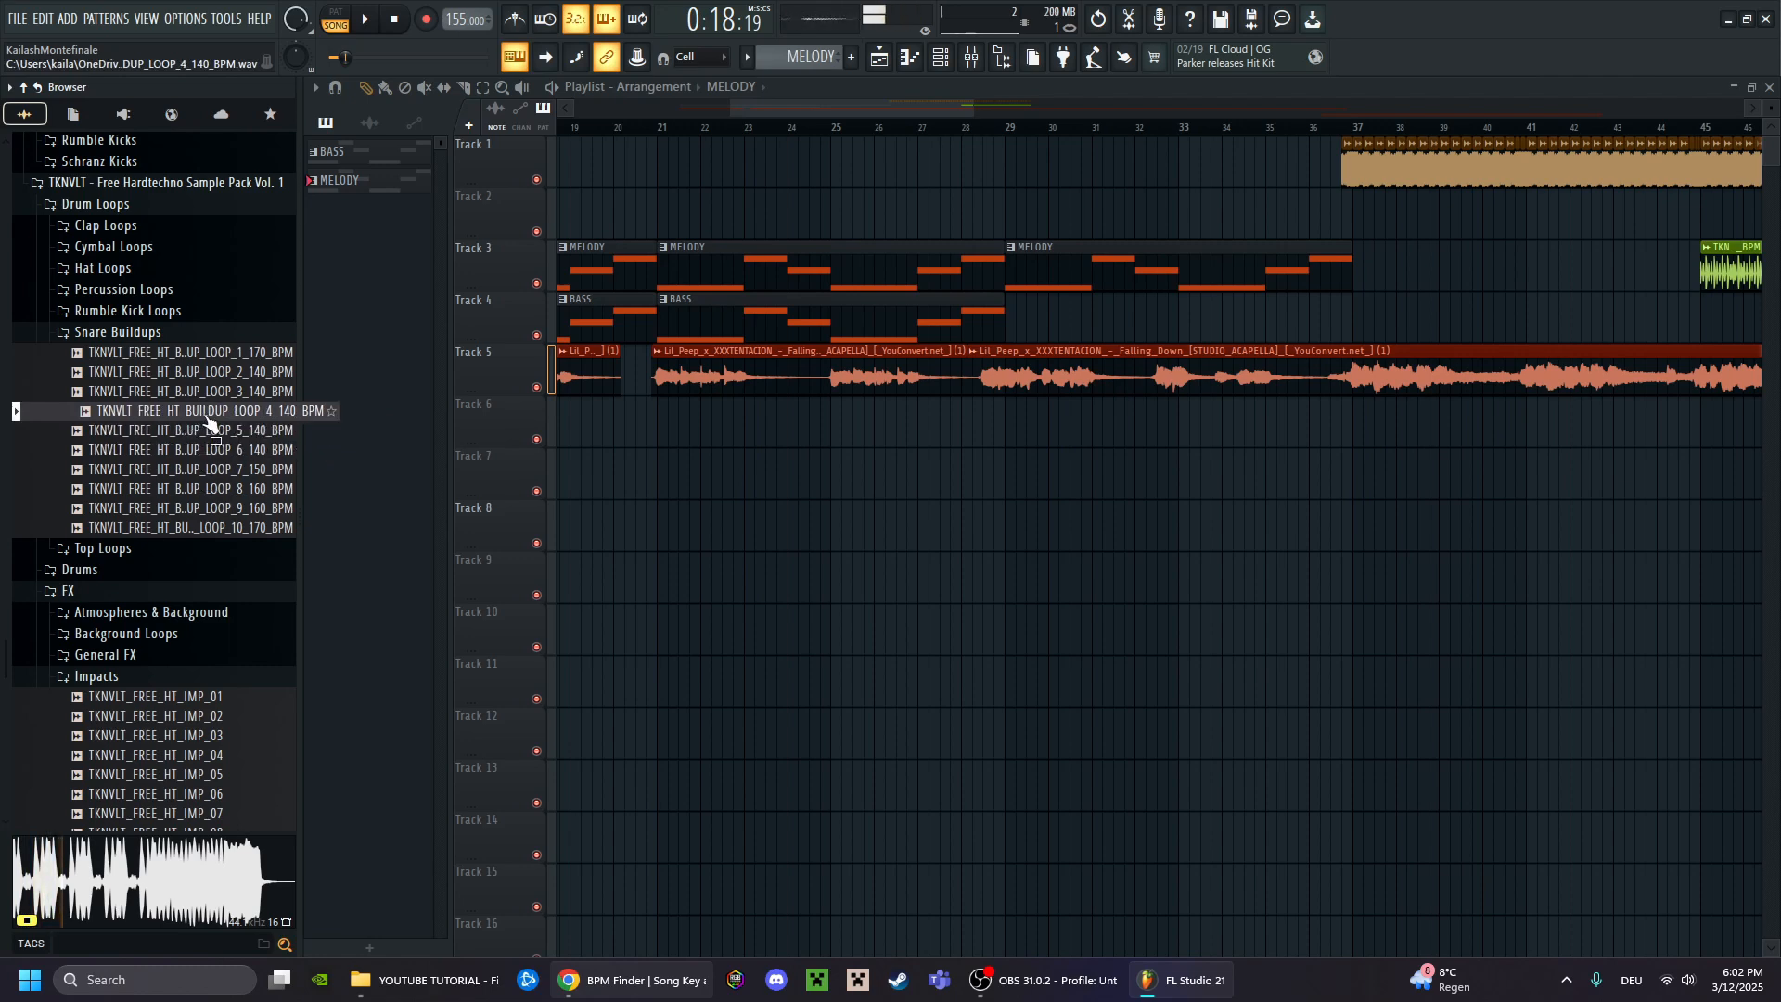
# Place TKNVLT_FREE_HT_BUILDUP_LOOP_4_140_BPM on Track 7 starting at bar 29
pyautogui.moveTo(244, 418); pyautogui.dragTo(813, 457)
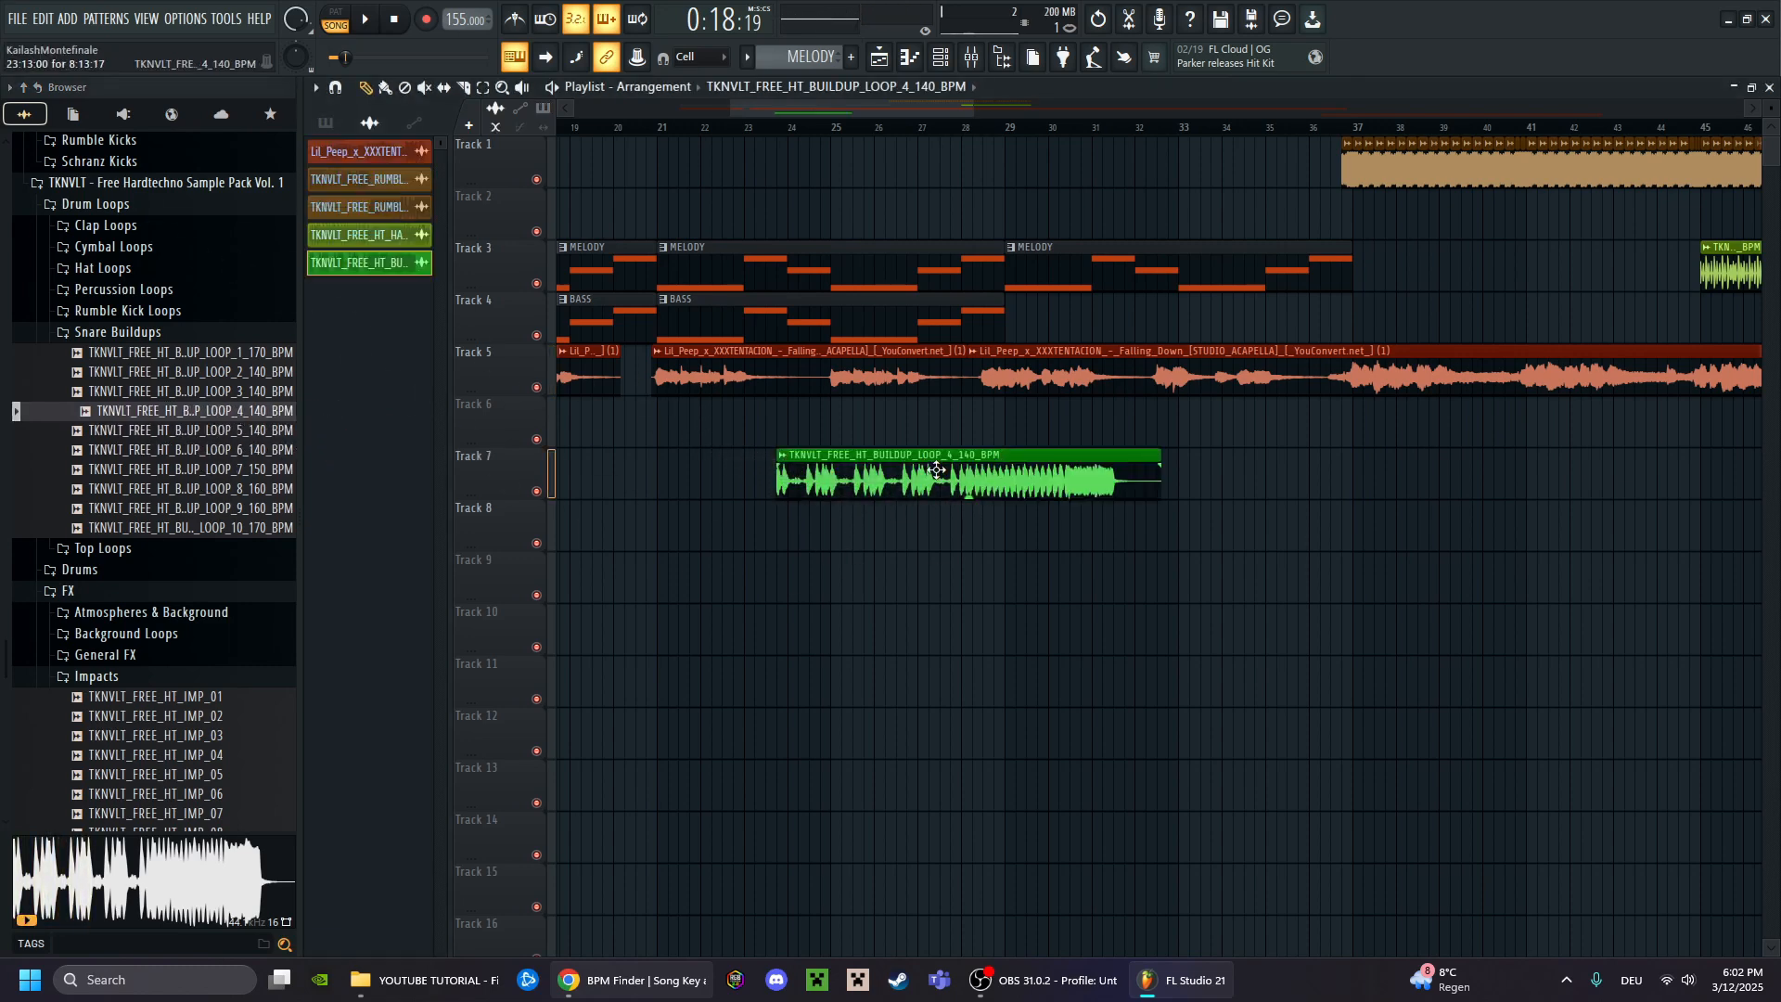
pyautogui.moveTo(937, 471); pyautogui.dragTo(1329, 493)
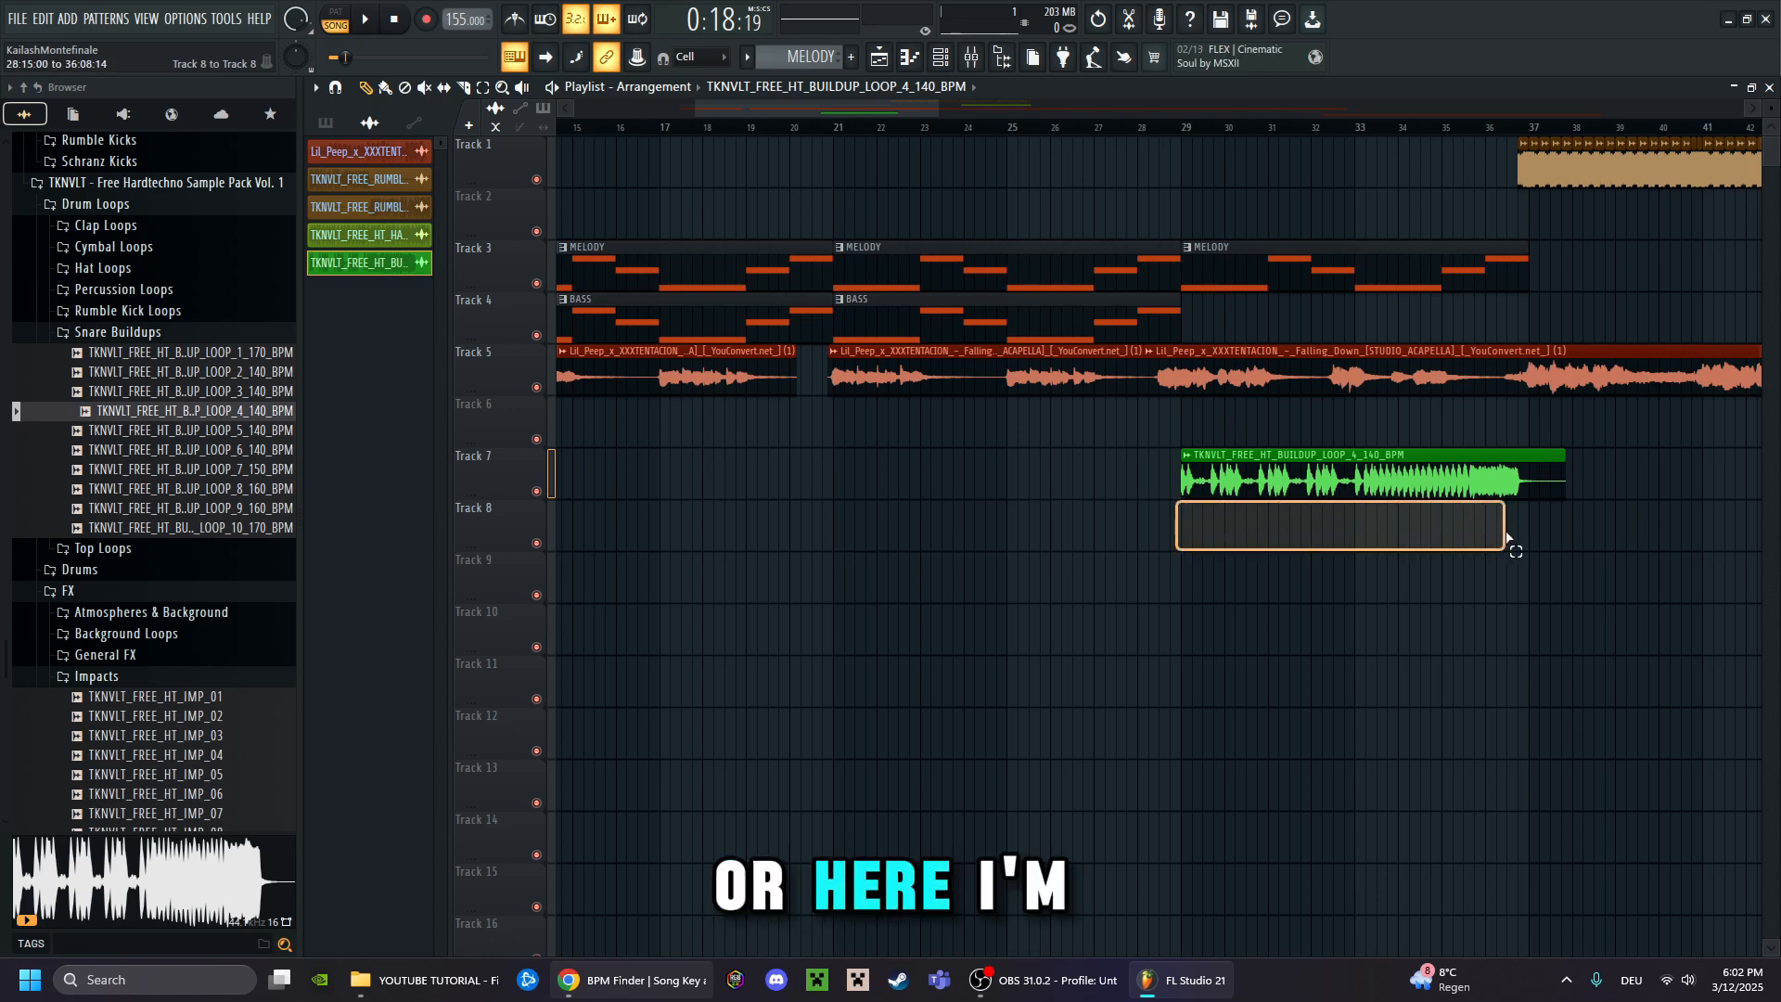
pyautogui.scroll(2, 1332, 132)
pyautogui.hscroll(3, 1282, 393)
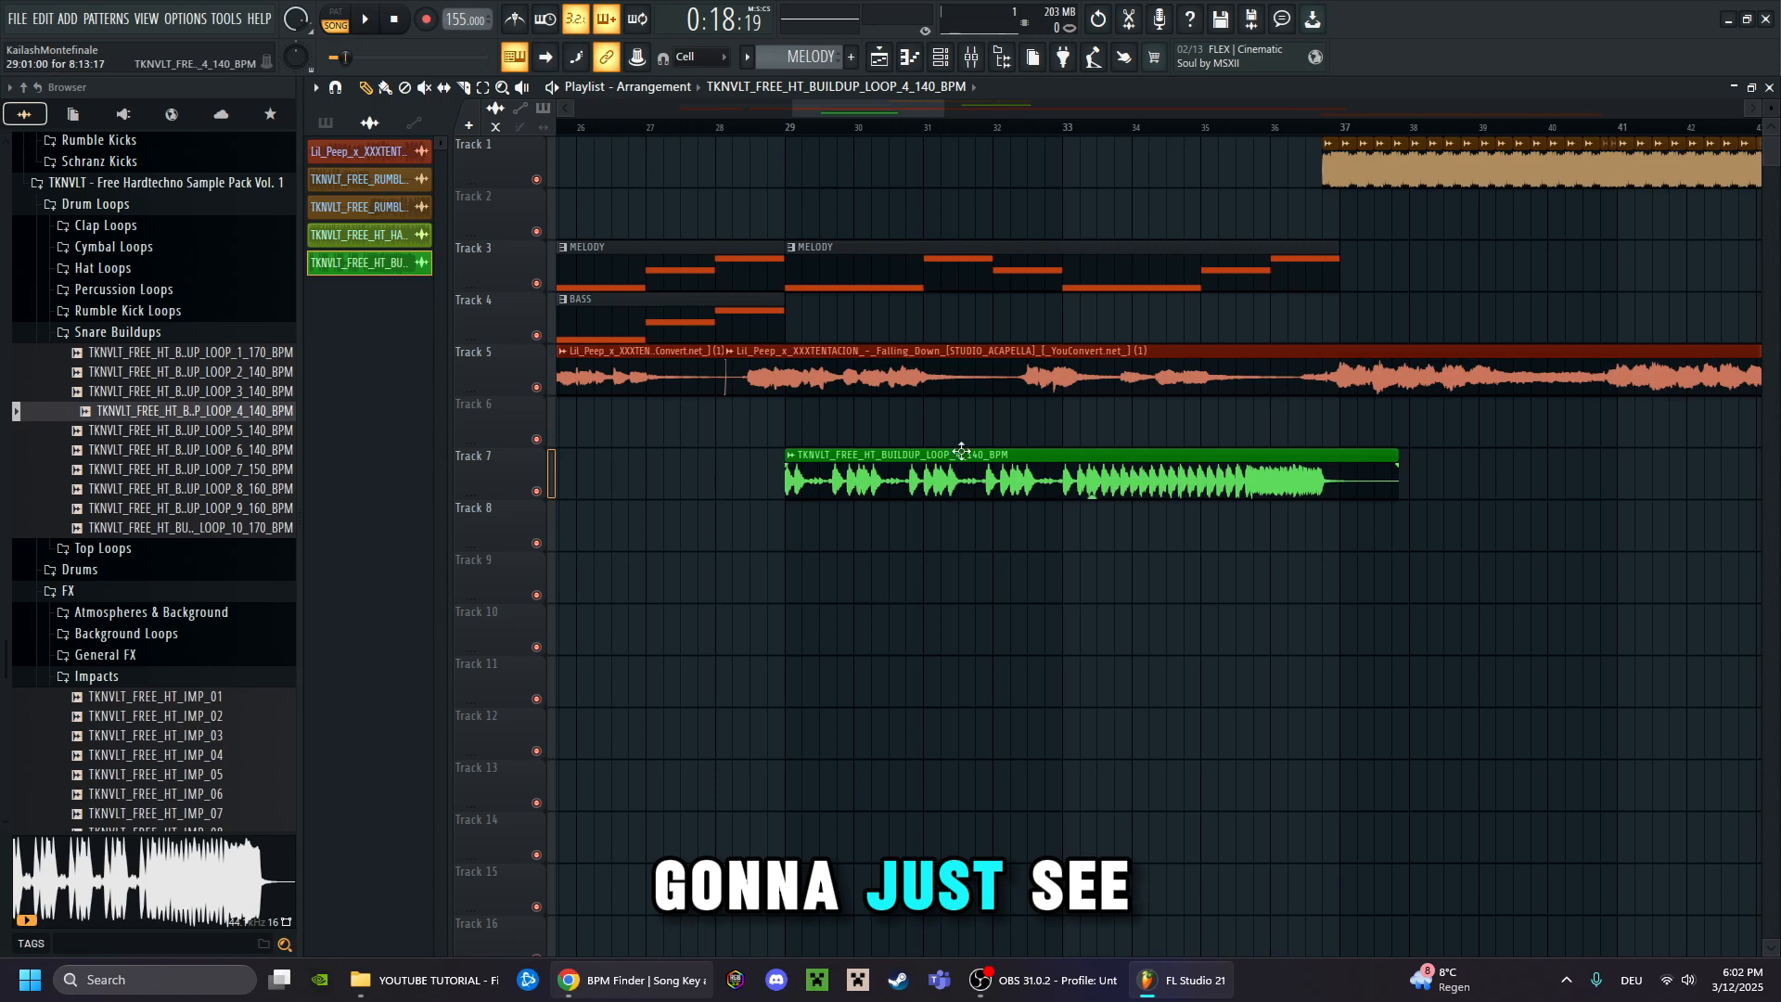
# Time-stretch the buildup clip to 8 bars so it ends at bar 37, using the Stretch mode
pyautogui.doubleClick(877, 464)
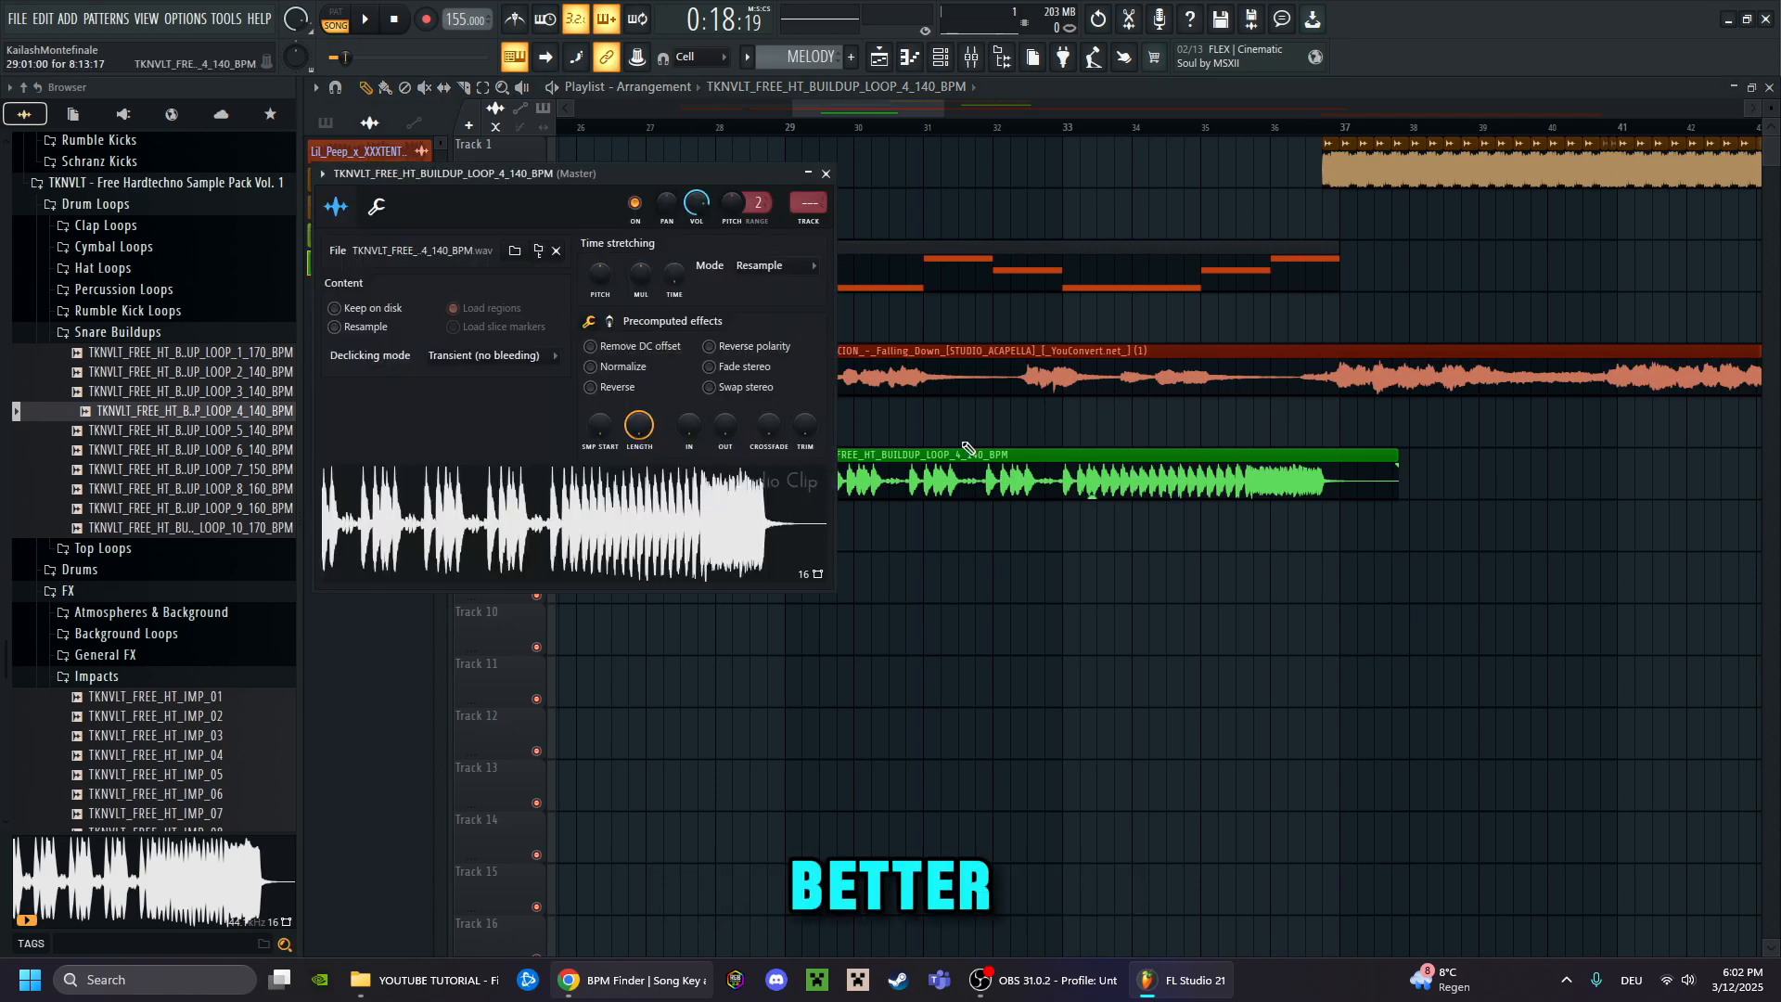
pyautogui.moveTo(670, 277)
pyautogui.mouseDown()
pyautogui.moveTo(670, 306)
pyautogui.moveTo(671, 283)
pyautogui.mouseUp()
pyautogui.click(790, 269)
pyautogui.click(770, 311)
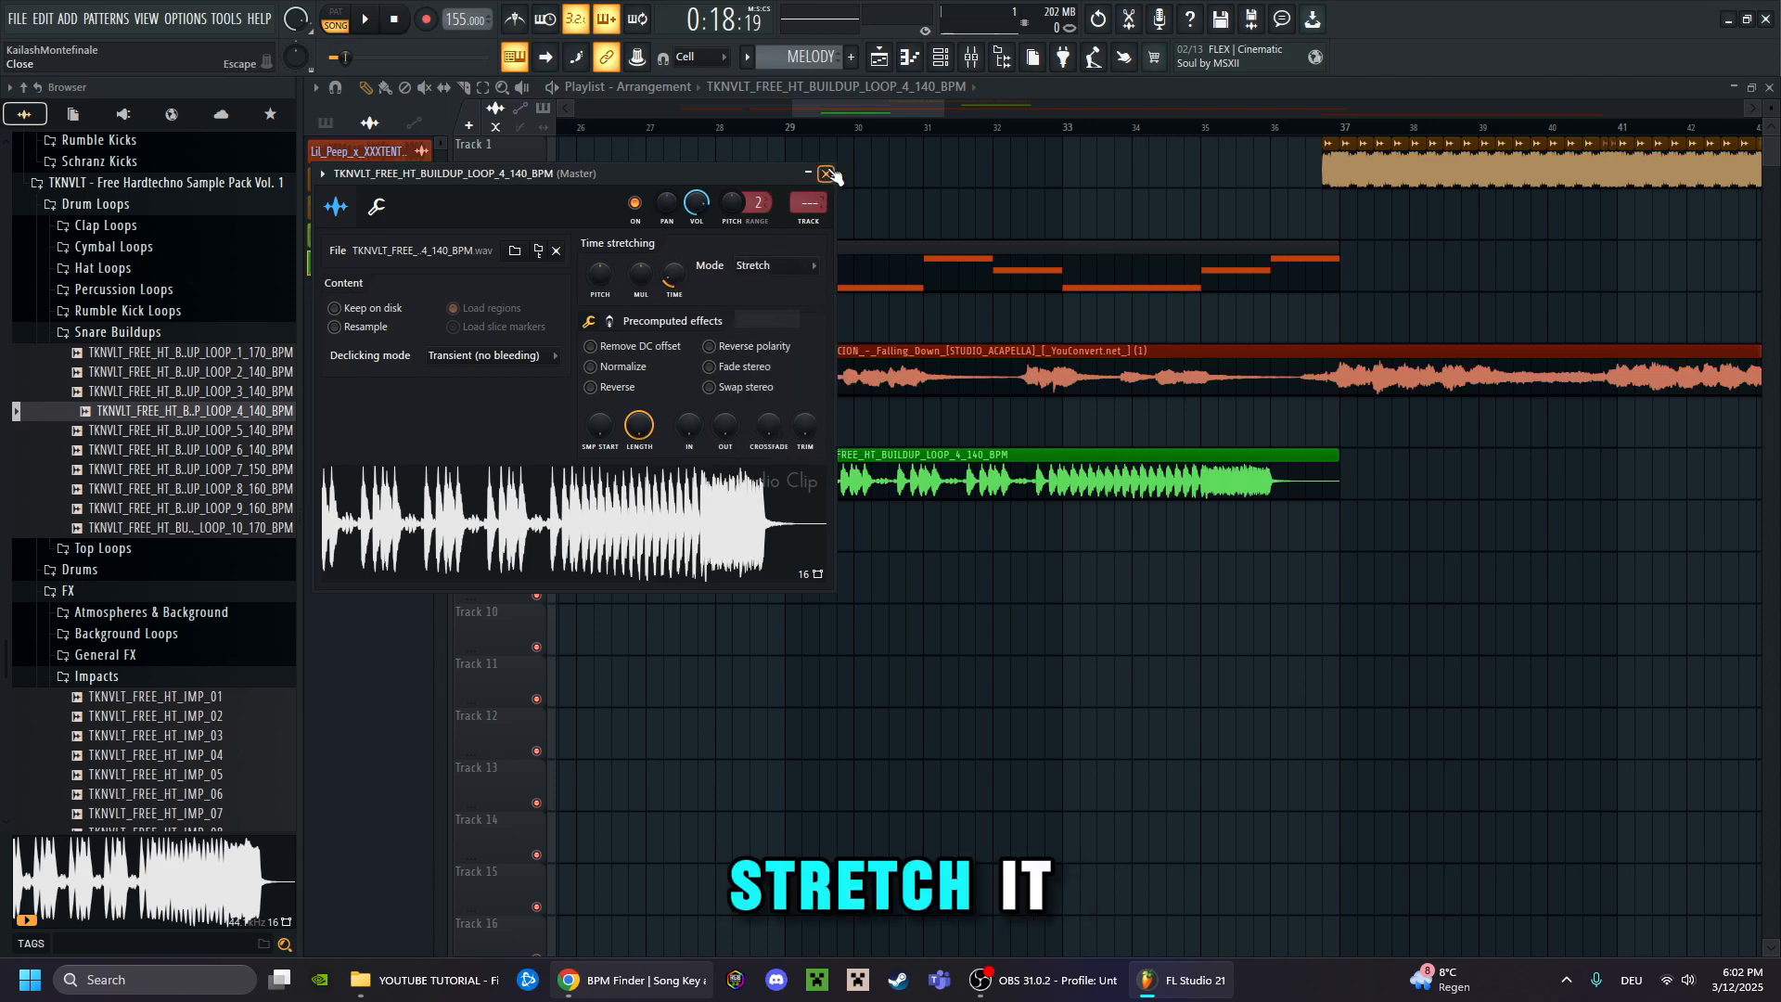
pyautogui.click(826, 173)
# Play the buildup section through to the kick drop at bar 37 to check how it fits
pyautogui.scroll(-3, 881, 130)
pyautogui.click(874, 128)
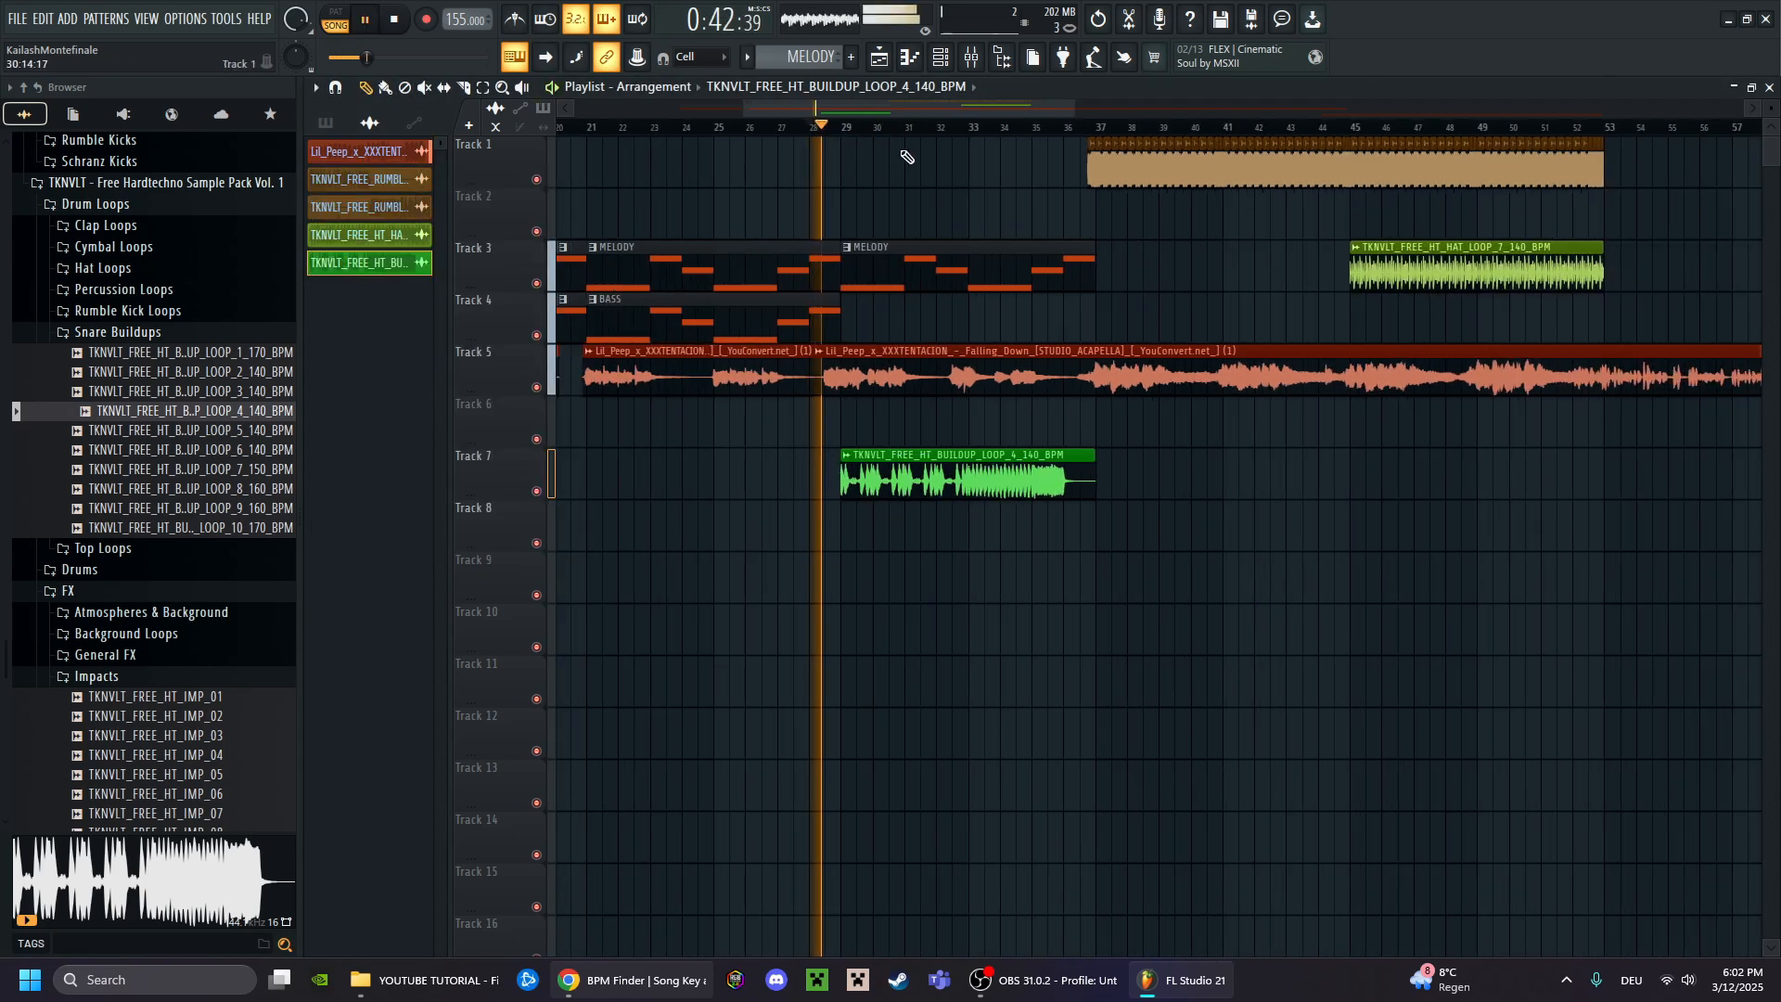
pyautogui.scroll(3, 904, 139)
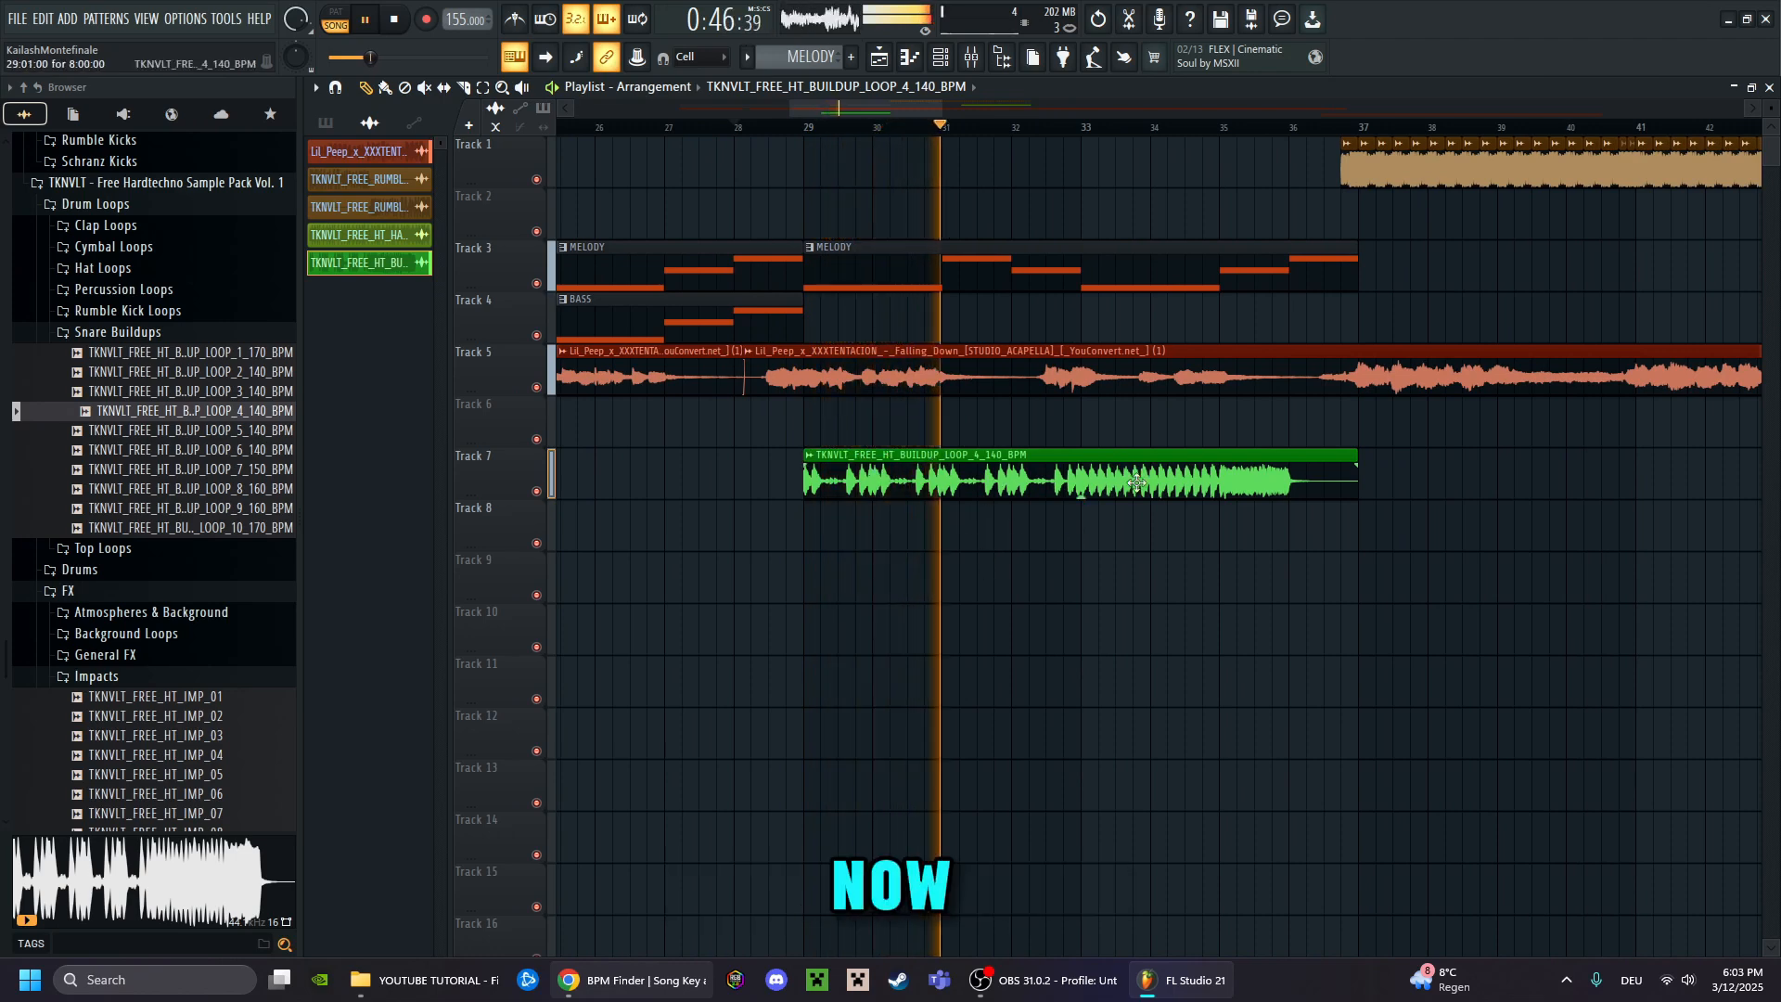
pyautogui.click(1052, 103)
pyautogui.scroll(2, 1052, 109)
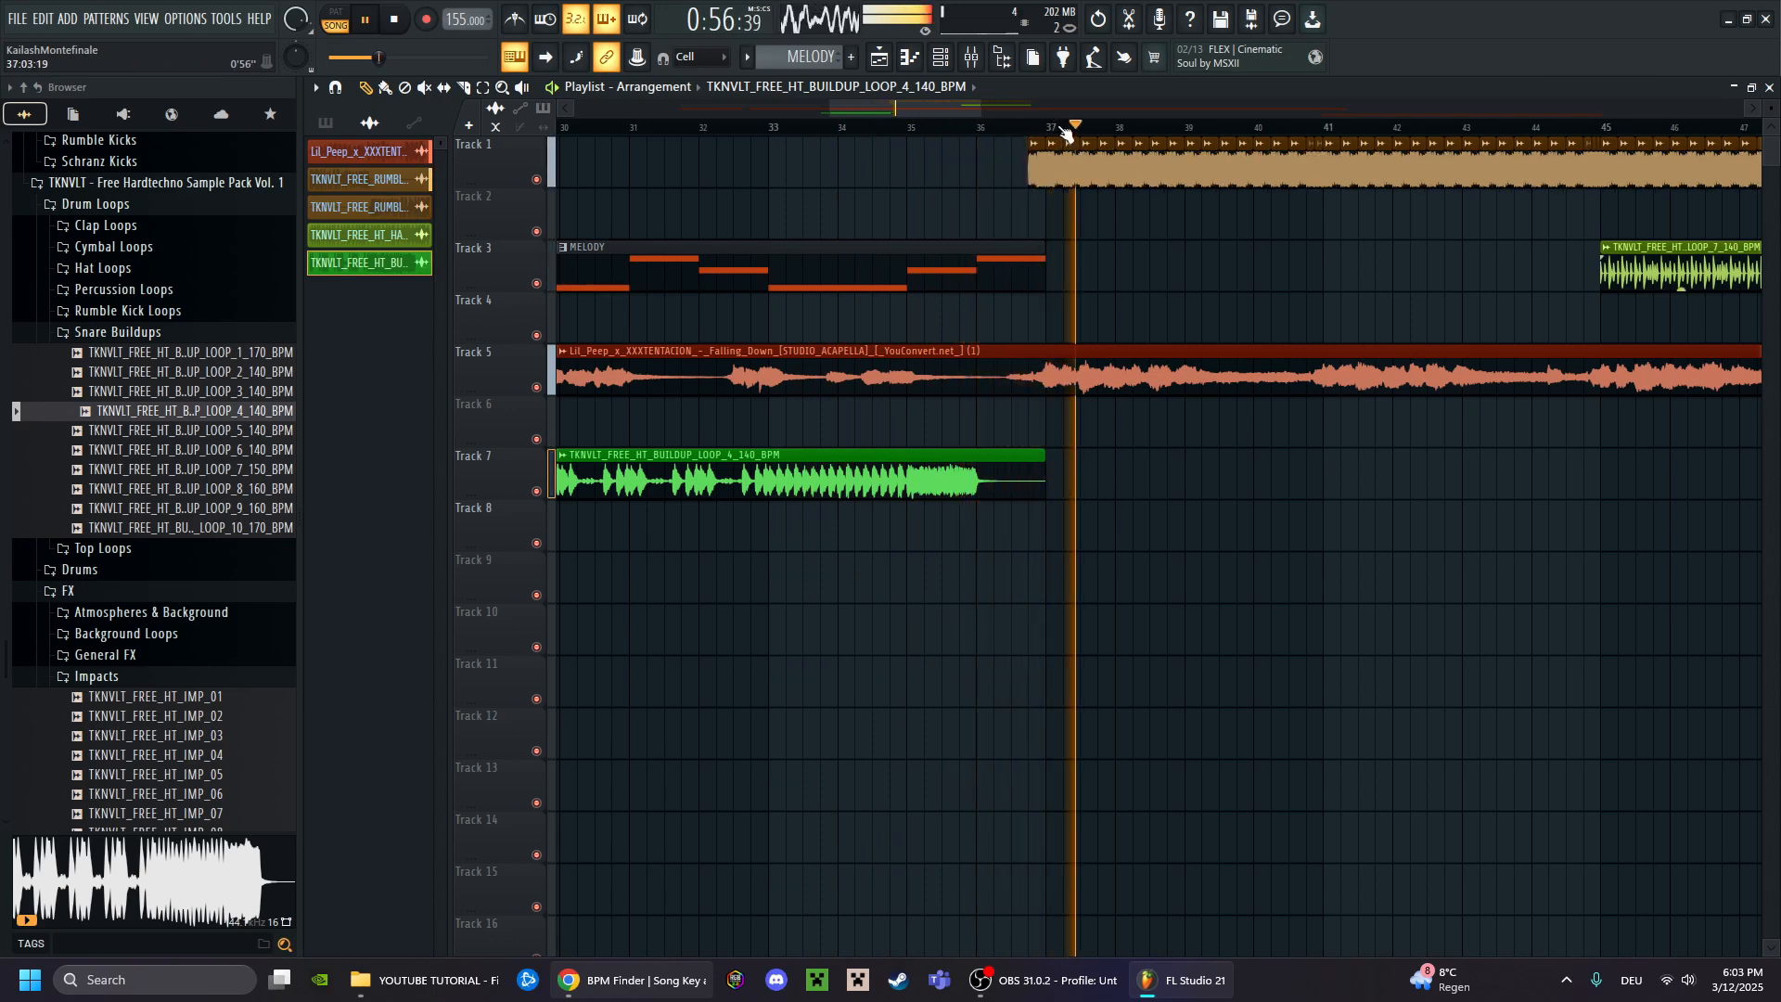
pyautogui.press('space')
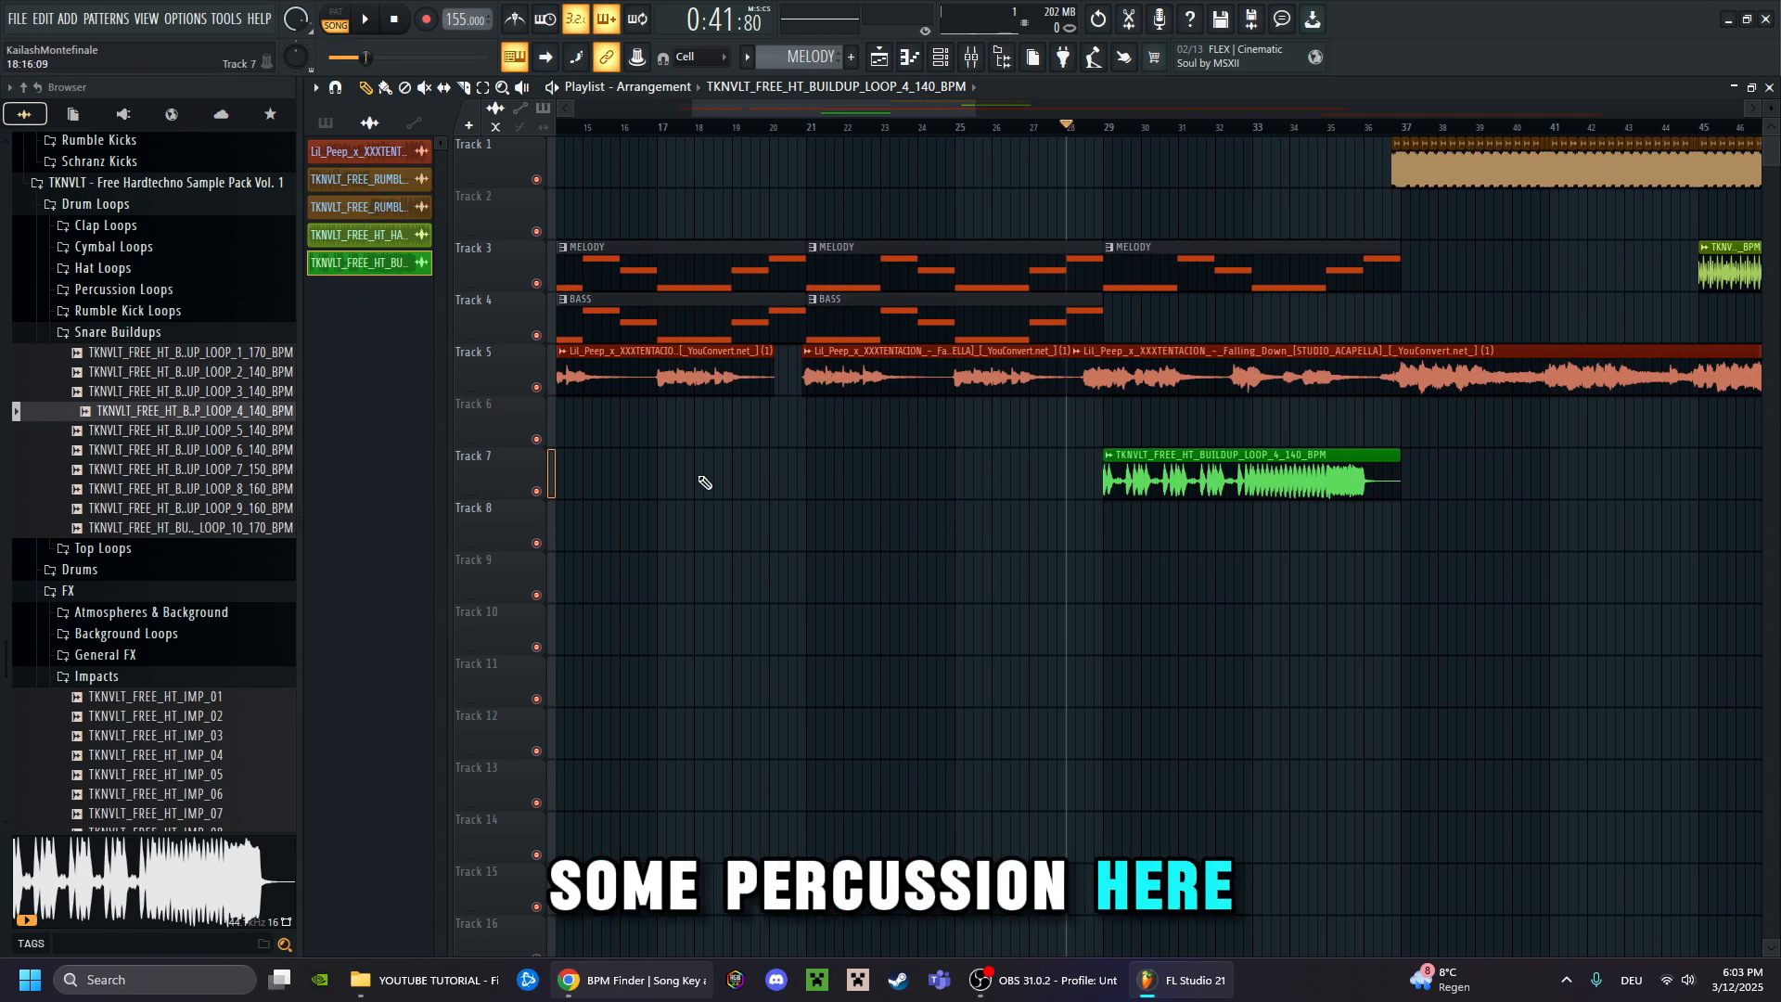
# Open the Percussion Loops folder and audition its loops from number 8 up to number 1
pyautogui.click(149, 292)
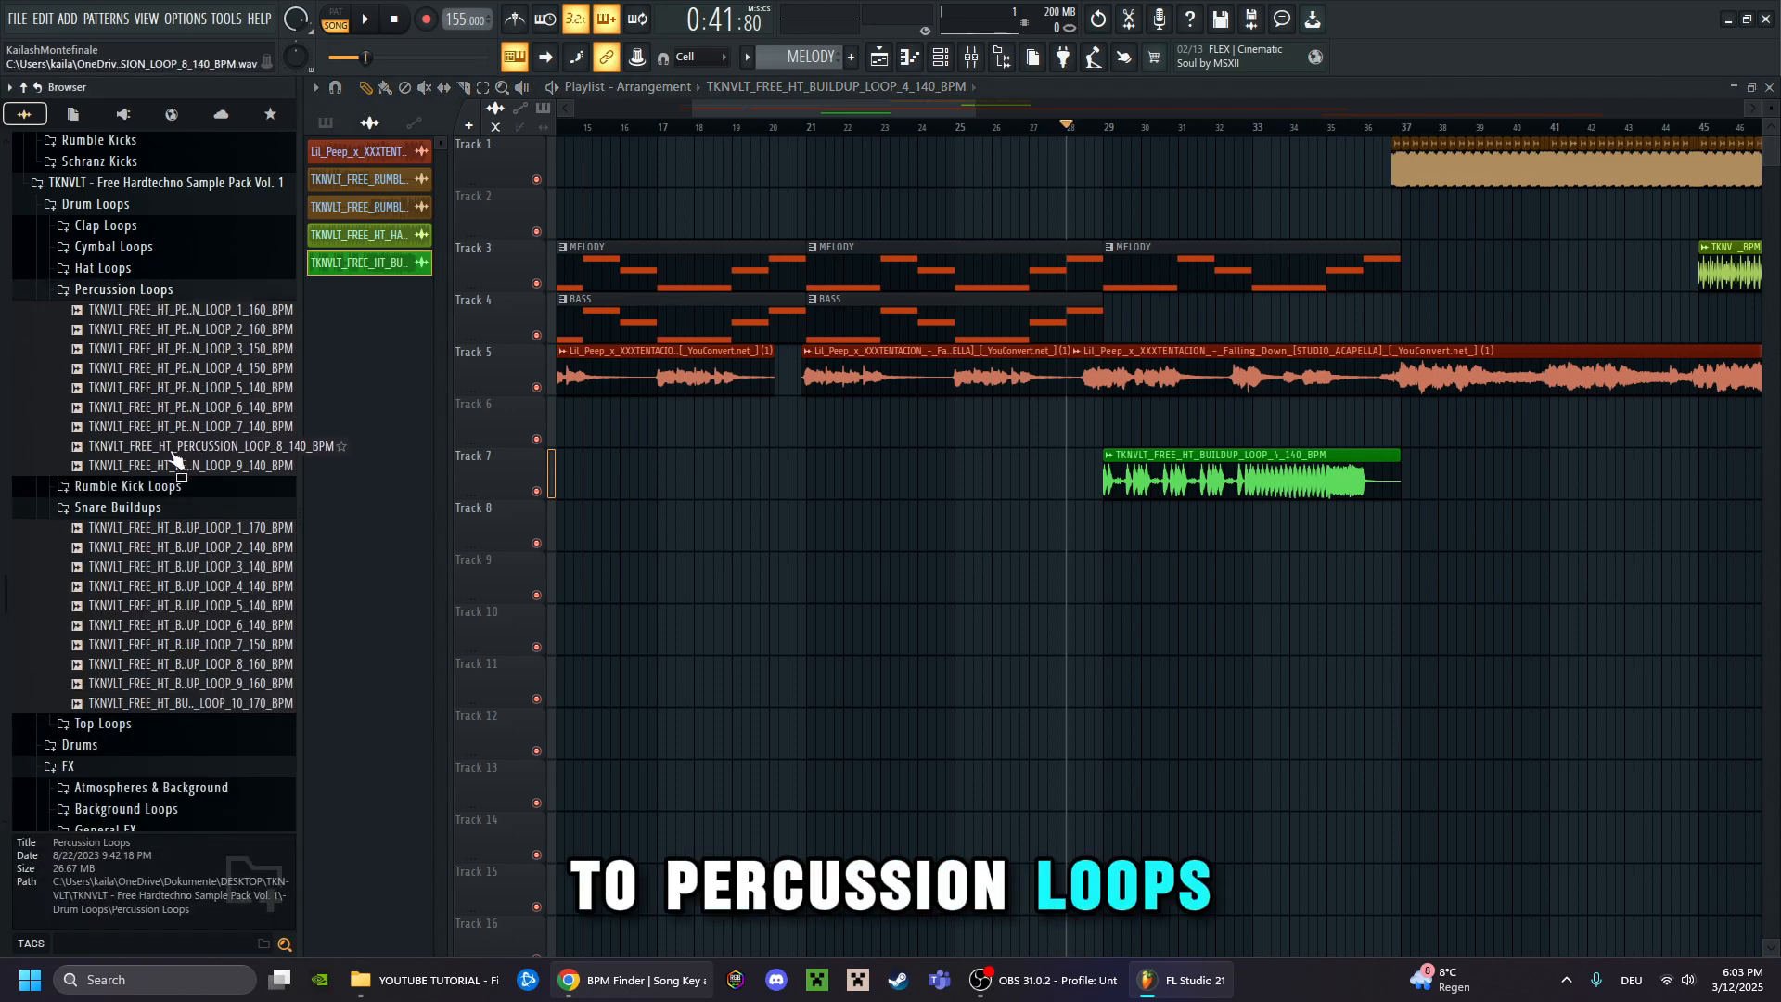
pyautogui.click(172, 449)
pyautogui.click(180, 408)
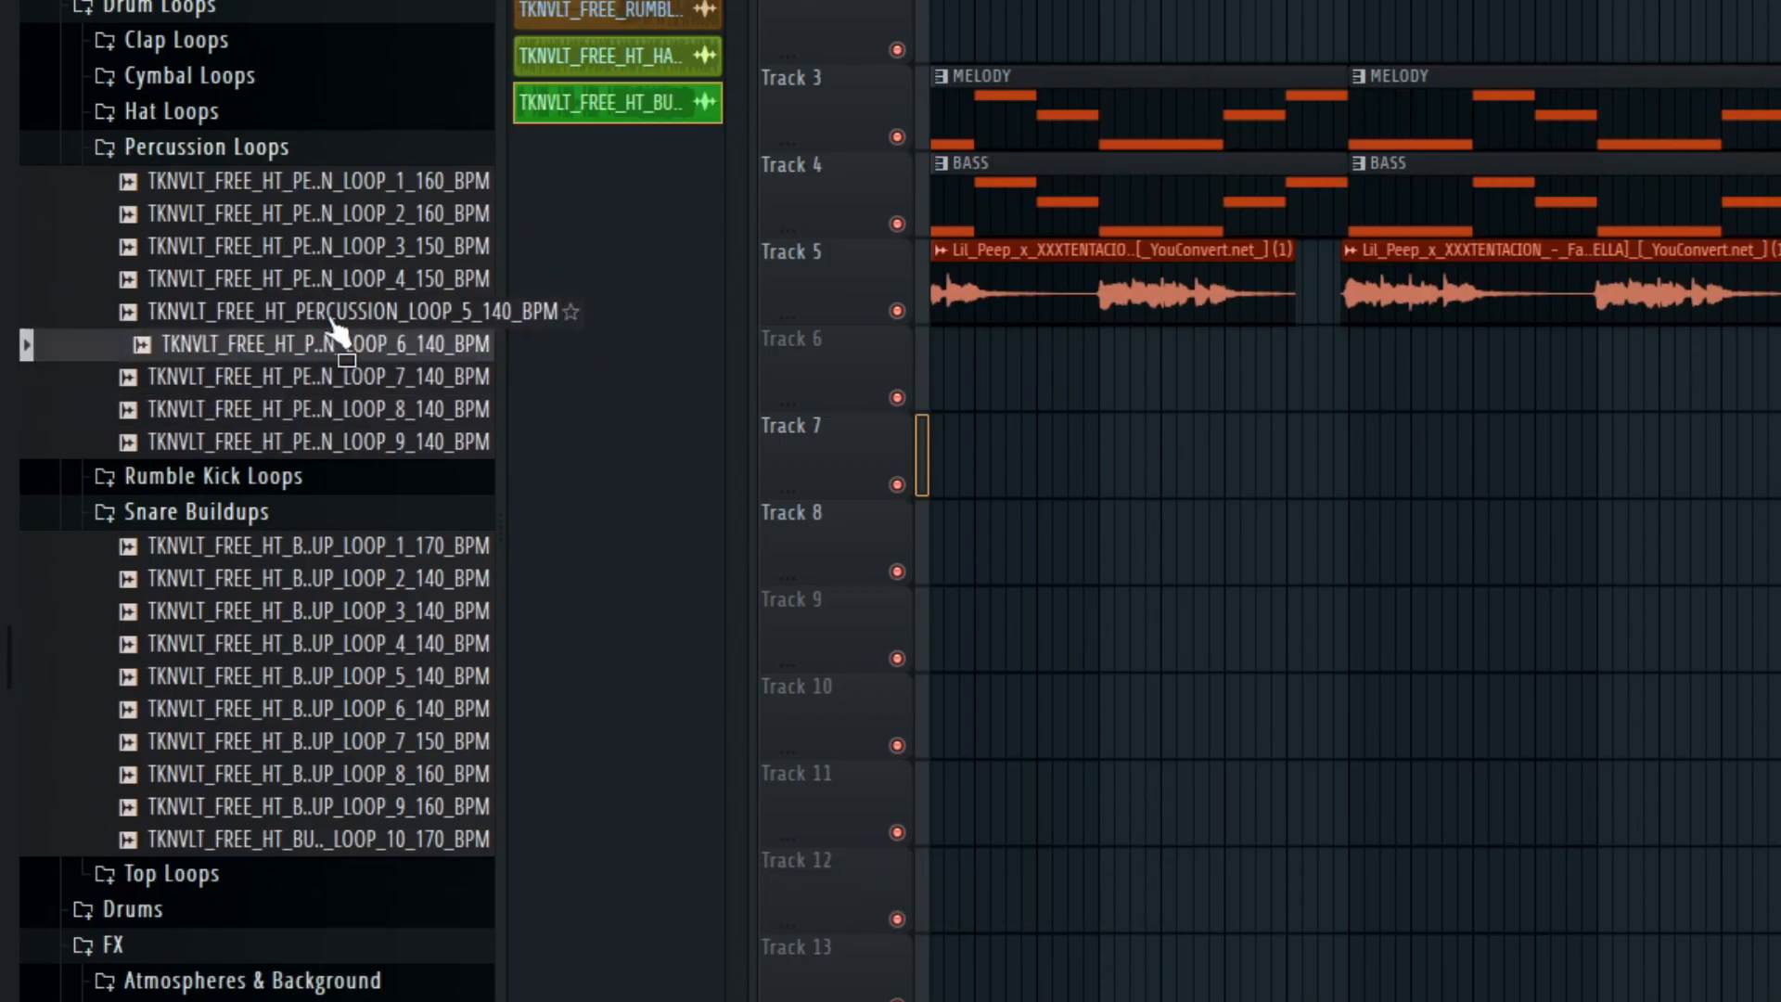
pyautogui.click(363, 276)
pyautogui.click(367, 252)
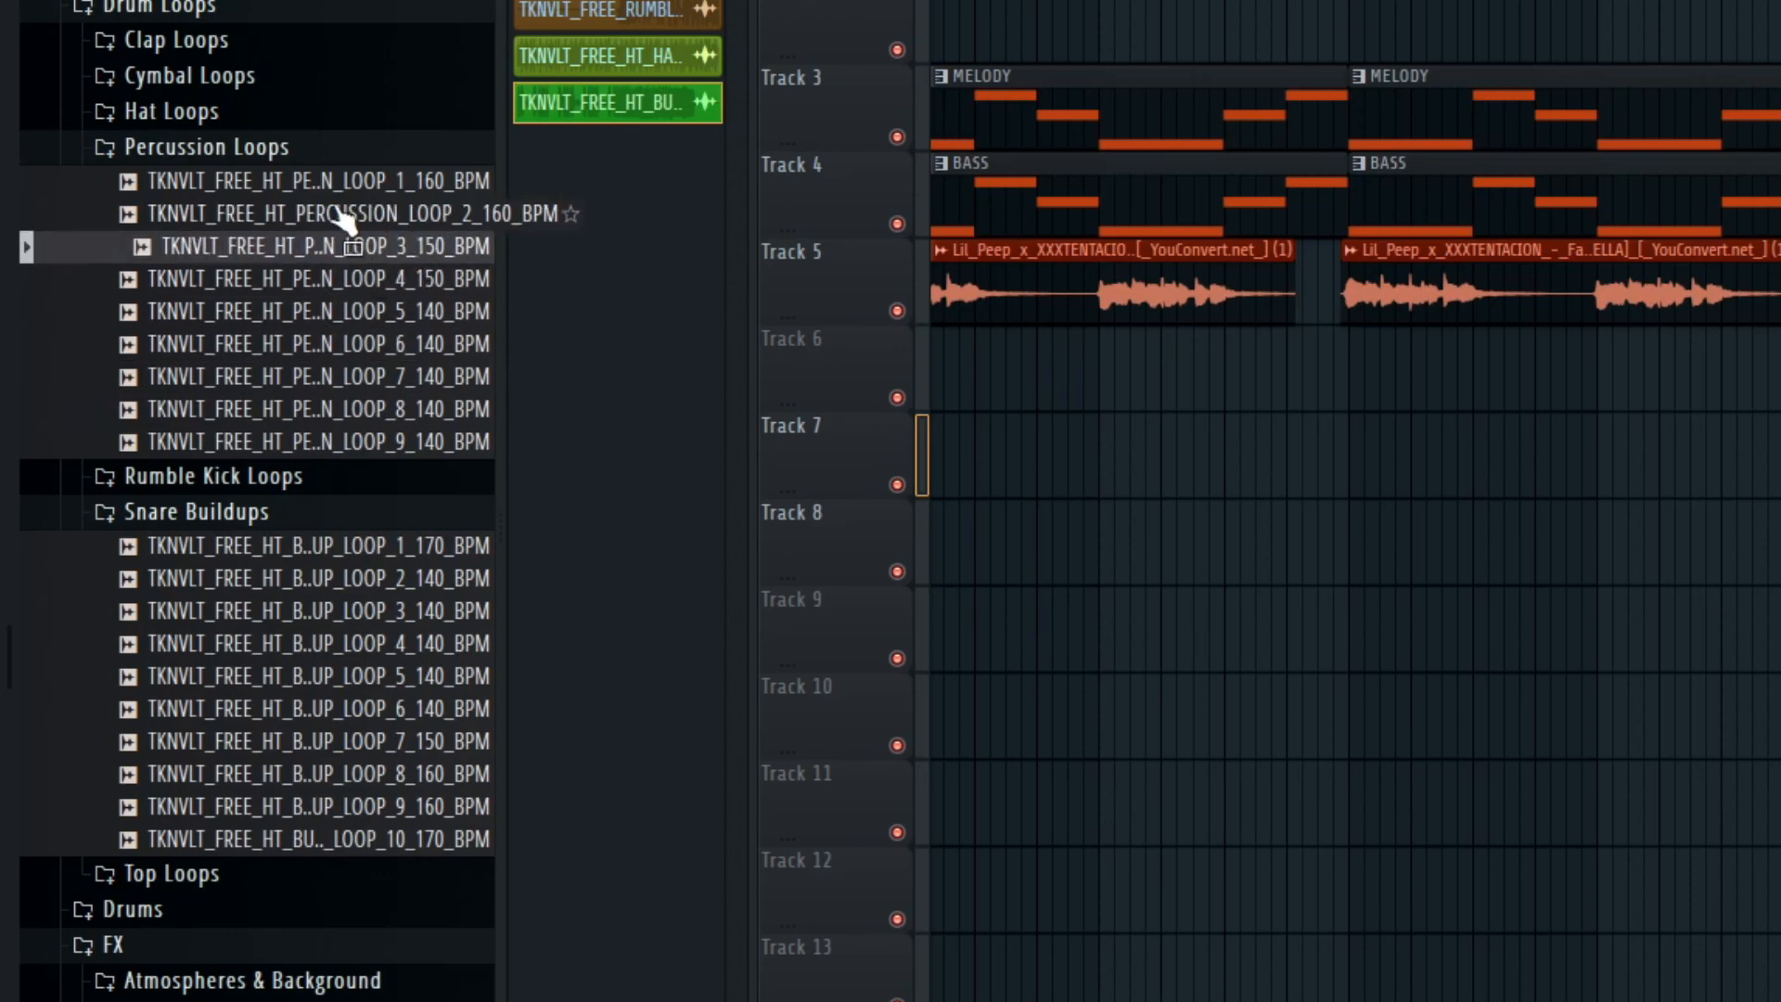
pyautogui.click(362, 217)
pyautogui.click(380, 186)
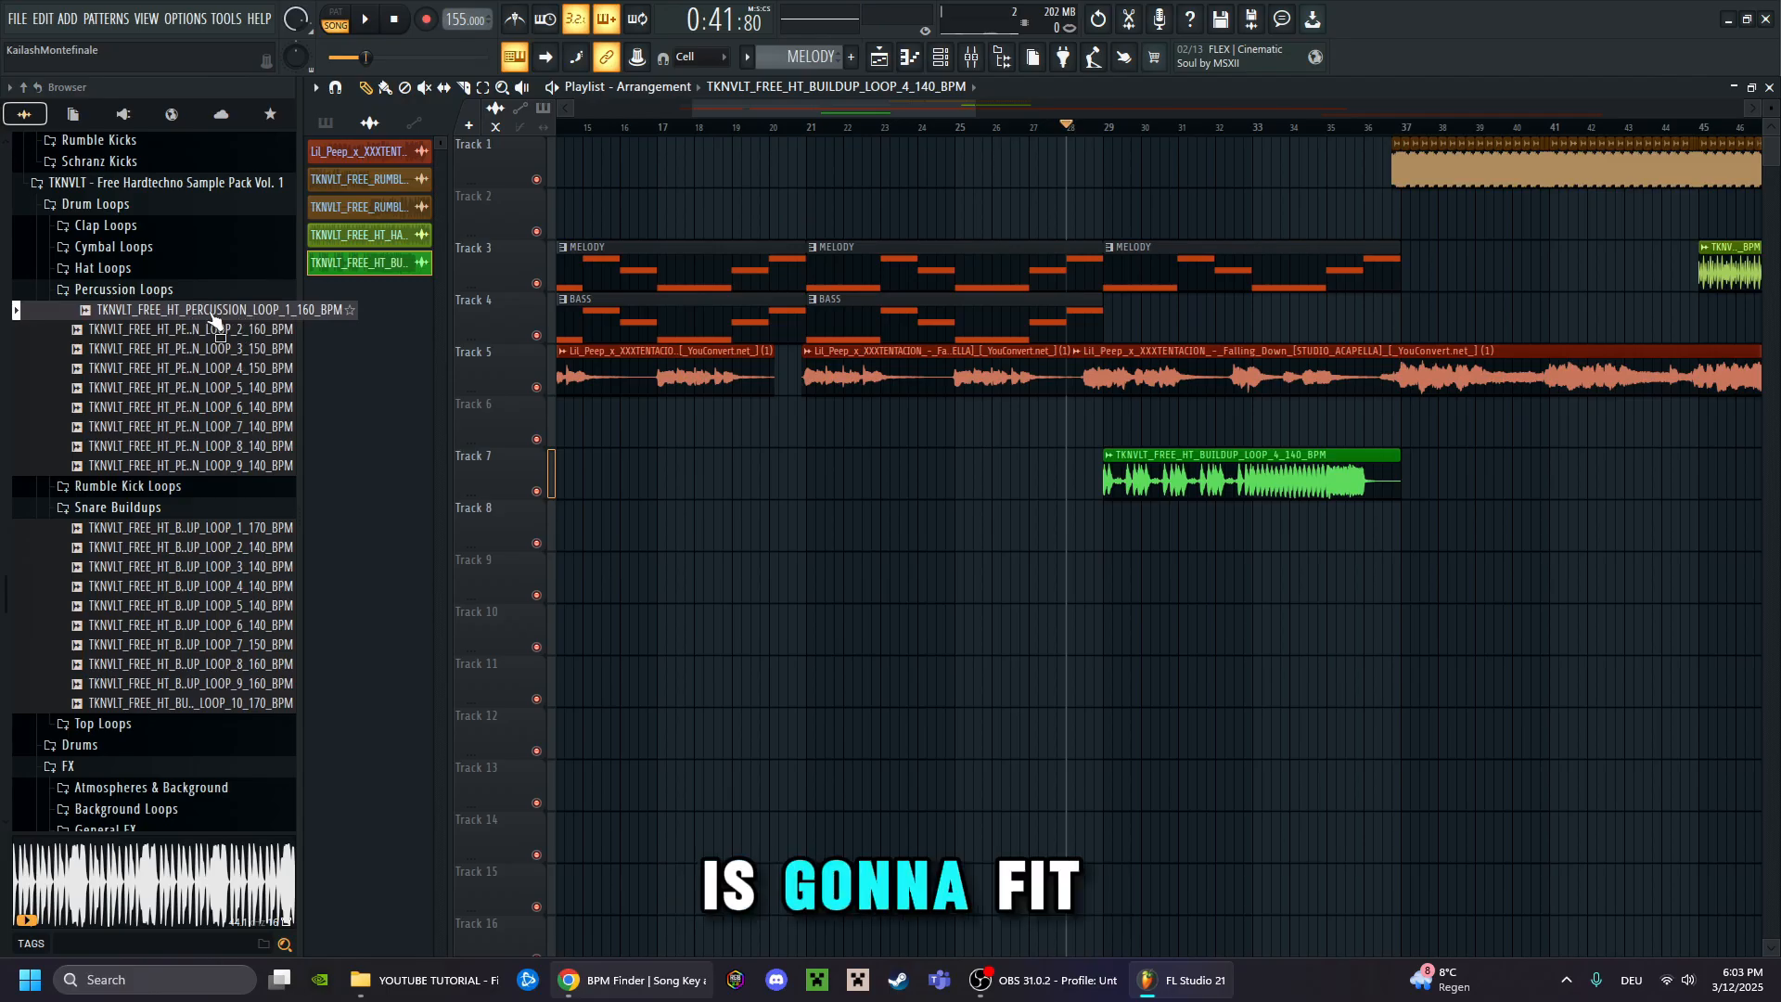
# Place TKNVLT_FREE_HT_PERCUSSION_LOOP_1_160_BPM on Track 9 at bar 21 and time-stretch it to 8 bars in Stretch mode
pyautogui.moveTo(450, 190); pyautogui.dragTo(1464, 633)
pyautogui.moveTo(875, 580); pyautogui.dragTo(818, 581)
pyautogui.doubleClick(970, 581)
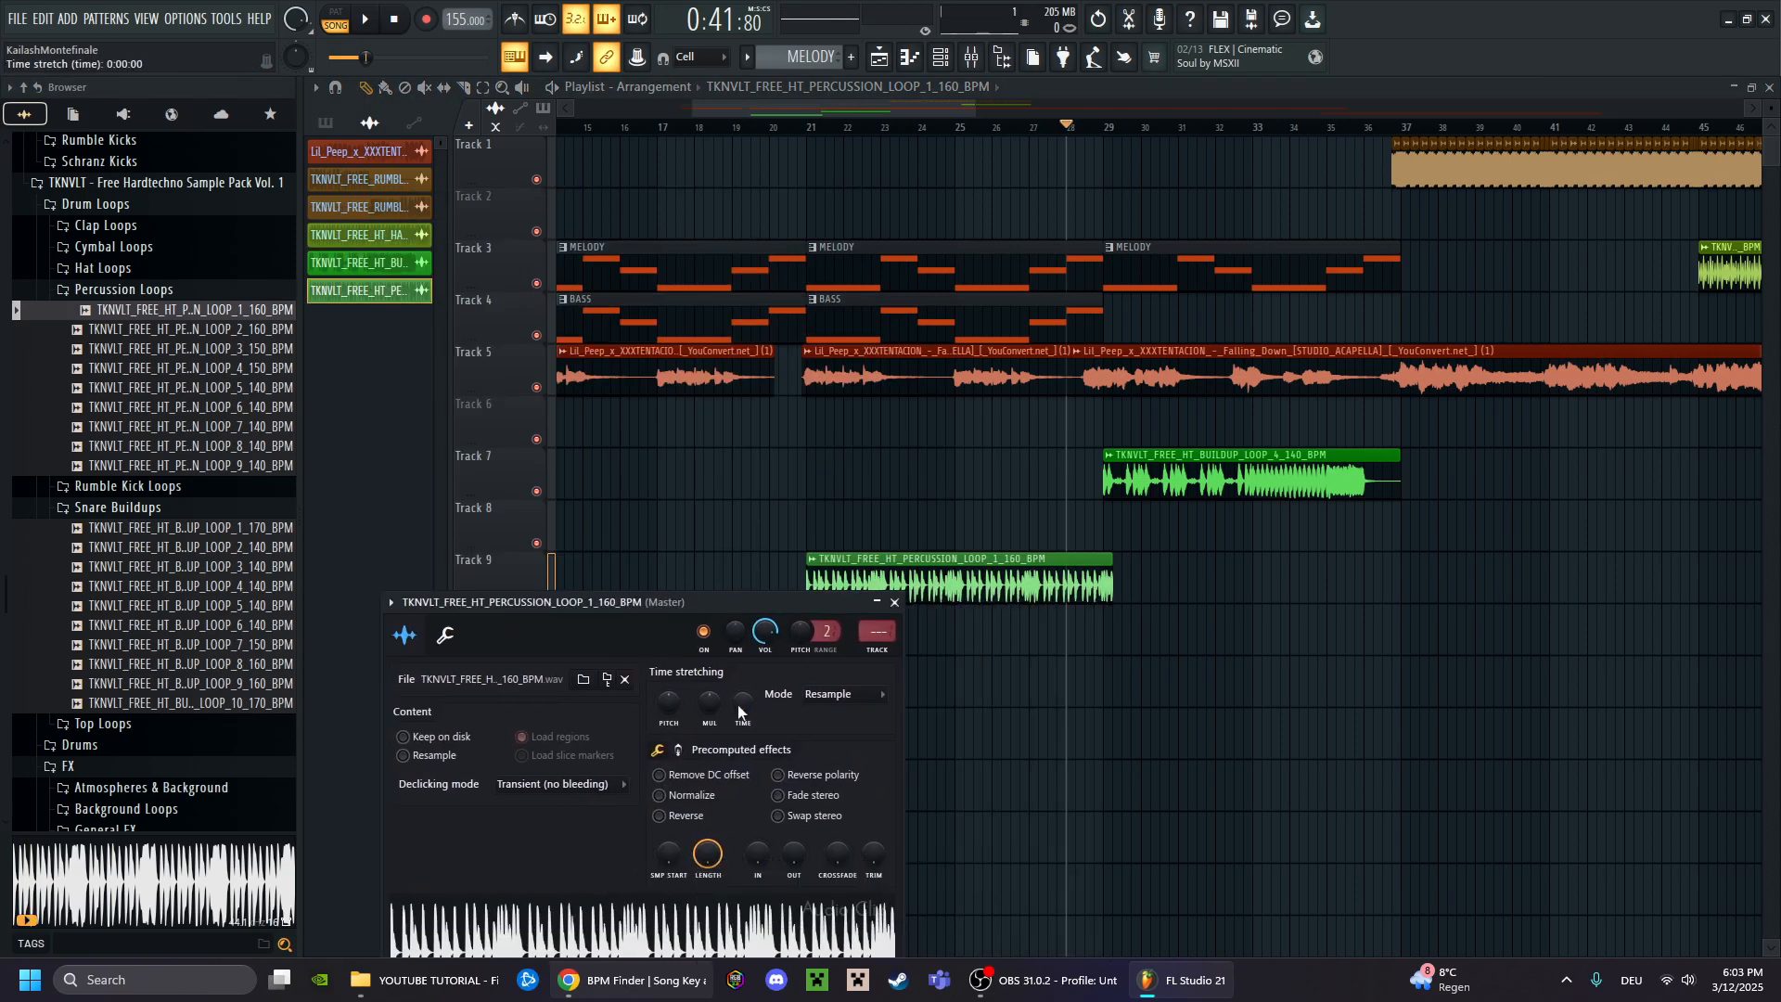
pyautogui.moveTo(743, 702); pyautogui.dragTo(743, 691)
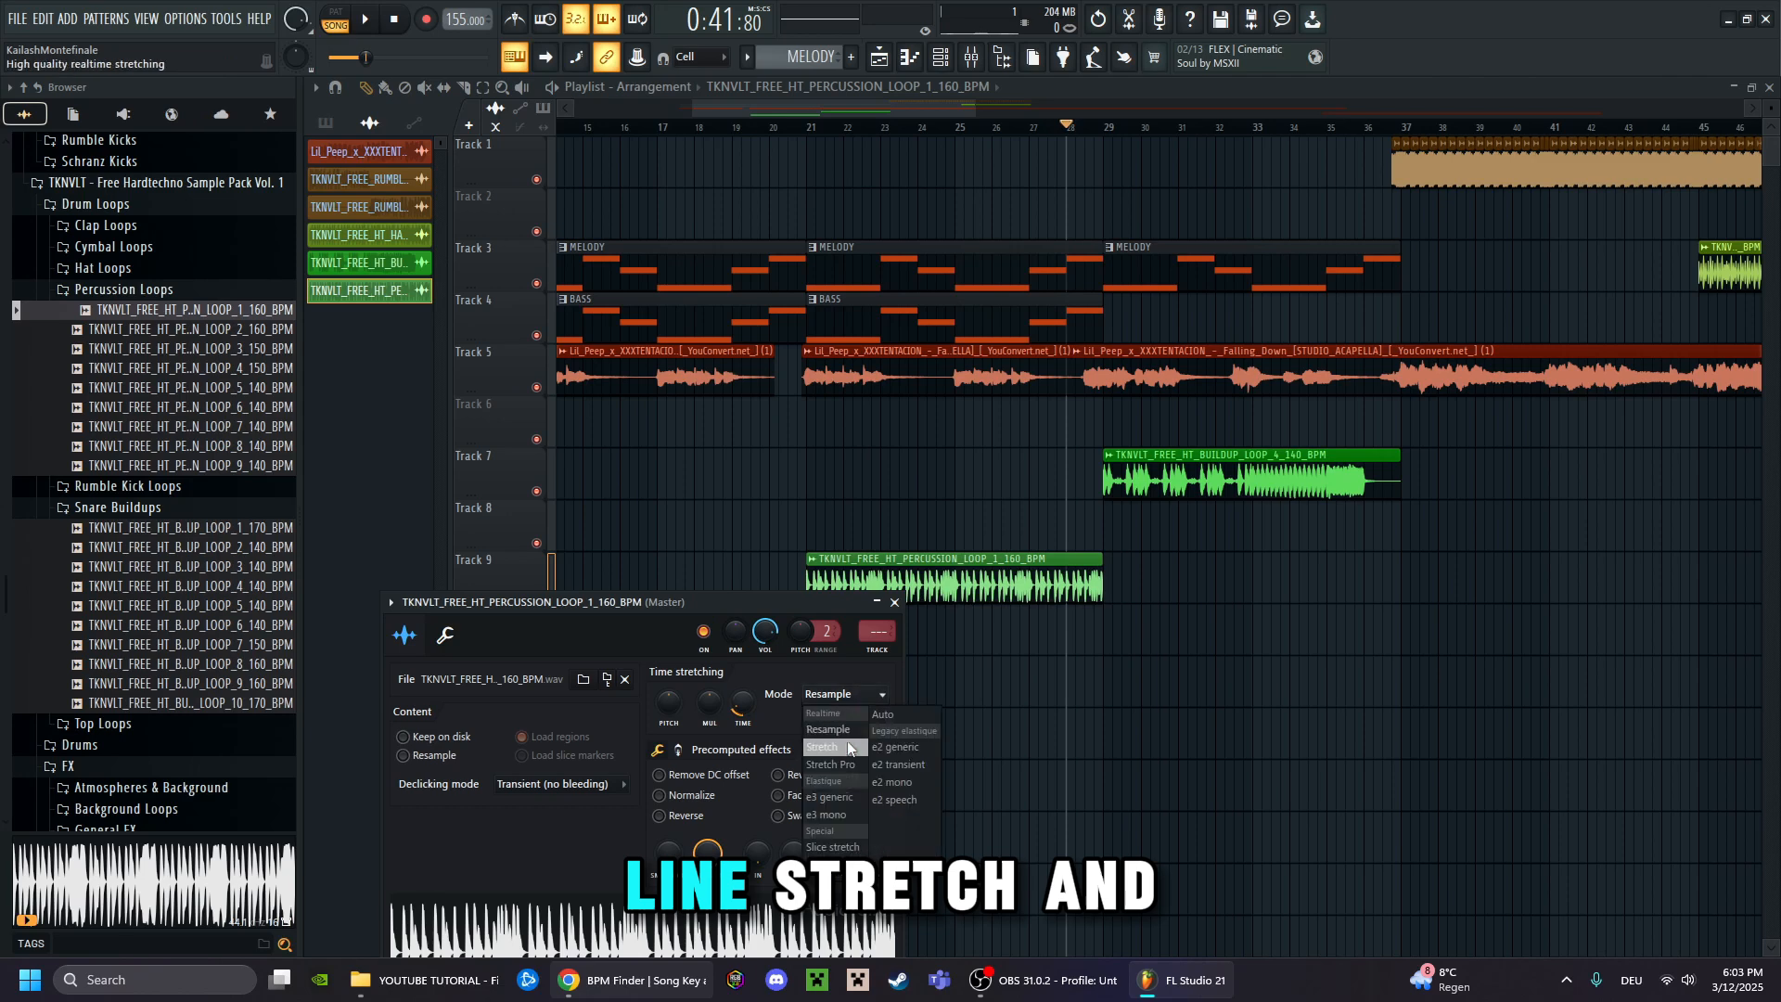
pyautogui.click(851, 748)
pyautogui.click(894, 602)
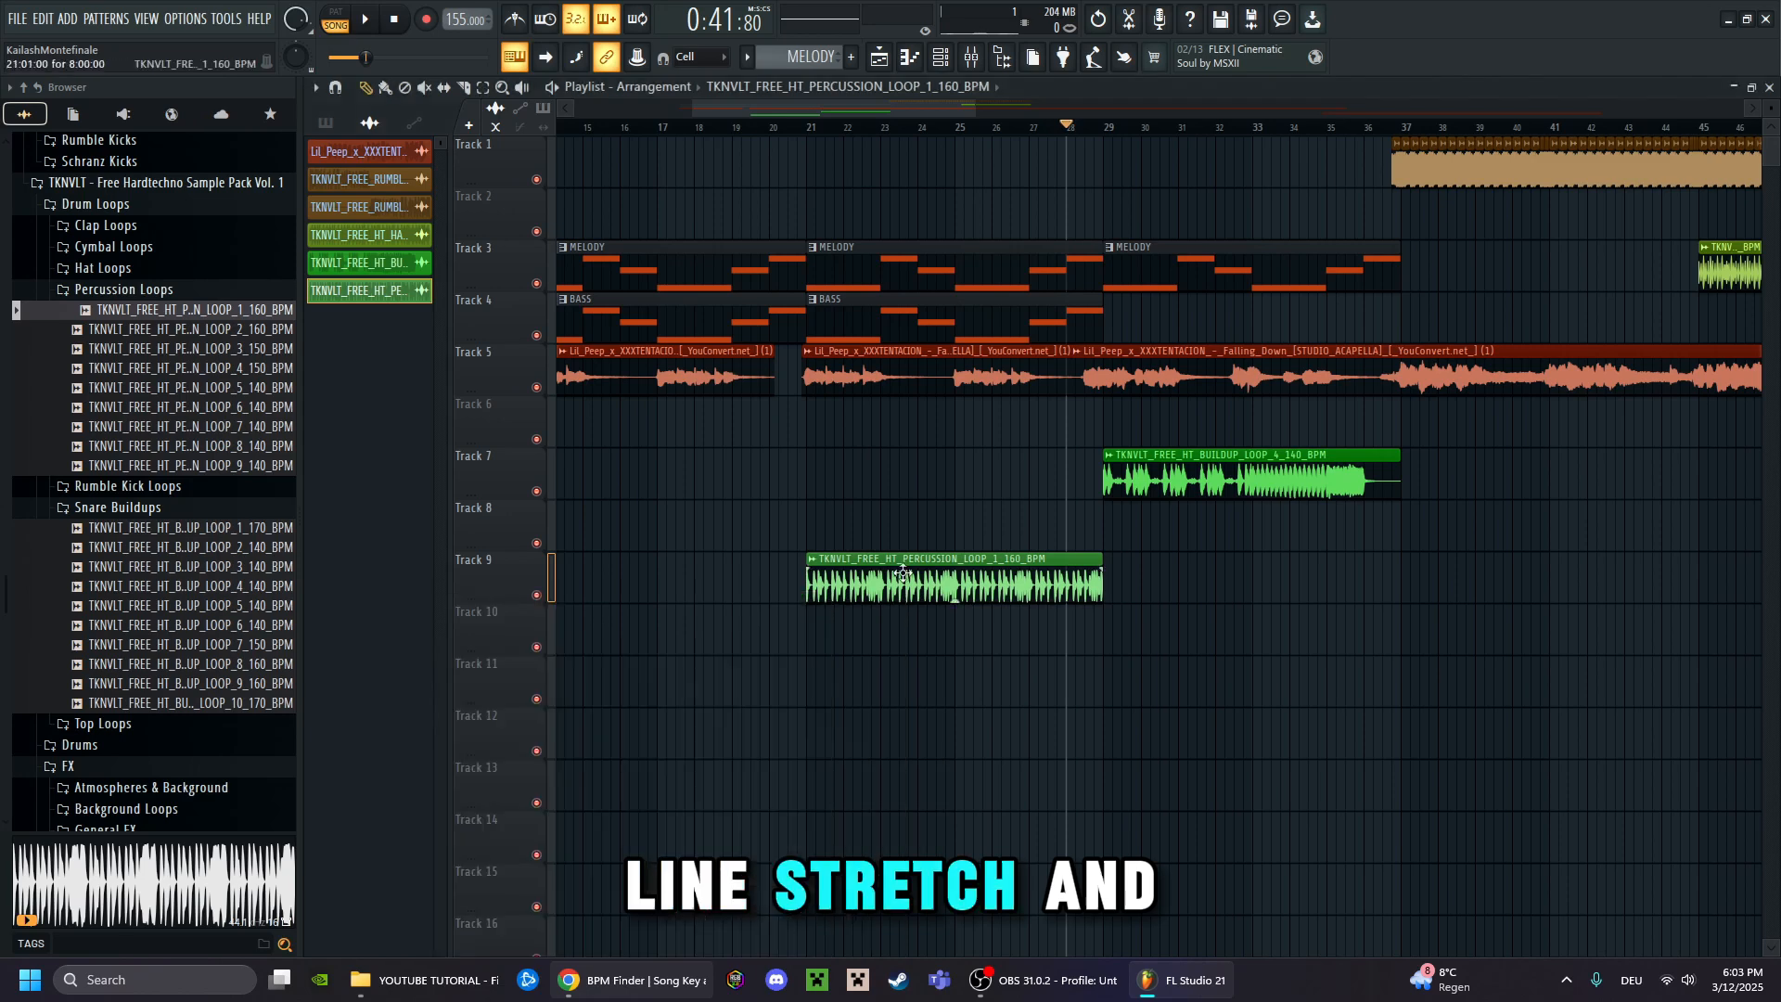
# Move the percussion clip up to Track 8 during playback from bar 21 and try a copy of it at bar 29
pyautogui.click(815, 130)
pyautogui.press('space')
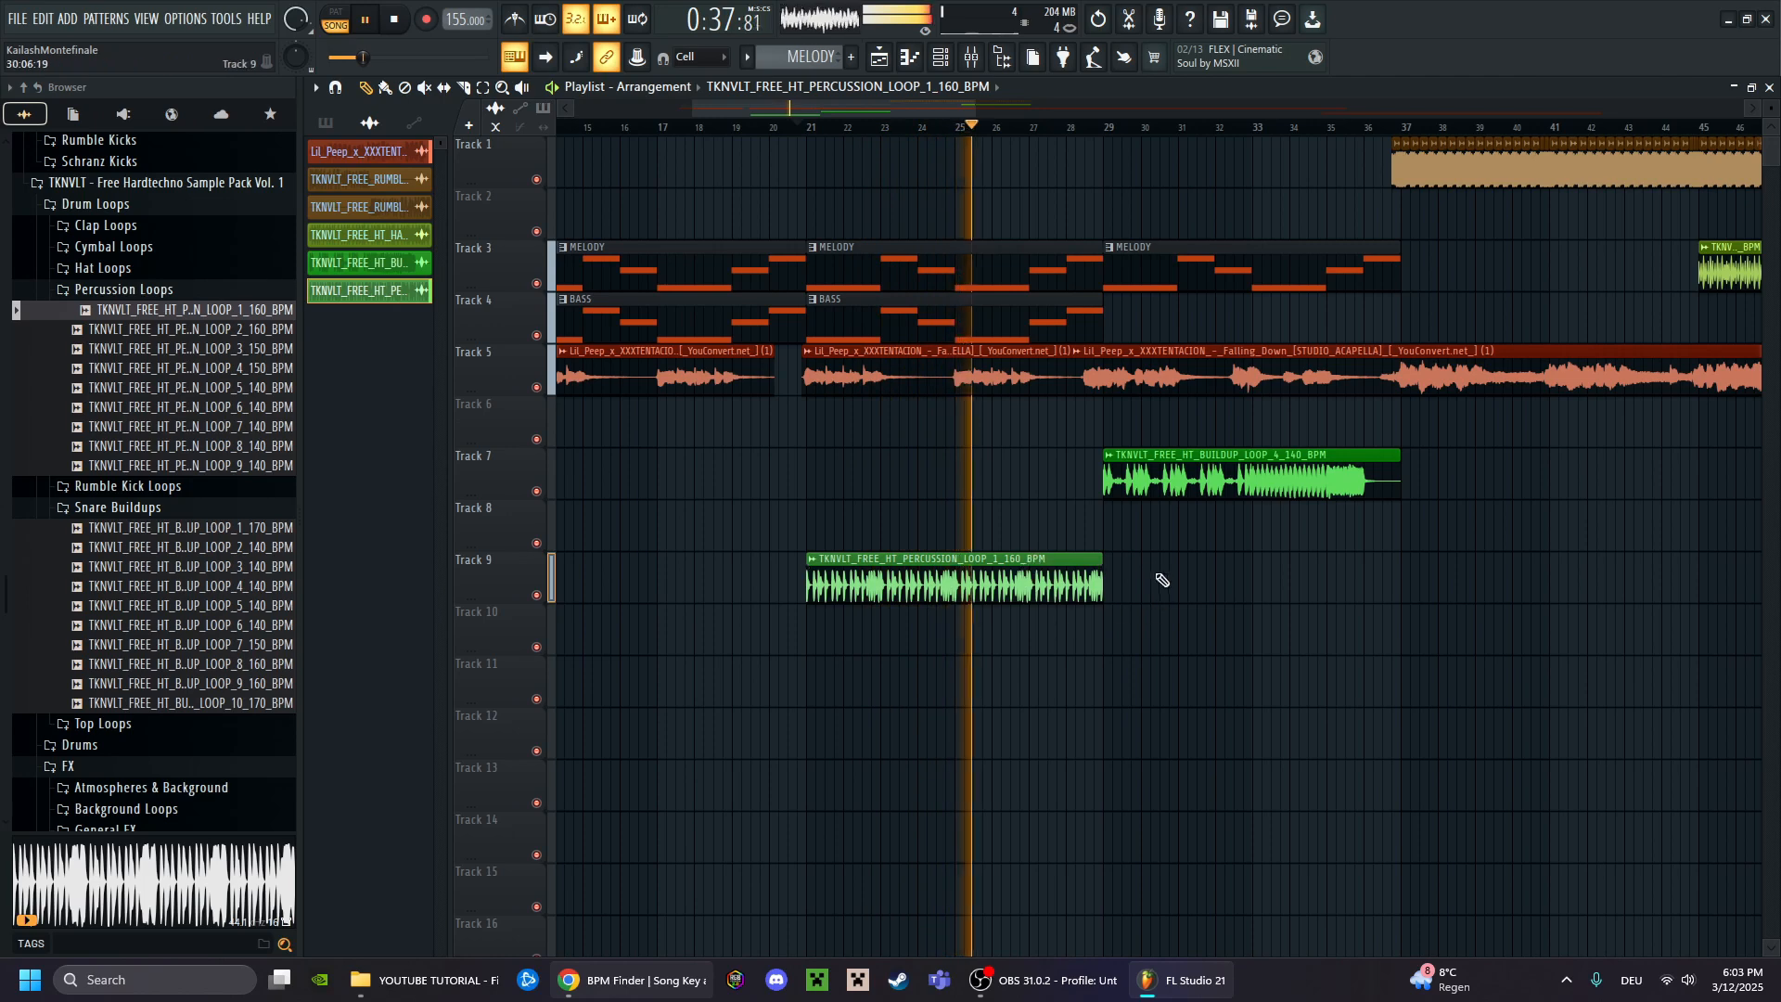
pyautogui.moveTo(1008, 585); pyautogui.dragTo(998, 524)
pyautogui.scroll(3, 998, 524)
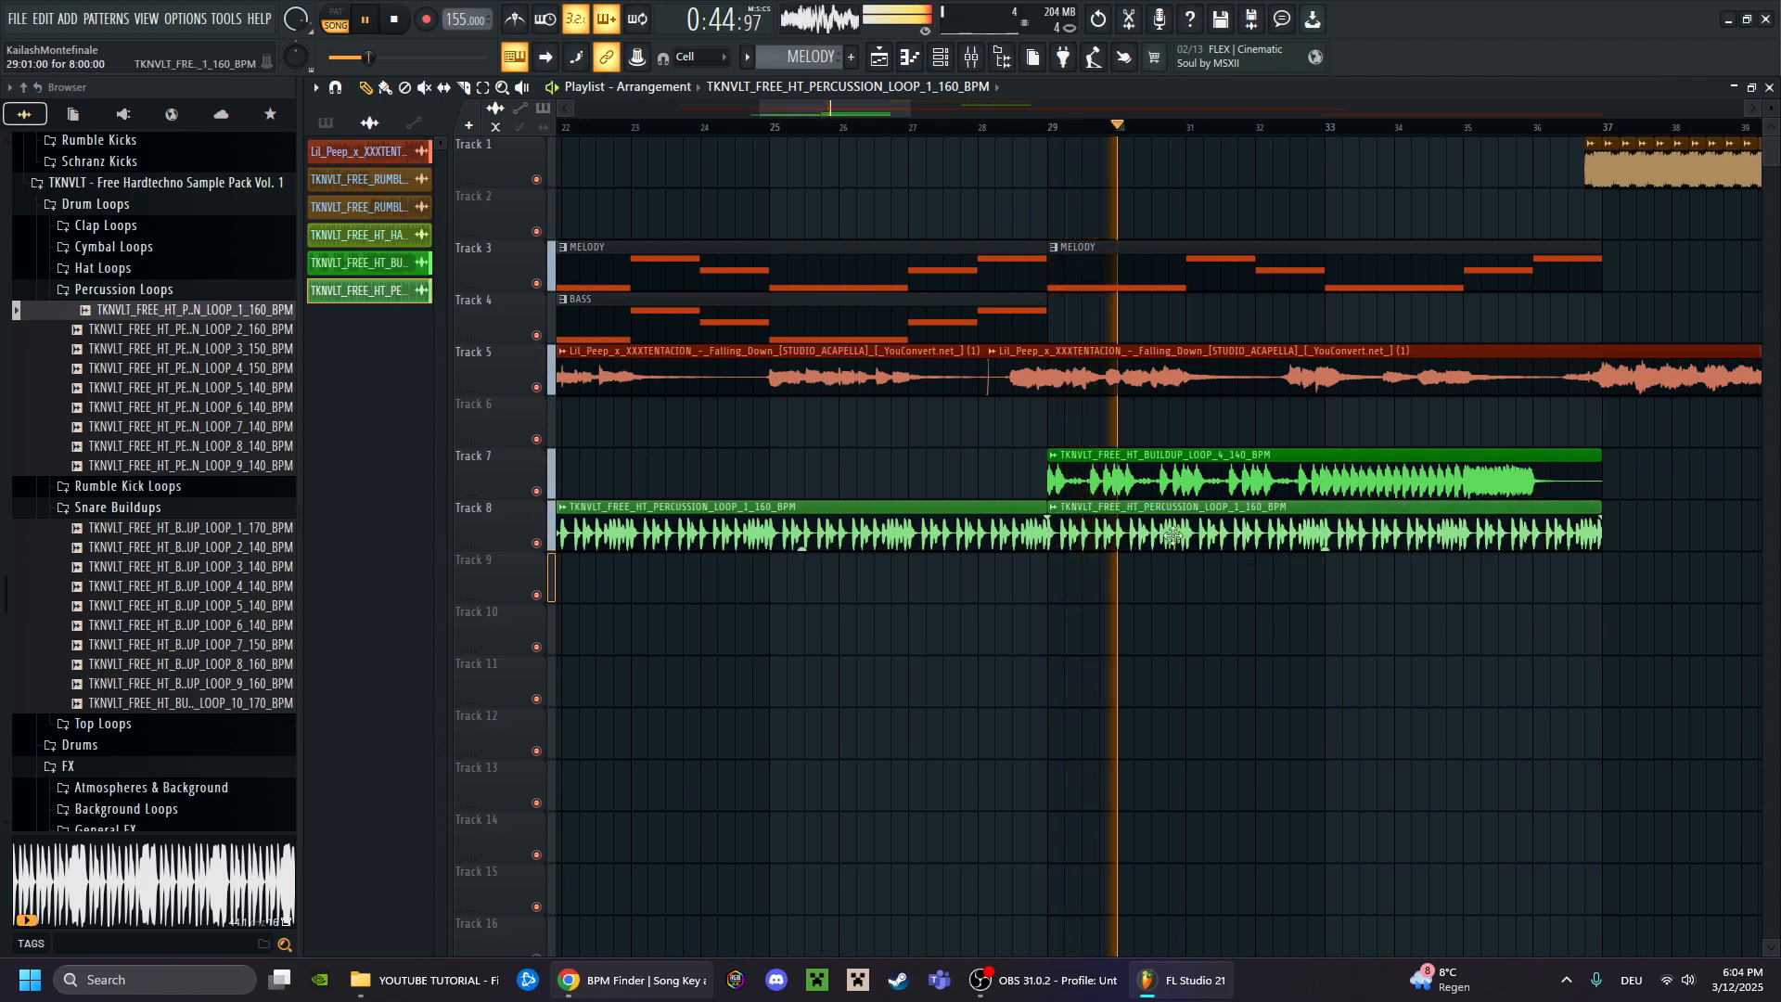
pyautogui.press('space')
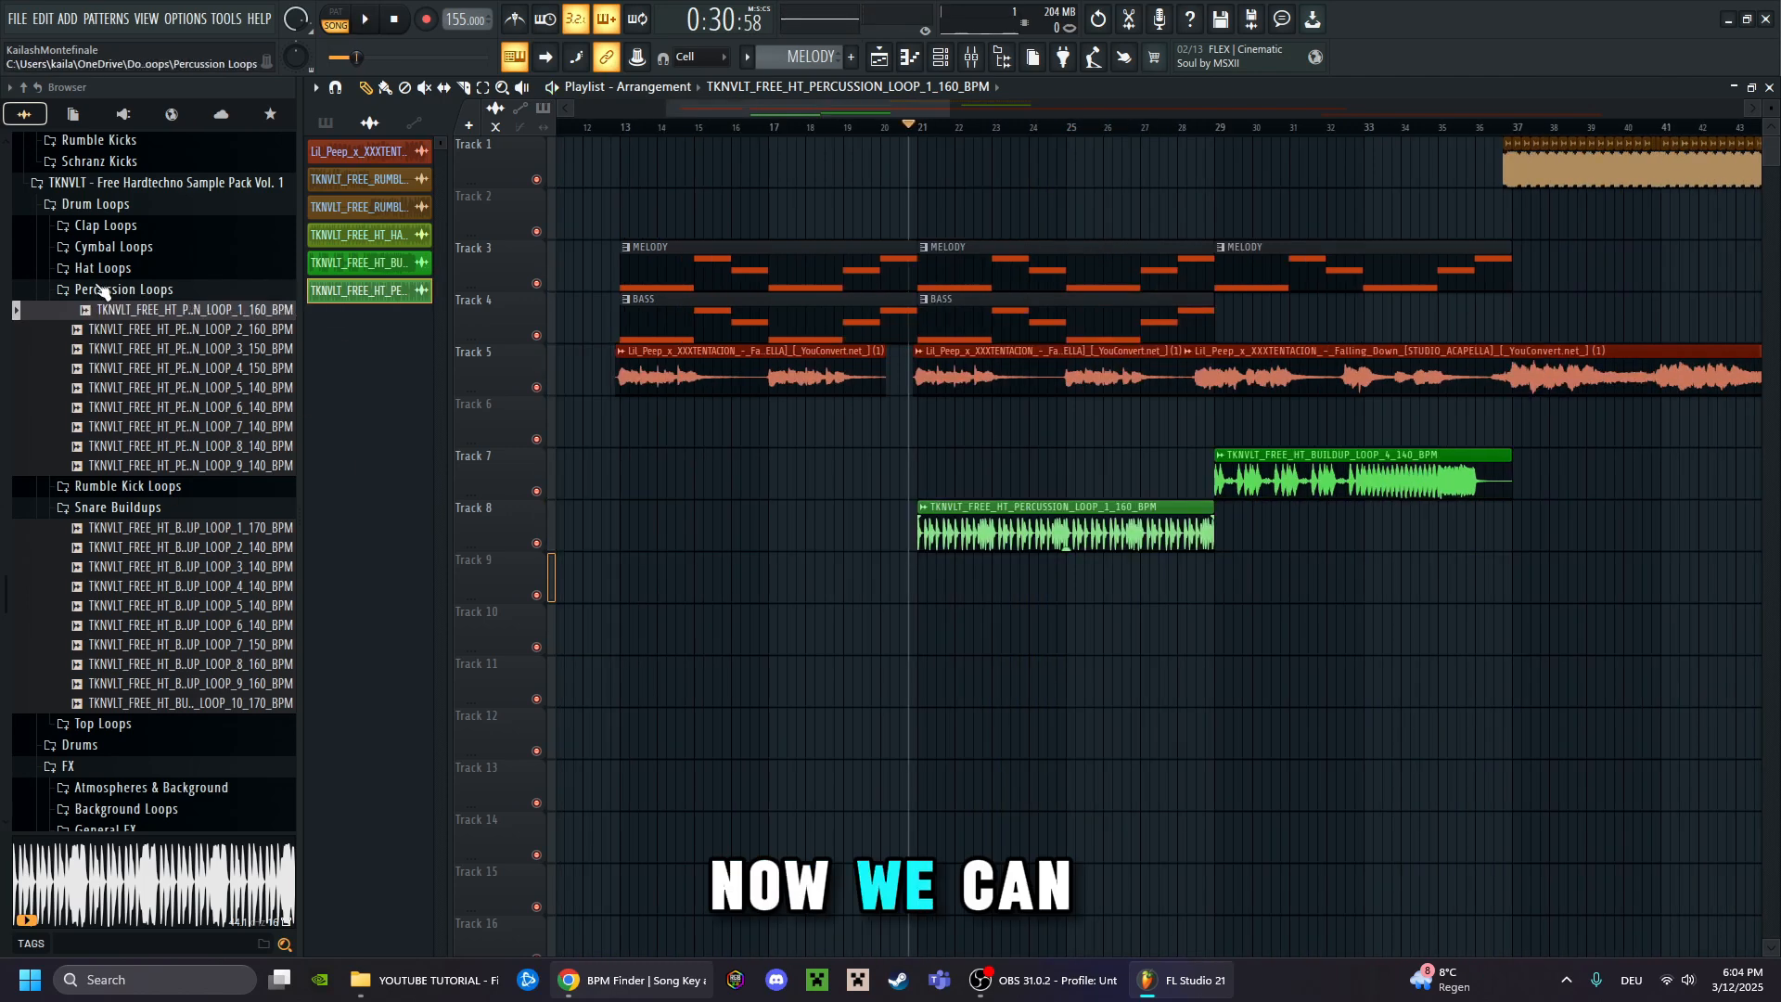
# Audition samples in the FX Impacts folder and place TKNVLT_FREE_HT_IMP_06 on Track 8 at bar 36
pyautogui.click(103, 290)
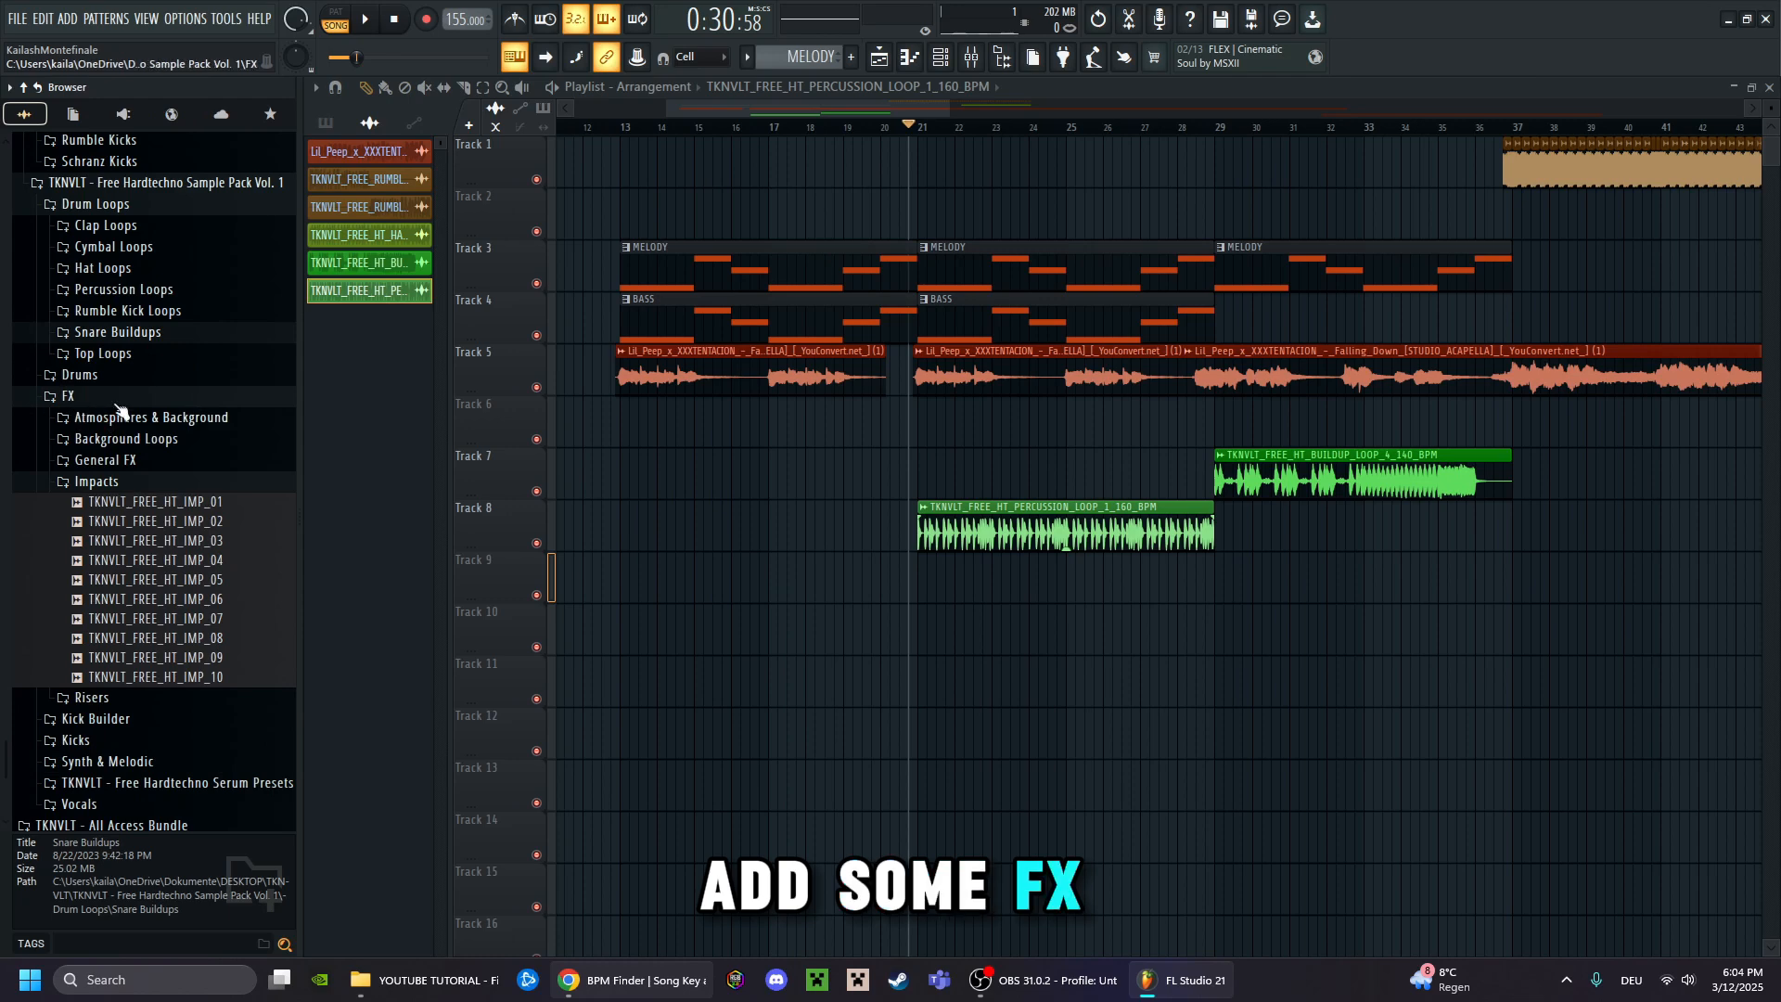
pyautogui.scroll(-2, 139, 478)
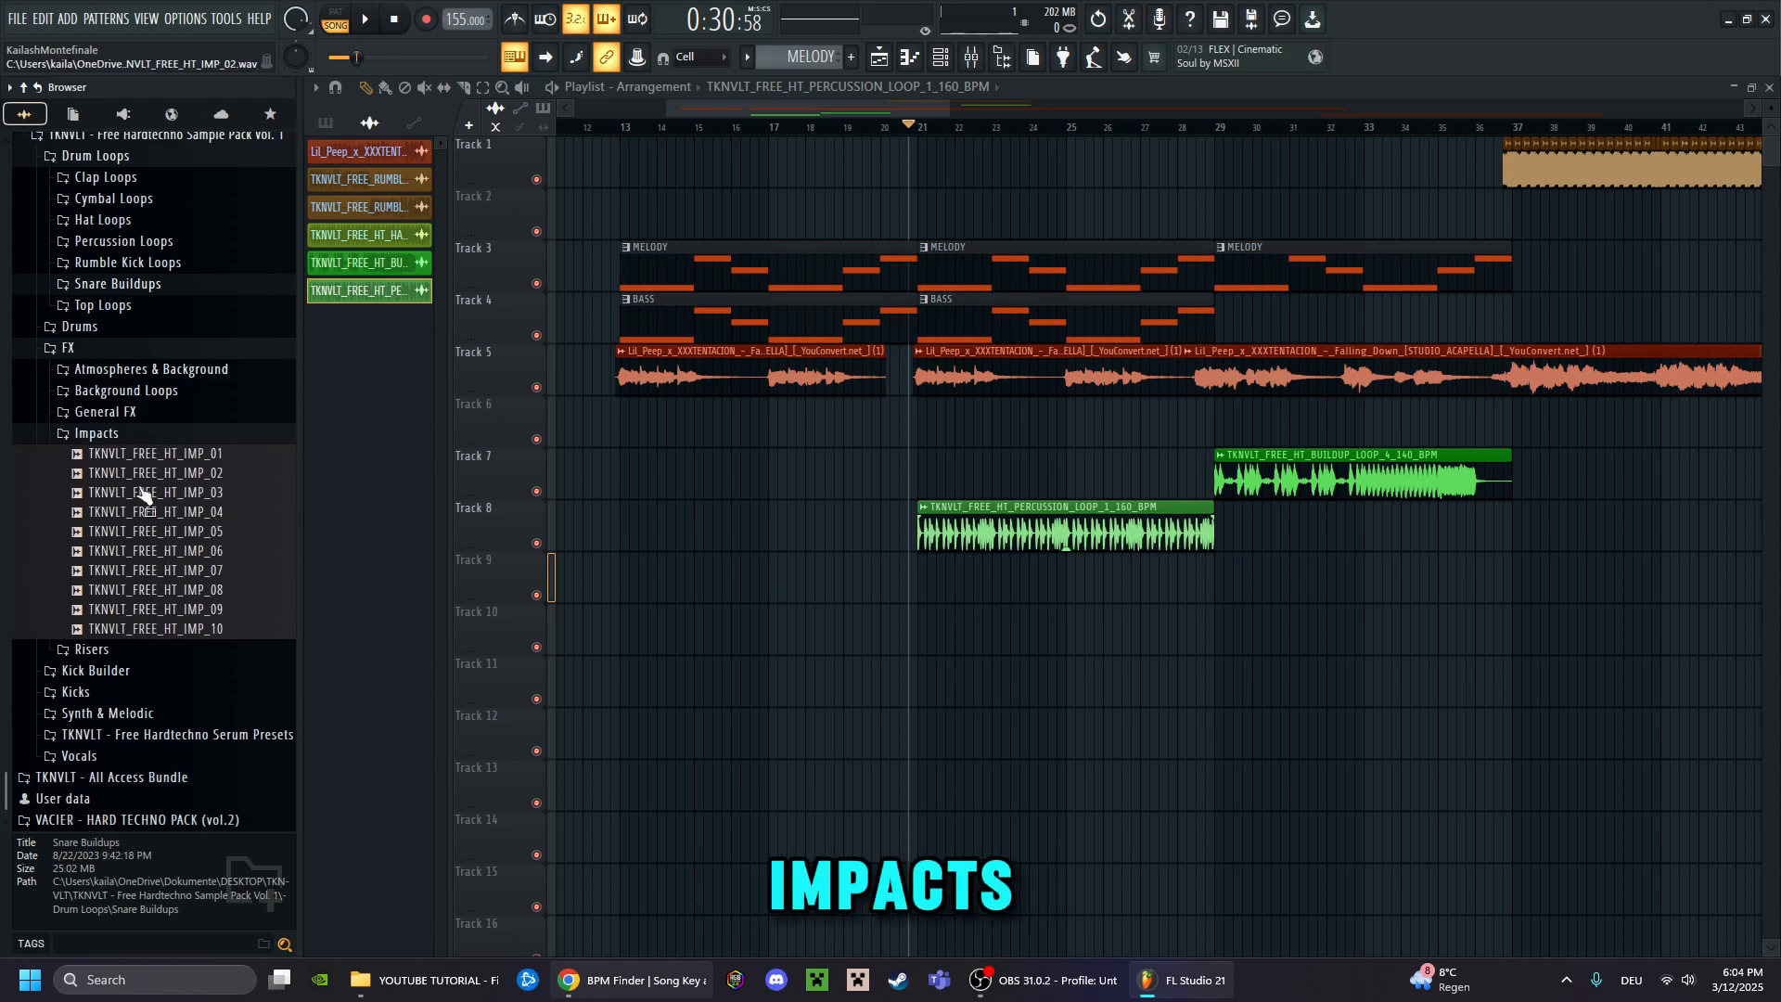
pyautogui.click(120, 571)
pyautogui.click(158, 551)
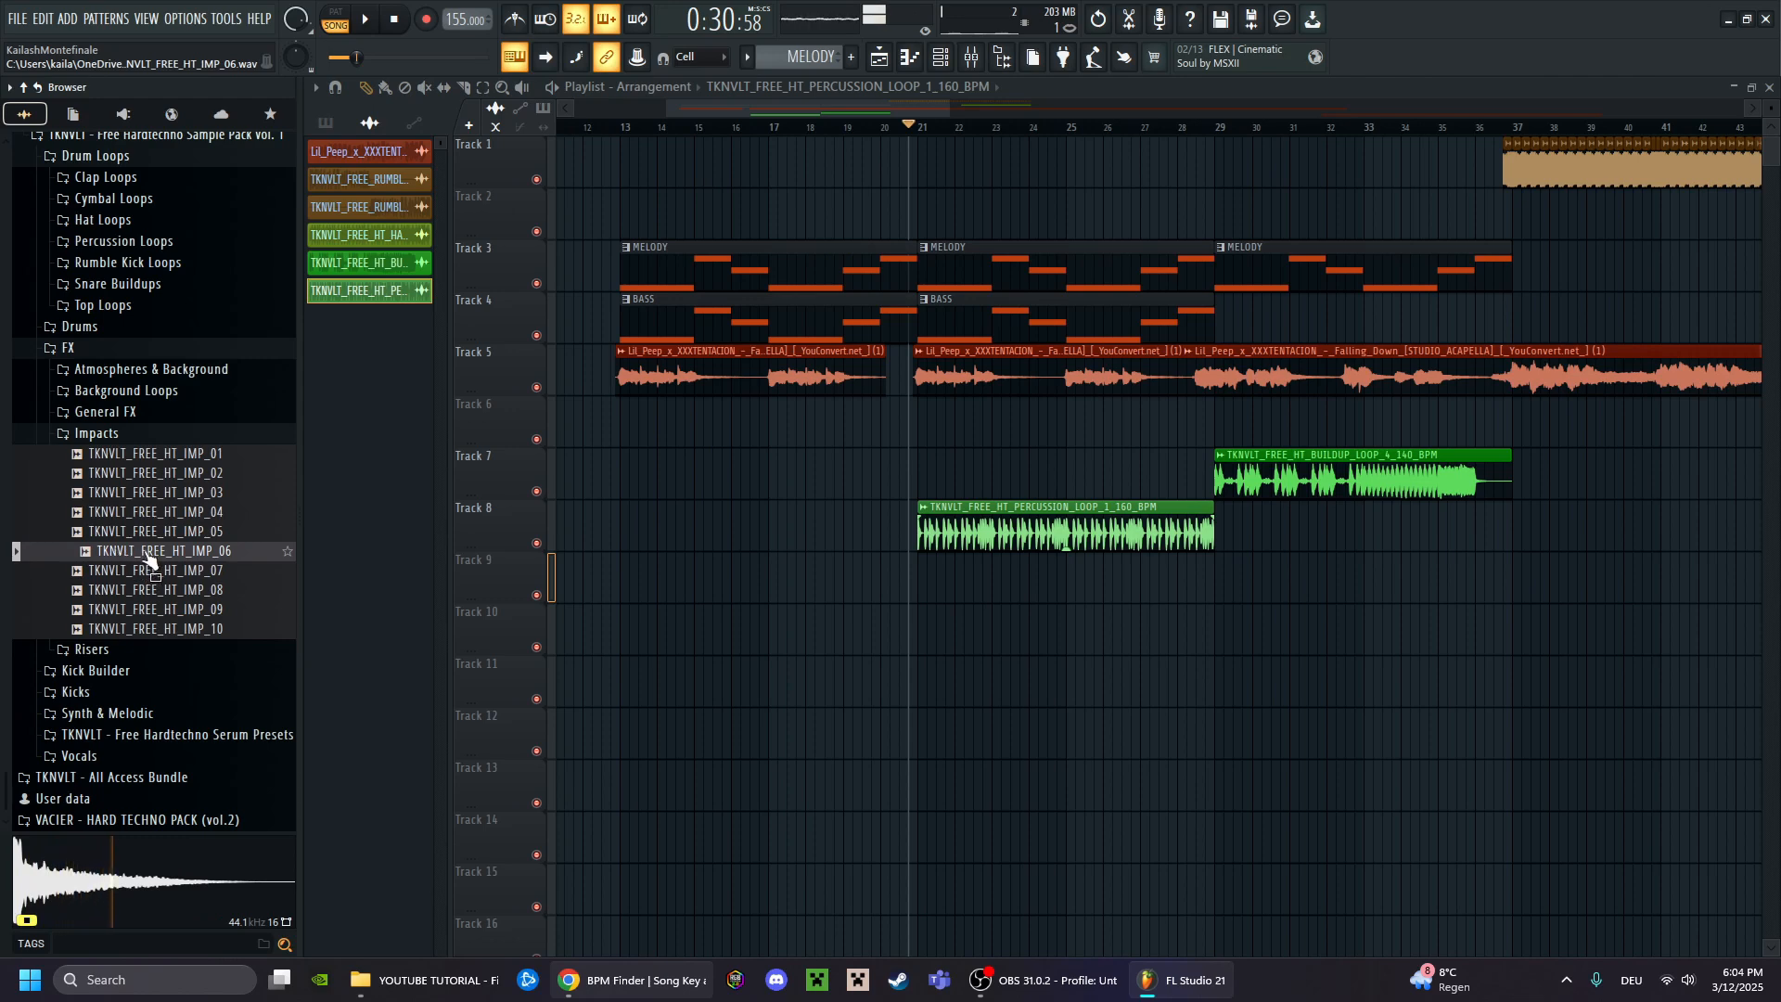
pyautogui.moveTo(147, 554); pyautogui.dragTo(1484, 551)
pyautogui.scroll(5, 1511, 127)
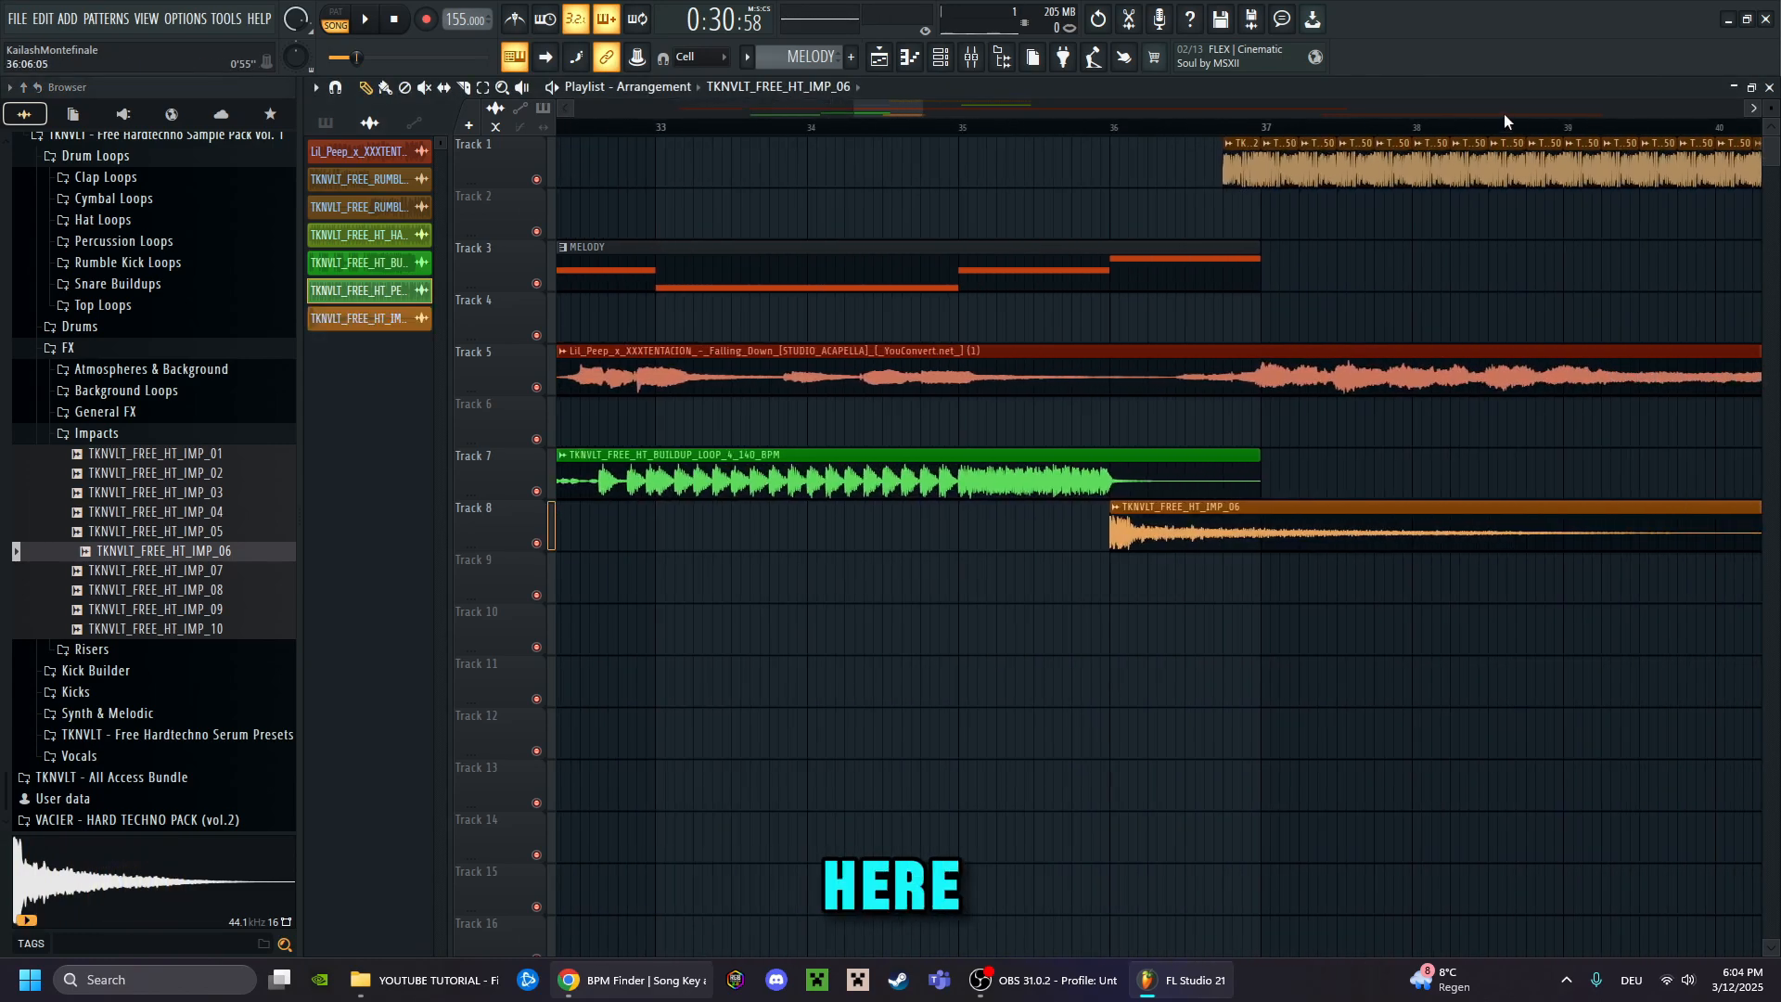
# Shorten the TKNVLT_FREE_HT_IMP_06 clip at bar 36 on Track 8 to about two bars, with a fade-out at its end
pyautogui.scroll(-3, 1504, 113)
pyautogui.moveTo(1480, 522); pyautogui.dragTo(1206, 522)
pyautogui.doubleClick(1204, 521)
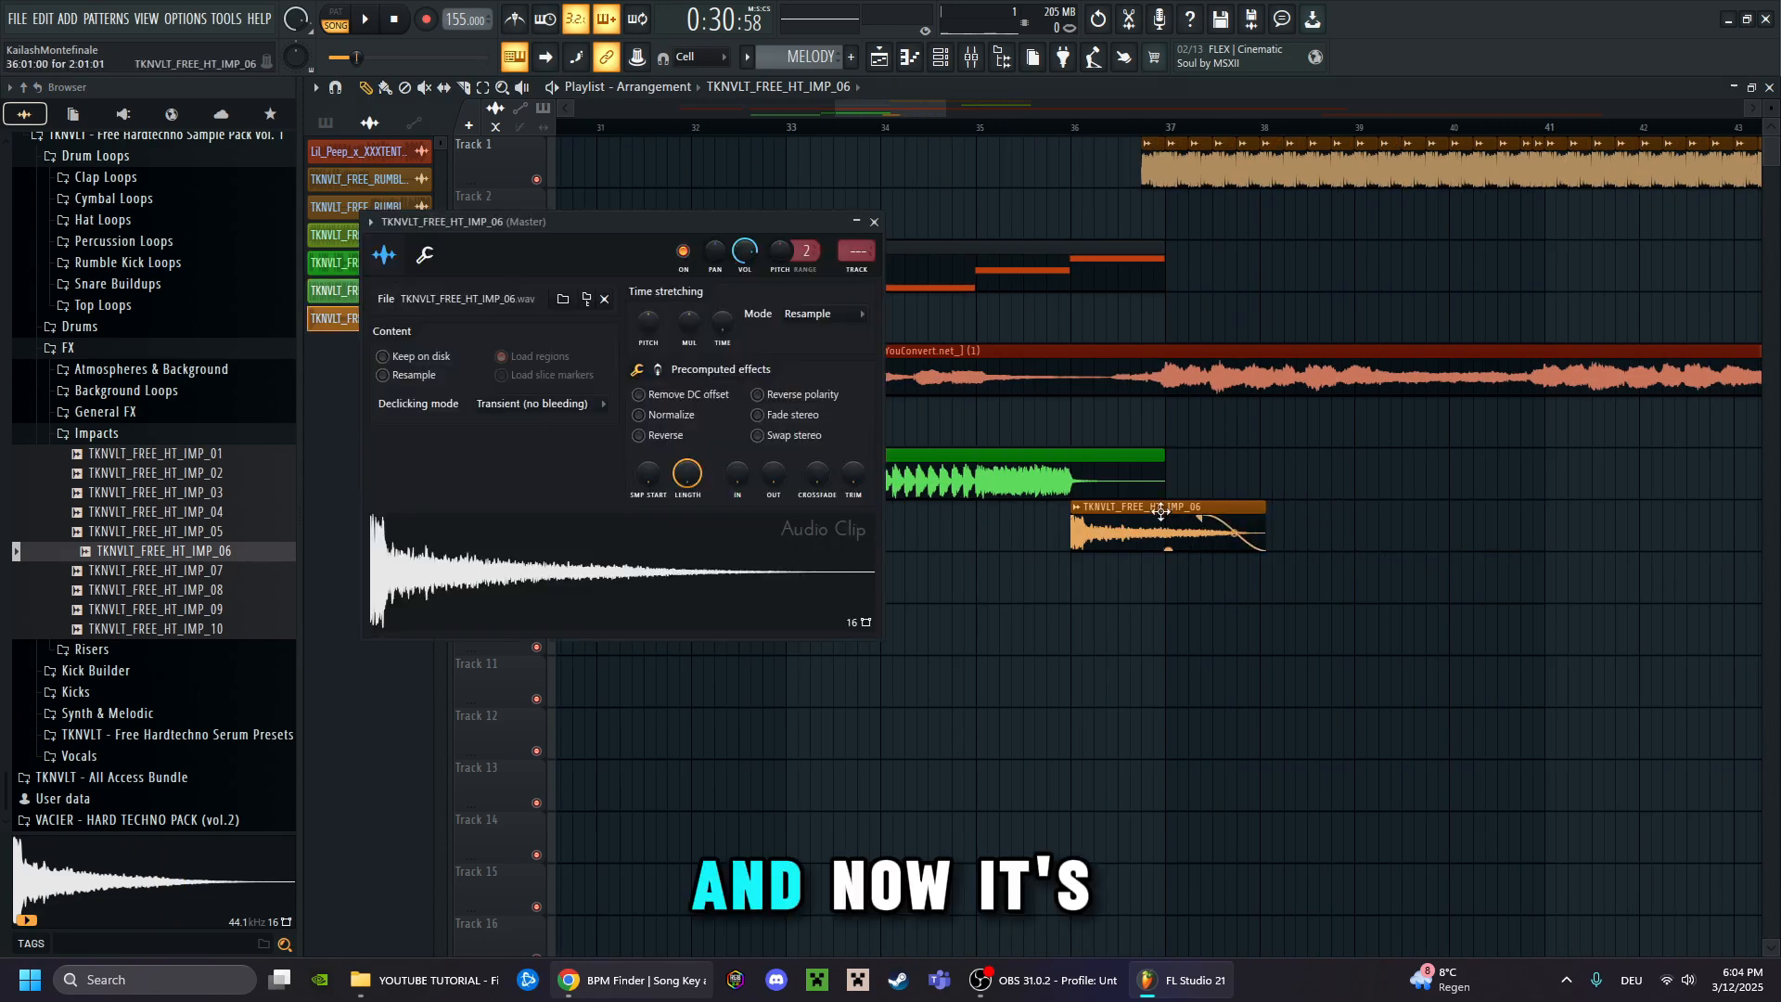
pyautogui.press('Escape')
# Play the end of the buildup into the drop to hear the shortened impact on Track 8
pyautogui.click(987, 127)
pyautogui.press('space')
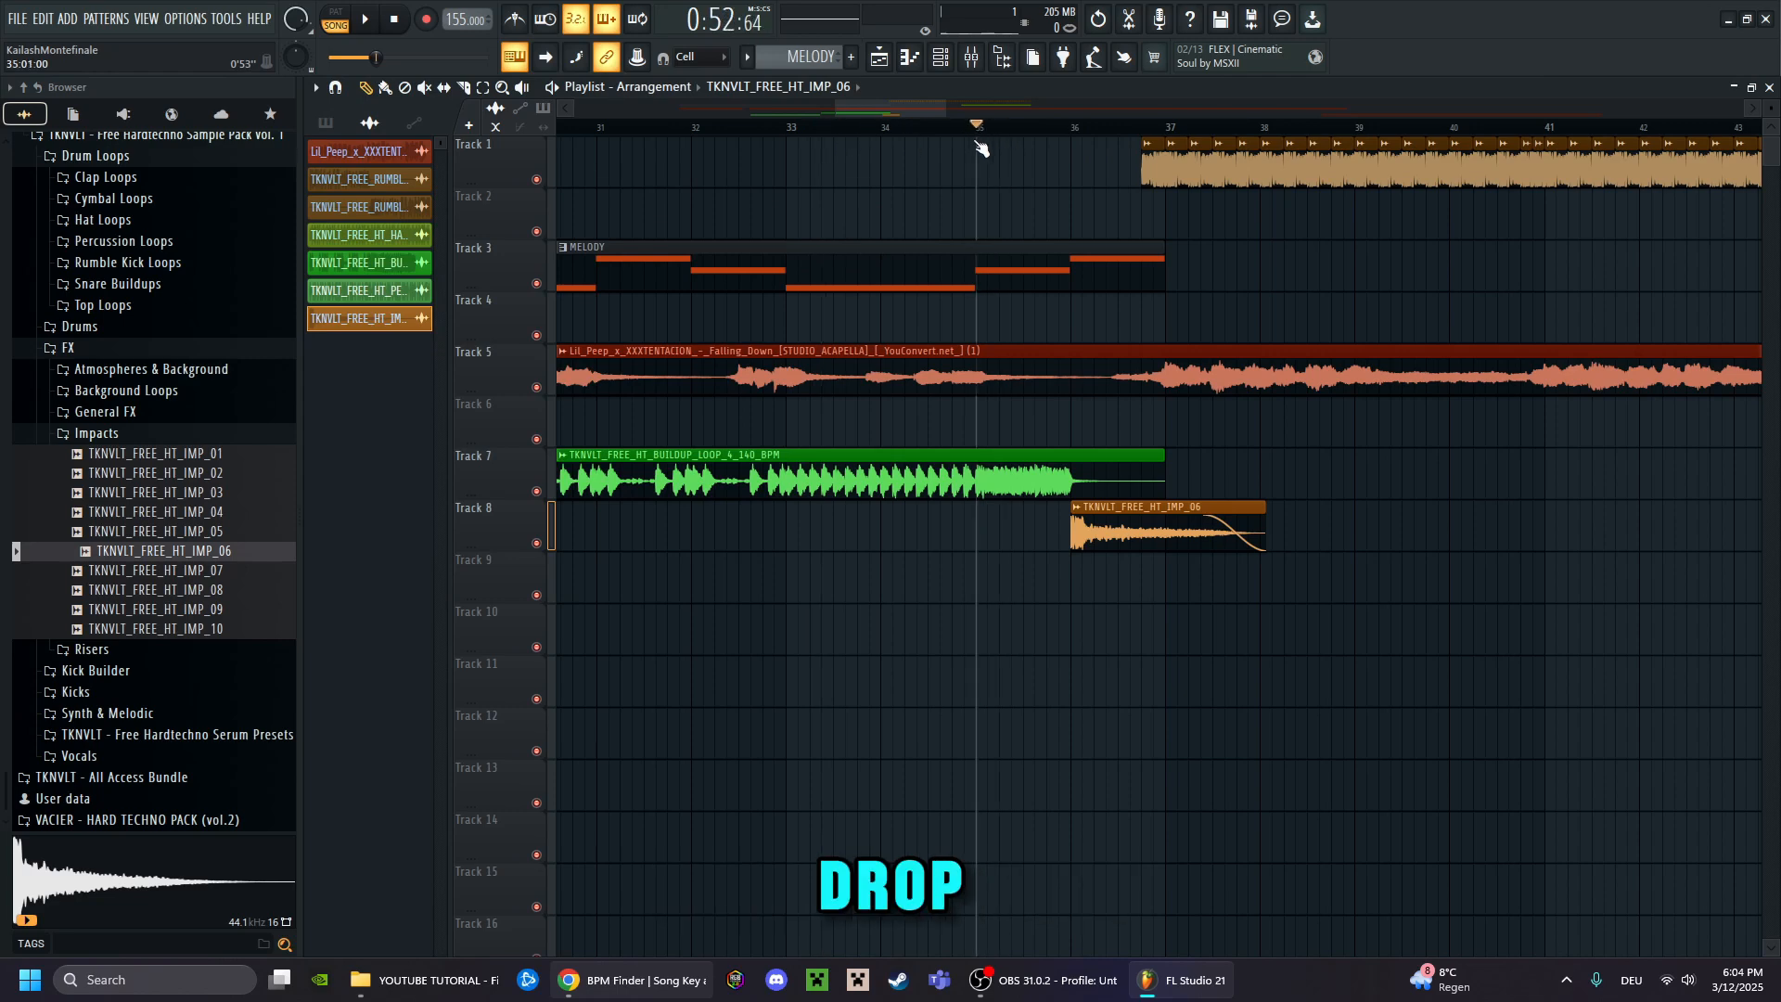
pyautogui.click(914, 127)
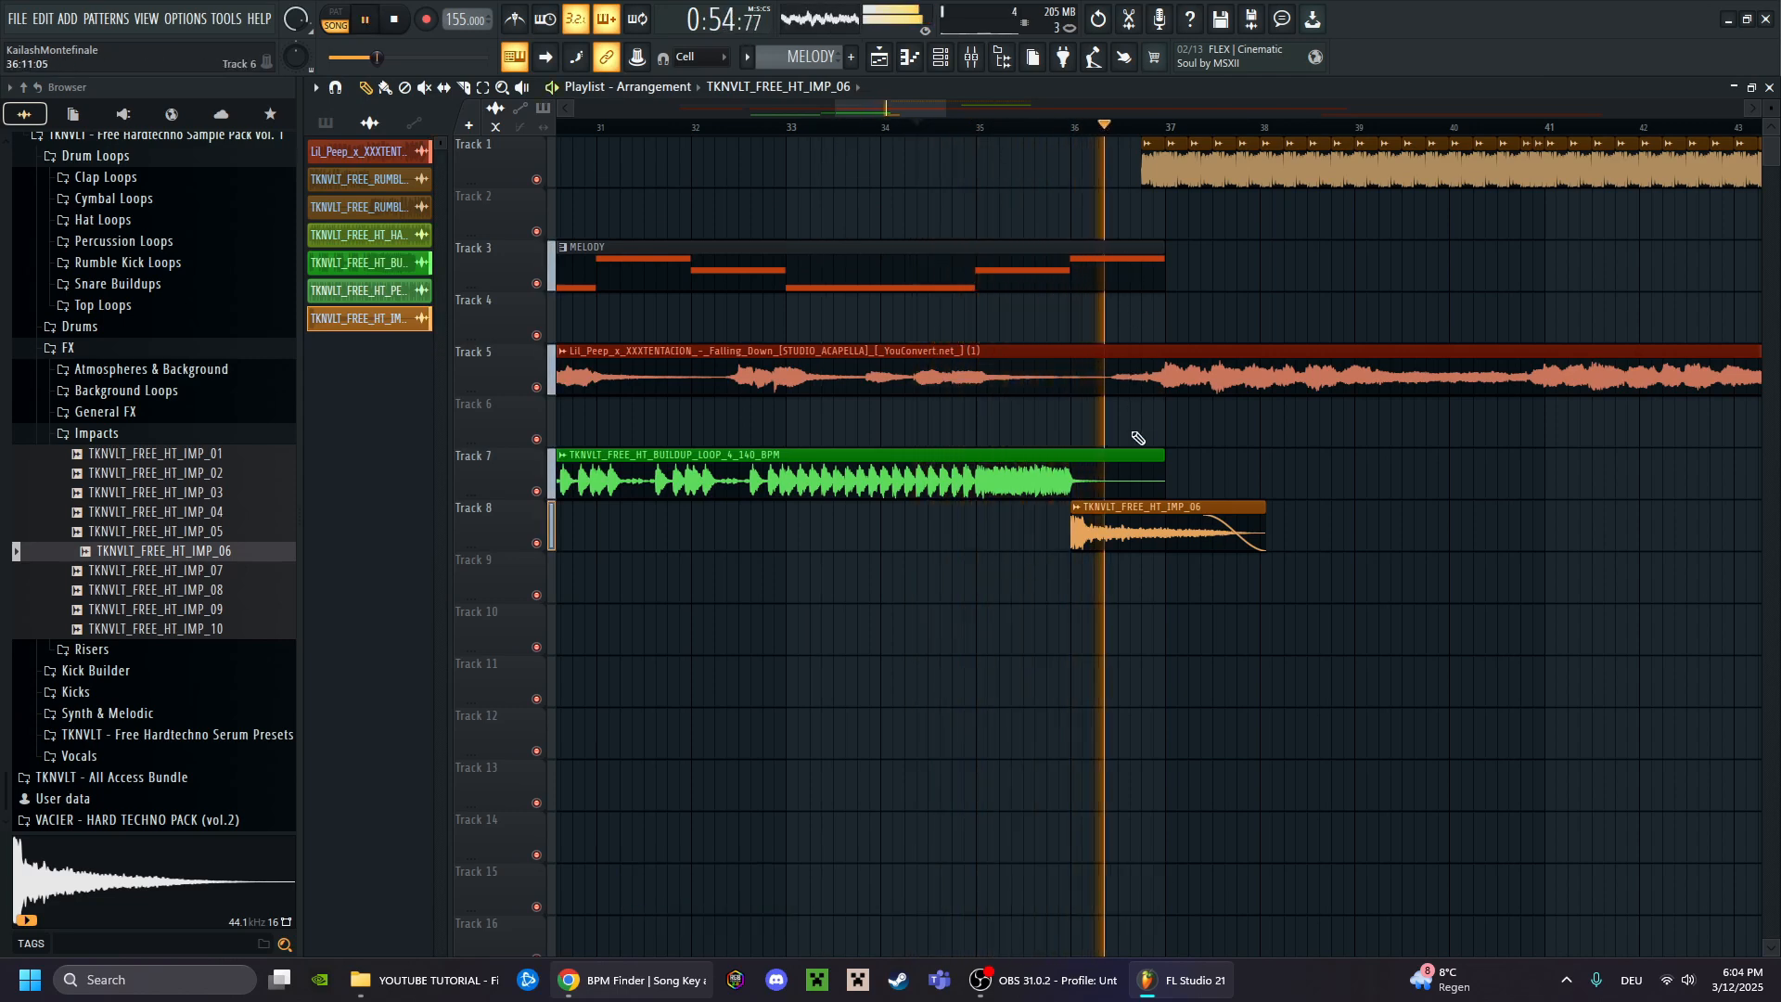
pyautogui.scroll(-4, 1193, 133)
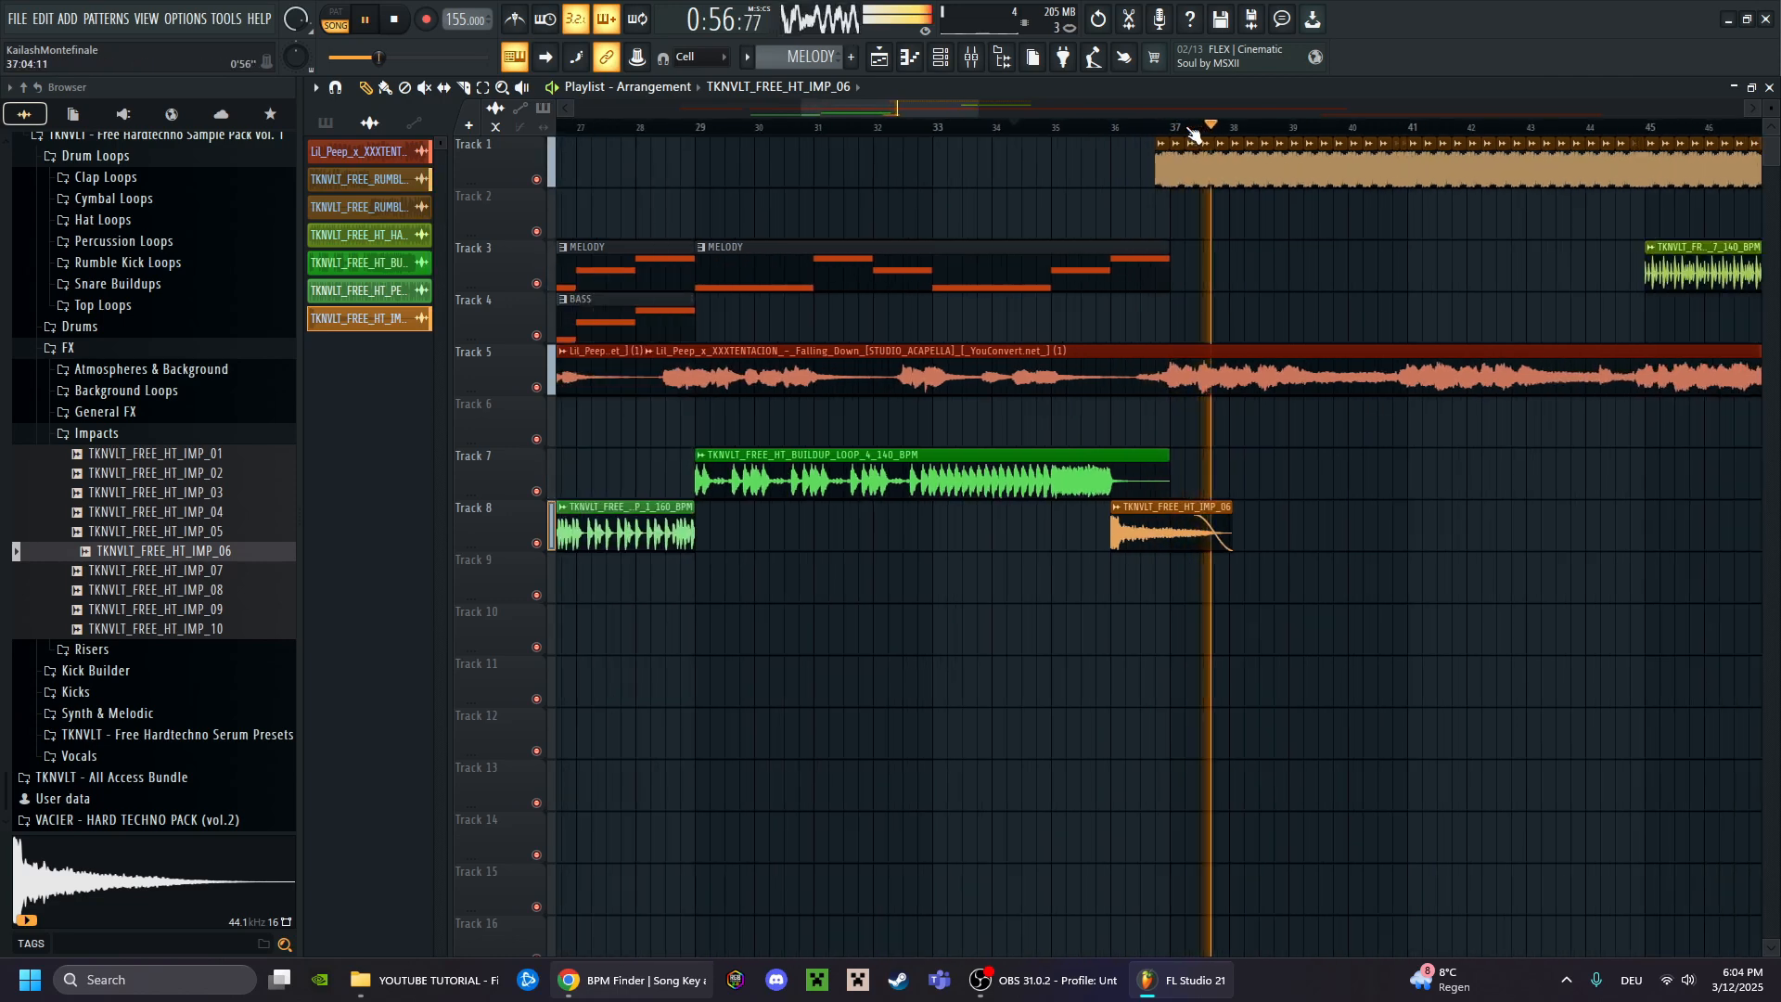
pyautogui.press('space')
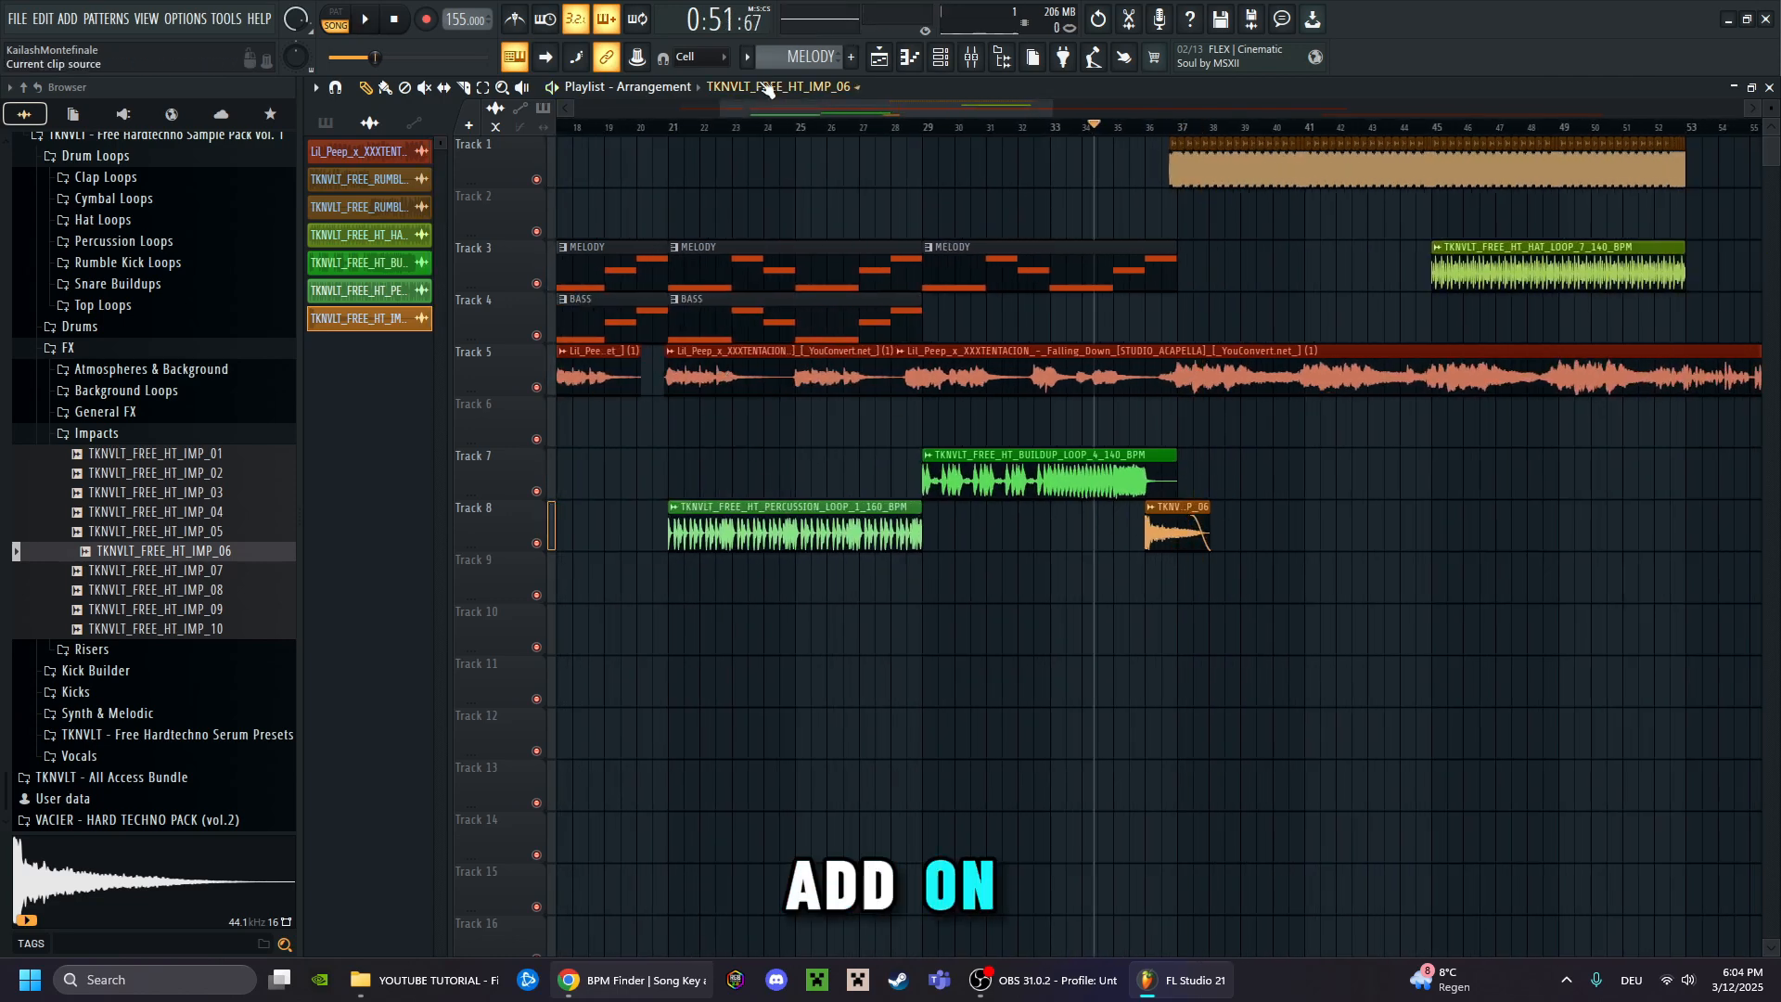
# Place TKNVLT_FREE_HT_IMP_06 on Track 9 at bar 21, check it in playback and set its length to five bars, ending at bar 26
pyautogui.hscroll(-5, 672, 107)
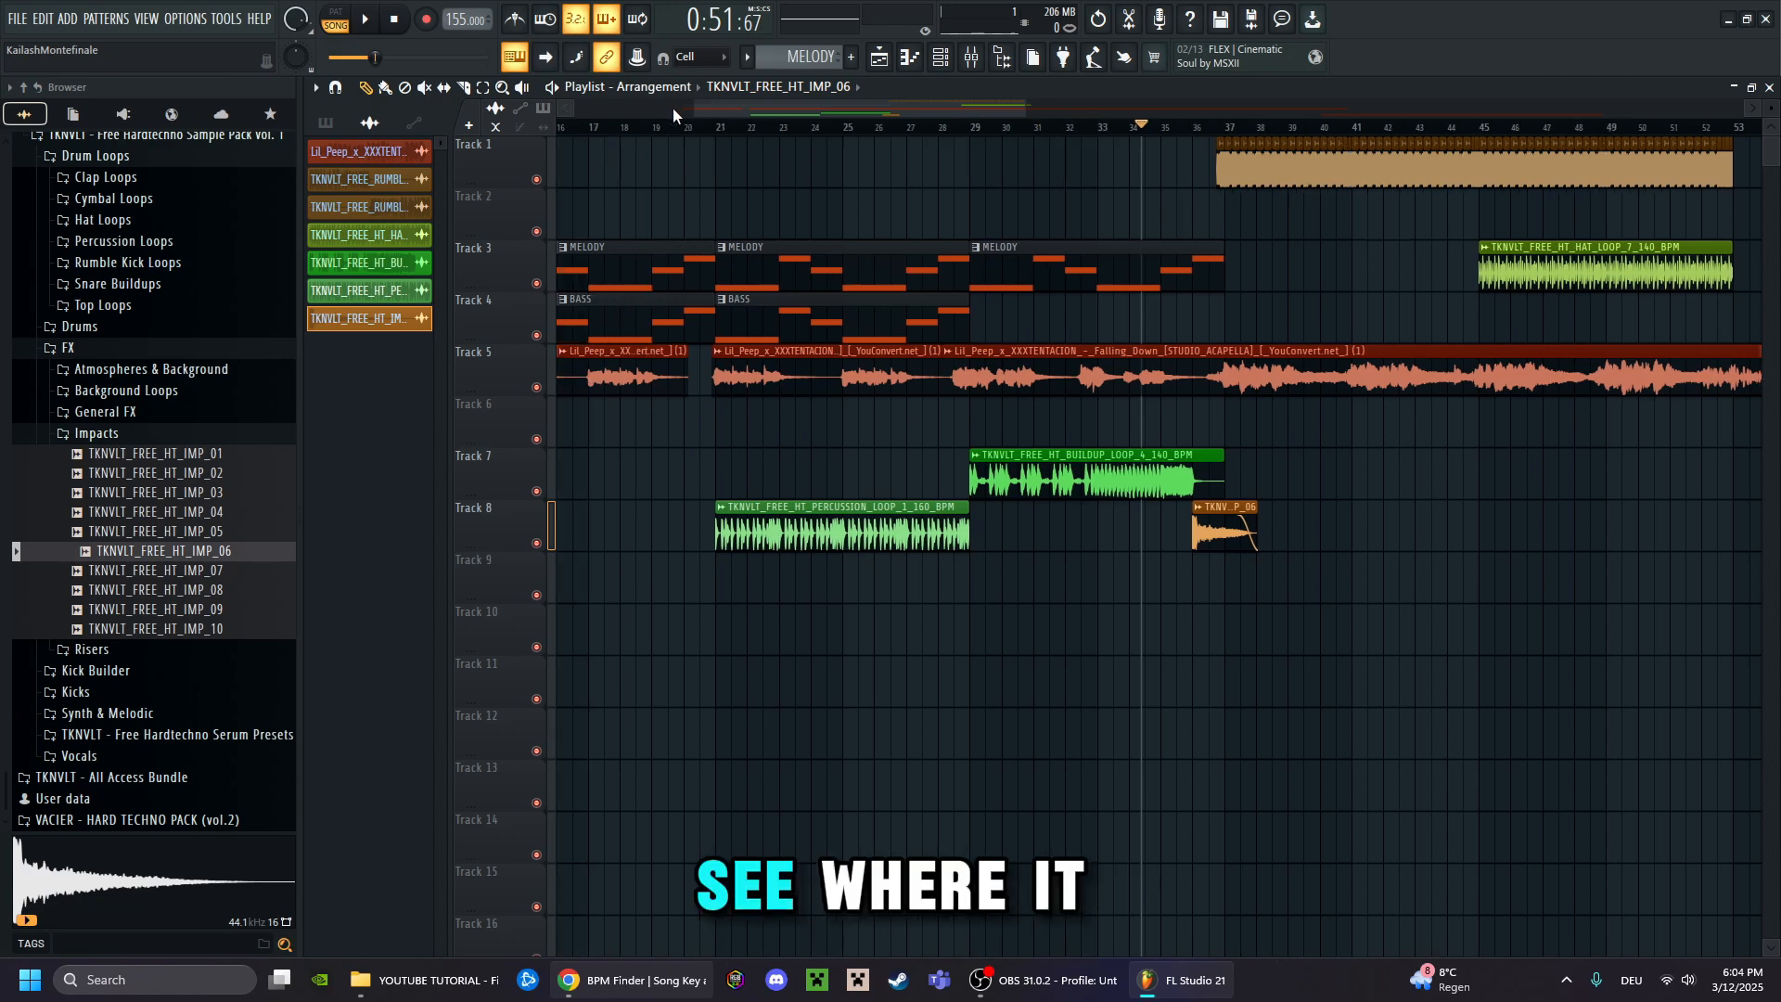
pyautogui.click(956, 577)
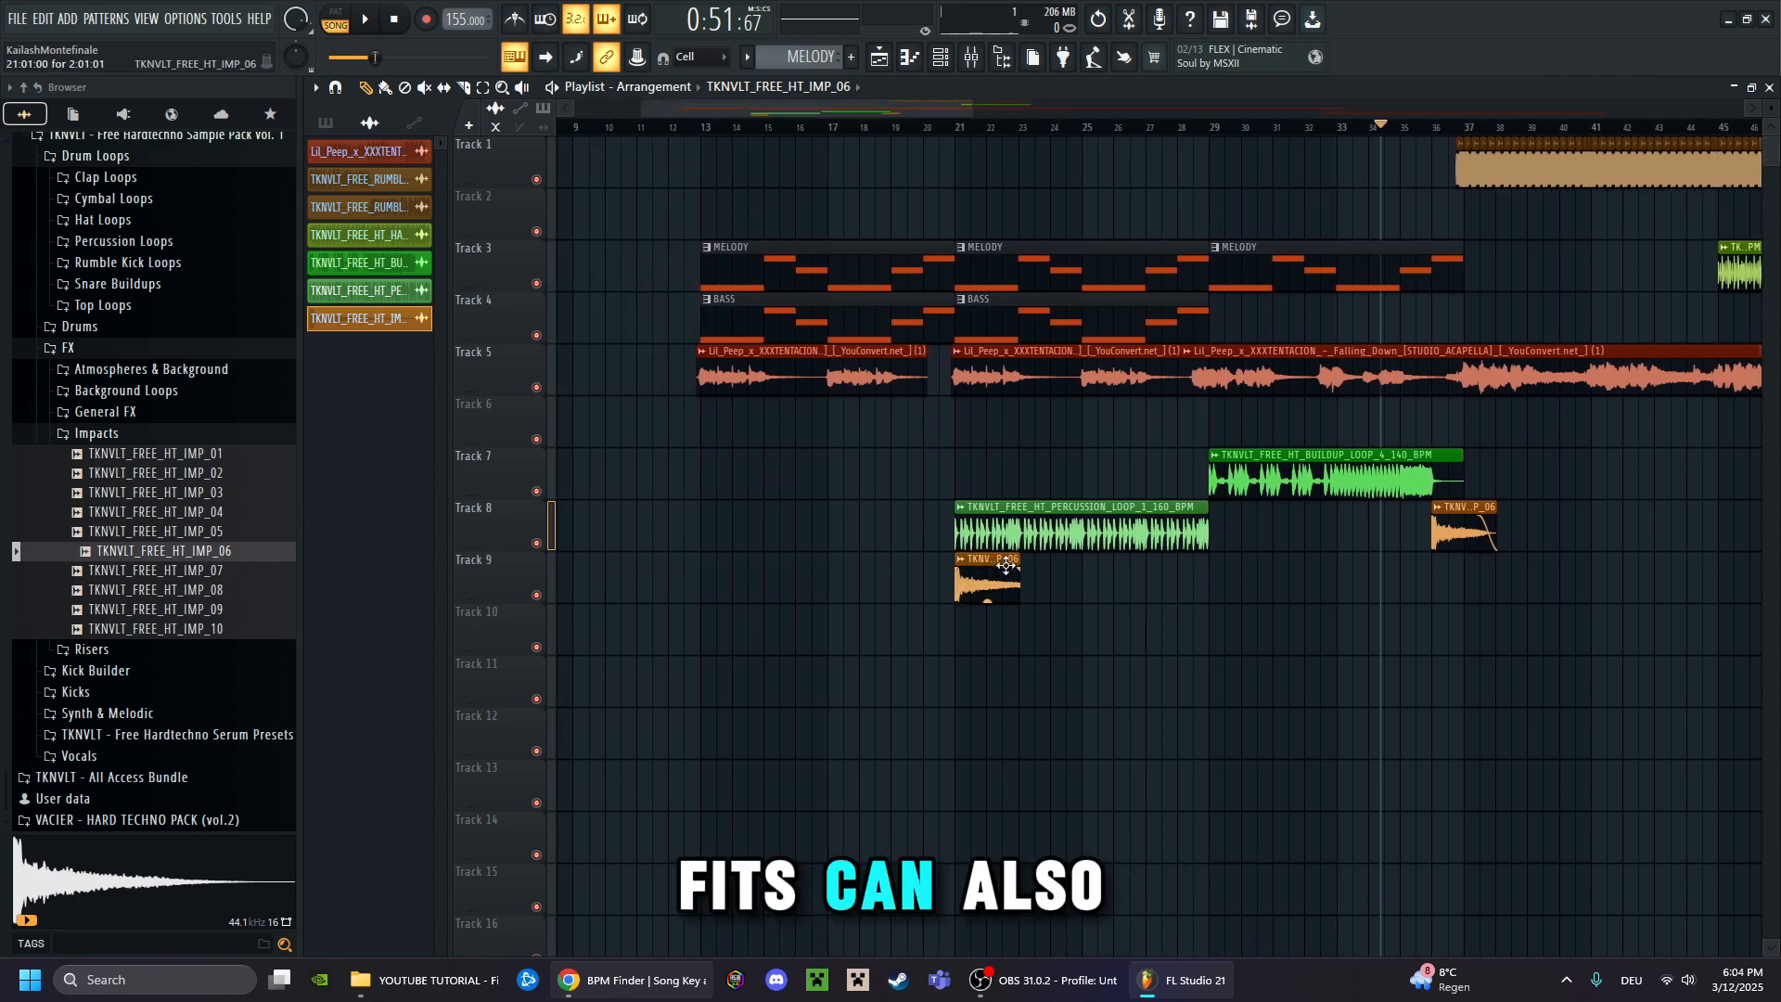
pyautogui.moveTo(1021, 567); pyautogui.dragTo(1157, 570)
pyautogui.click(948, 130)
pyautogui.press('space')
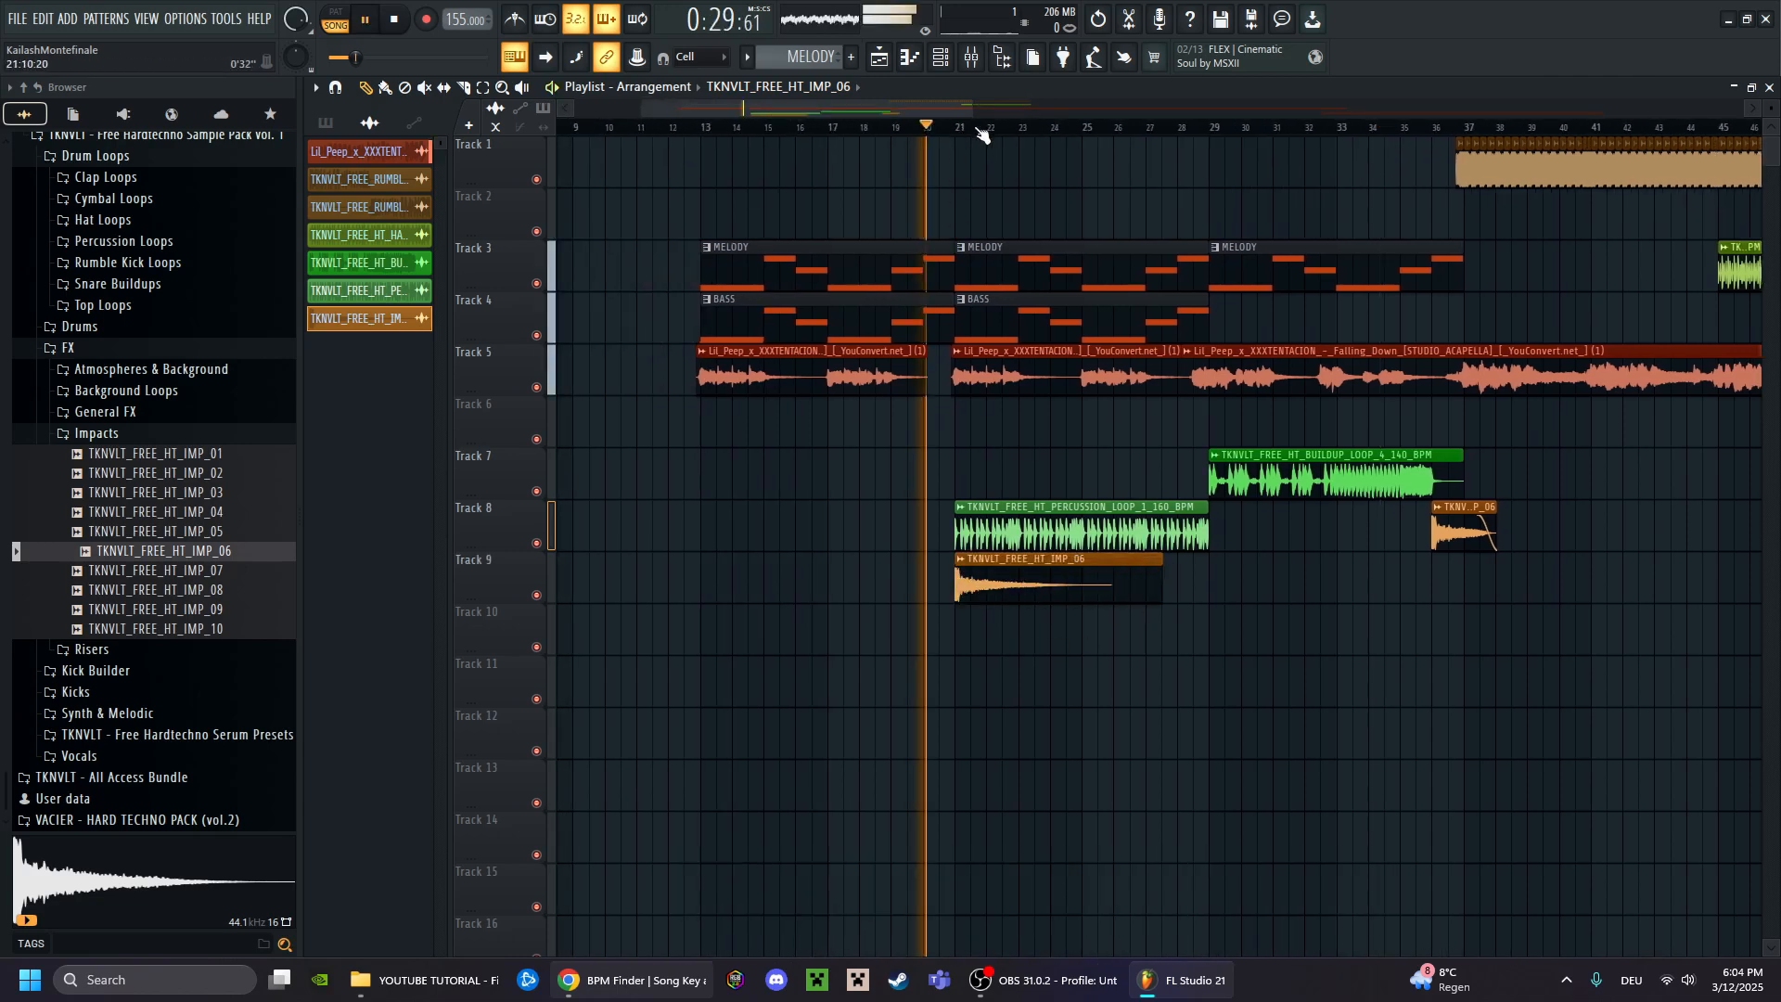
pyautogui.scroll(4, 1076, 130)
pyautogui.scroll(-5, 1076, 130)
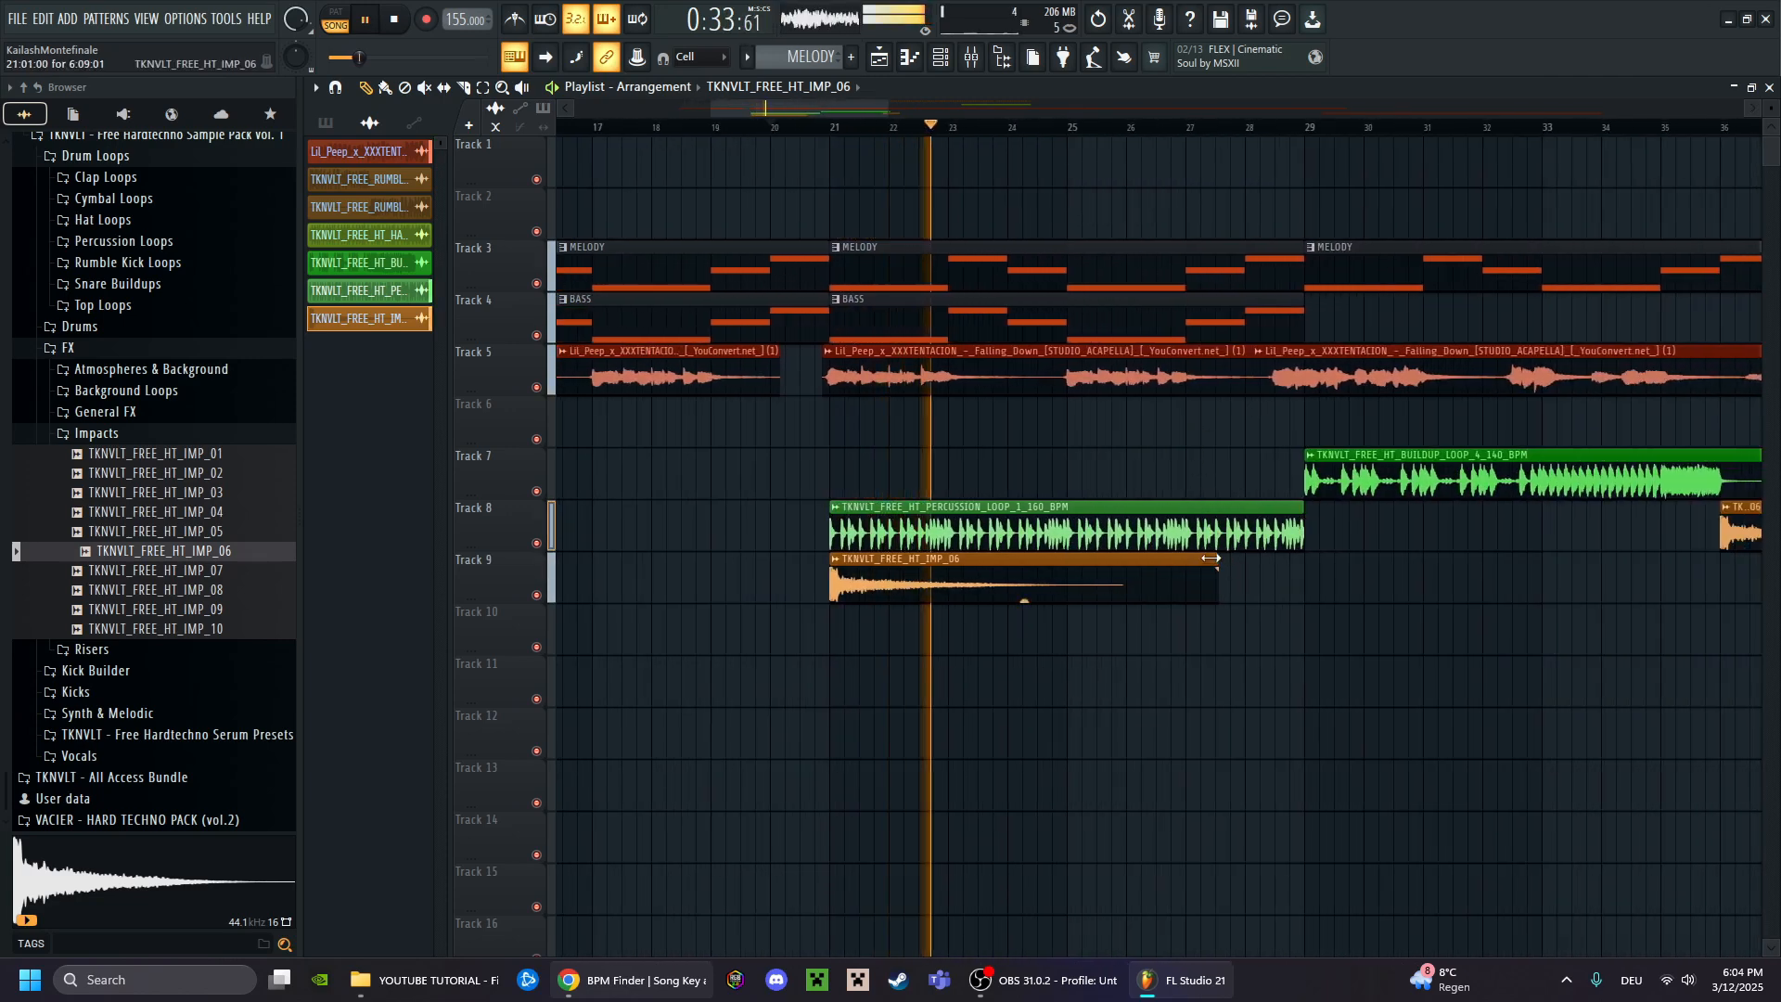
pyautogui.moveTo(1223, 574); pyautogui.dragTo(1132, 575)
pyautogui.press('space')
# Trim the start of the percussion loop on Track 8 so it begins just after the impact hit at bar 21
pyautogui.scroll(4, 883, 137)
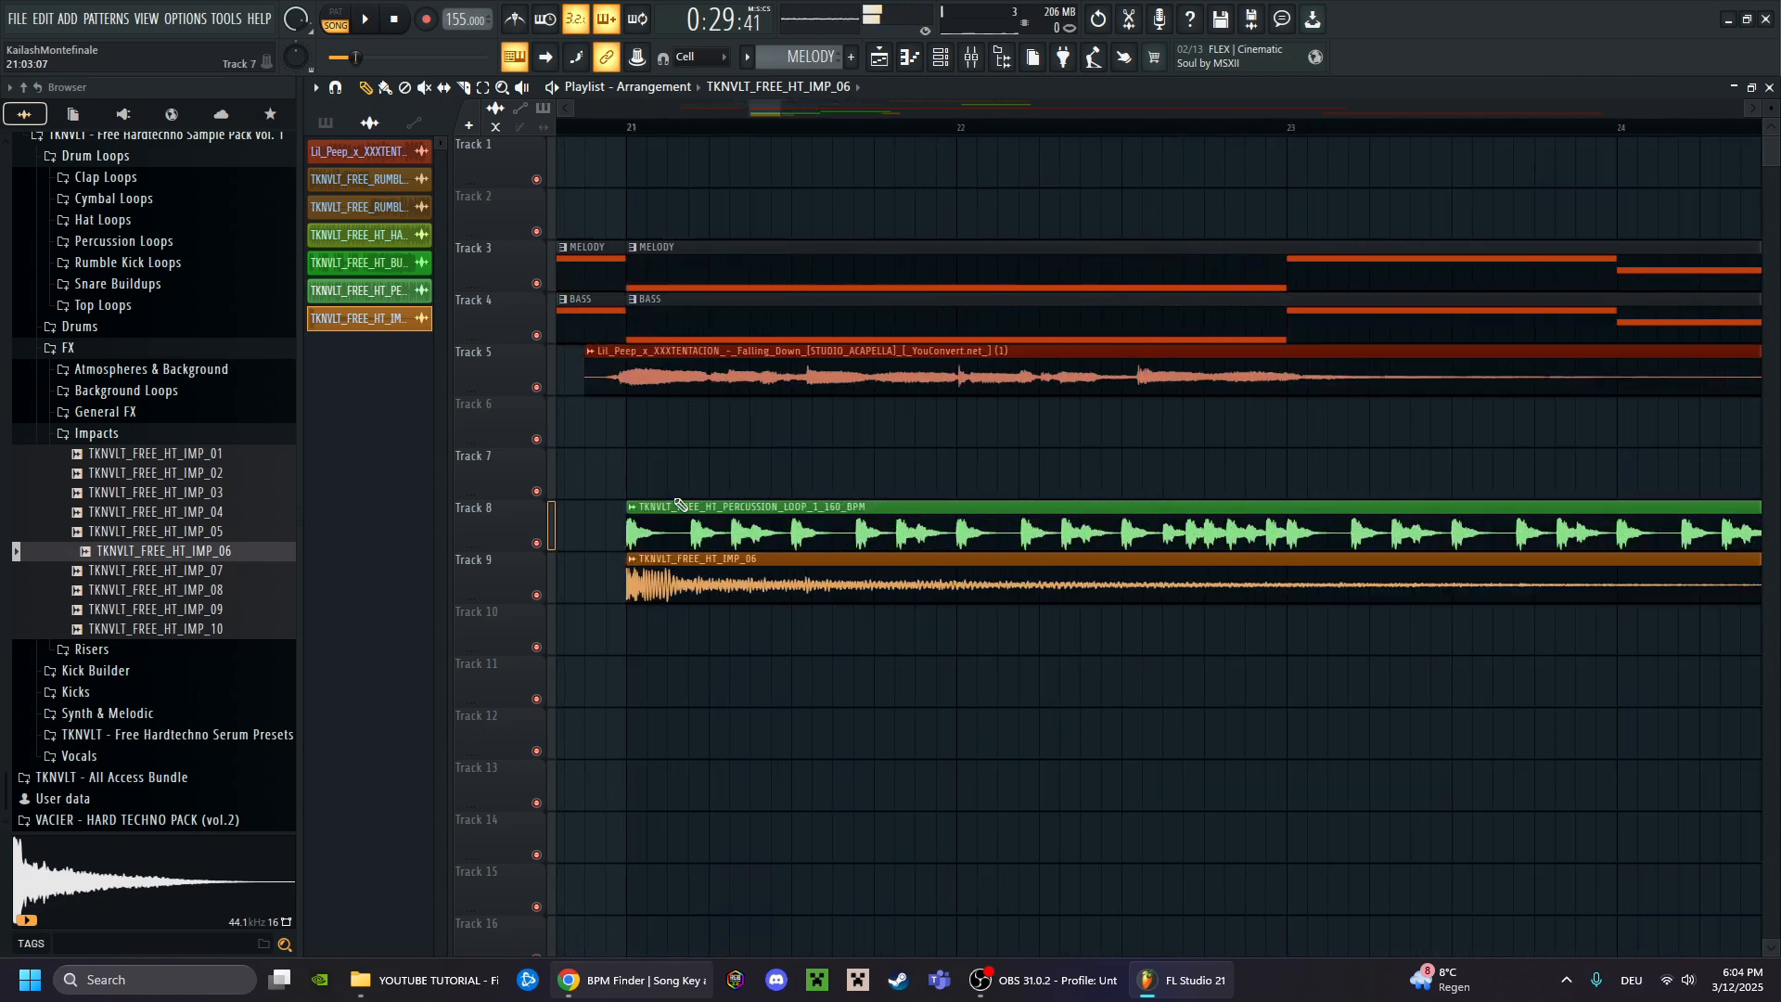
pyautogui.moveTo(620, 506); pyautogui.dragTo(640, 506)
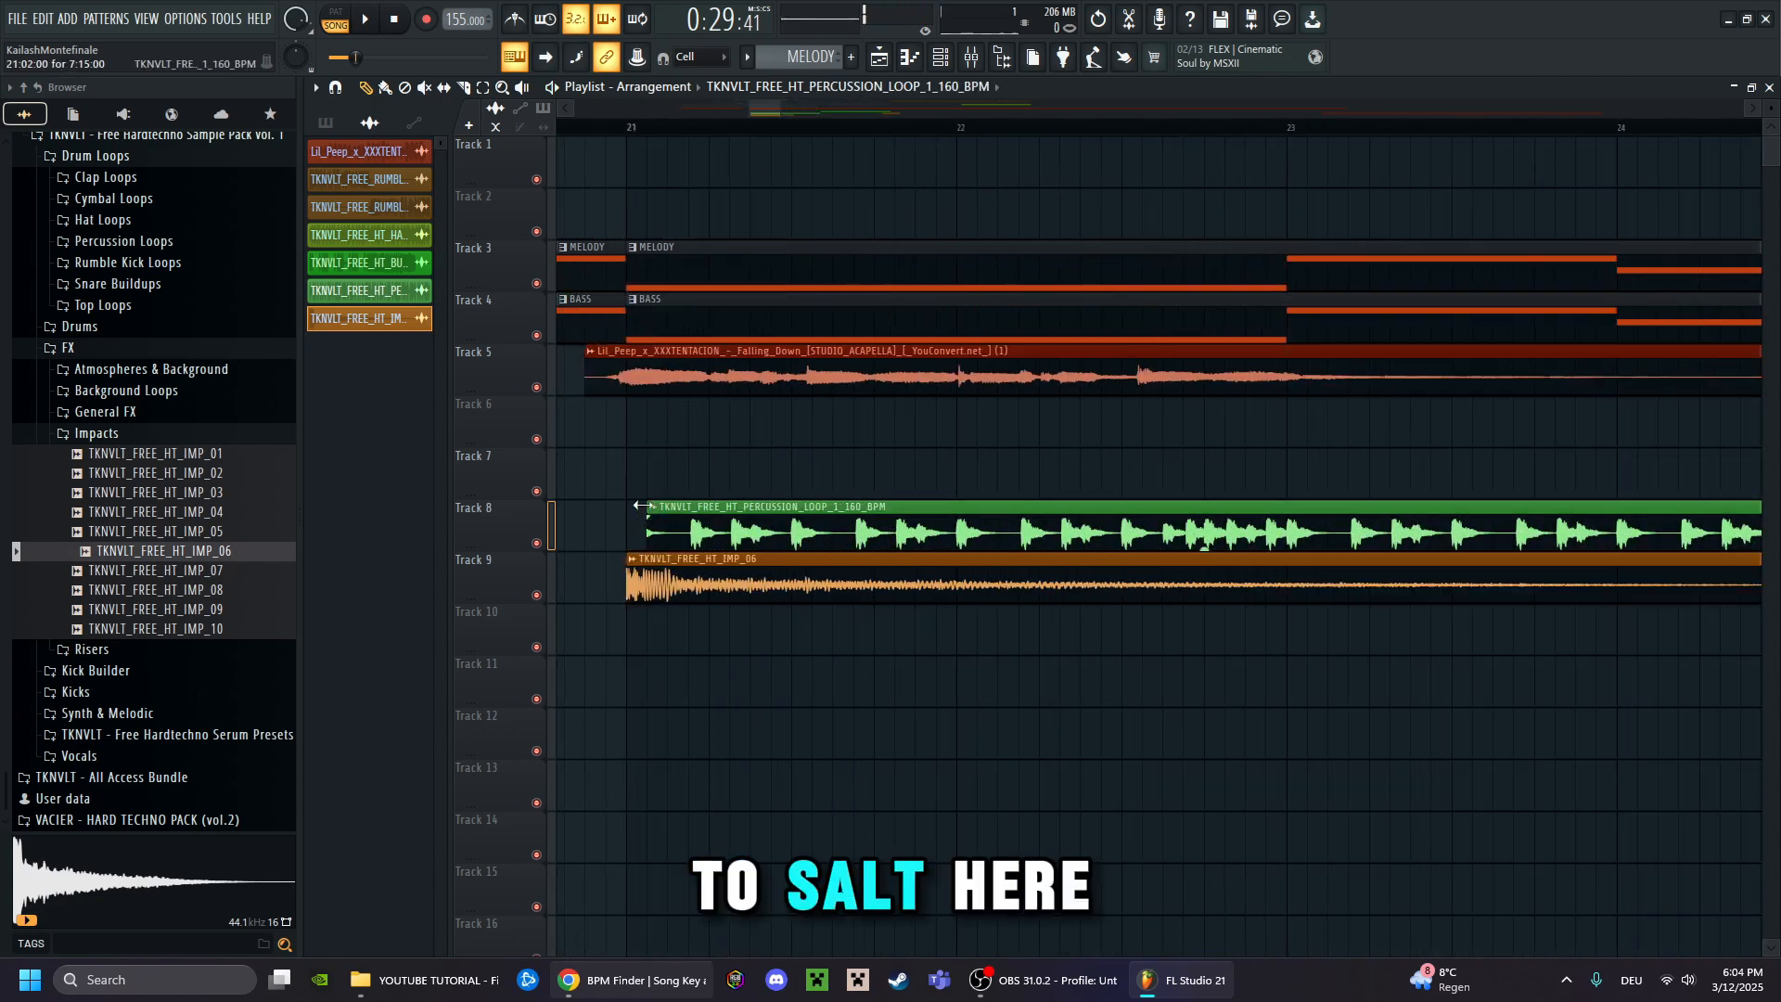
pyautogui.scroll(-2, 649, 132)
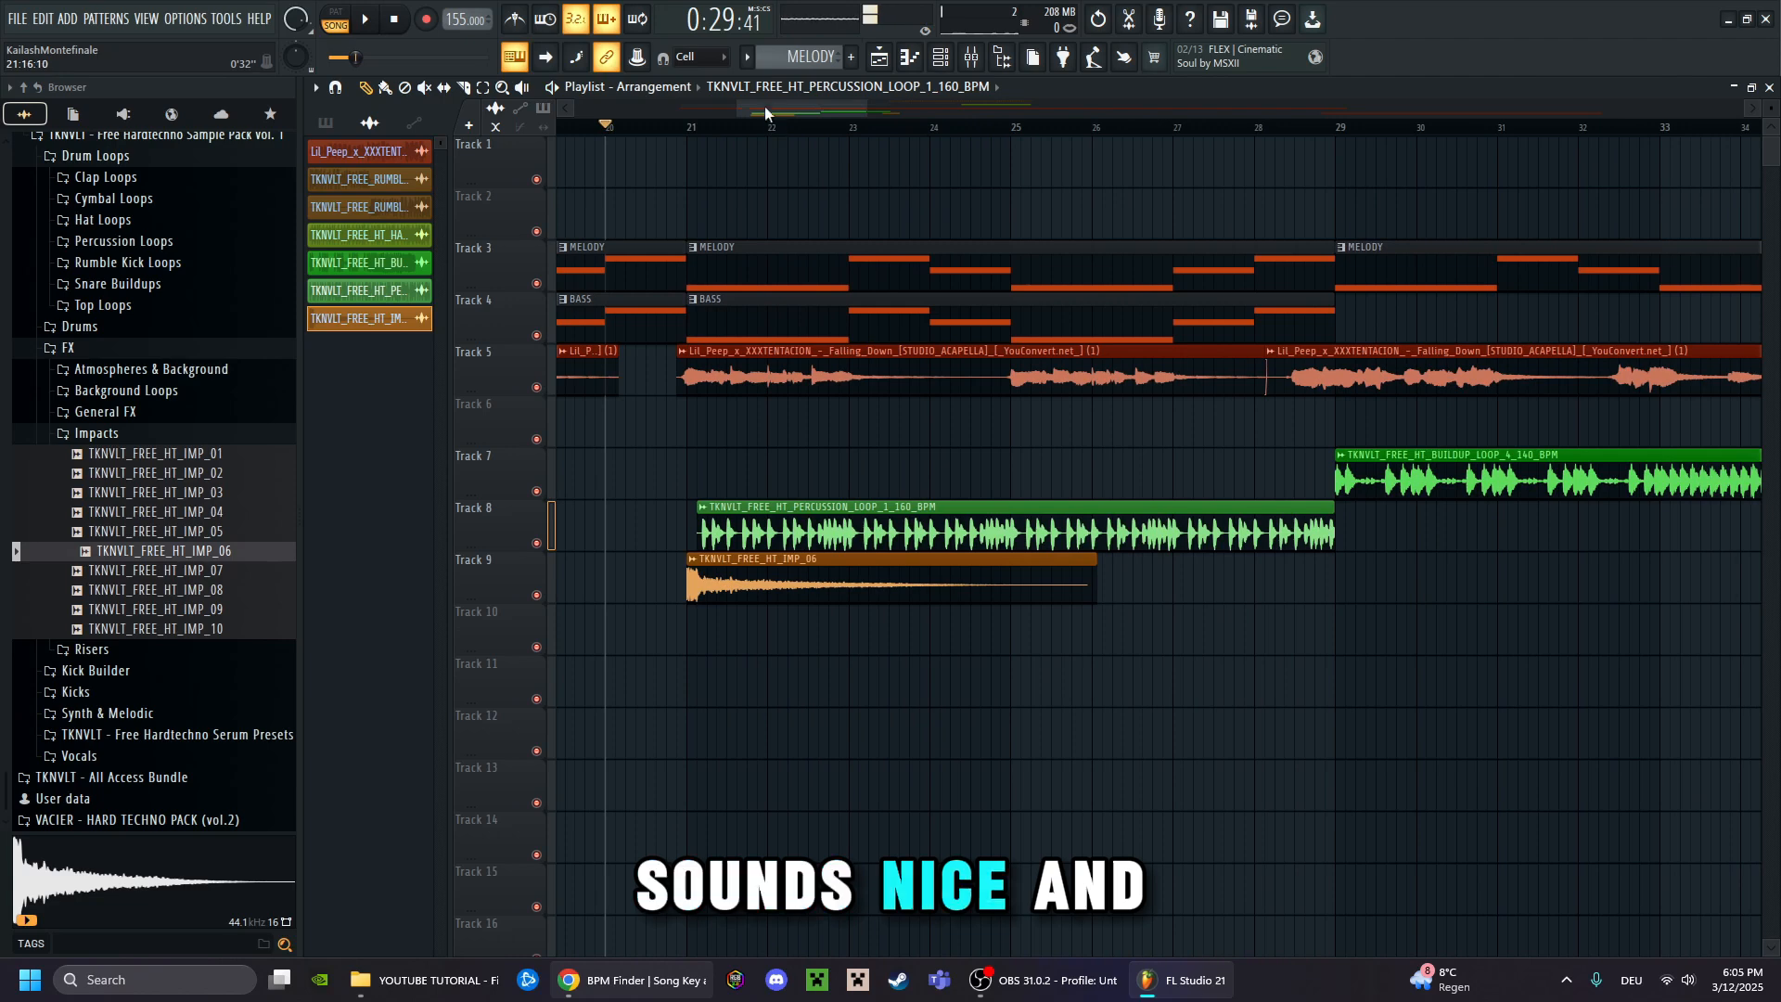
# Add MELODY pattern clips on Track 3 at bars 37 and 45, moving the hat loop up to Track 2 to make room
pyautogui.hscroll(-3, 767, 111)
pyautogui.scroll(-3, 777, 130)
pyautogui.hscroll(3, 780, 104)
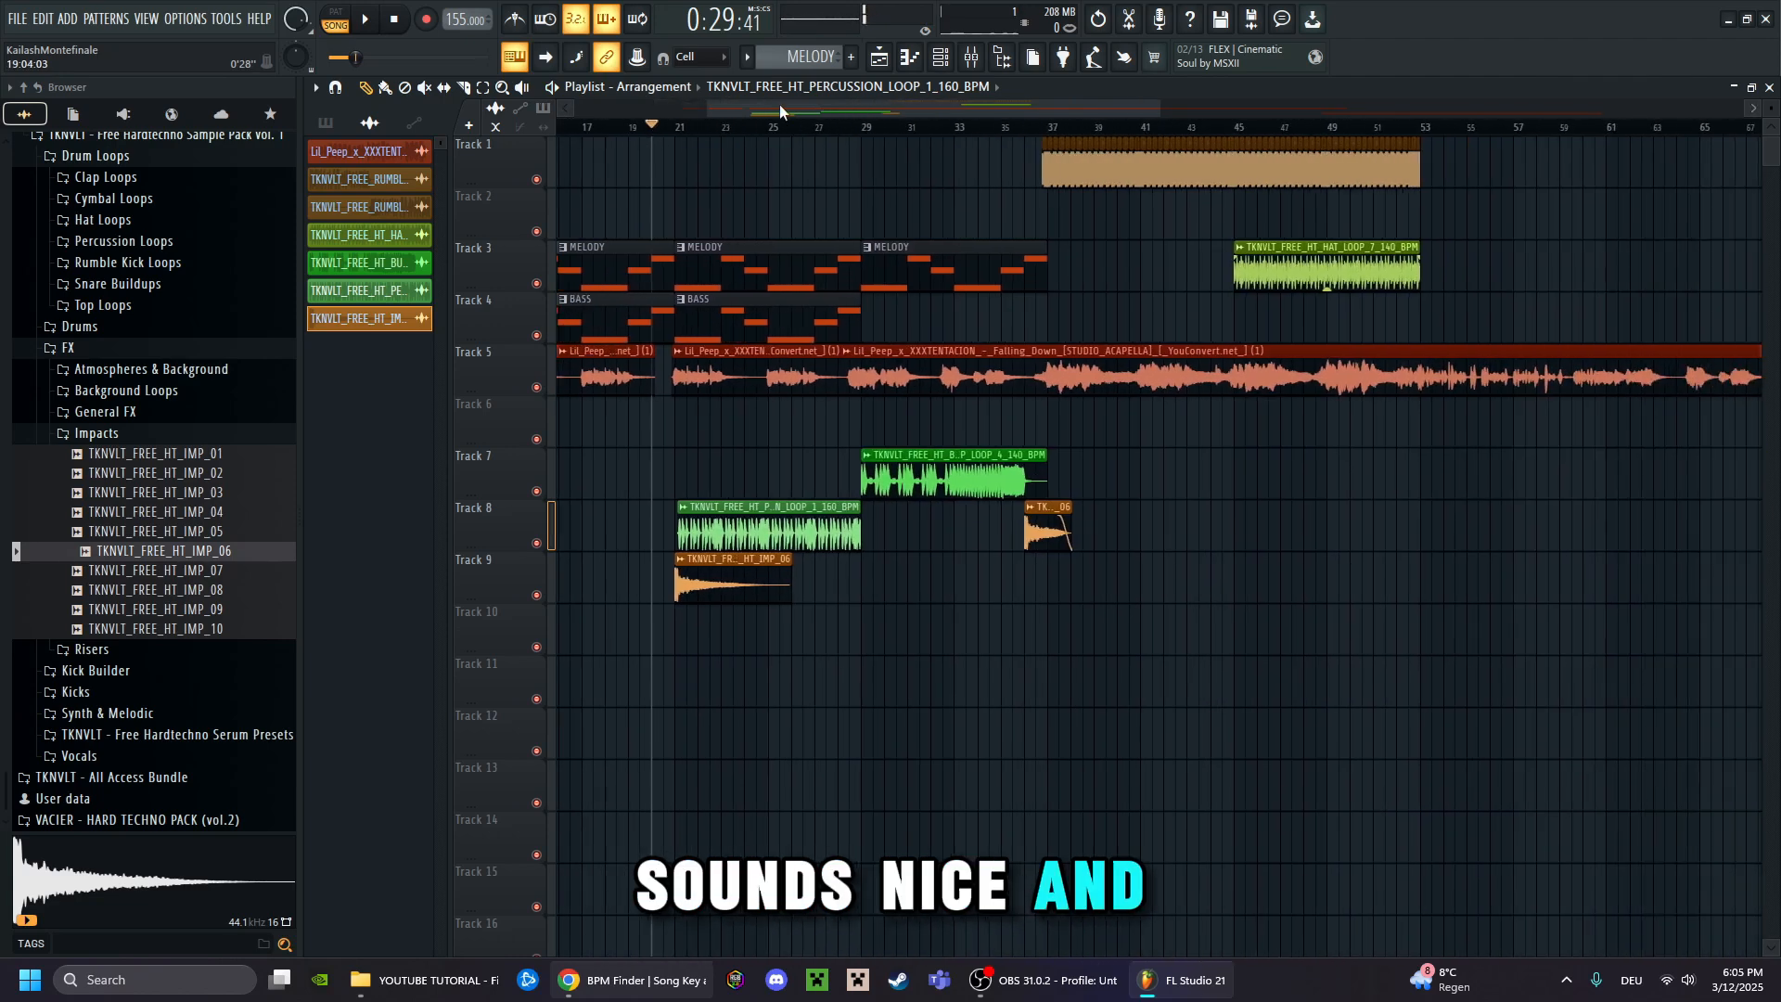
pyautogui.scroll(3, 1109, 133)
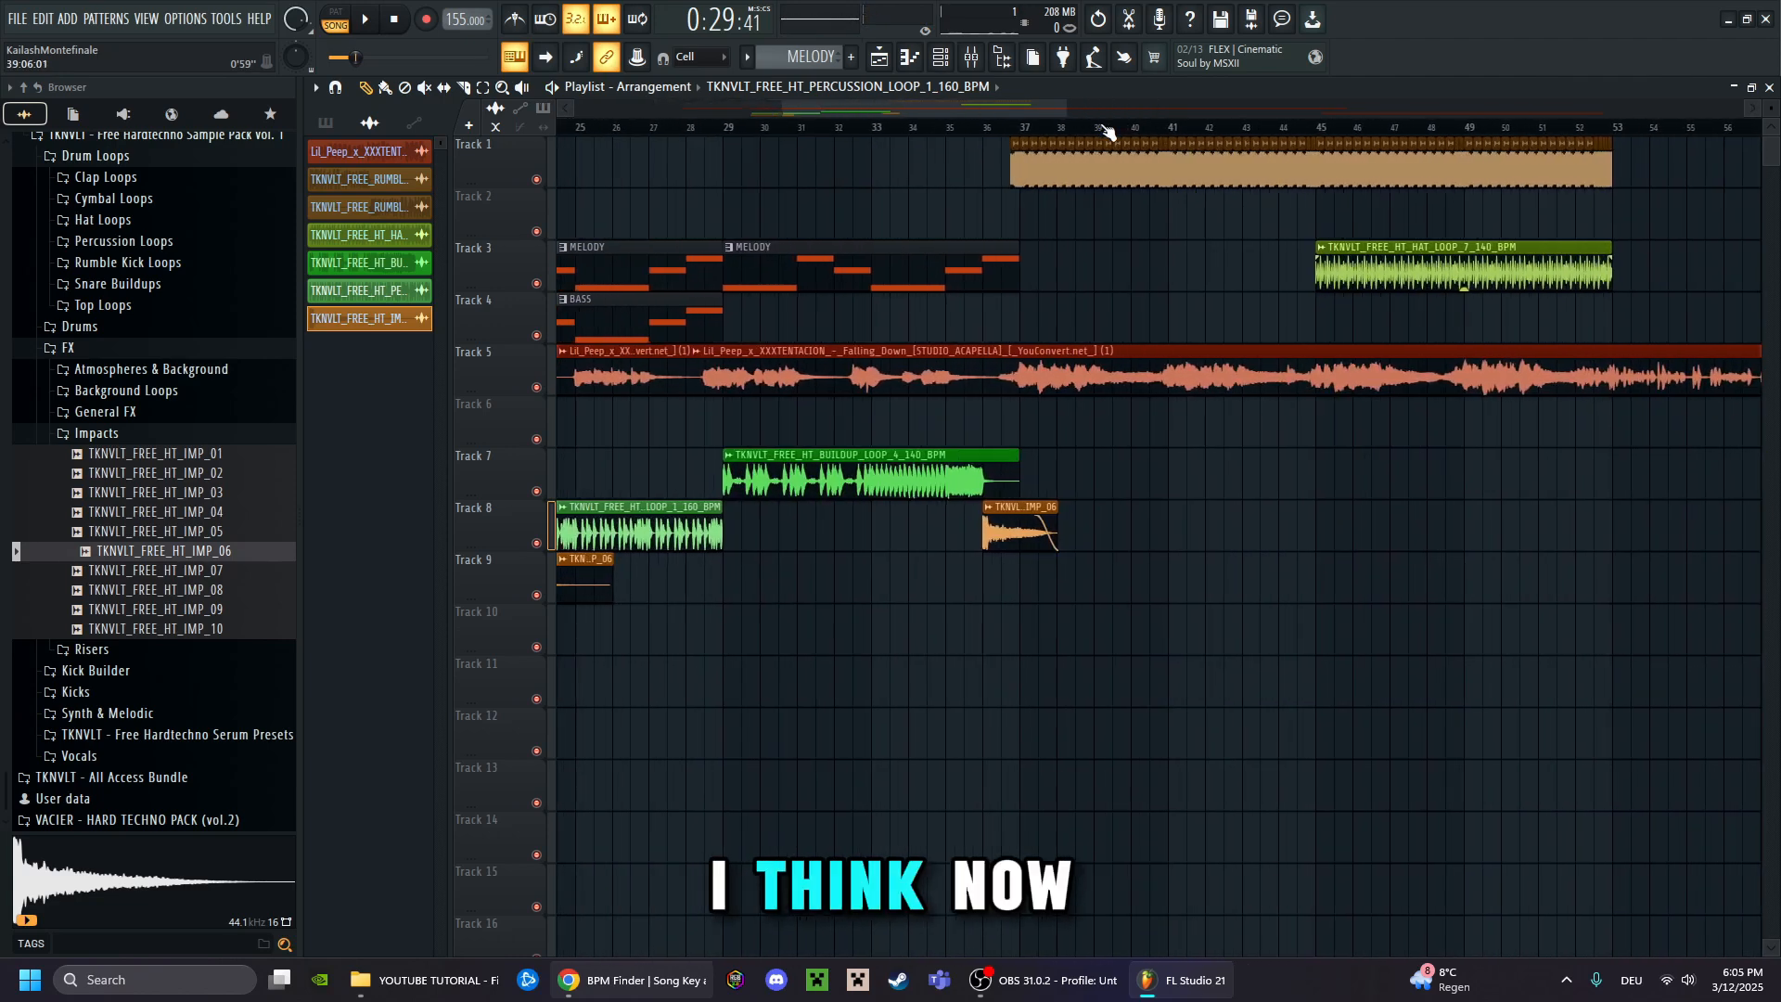
pyautogui.click(1030, 284)
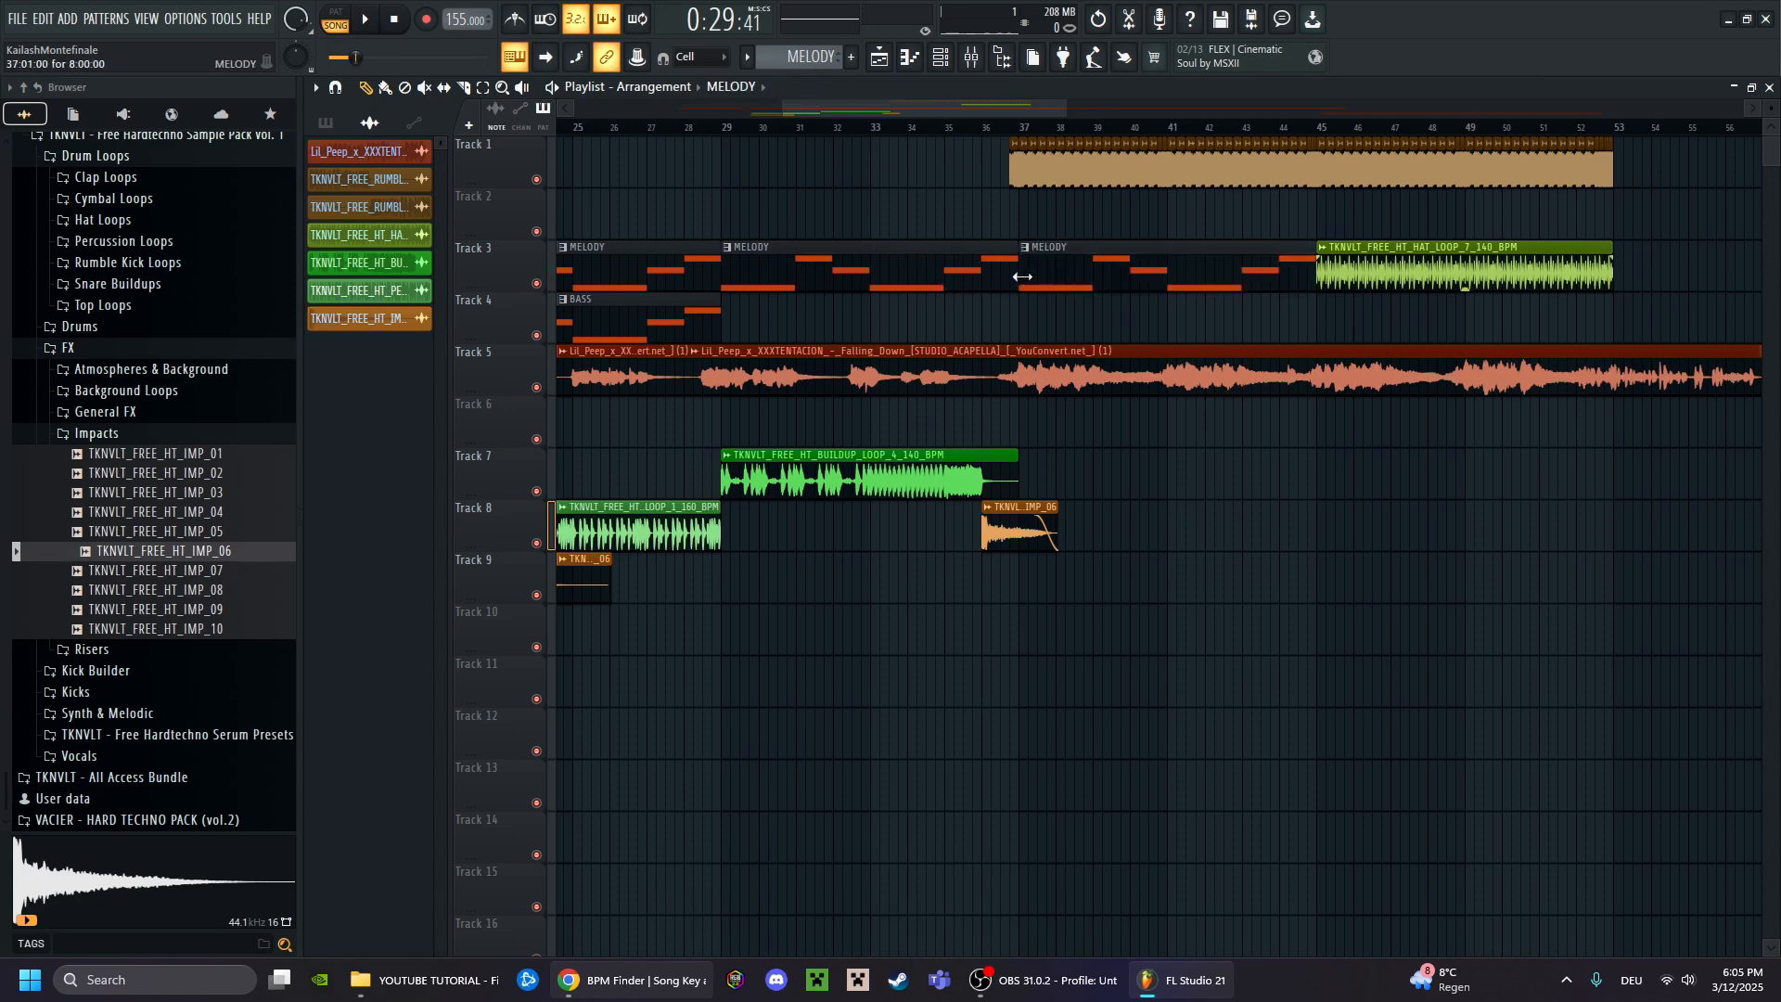
pyautogui.click(1384, 271)
pyautogui.hotkey('shift', 'Up')
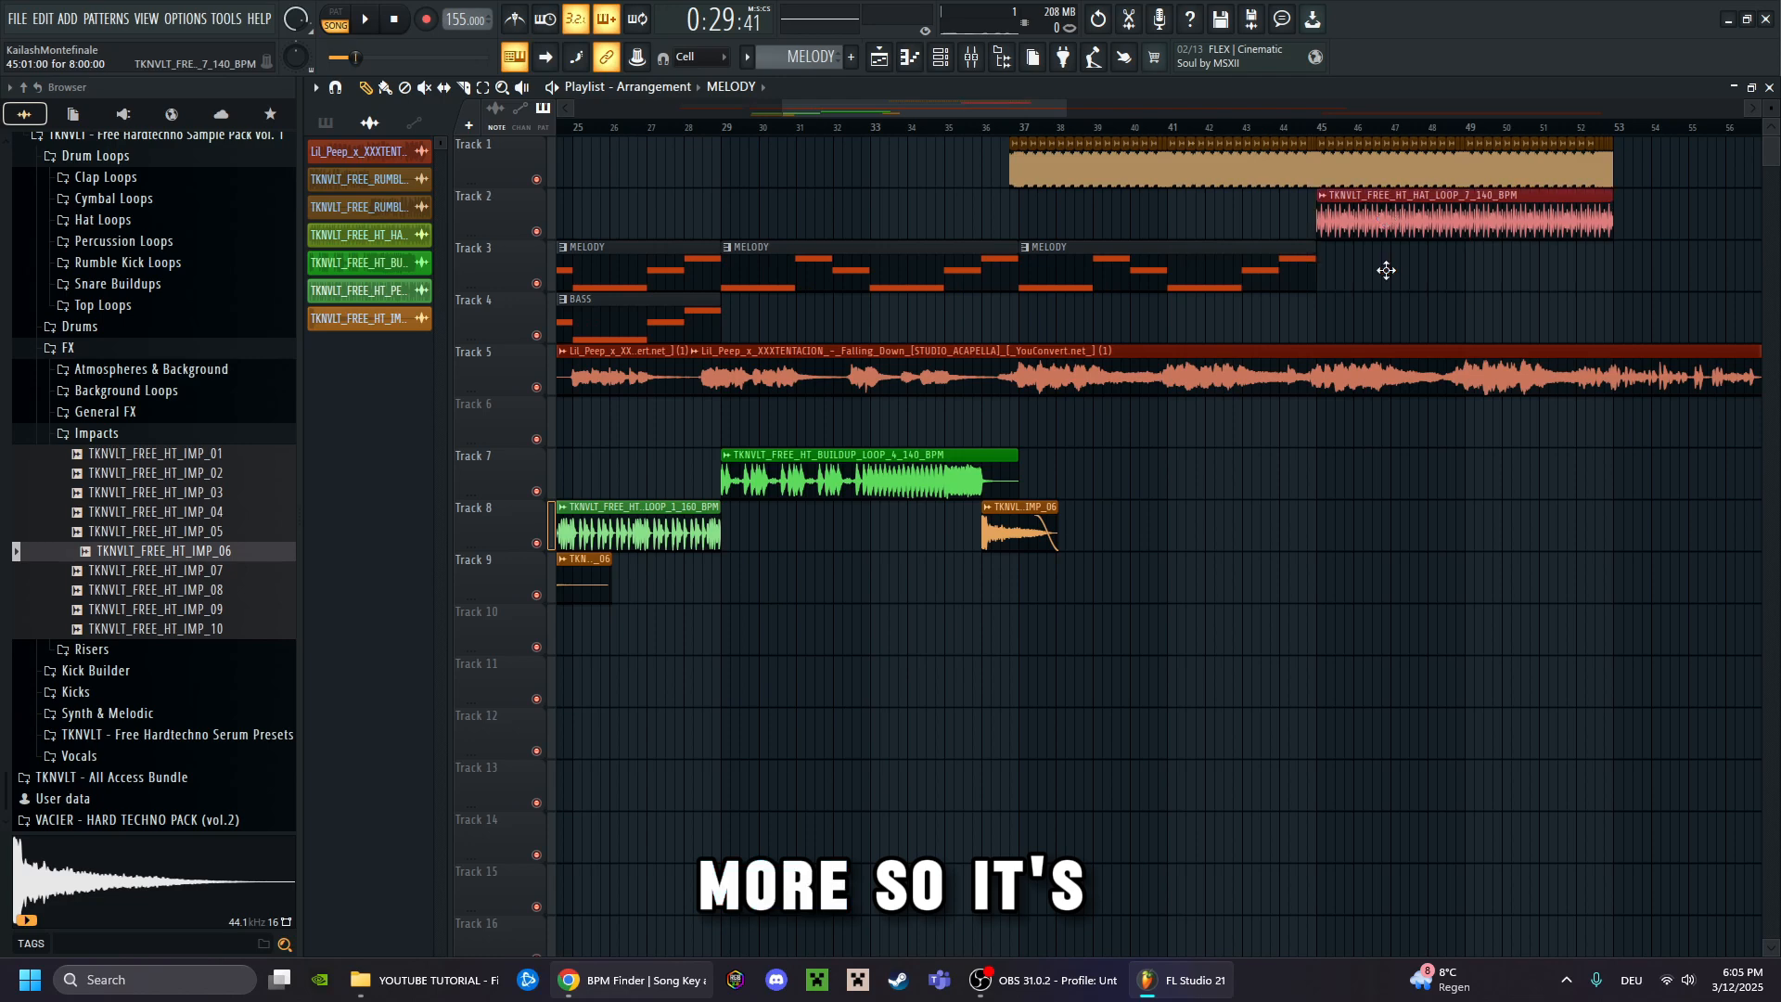
pyautogui.scroll(2, 1071, 130)
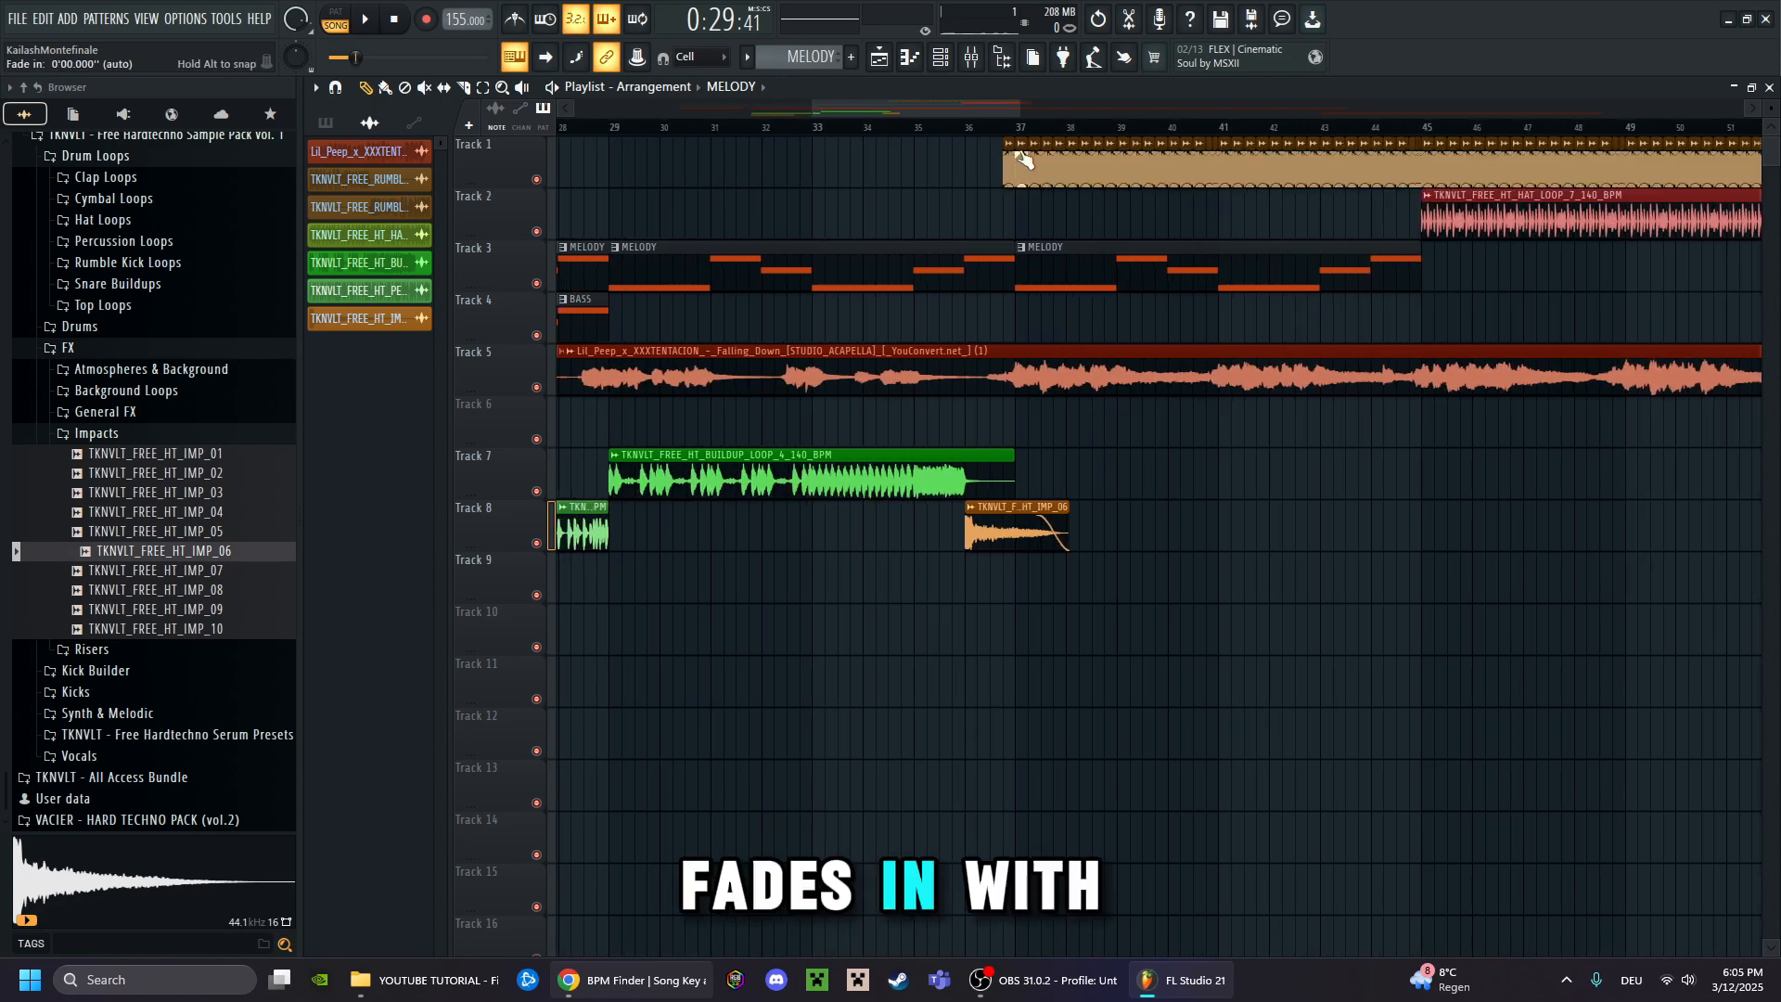
pyautogui.click(1354, 274)
# Play the end of the buildup and the drop to check the melody over the kick and vocals
pyautogui.click(863, 127)
pyautogui.press('space')
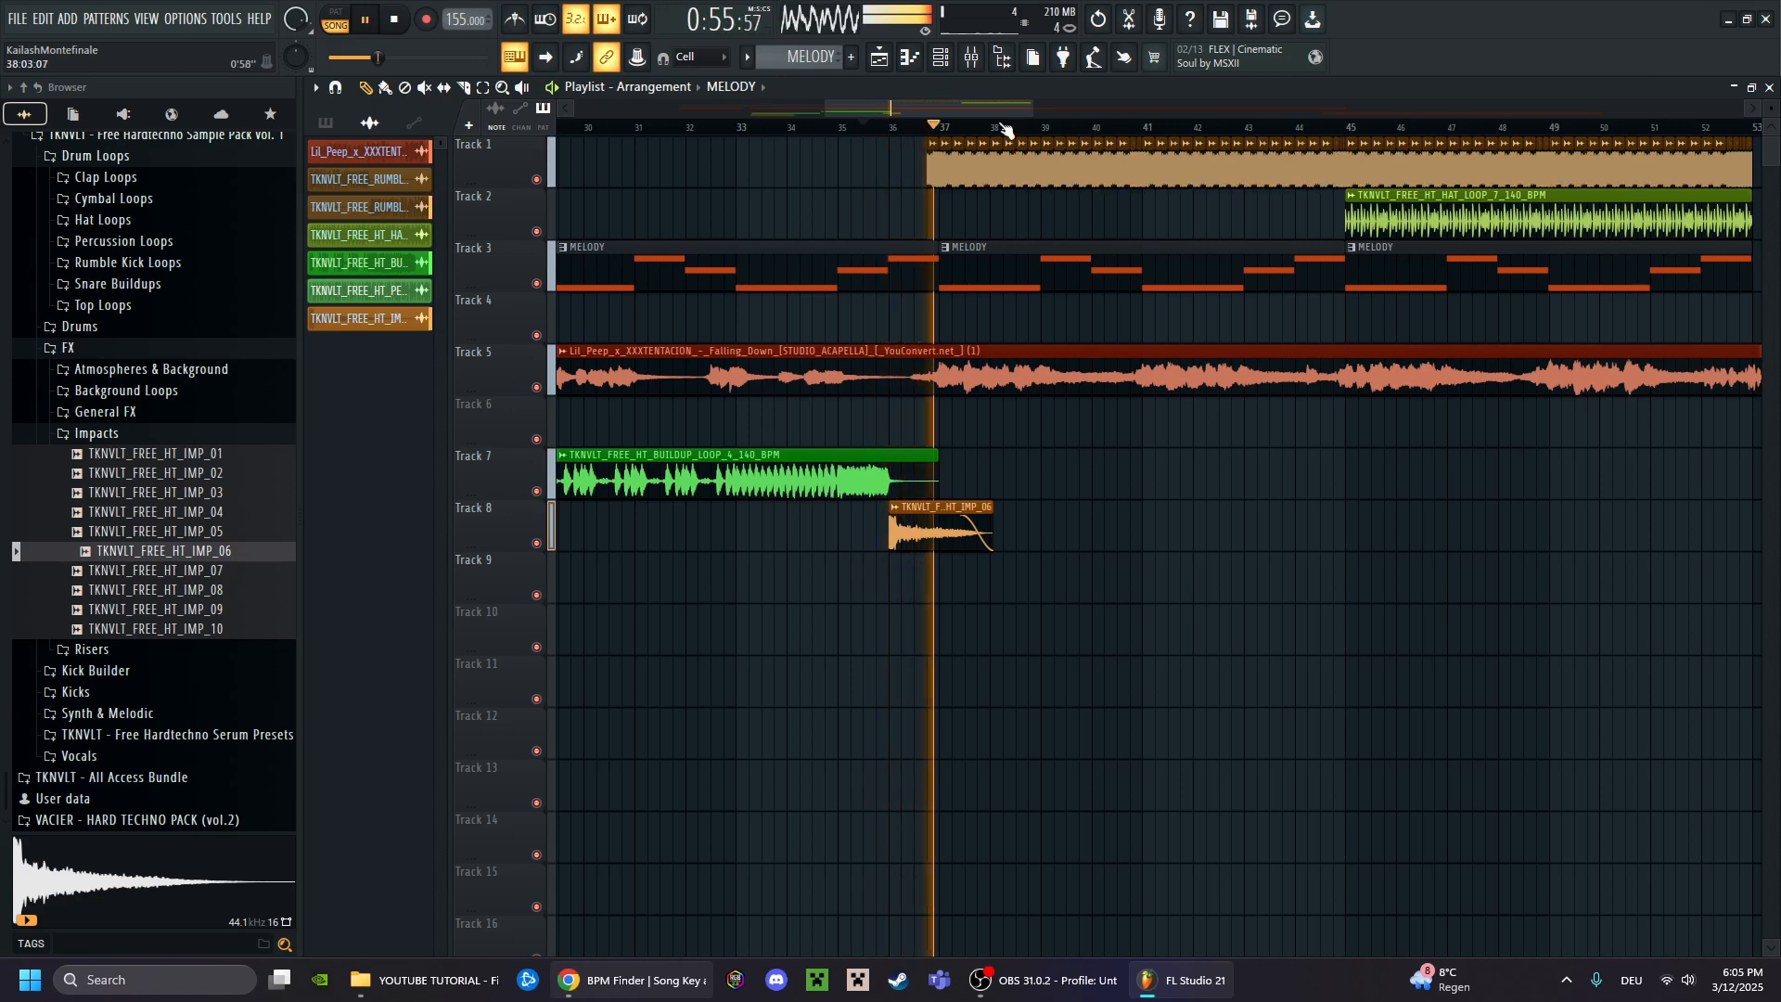
pyautogui.scroll(3, 1005, 133)
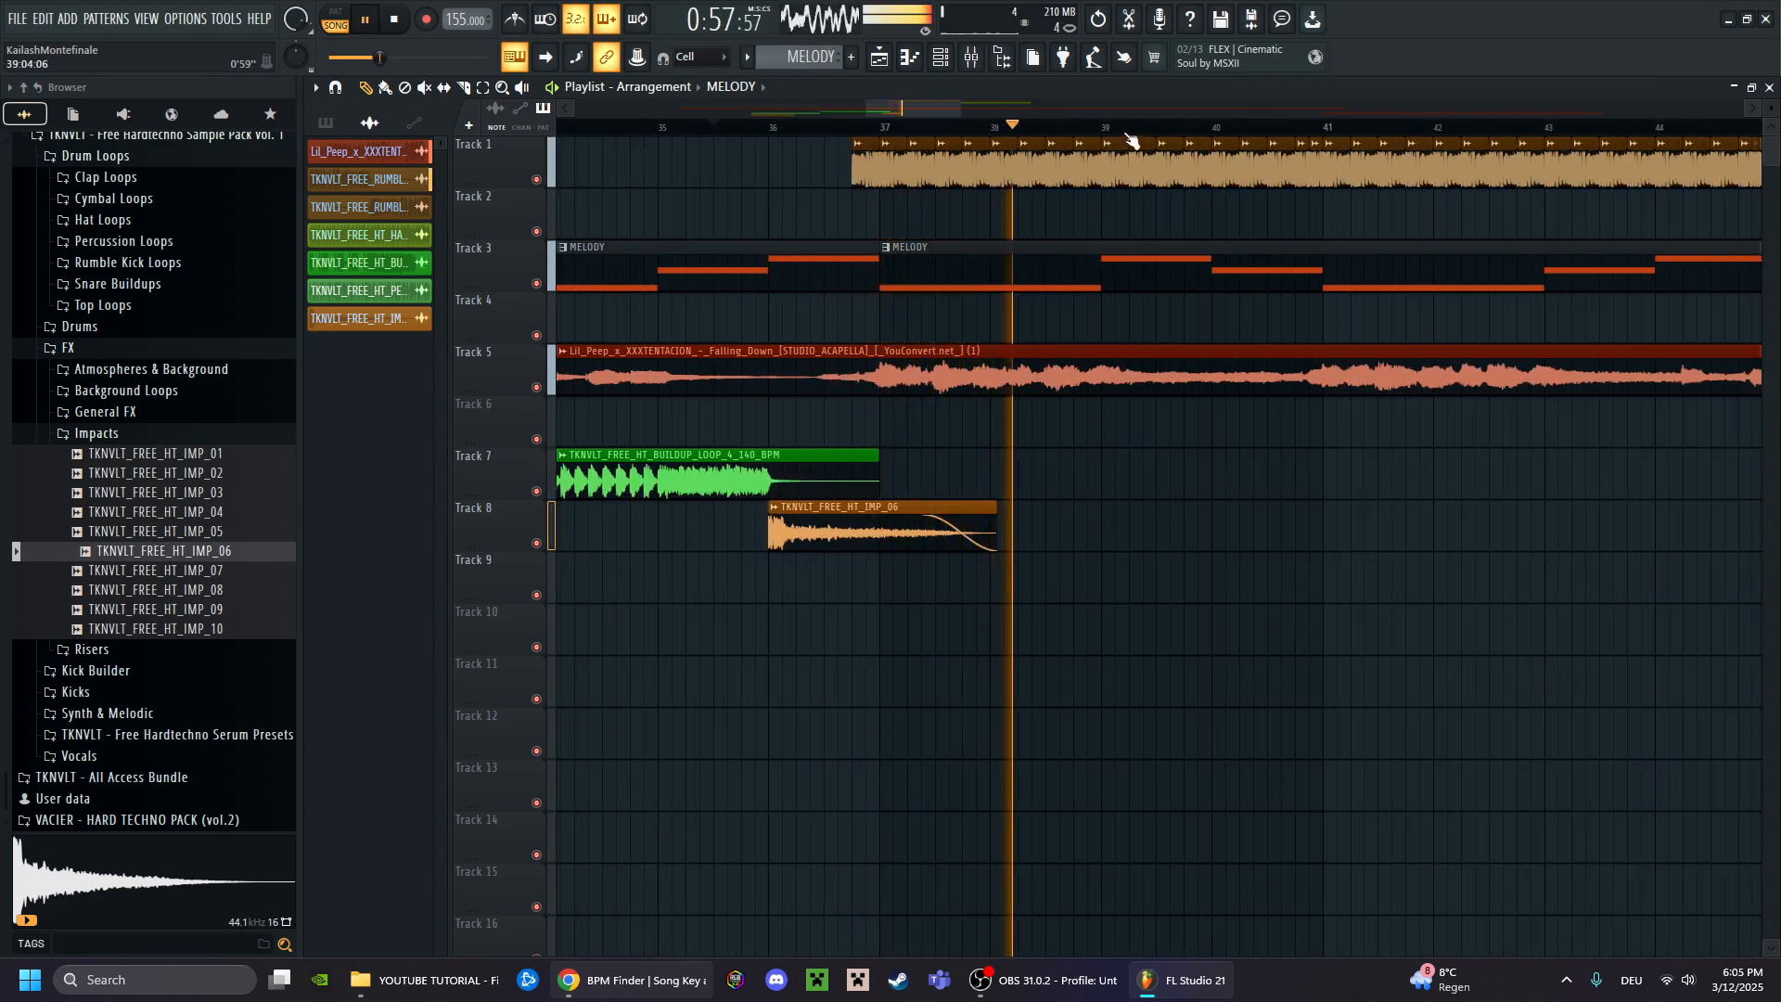
pyautogui.scroll(-3, 1110, 112)
pyautogui.click(1111, 108)
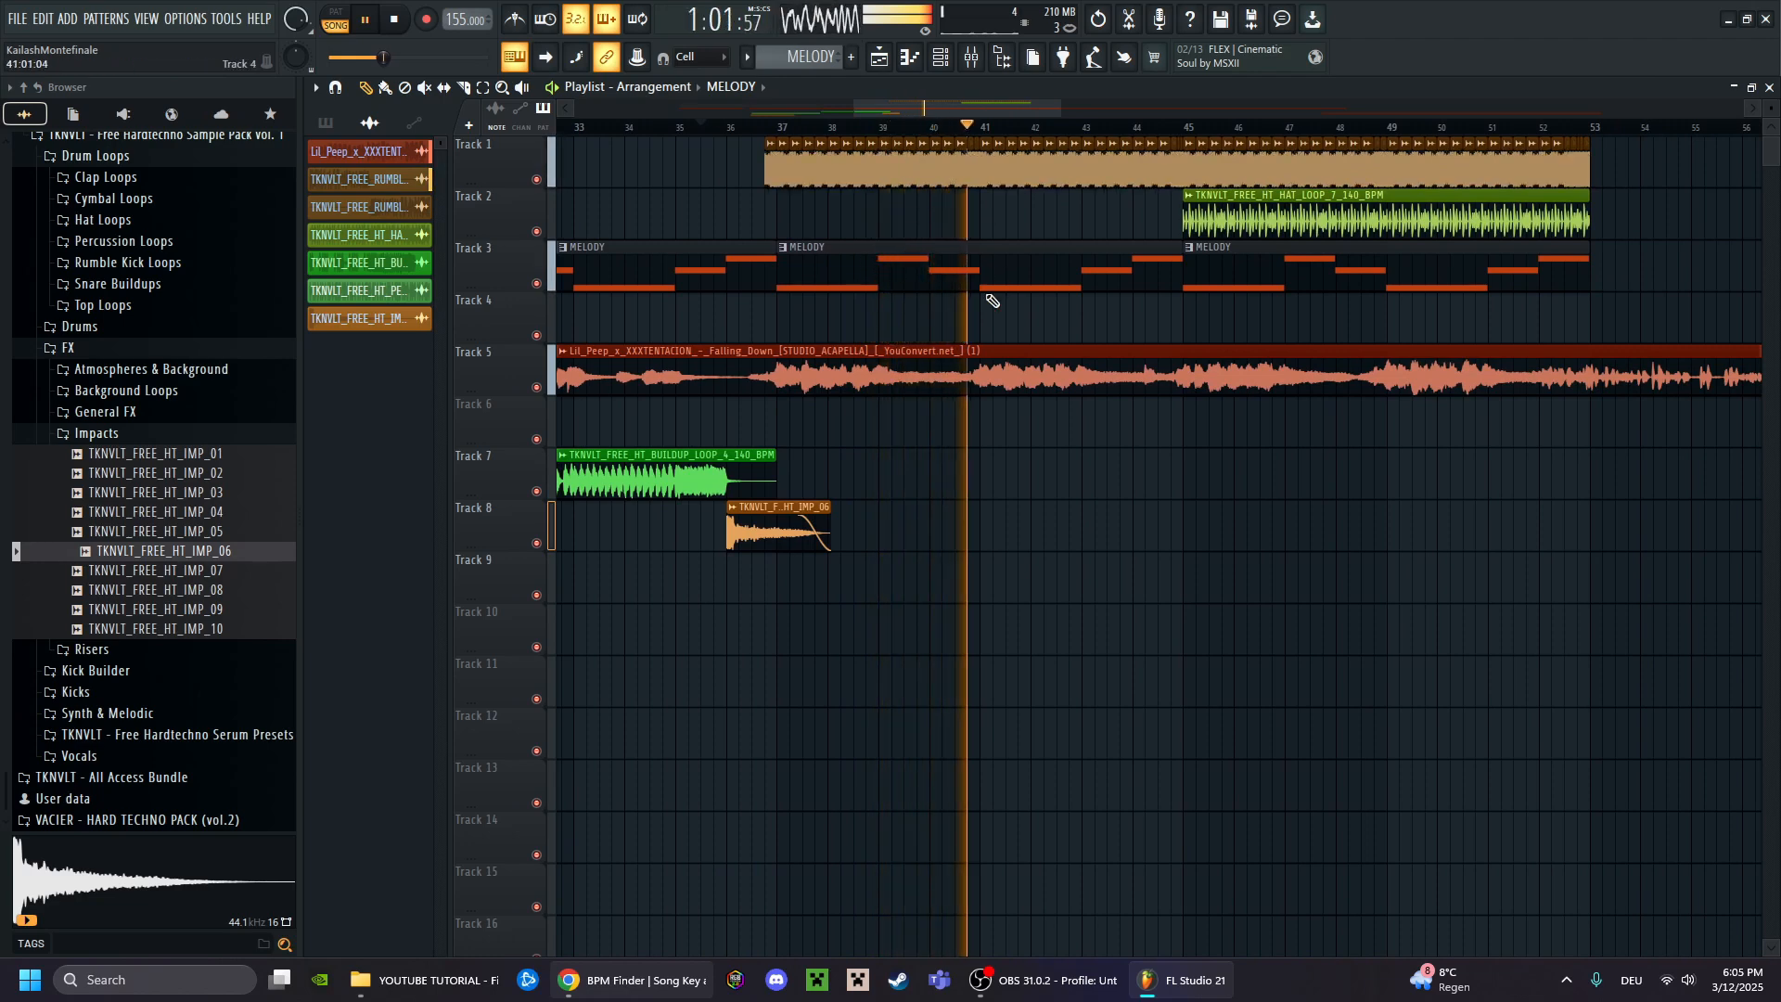
pyautogui.press('space')
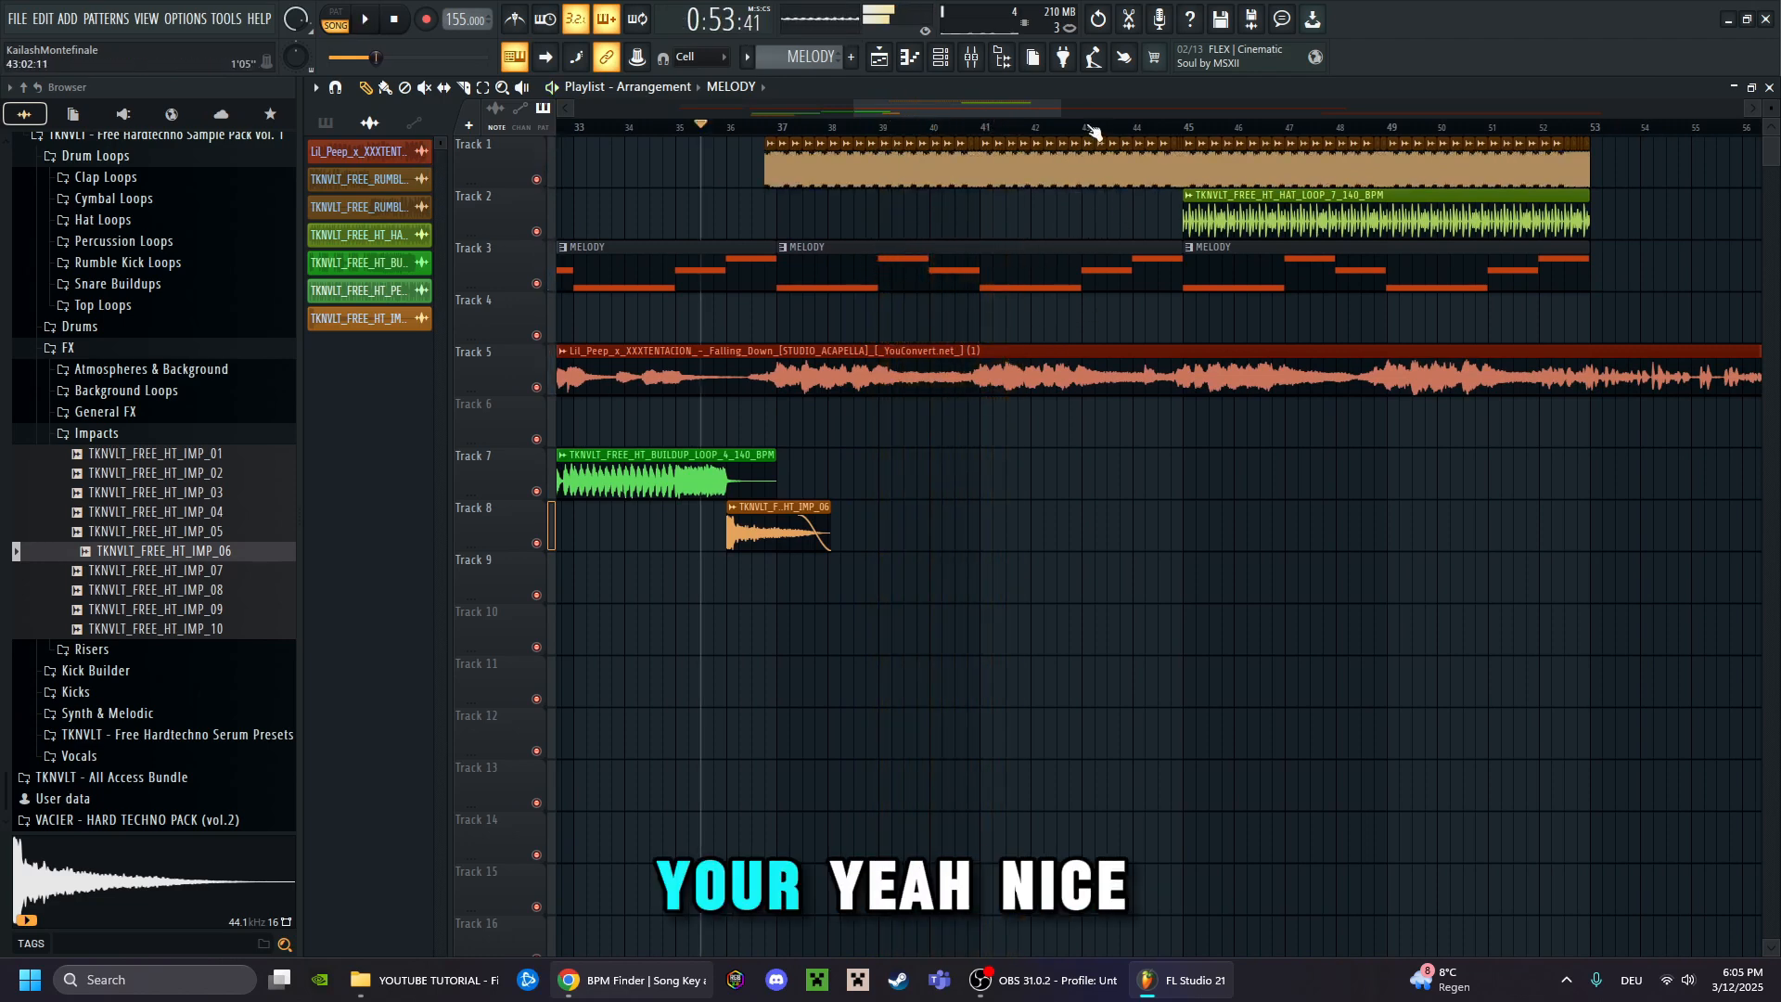
pyautogui.scroll(-3, 1086, 199)
pyautogui.scroll(-4, 1002, 129)
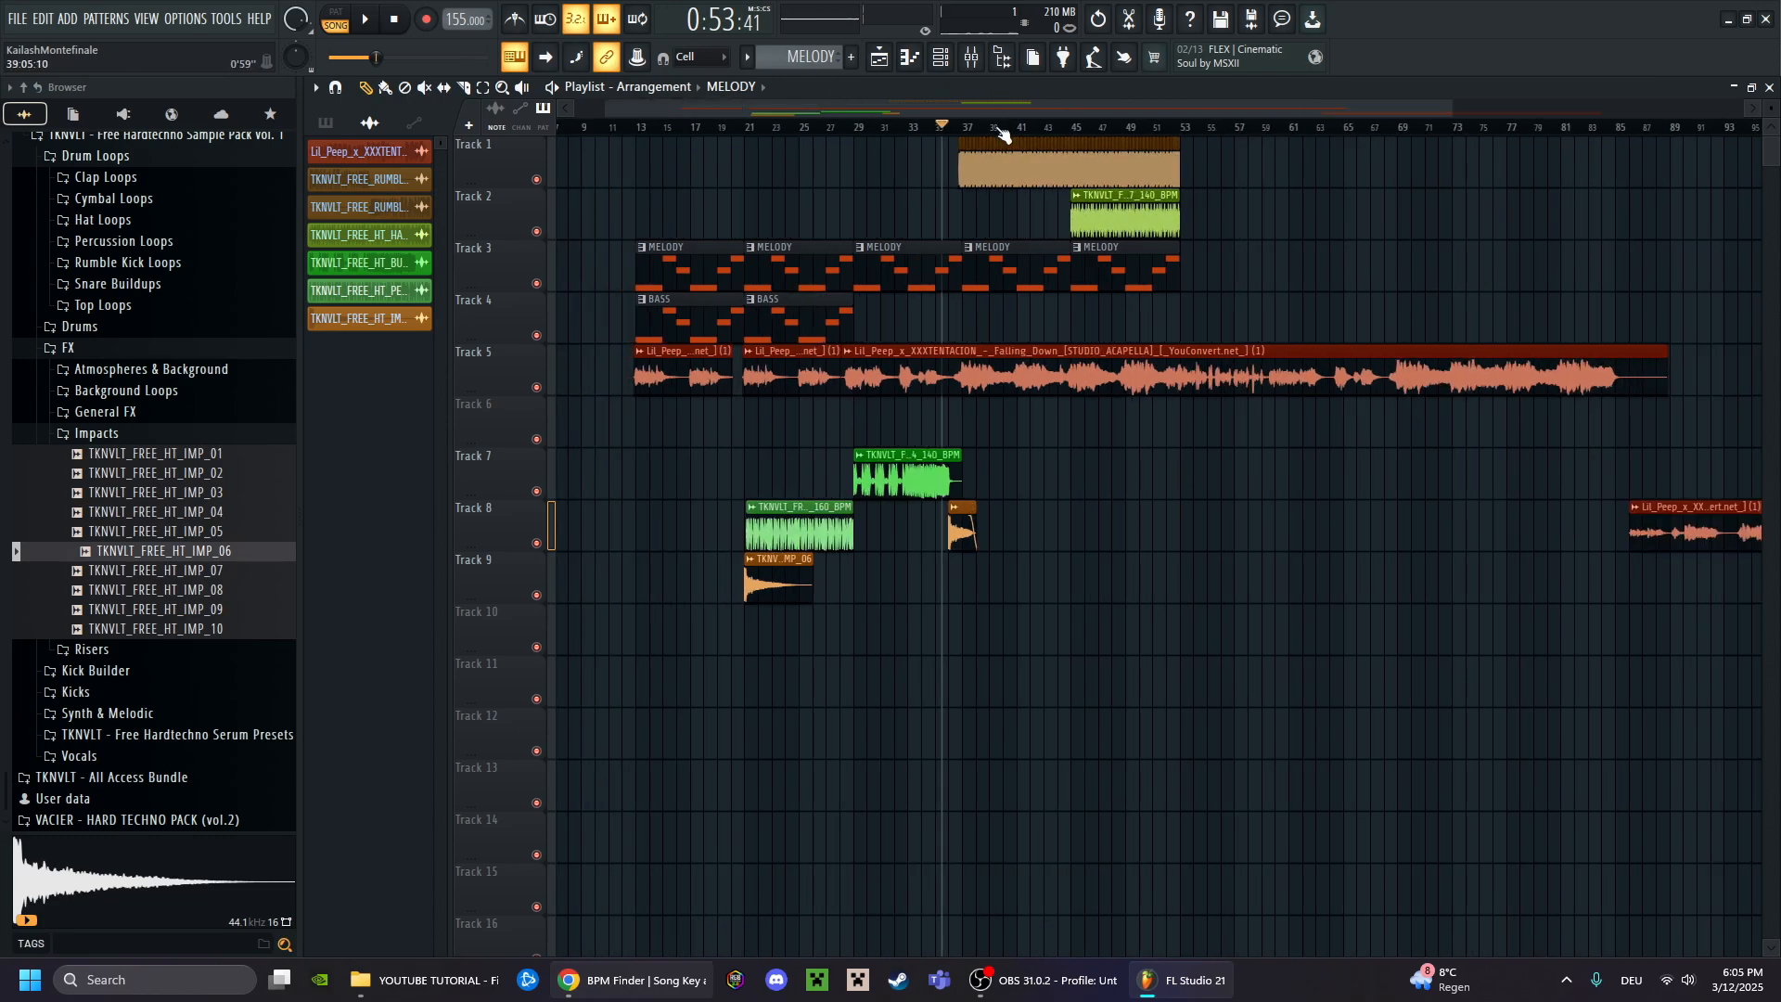
pyautogui.scroll(3, 965, 130)
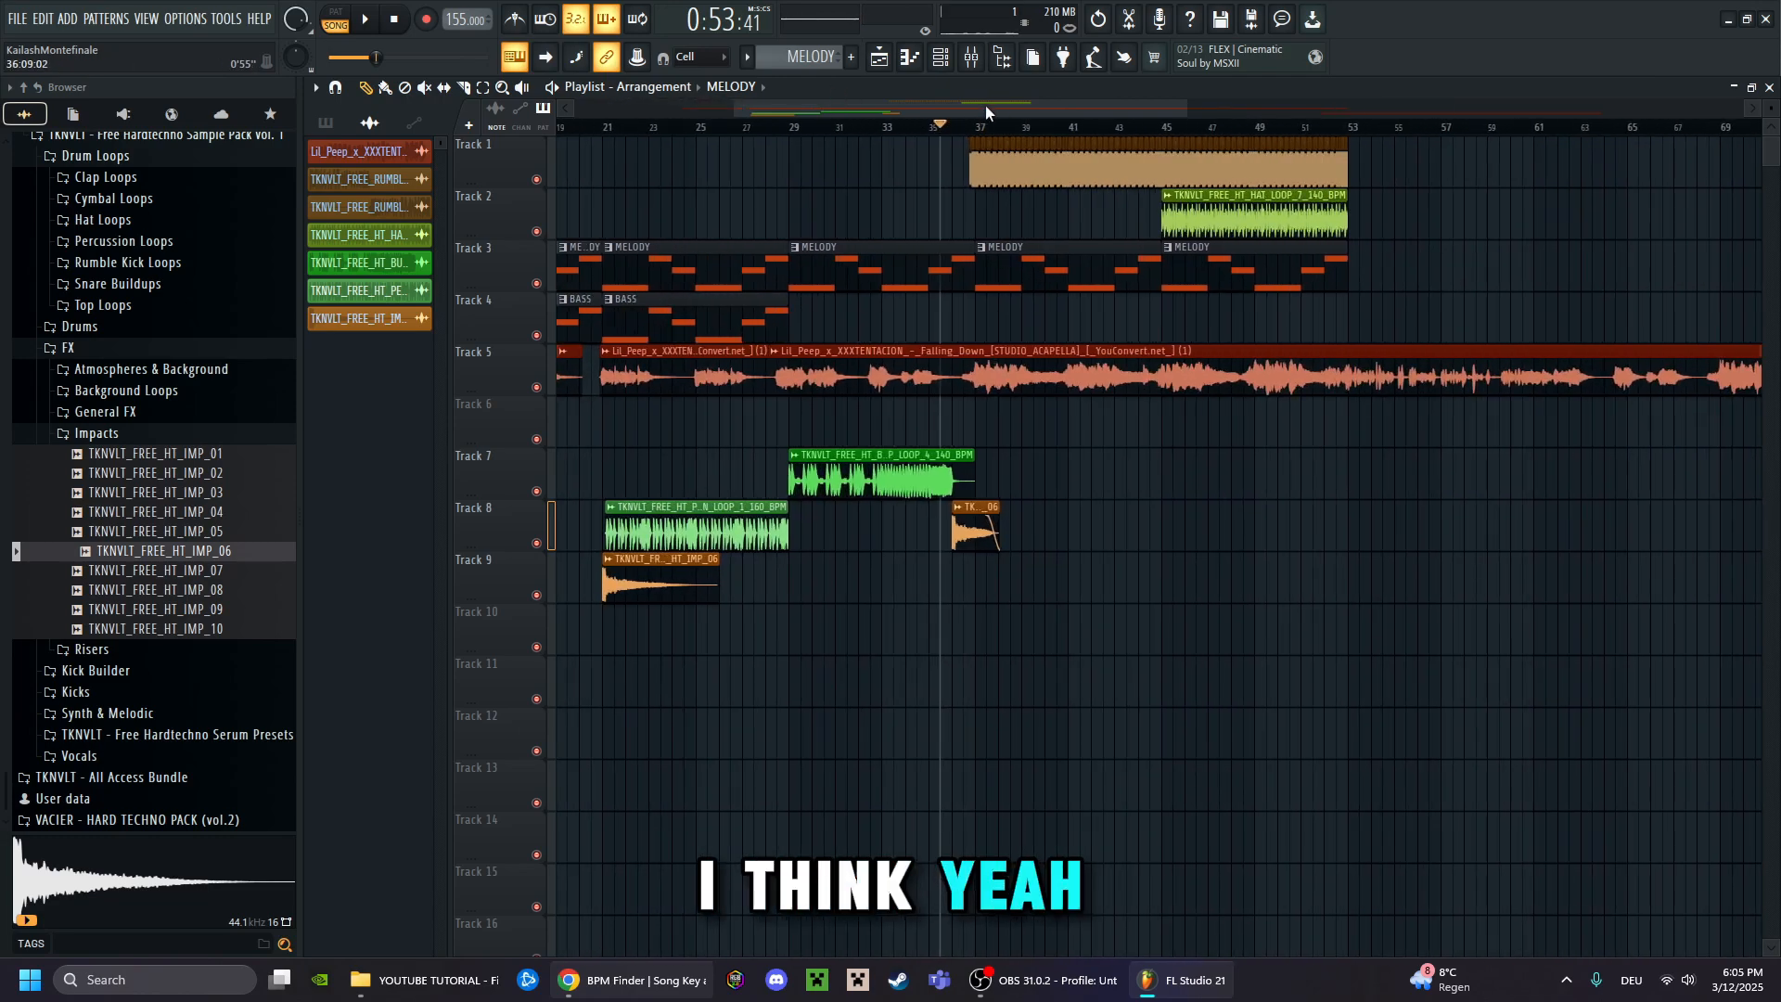
pyautogui.scroll(-2, 999, 135)
pyautogui.scroll(5, 999, 135)
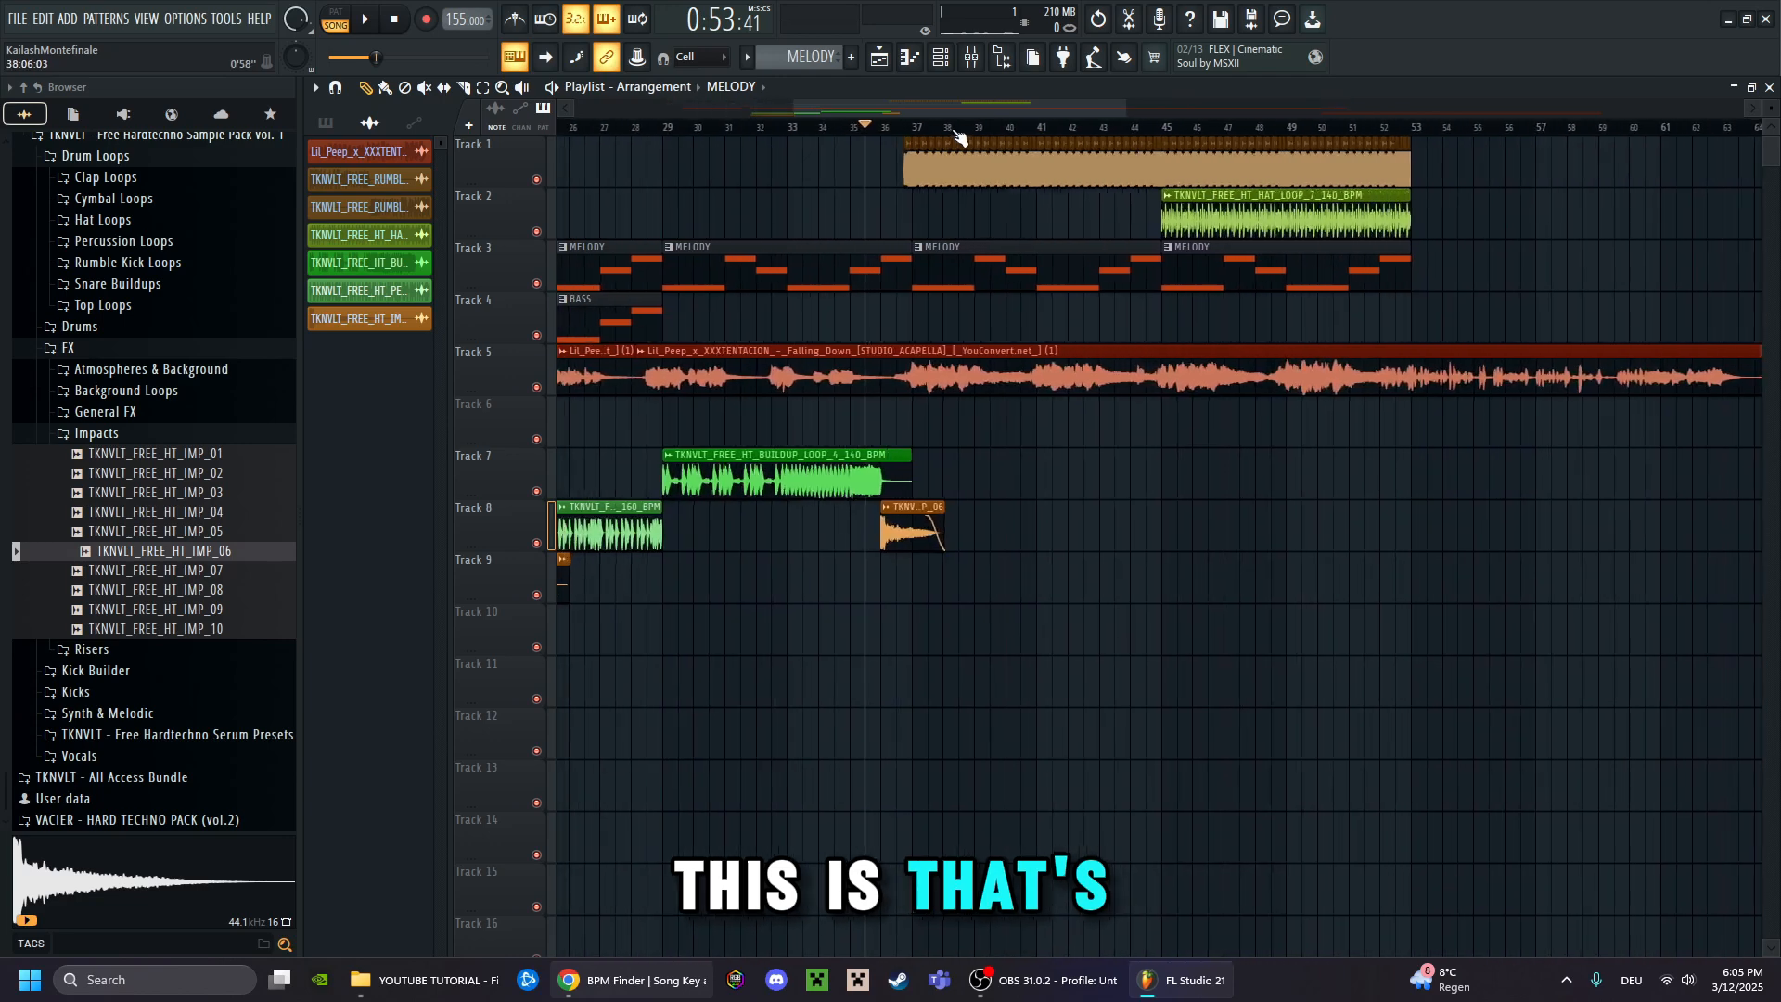
pyautogui.scroll(-2, 884, 137)
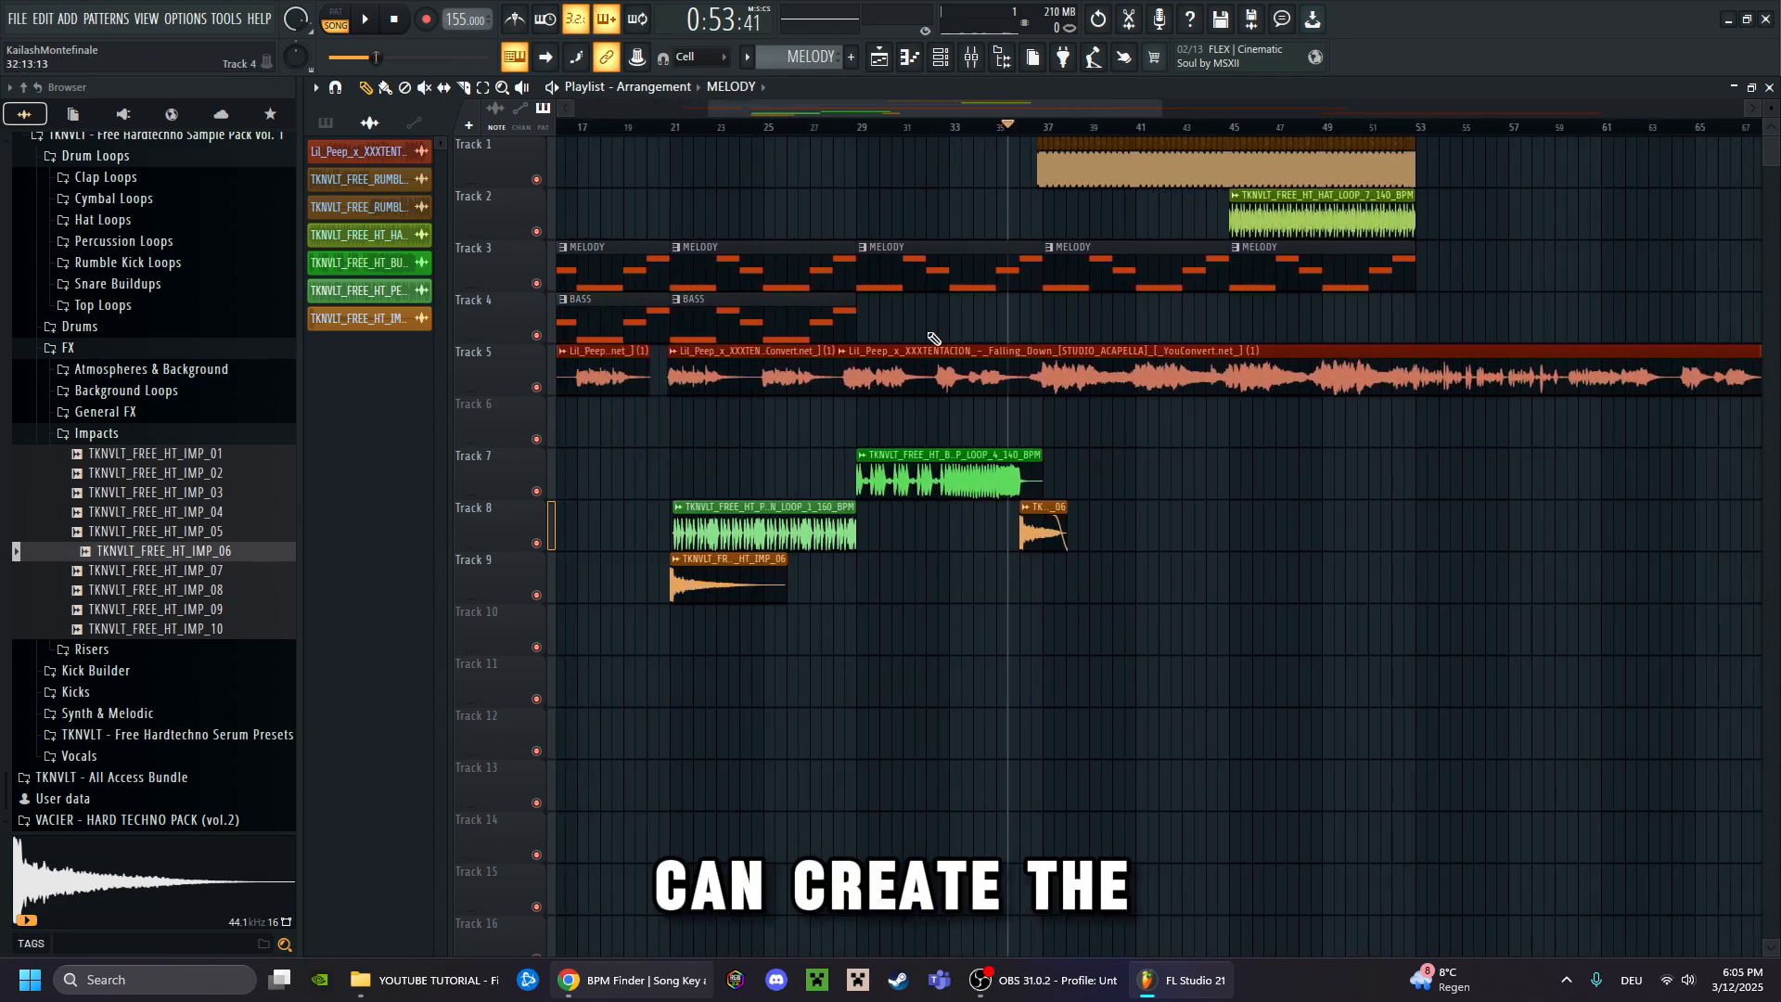
pyautogui.scroll(1, 880, 108)
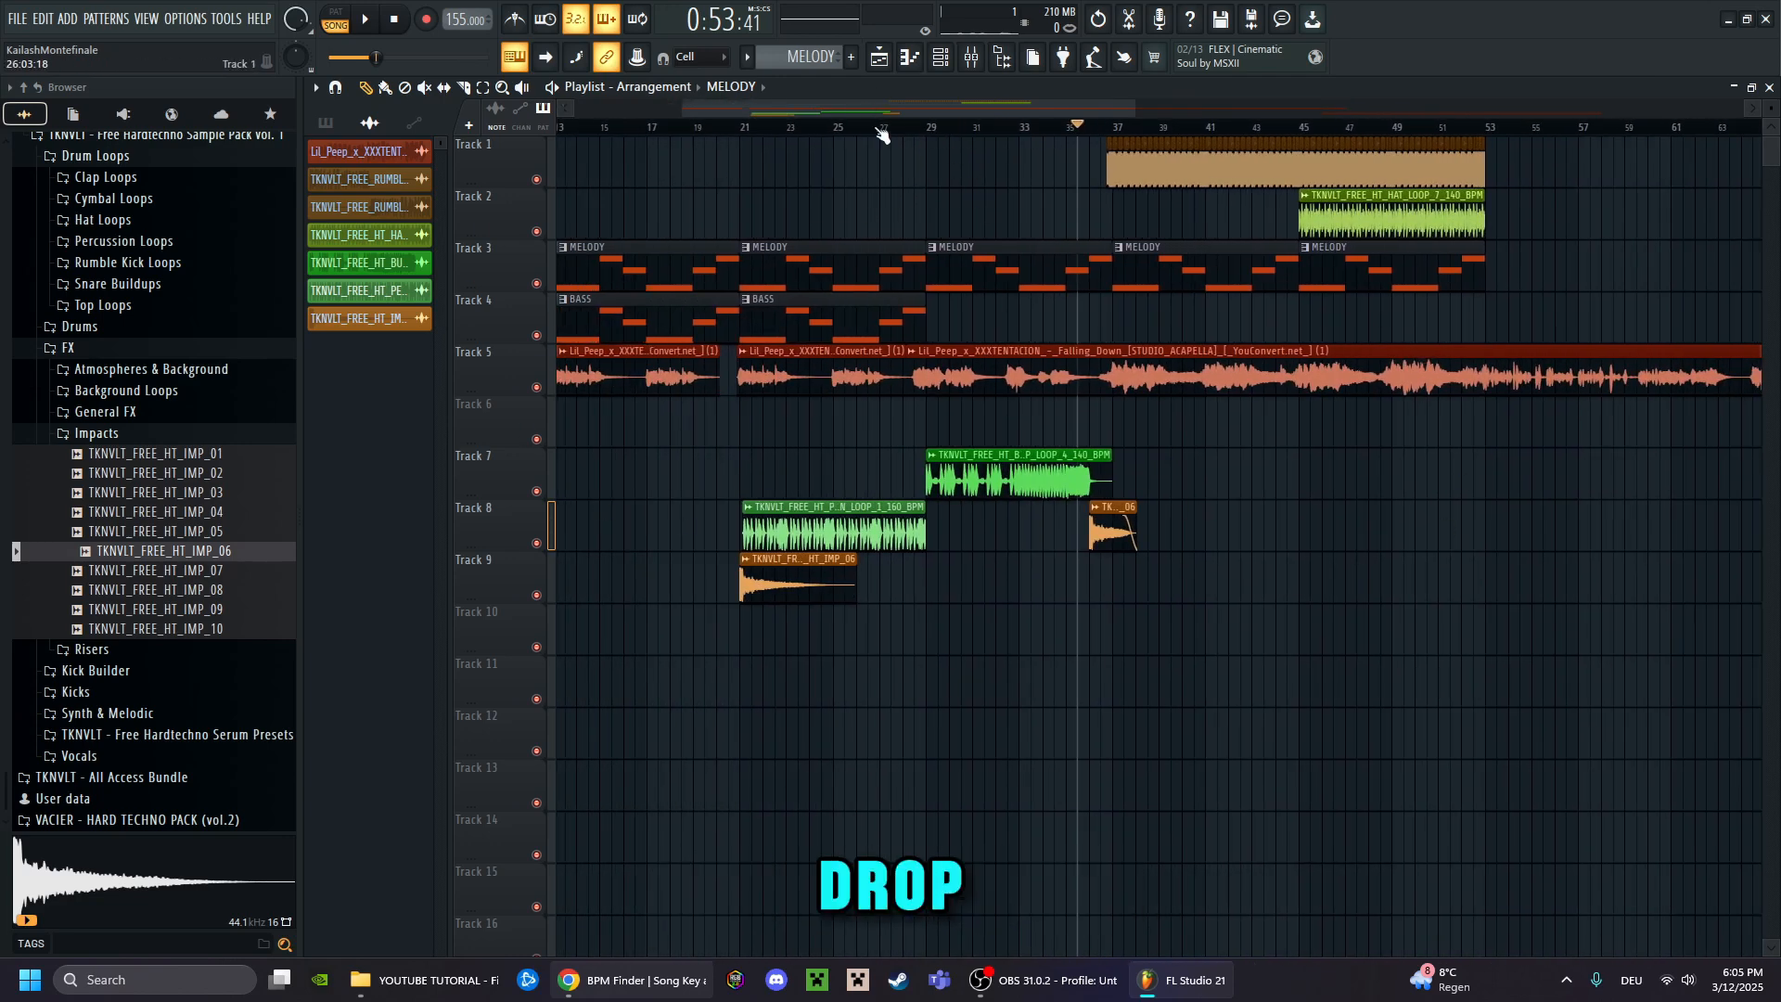
pyautogui.scroll(-2, 1130, 135)
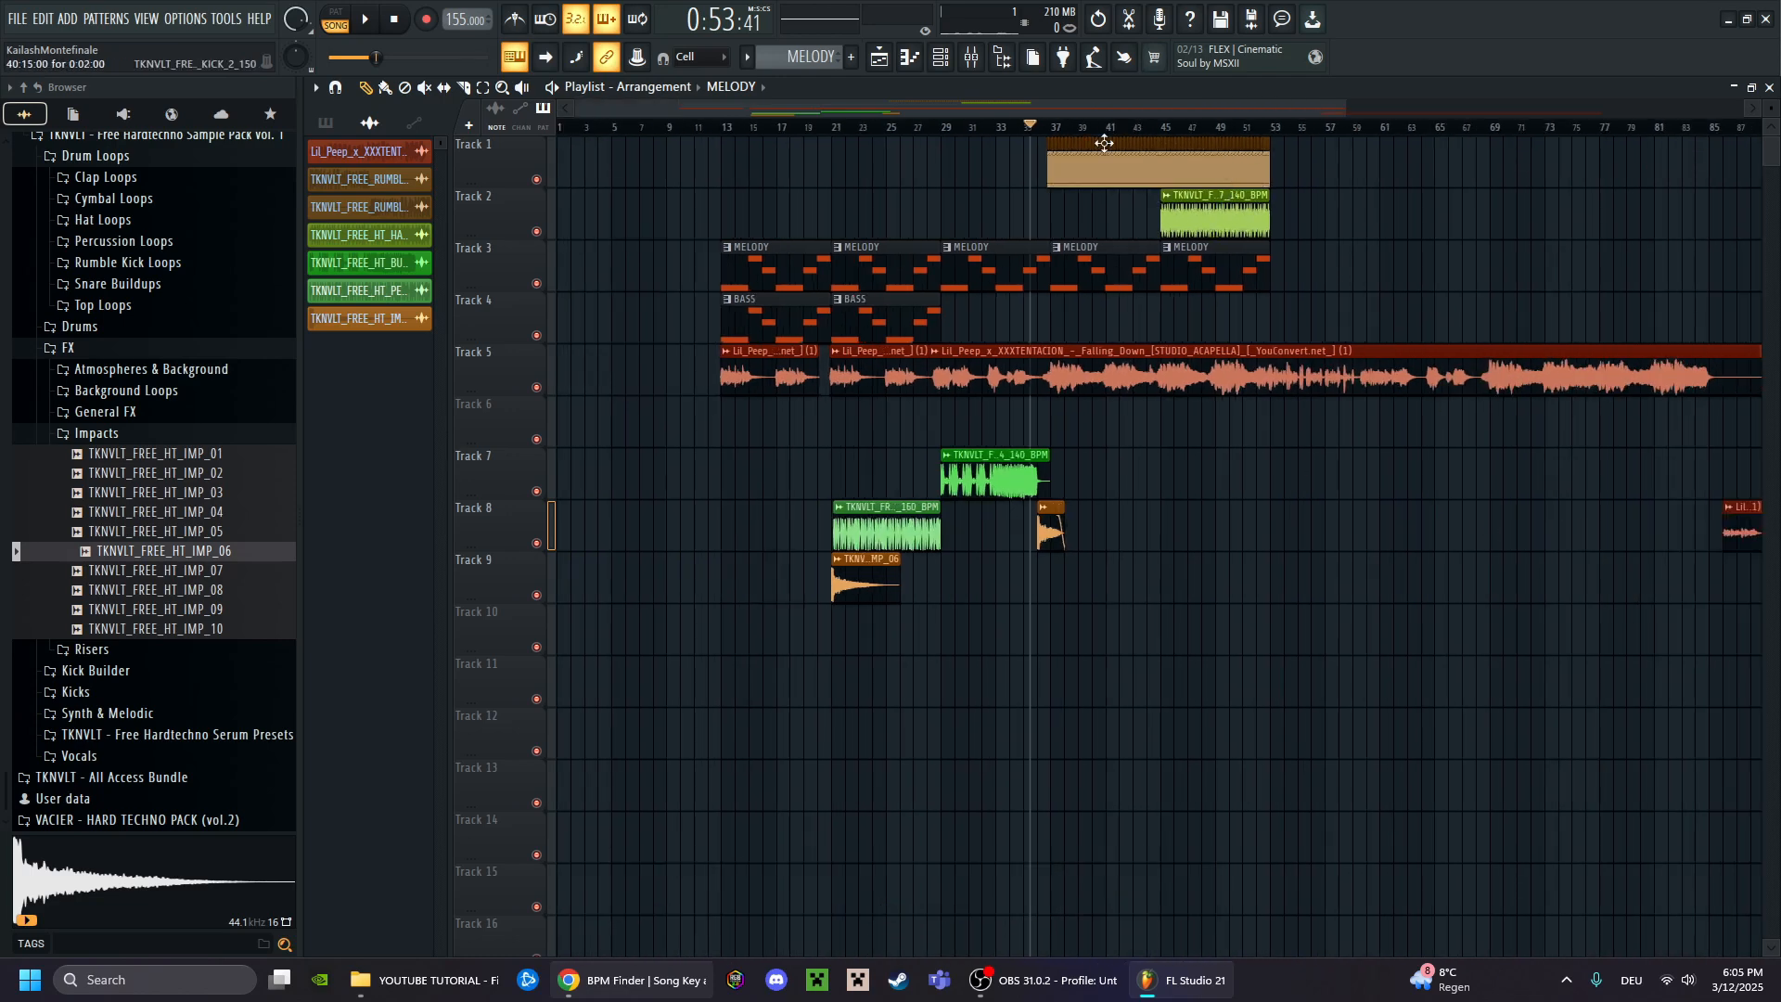
pyautogui.scroll(1, 1113, 132)
pyautogui.scroll(1, 1113, 133)
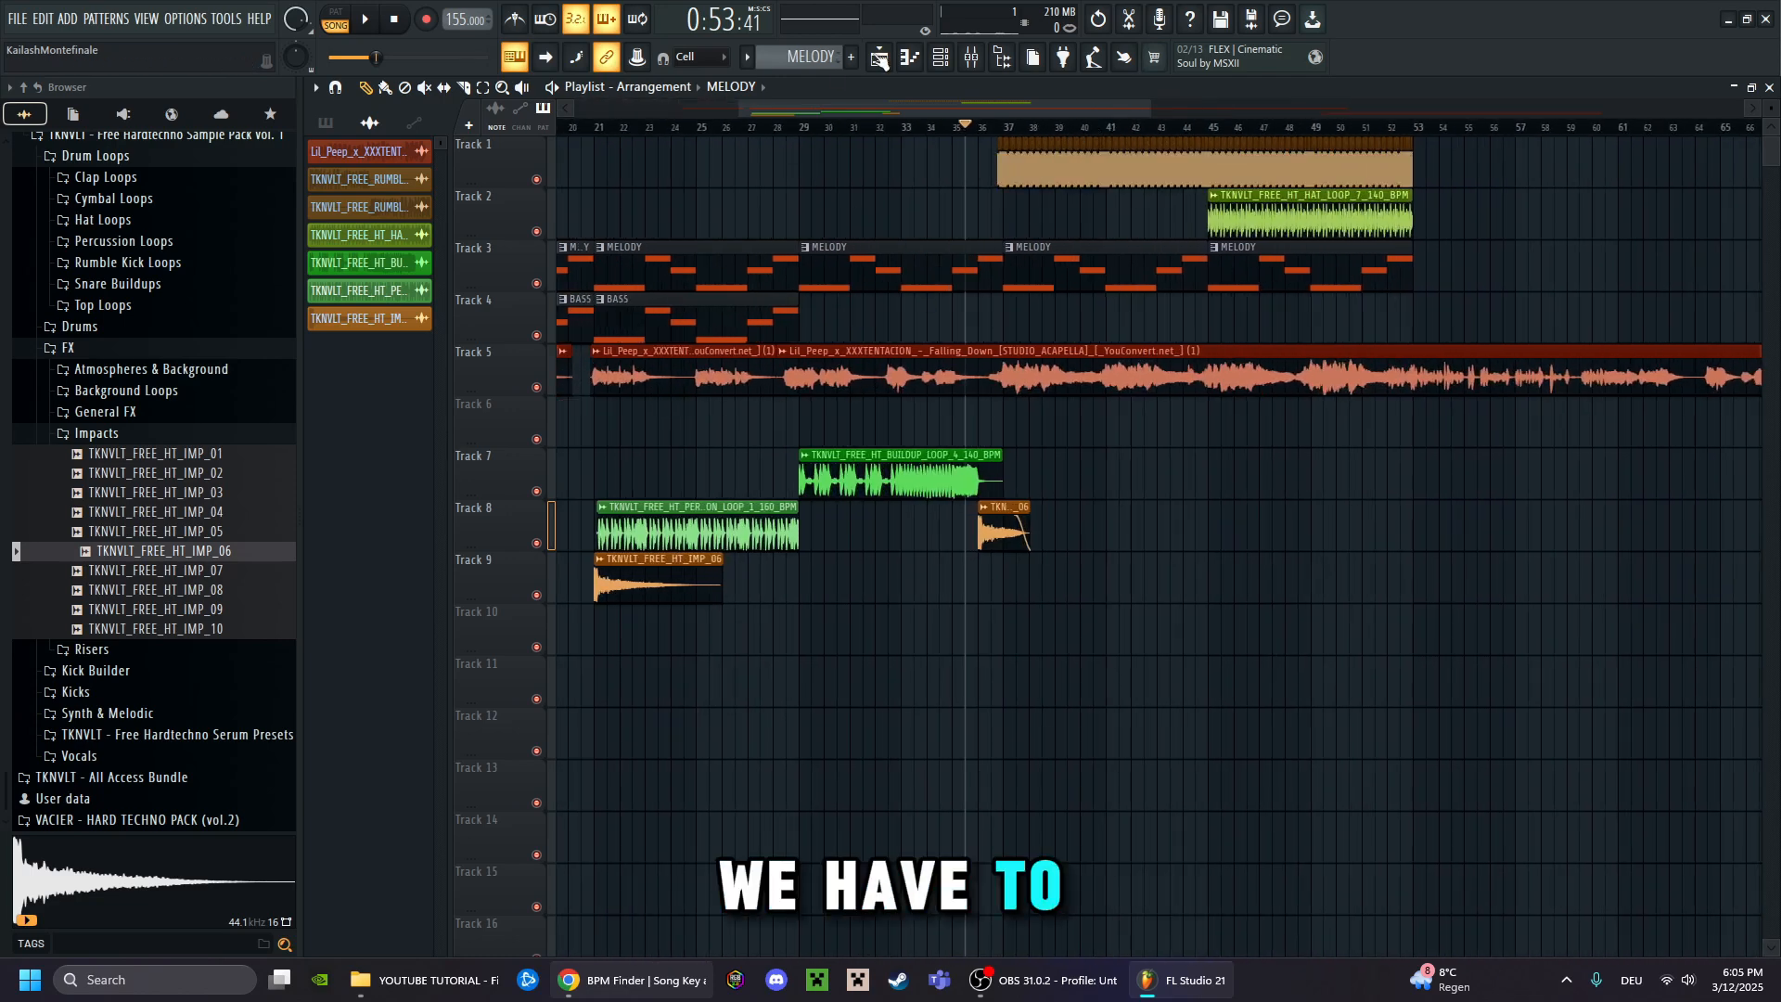
# Open the Channel Rack and the Mixer for a look at the channels and inserts, and close both
pyautogui.click(953, 59)
pyautogui.click(972, 57)
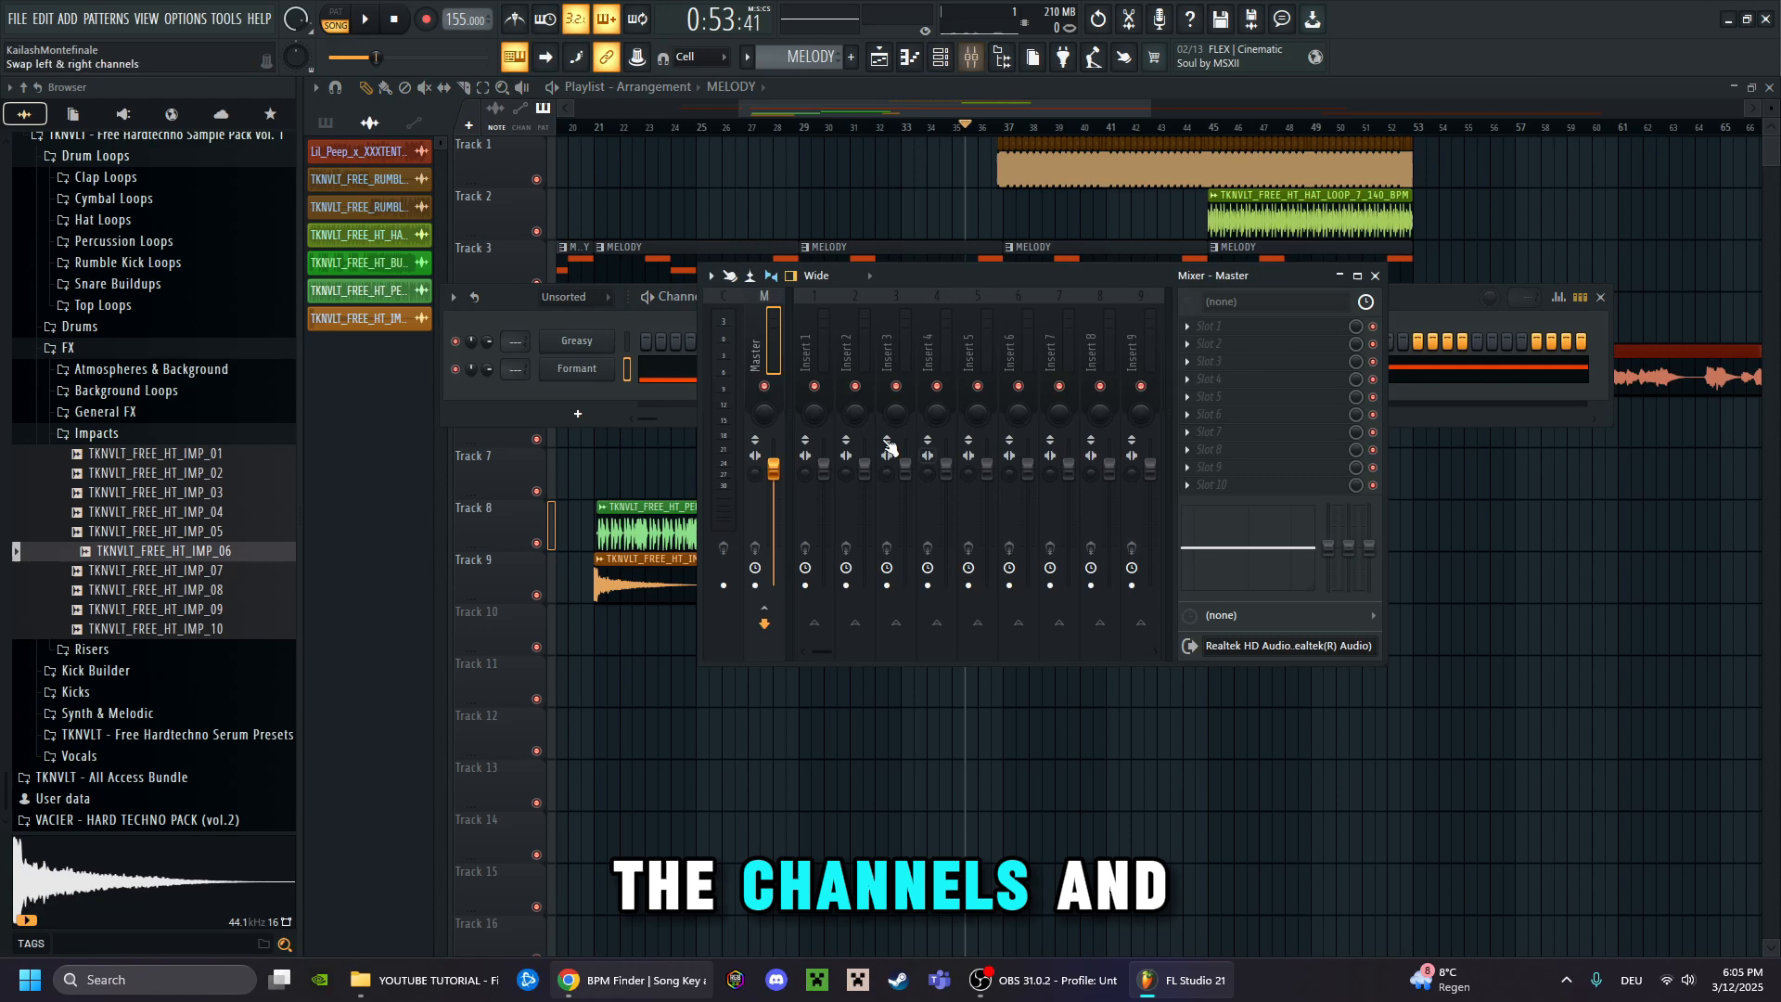
pyautogui.click(1376, 276)
pyautogui.click(1602, 297)
pyautogui.scroll(2, 946, 132)
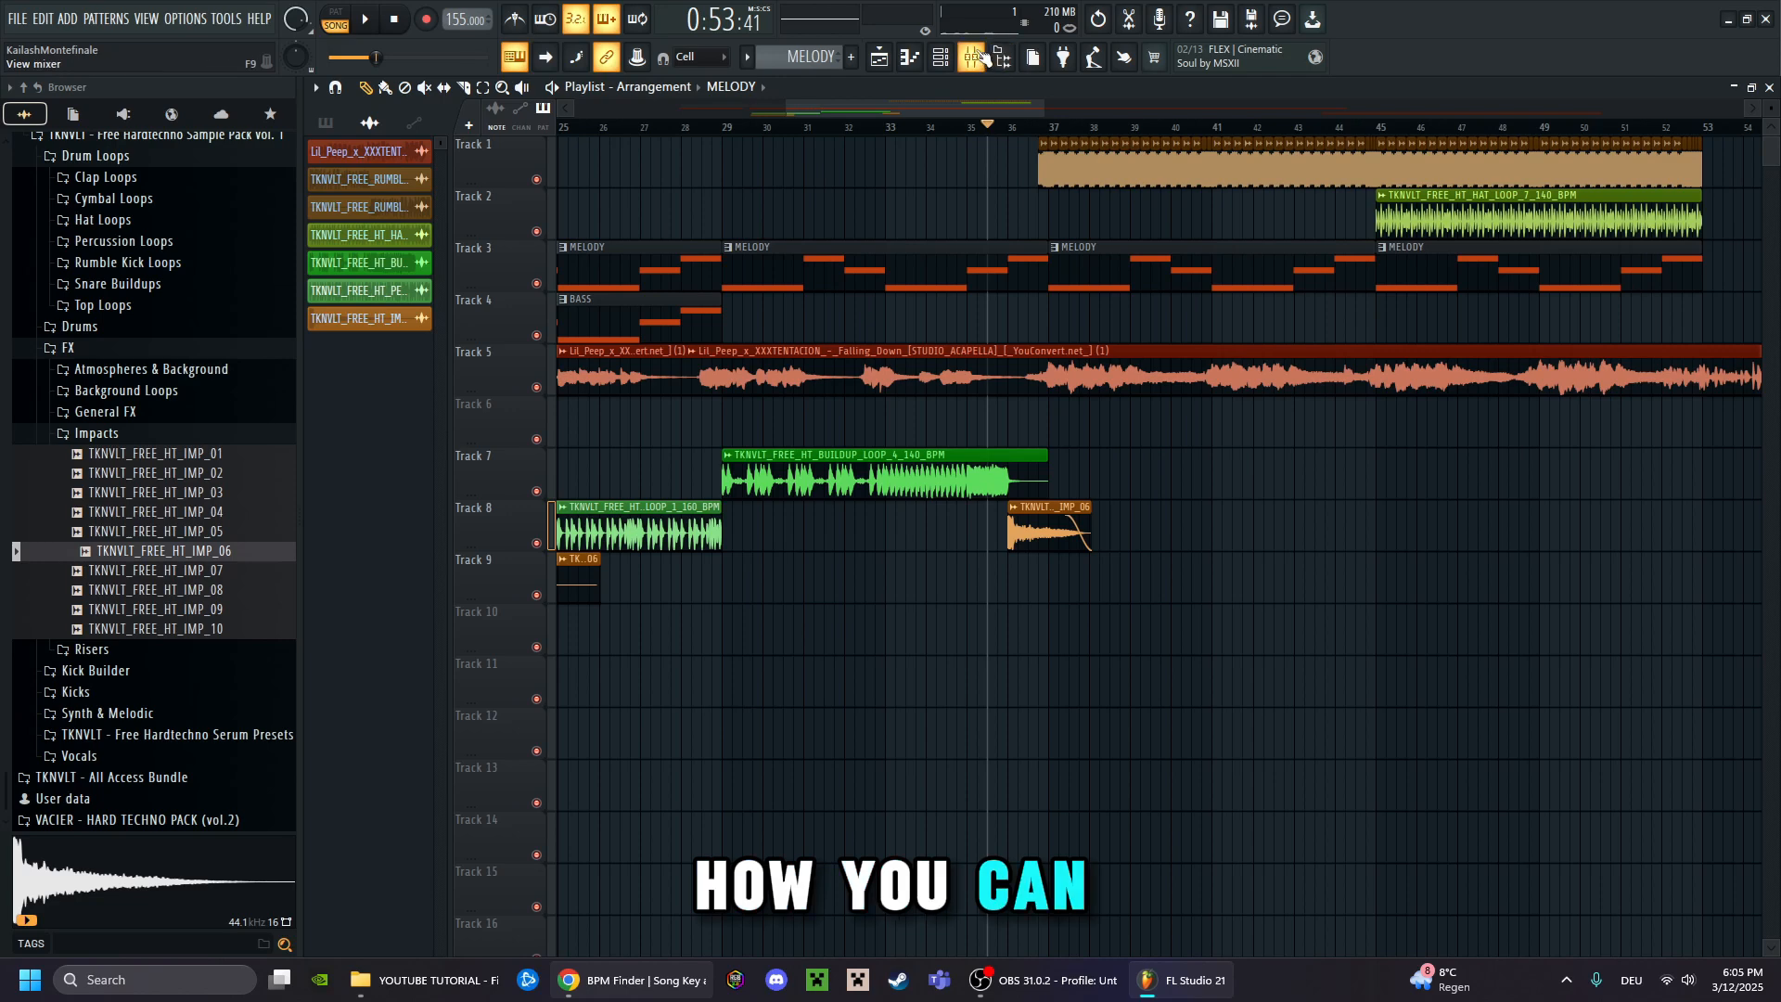
pyautogui.scroll(1, 1136, 132)
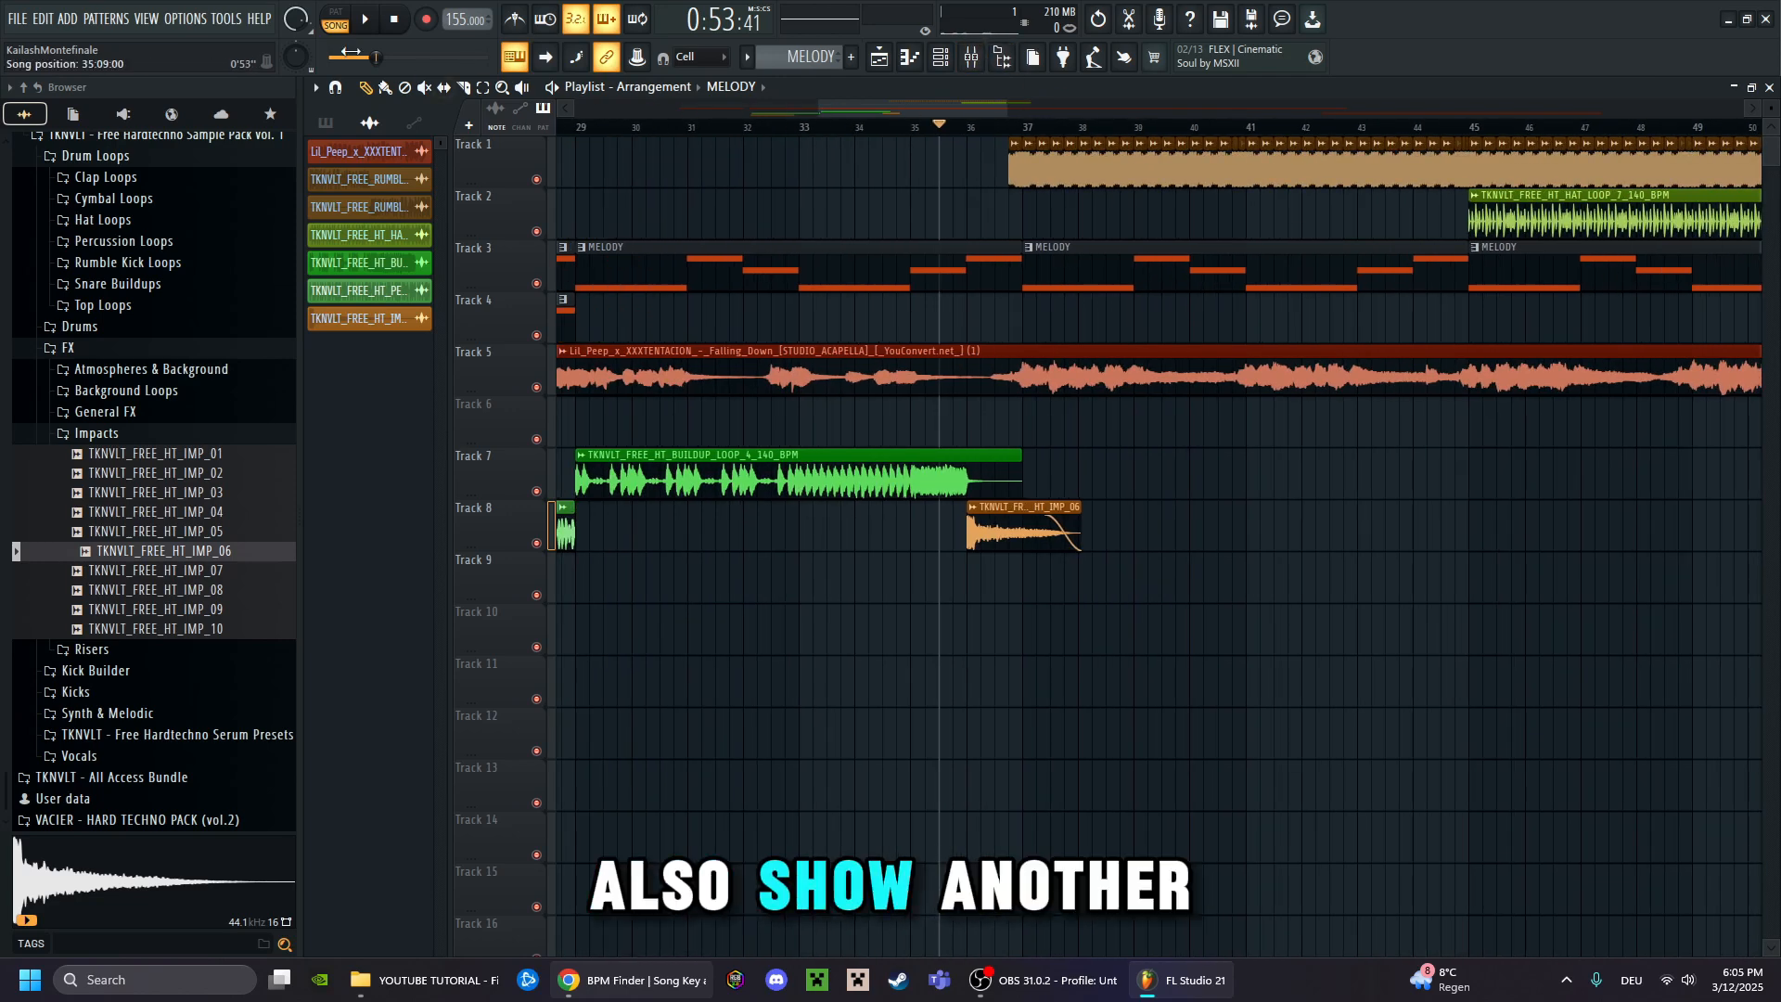
pyautogui.click(69, 18)
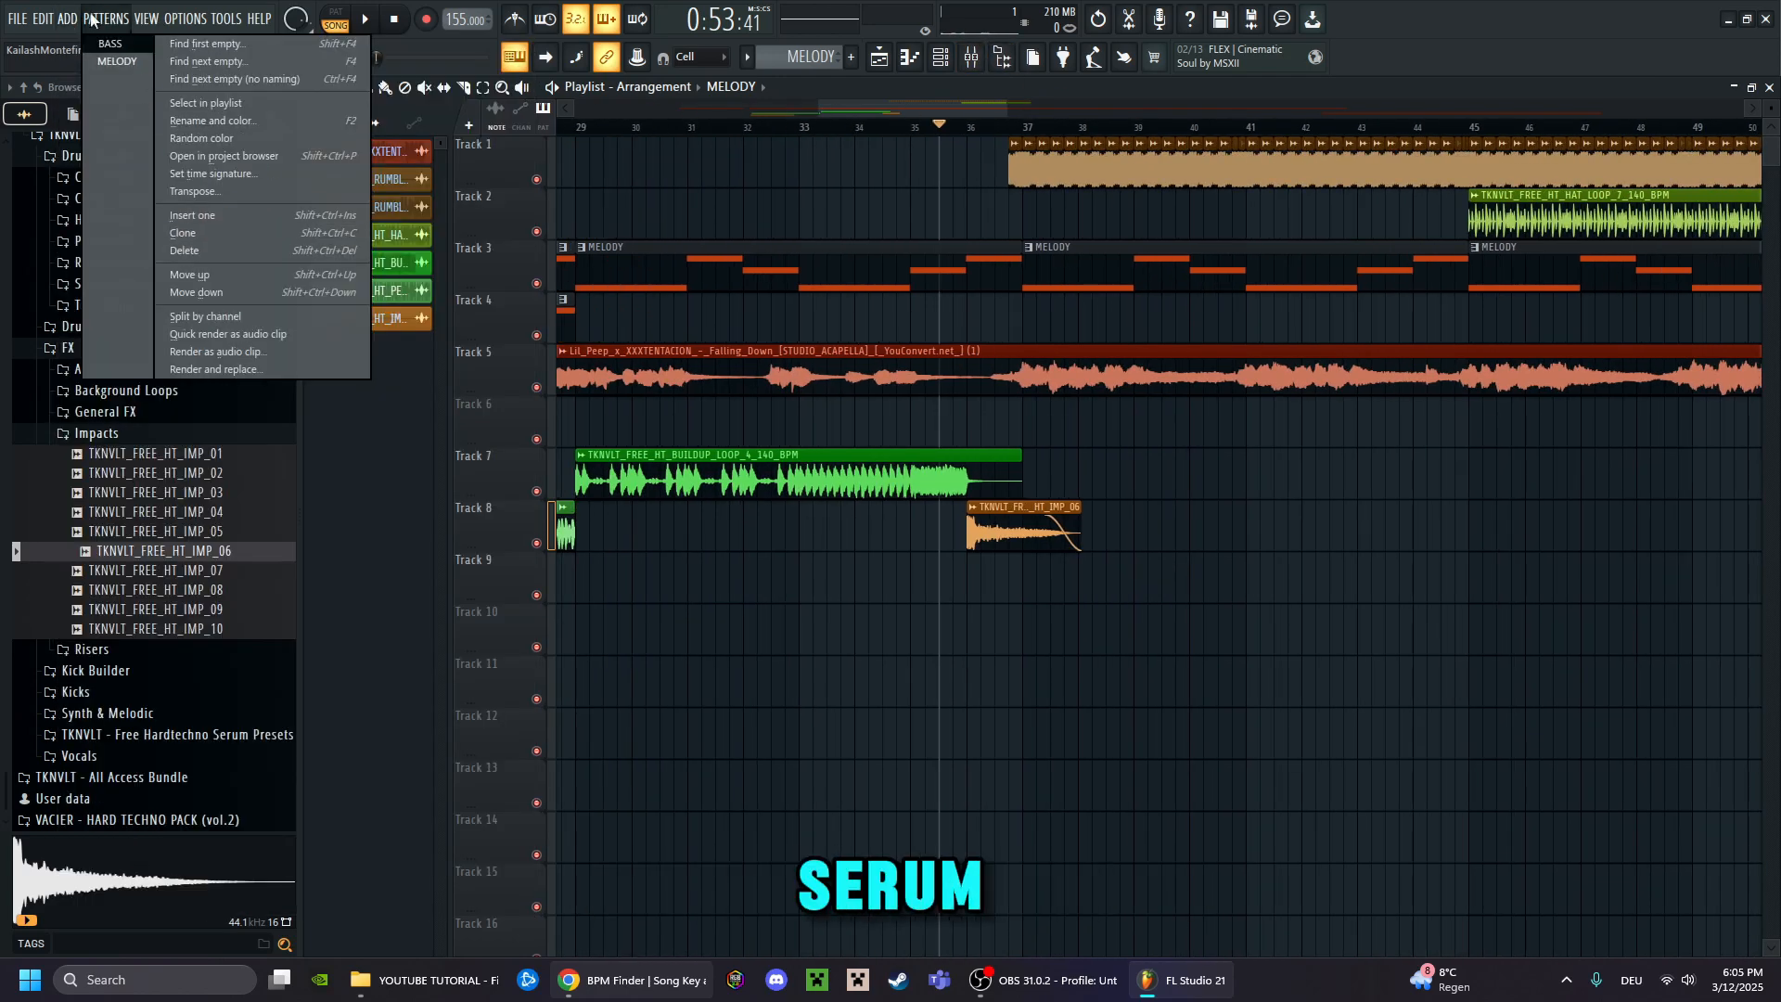
pyautogui.click(1386, 61)
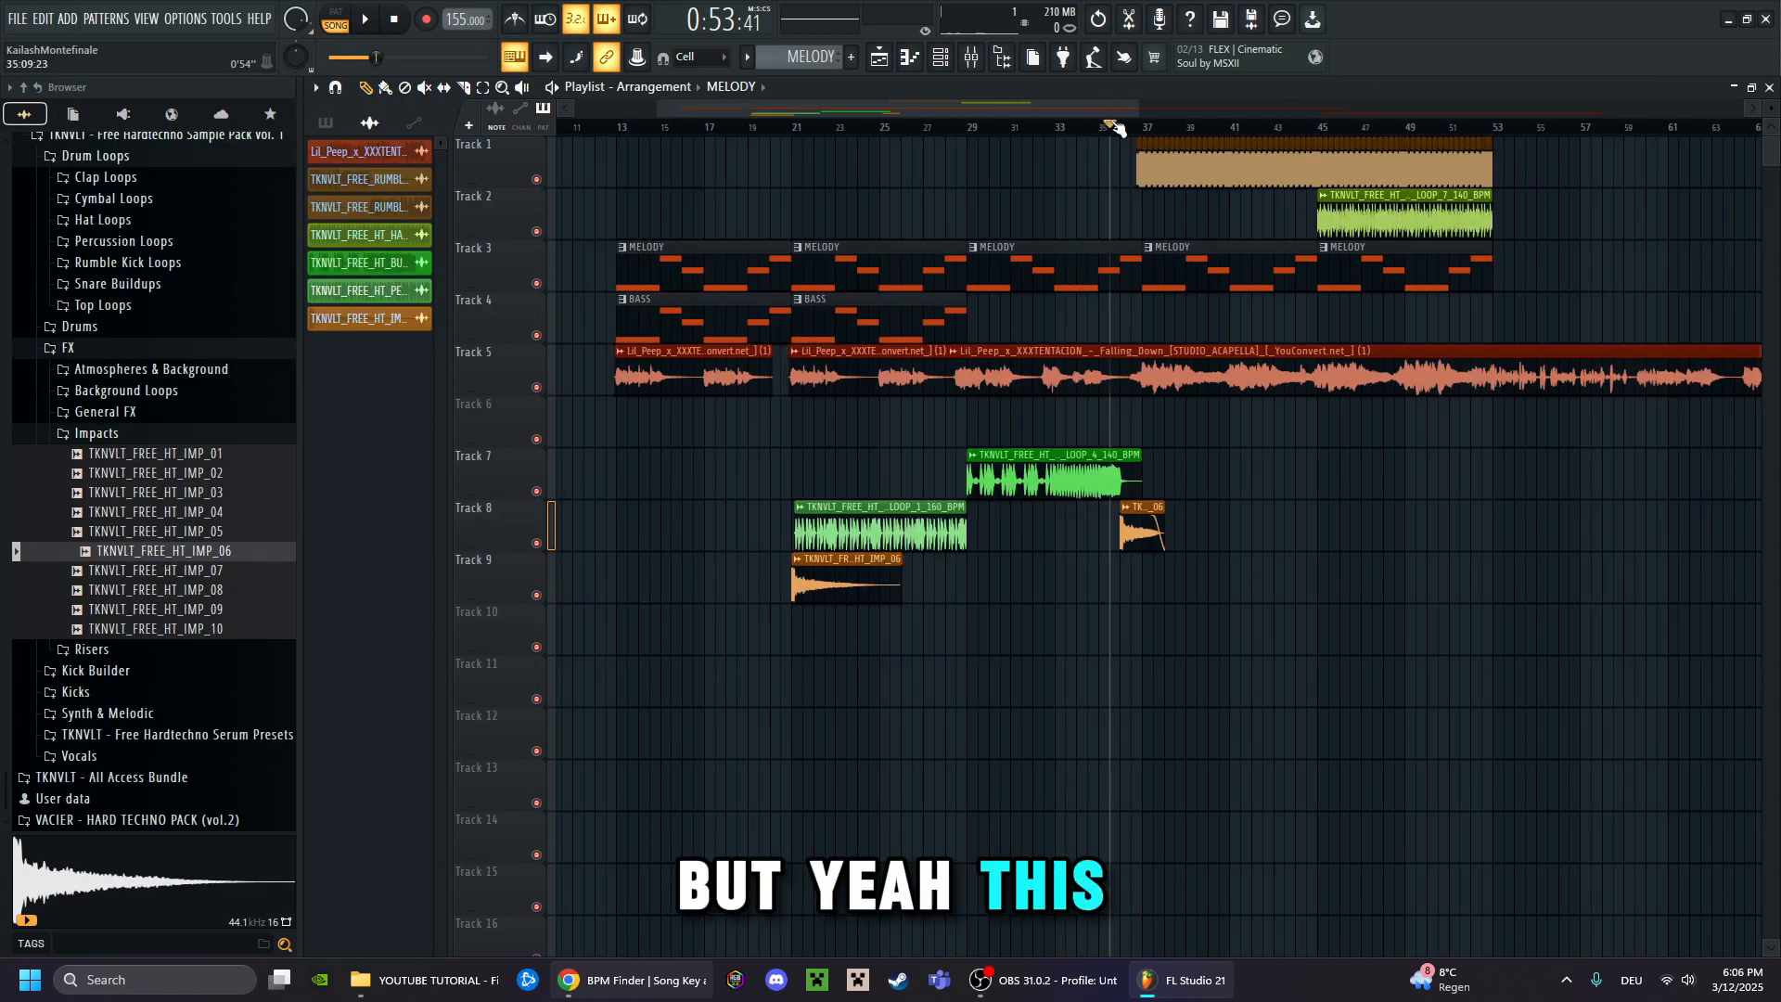
# Play the arrangement from bar 13 through the intro, the buildup and the whole drop to review it
pyautogui.moveTo(1118, 130); pyautogui.dragTo(605, 130)
pyautogui.scroll(4, 629, 135)
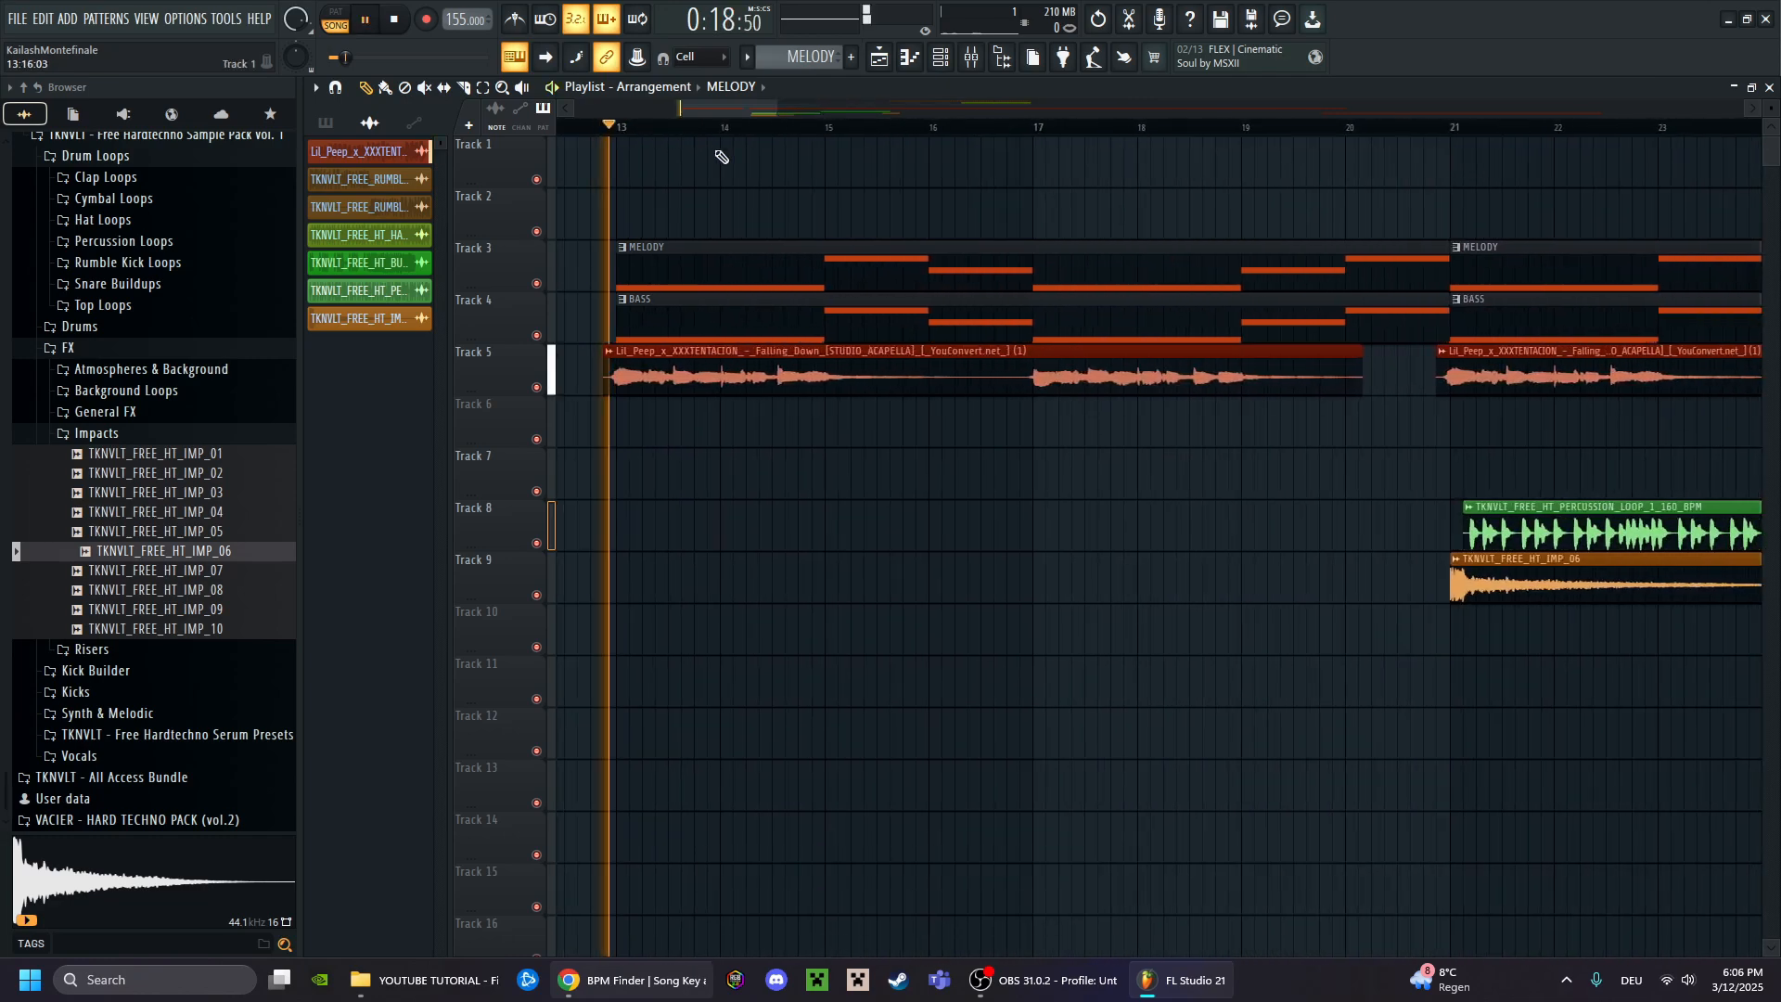
pyautogui.scroll(-3, 787, 104)
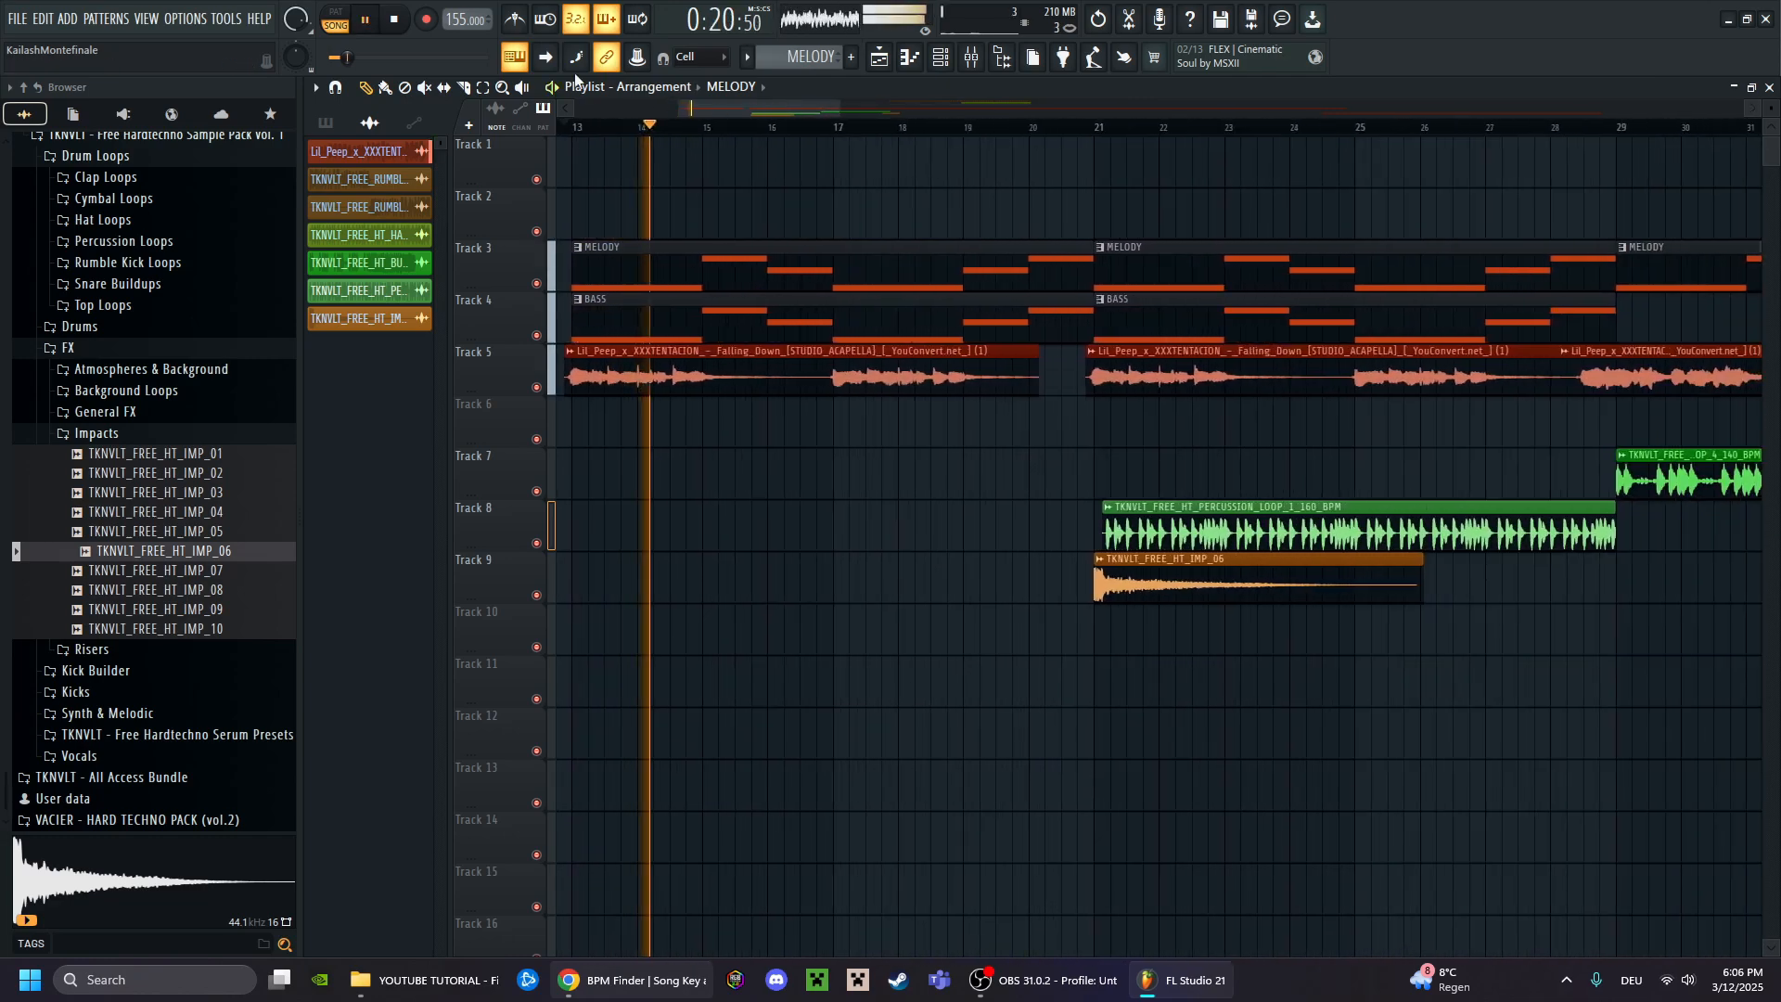
pyautogui.scroll(2, 829, 104)
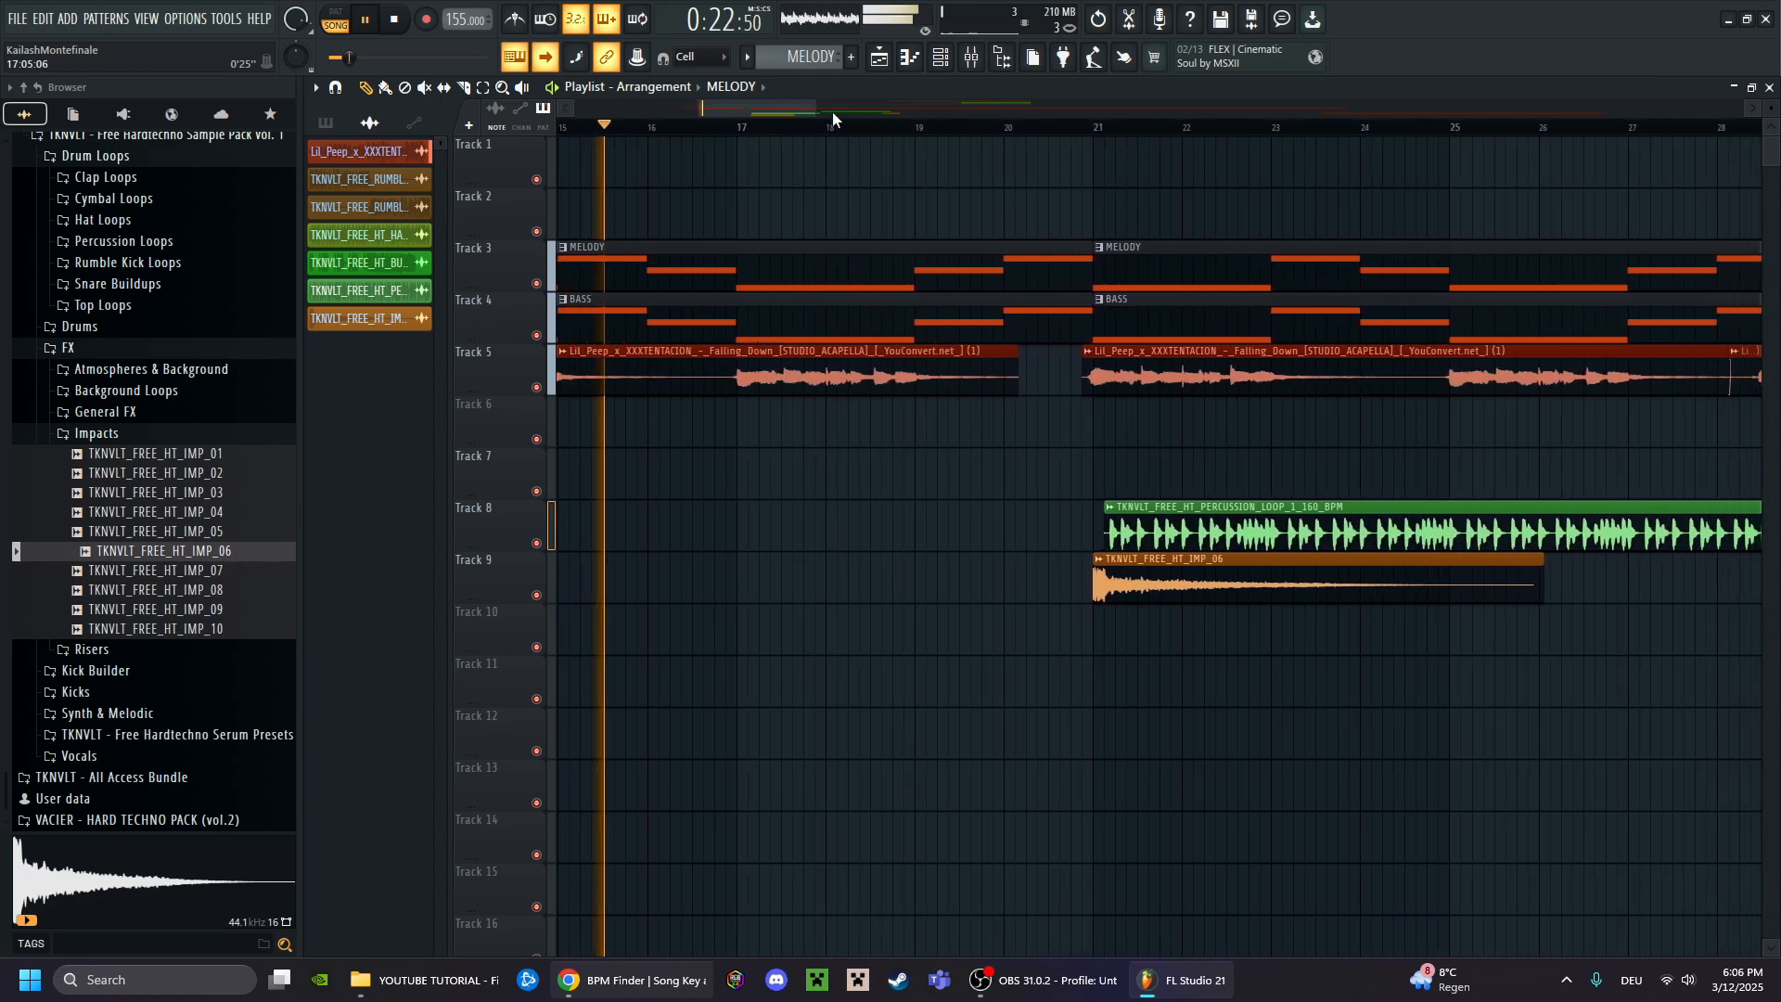
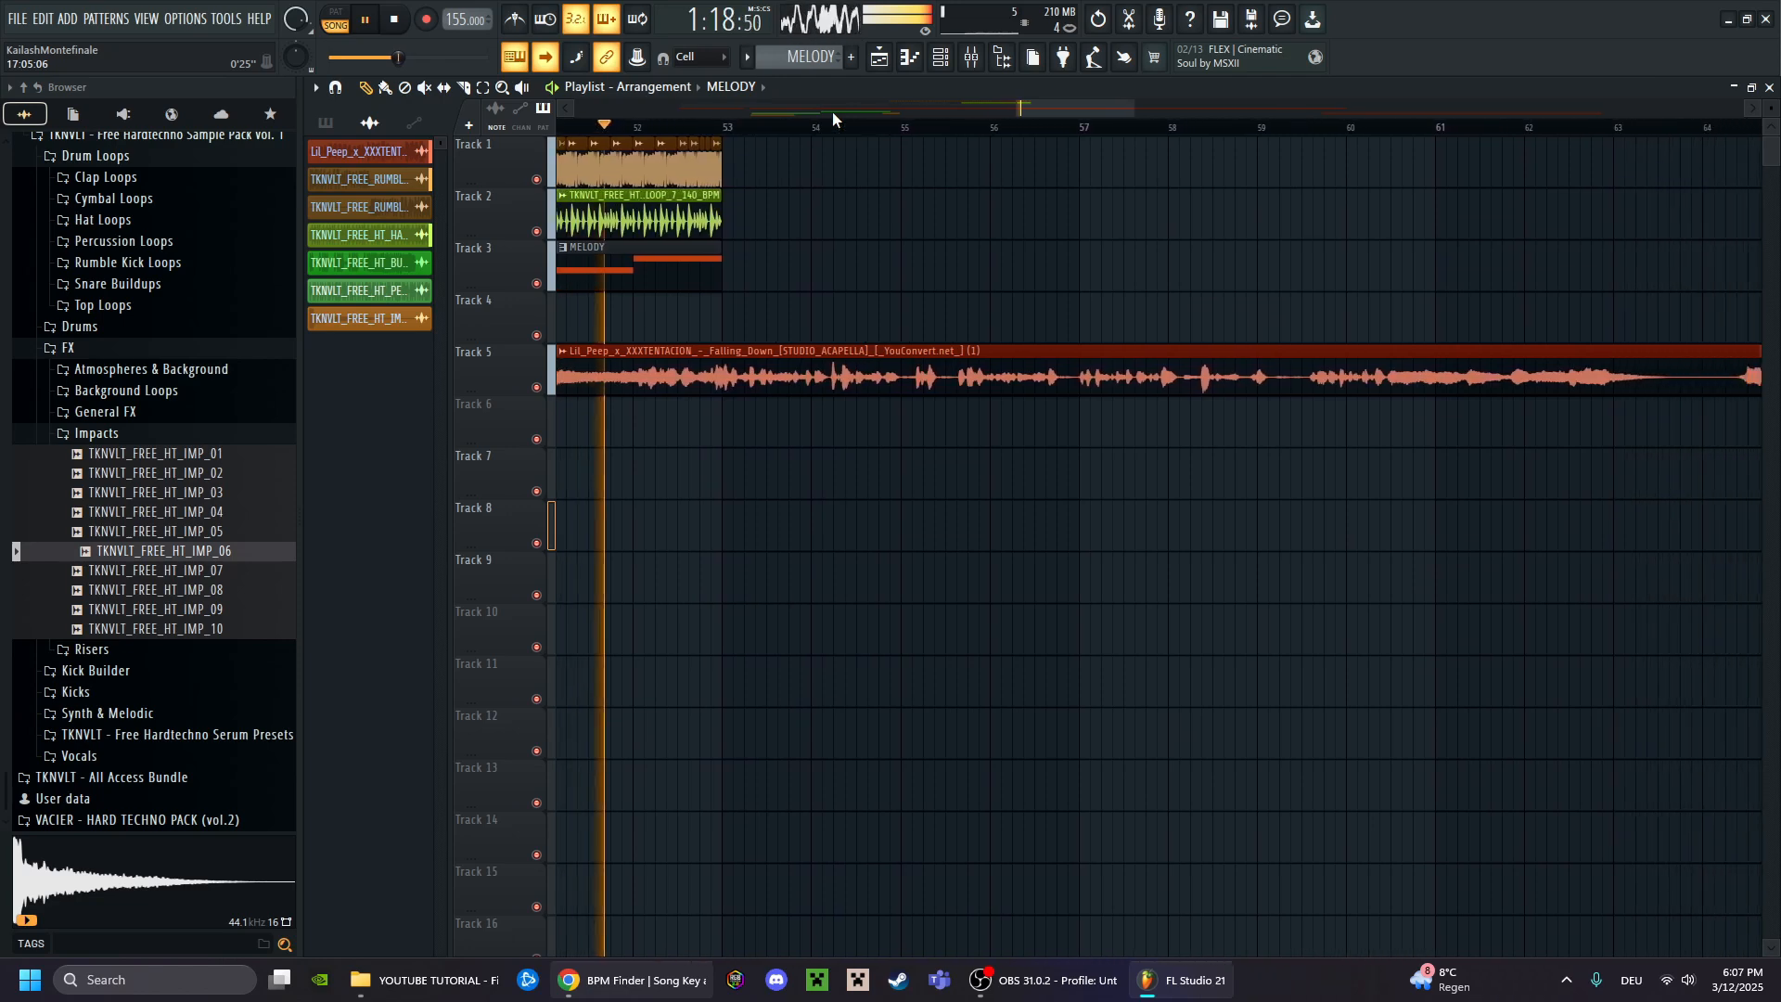
pyautogui.press('space')
pyautogui.press('space')
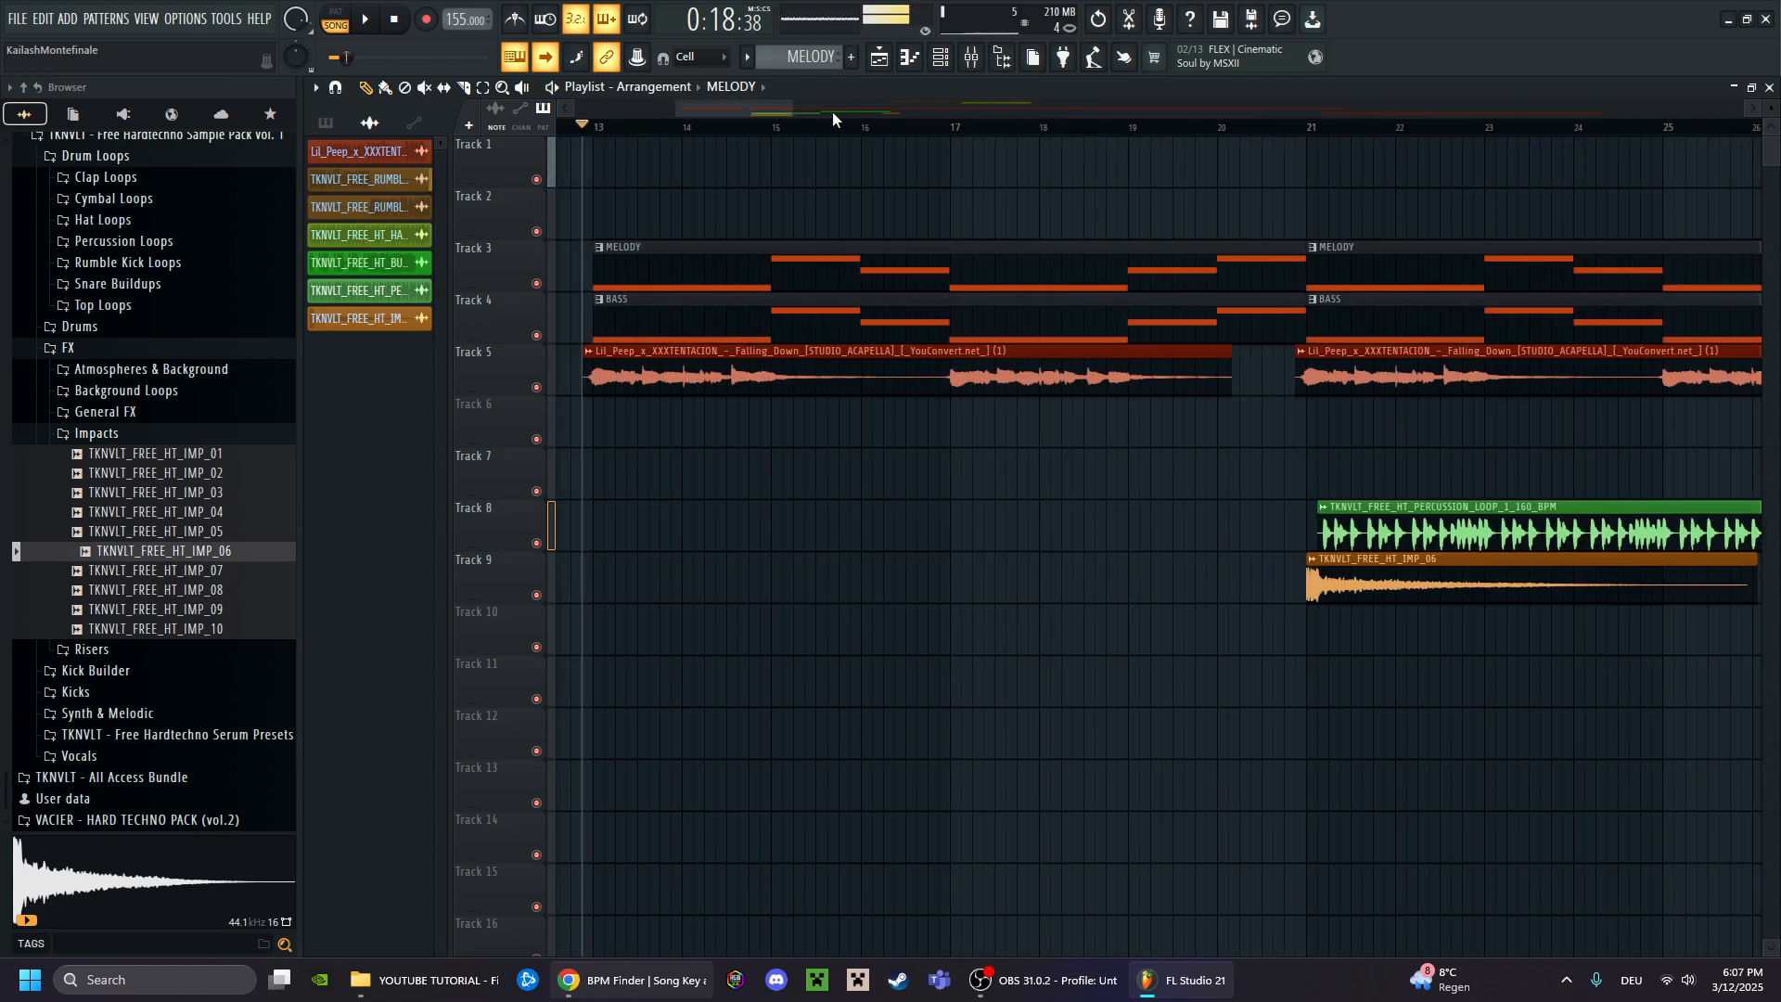
pyautogui.press('space')
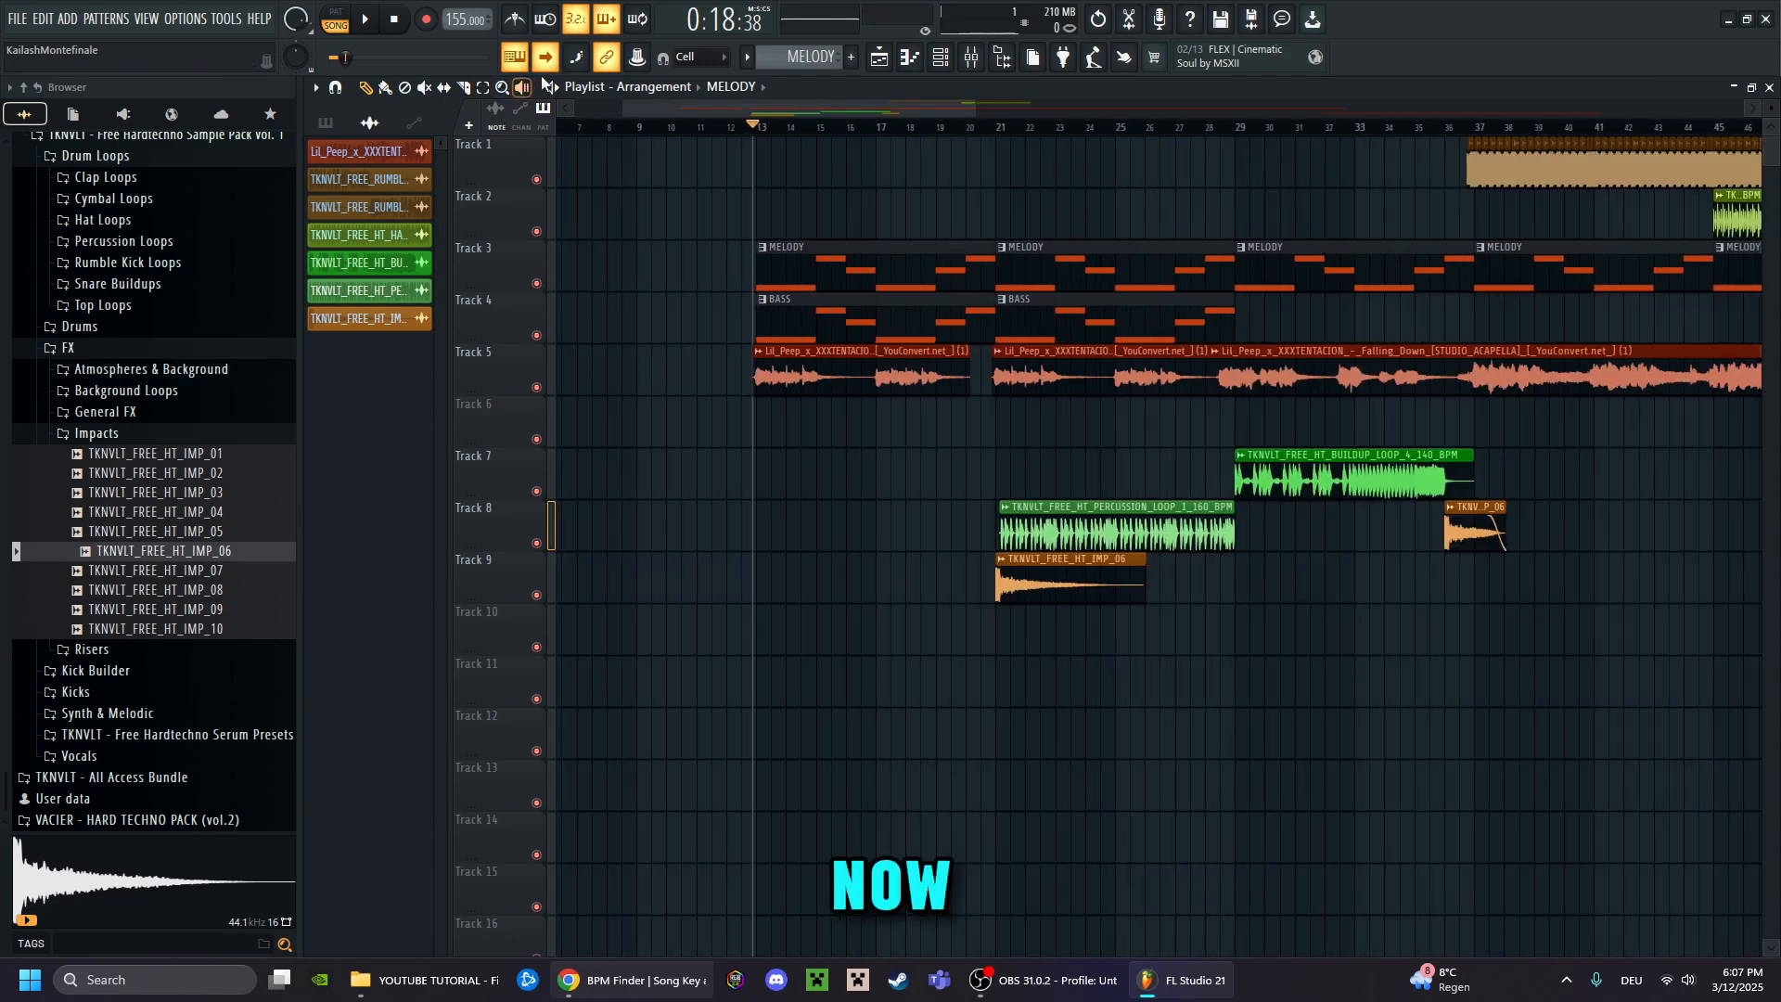
pyautogui.moveTo(861, 105); pyautogui.dragTo(1030, 199)
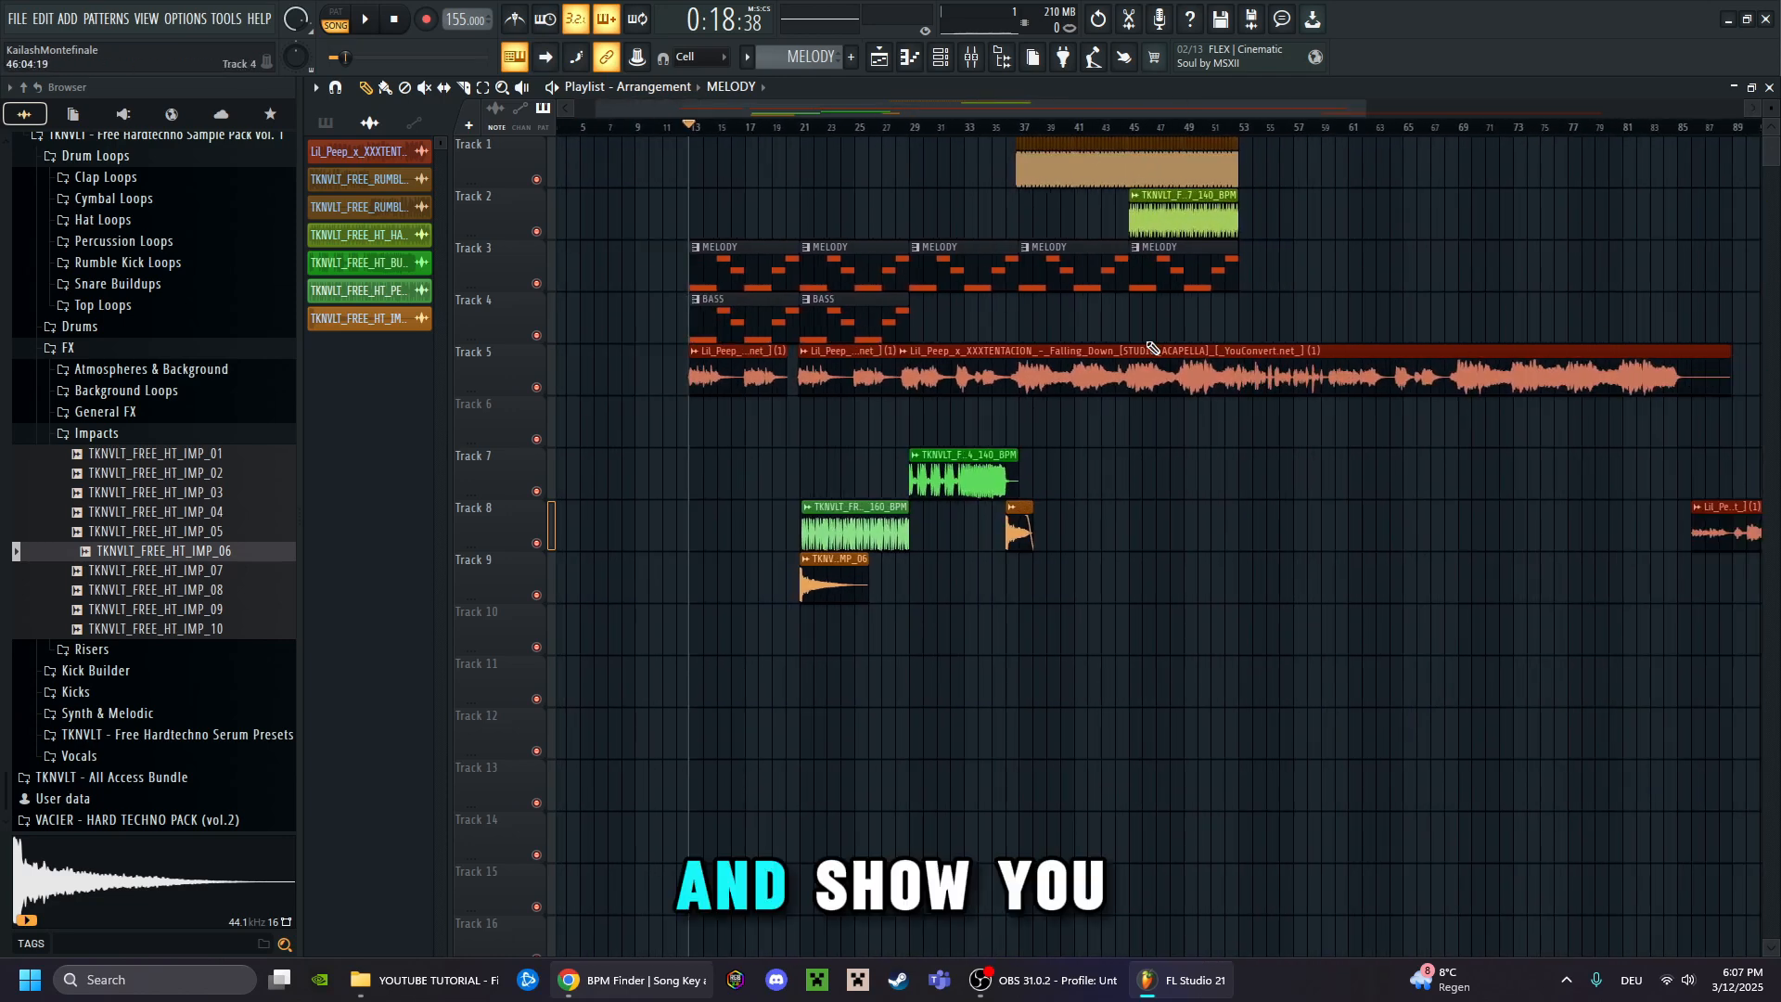
pyautogui.moveTo(1151, 350); pyautogui.dragTo(1016, 108)
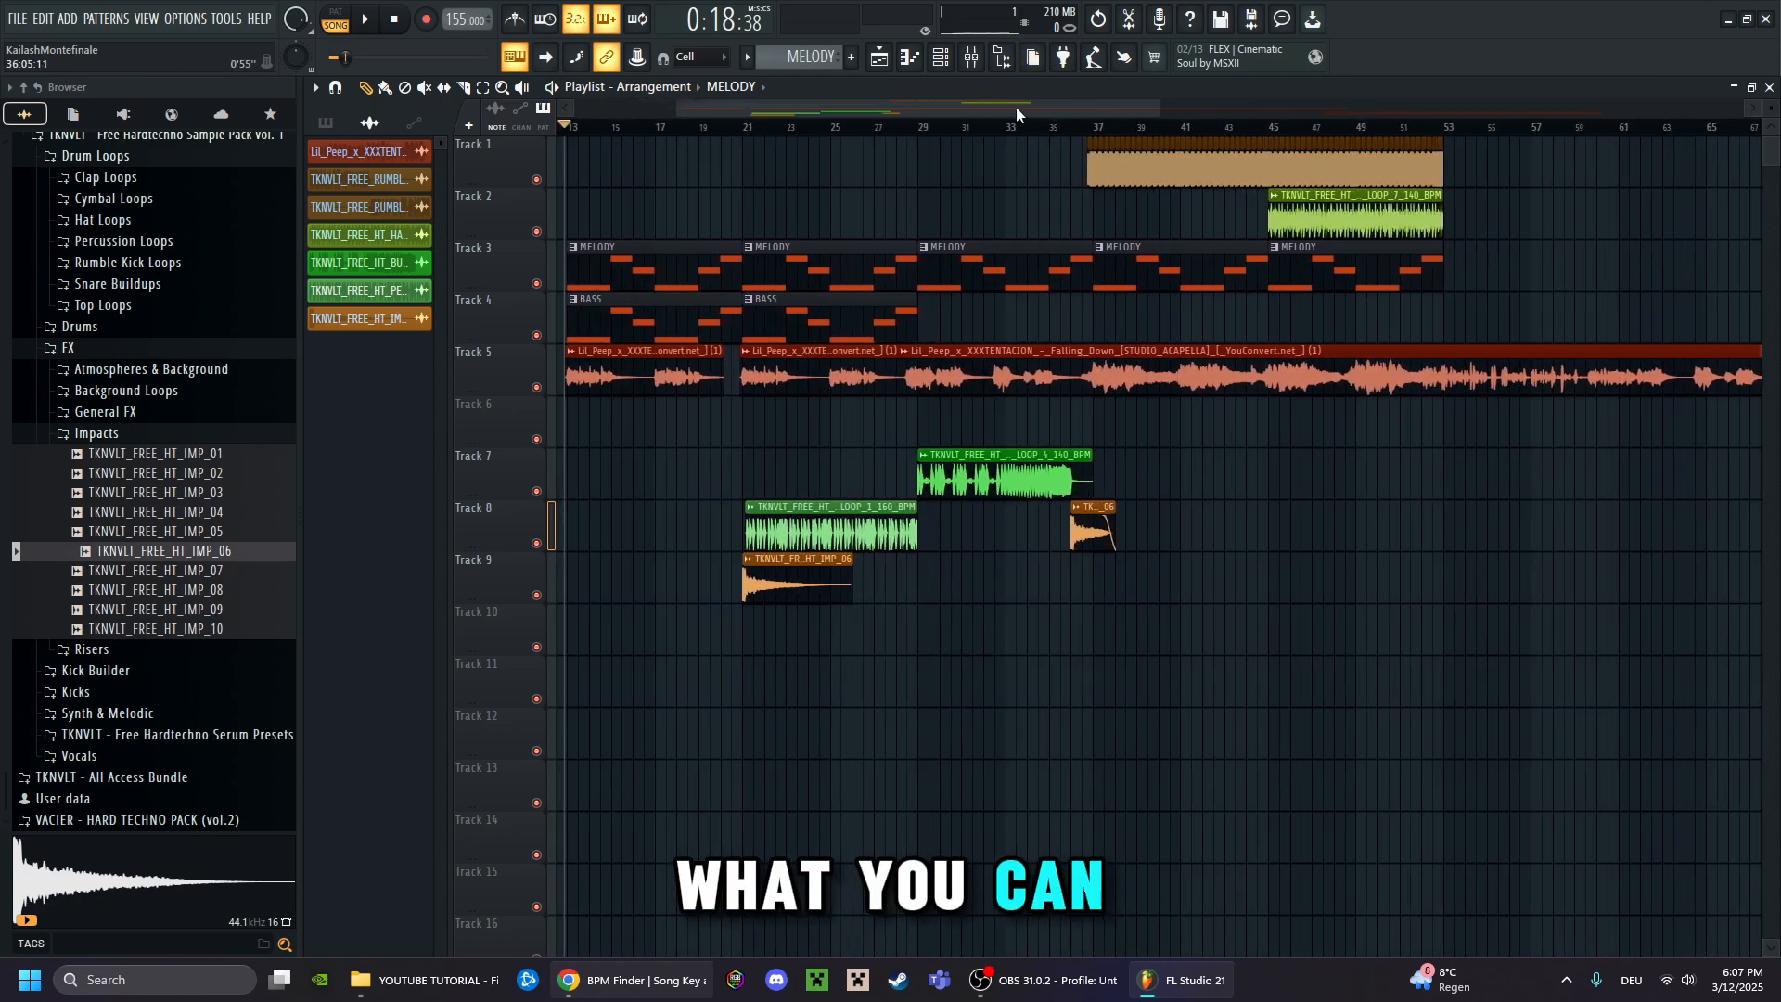
pyautogui.scroll(1, 1017, 107)
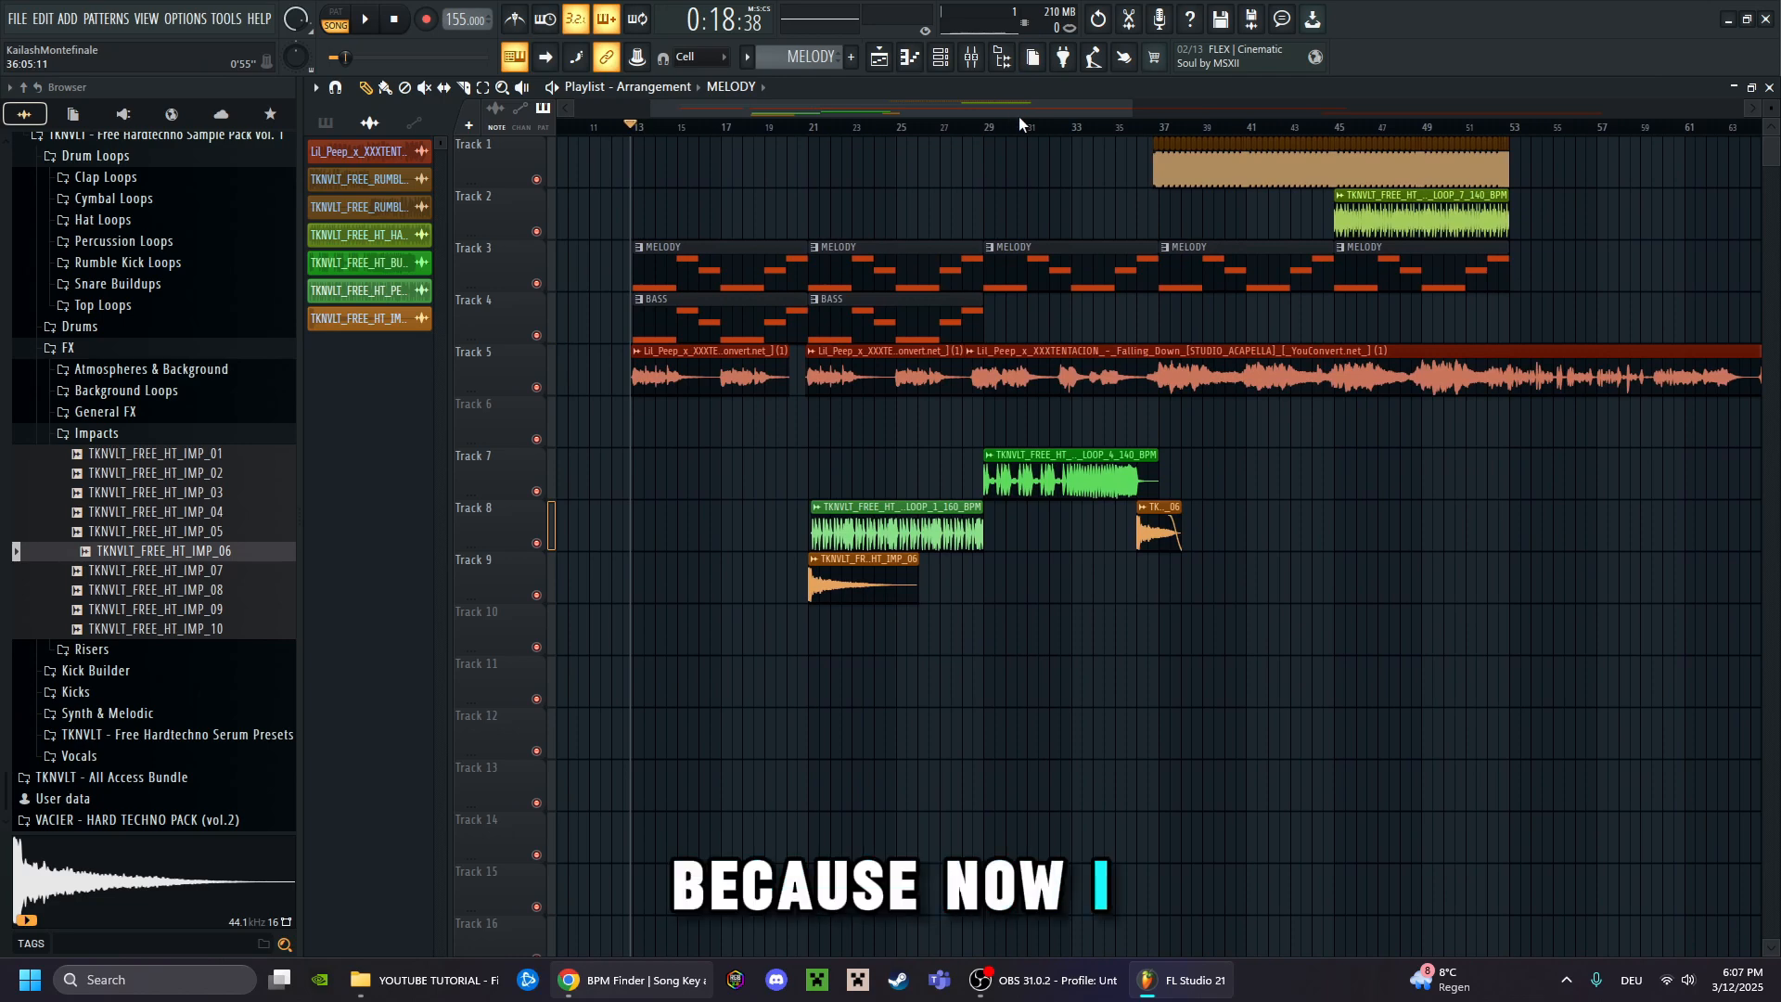
pyautogui.scroll(-4, 1025, 116)
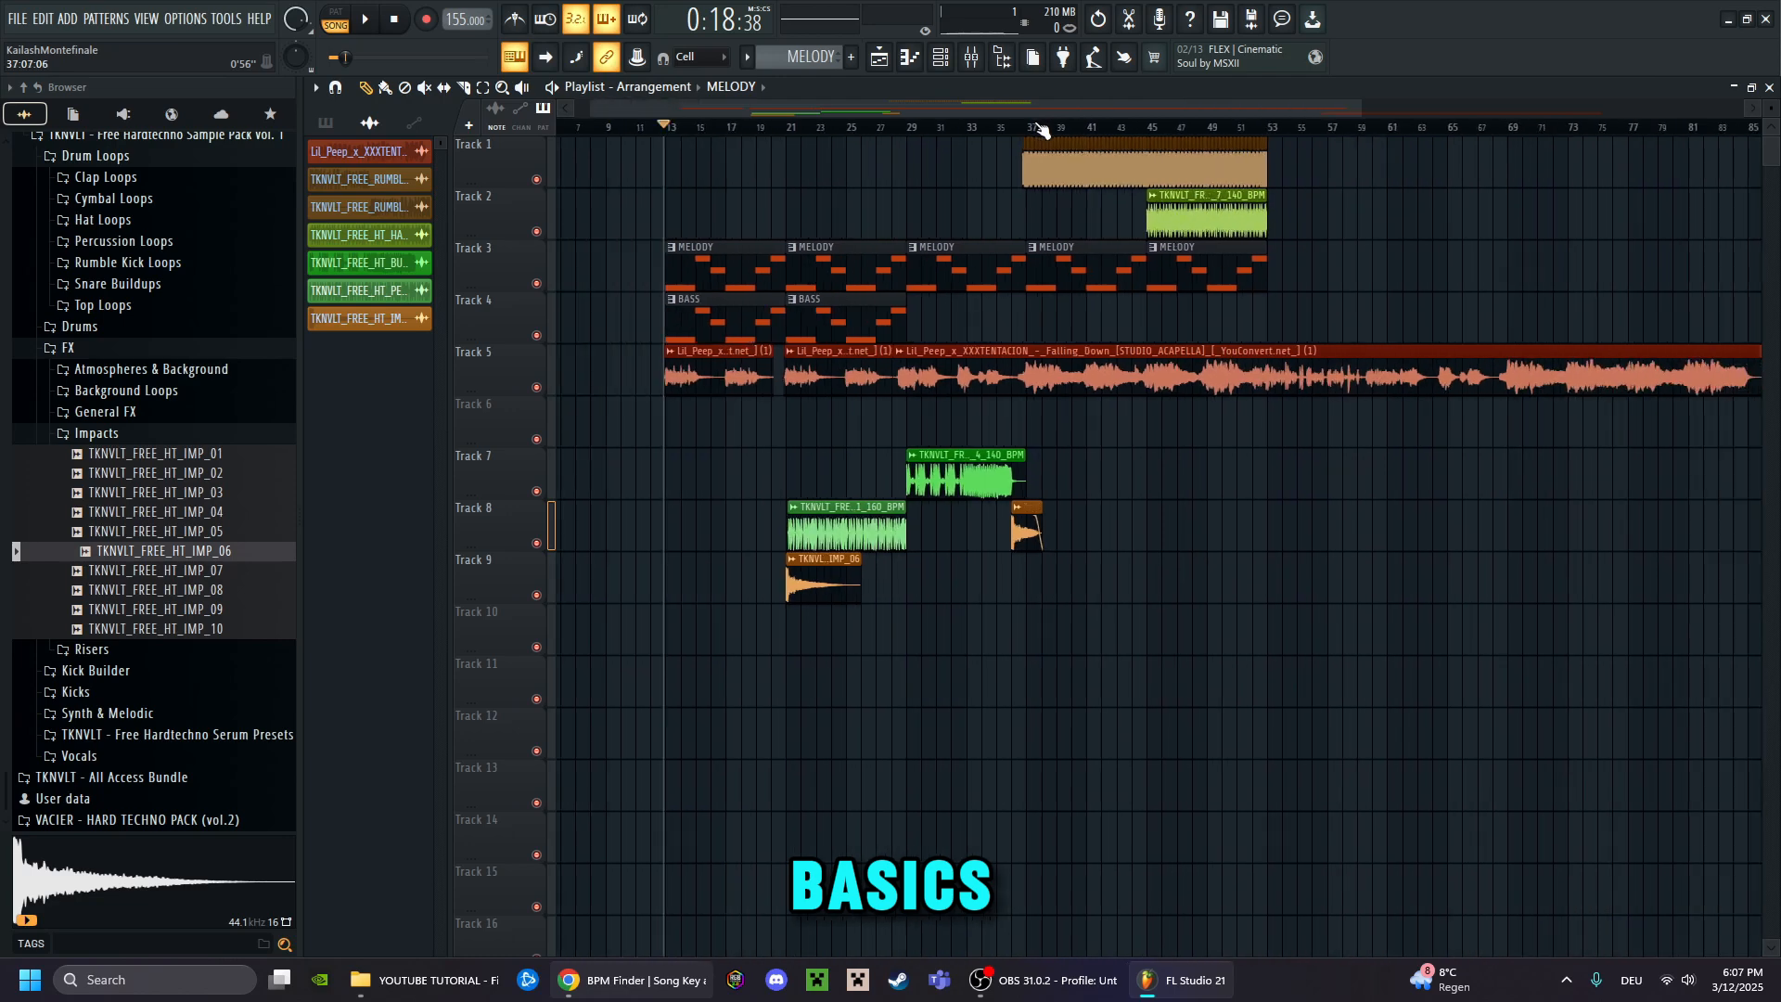
pyautogui.scroll(1, 1044, 130)
pyautogui.scroll(2, 825, 112)
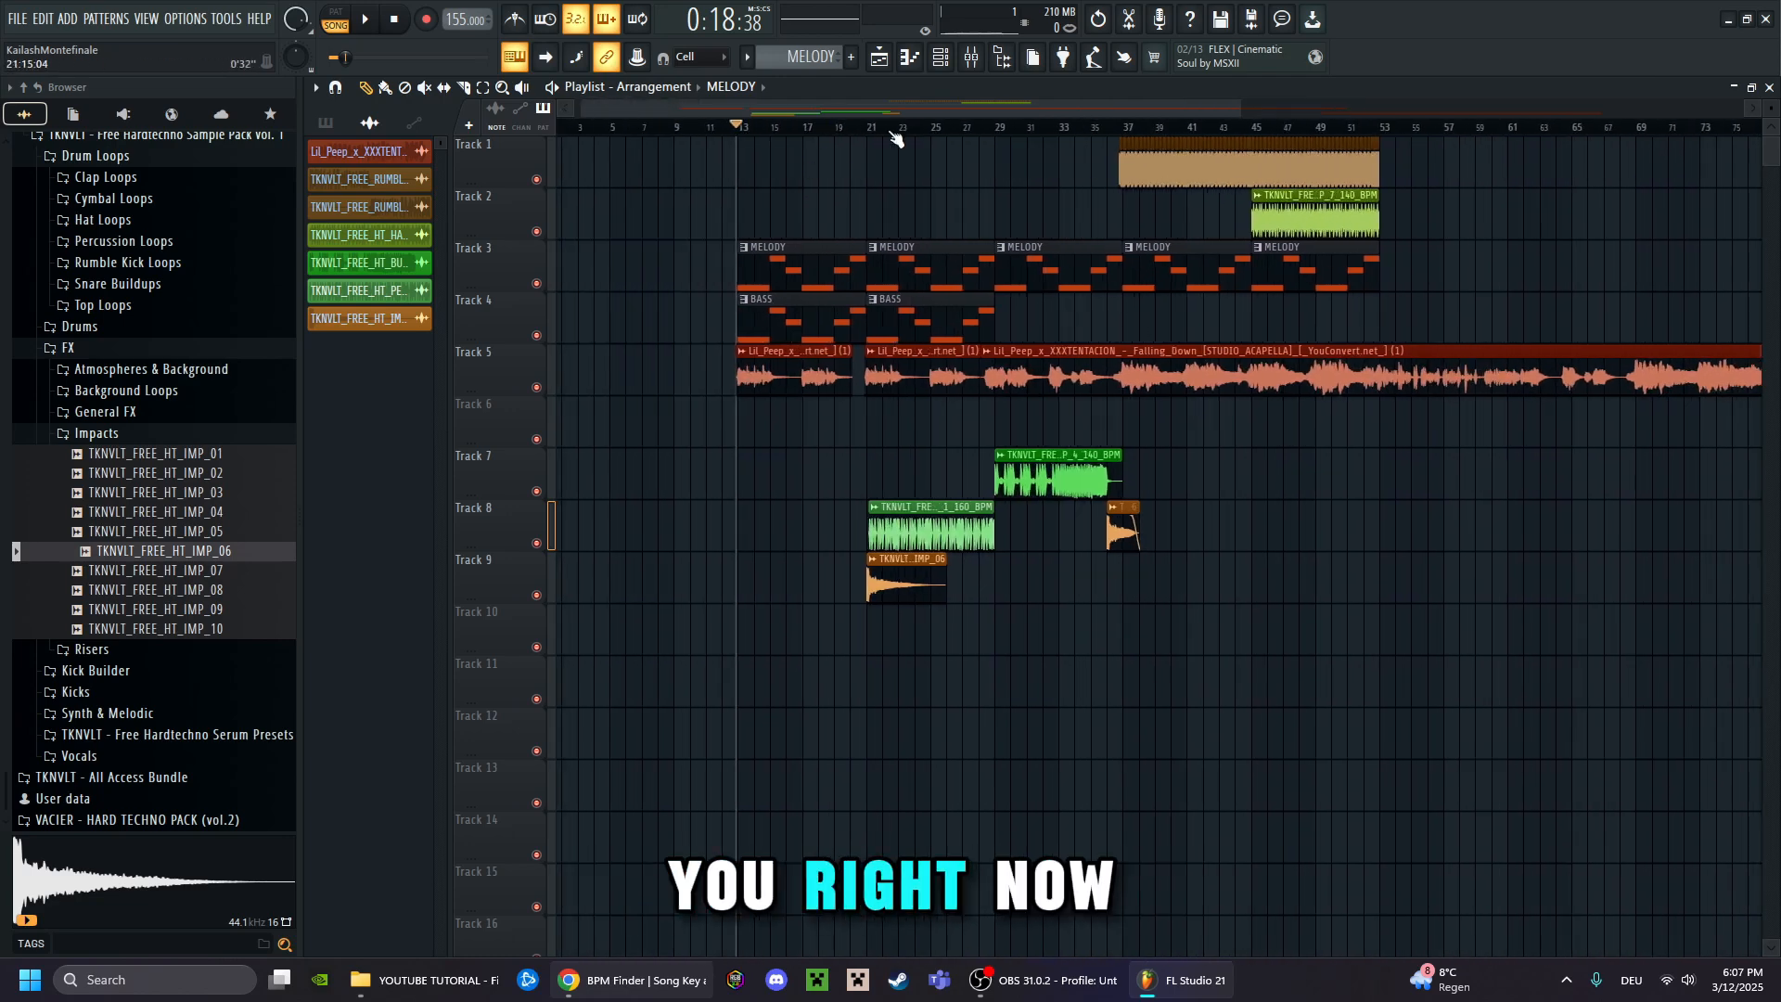
pyautogui.scroll(2, 937, 116)
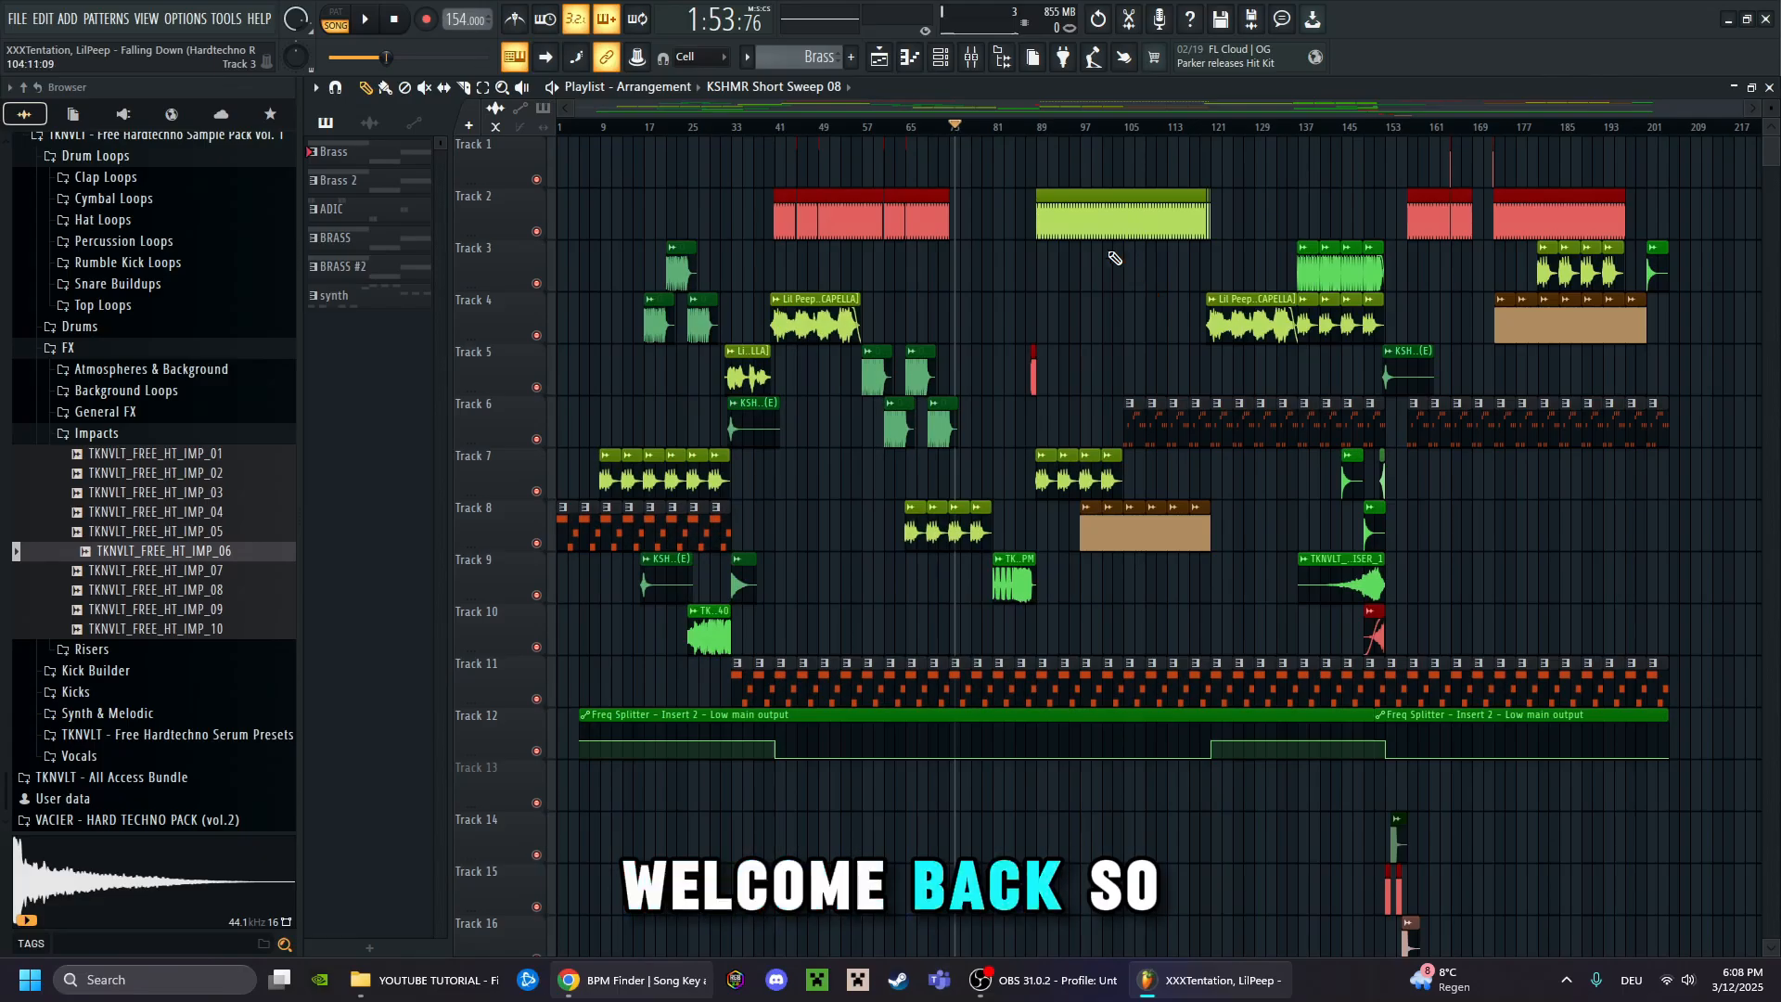
# Look up Serum in the list of addable plugins of the full remix project and close the list without adding anything
pyautogui.scroll(3, 1050, 137)
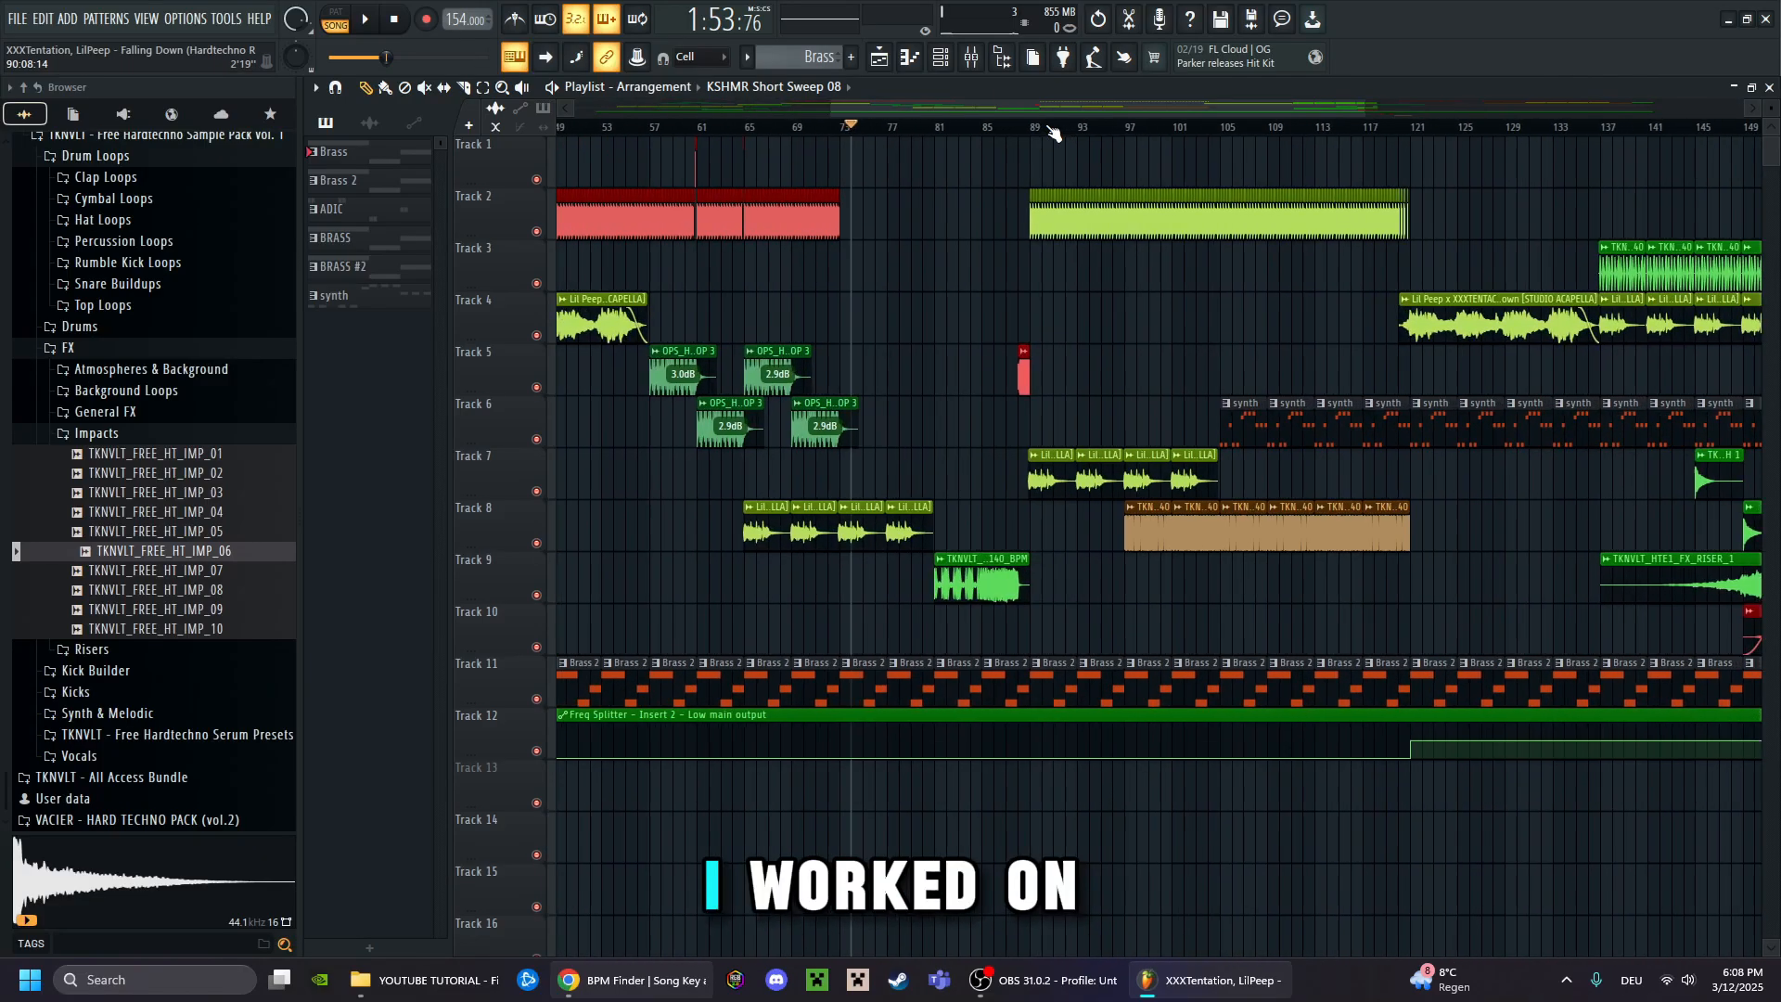
pyautogui.moveTo(1078, 106); pyautogui.dragTo(119, 72)
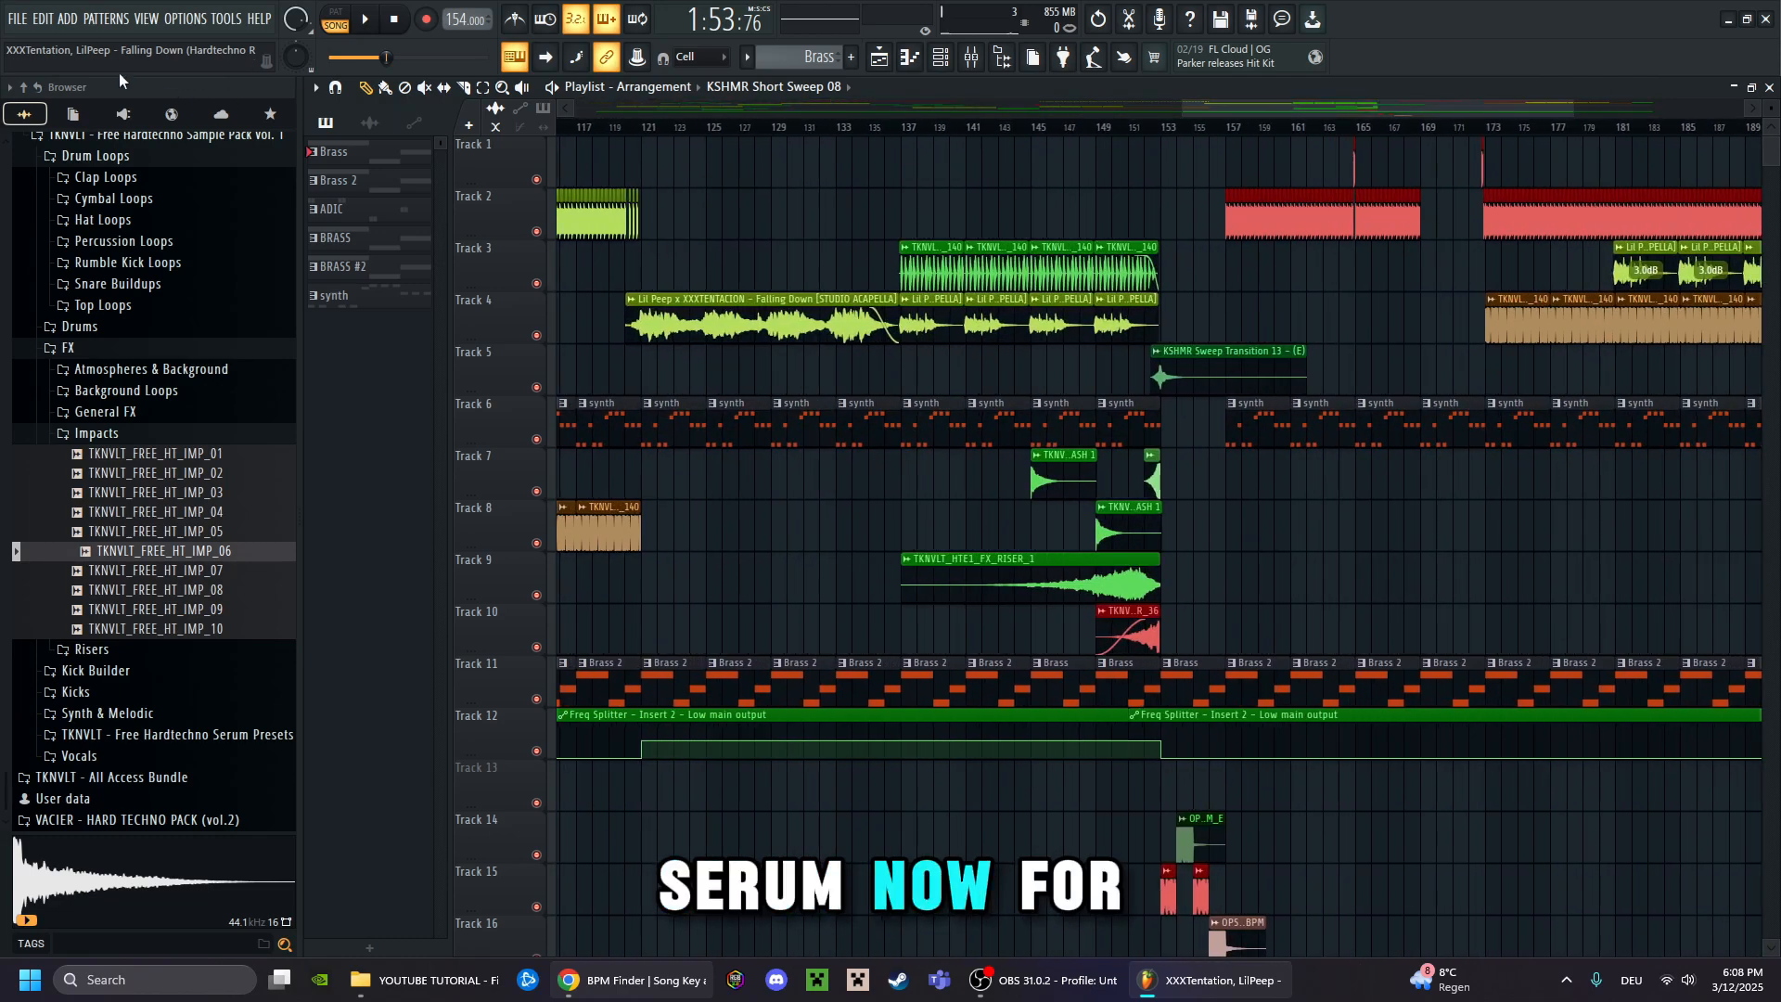
pyautogui.click(21, 22)
pyautogui.moveTo(63, 23)
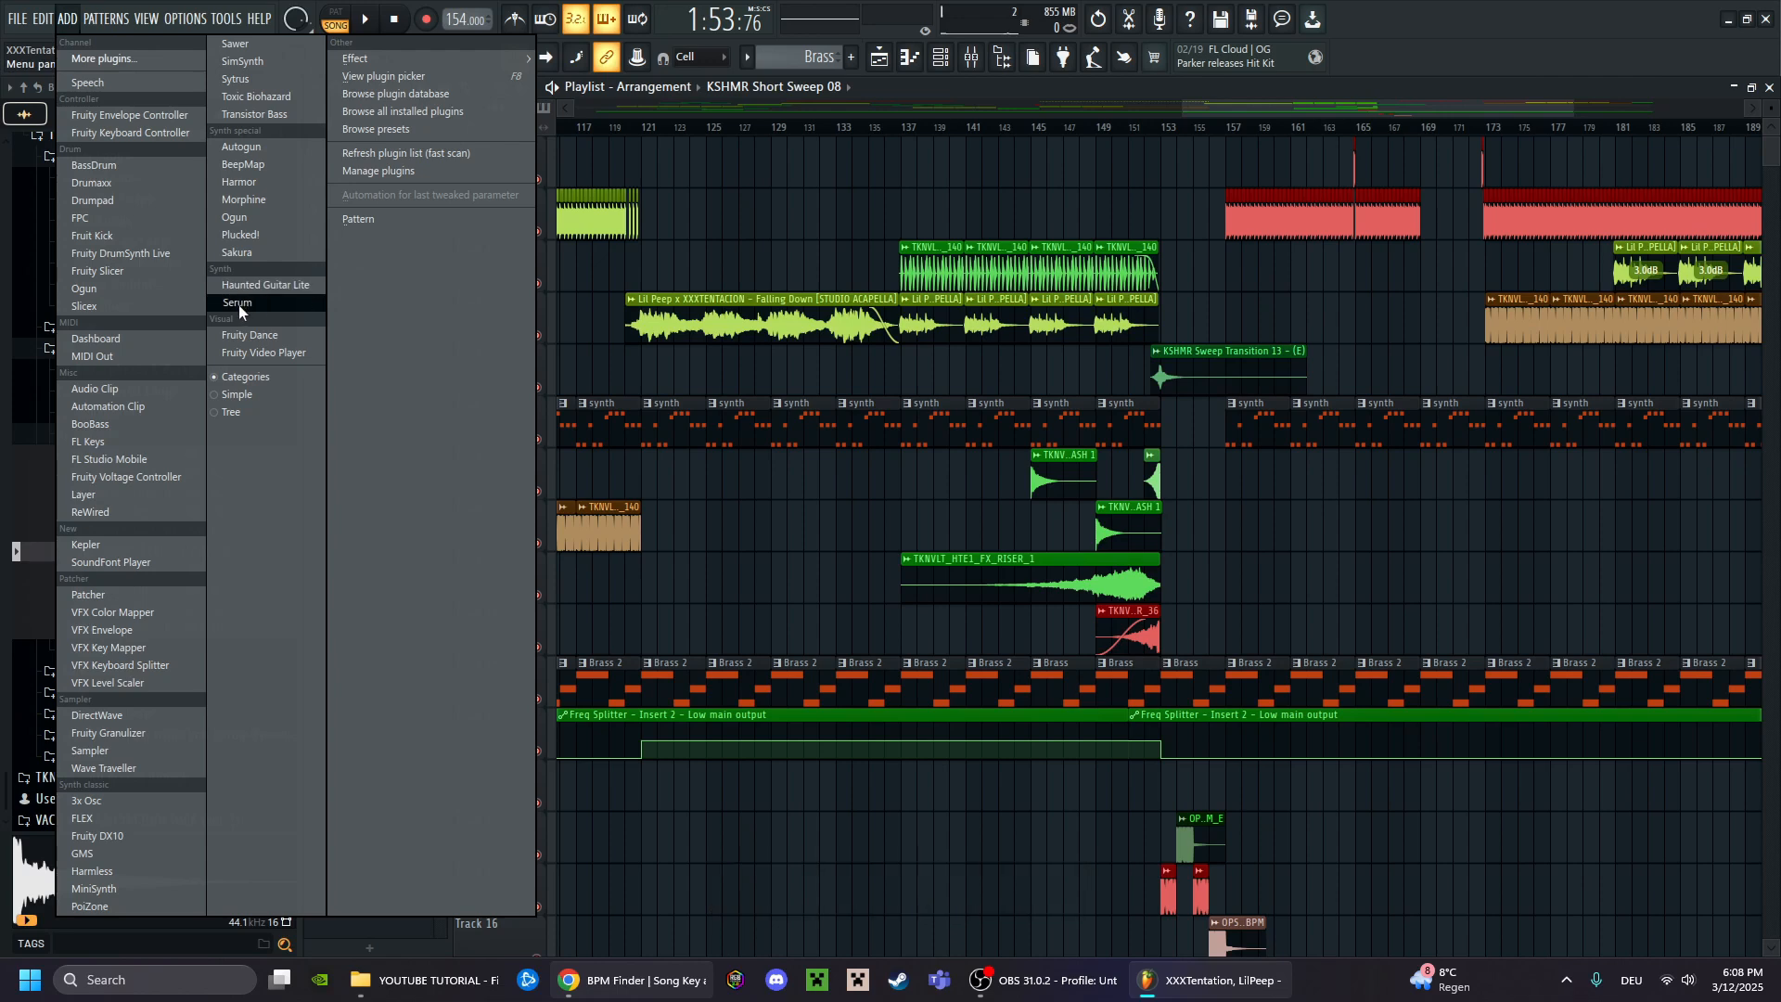
pyautogui.press('Escape')
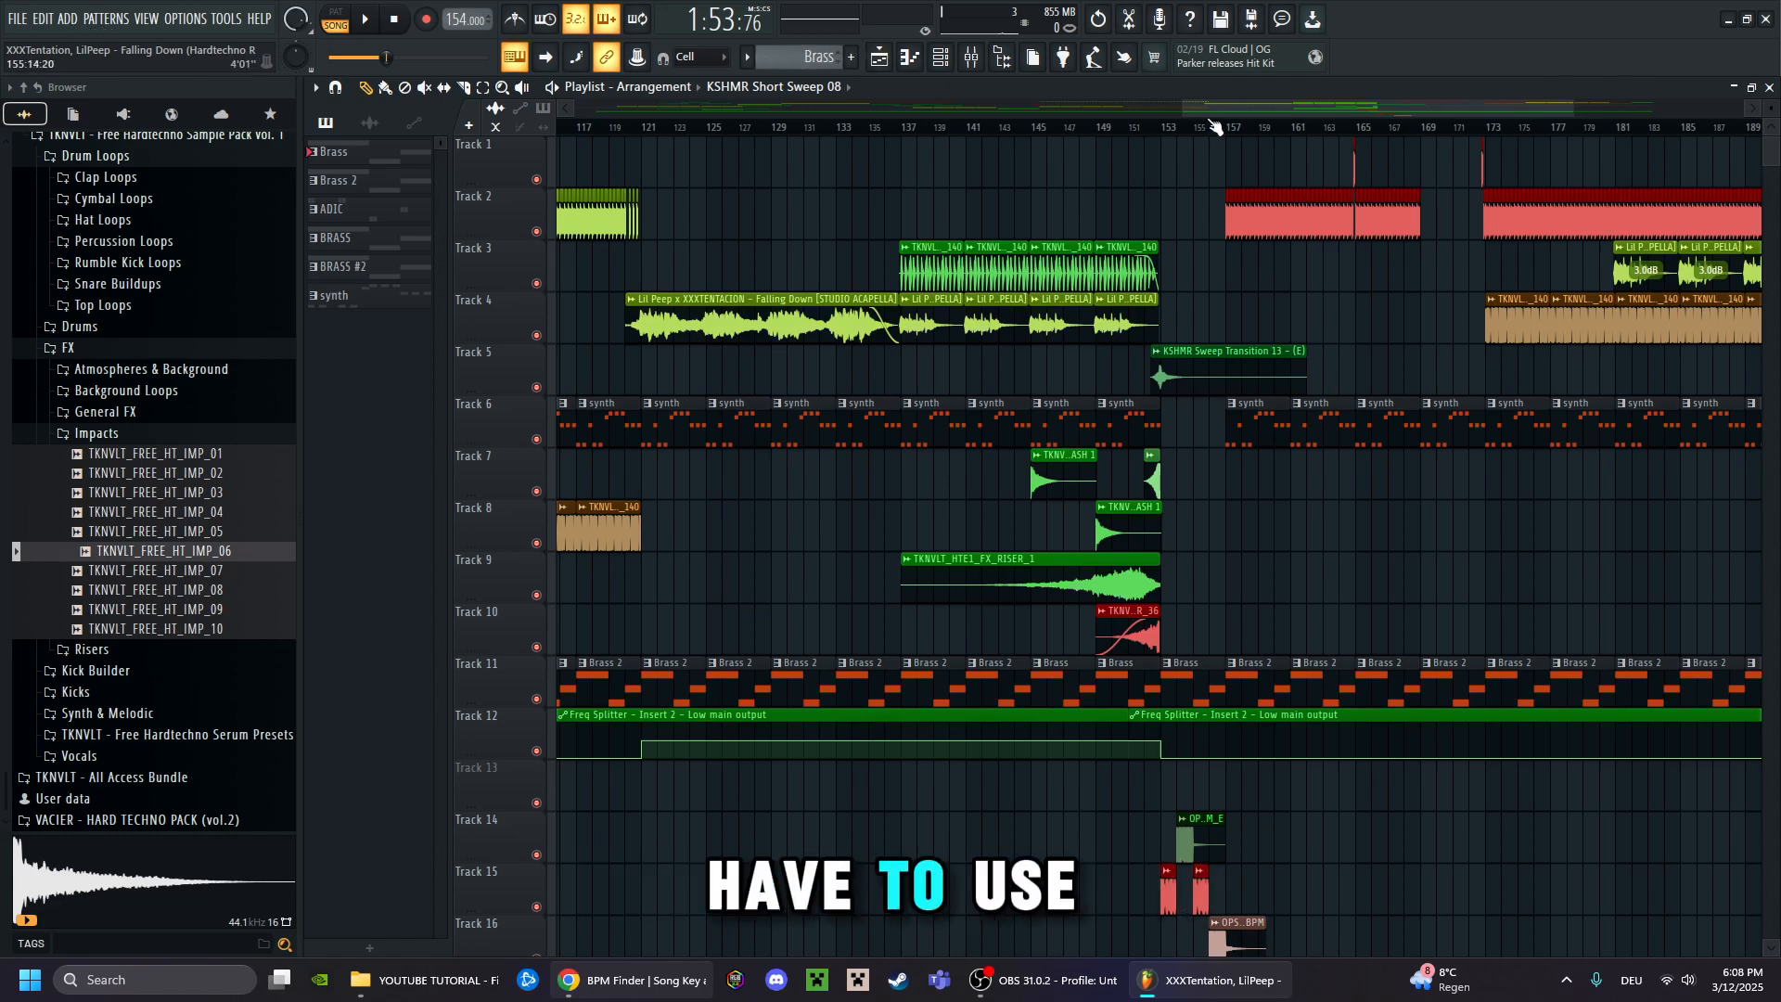
# Play the second buildup from just before bar 145 through the risers, crashes and kick fills into the drop at bar 157
pyautogui.scroll(3, 1226, 114)
pyautogui.scroll(-2, 1226, 114)
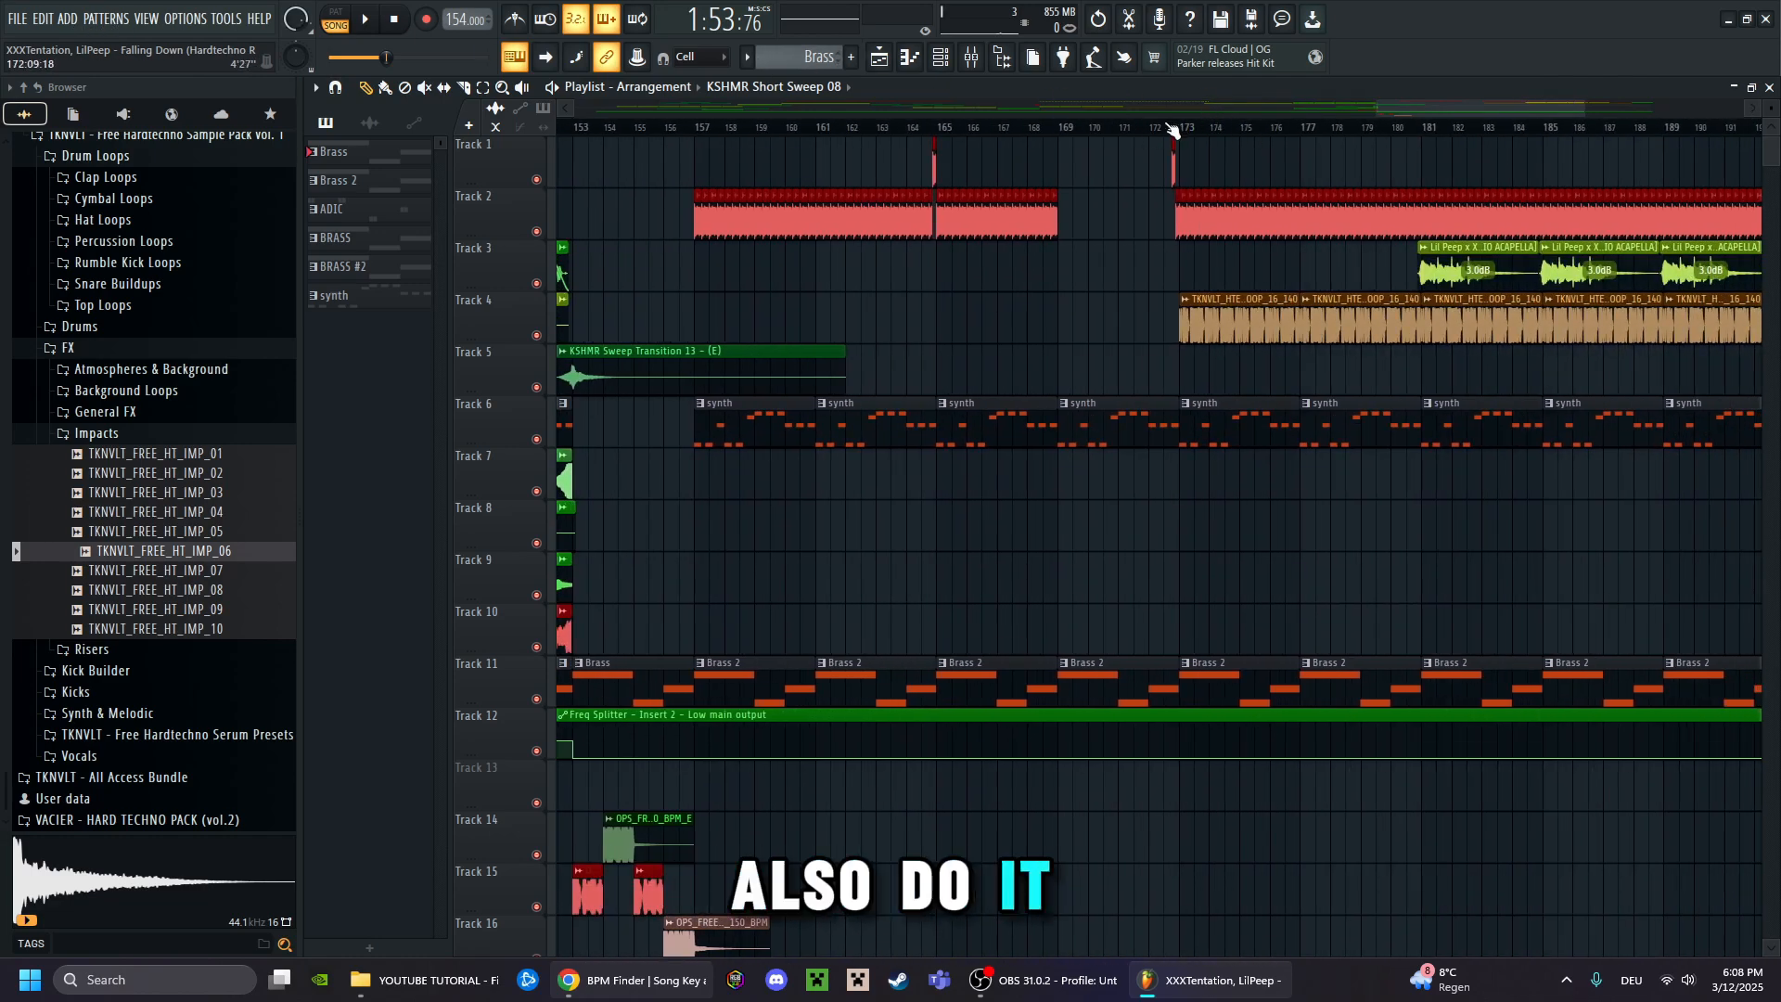
pyautogui.scroll(-2, 1165, 134)
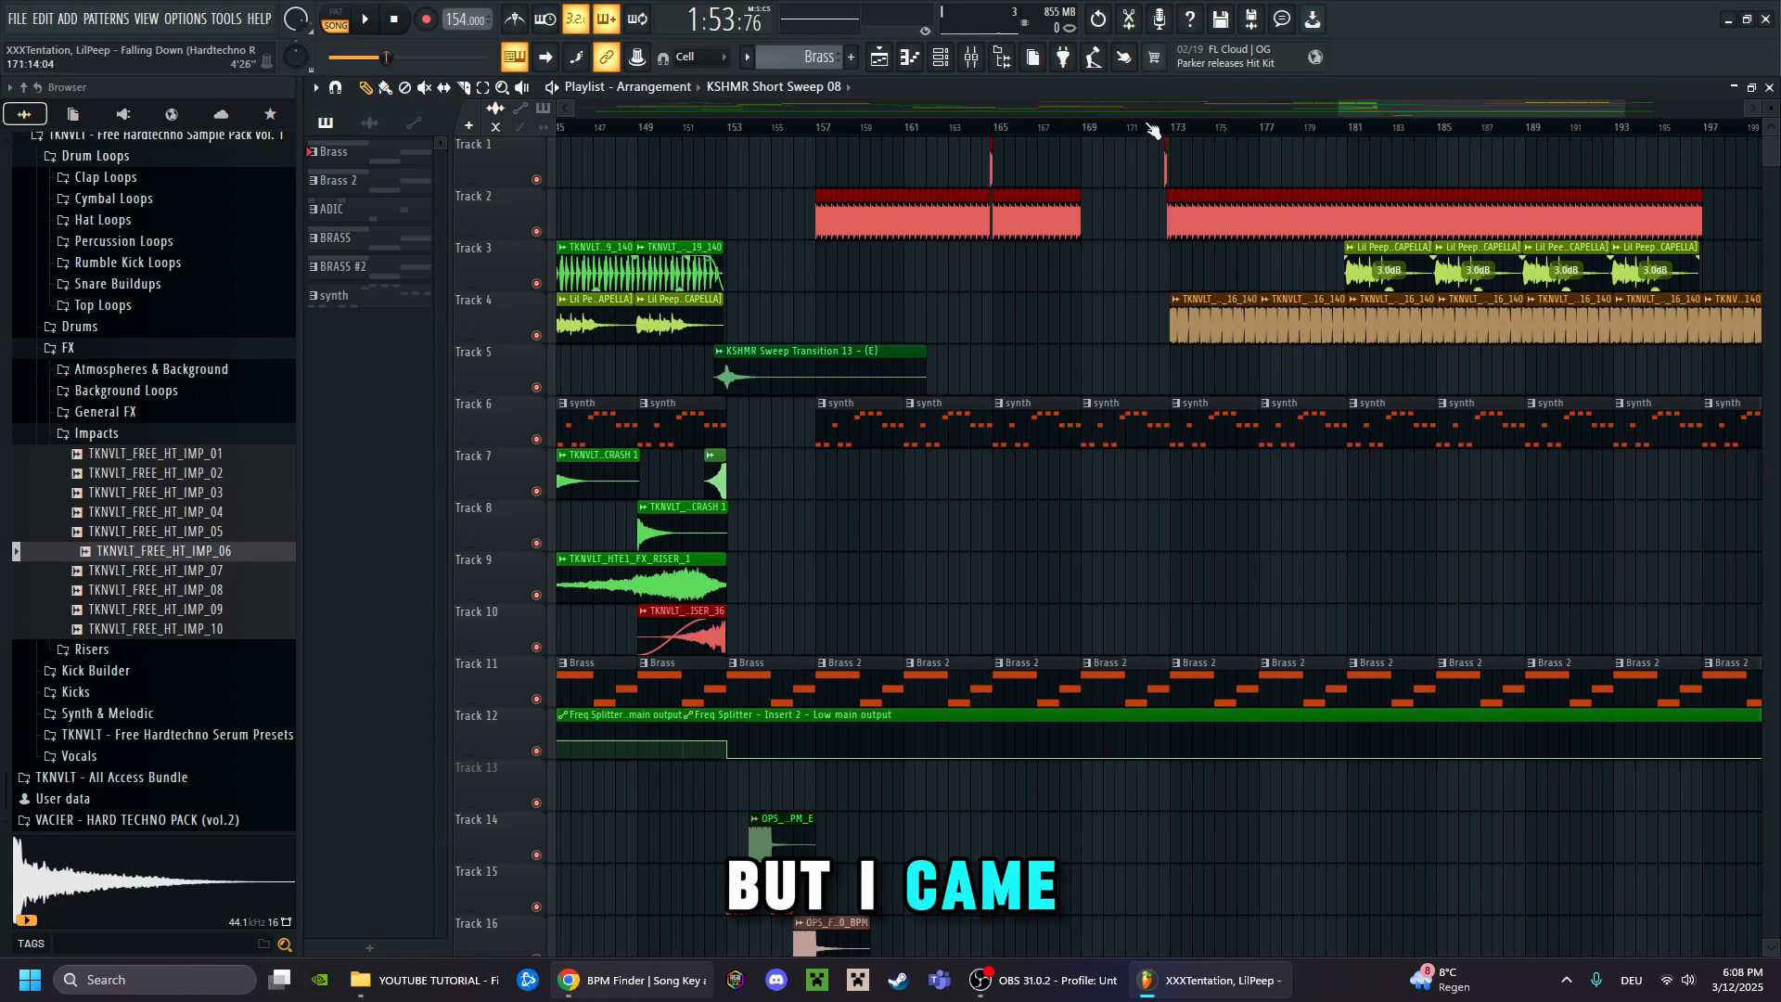
pyautogui.scroll(-2, 1154, 129)
pyautogui.hscroll(-3, 1151, 122)
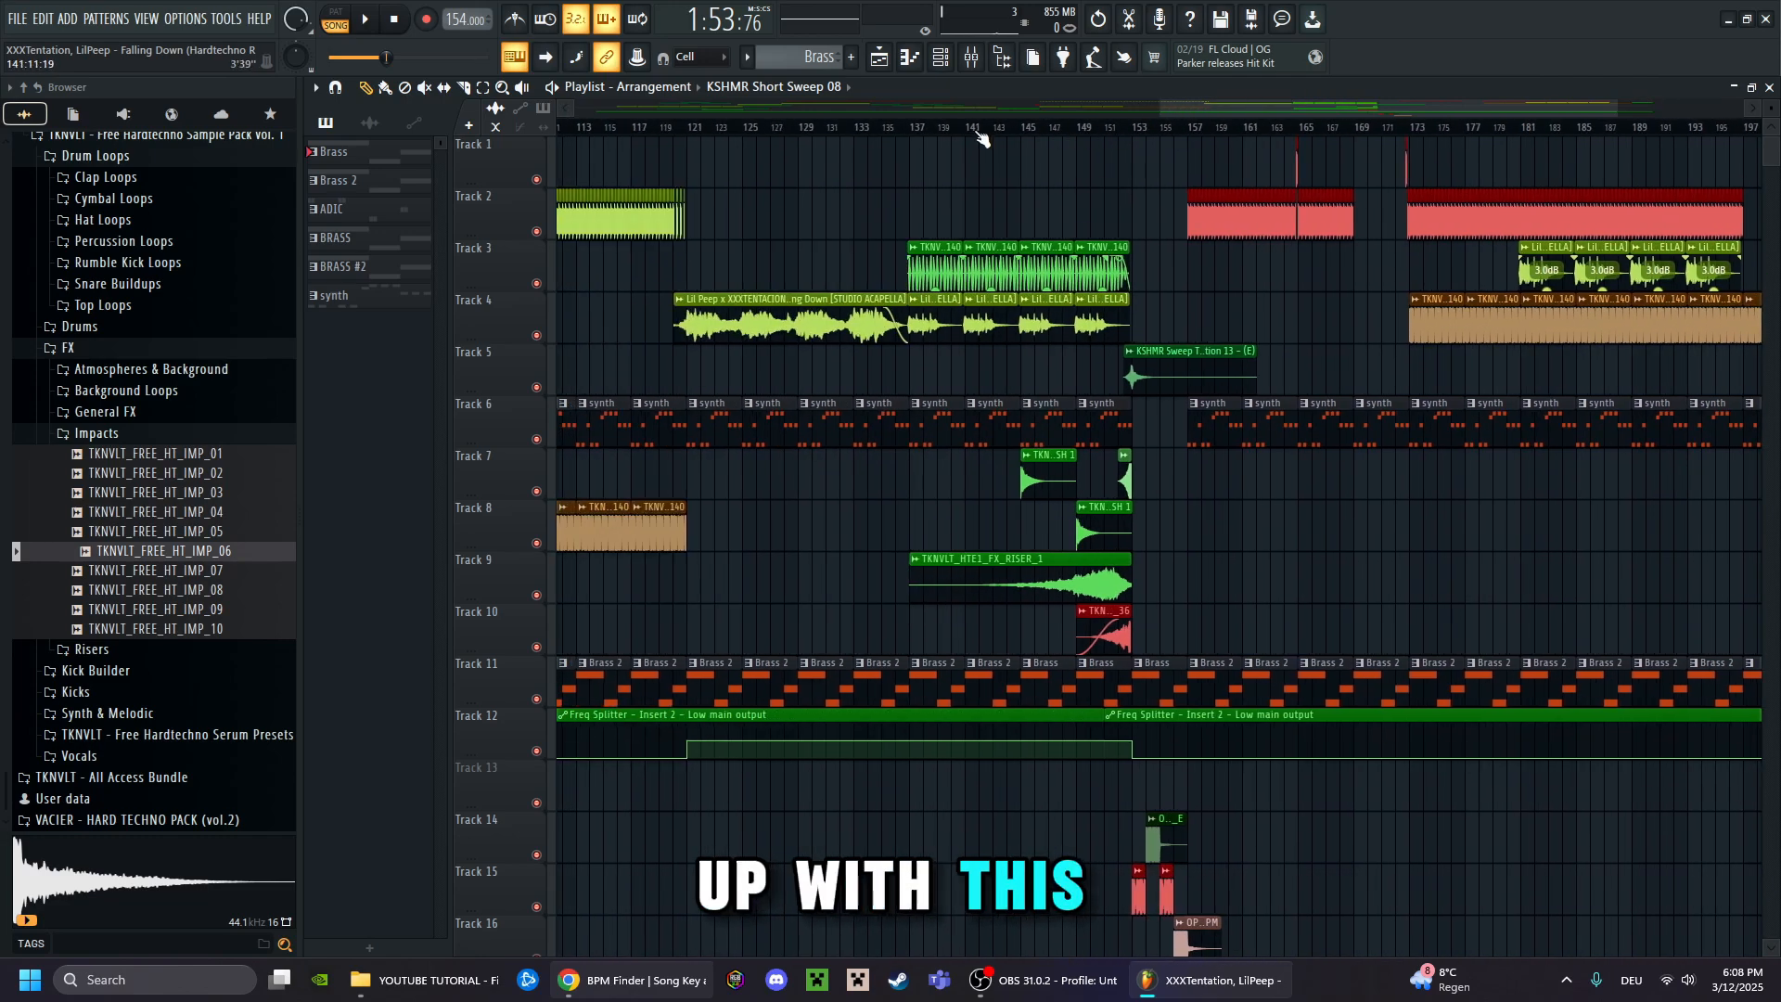
pyautogui.scroll(3, 981, 140)
pyautogui.press('space')
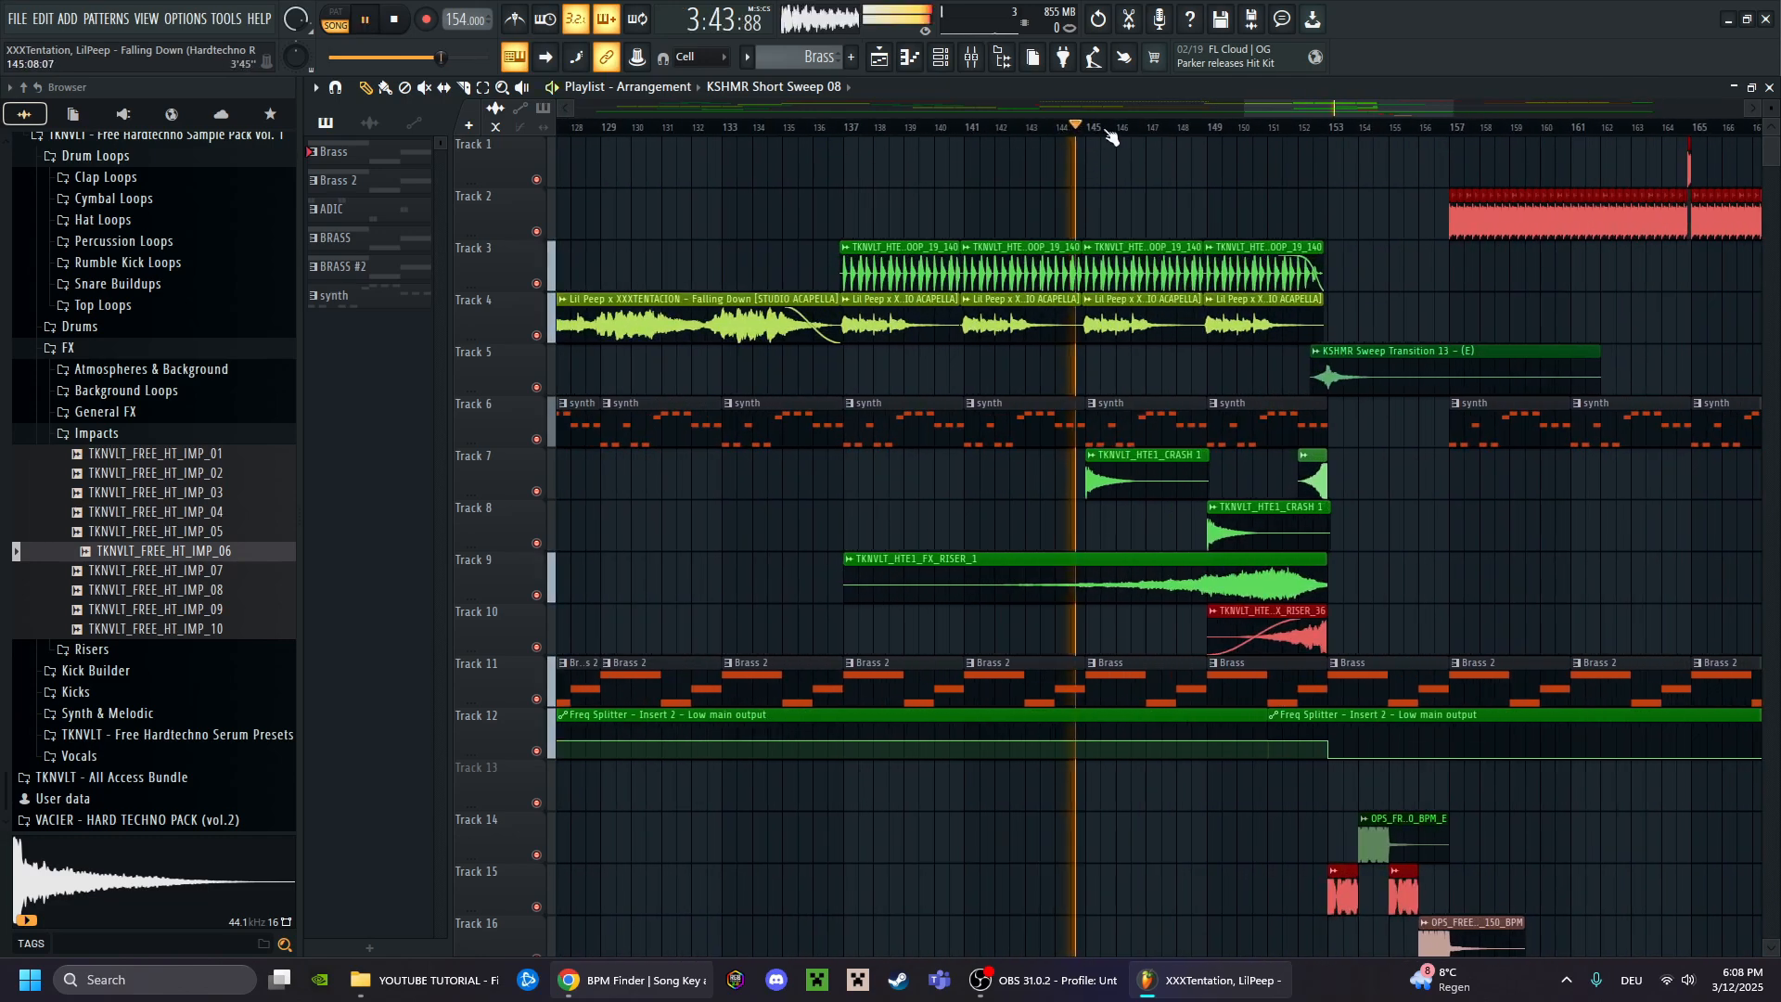
pyautogui.scroll(3, 1198, 111)
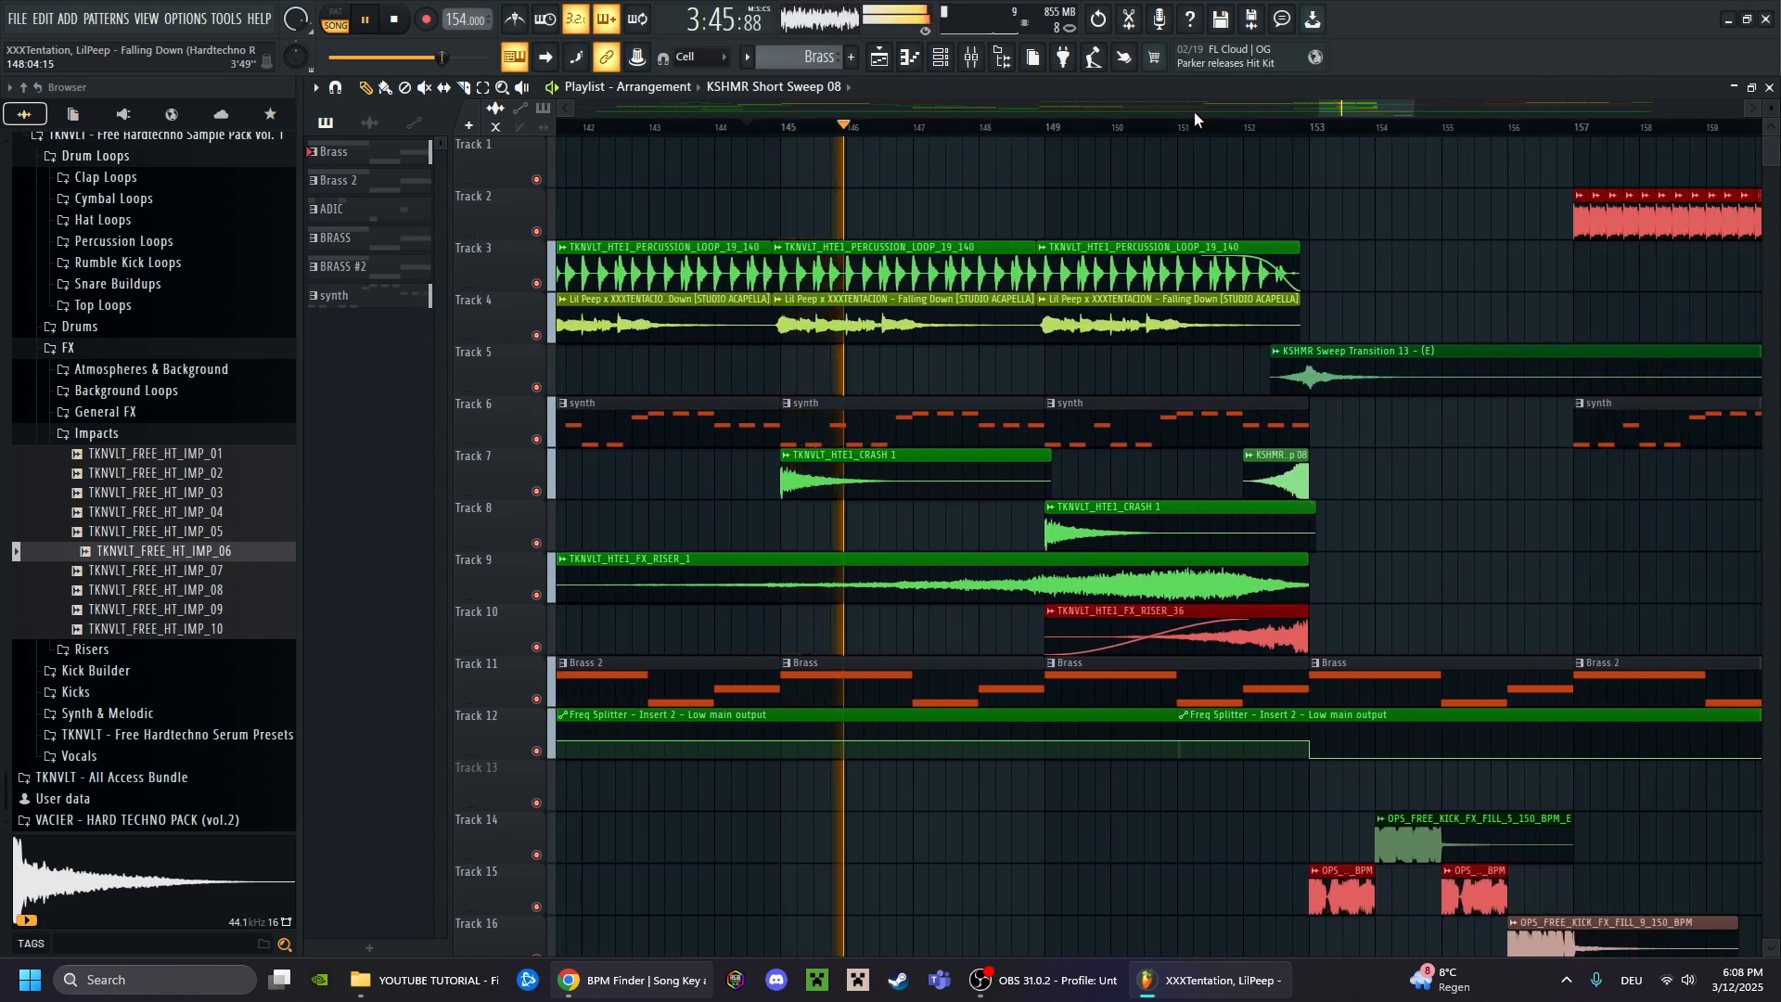
pyautogui.hscroll(-1, 1090, 104)
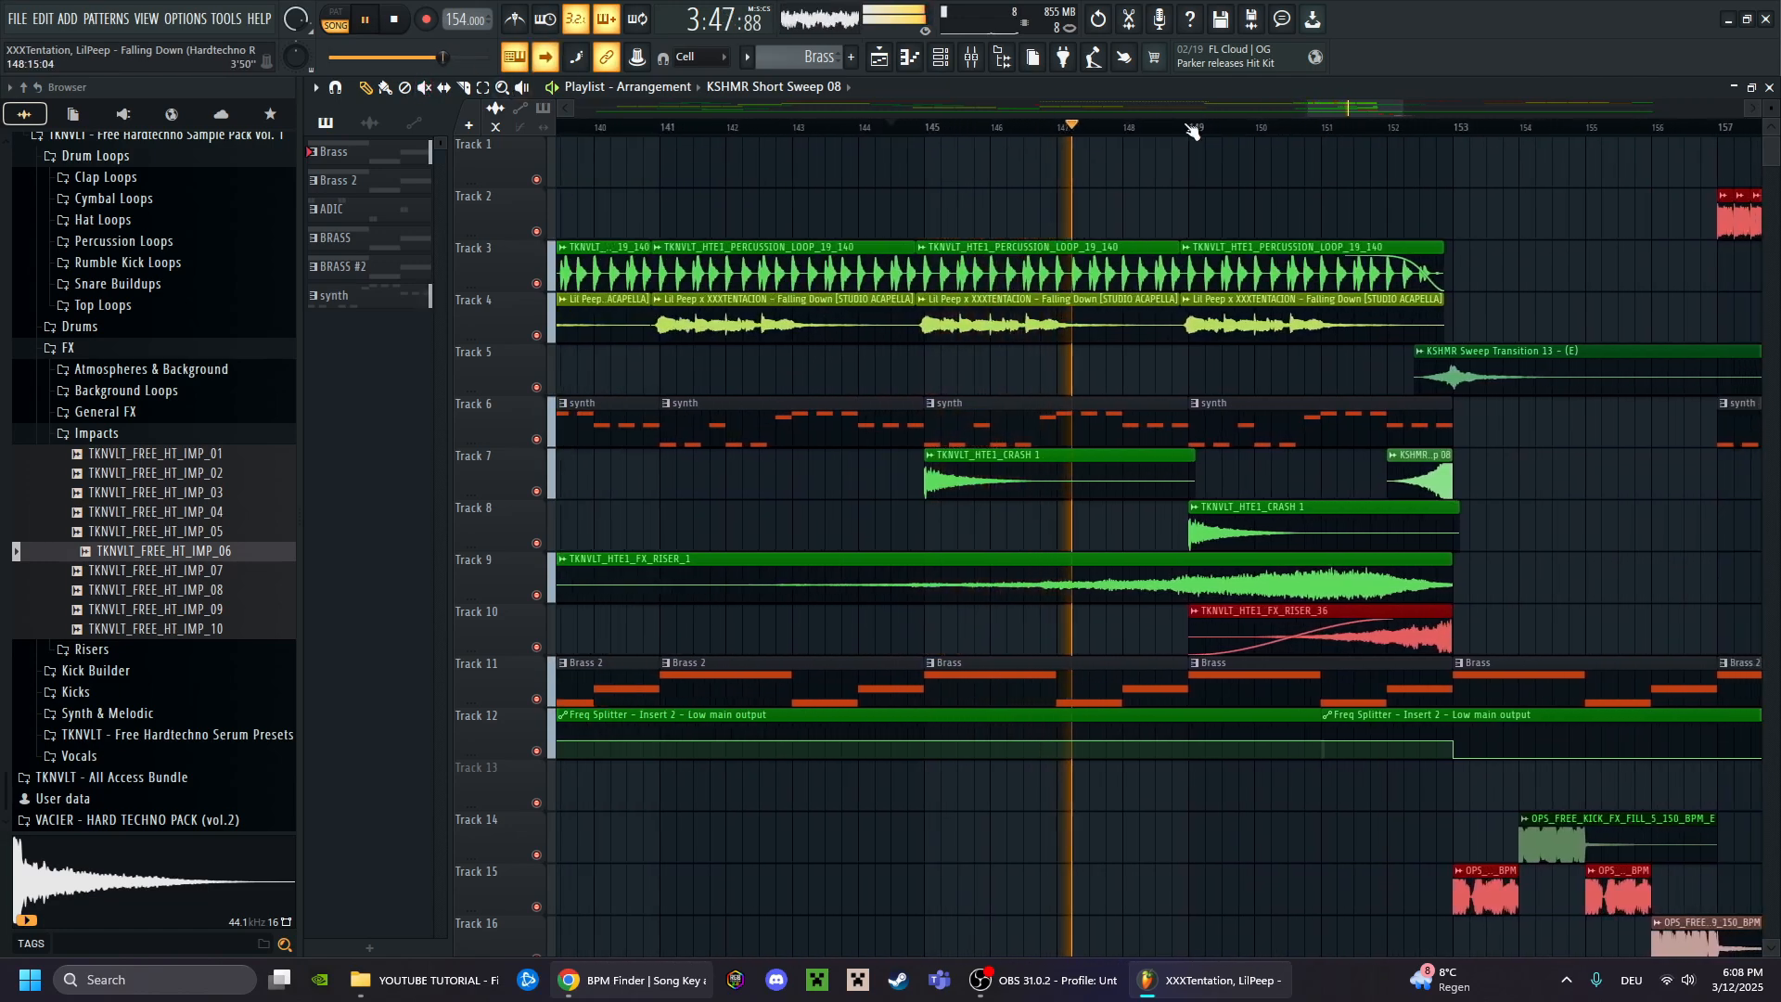
pyautogui.scroll(1, 1205, 107)
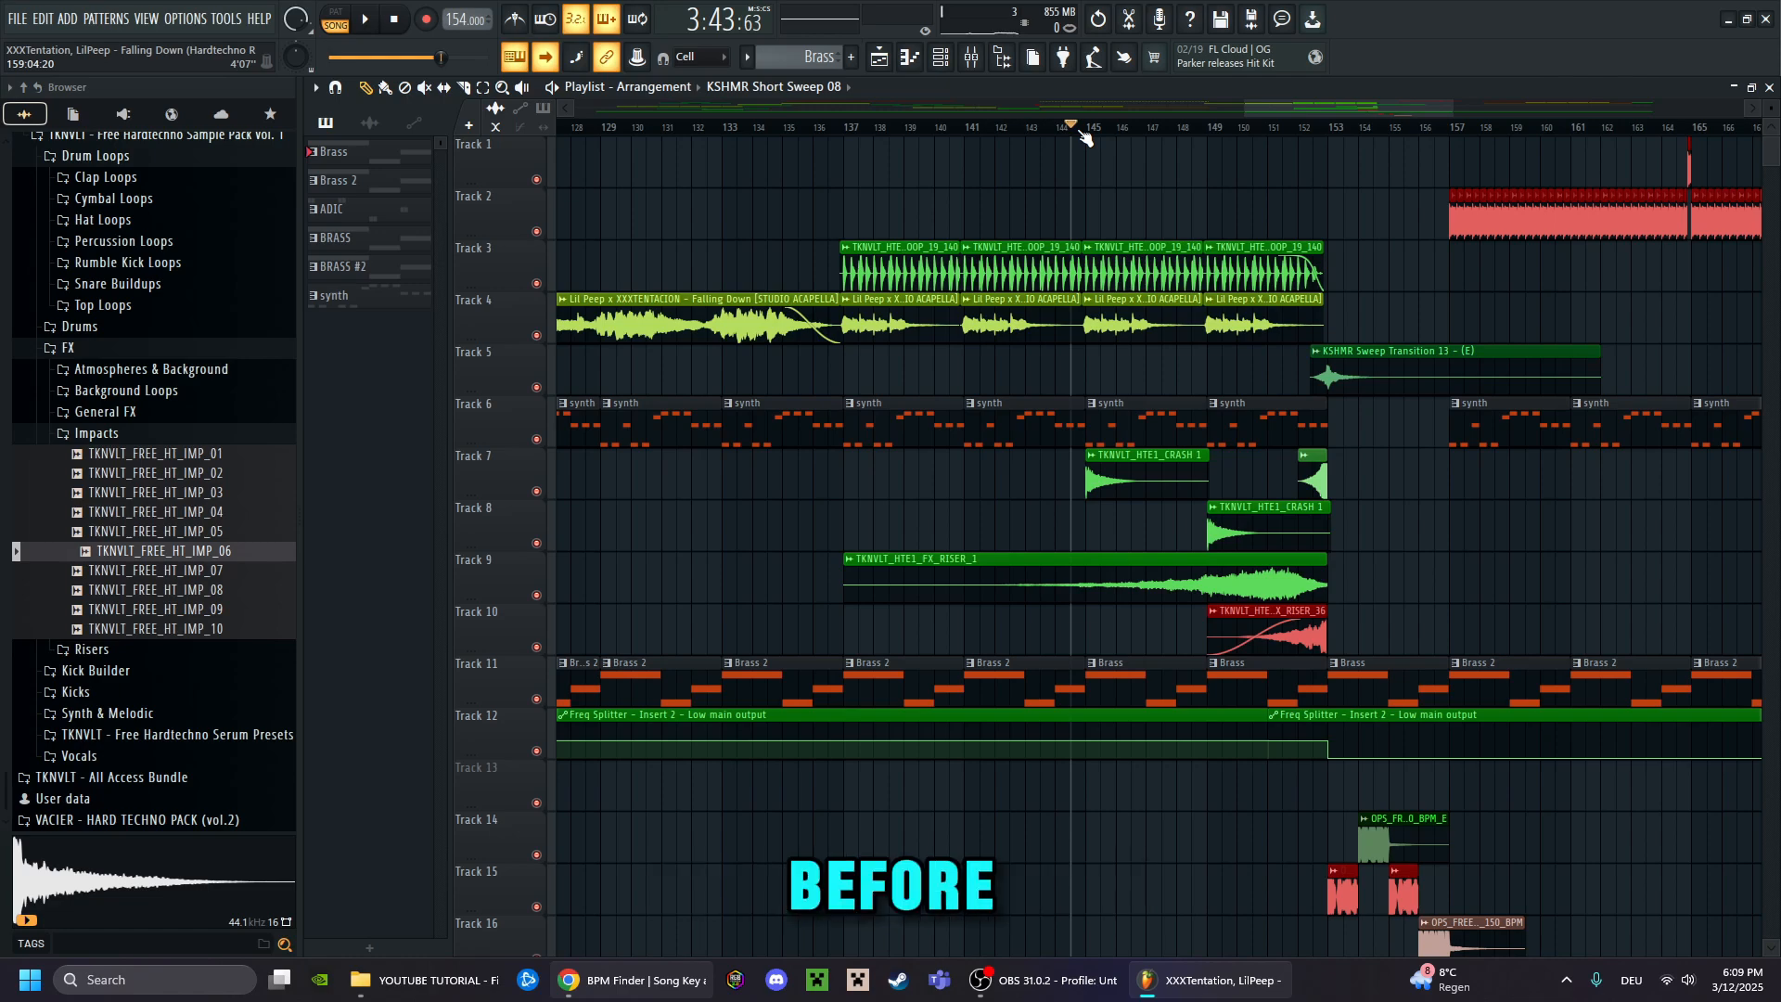
# Play the end of the buildup loop and the kick fill from about bar 87 into the drop at bar 89
pyautogui.scroll(-5, 1086, 138)
pyautogui.scroll(4, 1086, 138)
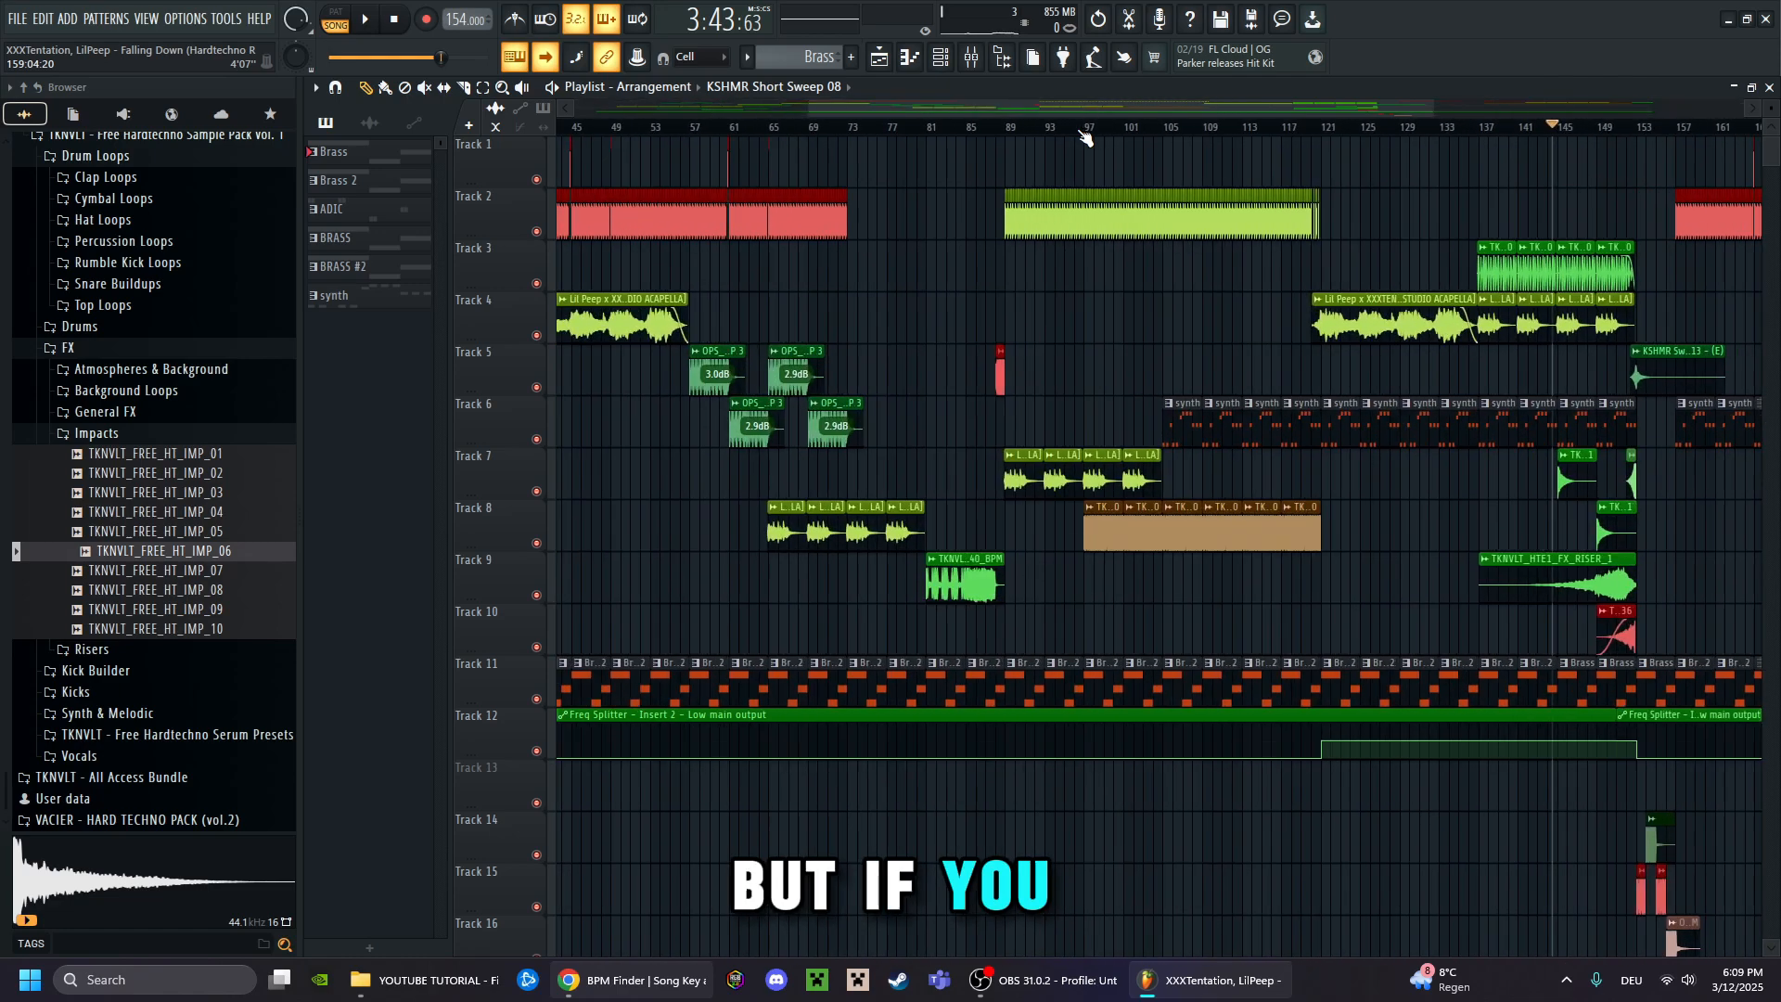
pyautogui.scroll(-1, 1217, 136)
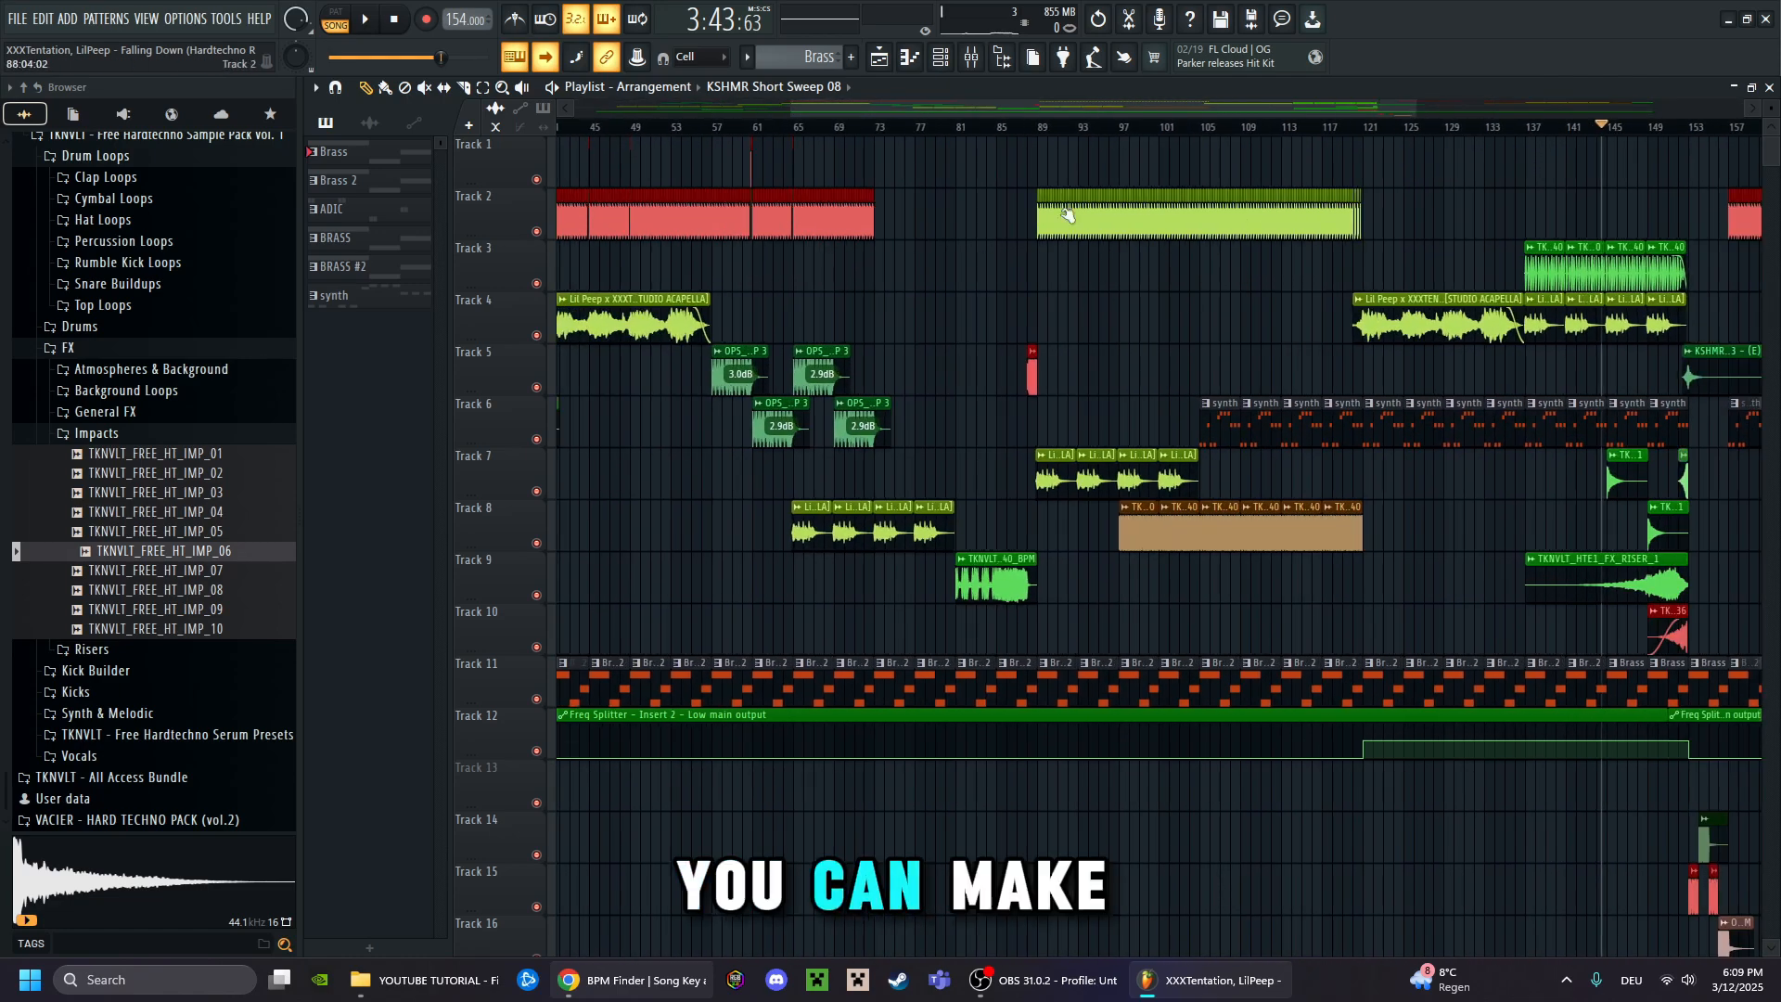
pyautogui.scroll(8, 1048, 136)
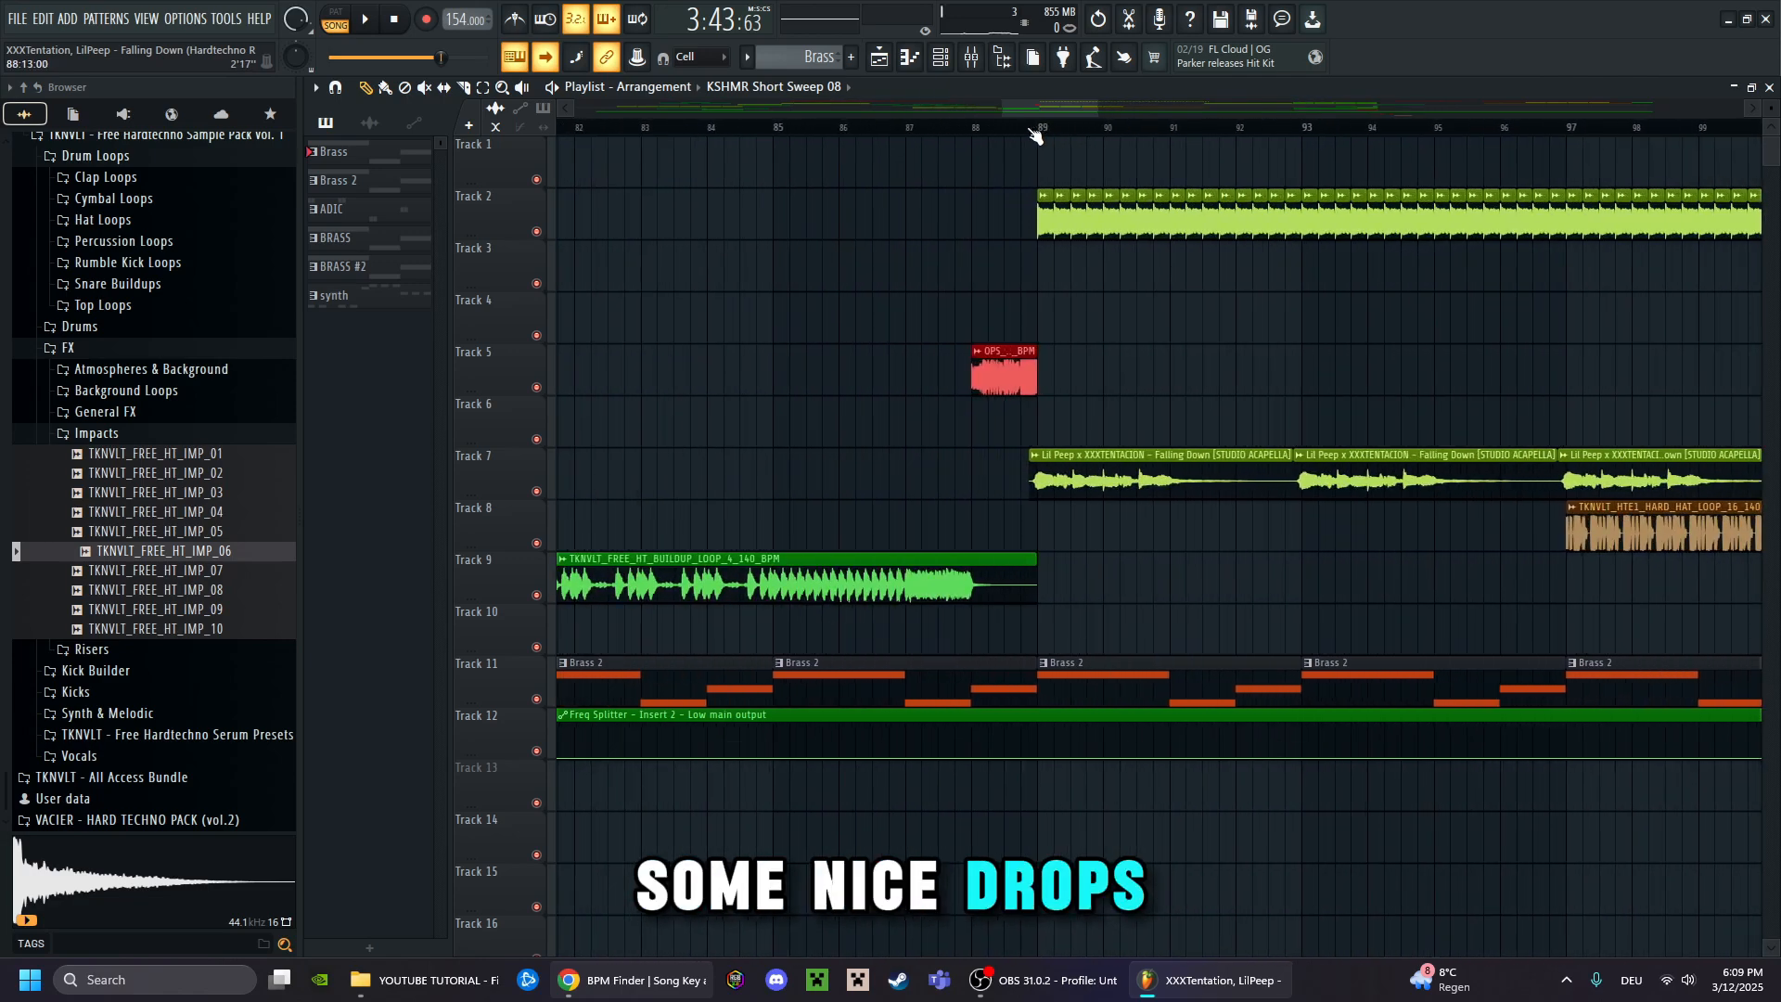
pyautogui.press('space')
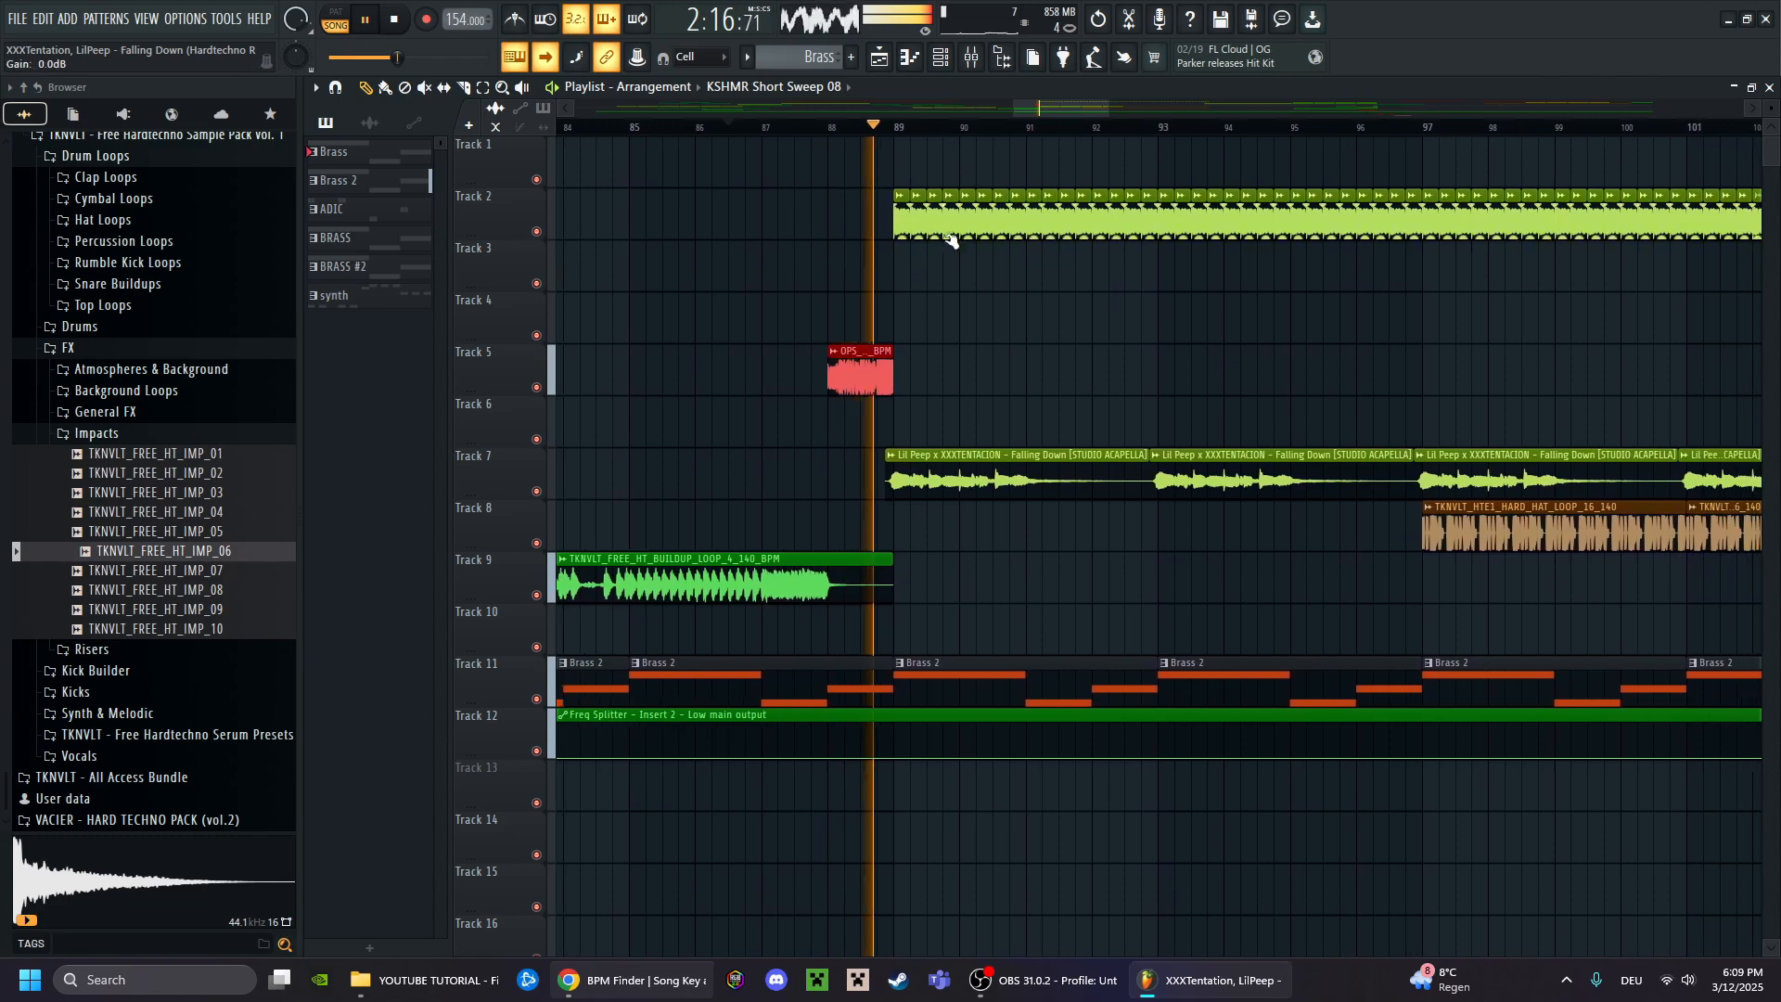
pyautogui.press('space')
pyautogui.scroll(-4, 960, 140)
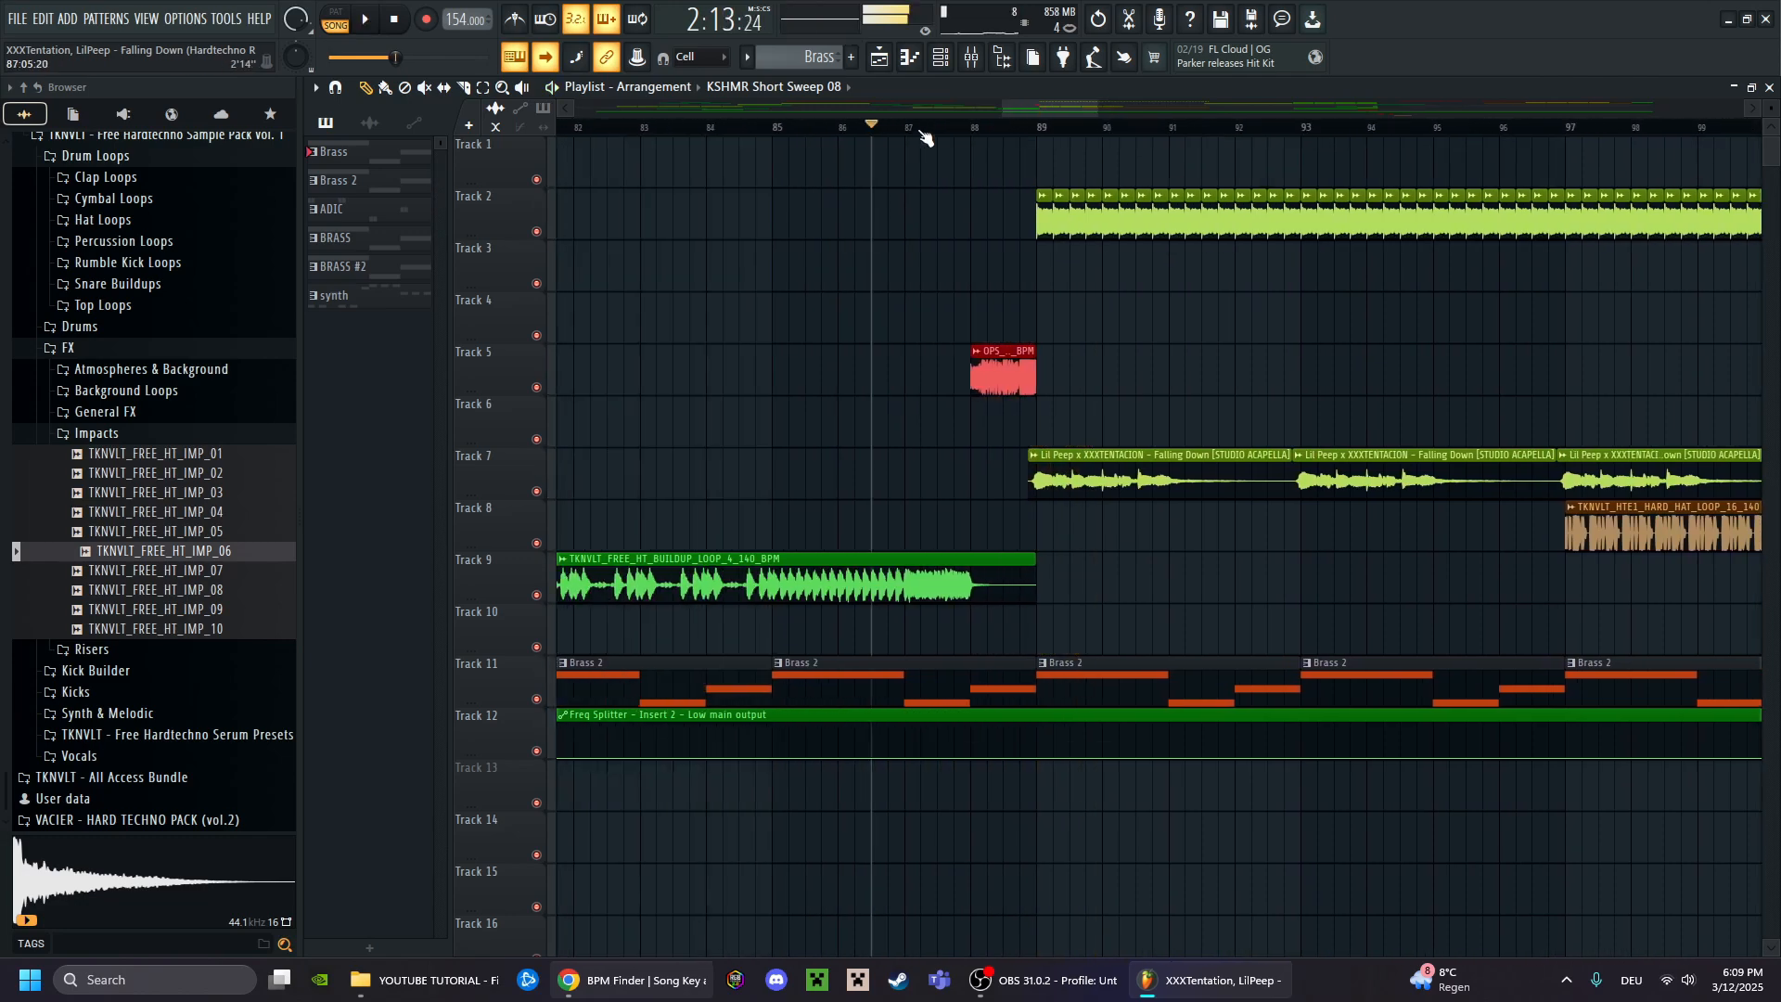
# Examine the full remix arrangement from the drop at bar 89 through the breakdown, the second buildup and the last drops
pyautogui.scroll(8, 1031, 157)
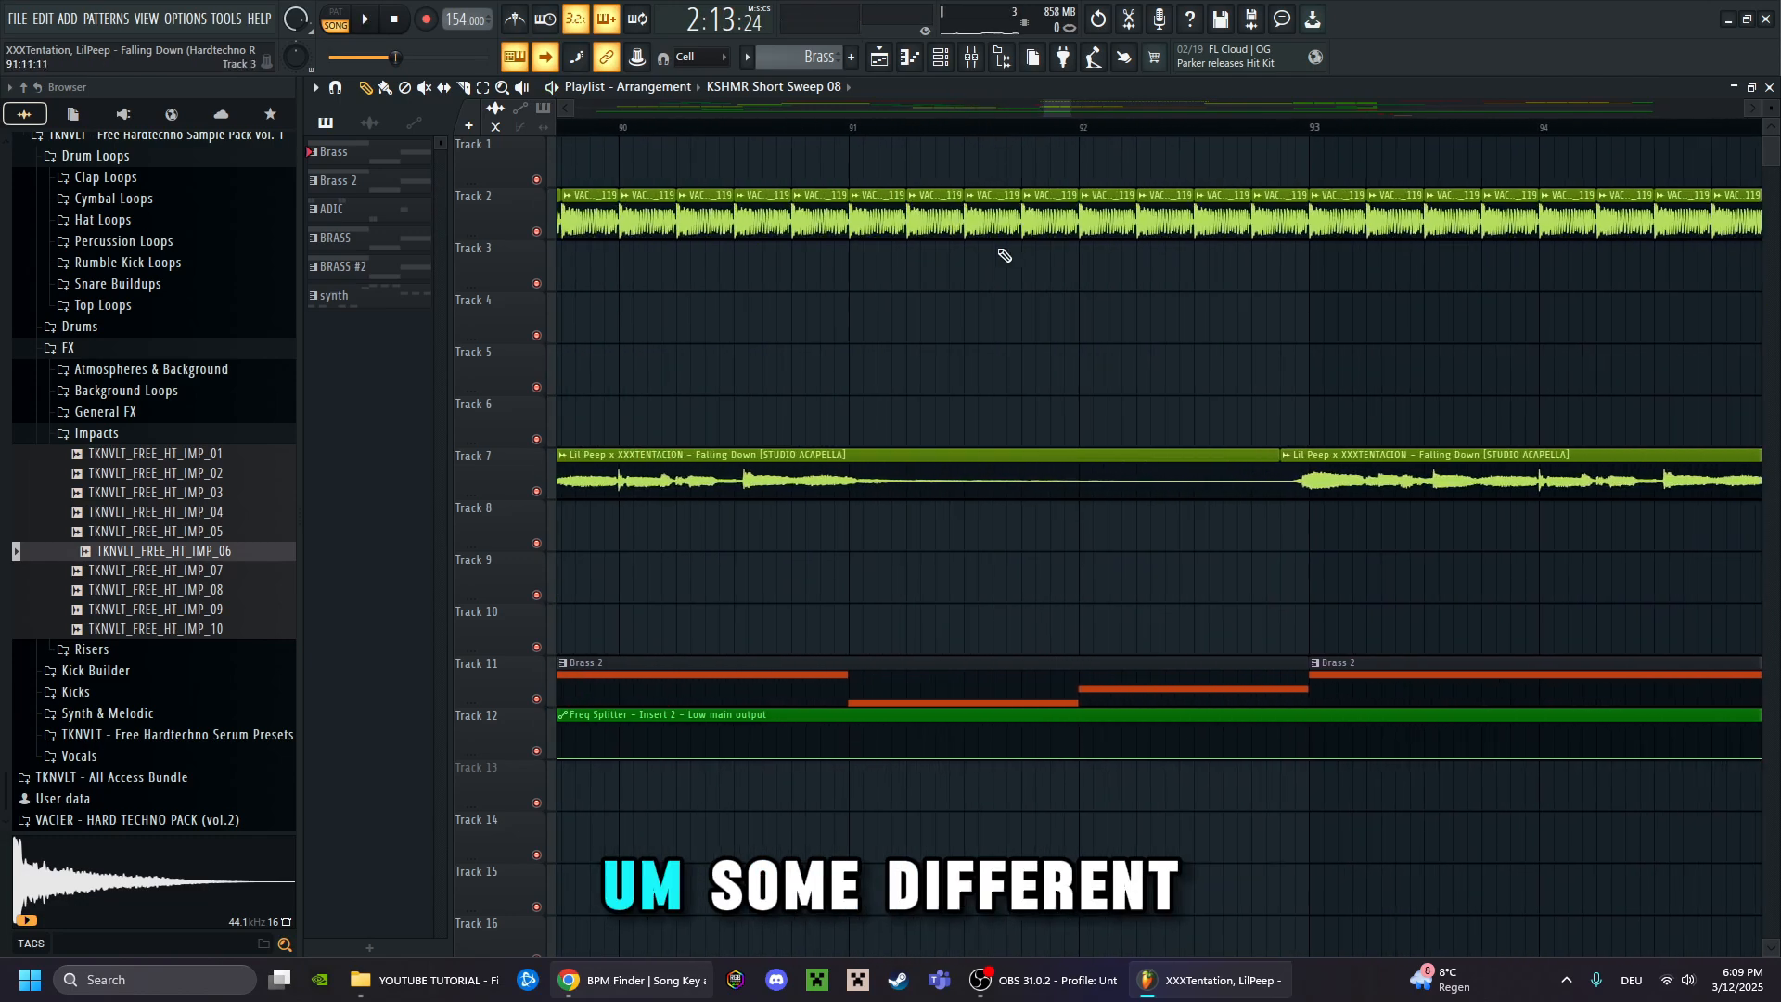
pyautogui.scroll(-6, 1040, 140)
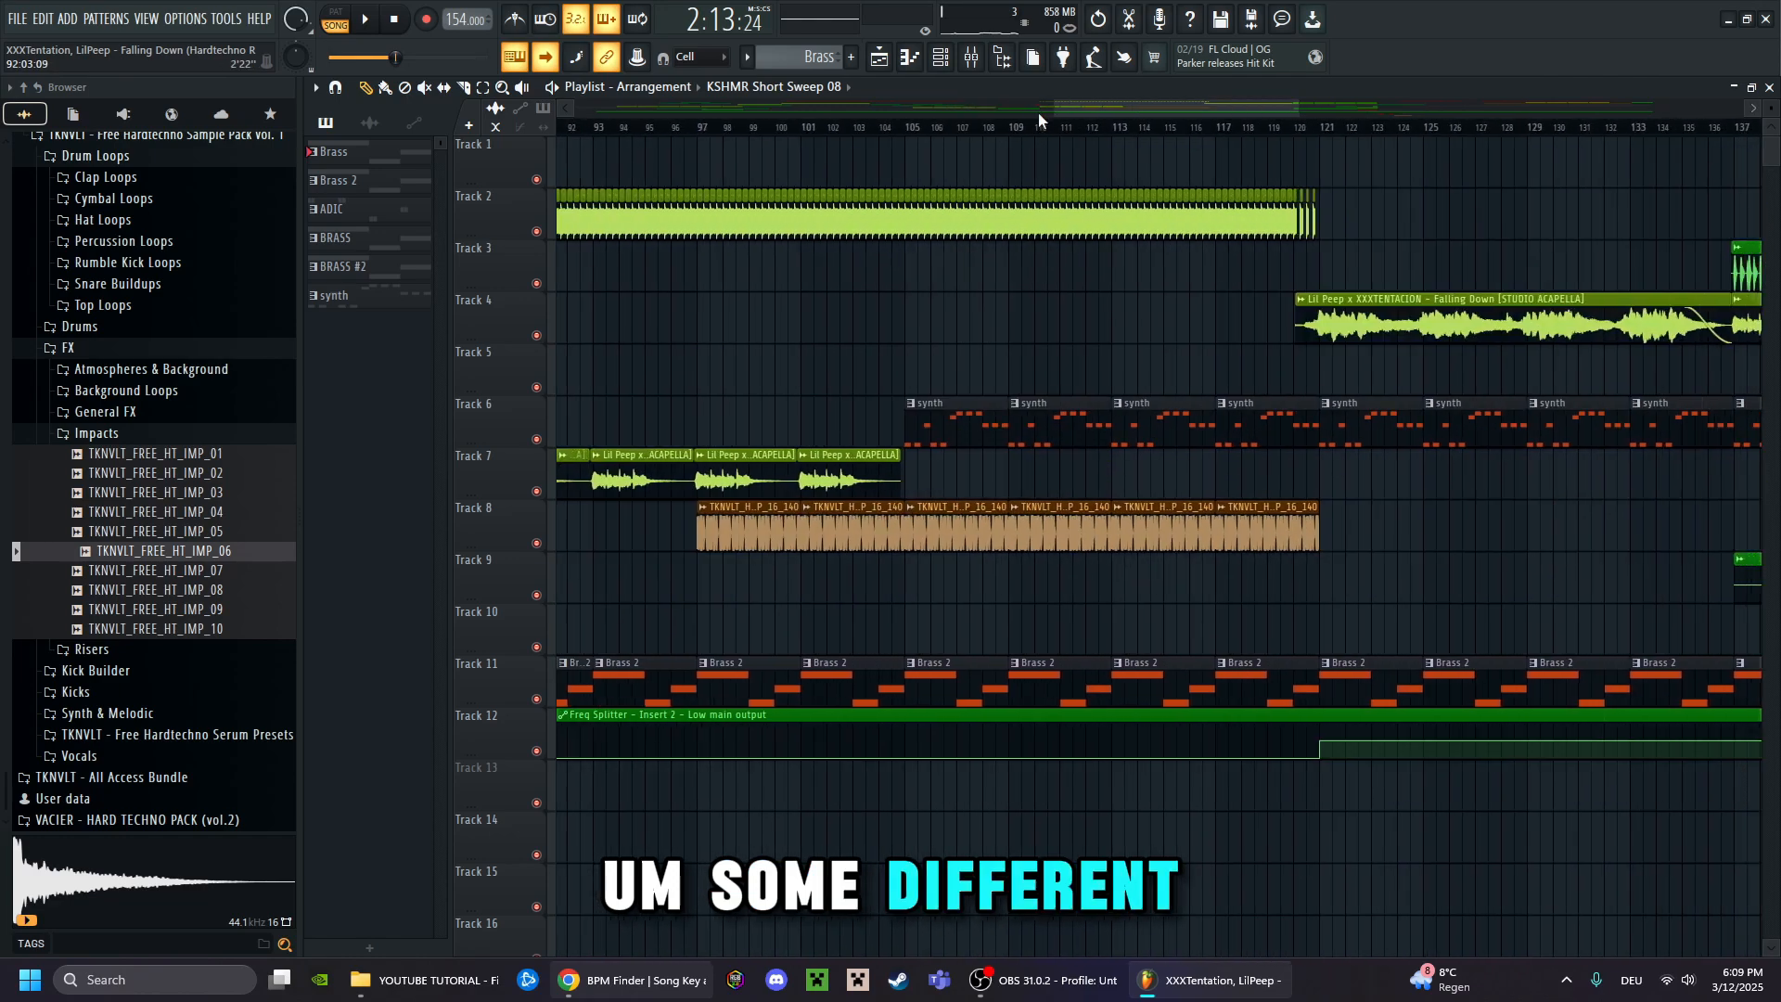
pyautogui.scroll(-3, 1038, 112)
pyautogui.scroll(-5, 1197, 136)
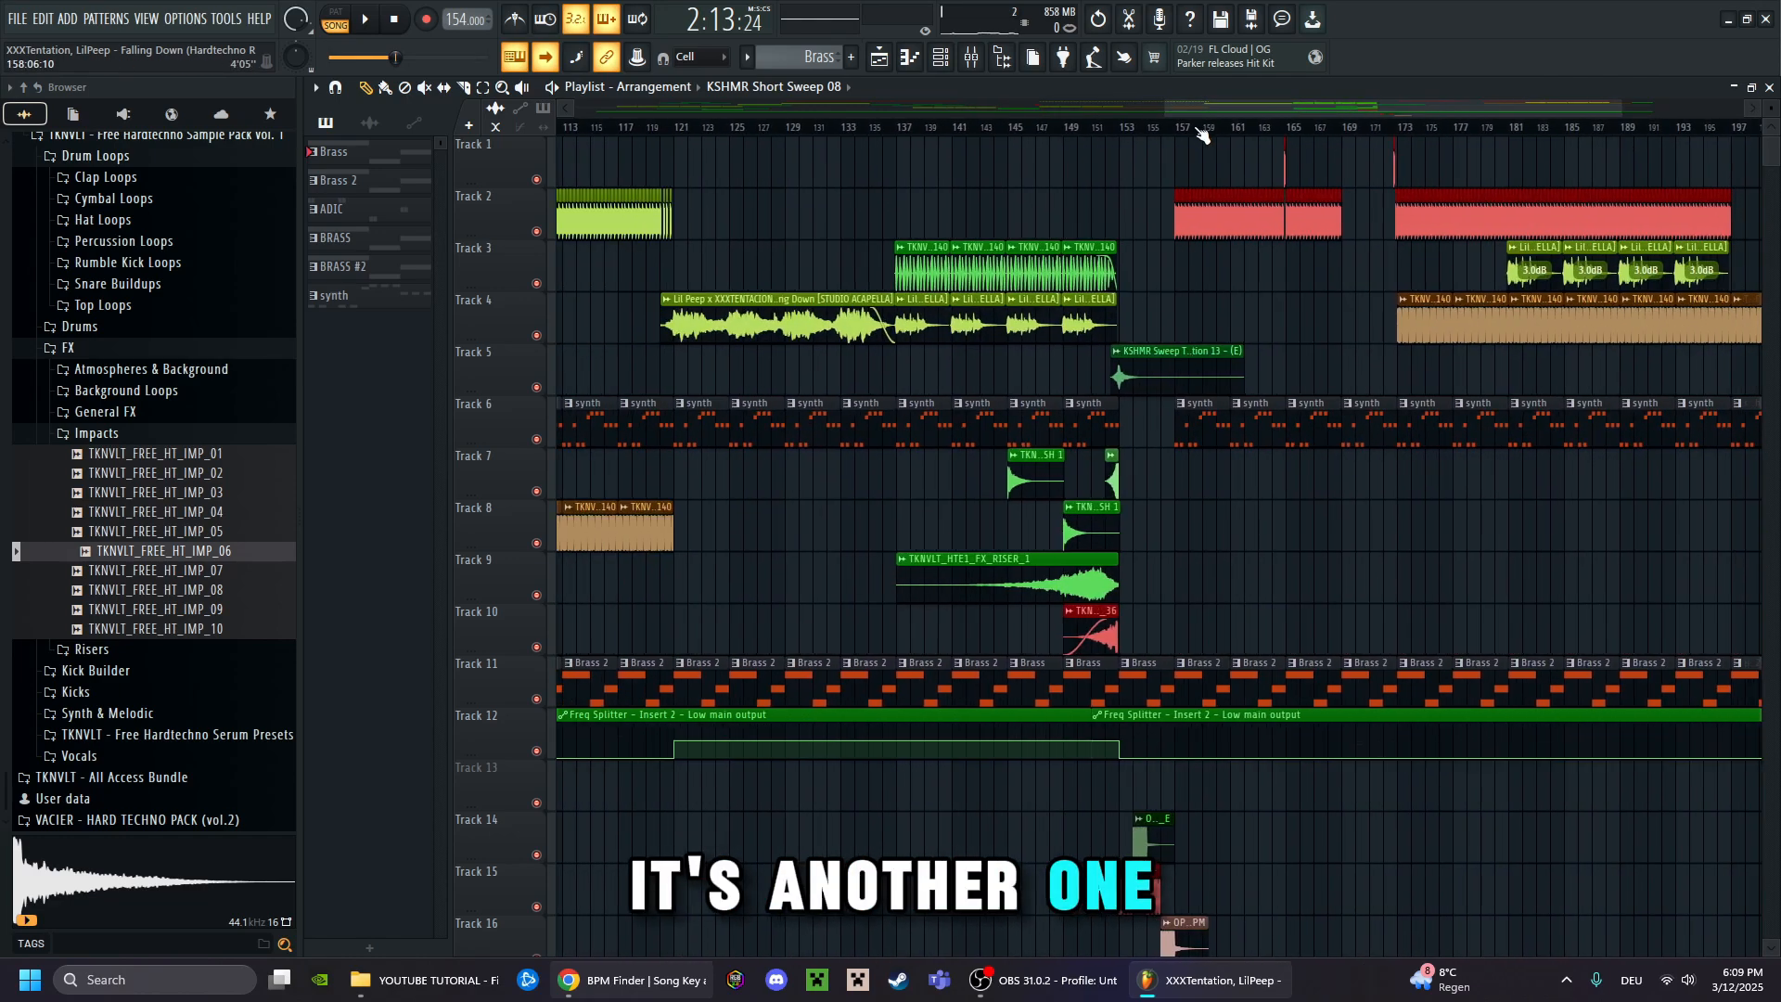
pyautogui.scroll(6, 1367, 142)
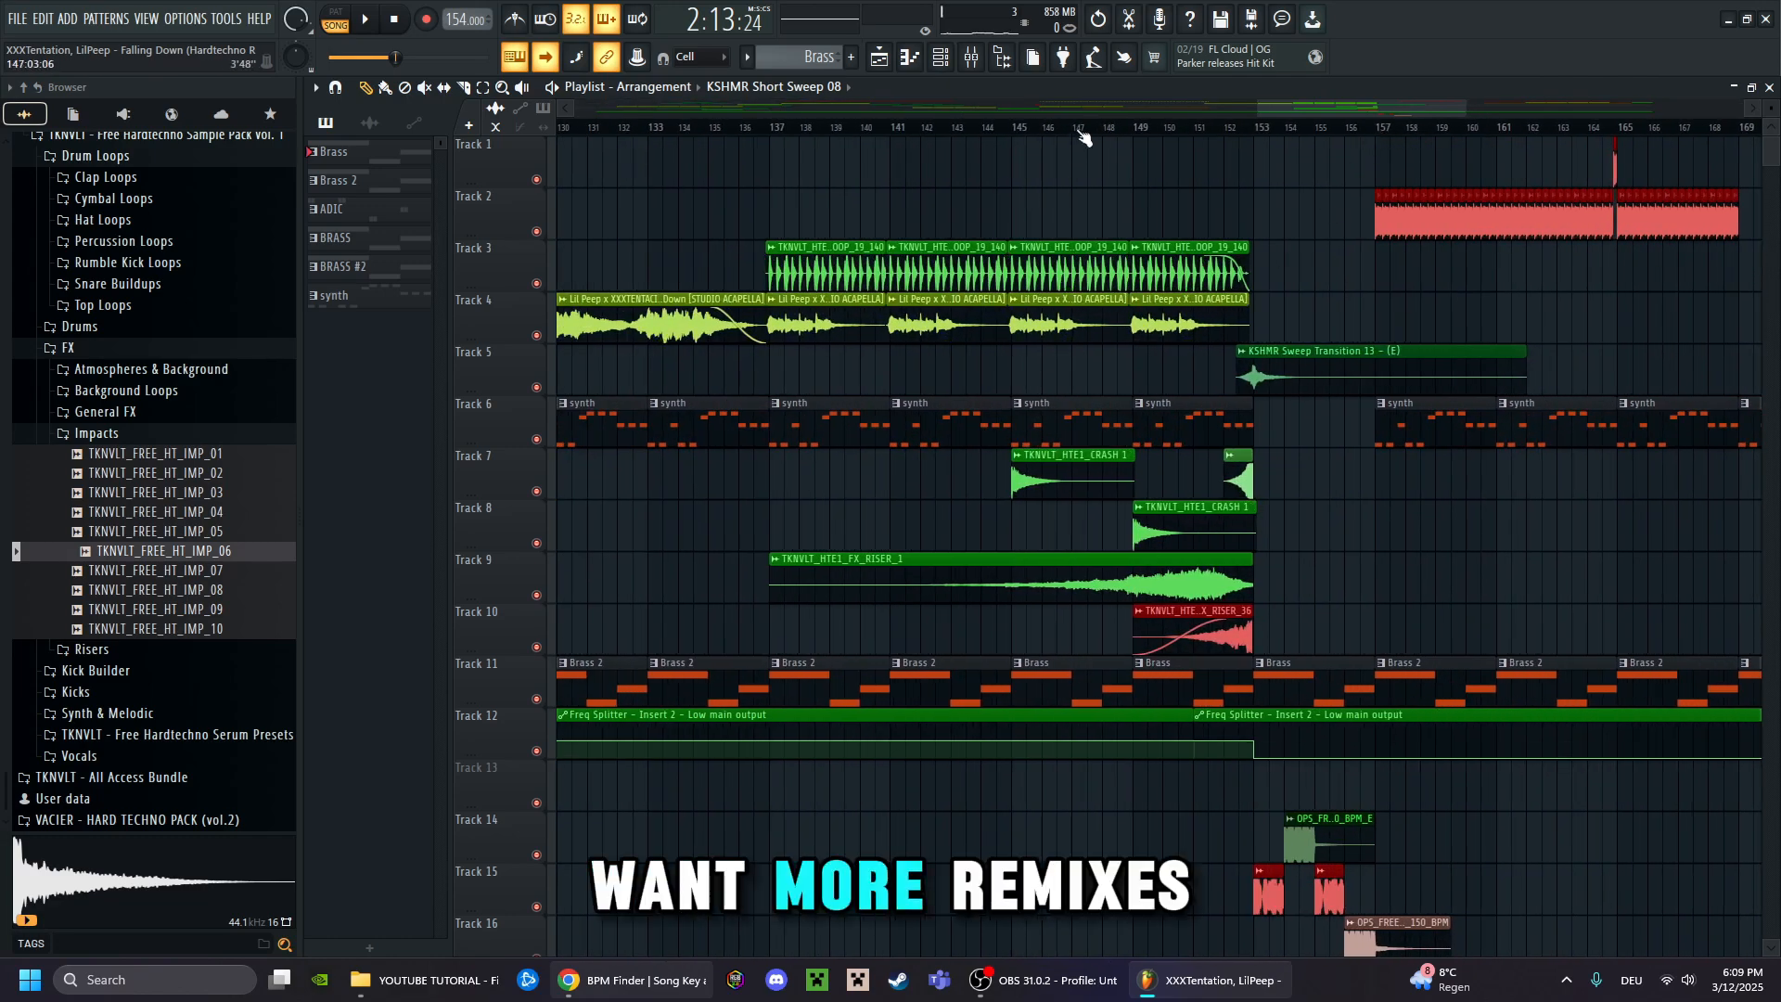
pyautogui.scroll(-5, 1083, 138)
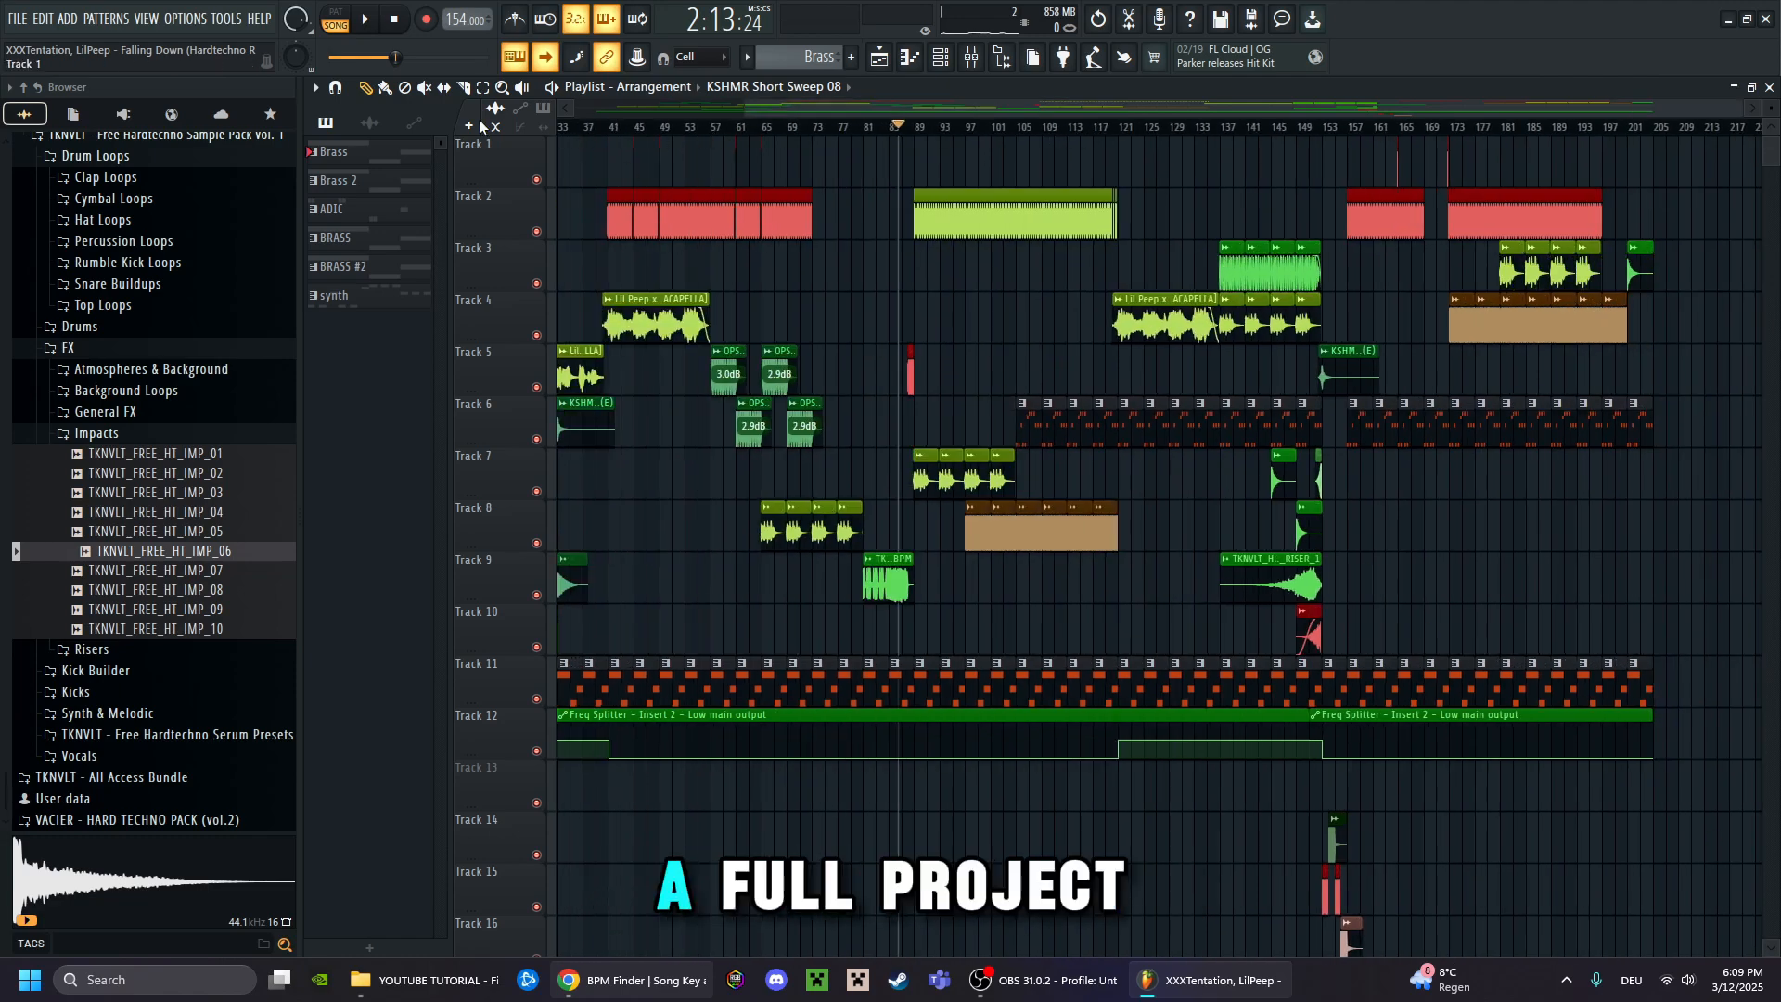
pyautogui.scroll(-2, 1239, 130)
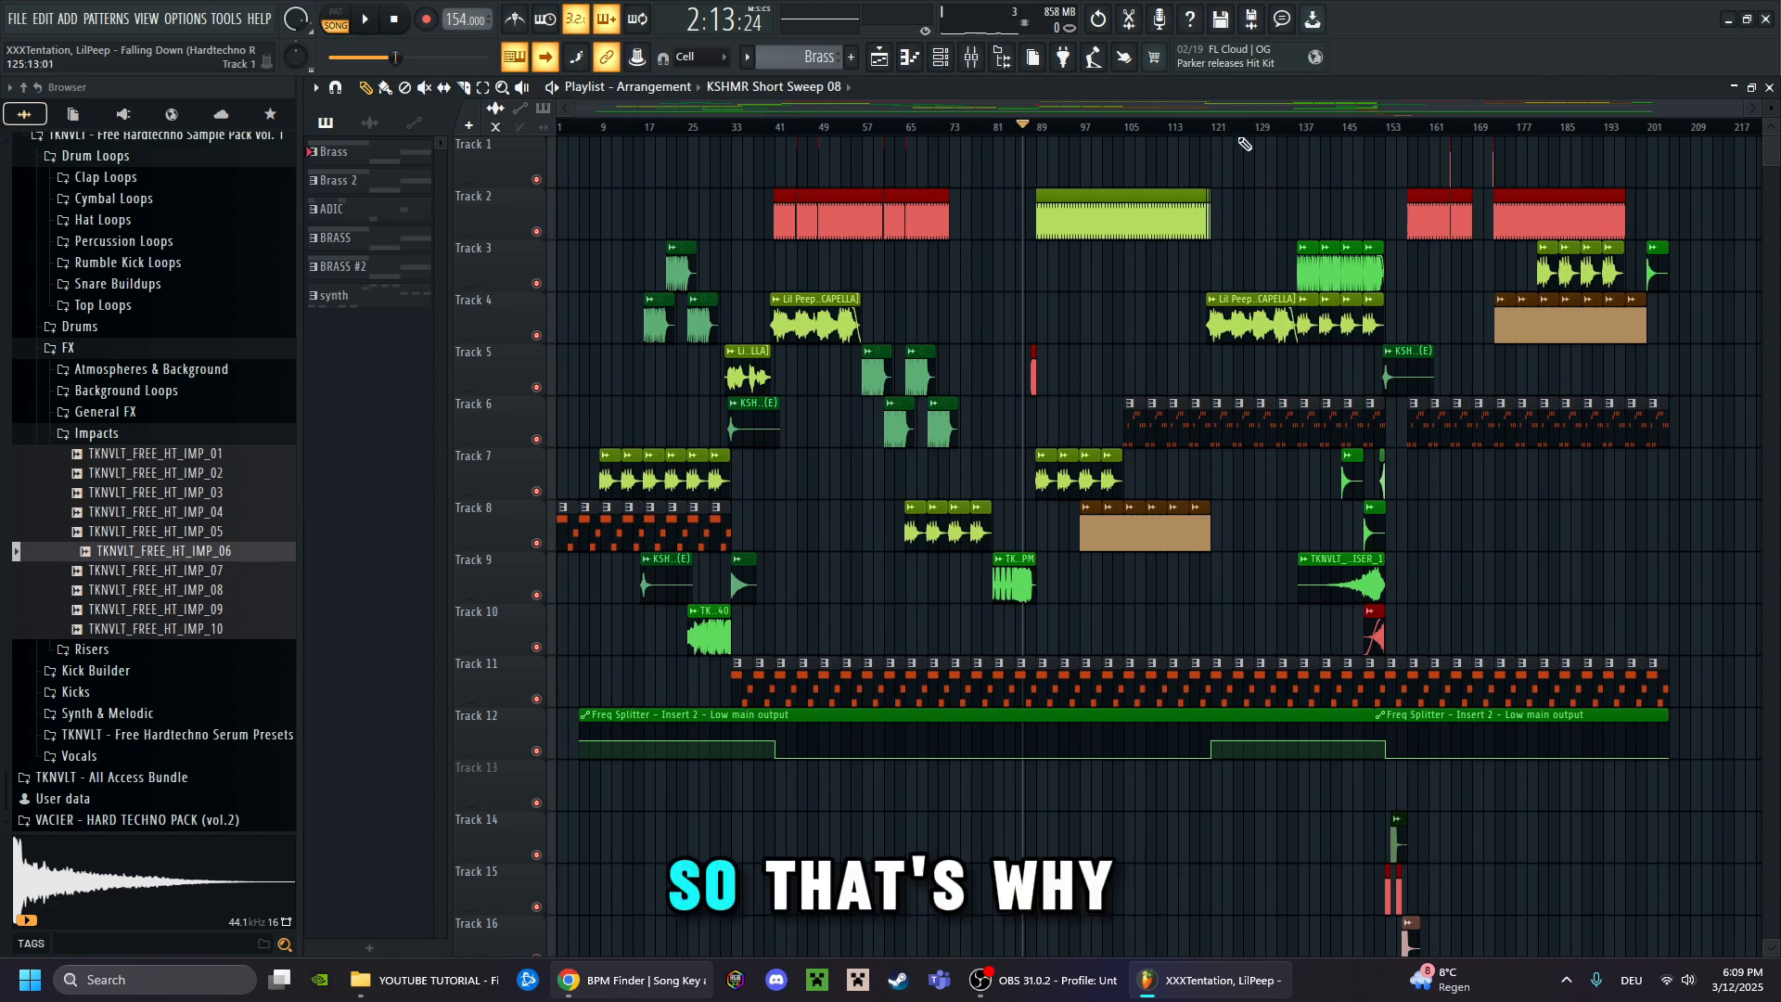
pyautogui.scroll(4, 1244, 140)
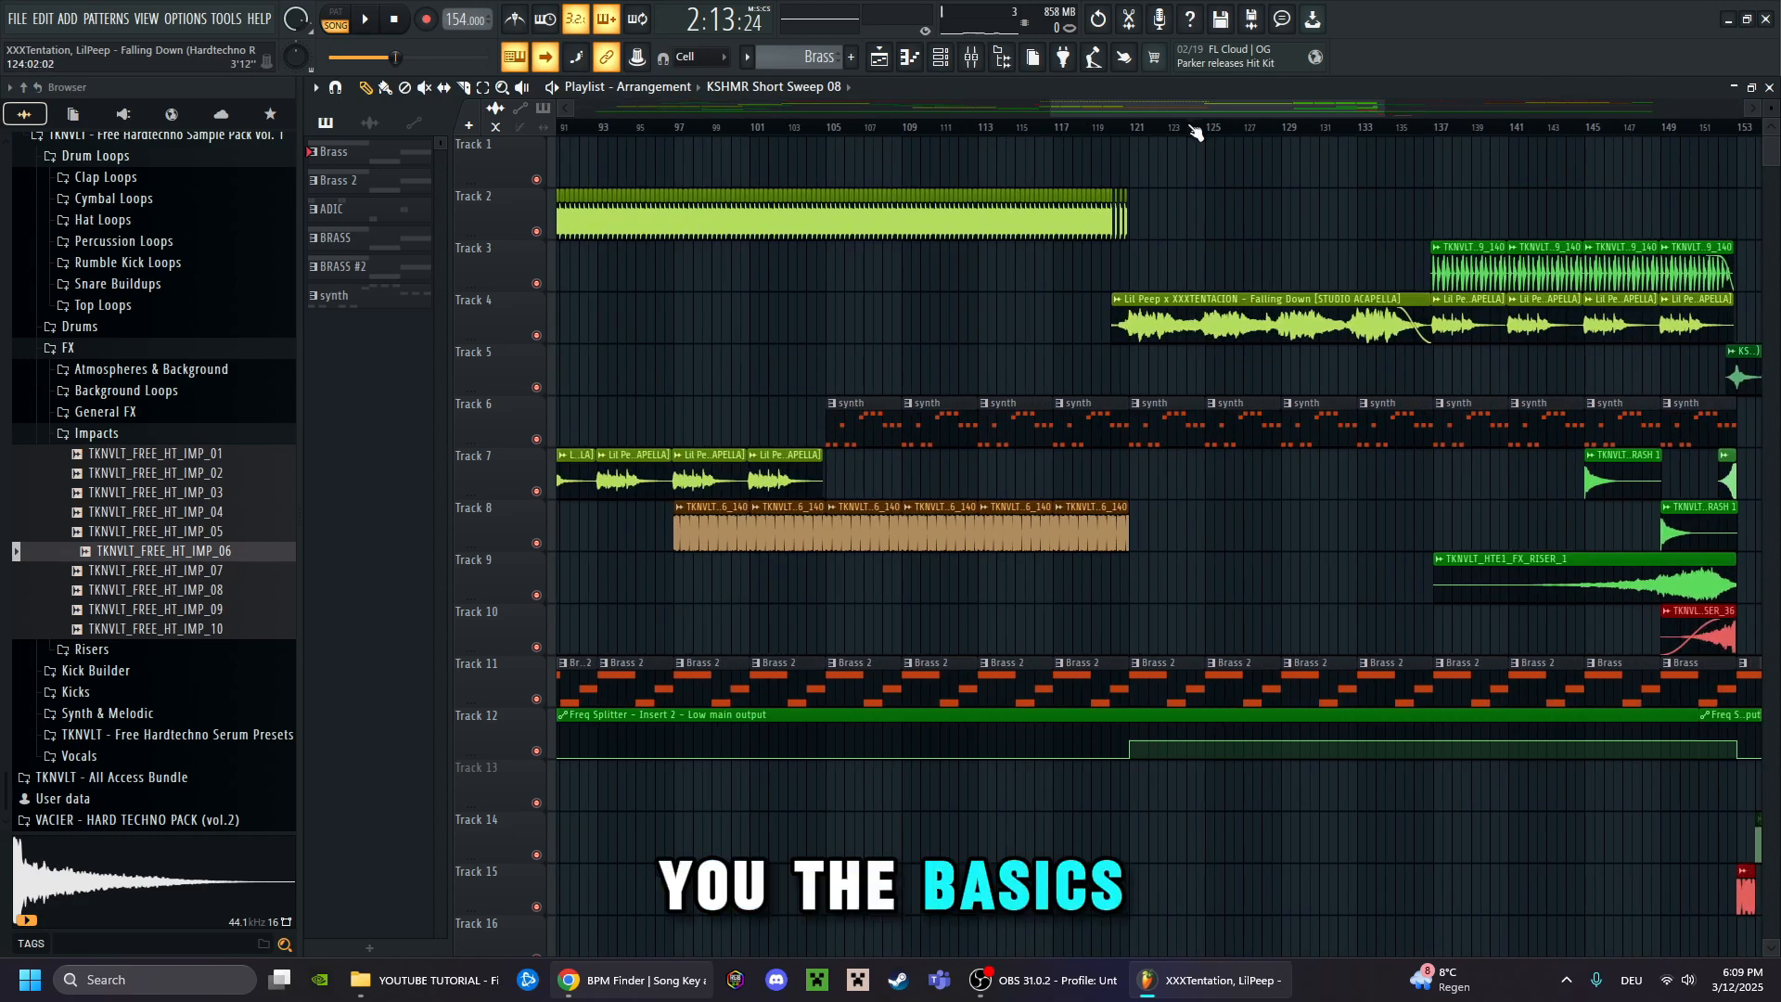